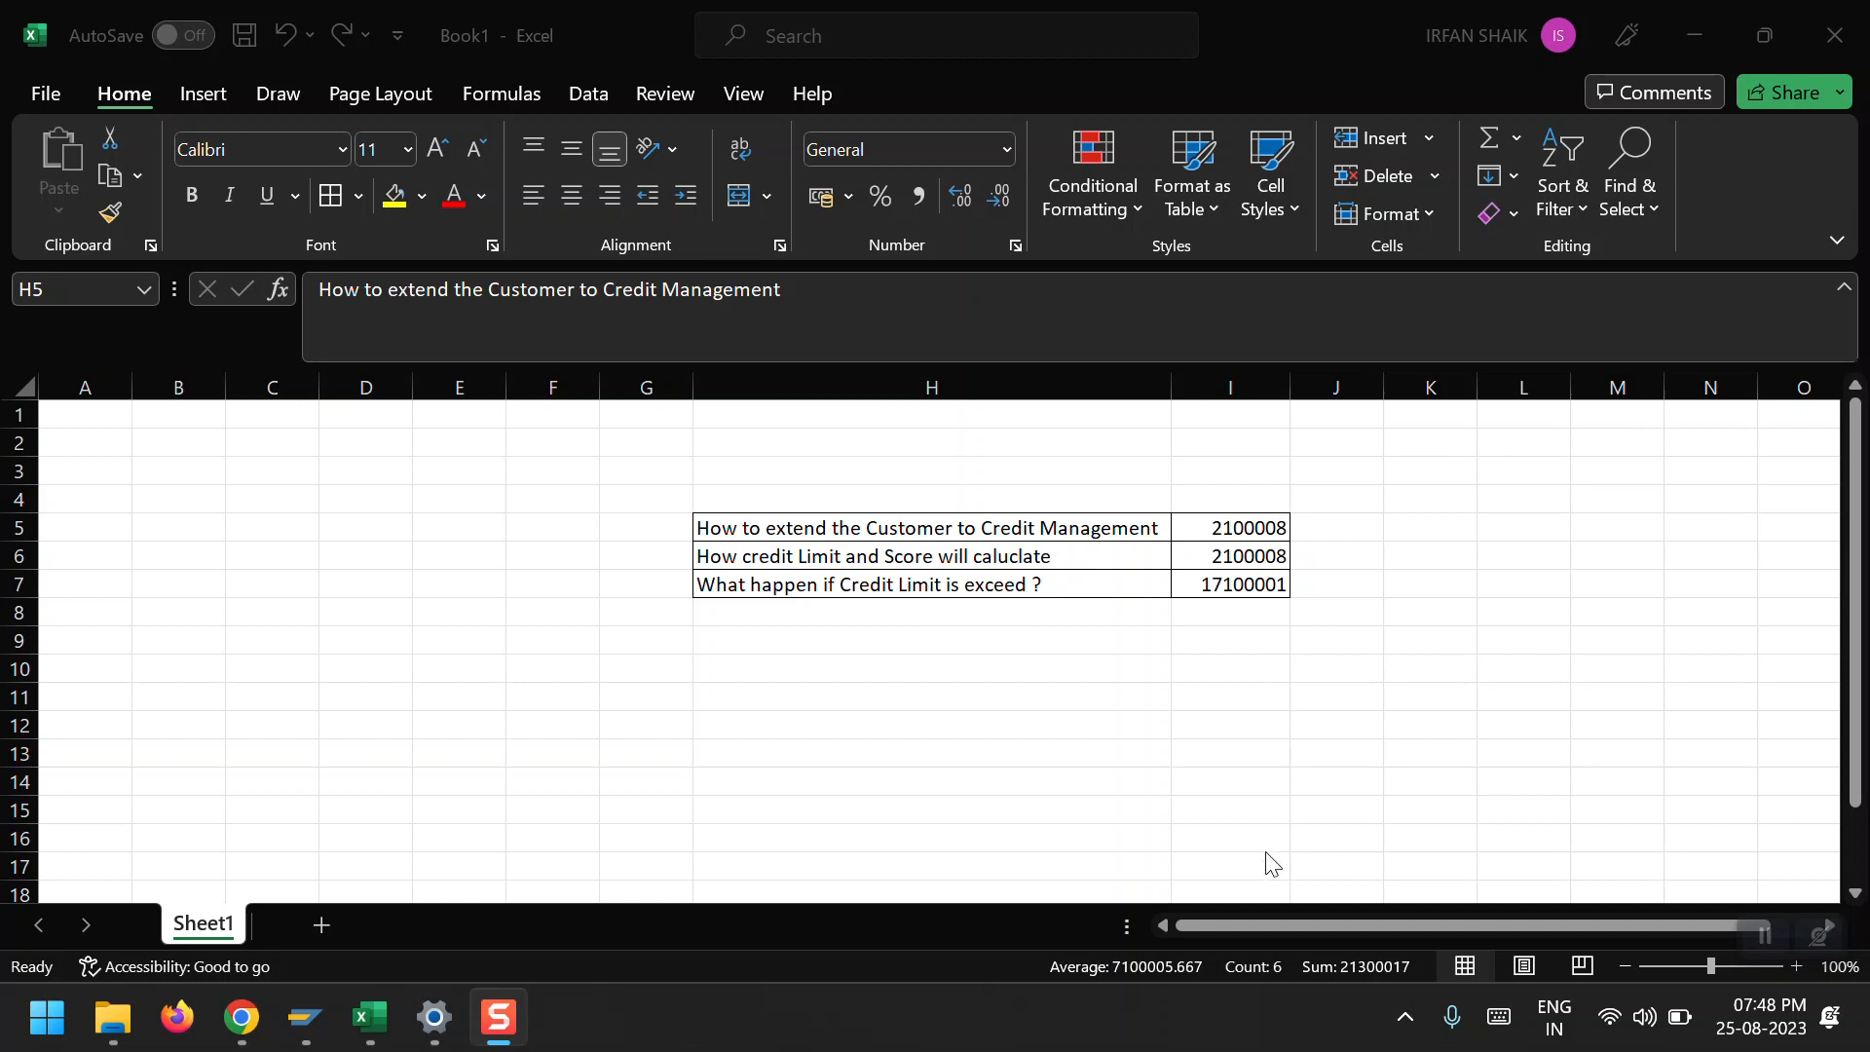
Switch to SAP Logon and open the SAP S/4HANA 2022 connection.
{"action": "left_click", "coordinate": [804, 531]}
{"action": "left_click", "coordinate": [804, 531]}
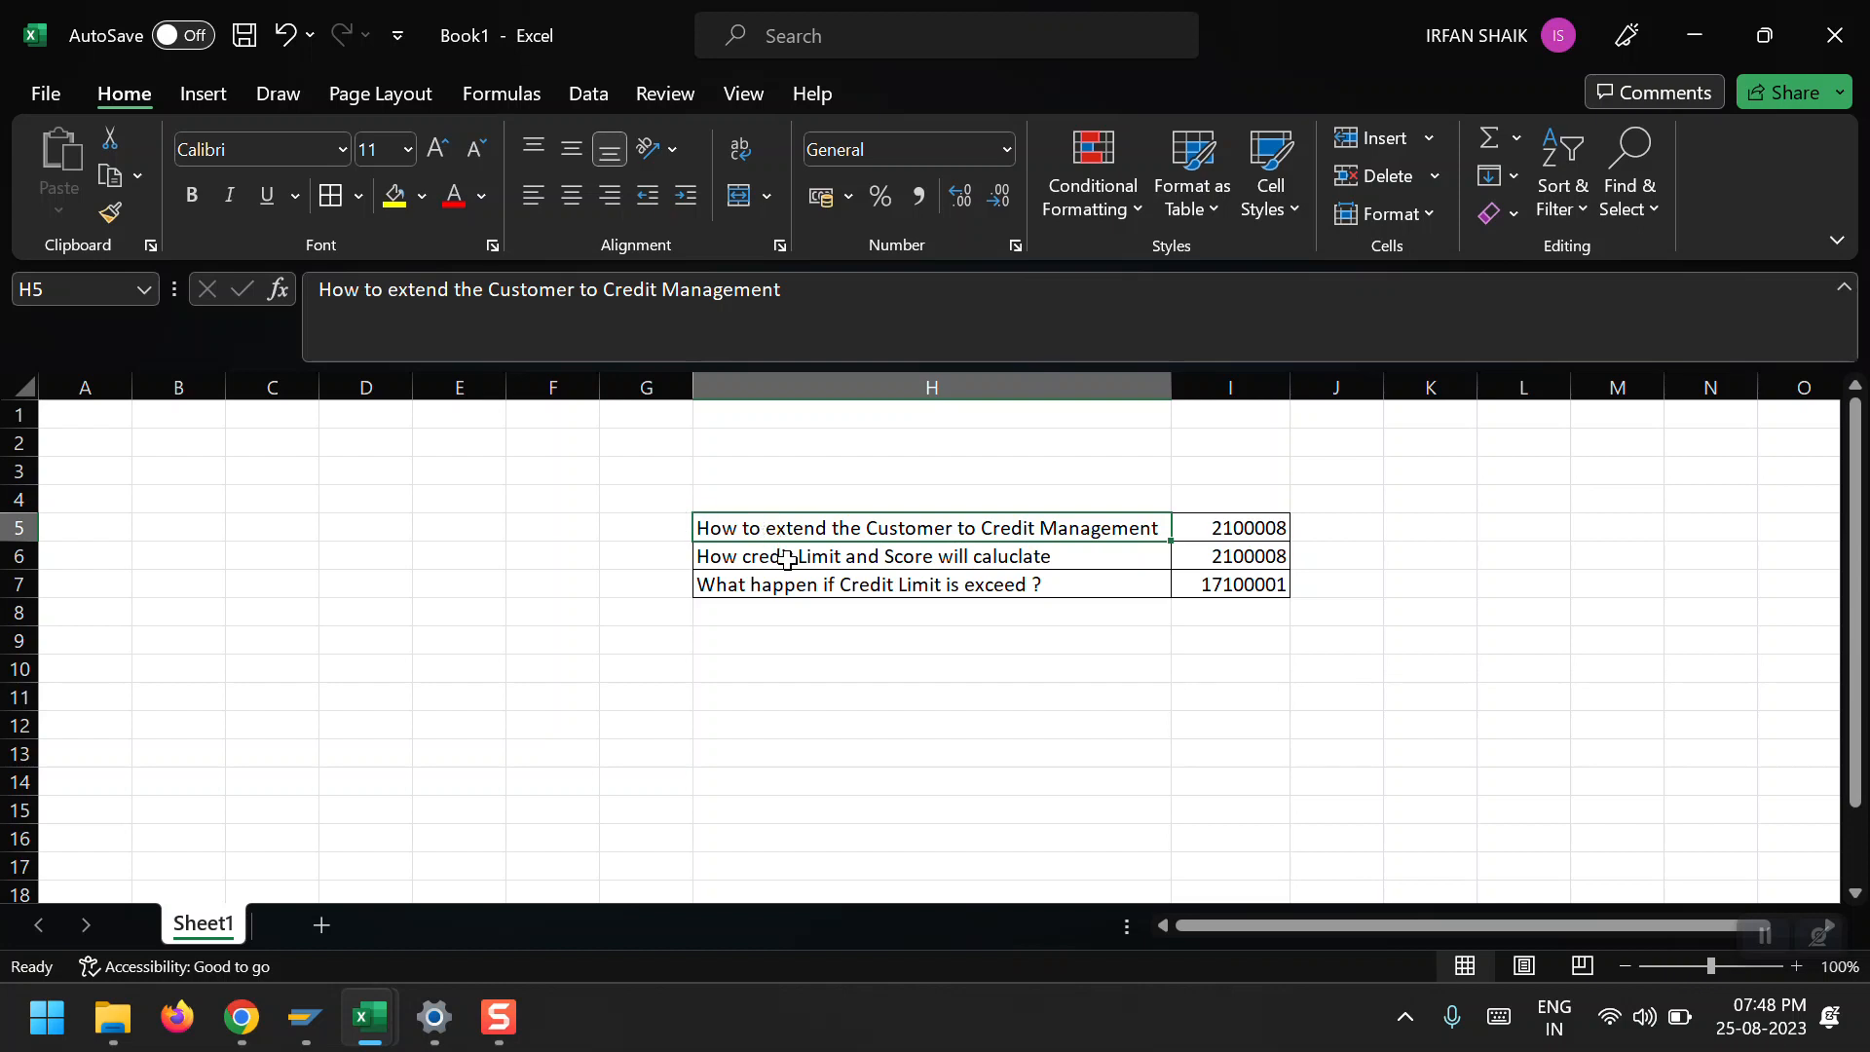
{"action": "left_click", "coordinate": [305, 1016]}
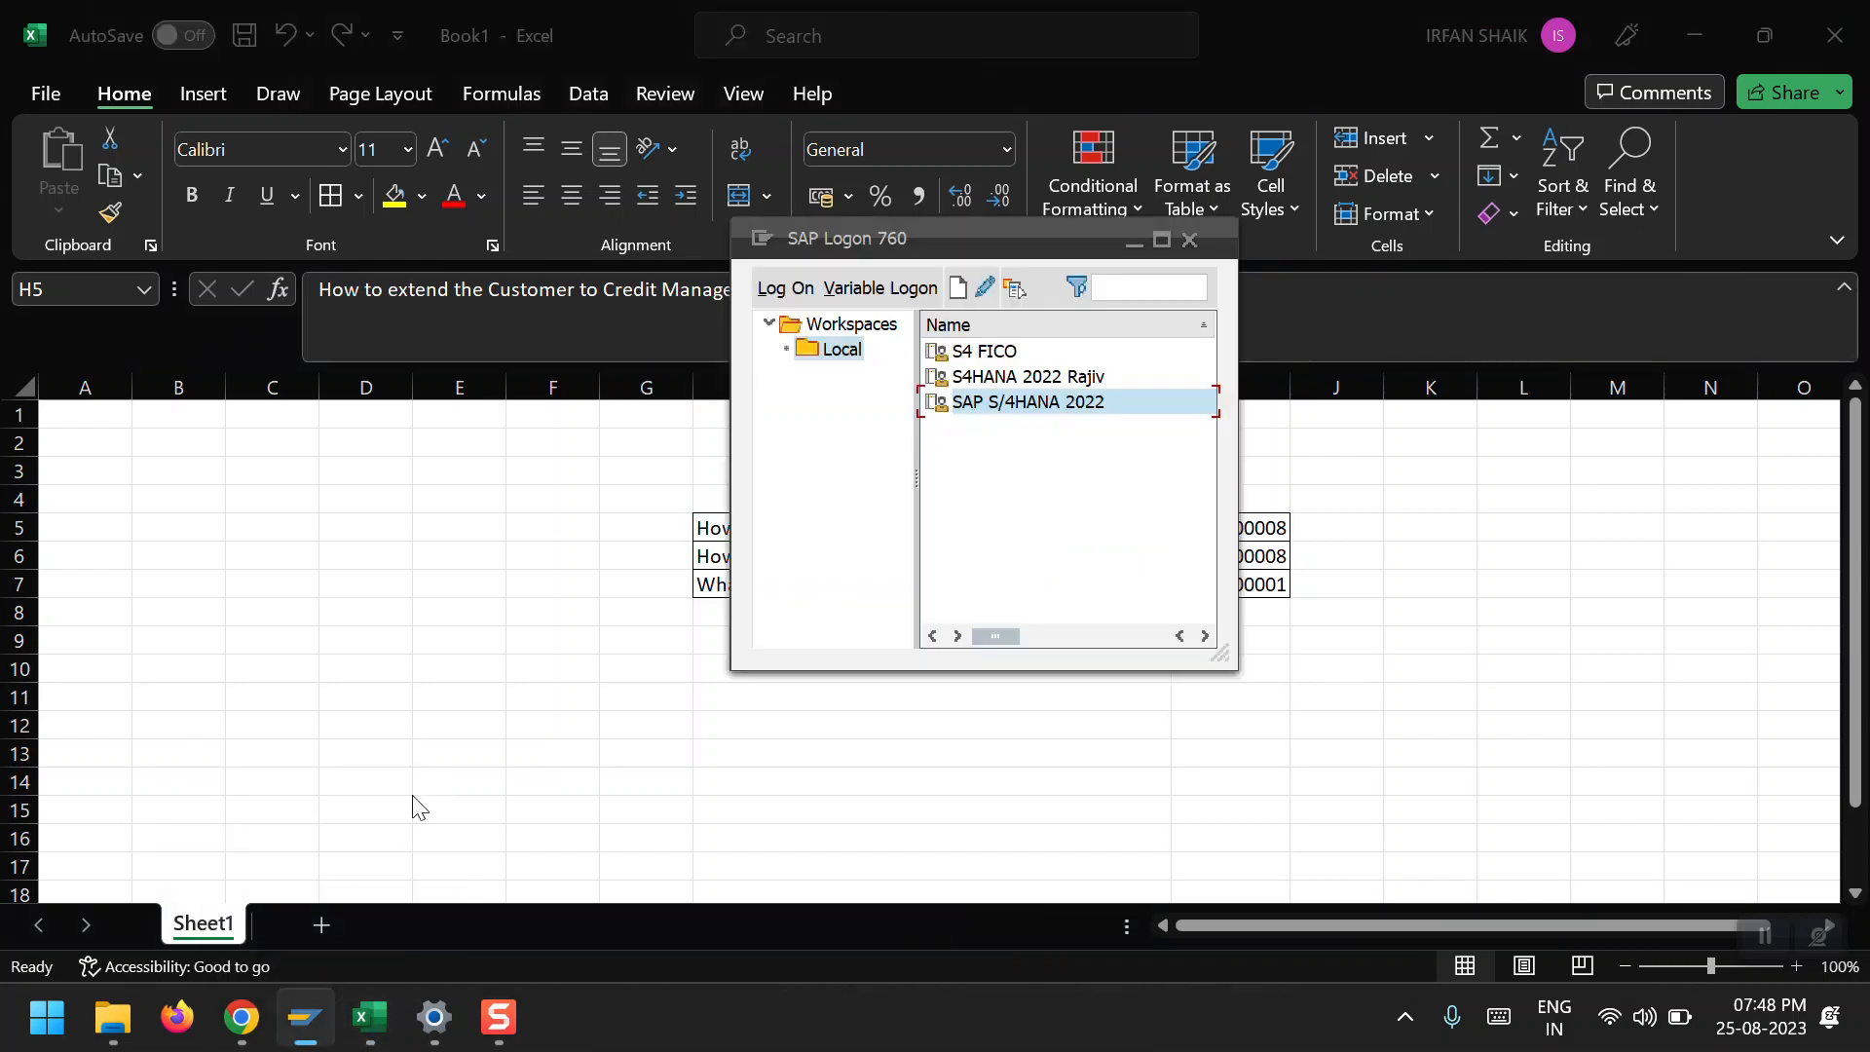
{"action": "double_click", "coordinate": [1016, 402]}
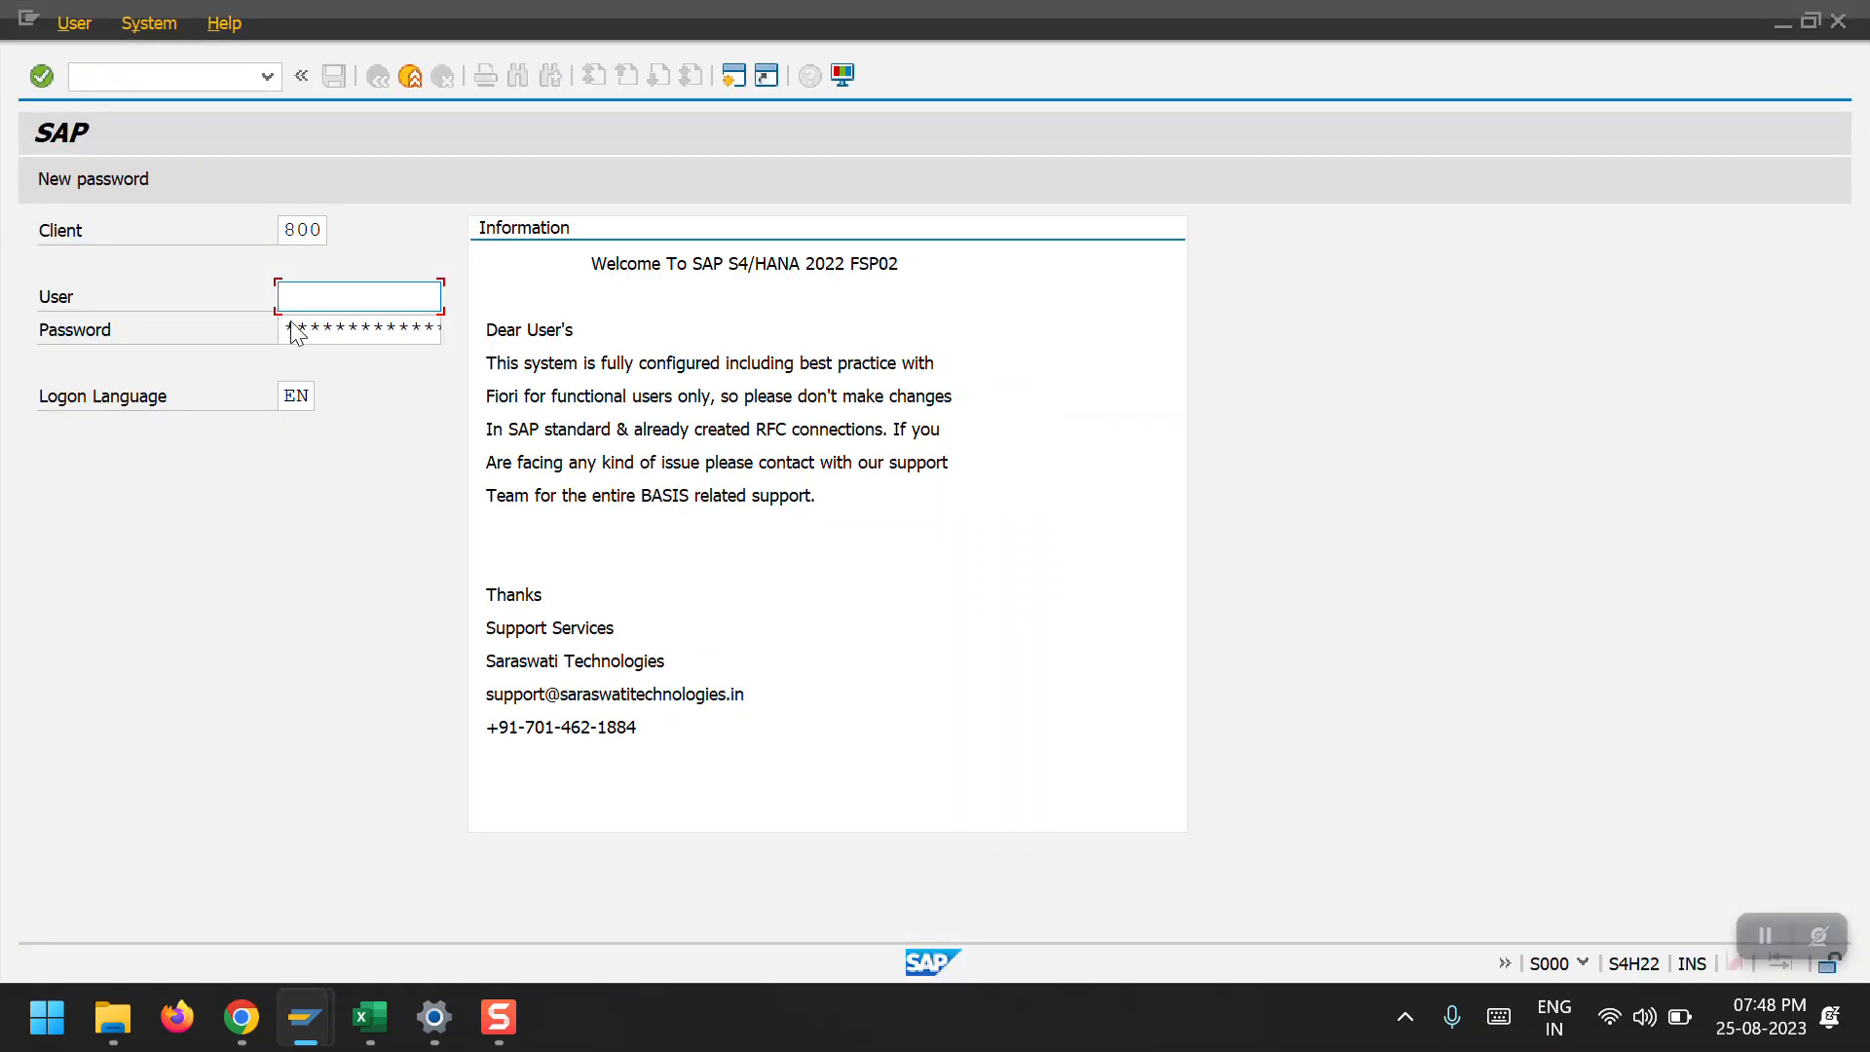
Log on to client 800 with the user name and password, continuing with this logon and ending any other logons.
{"action": "left_click", "coordinate": [325, 301]}
{"action": "left_click", "coordinate": [329, 324]}
{"action": "key", "text": "Tab"}
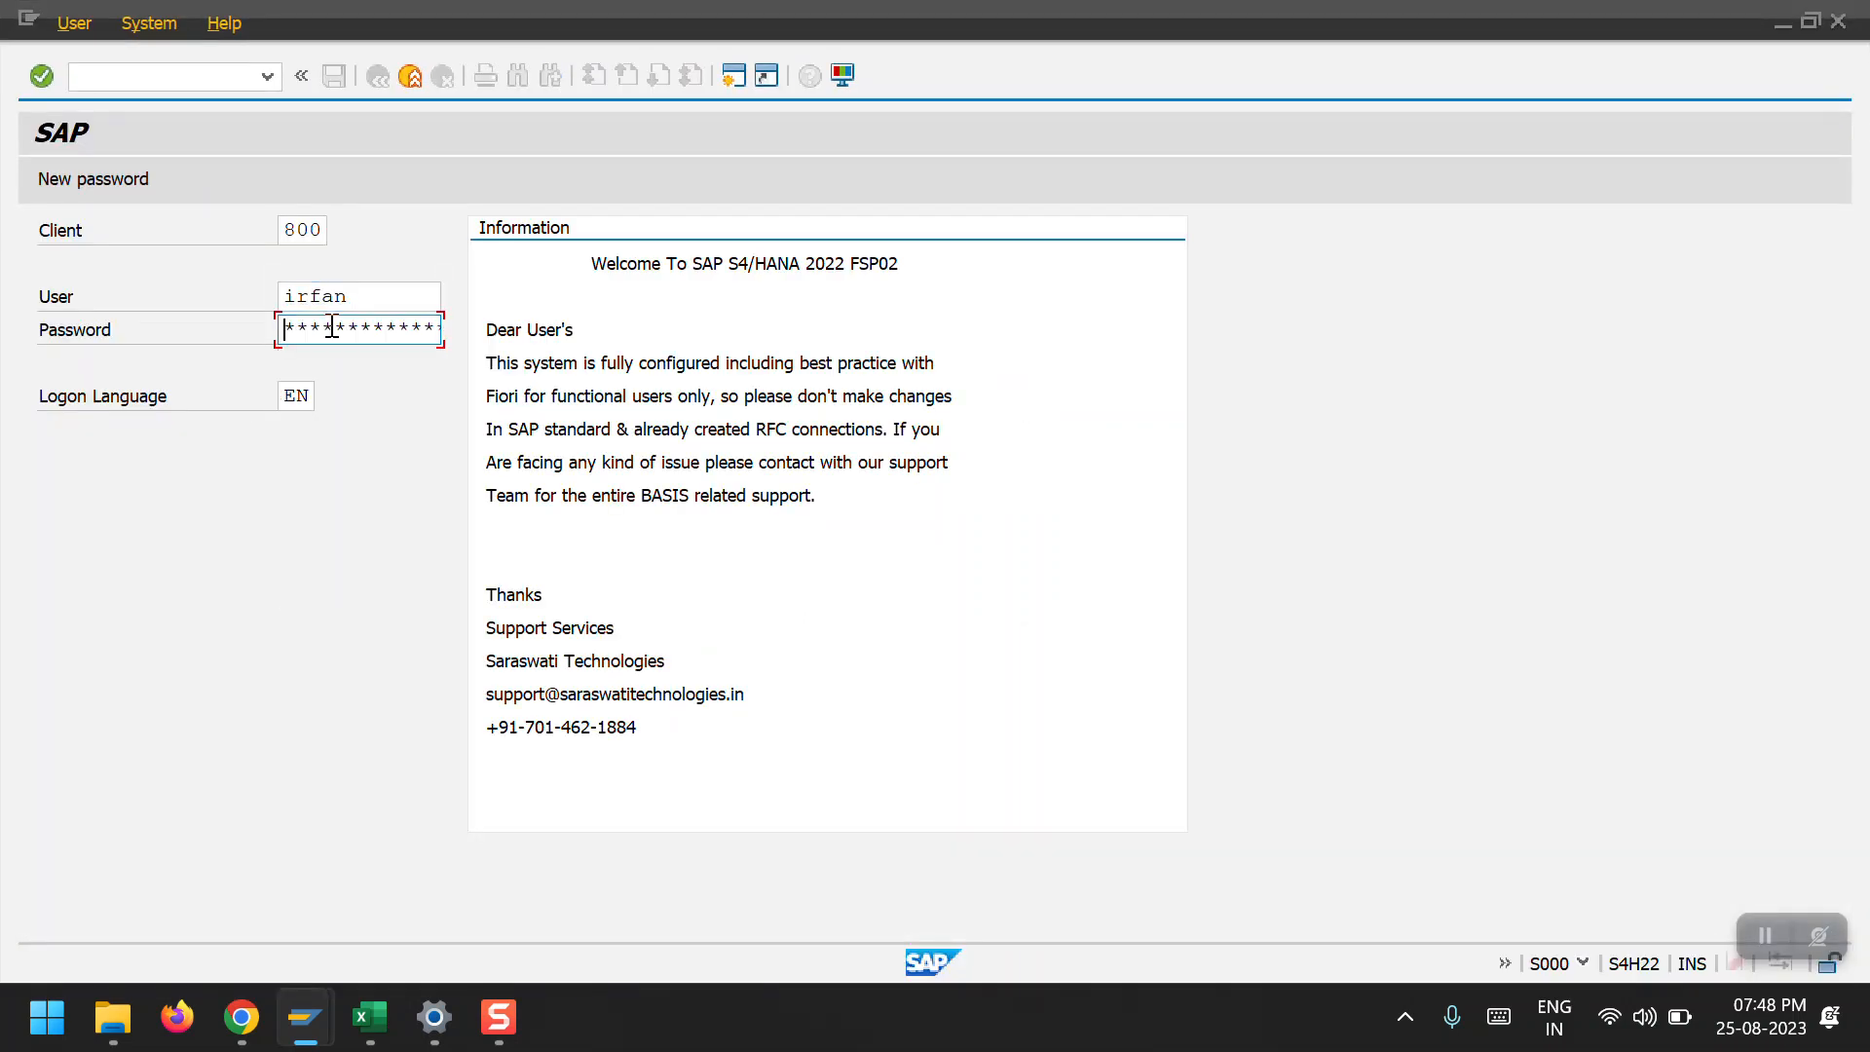
{"action": "type", "text": "***"}
{"action": "key", "text": "Return"}
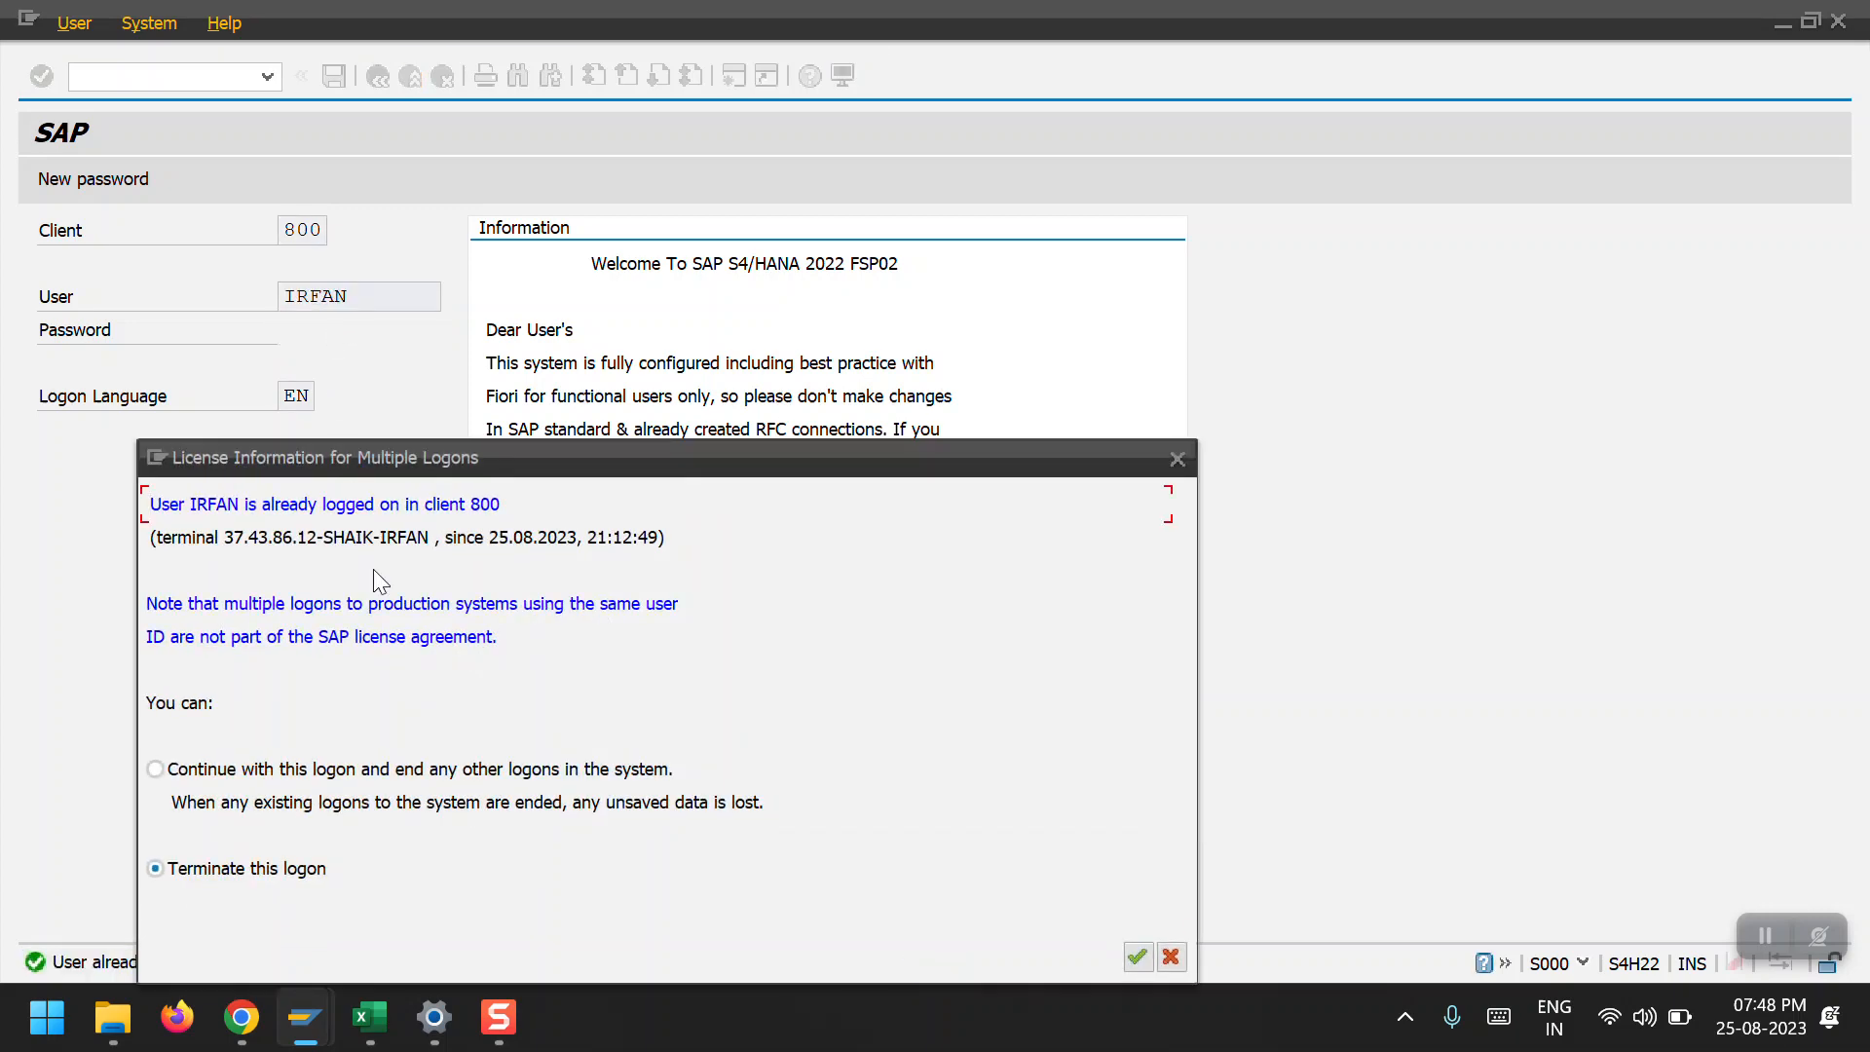
{"action": "left_click", "coordinate": [373, 770]}
{"action": "key", "text": "Return"}
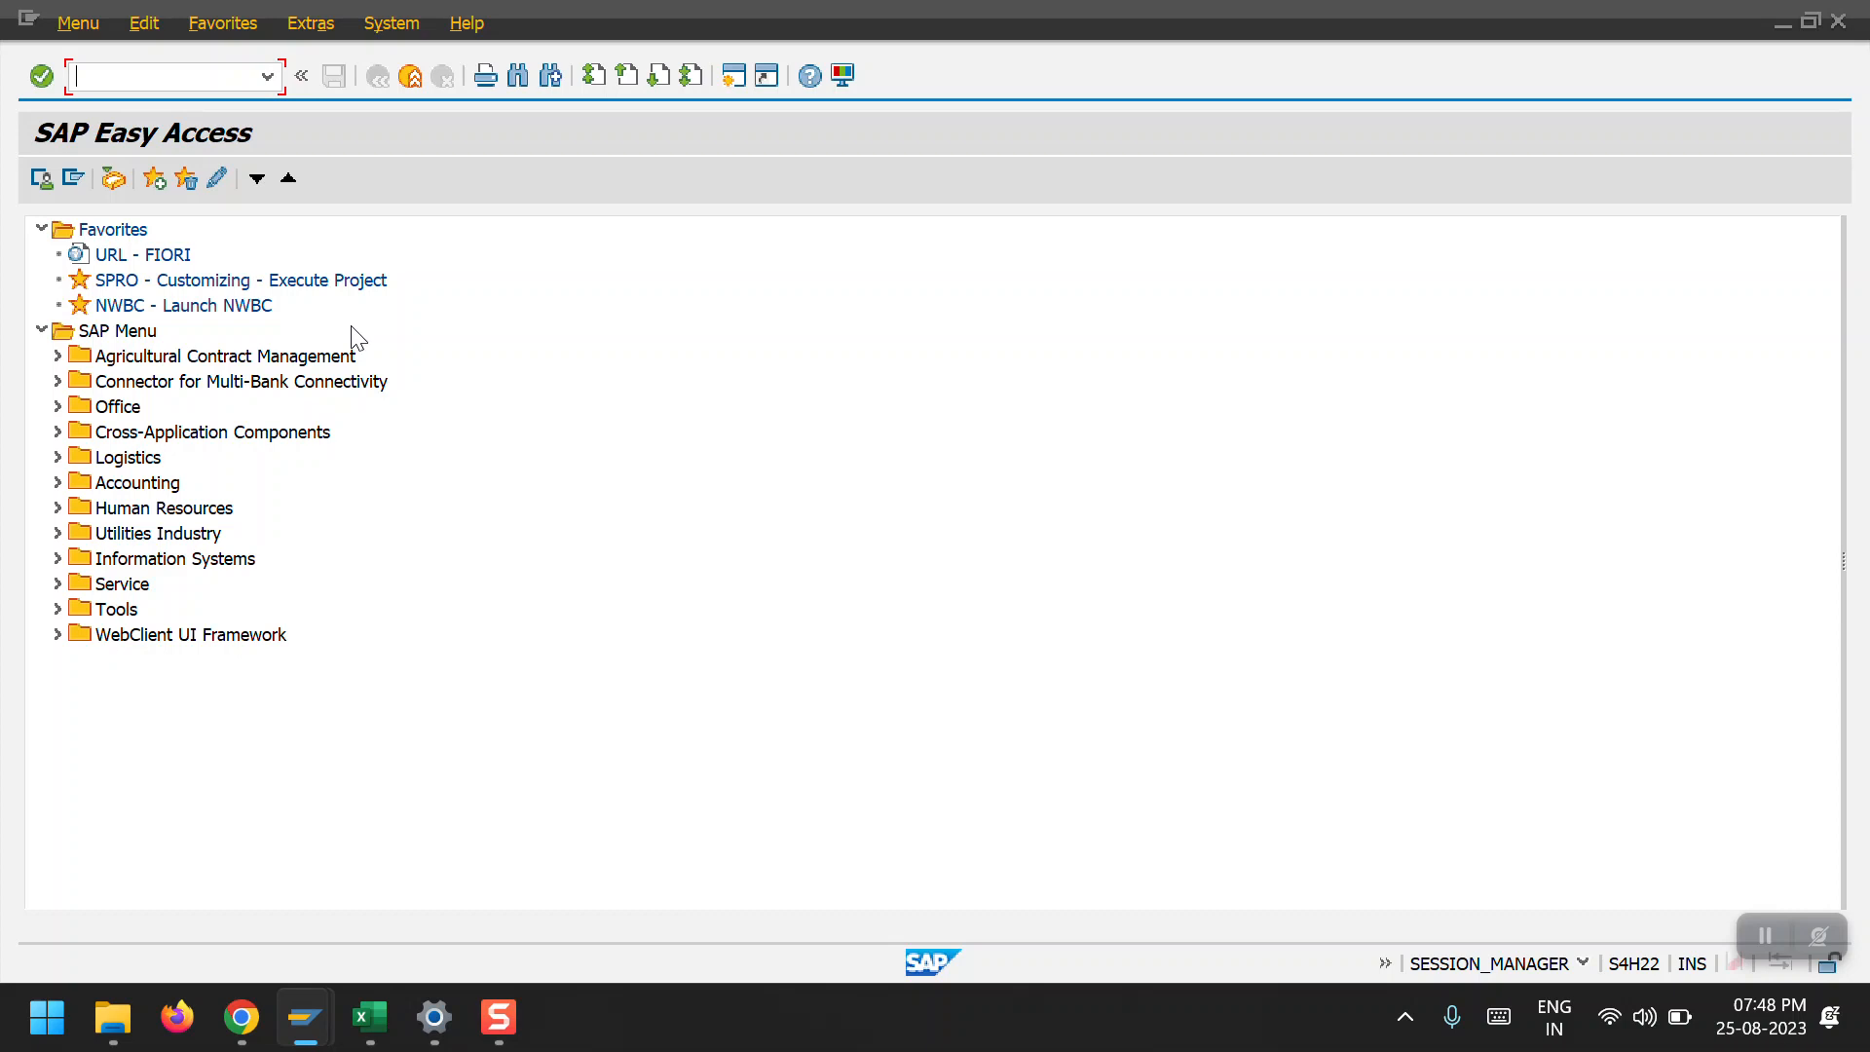
Start transaction BP, and copy the customer number for extending the customer to Credit Management from cell I5 in Excel.
{"action": "type", "text": "bp"}
{"action": "key", "text": "Return"}
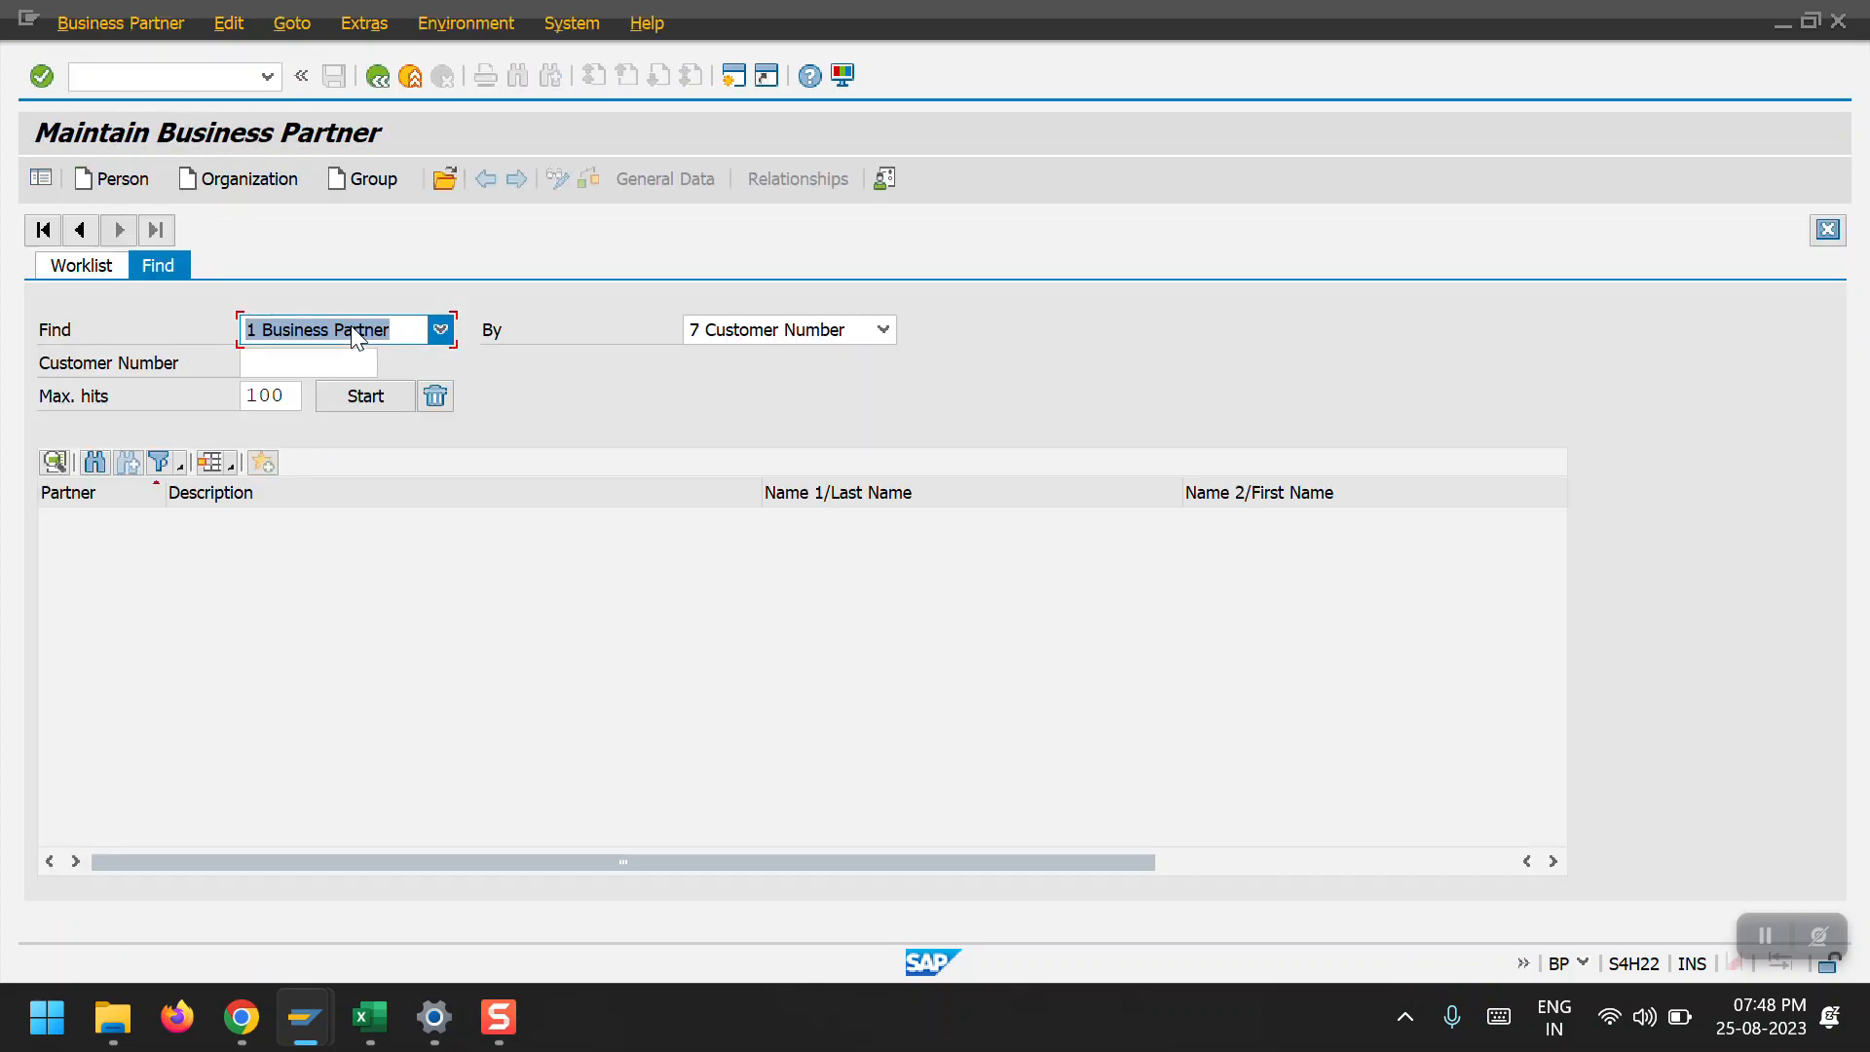
{"action": "key", "text": "alt+Tab"}
{"action": "key", "text": "alt+Tab"}
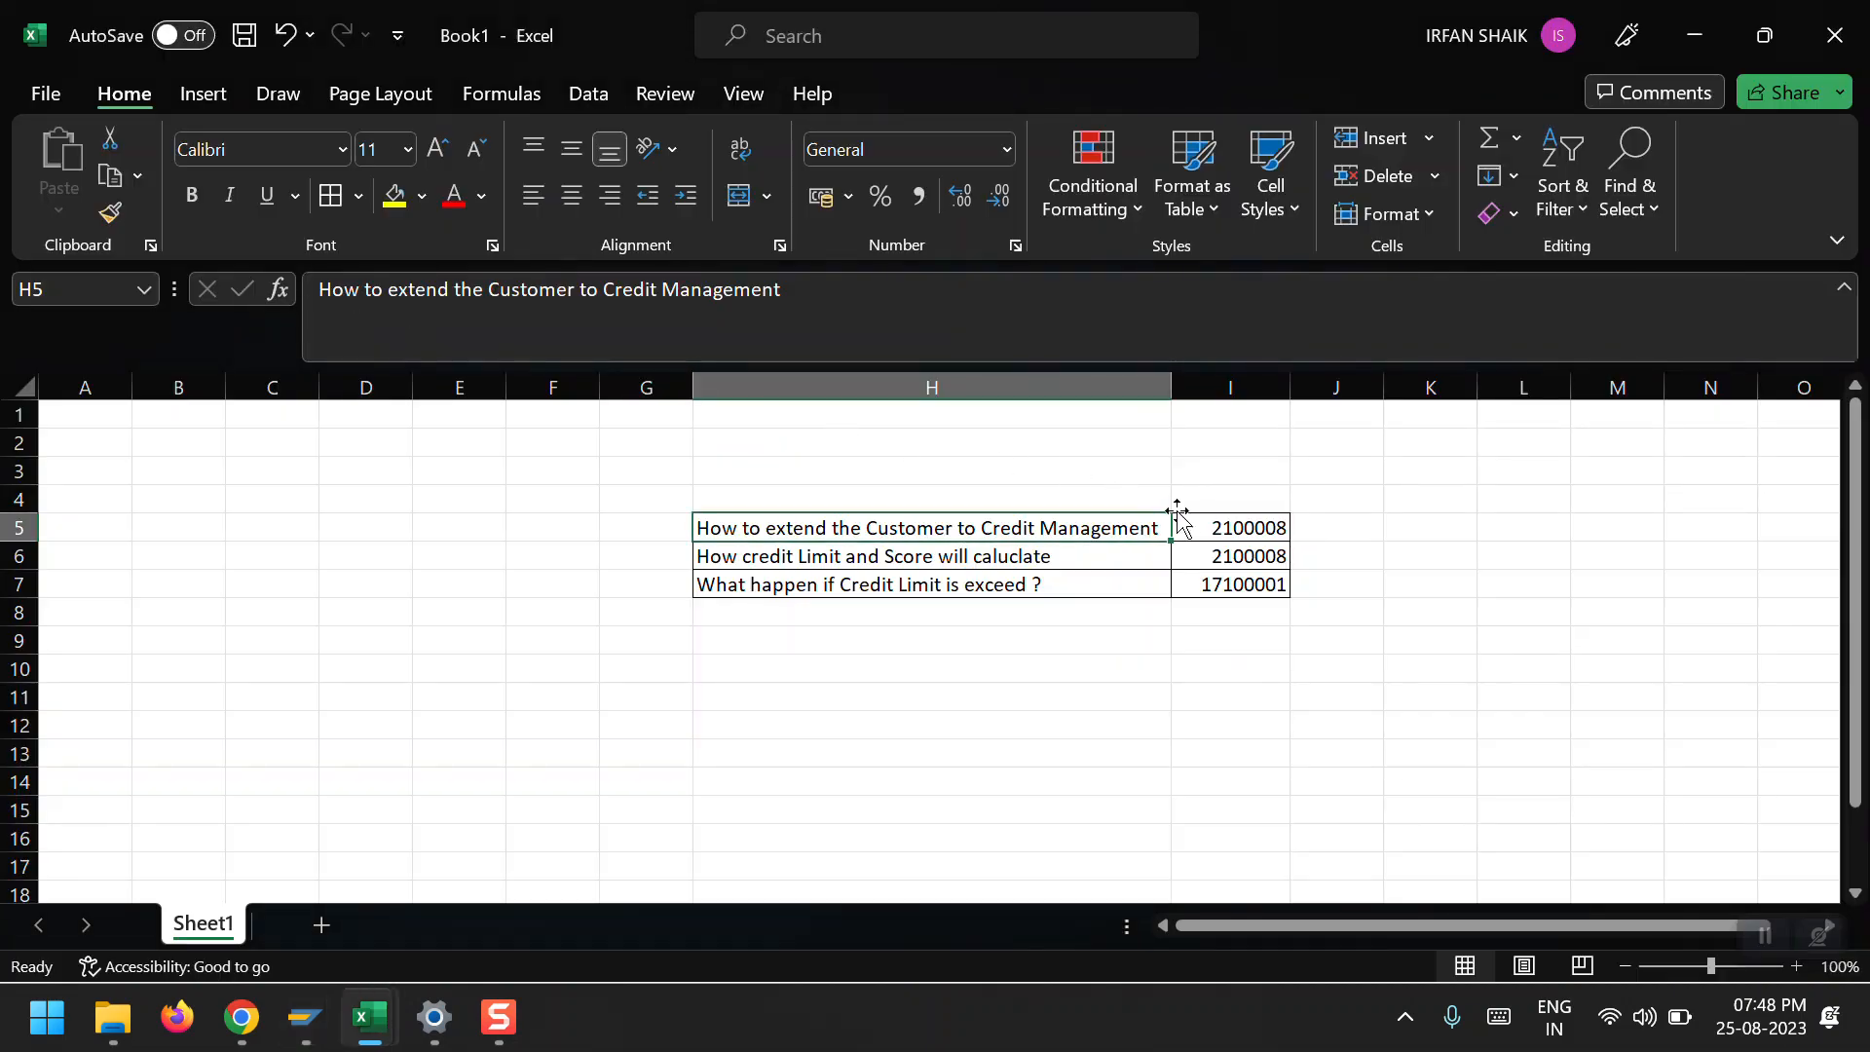
{"action": "left_click", "coordinate": [1215, 527]}
{"action": "key", "text": "ctrl+c"}
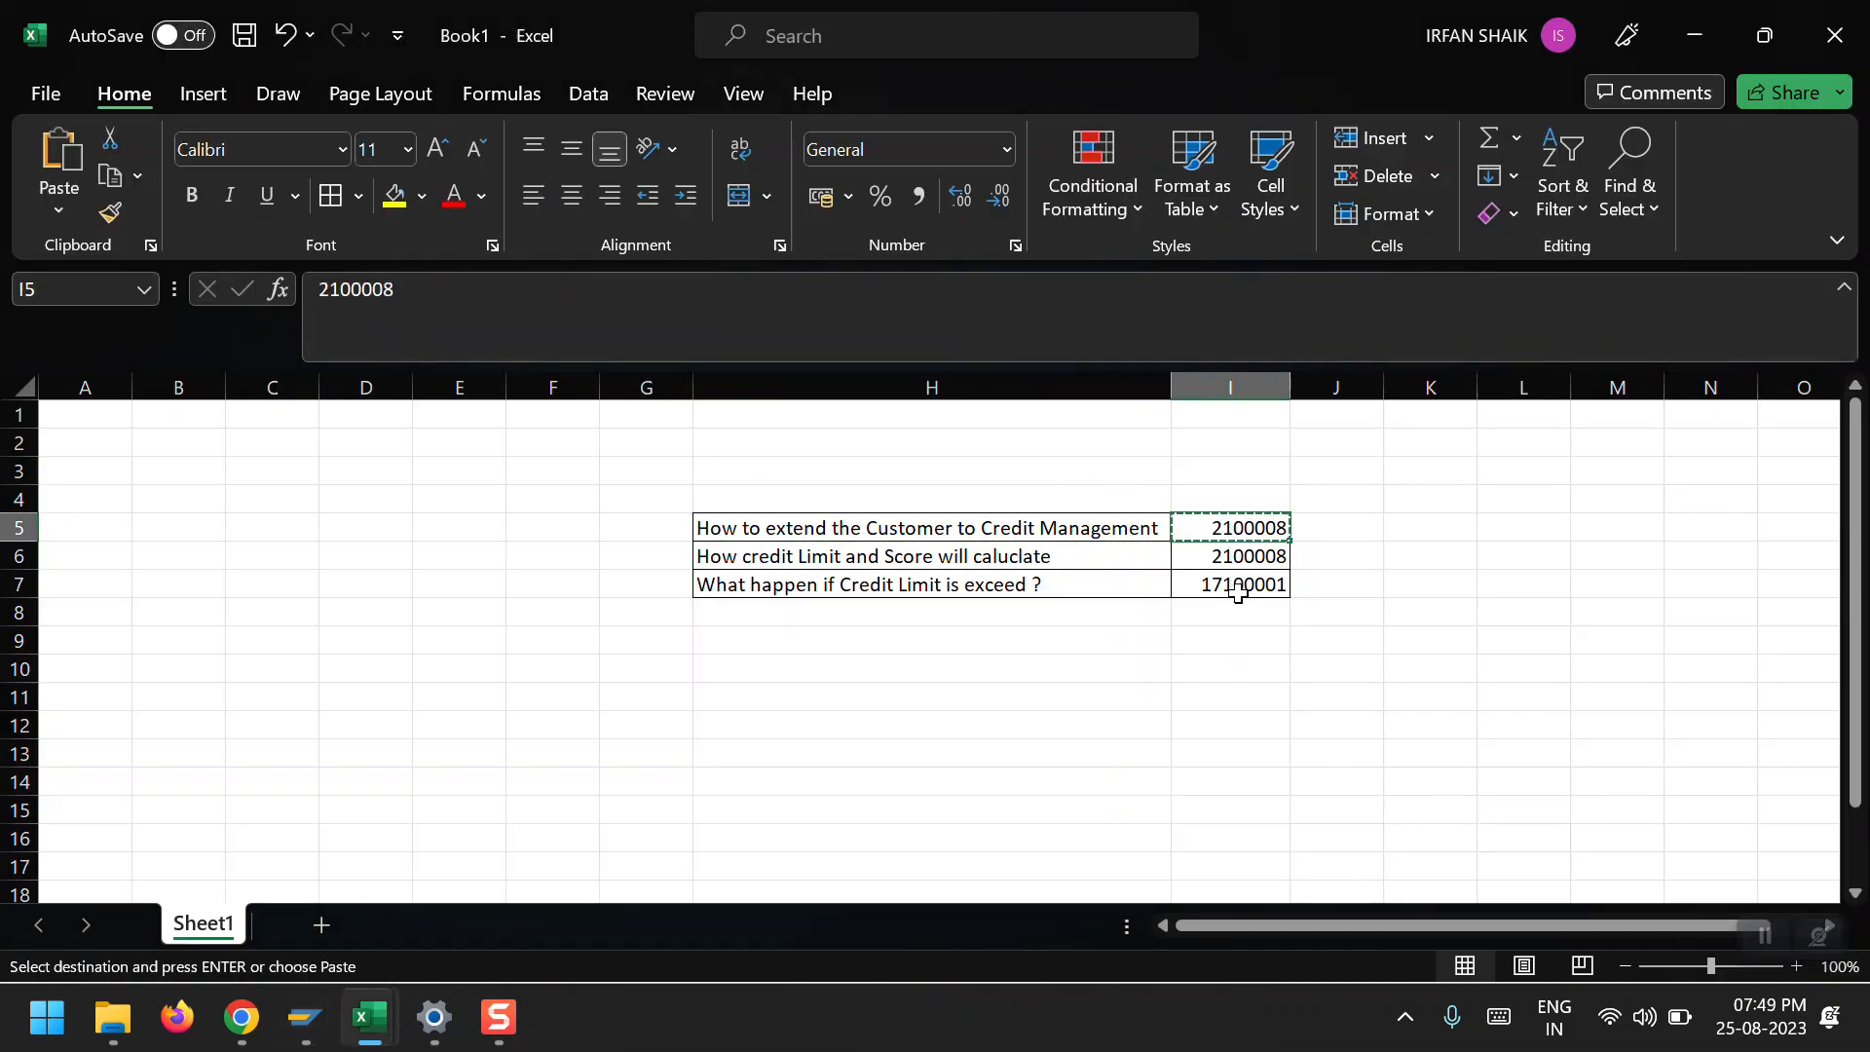
Back in SAP, find the business partner by the copied customer number and open the MUZEEB PVT LTD record.
{"action": "key", "text": "alt+Tab"}
{"action": "left_click", "coordinate": [310, 368]}
{"action": "key", "text": "ctrl+v"}
{"action": "left_click", "coordinate": [336, 398]}
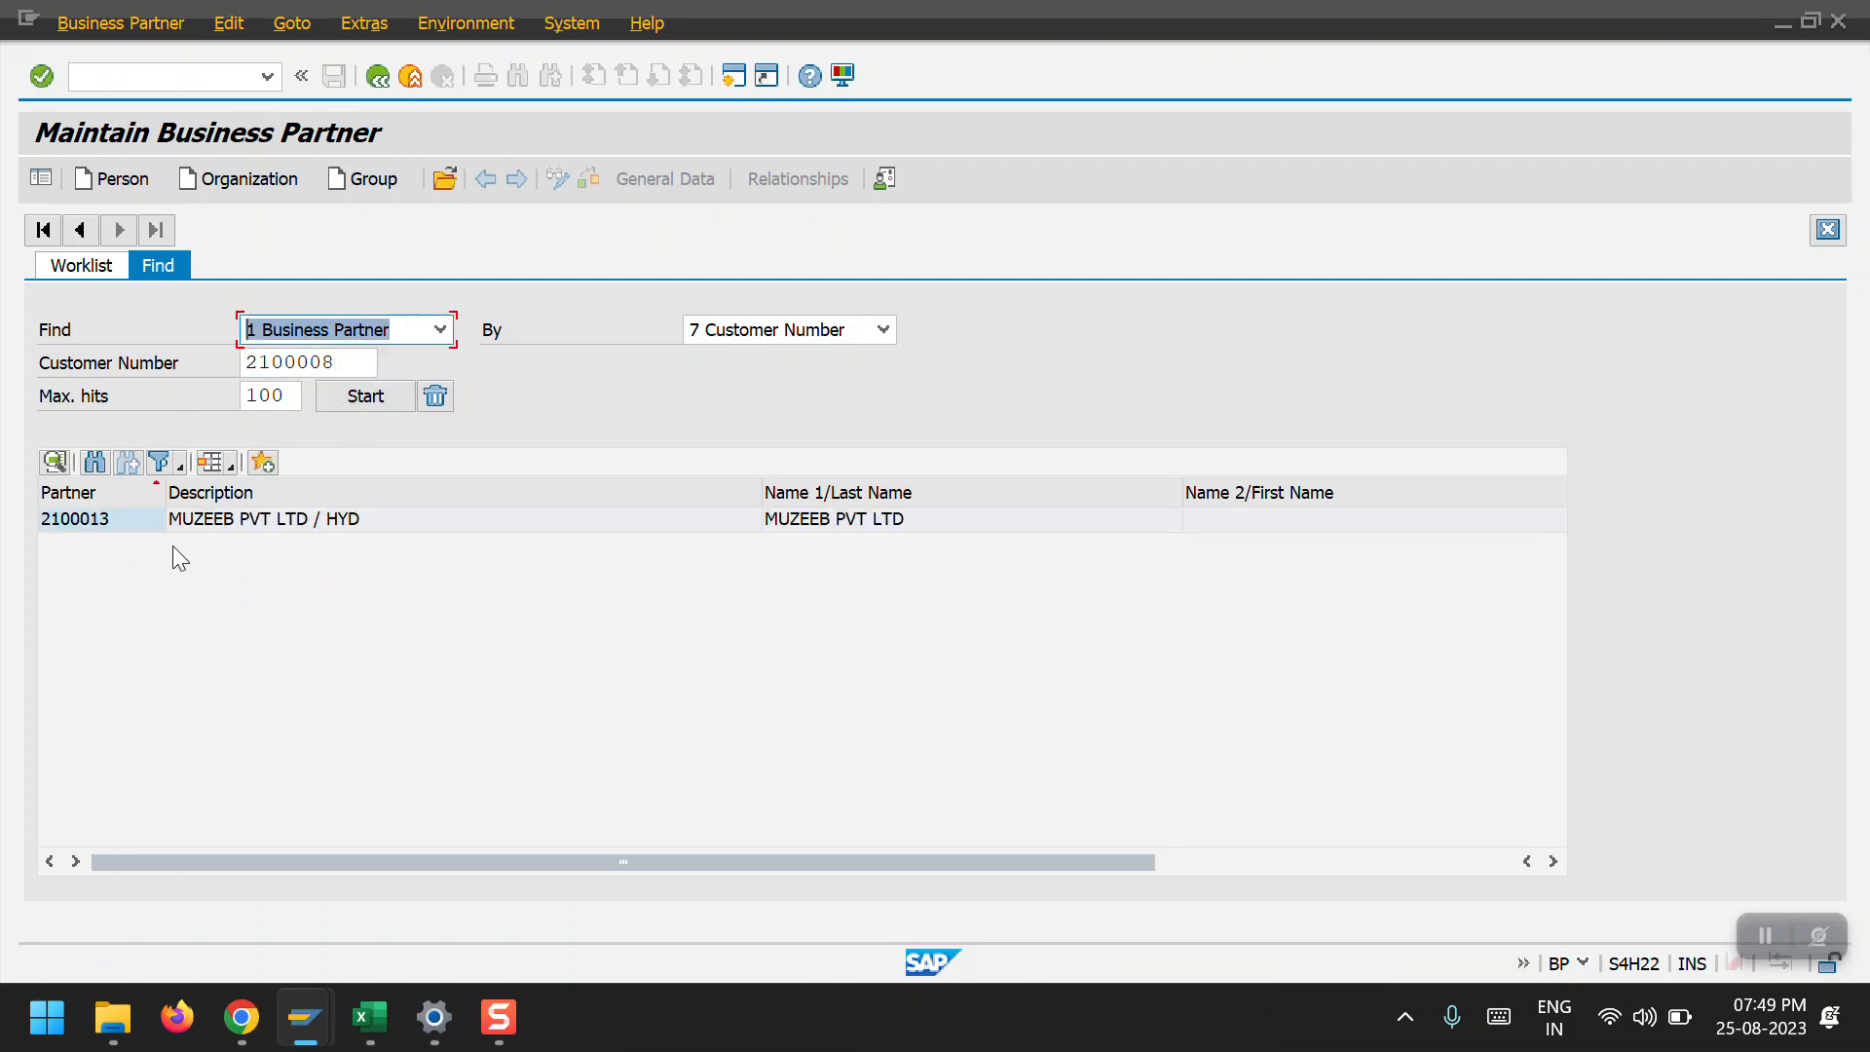
{"action": "double_click", "coordinate": [125, 519]}
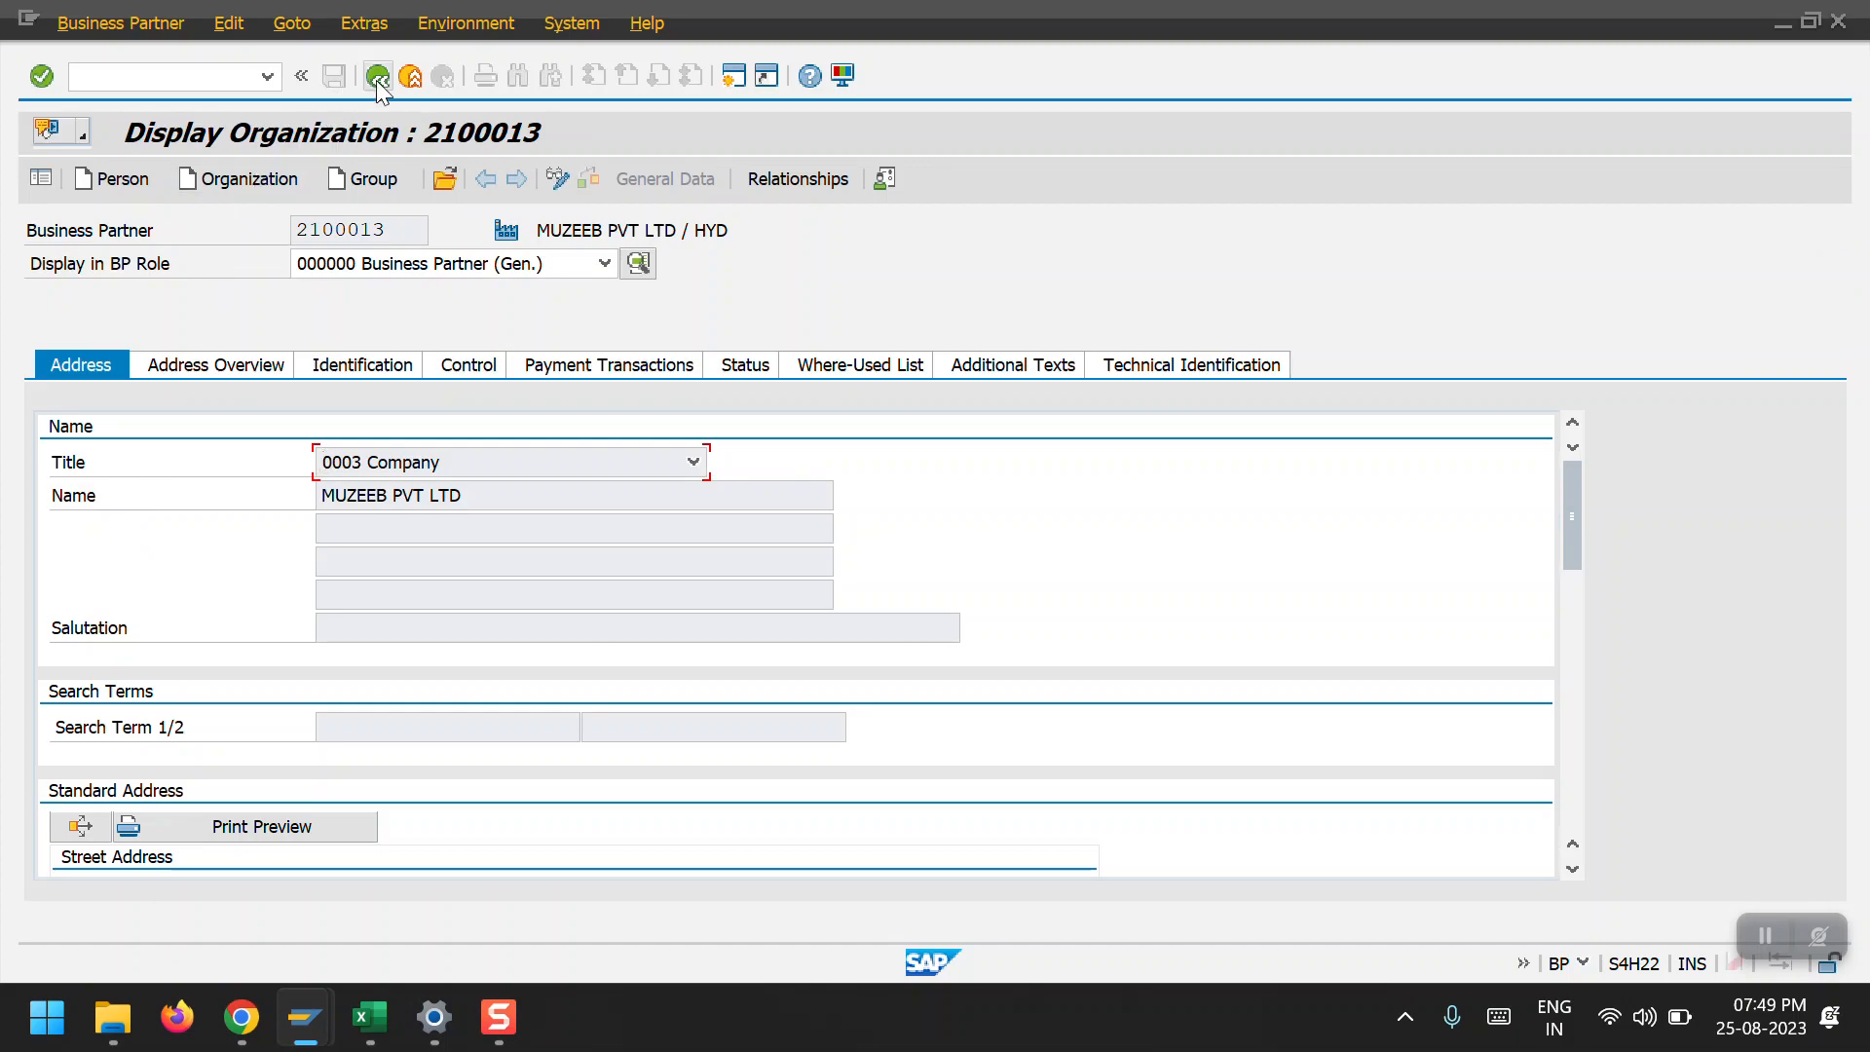
Try to open another business partner directly by entering a different customer's number.
{"action": "left_click", "coordinate": [444, 178]}
{"action": "type", "text": "2100009"}
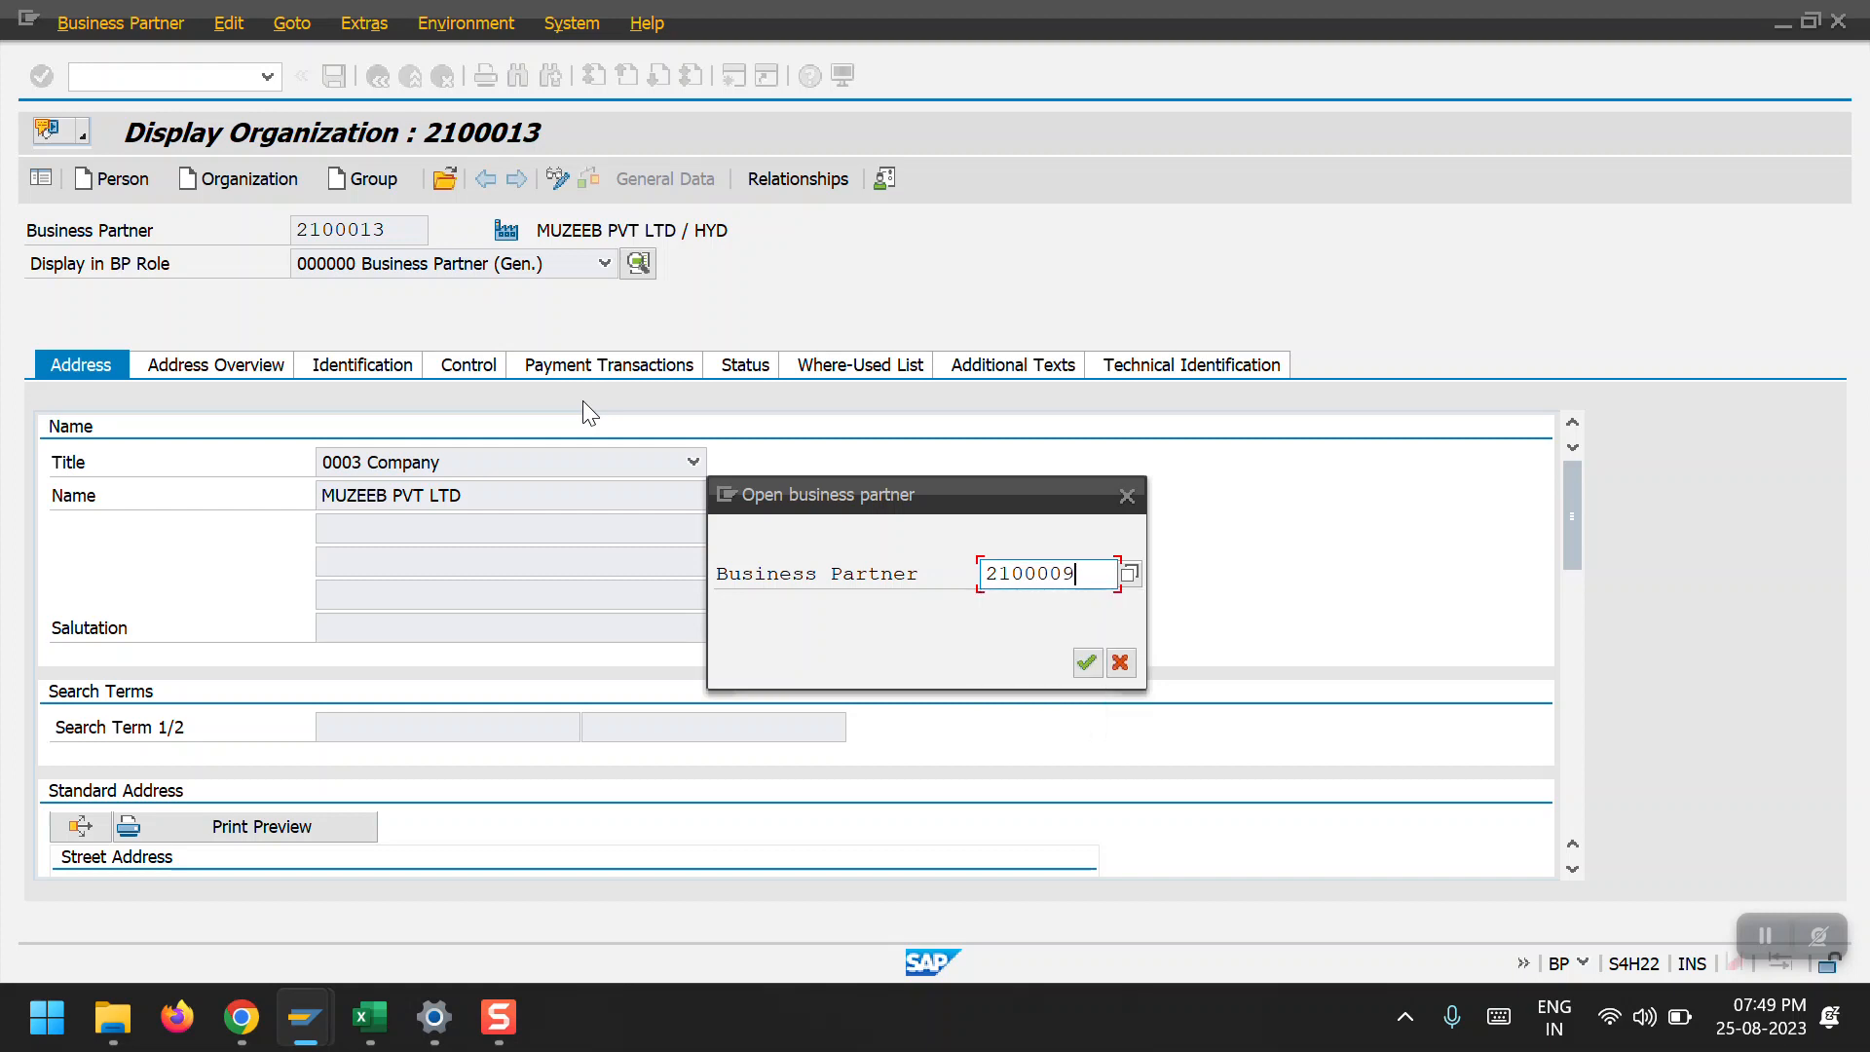
{"action": "key", "text": "Return"}
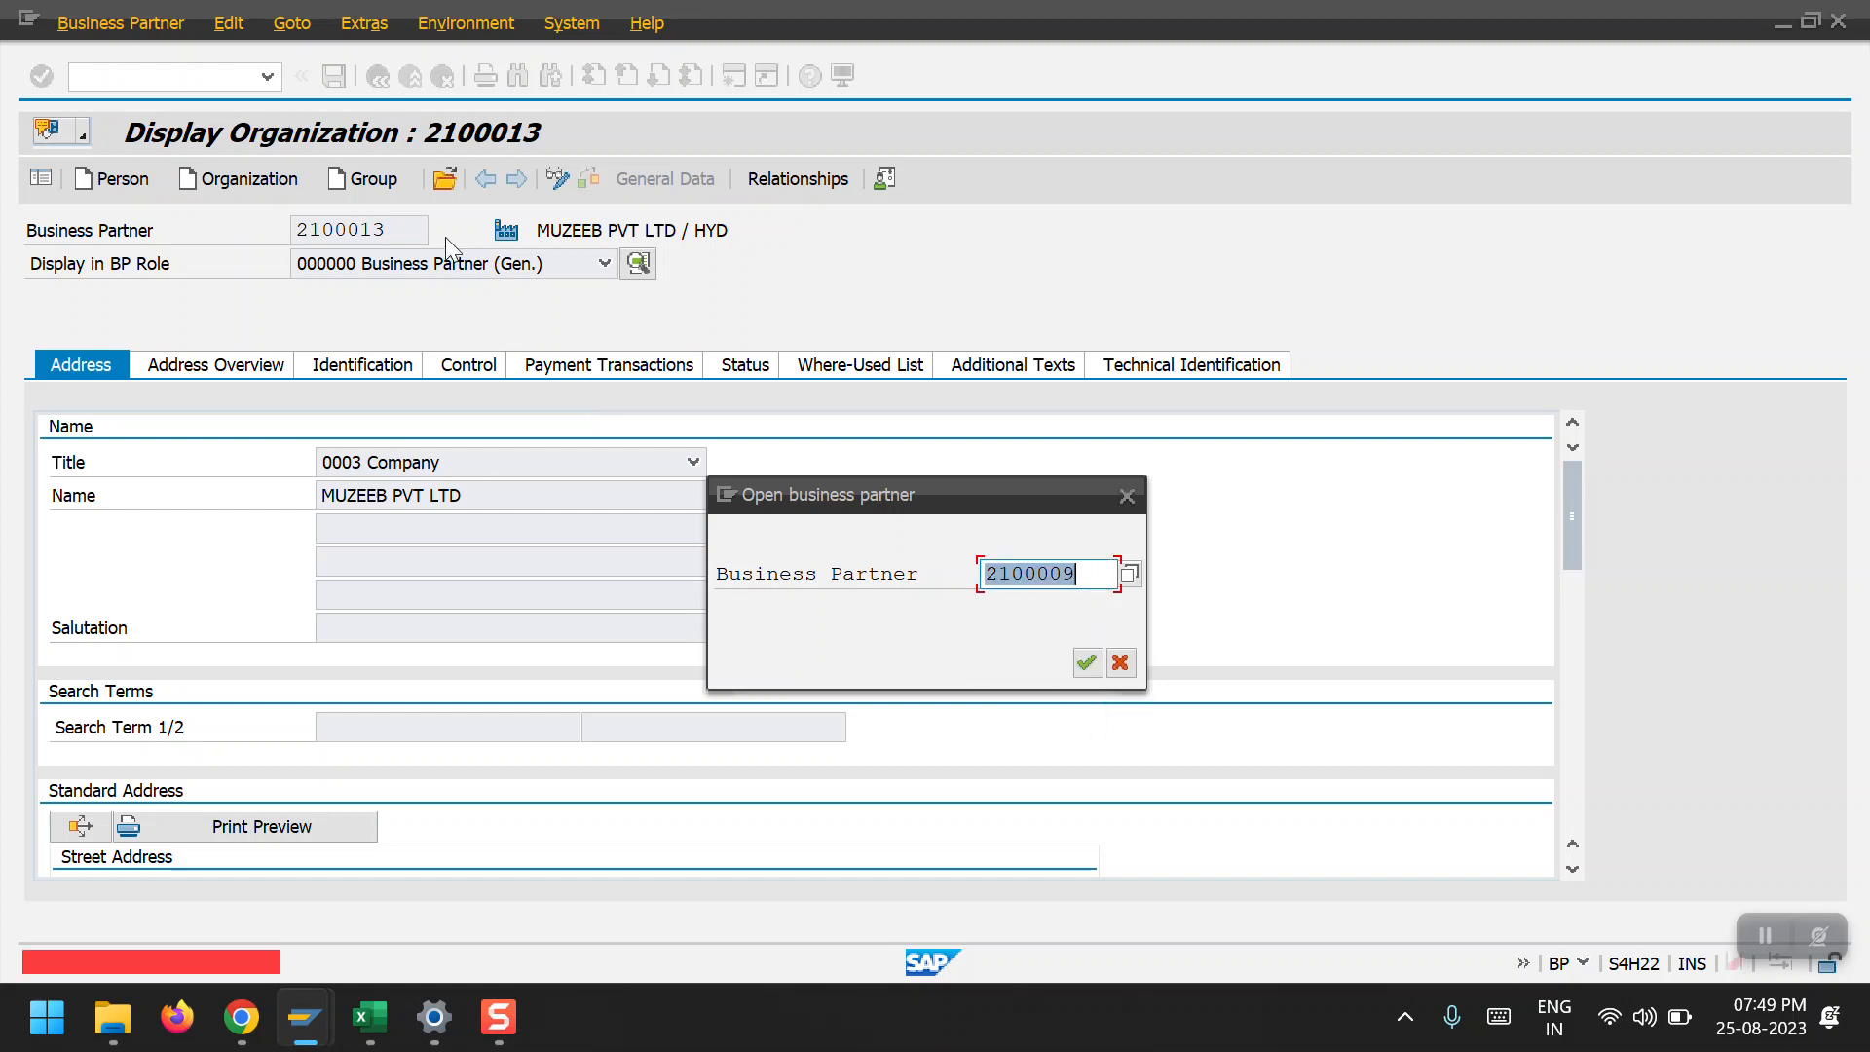
{"action": "key", "text": "Escape"}
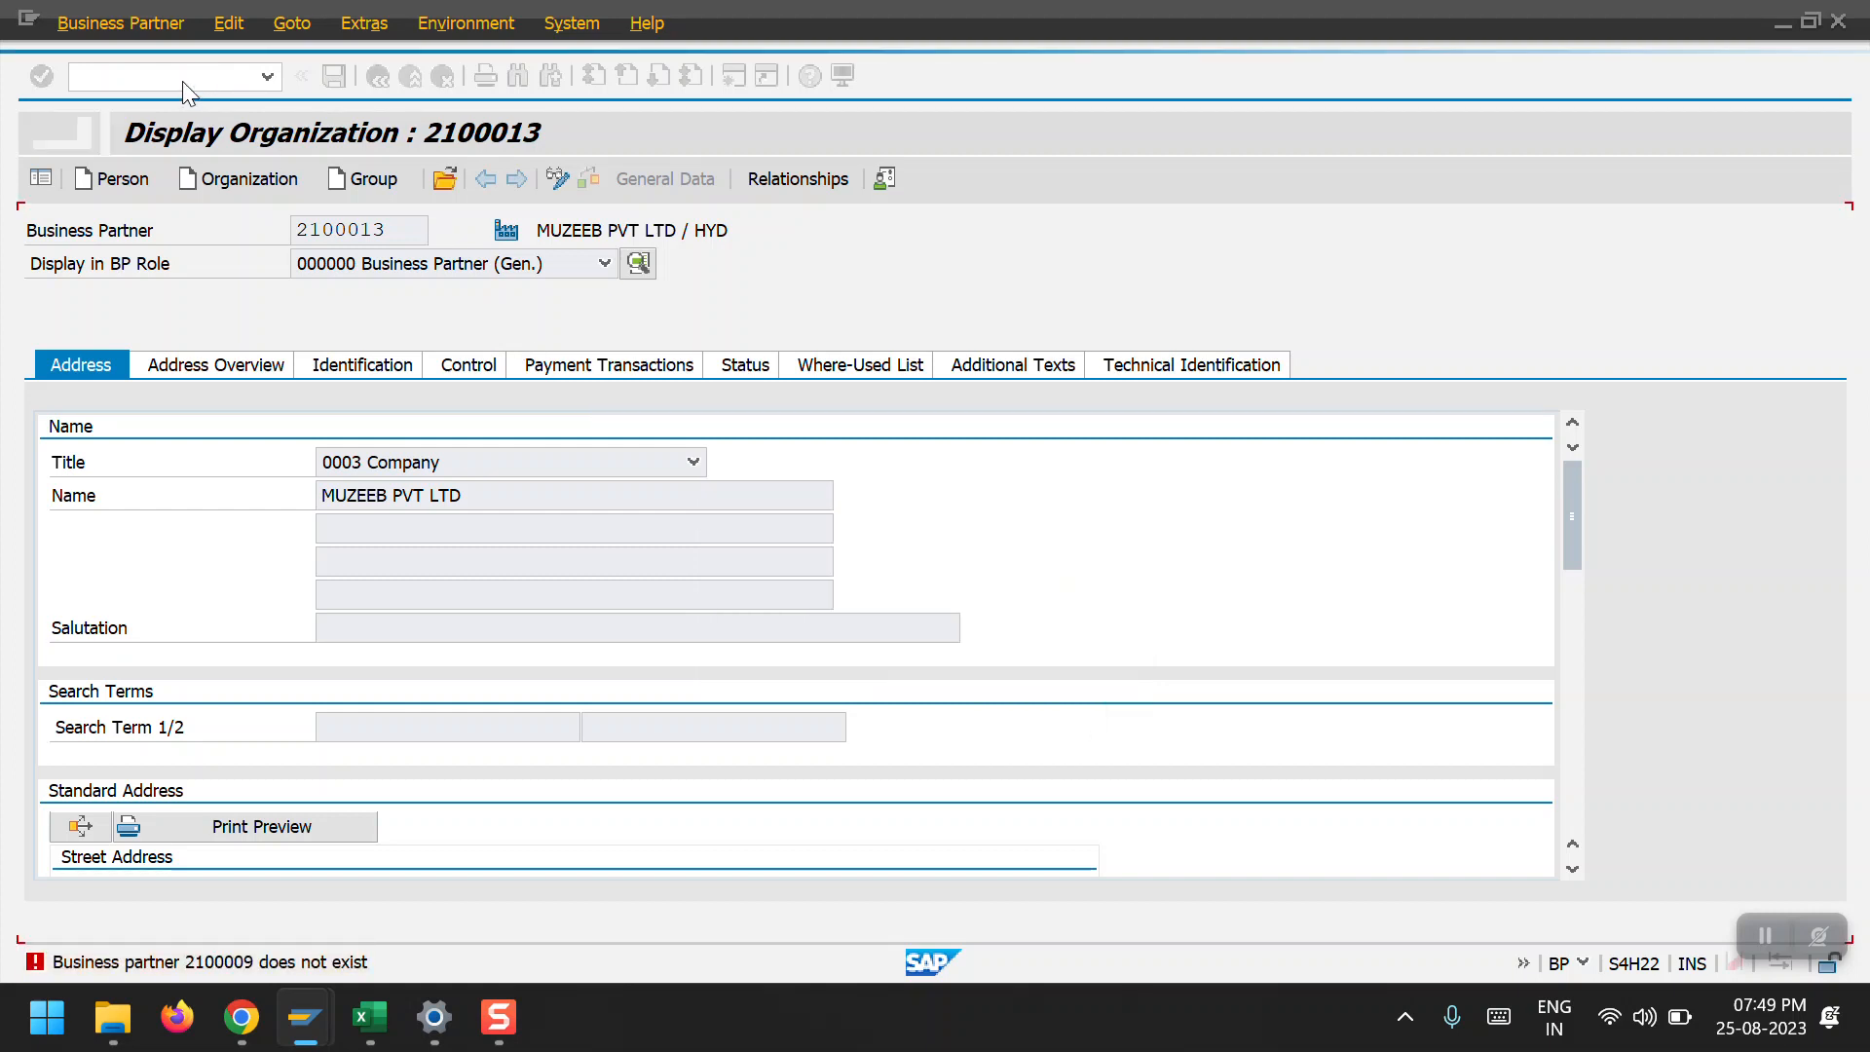
Restart transaction BP with /nbp, find the business partner by the second customer number, and open the LULU Hyper Market record.
{"action": "type", "text": "/nbp"}
{"action": "key", "text": "Return"}
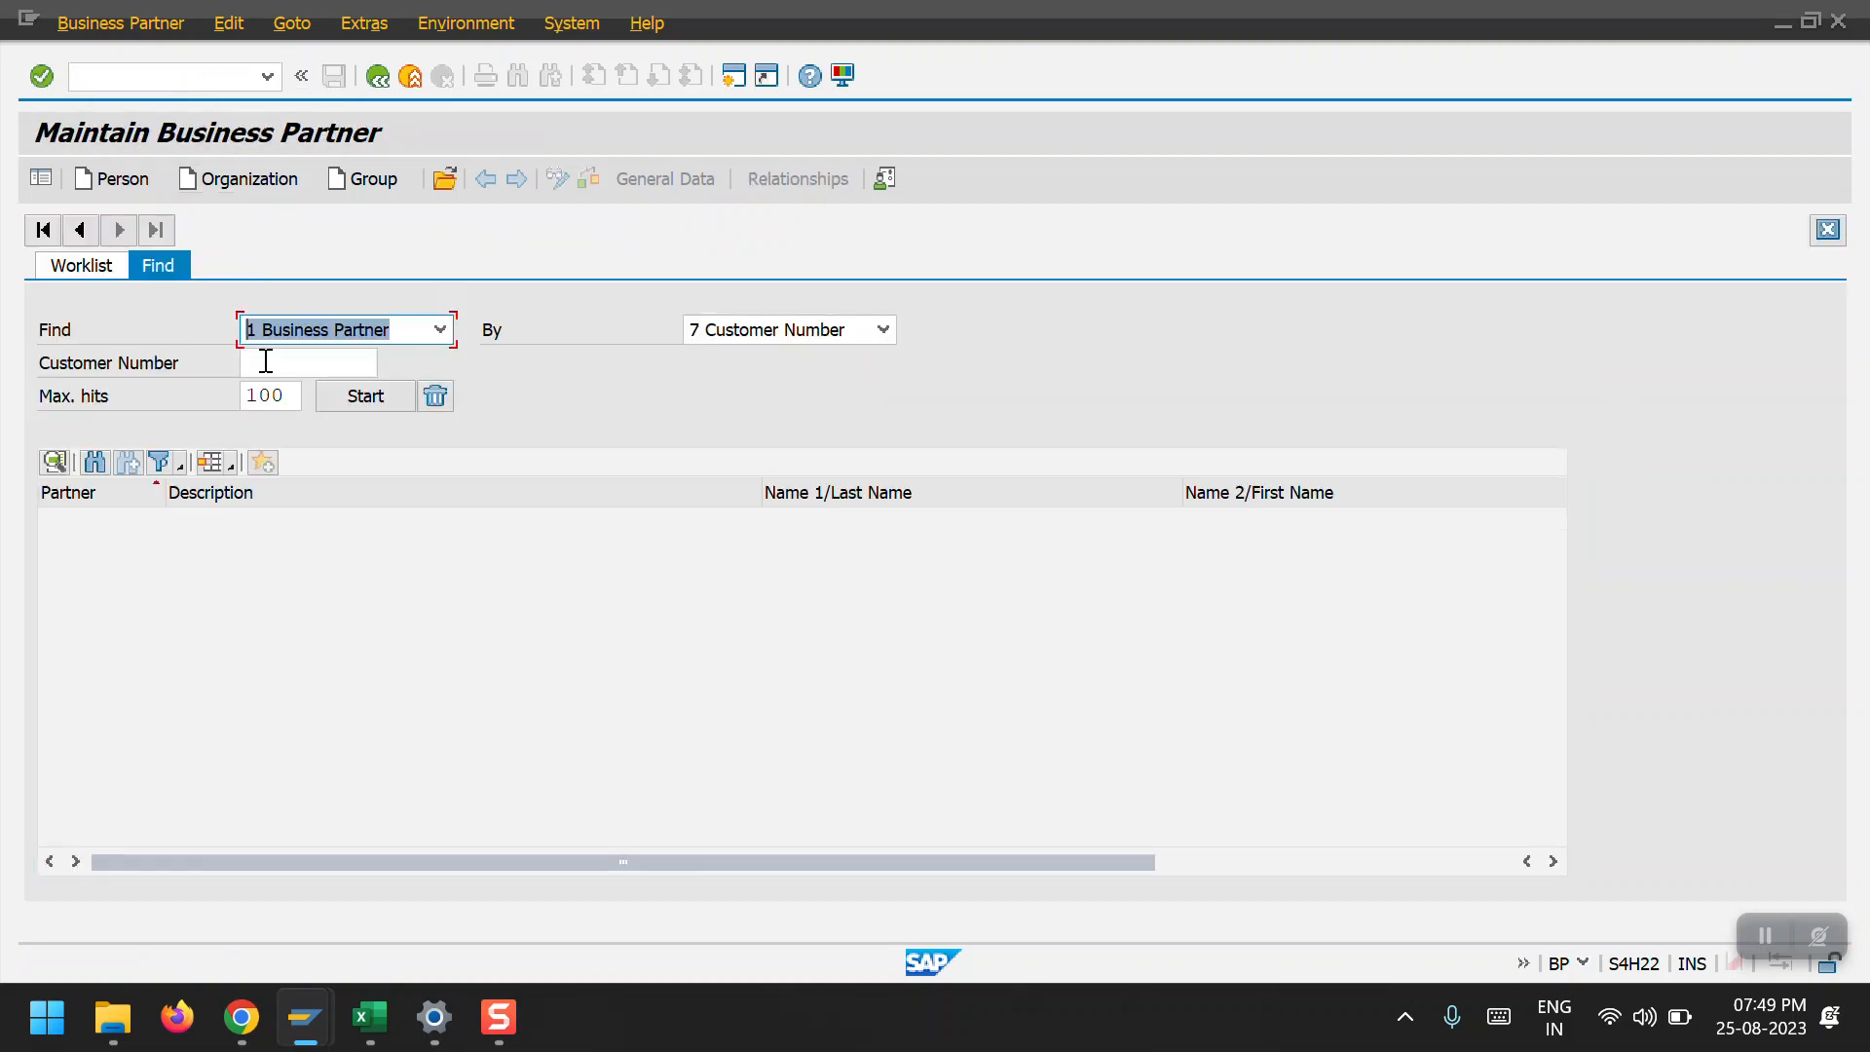
{"action": "left_click", "coordinate": [263, 360]}
{"action": "type", "text": "2100009"}
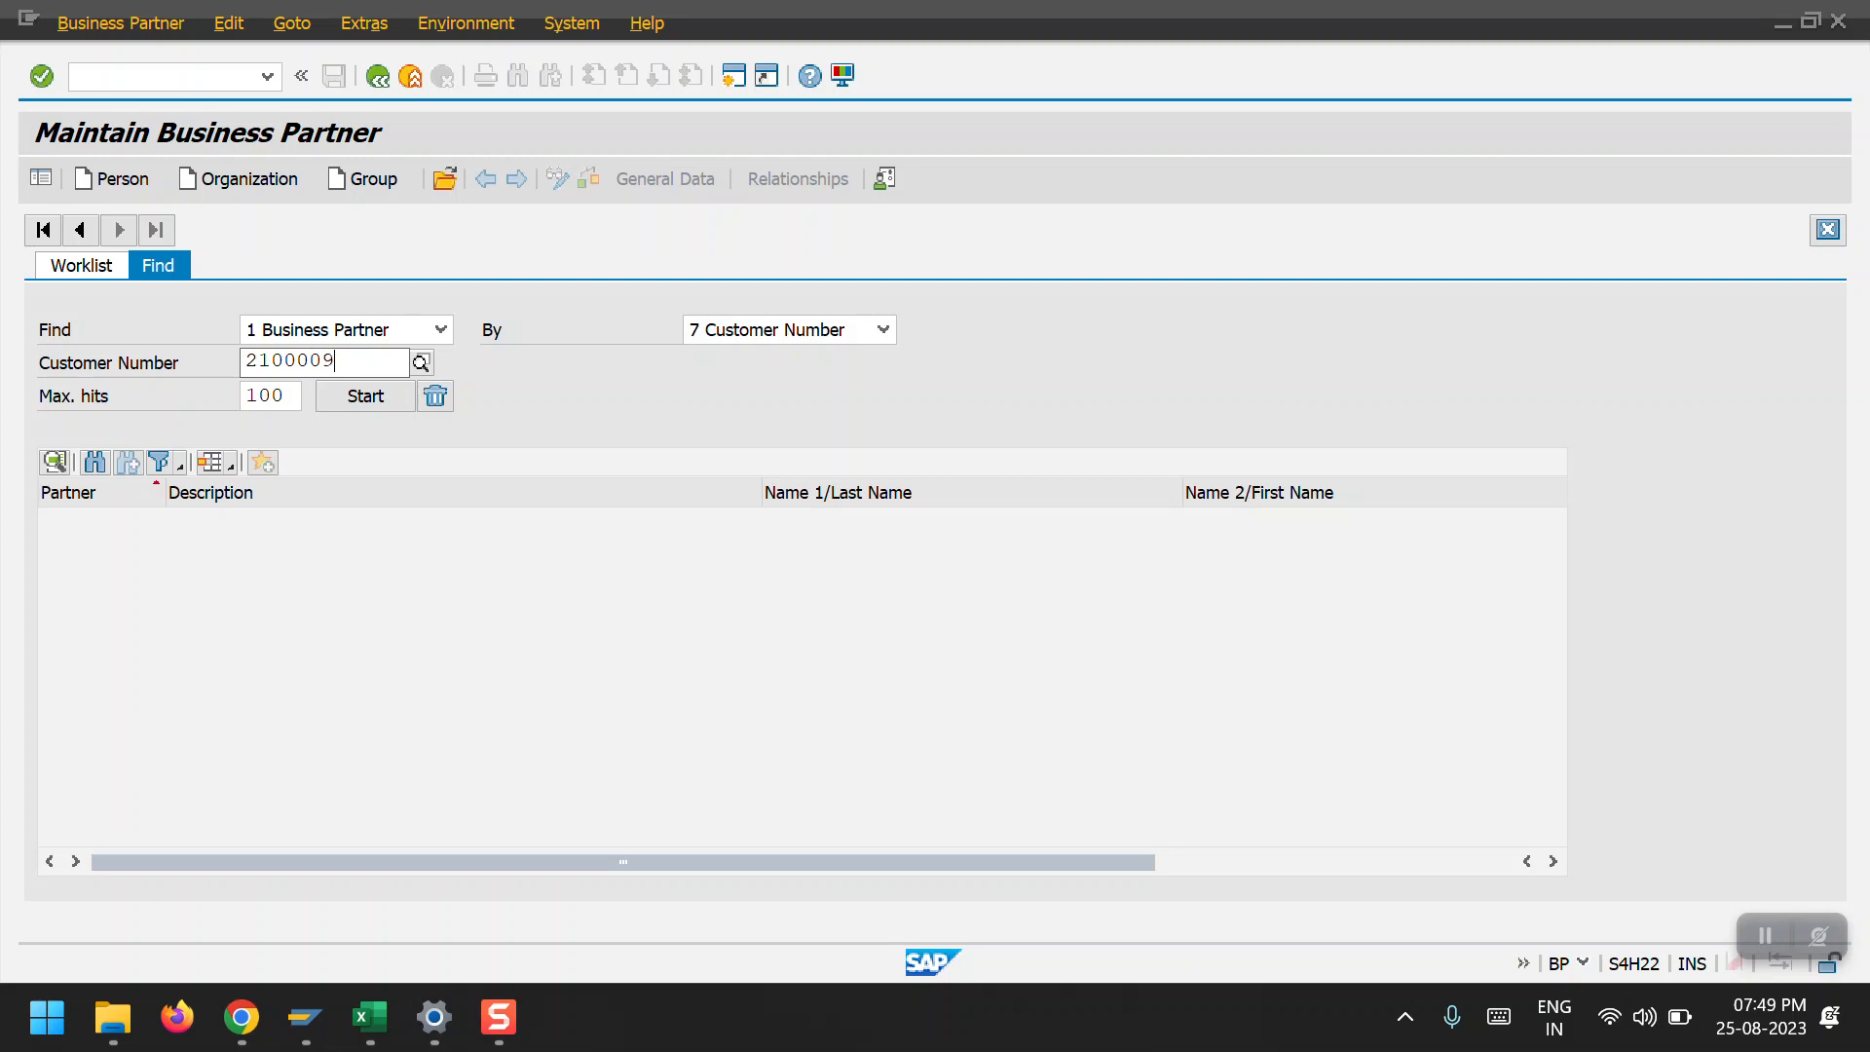
{"action": "key", "text": "Return"}
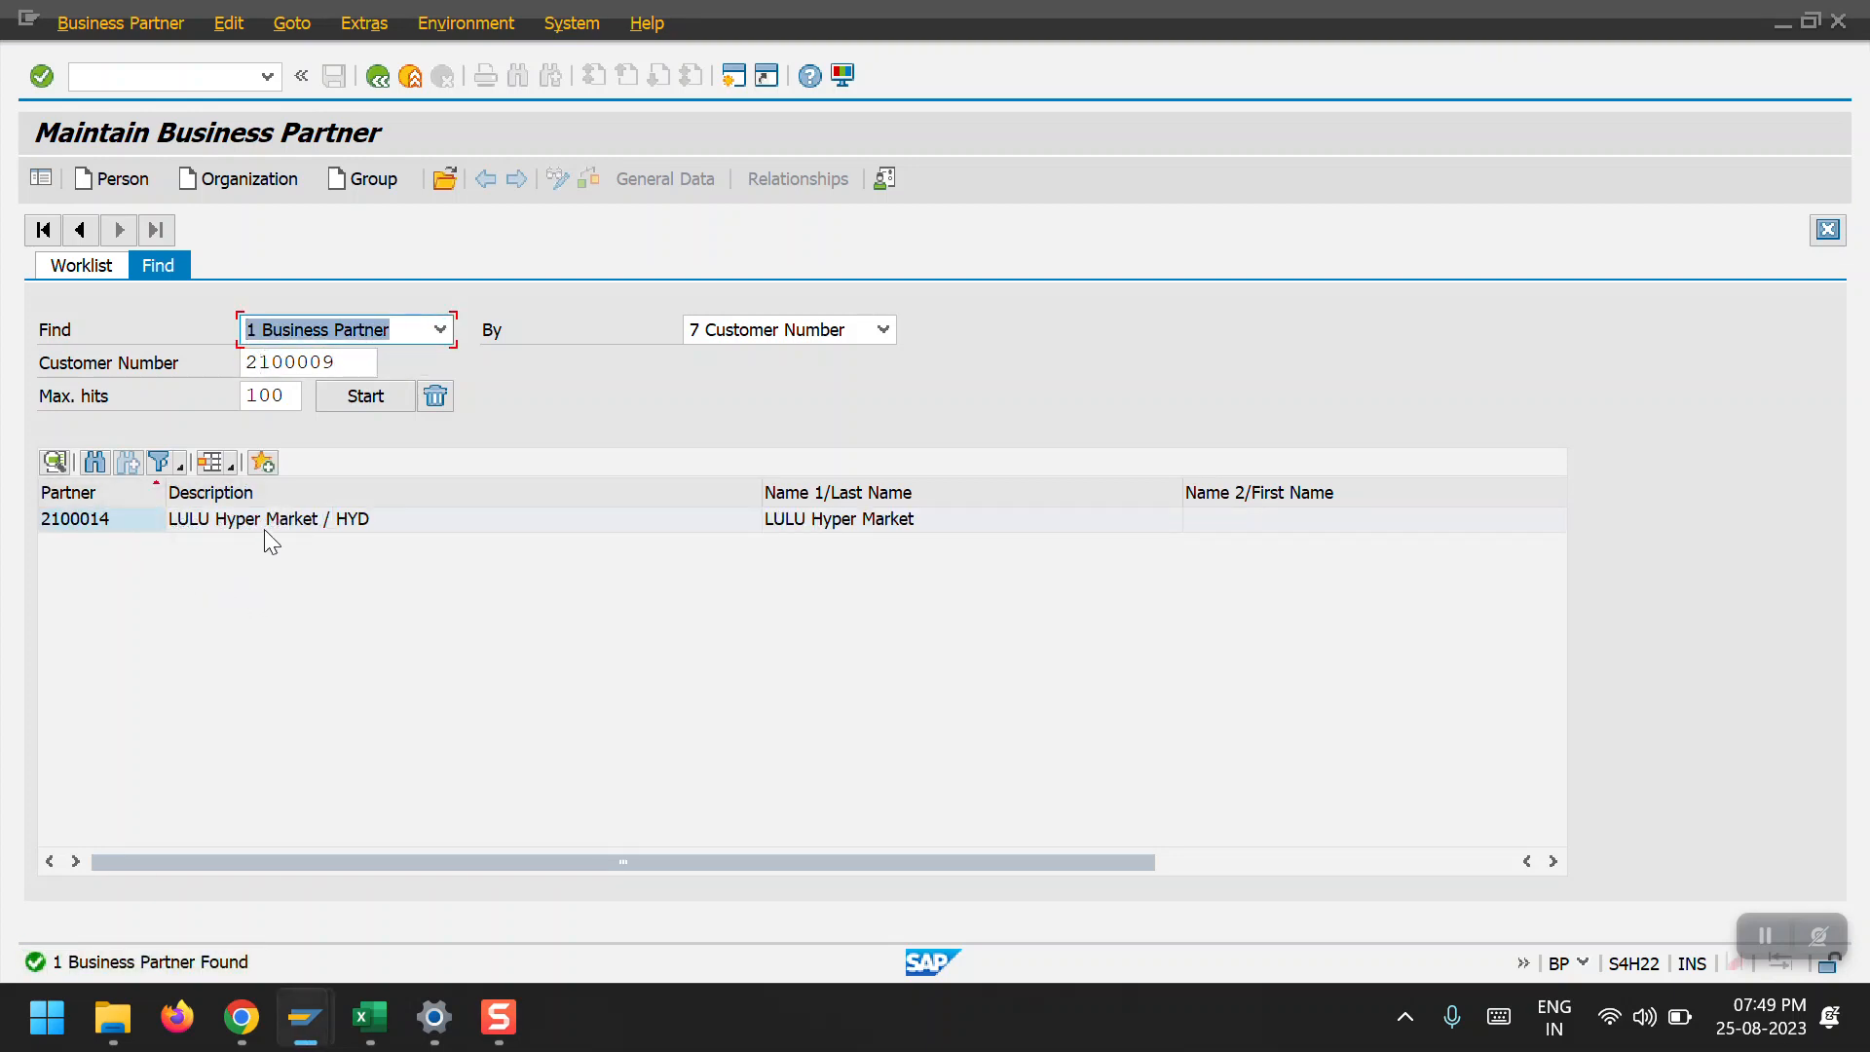
{"action": "double_click", "coordinate": [114, 518]}
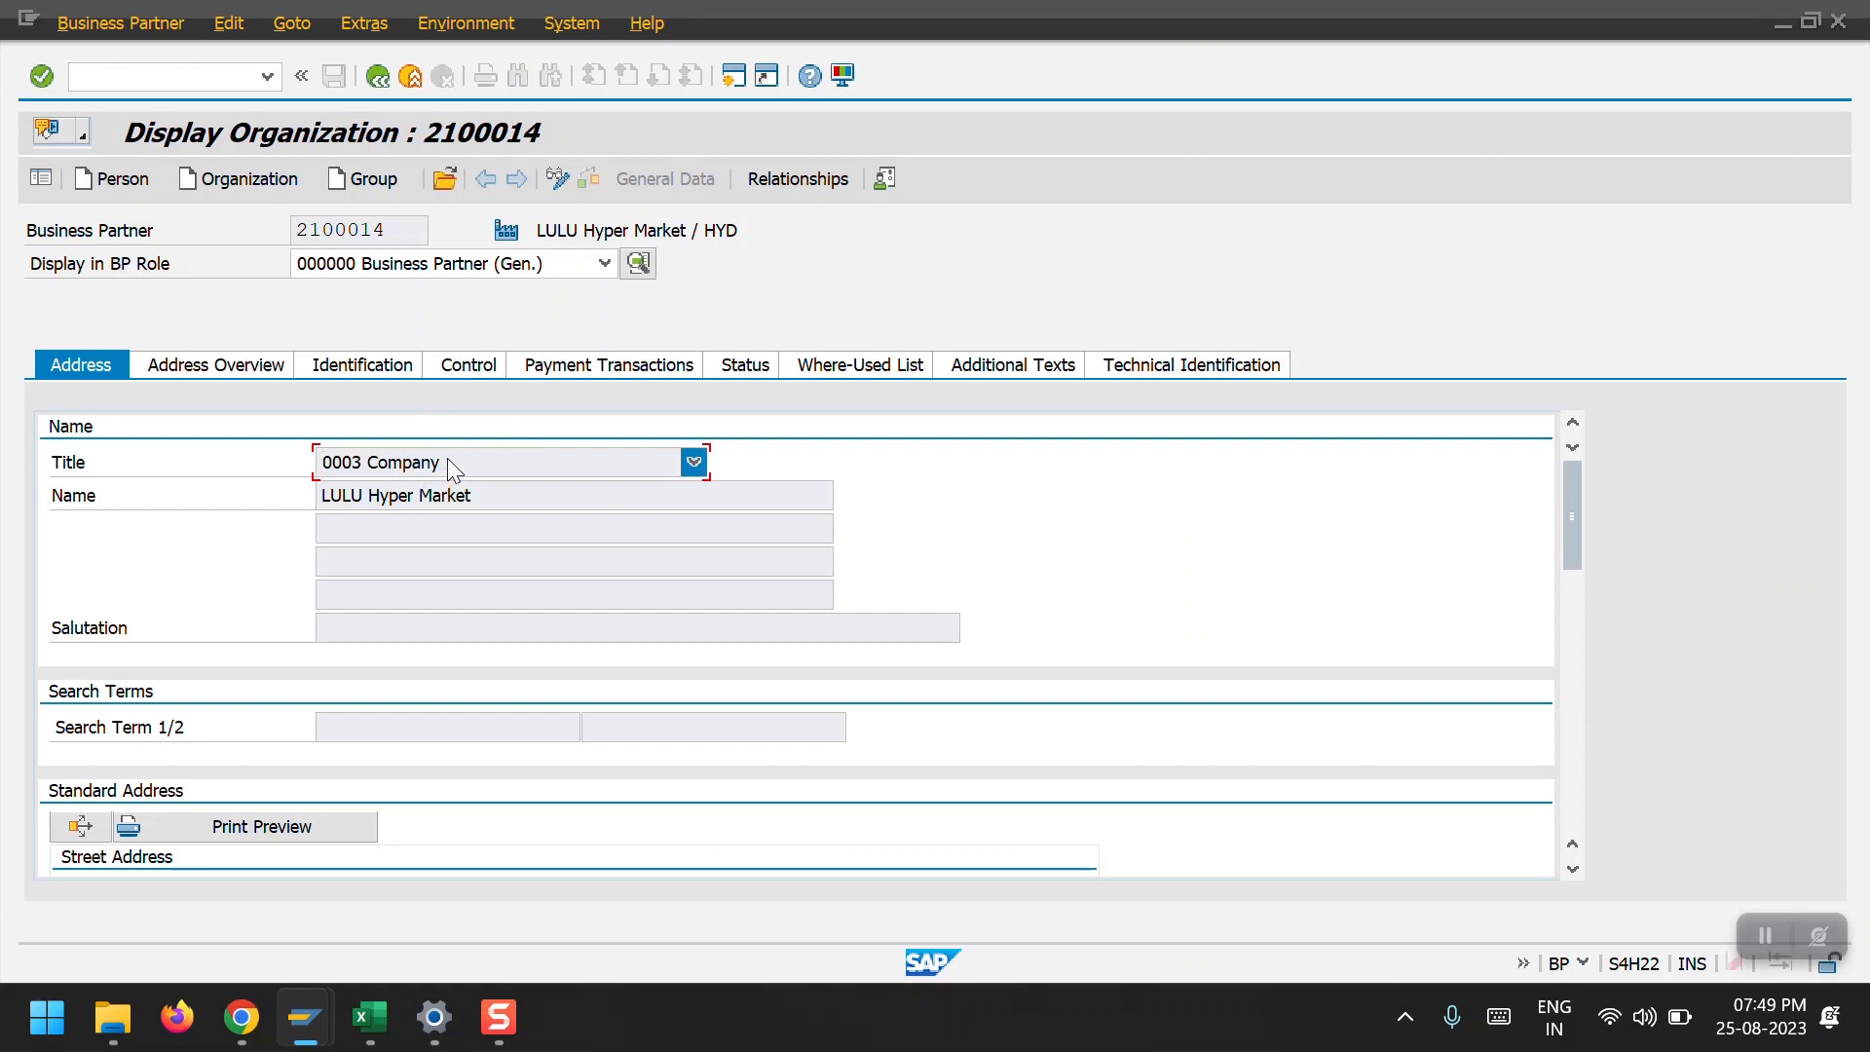
Check the existing BP roles of LULU Hyper Market, and add the role UKM000 SAP Credit Management in change mode.
{"action": "left_click", "coordinate": [605, 264]}
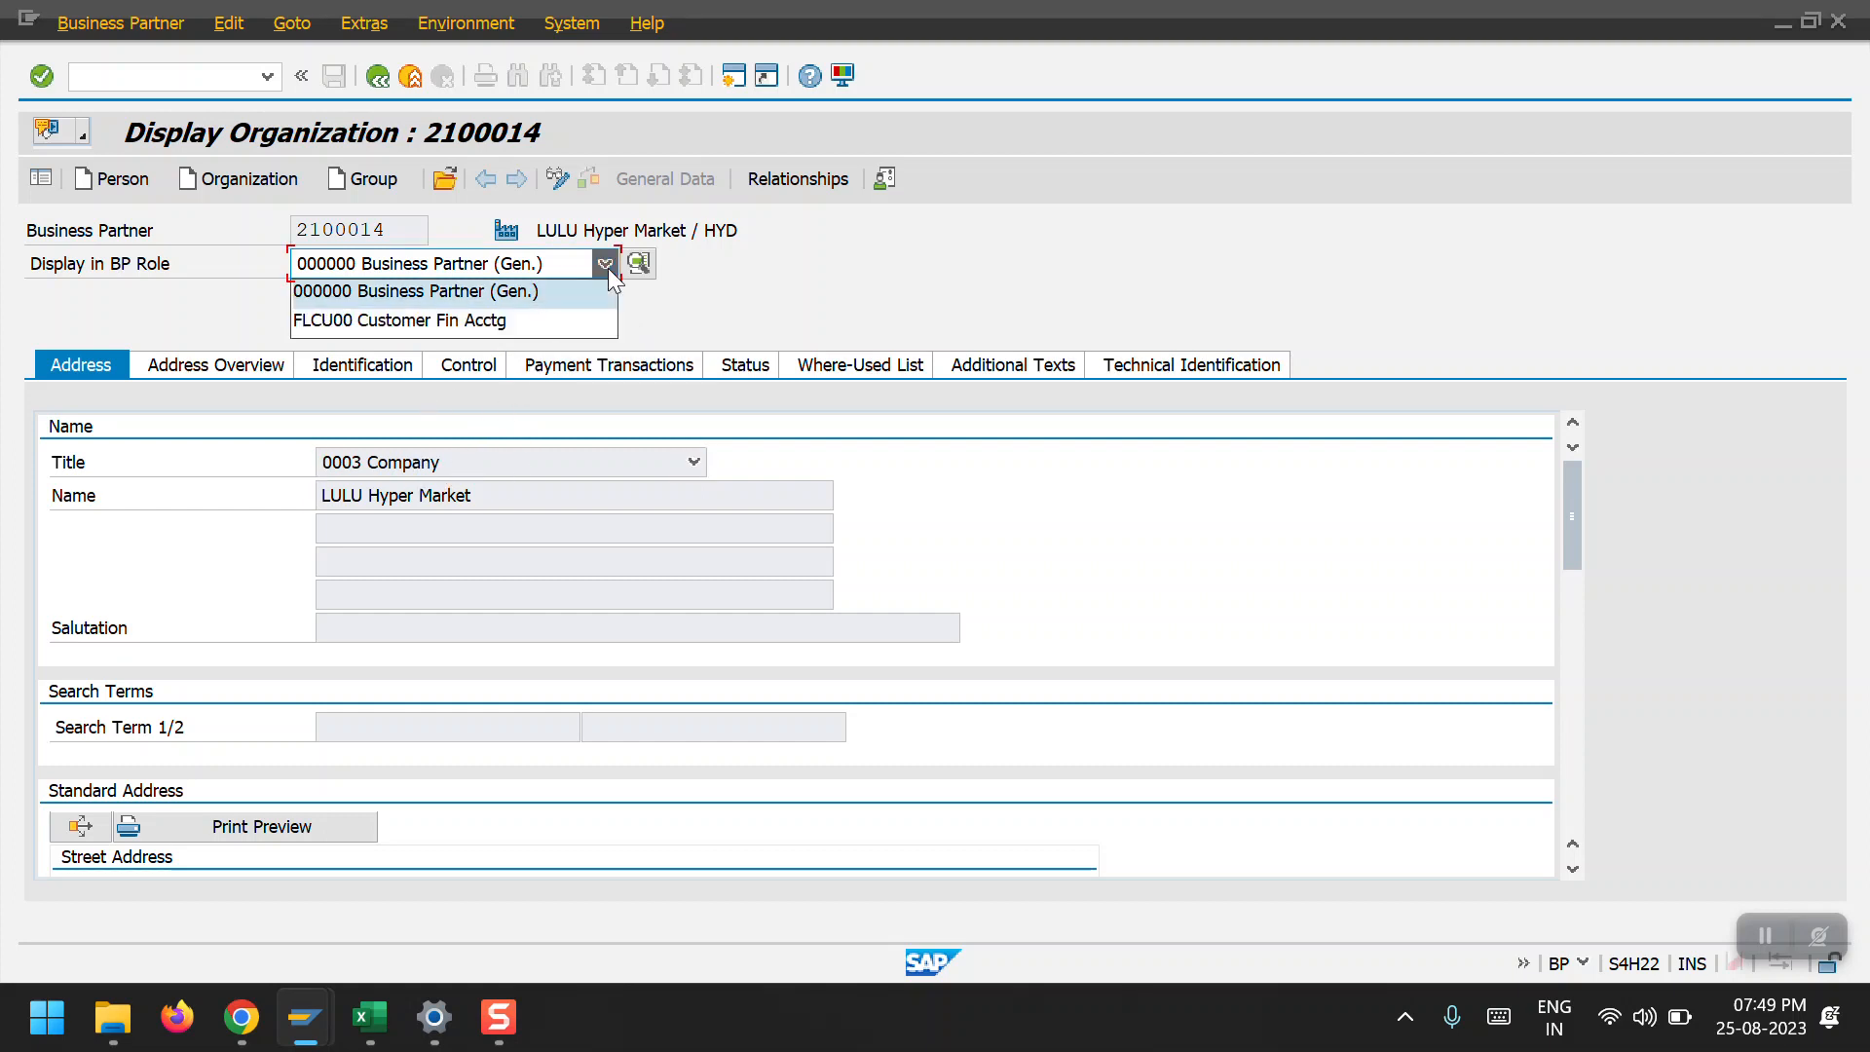
{"action": "left_click", "coordinate": [687, 237]}
{"action": "left_click", "coordinate": [559, 179]}
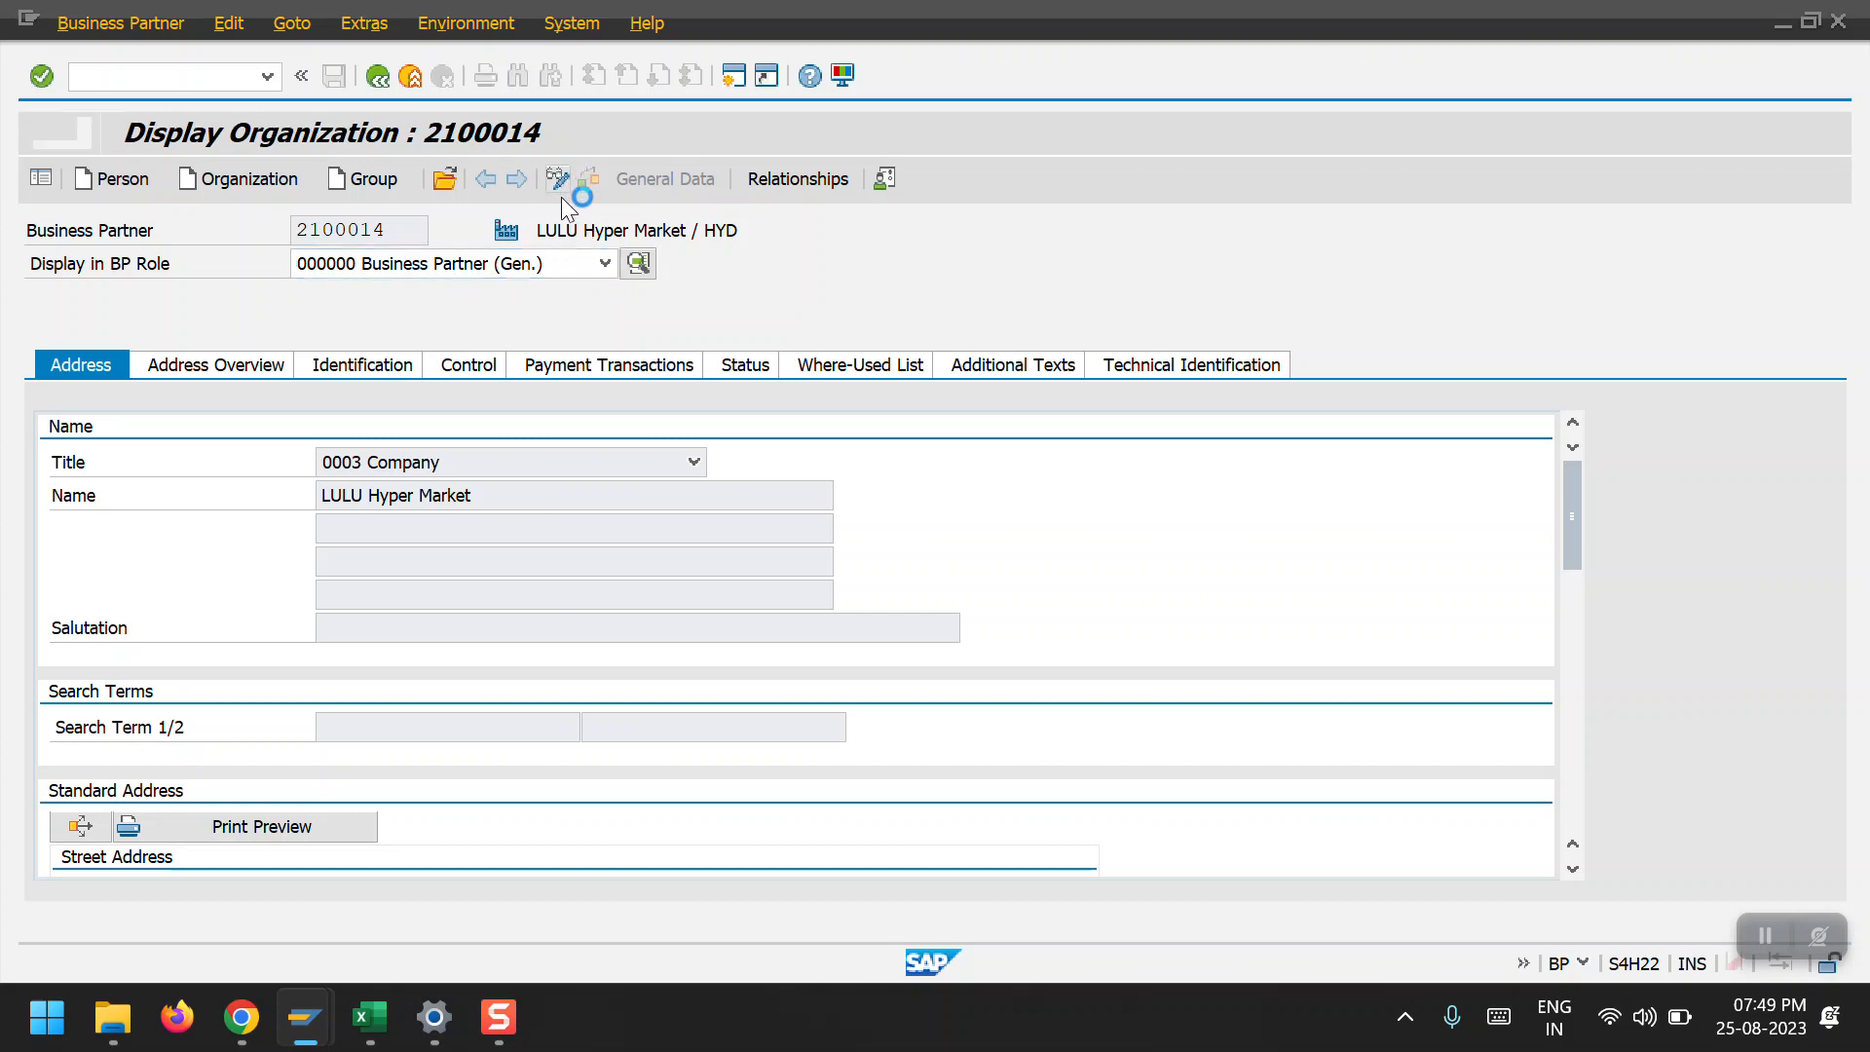
{"action": "left_click", "coordinate": [605, 263]}
{"action": "left_click_drag", "start_coordinate": [605, 303], "coordinate": [606, 621]}
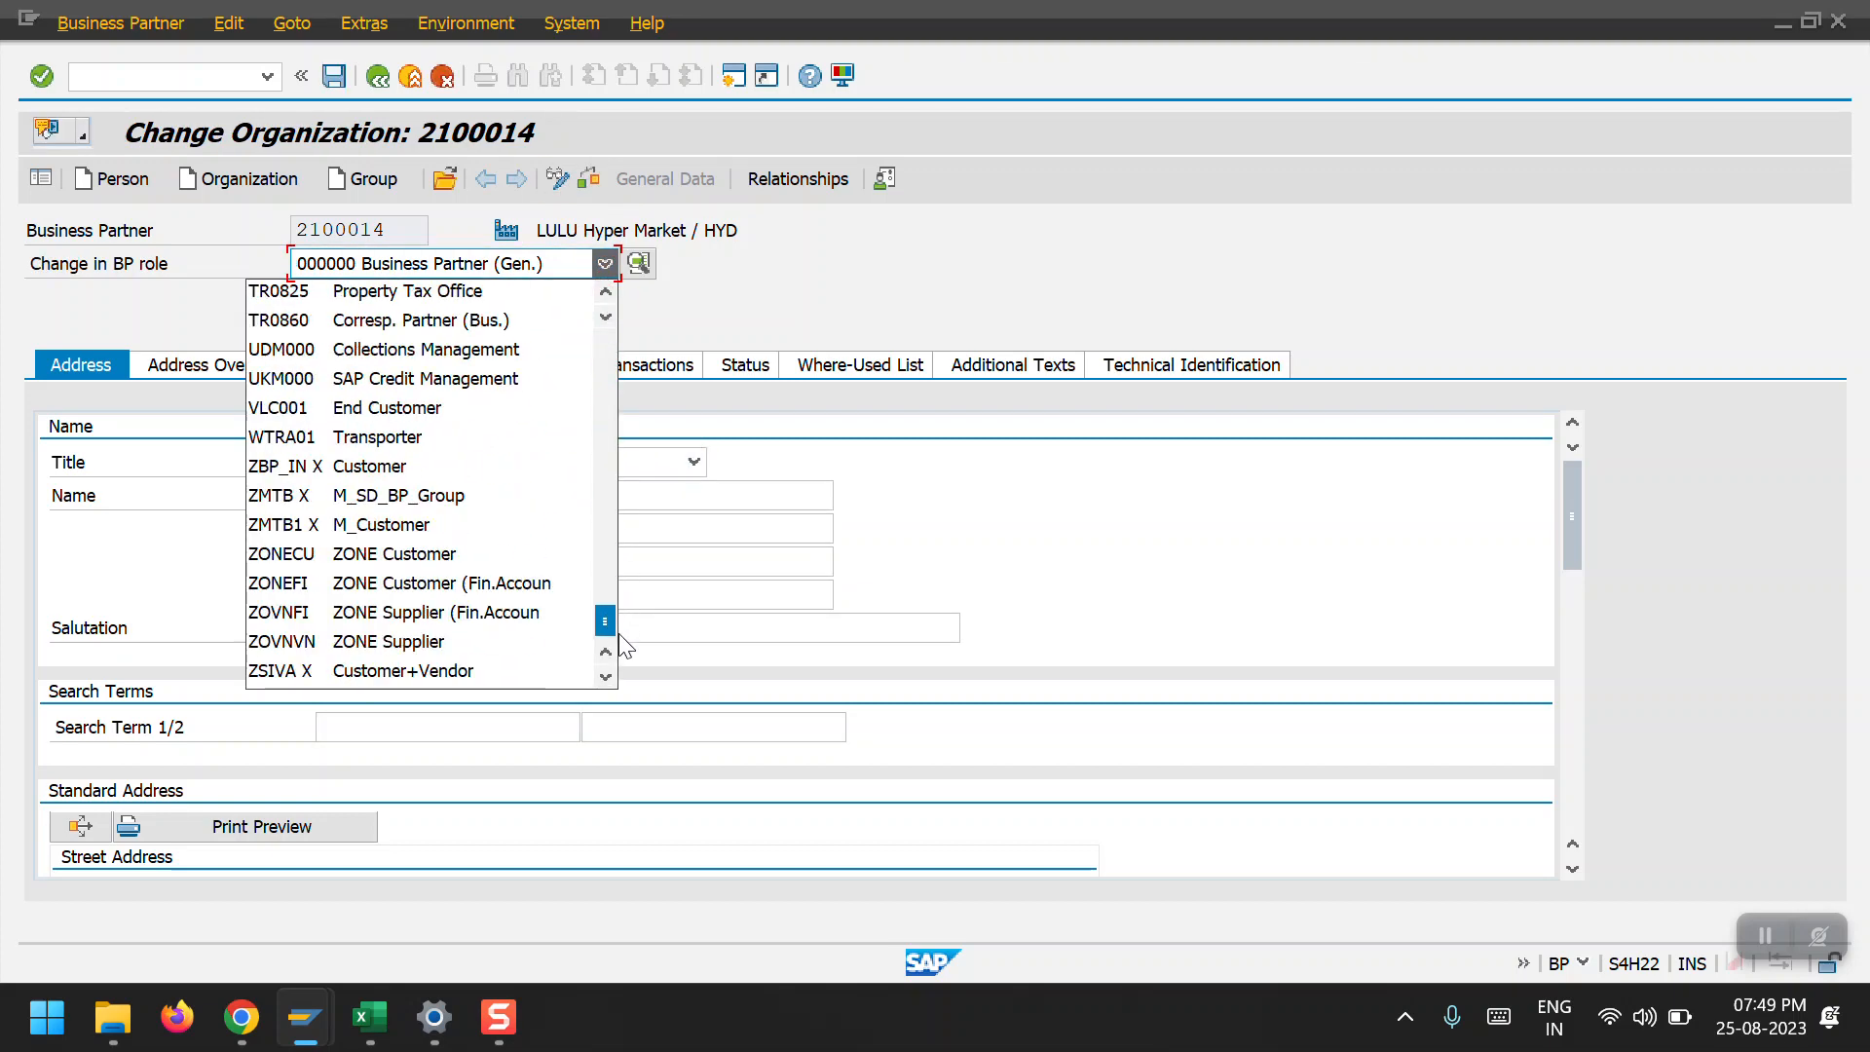
{"action": "left_click", "coordinate": [393, 378]}
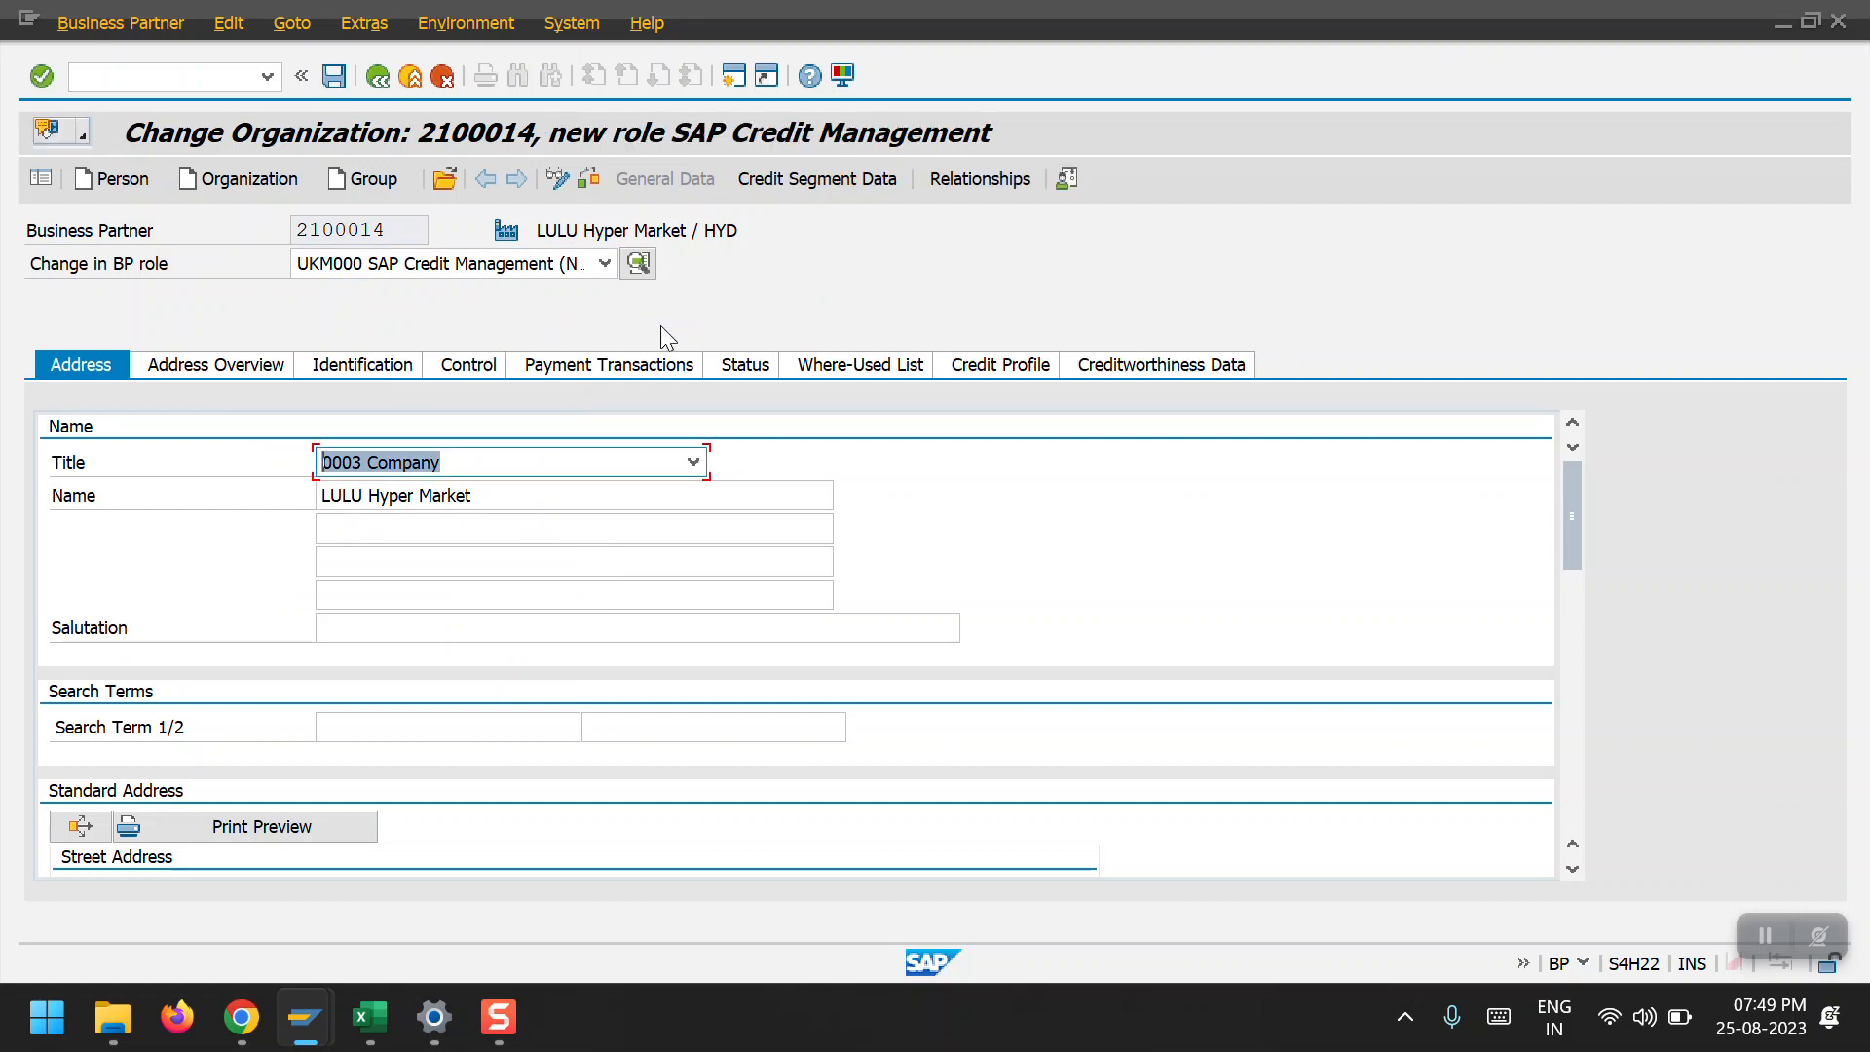
In the credit profile, set the scoring rule to HSBC and the risk class to C Medium Default Risk.
{"action": "left_click", "coordinate": [1005, 371]}
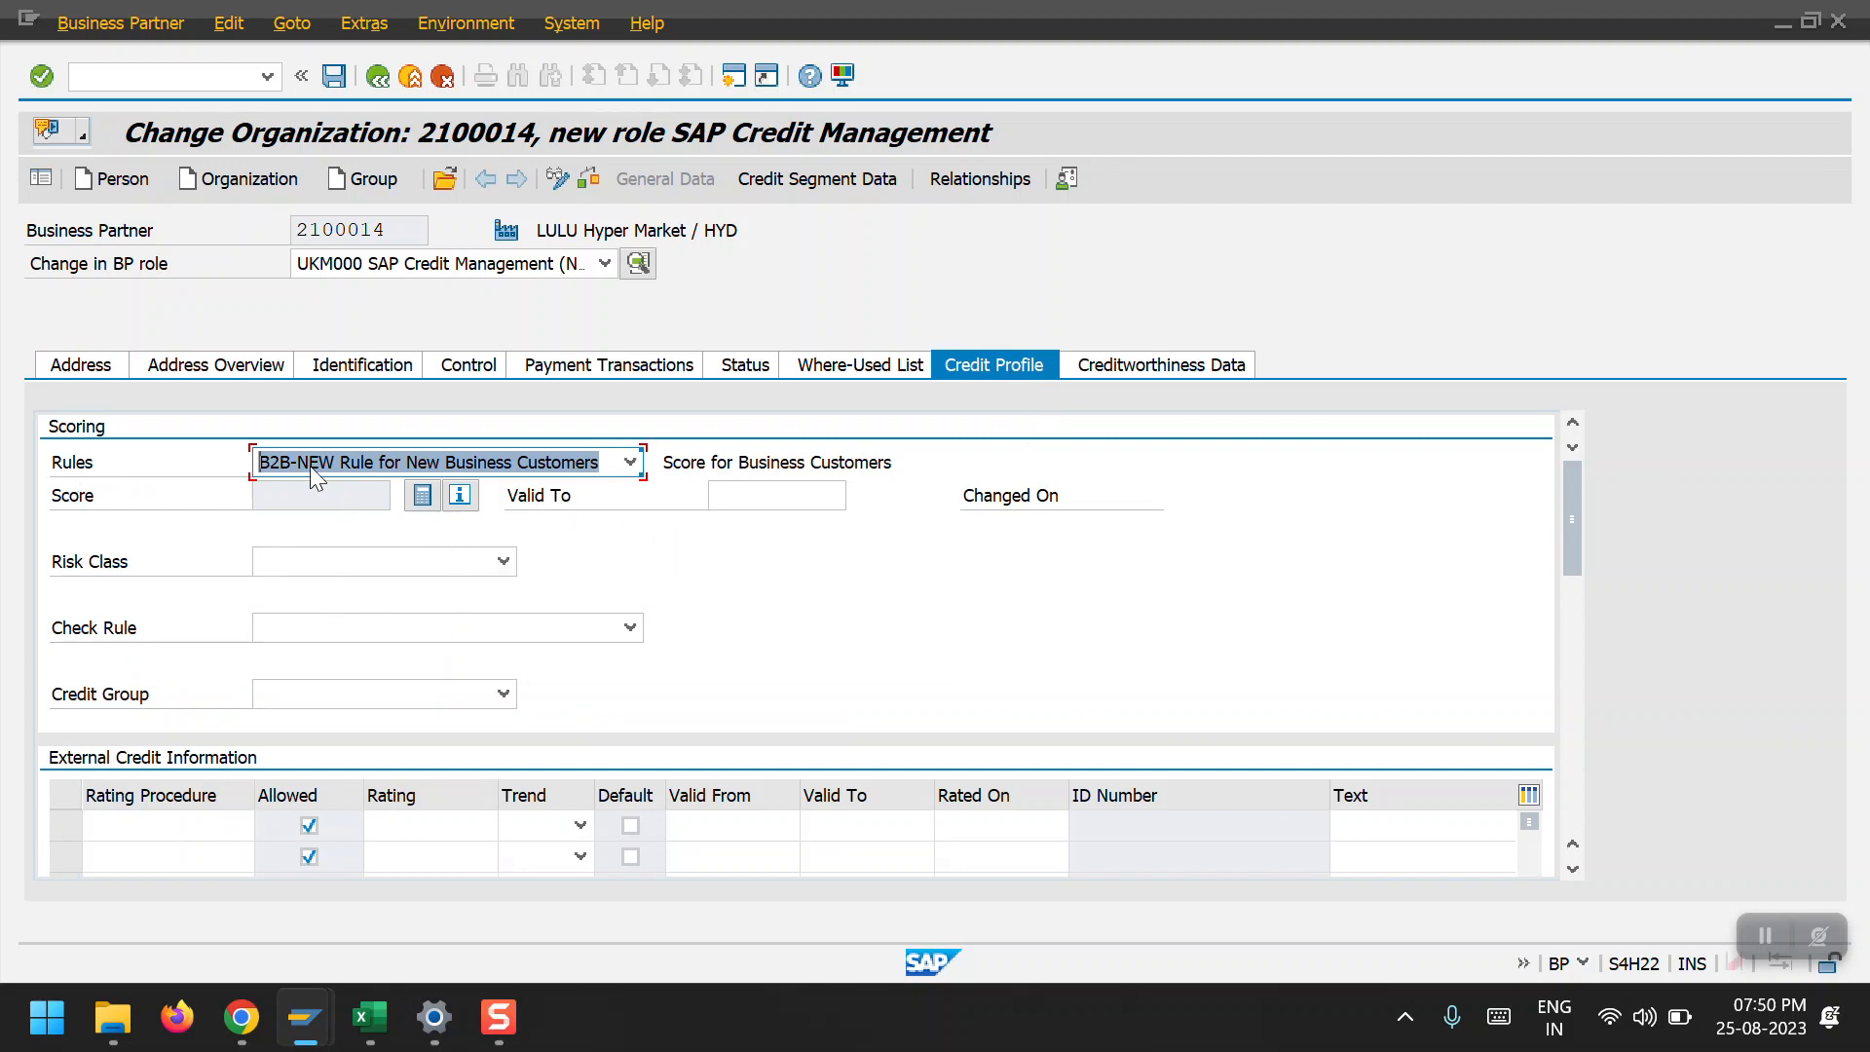
{"action": "left_click", "coordinate": [630, 463]}
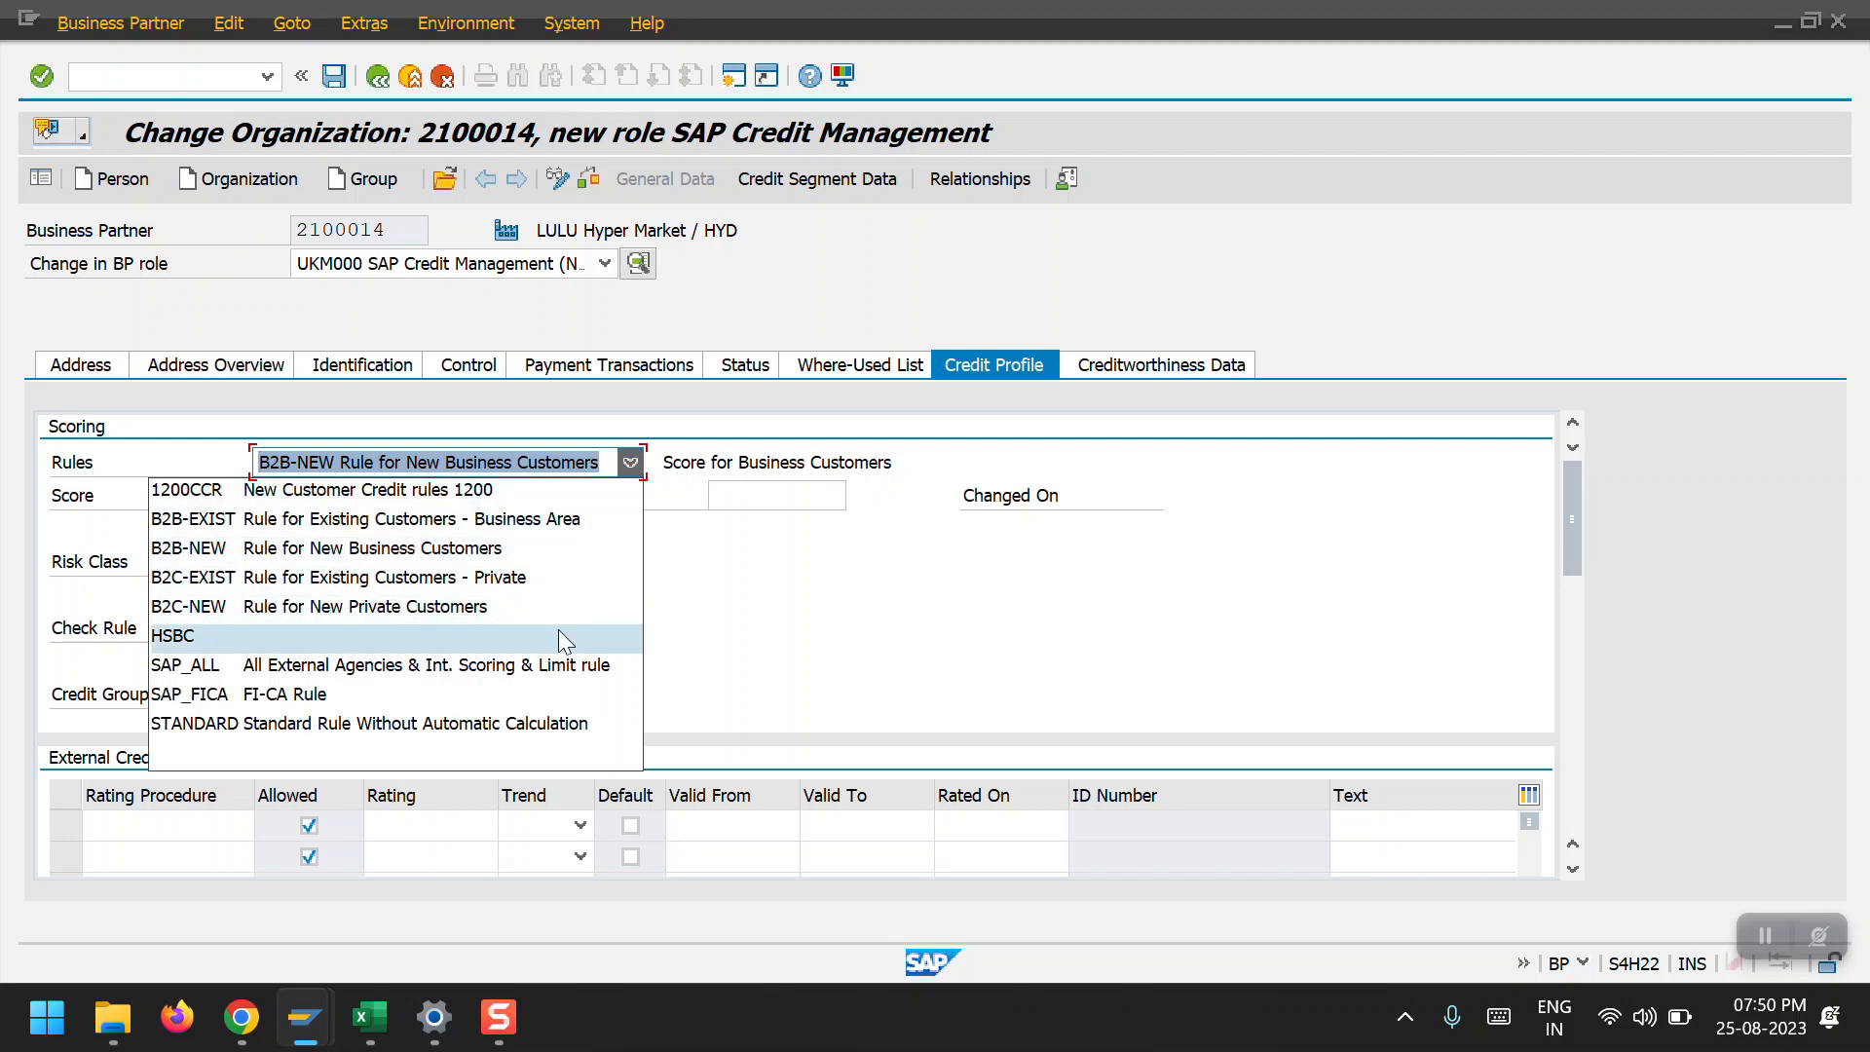
{"action": "left_click", "coordinate": [294, 639]}
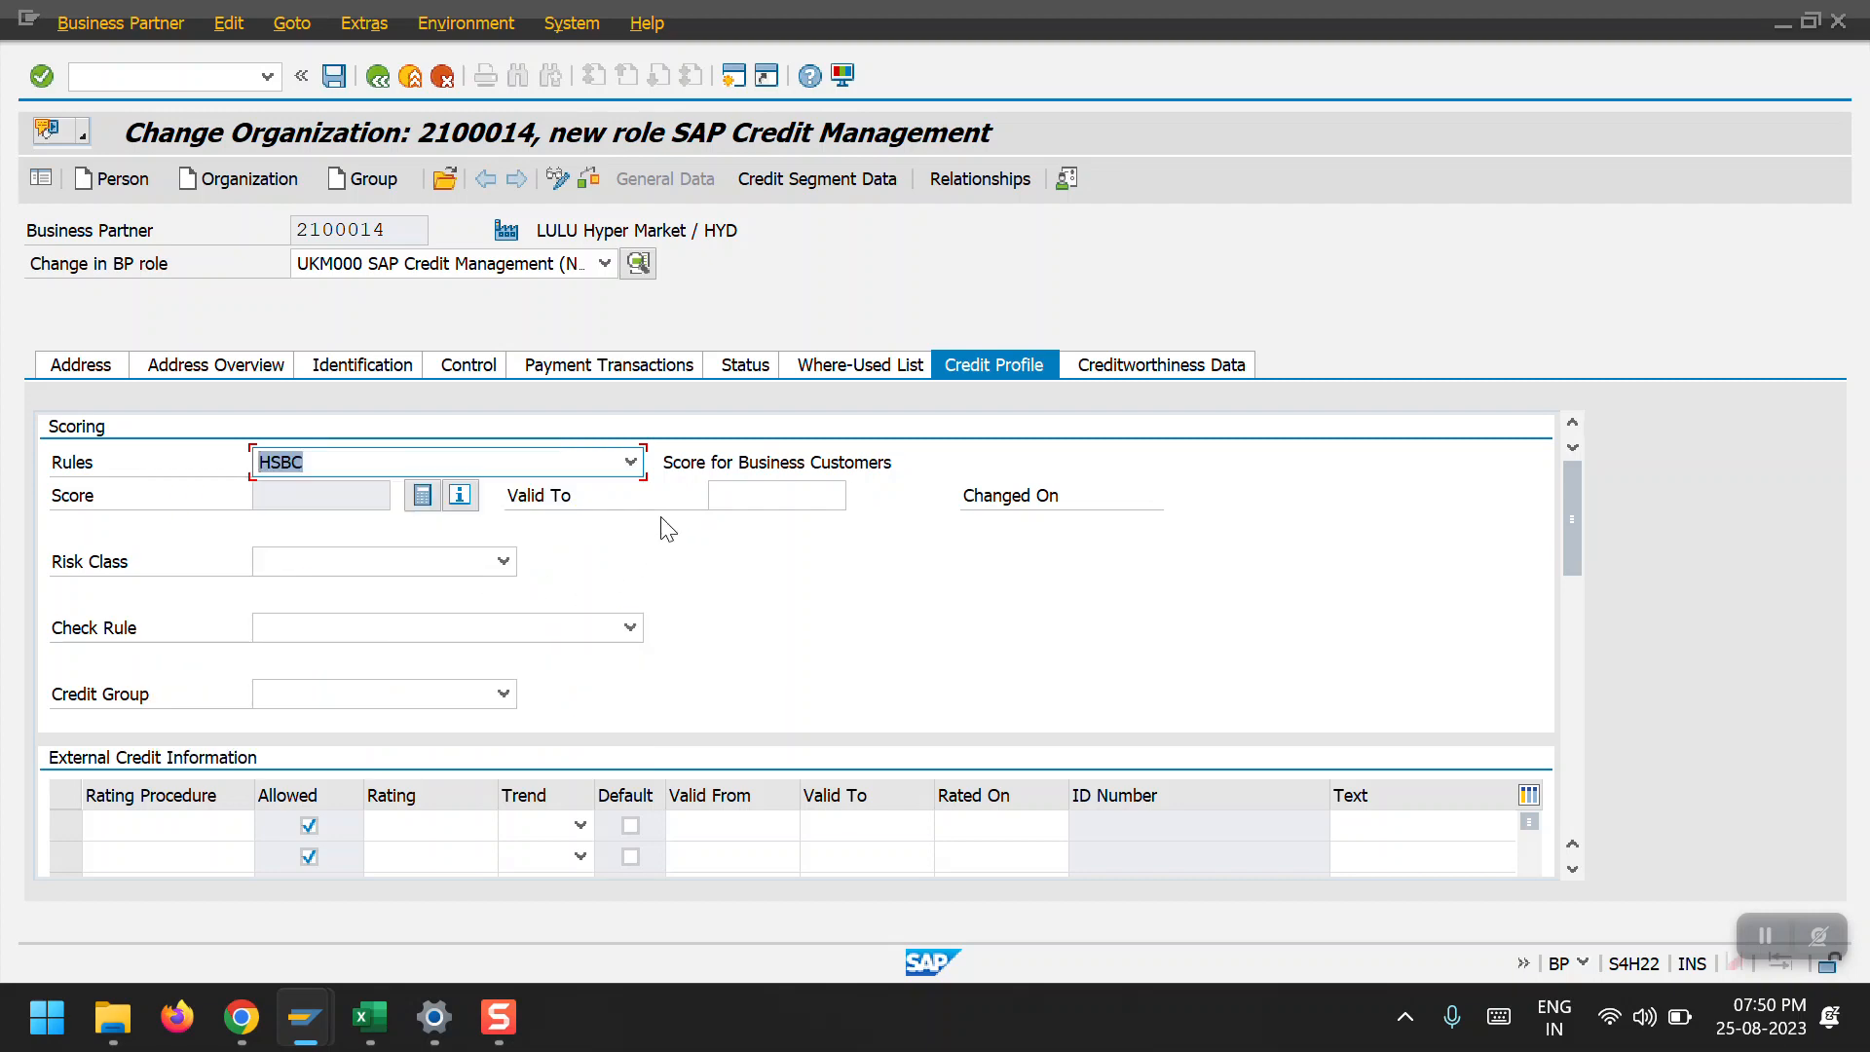
{"action": "left_click", "coordinate": [501, 562]}
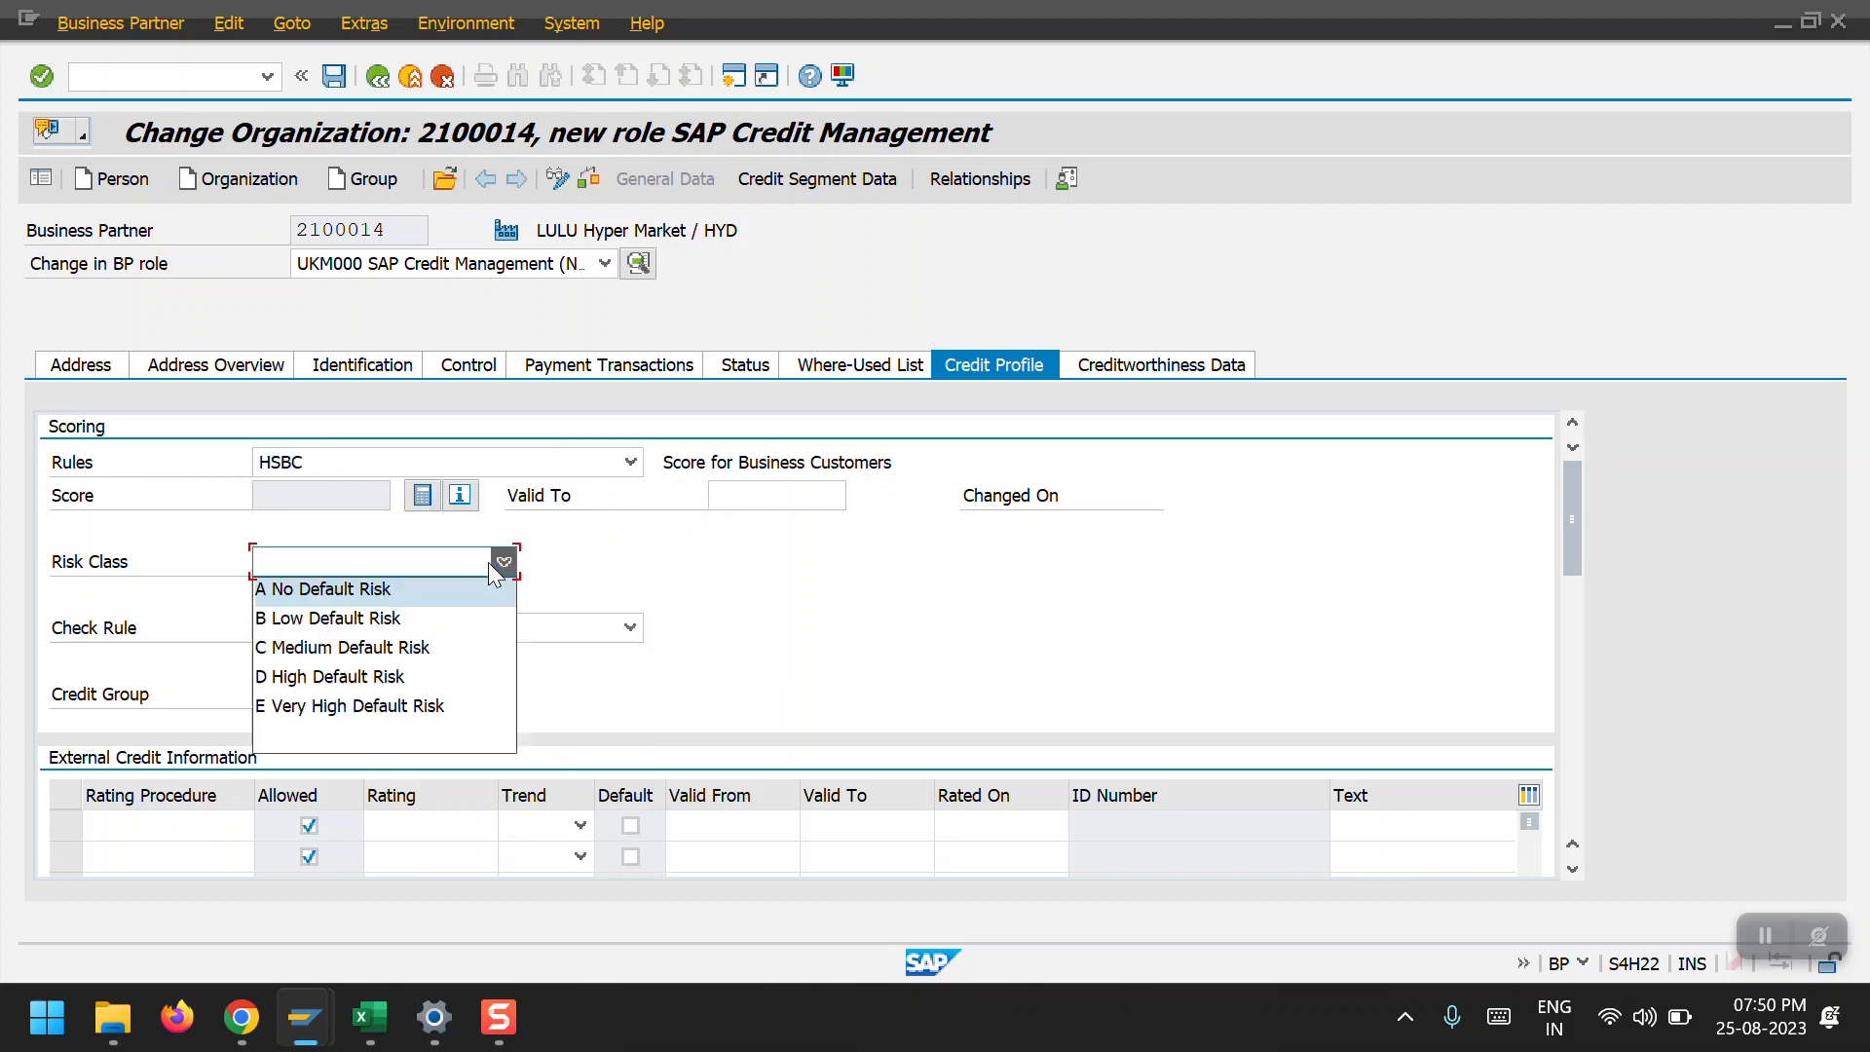
{"action": "left_click", "coordinate": [464, 646]}
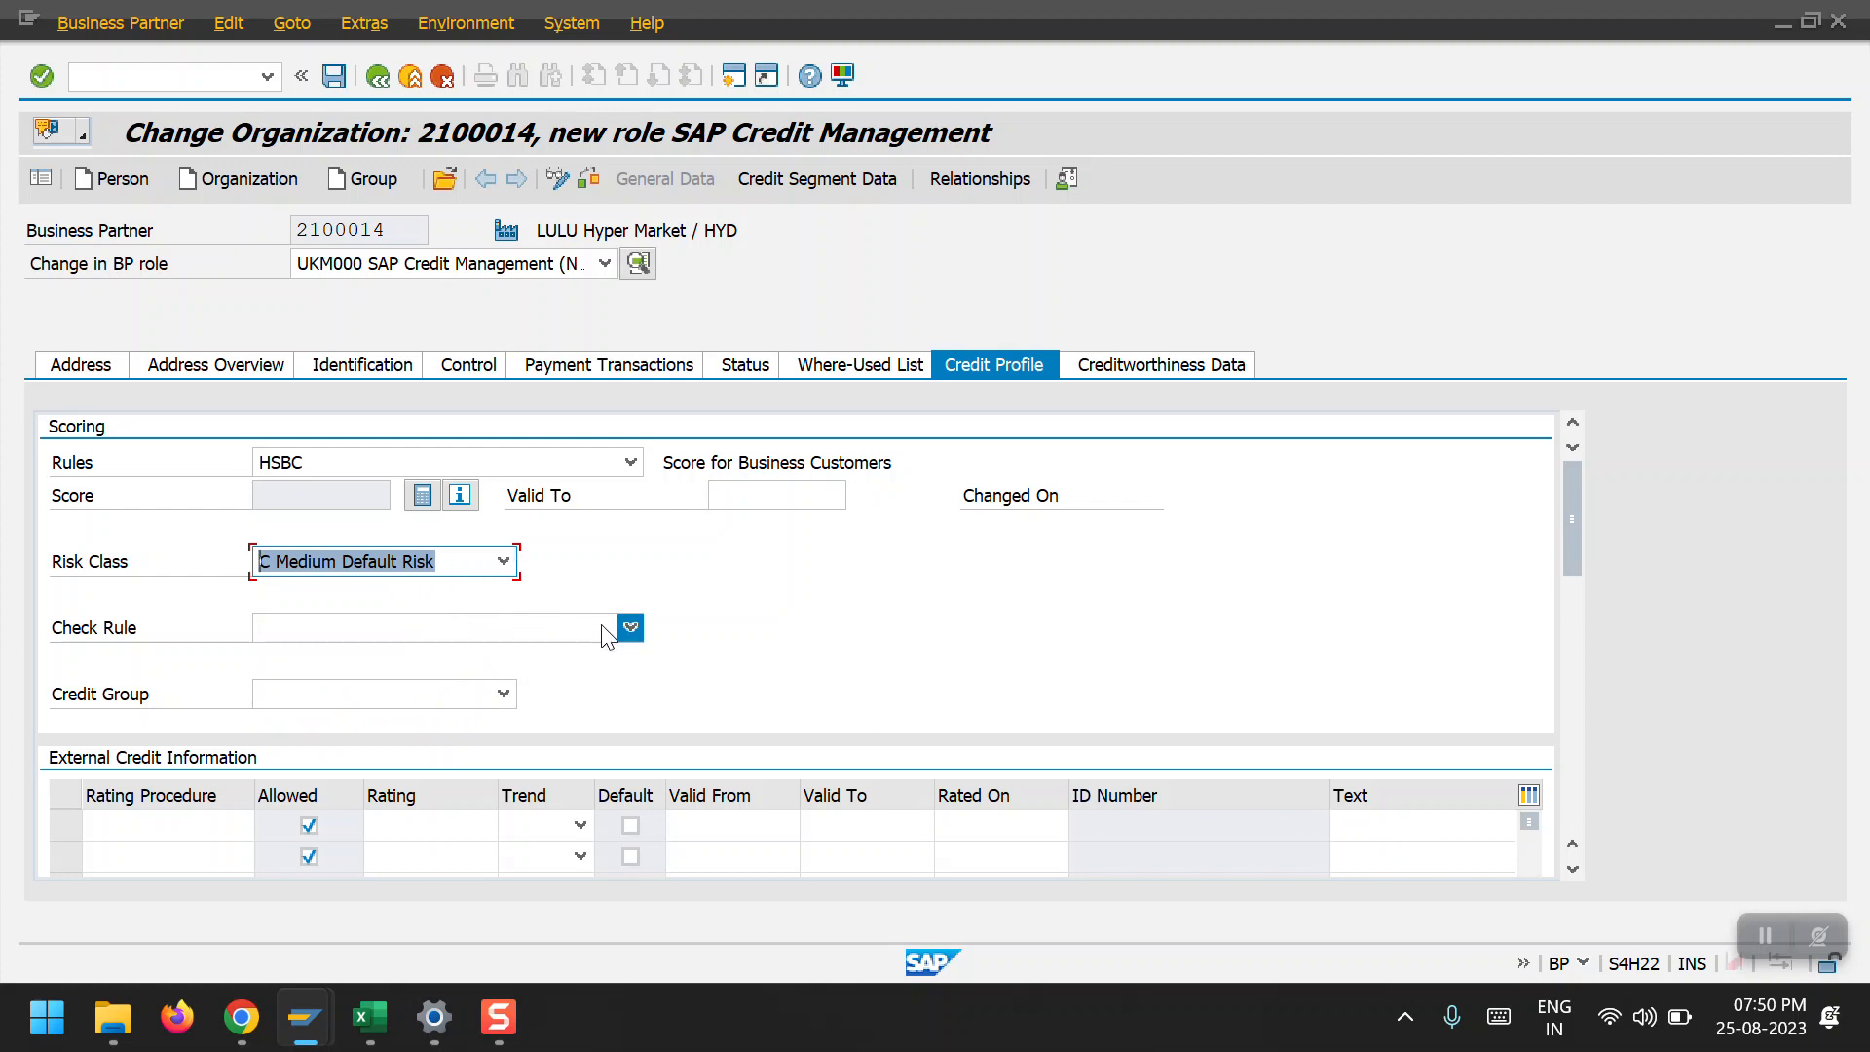
Set the check rule to 01 Default - All Checks Active and the credit group to 2 Domestic Customers, and calculate the score.
{"action": "left_click", "coordinate": [629, 628]}
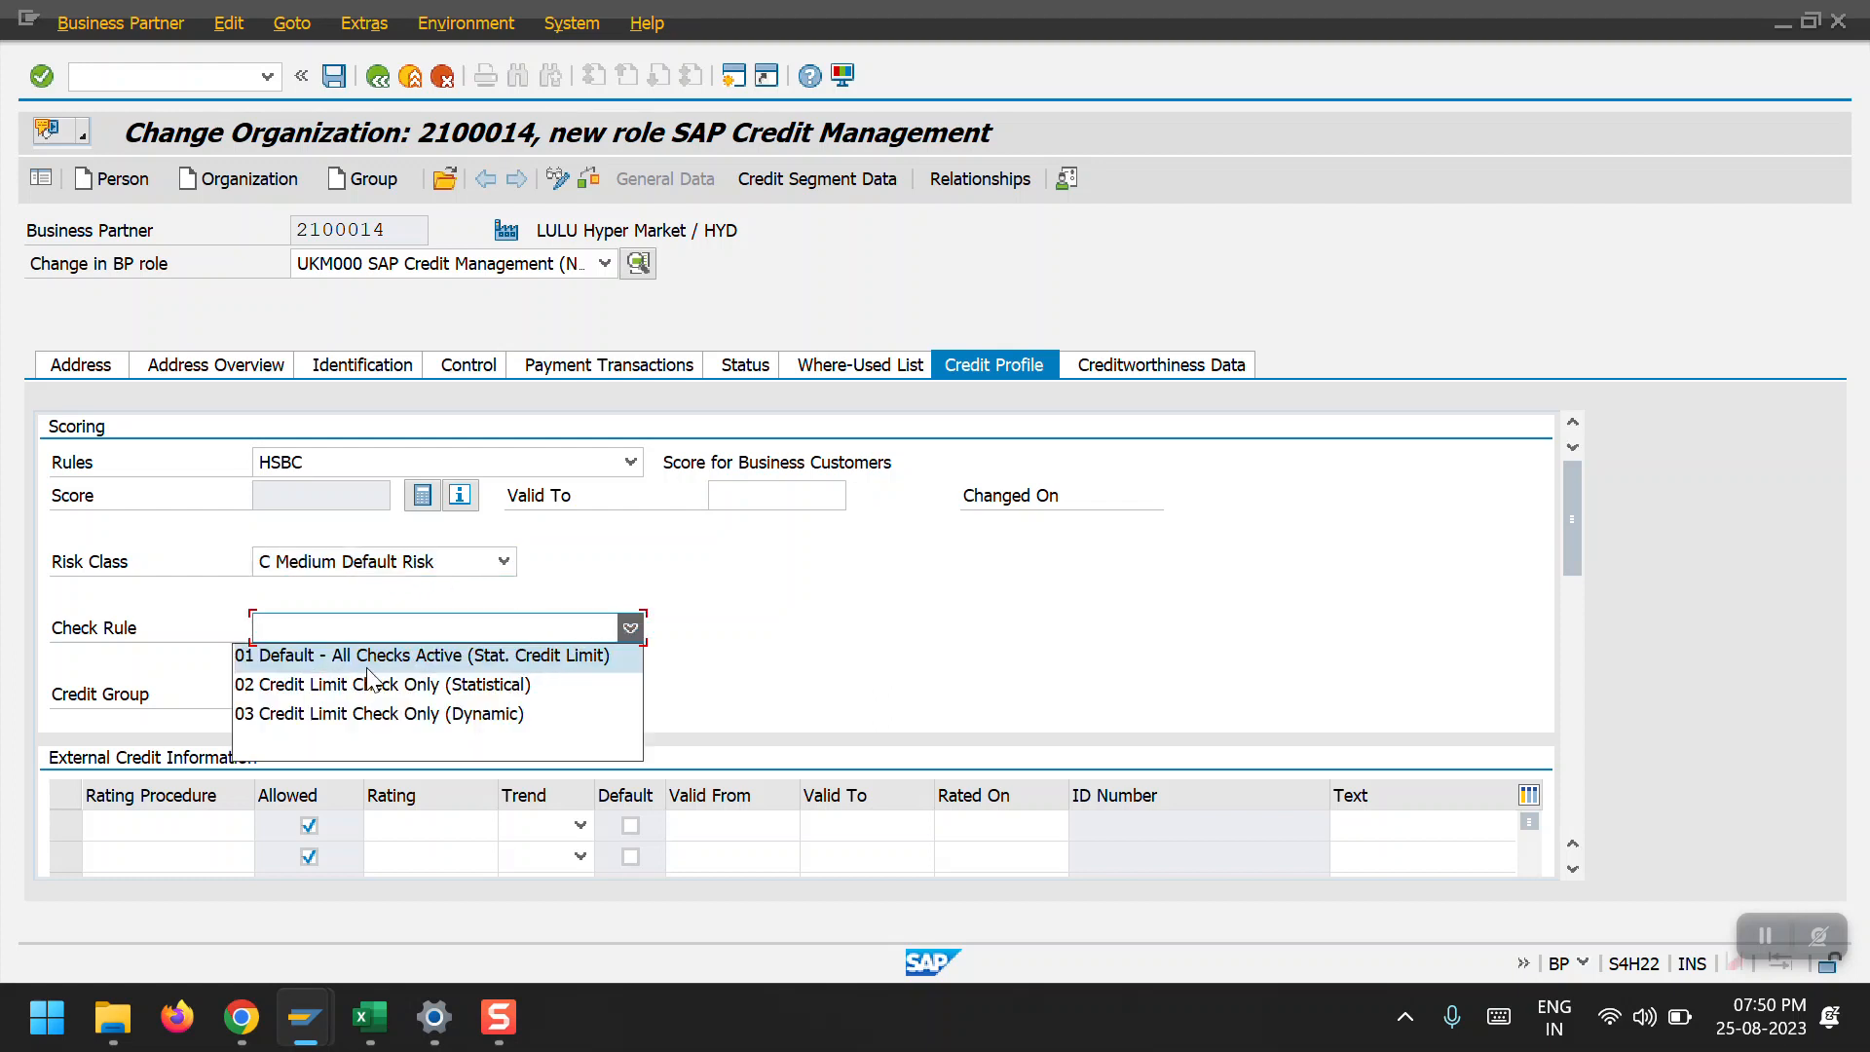
{"action": "left_click", "coordinate": [447, 659]}
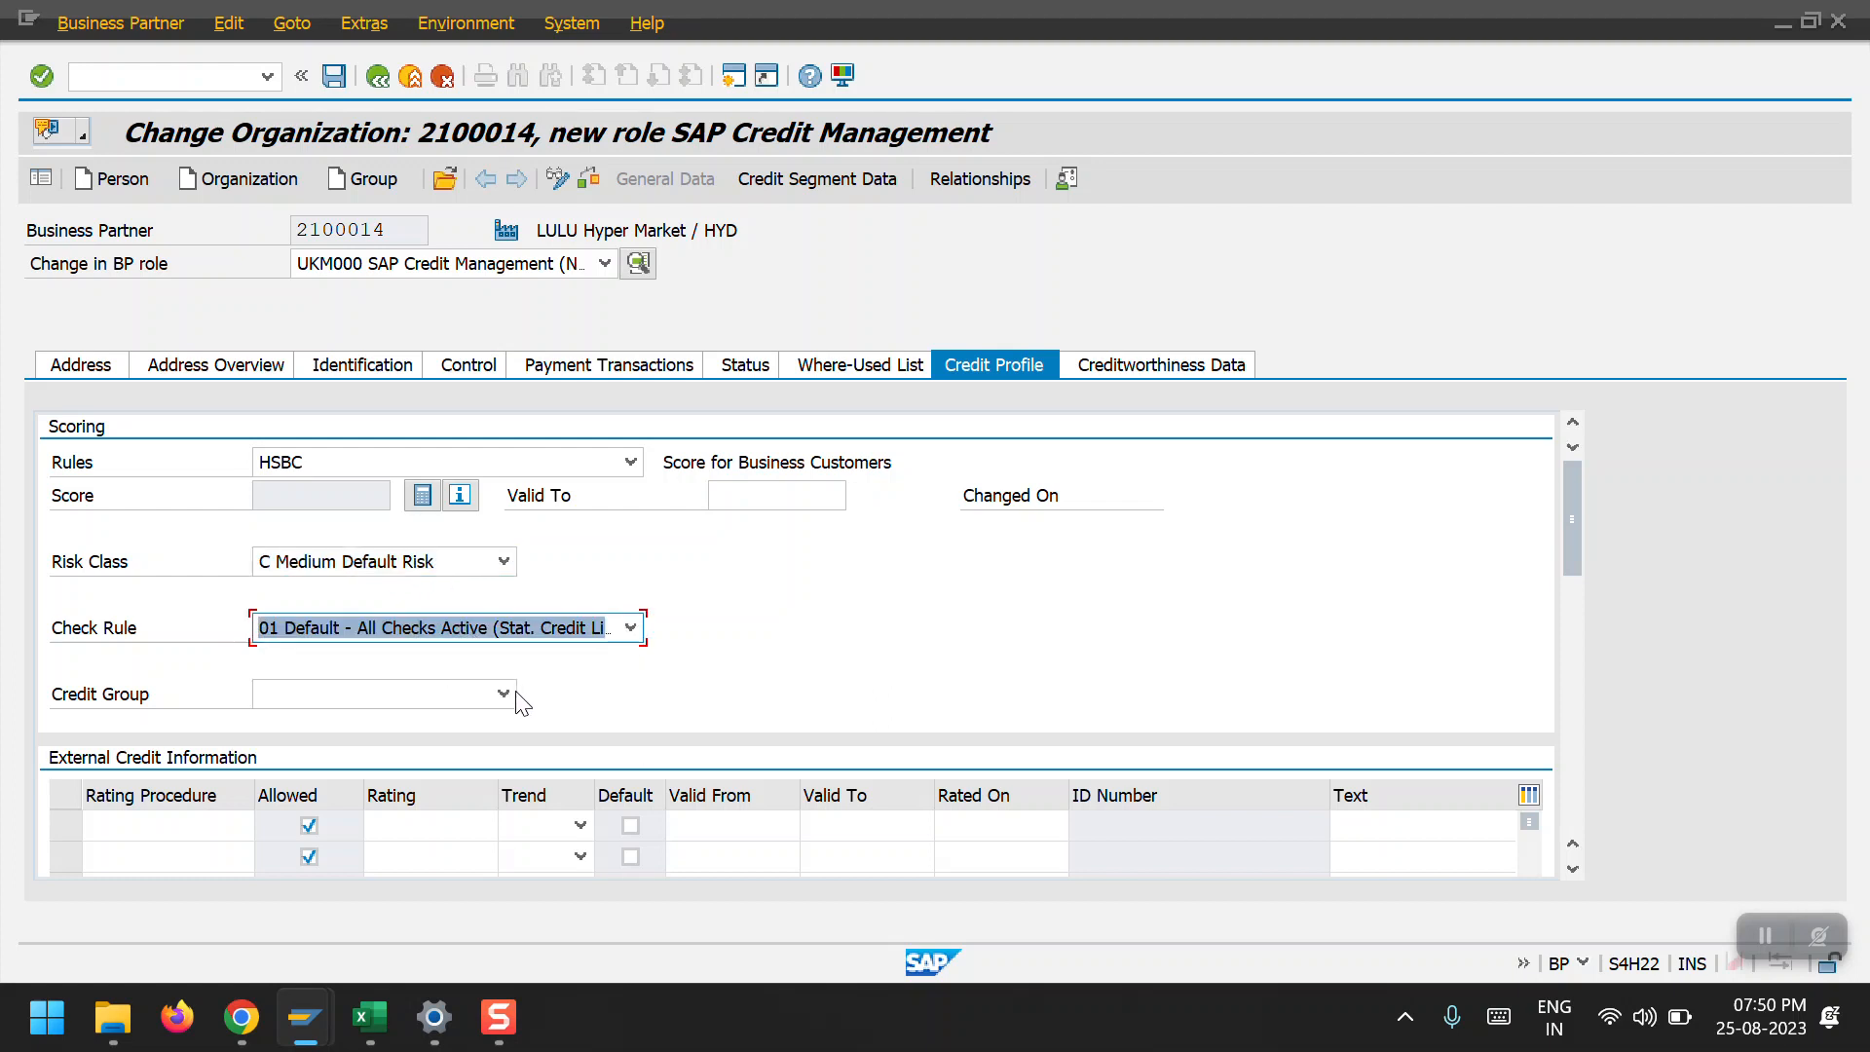
{"action": "left_click", "coordinate": [504, 693]}
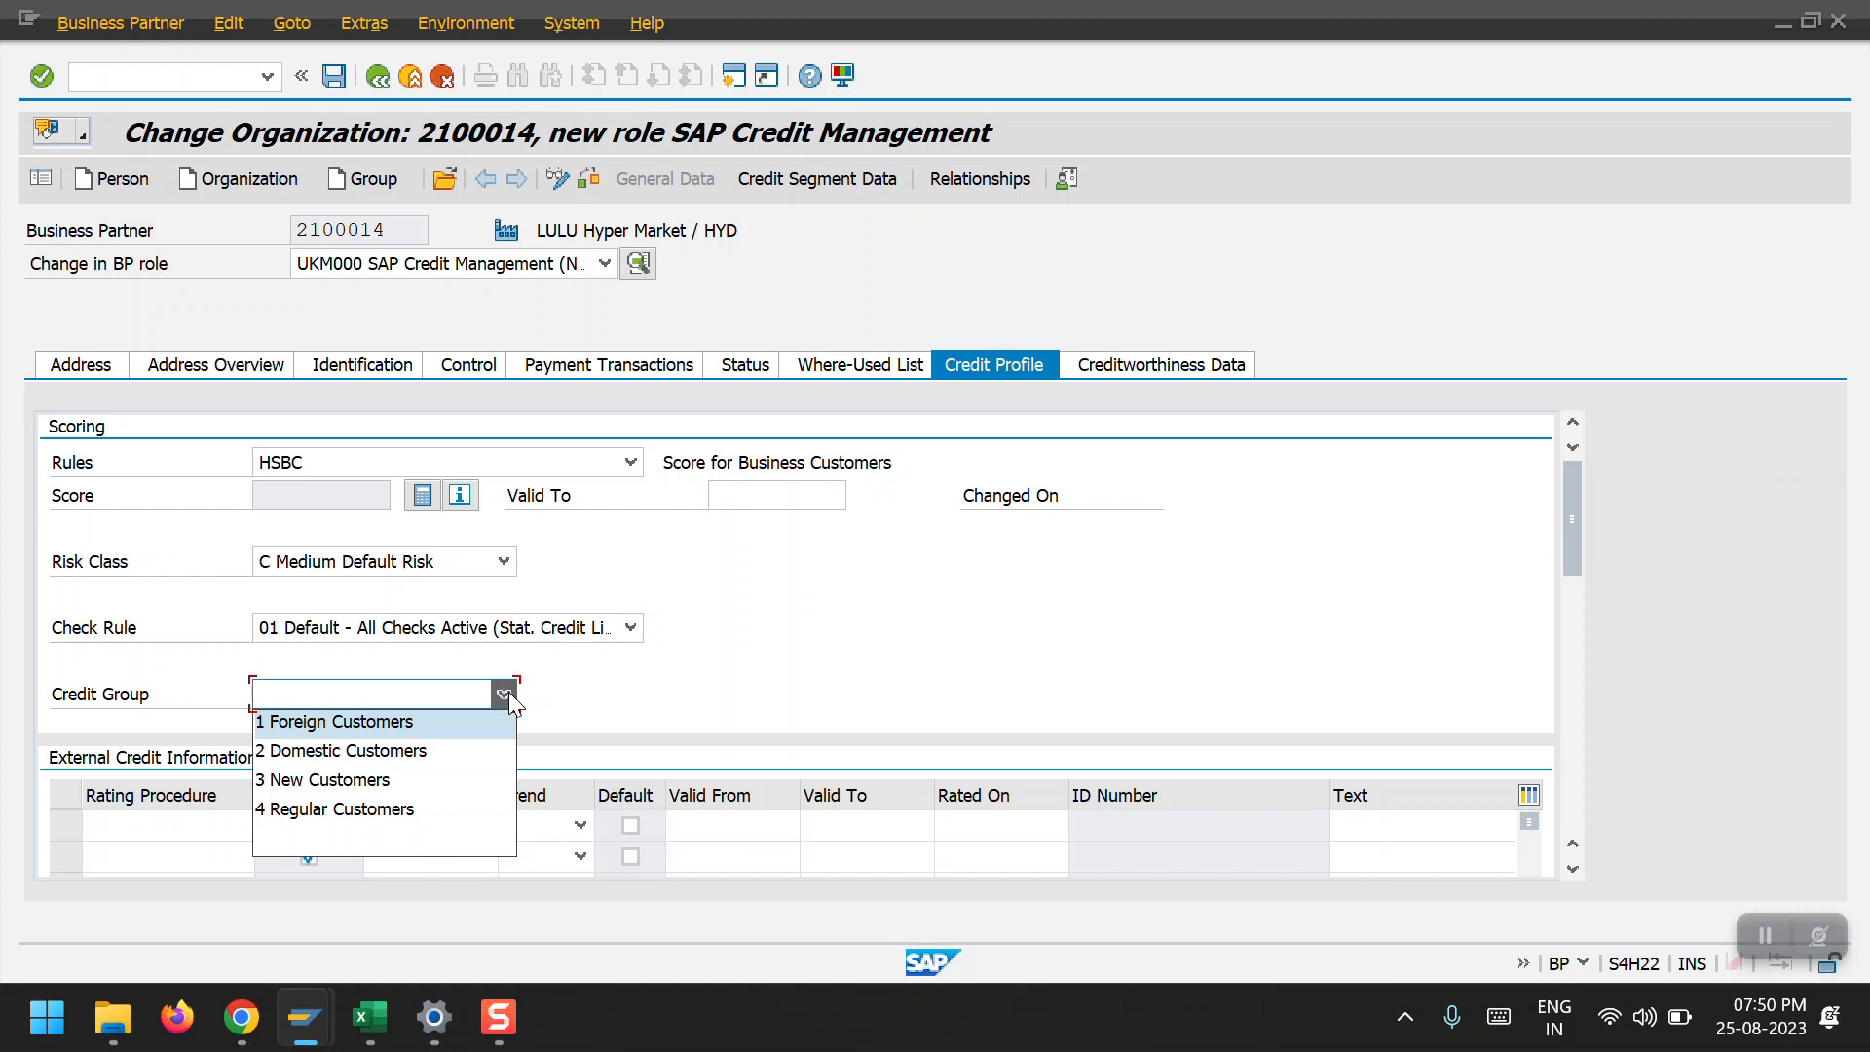
{"action": "left_click", "coordinate": [394, 752]}
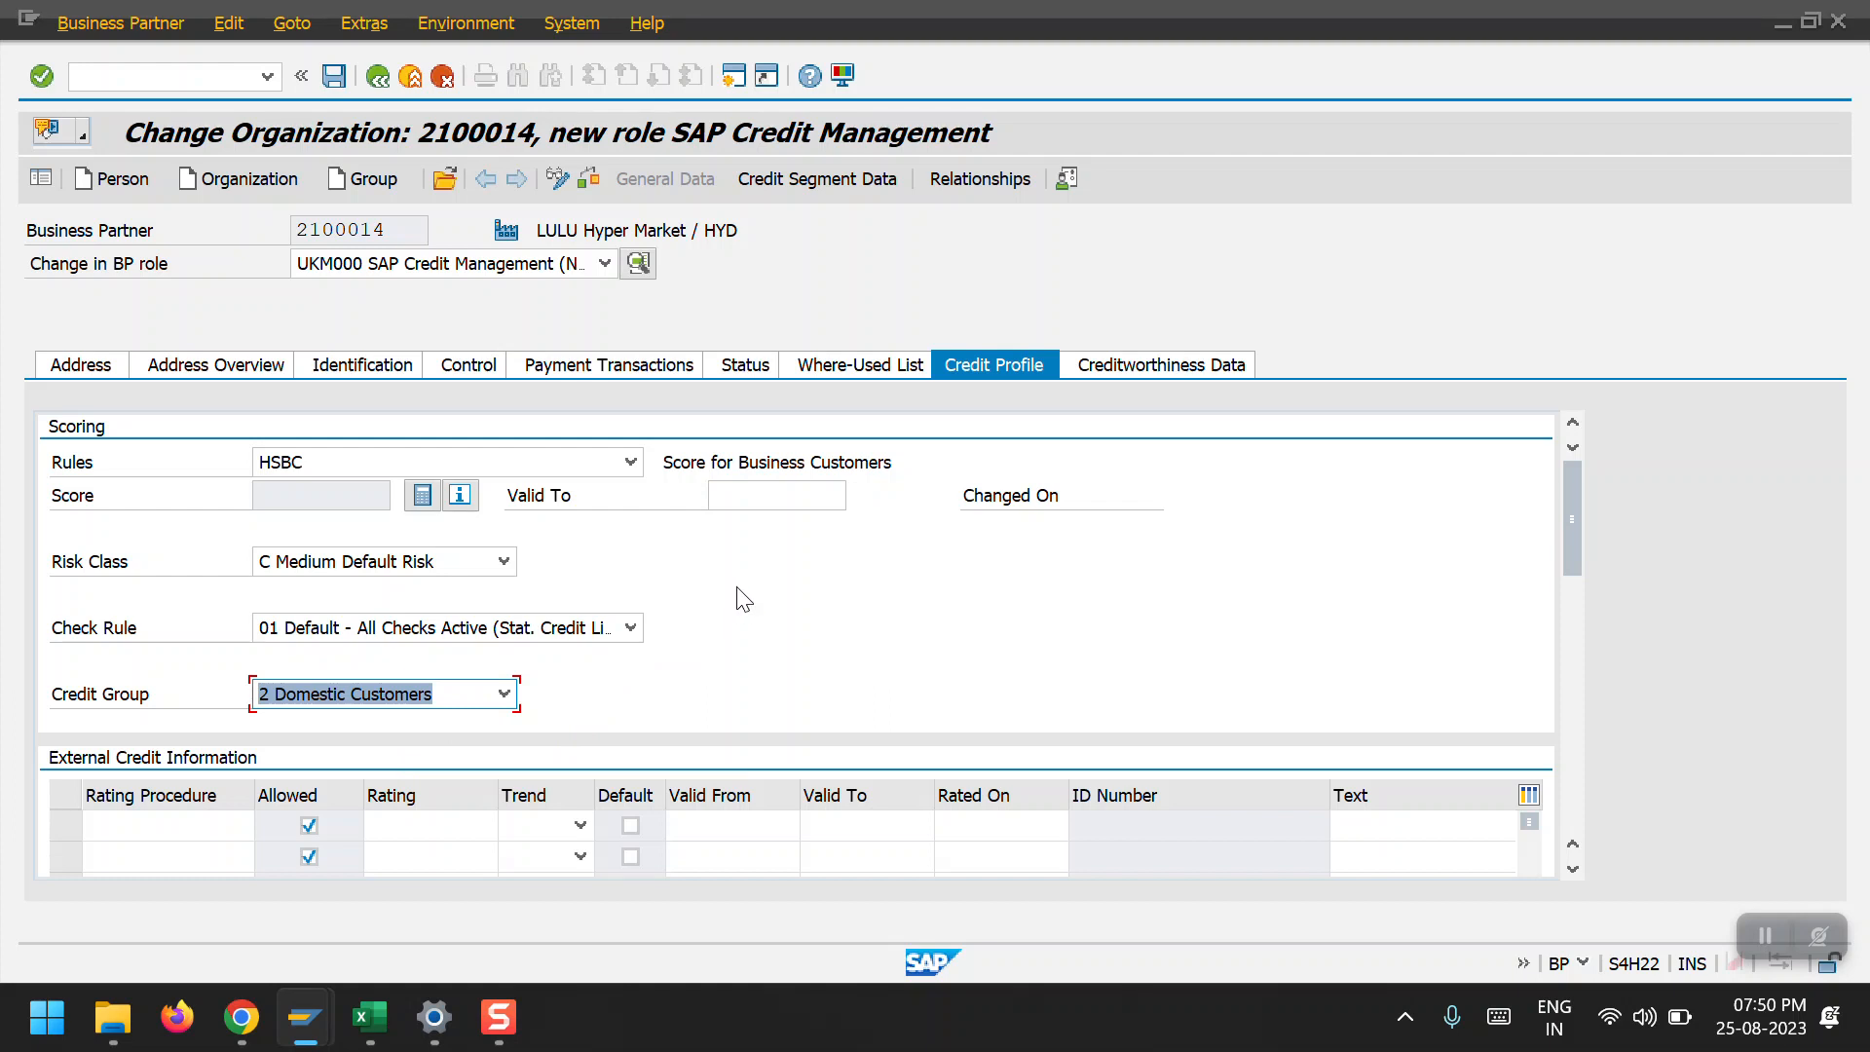
{"action": "key", "text": "Return"}
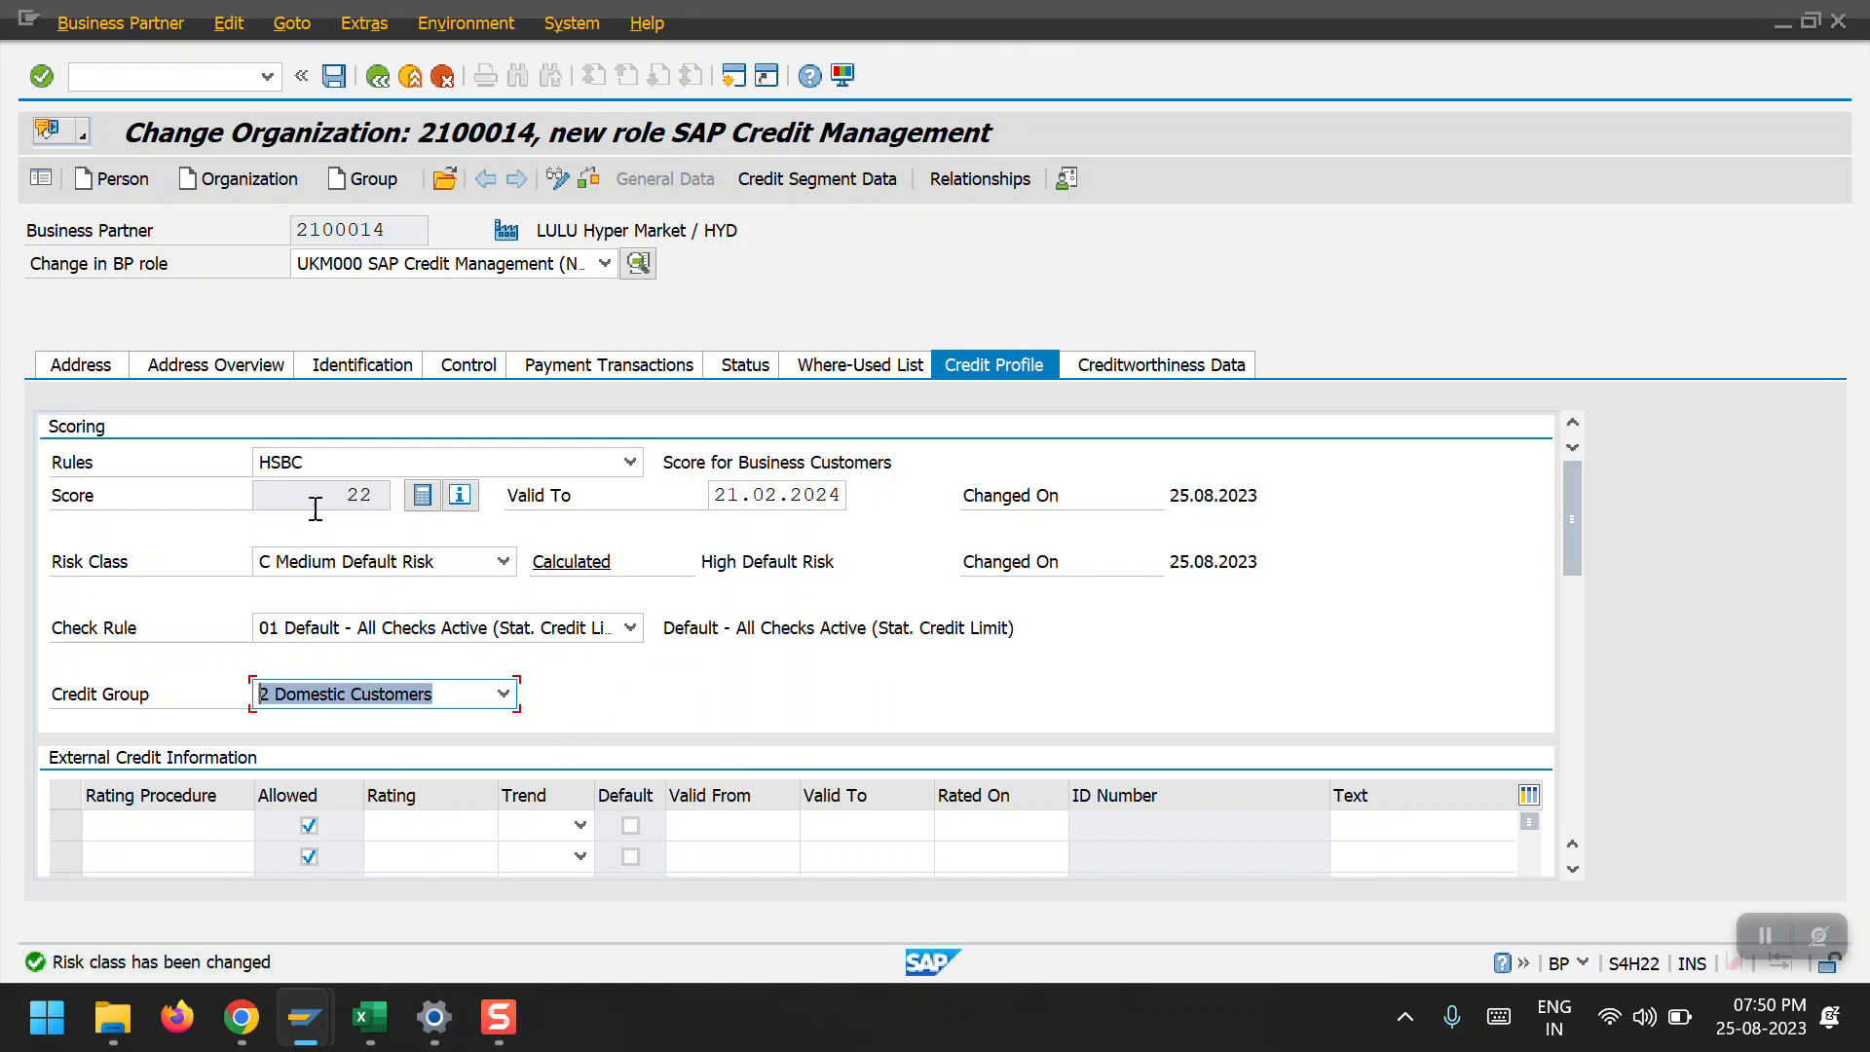
Open the partner's credit segment data and choose the credit segment HSBC Credit Segment for 2000.
{"action": "left_click", "coordinate": [821, 182]}
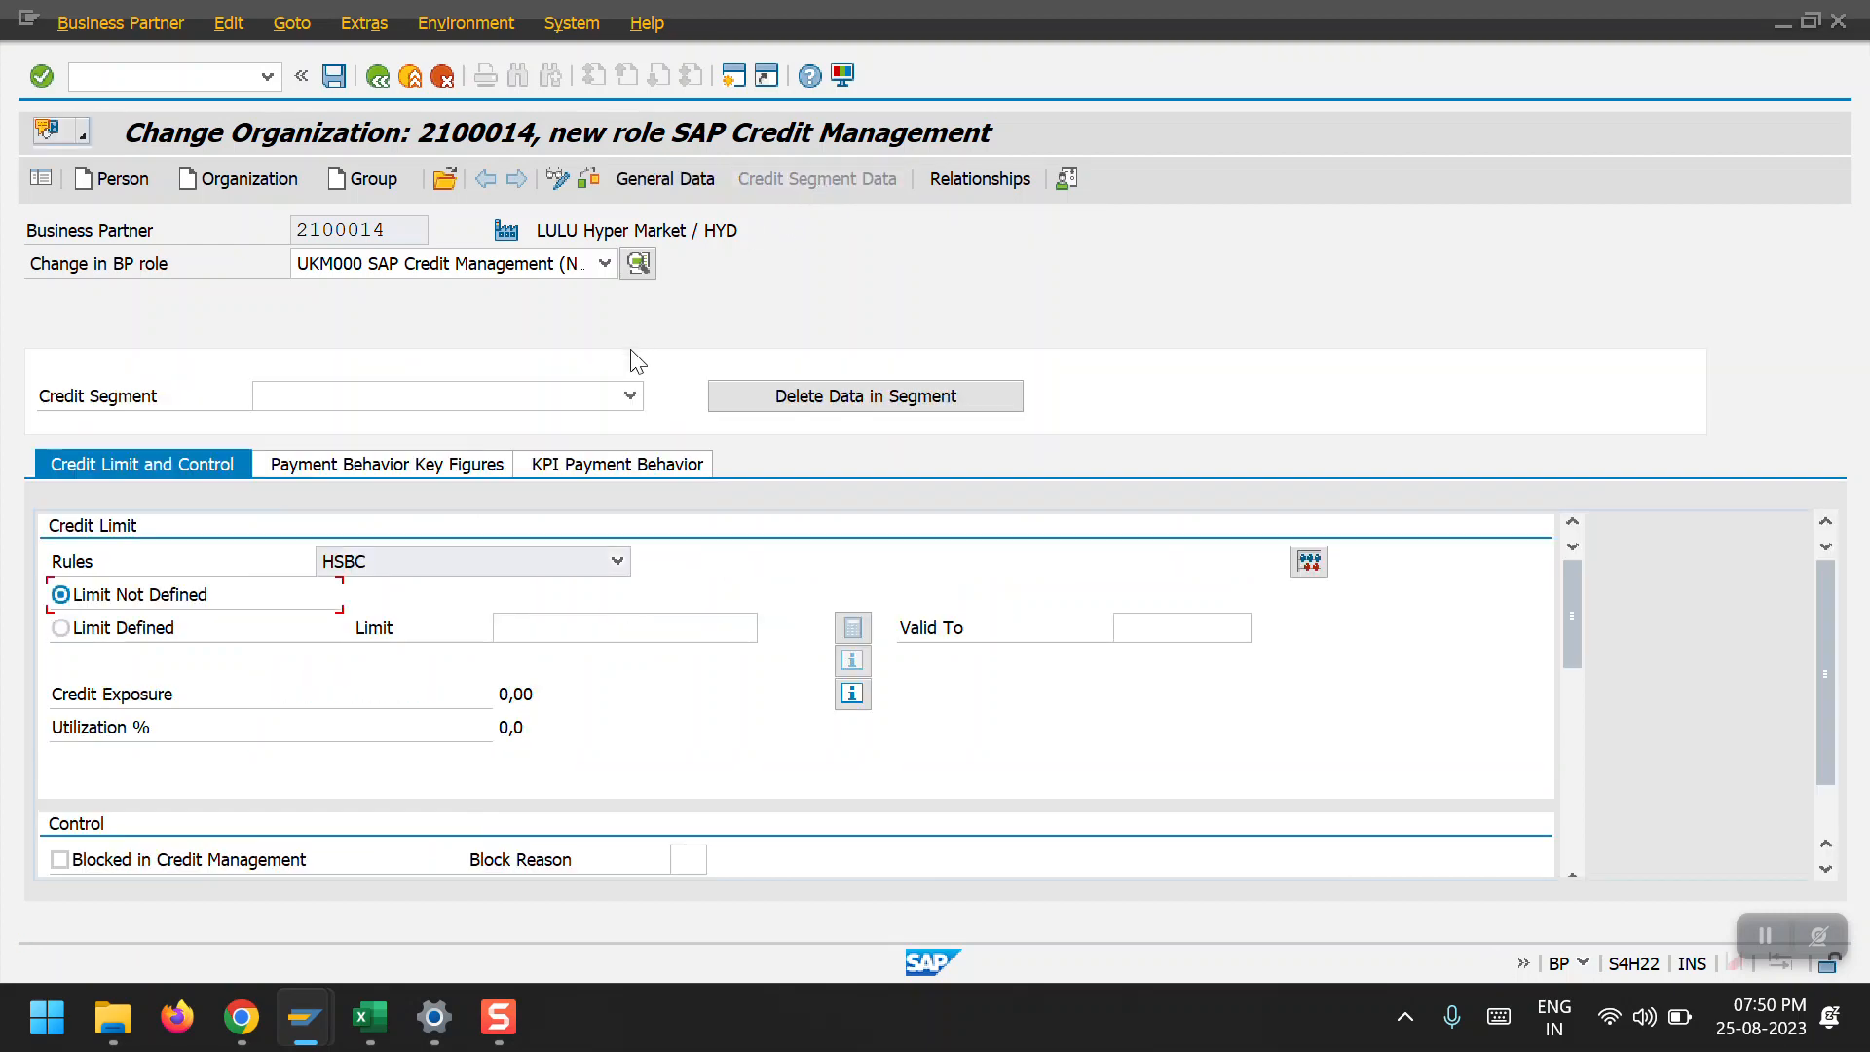
{"action": "left_click", "coordinate": [630, 398]}
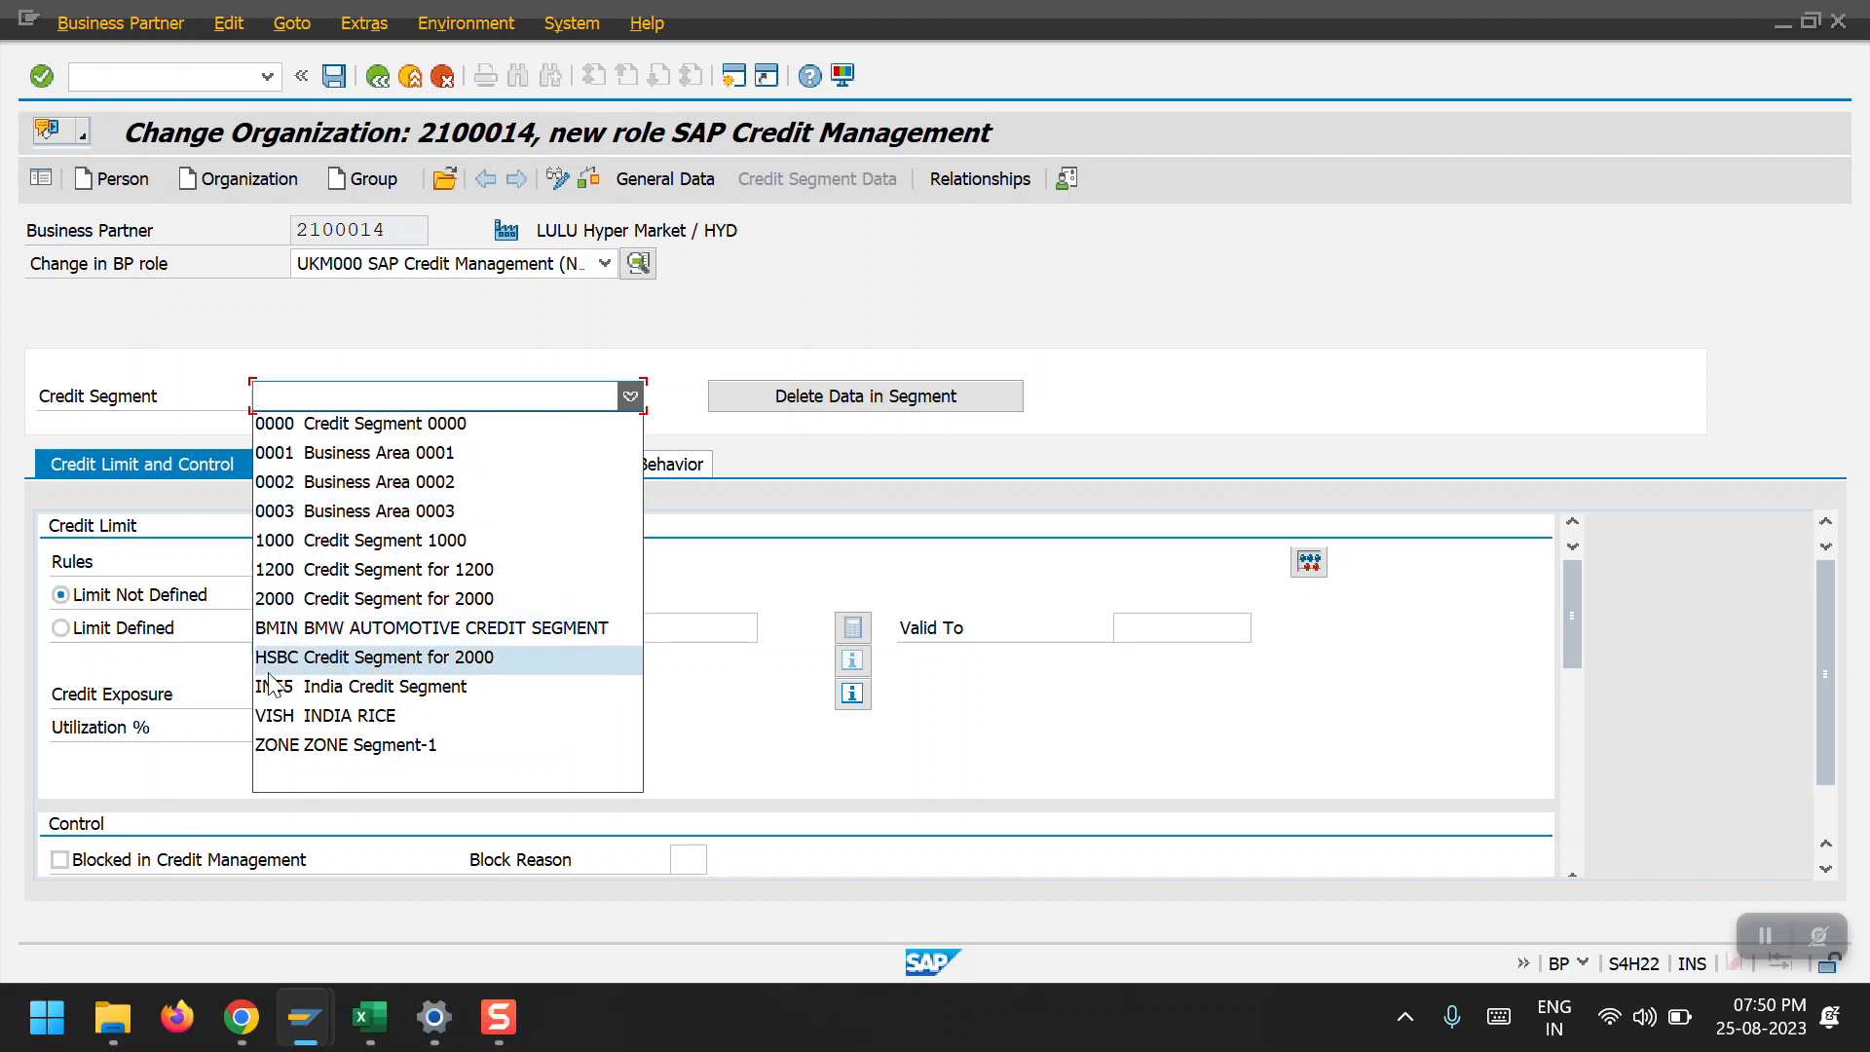
{"action": "left_click", "coordinate": [421, 663]}
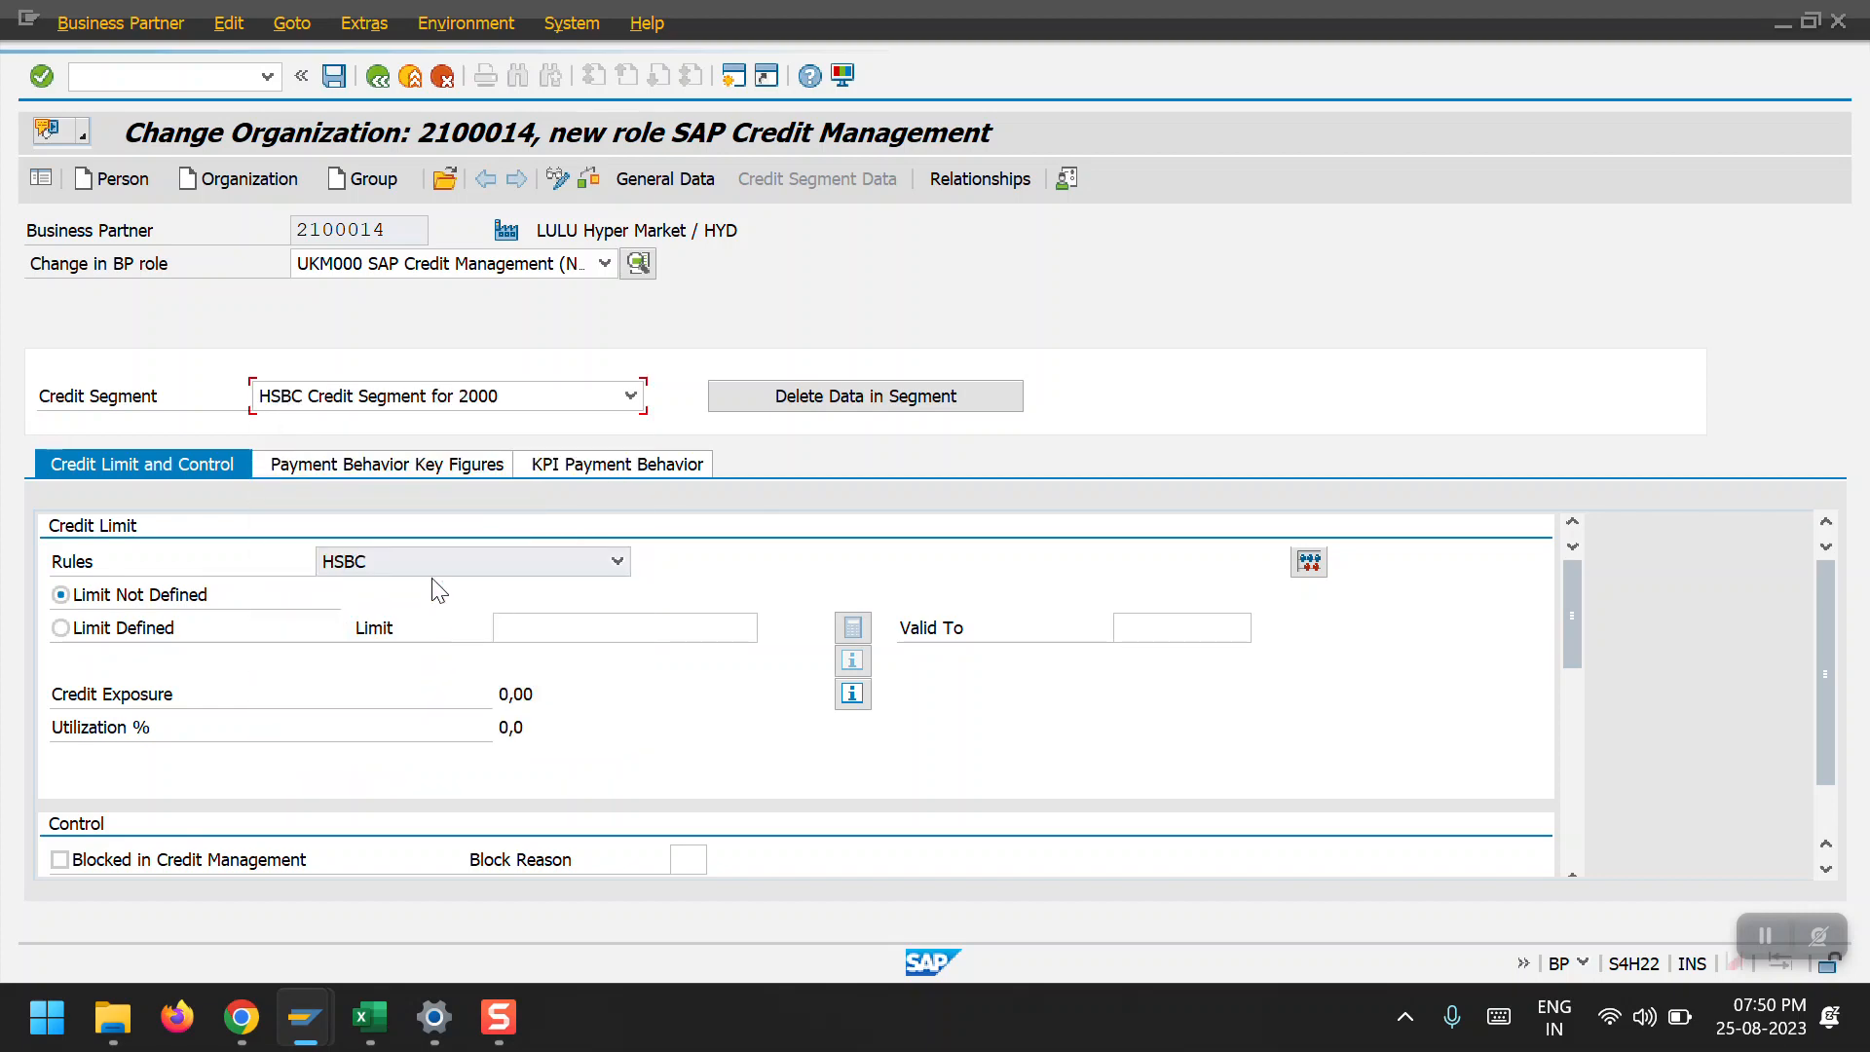
Request a credit limit of 15000 INR for the HSBC segment, valid to 18.08.2024, and approve the requested limit.
{"action": "left_click", "coordinate": [703, 629]}
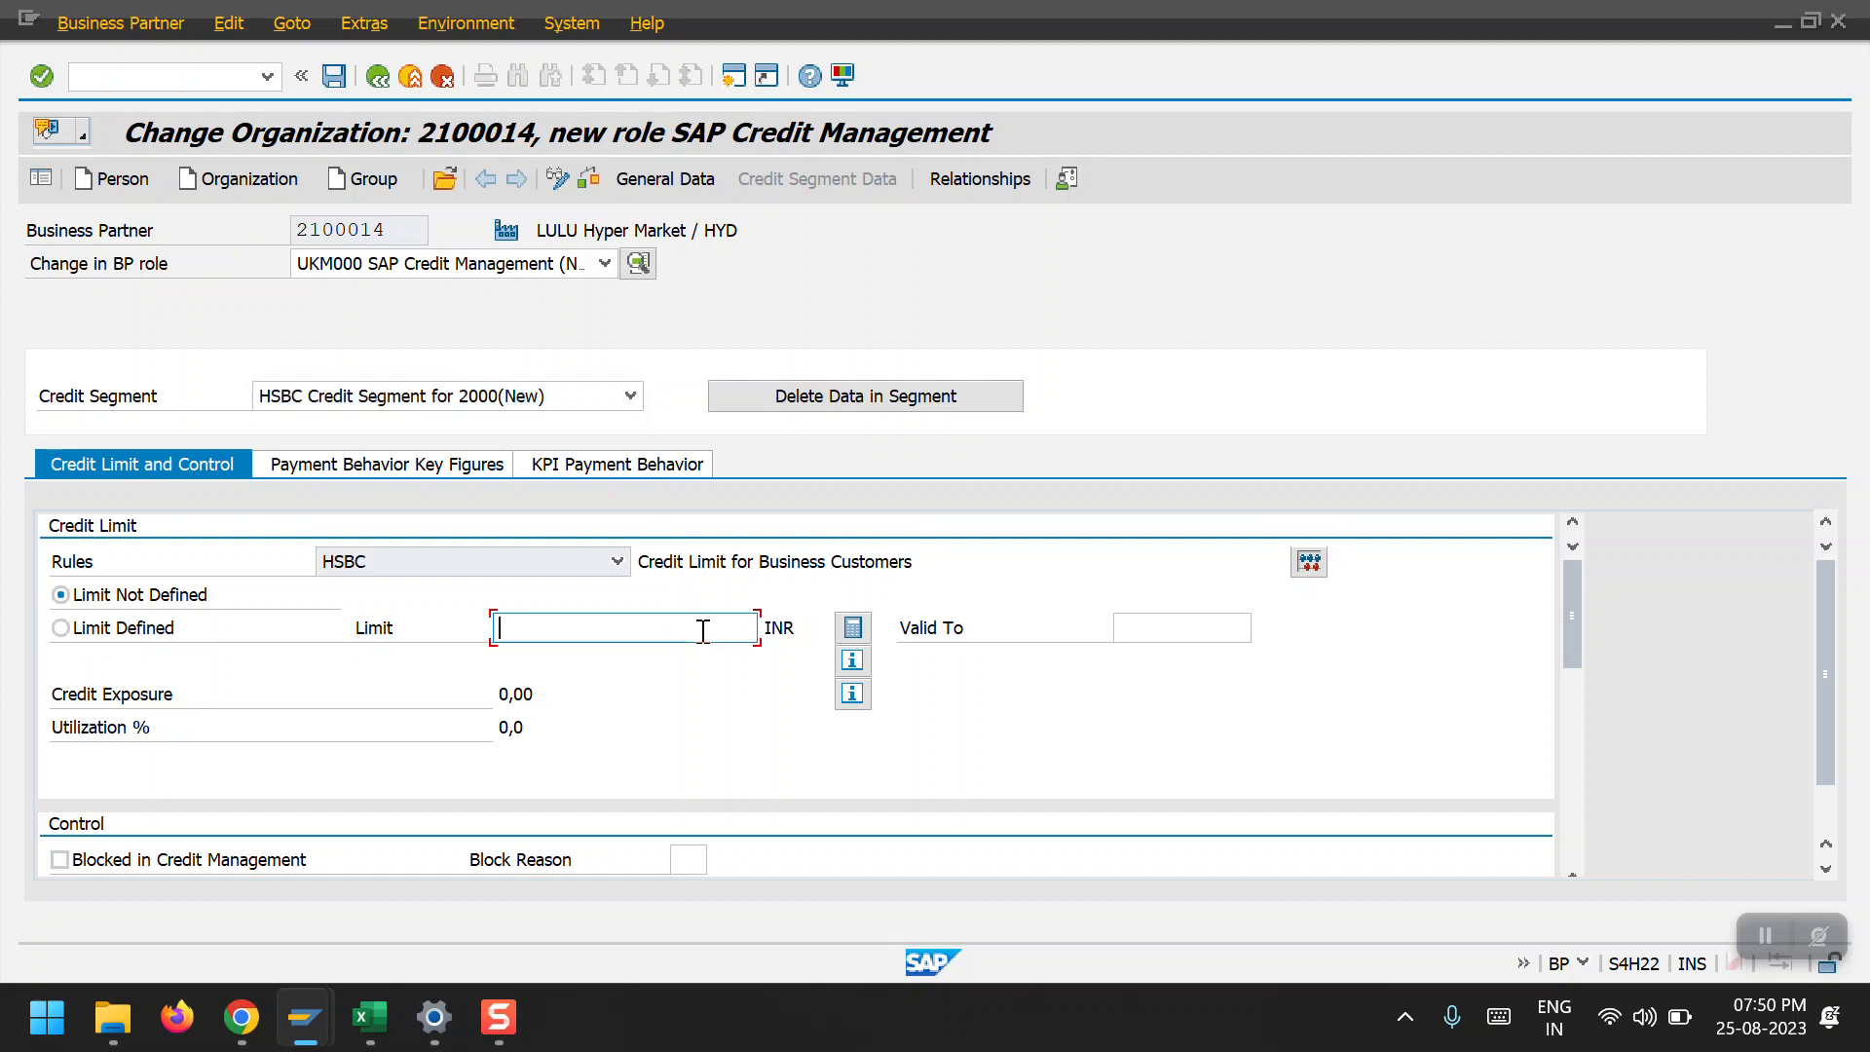
{"action": "type", "text": "15000"}
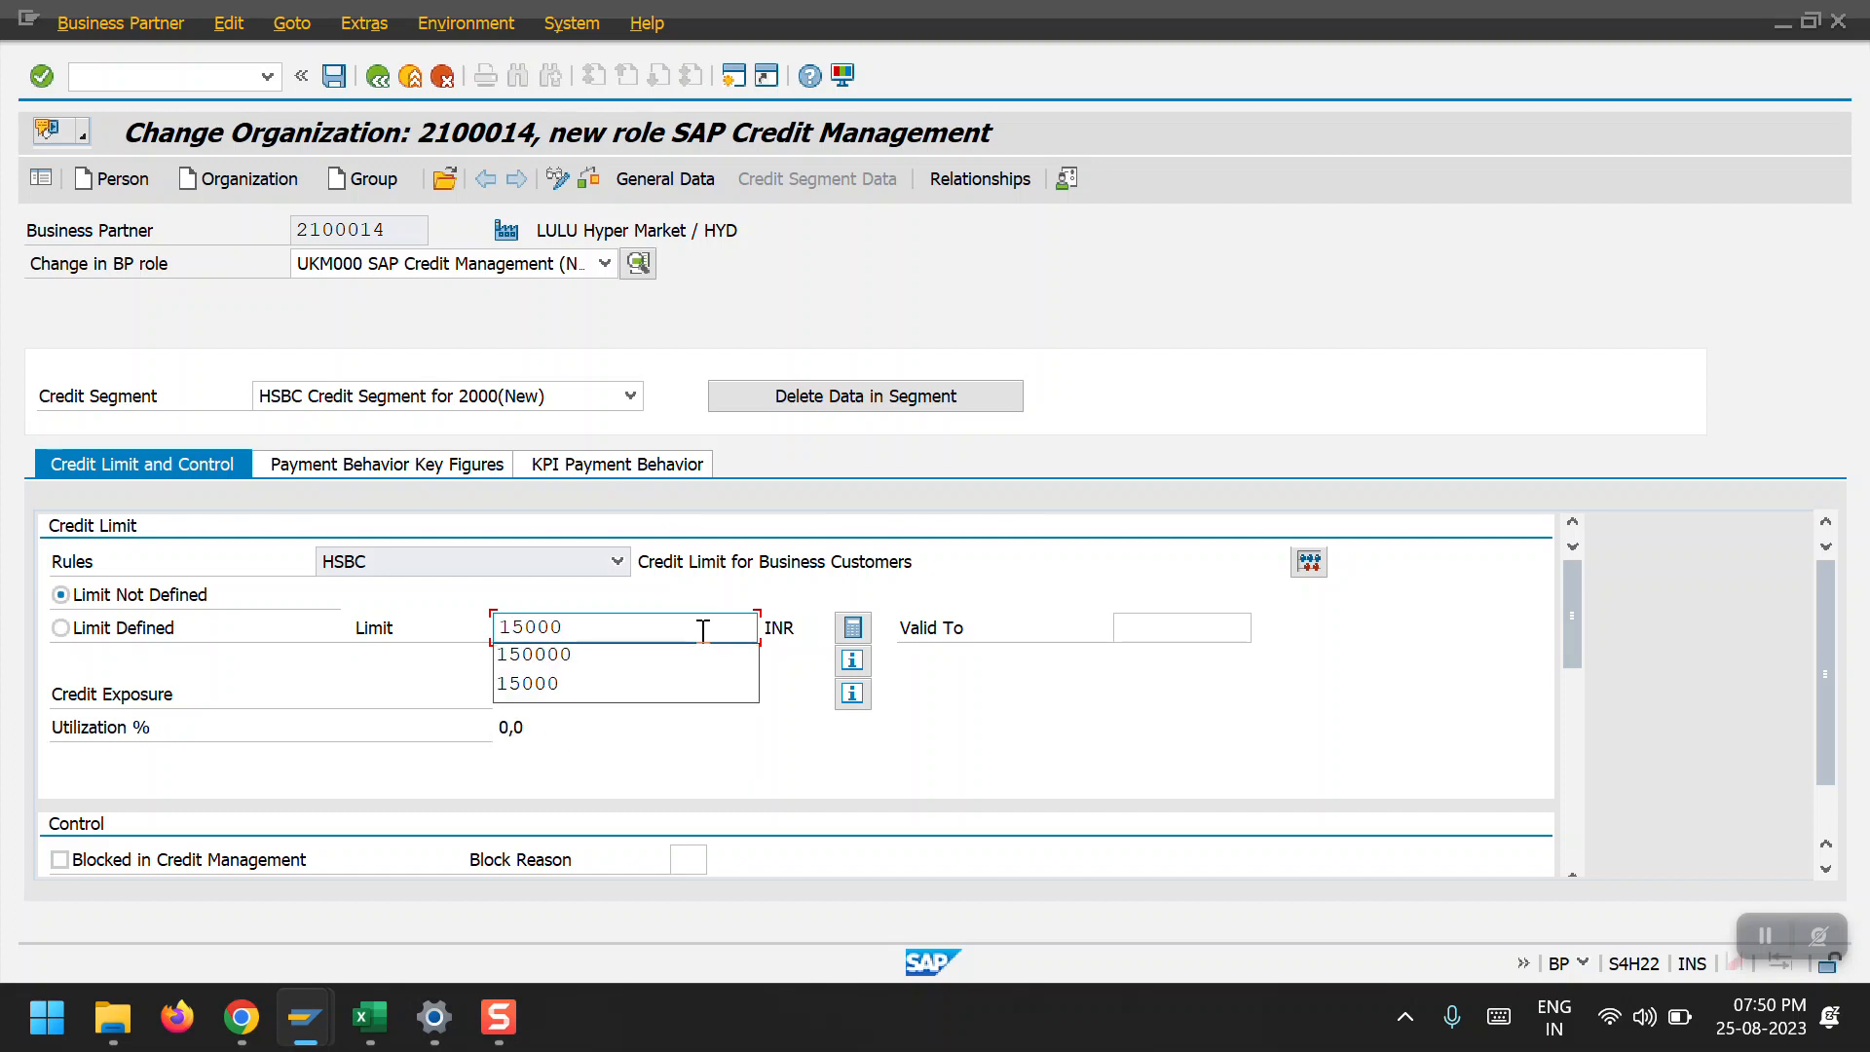
{"action": "key", "text": "Return"}
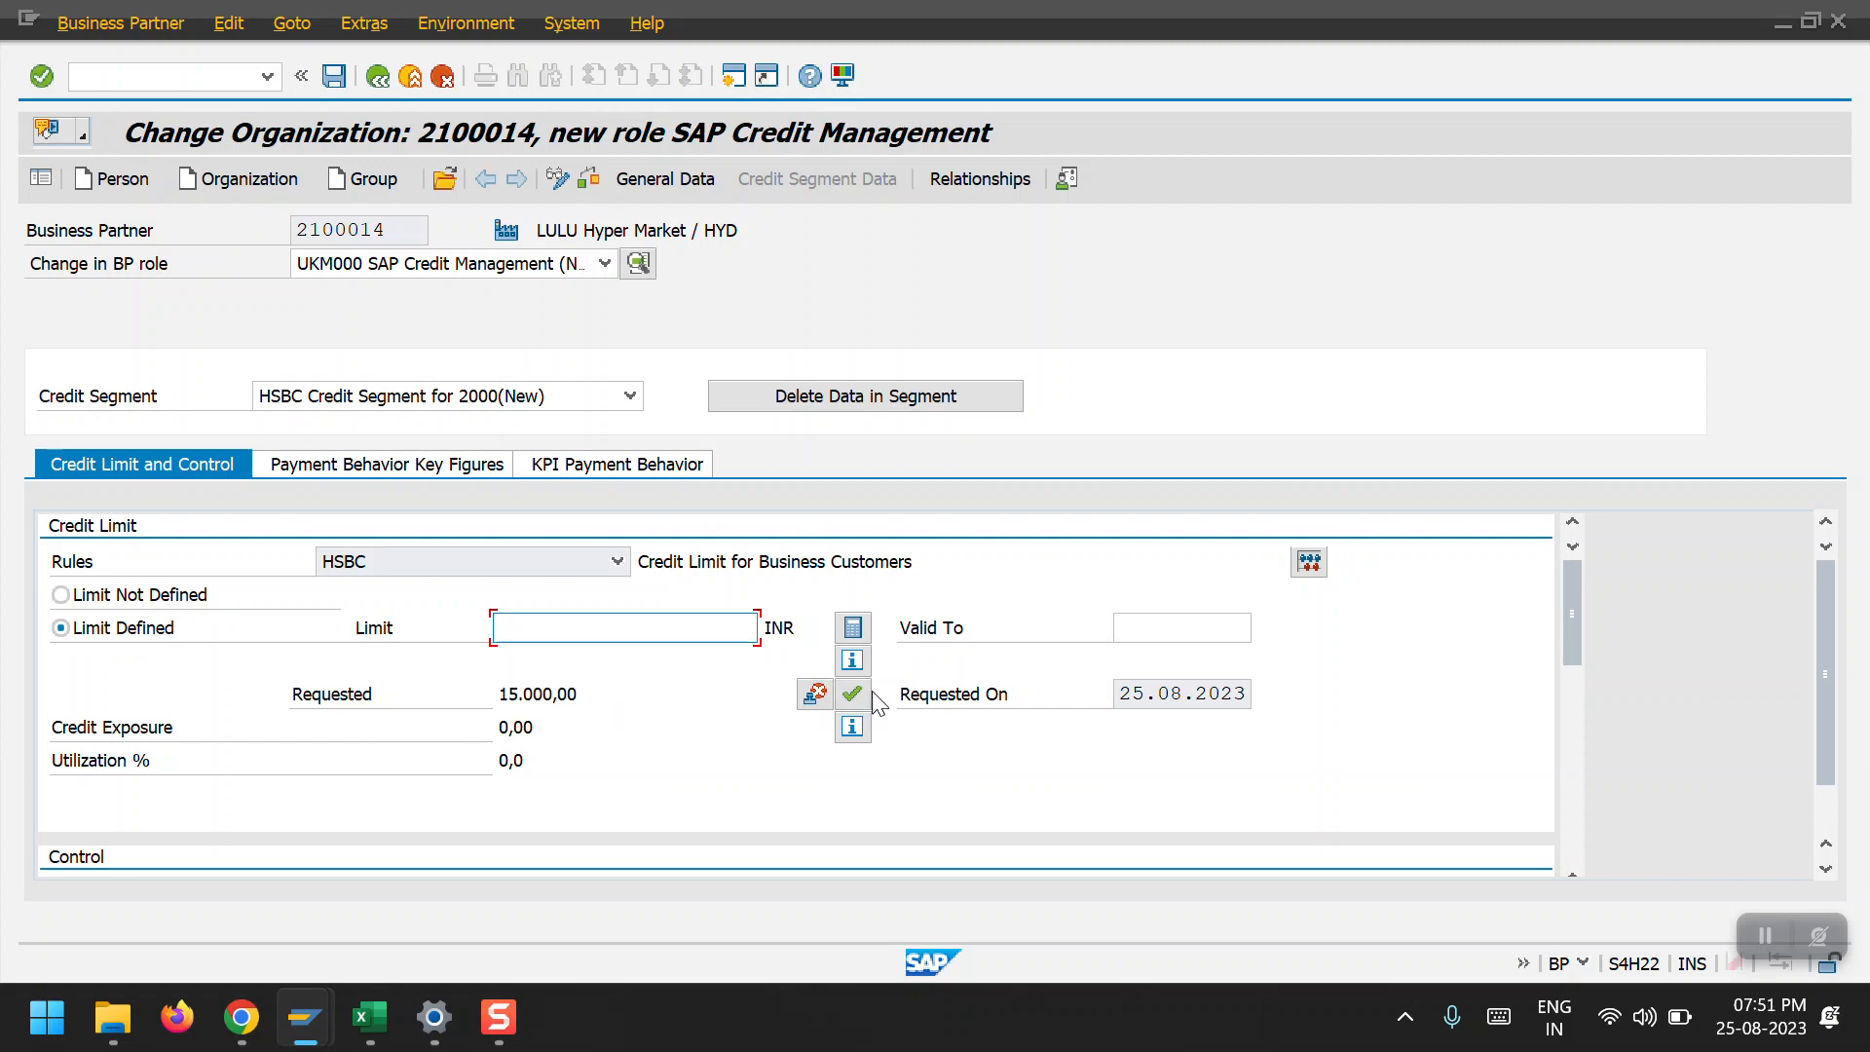
{"action": "left_click", "coordinate": [1173, 632]}
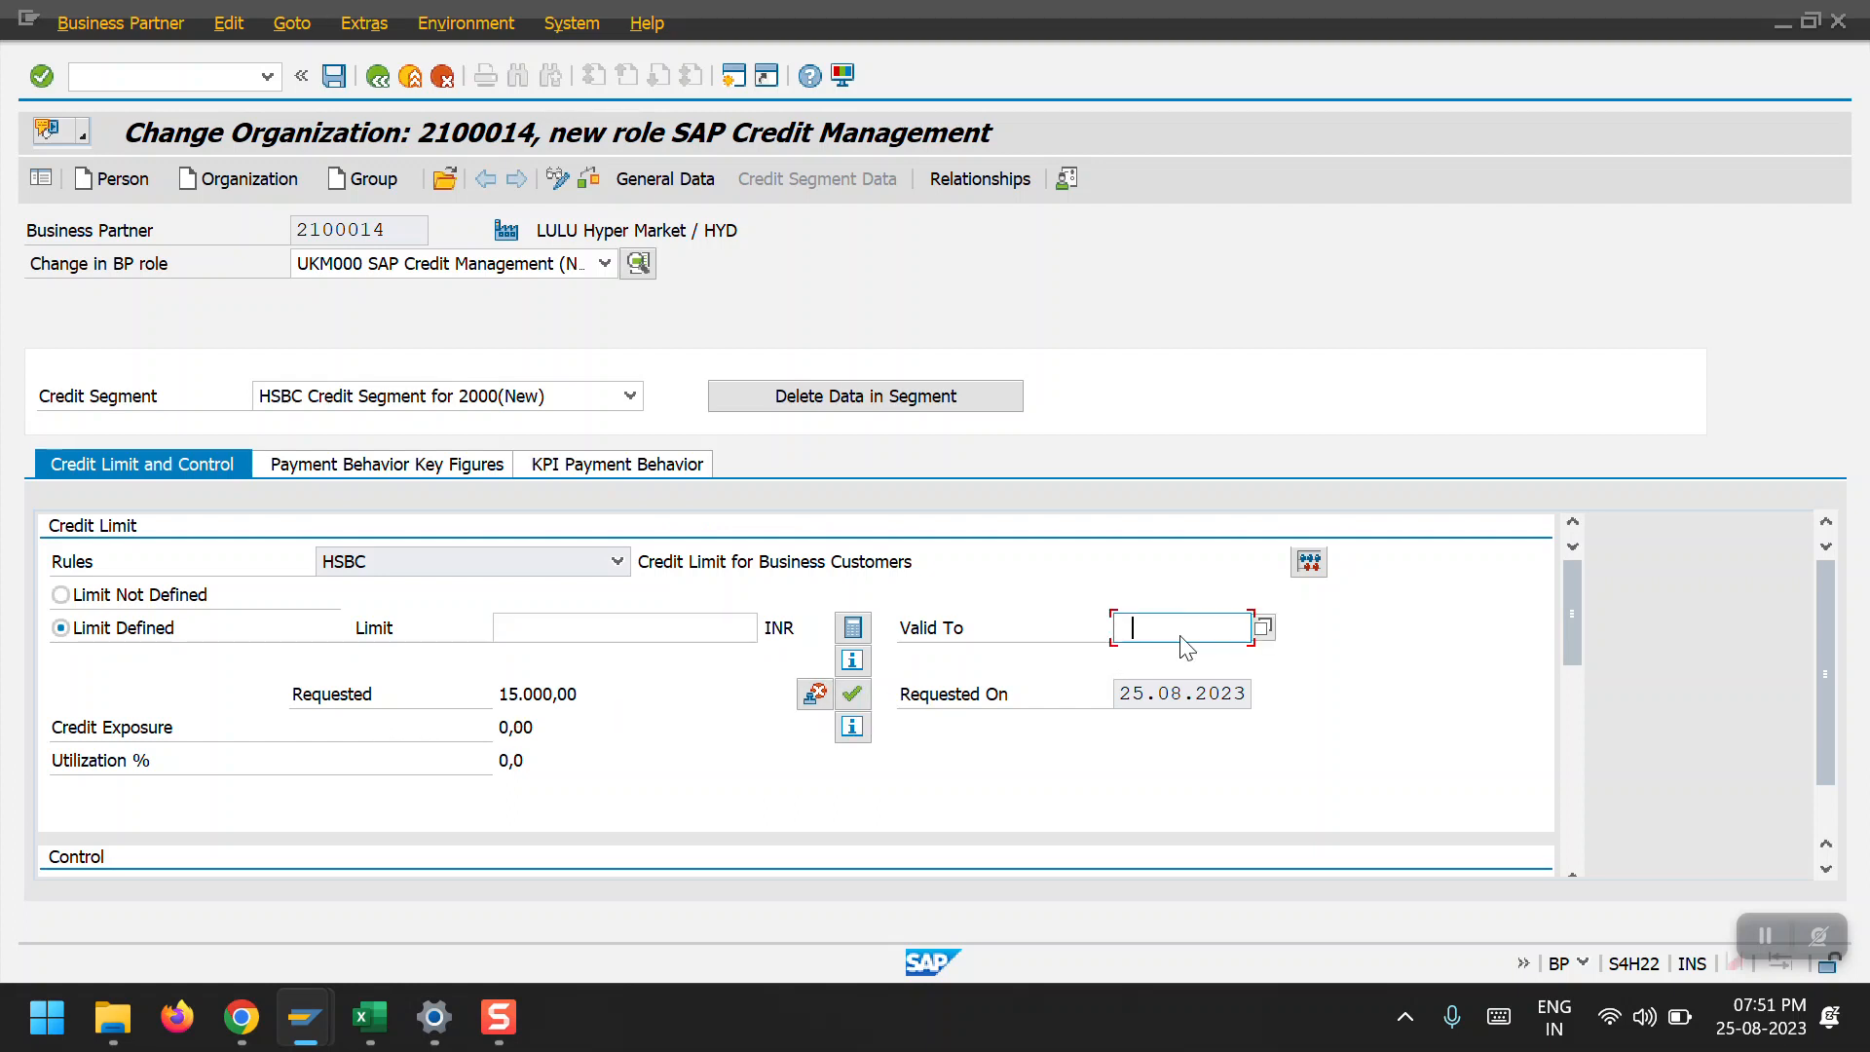
{"action": "type", "text": "18.08.2024"}
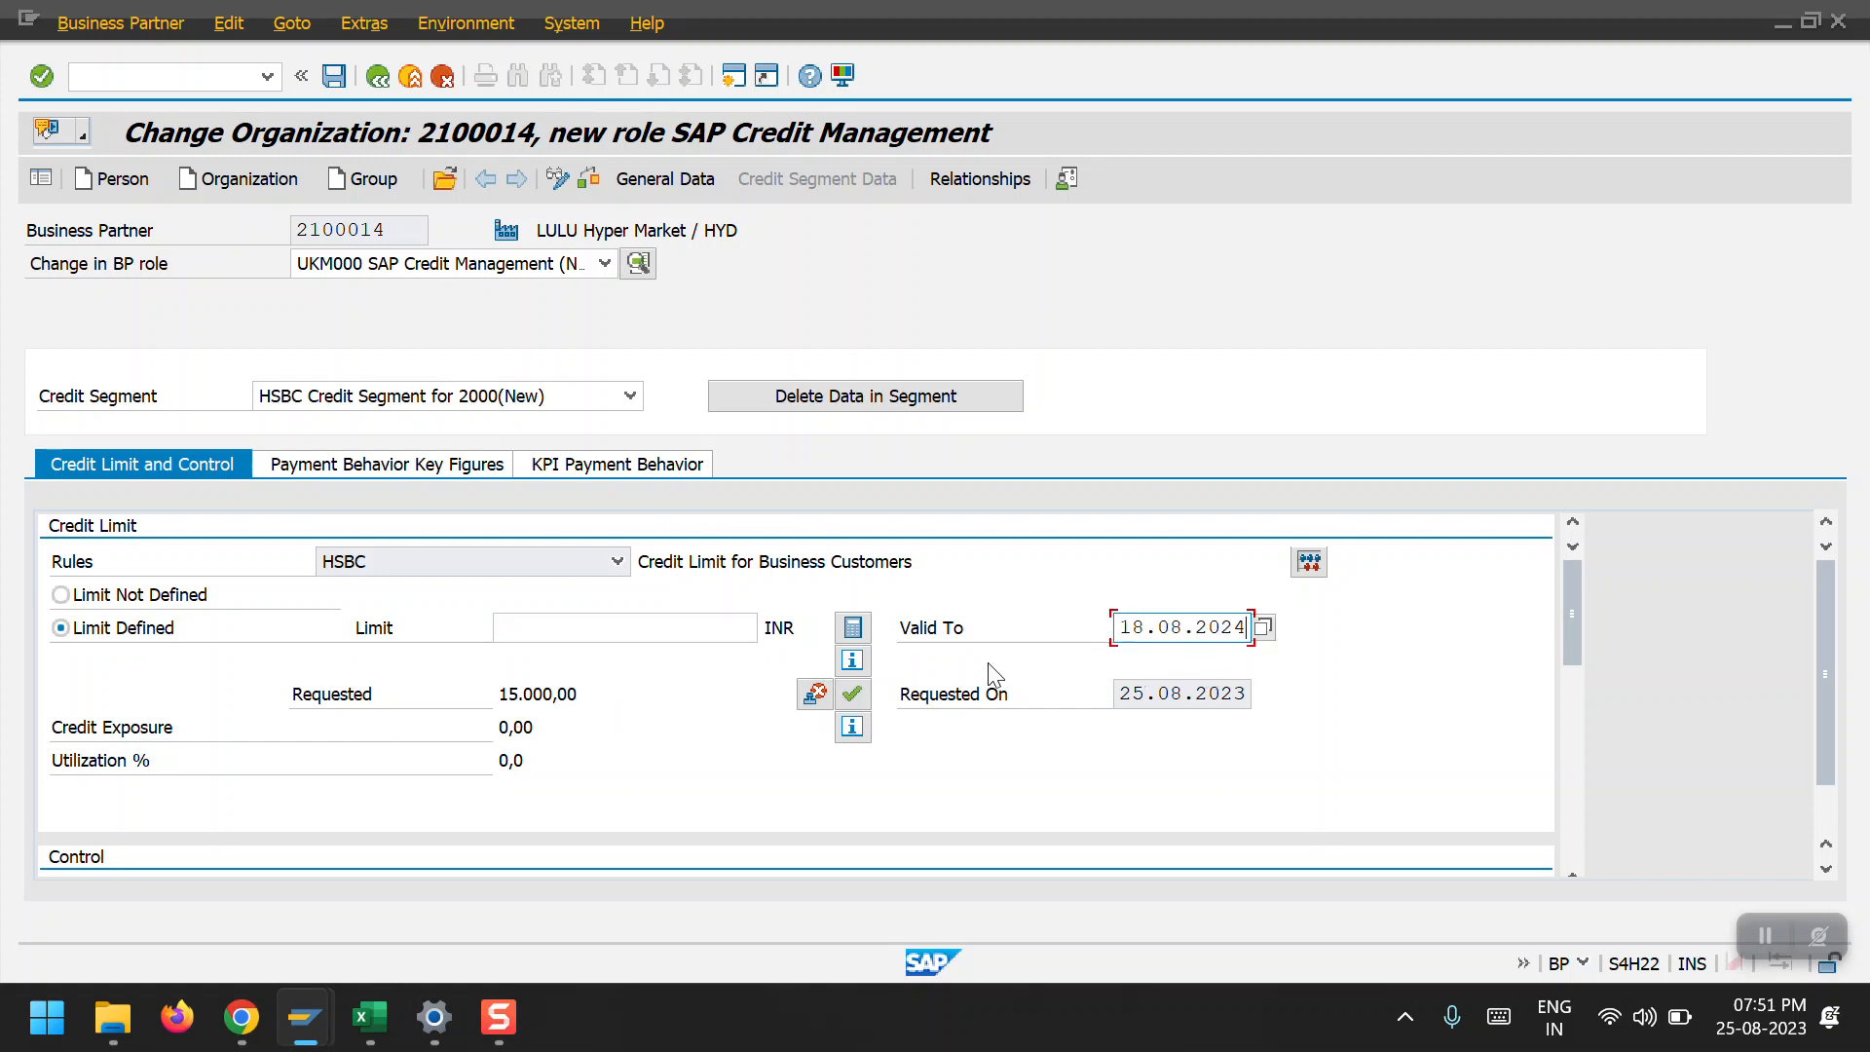
{"action": "left_click", "coordinate": [859, 697]}
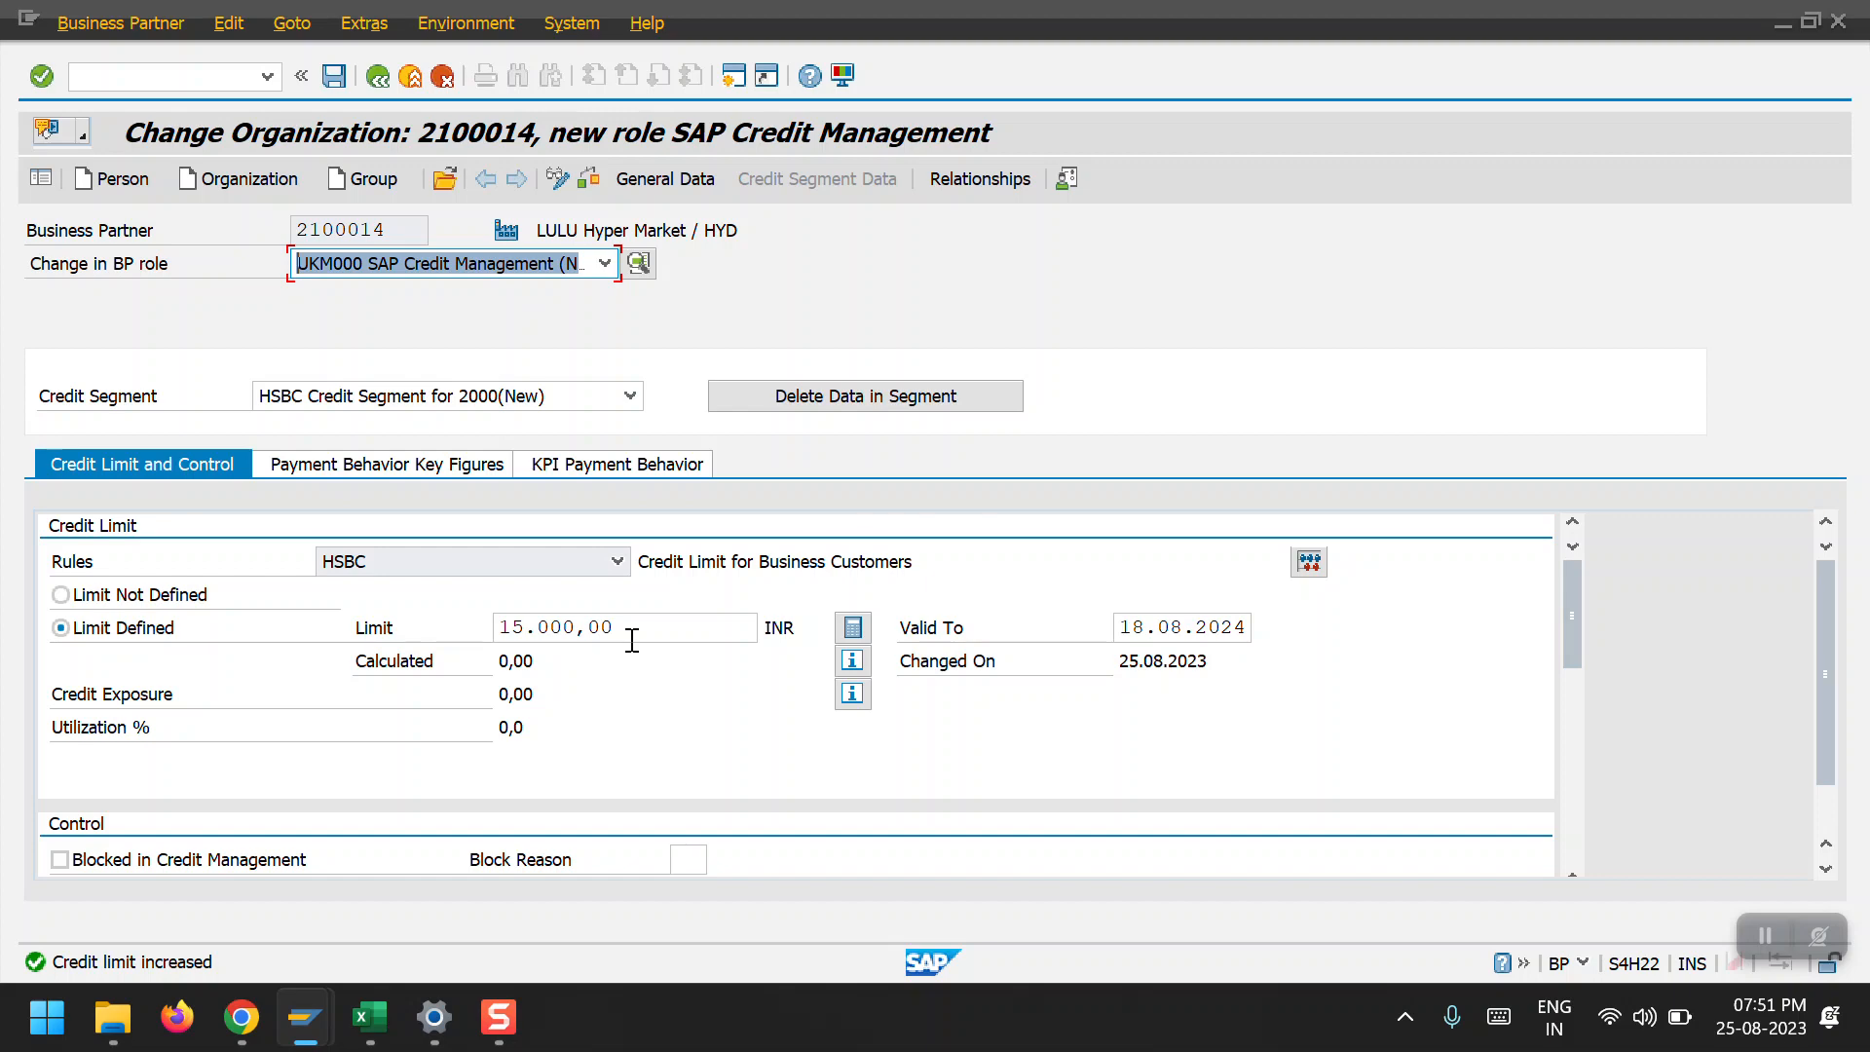
Simulate a credit check for the business partner, close the simulation, and save the credit management data.
{"action": "left_click", "coordinate": [1310, 565]}
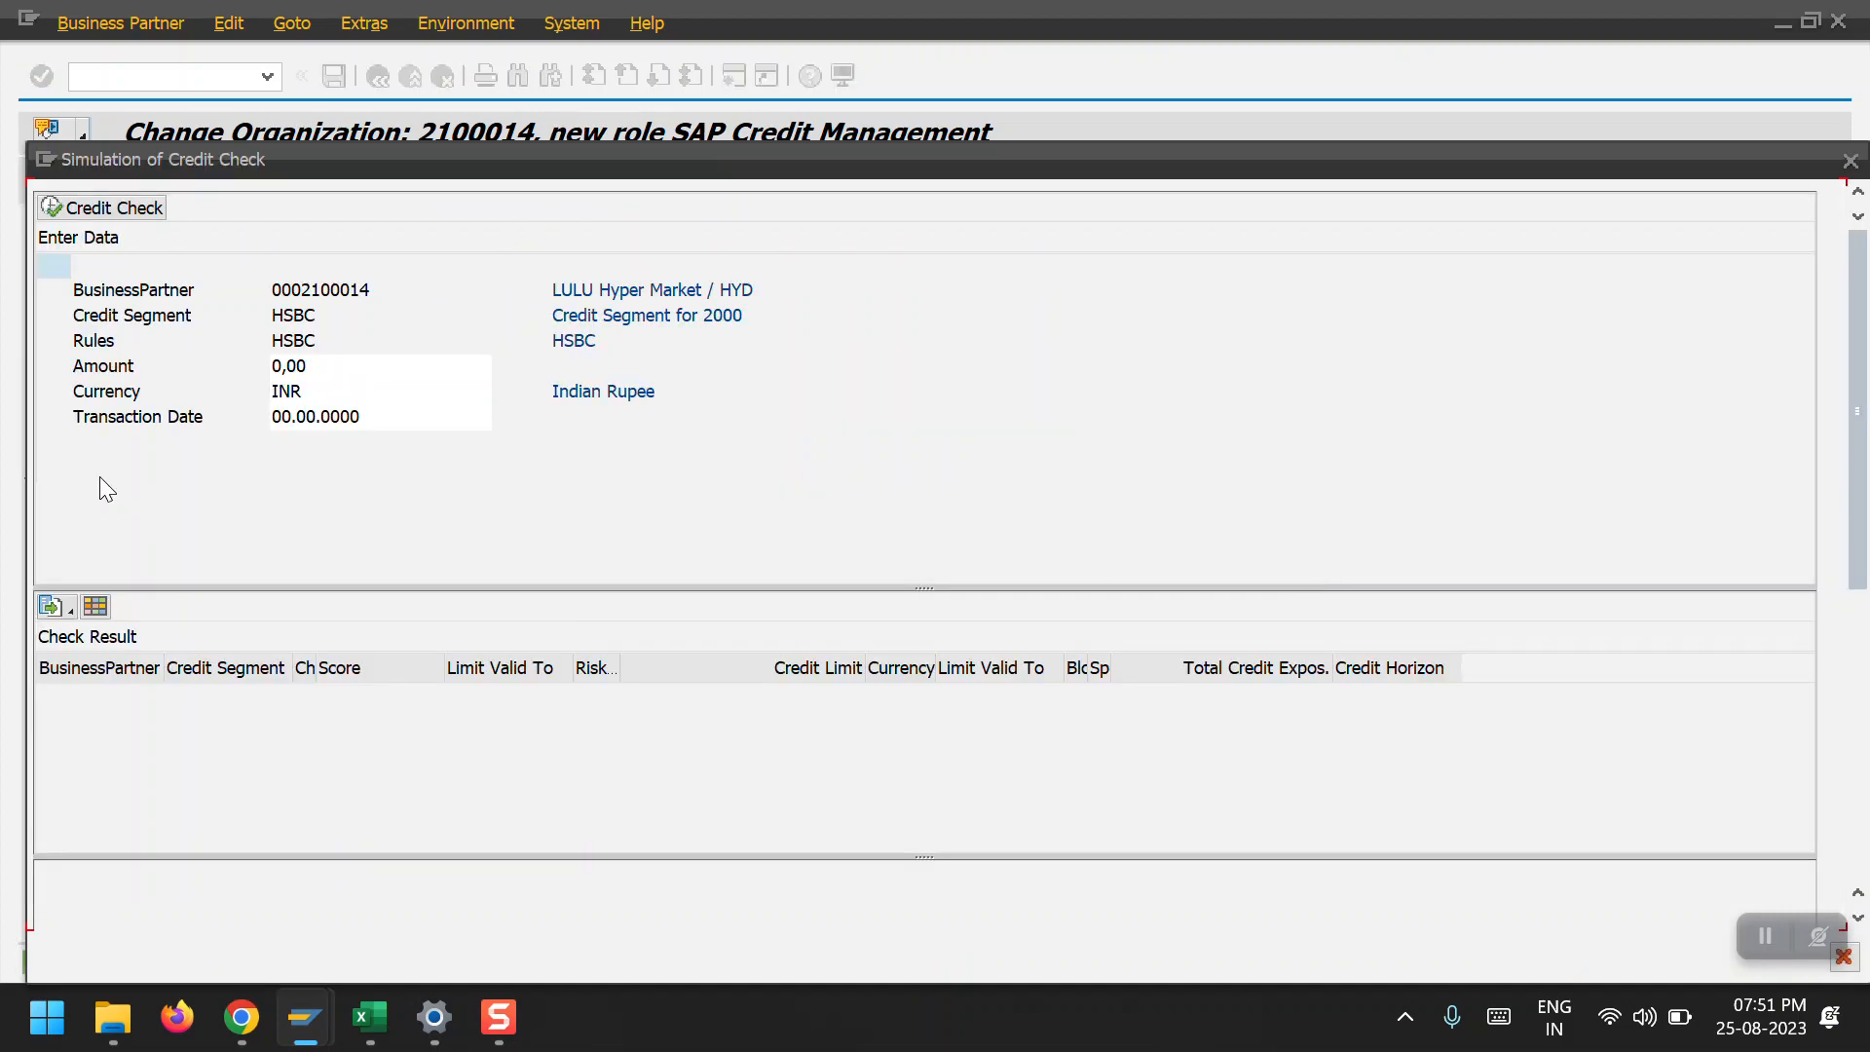
{"action": "left_click", "coordinate": [98, 208]}
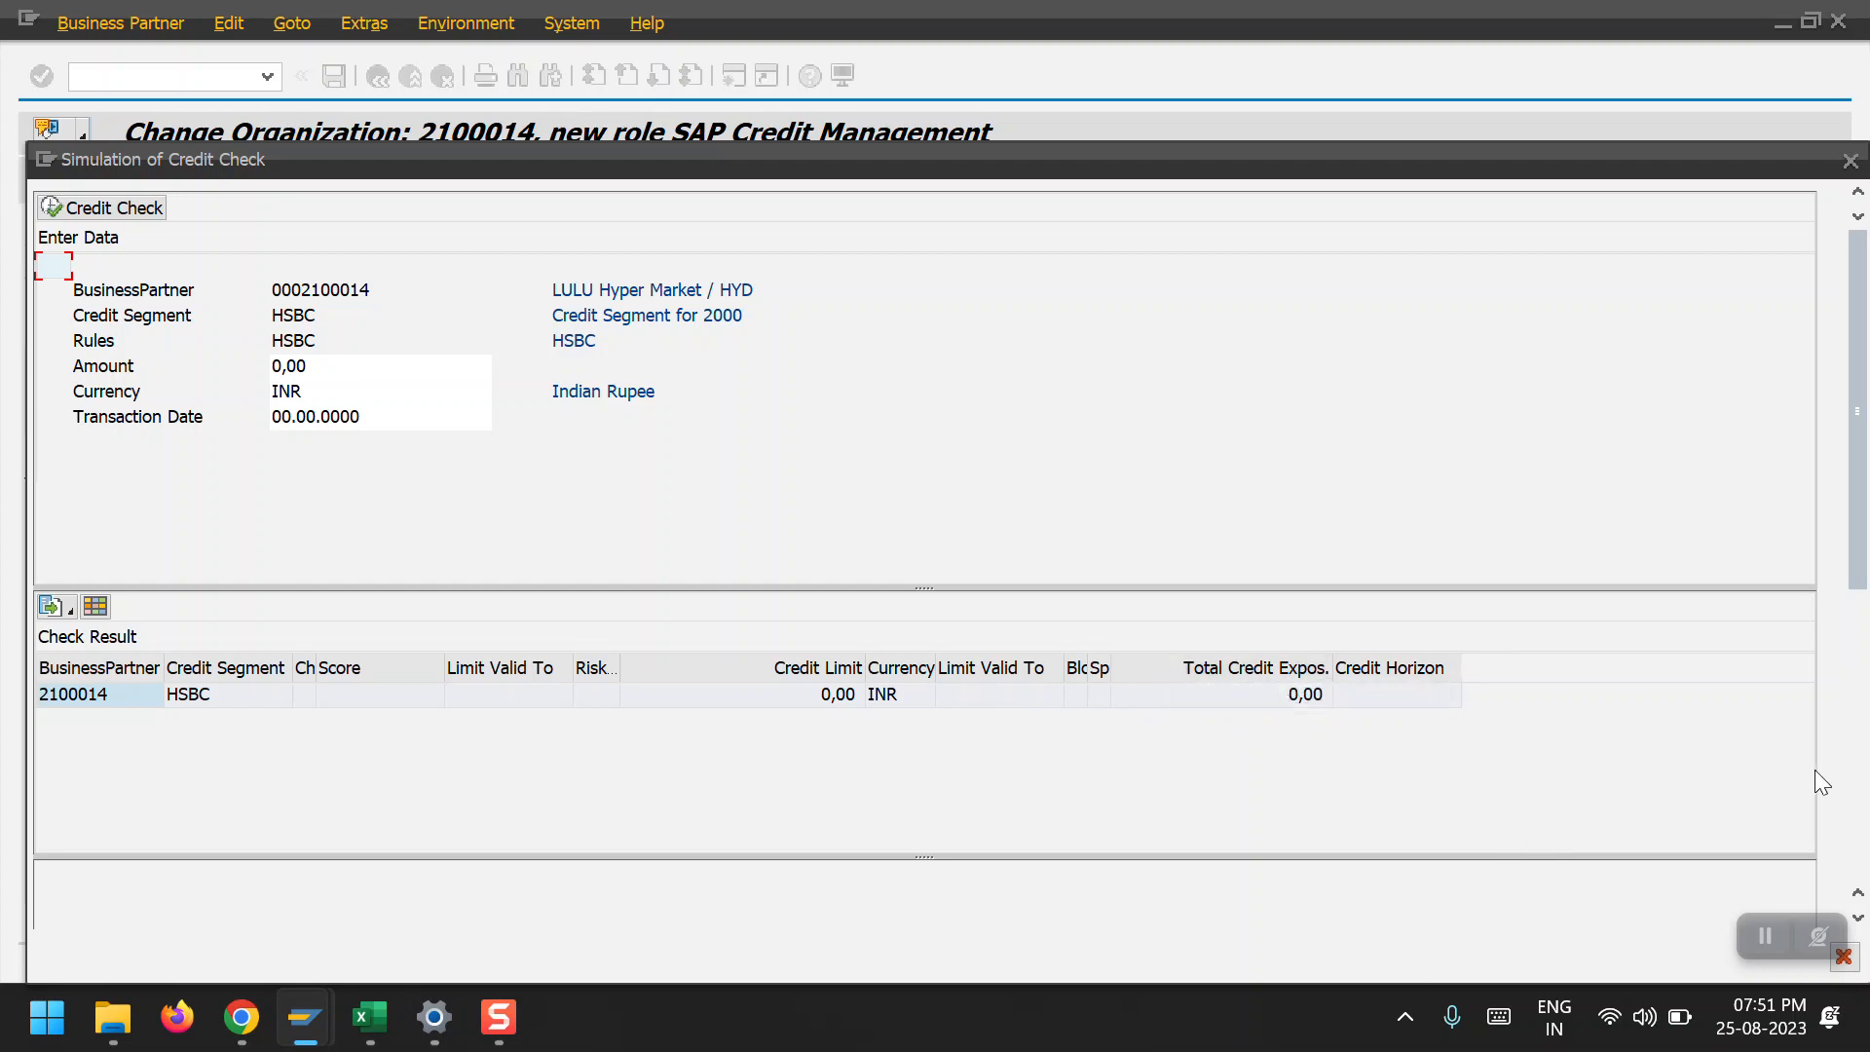
{"action": "left_click", "coordinate": [1844, 957]}
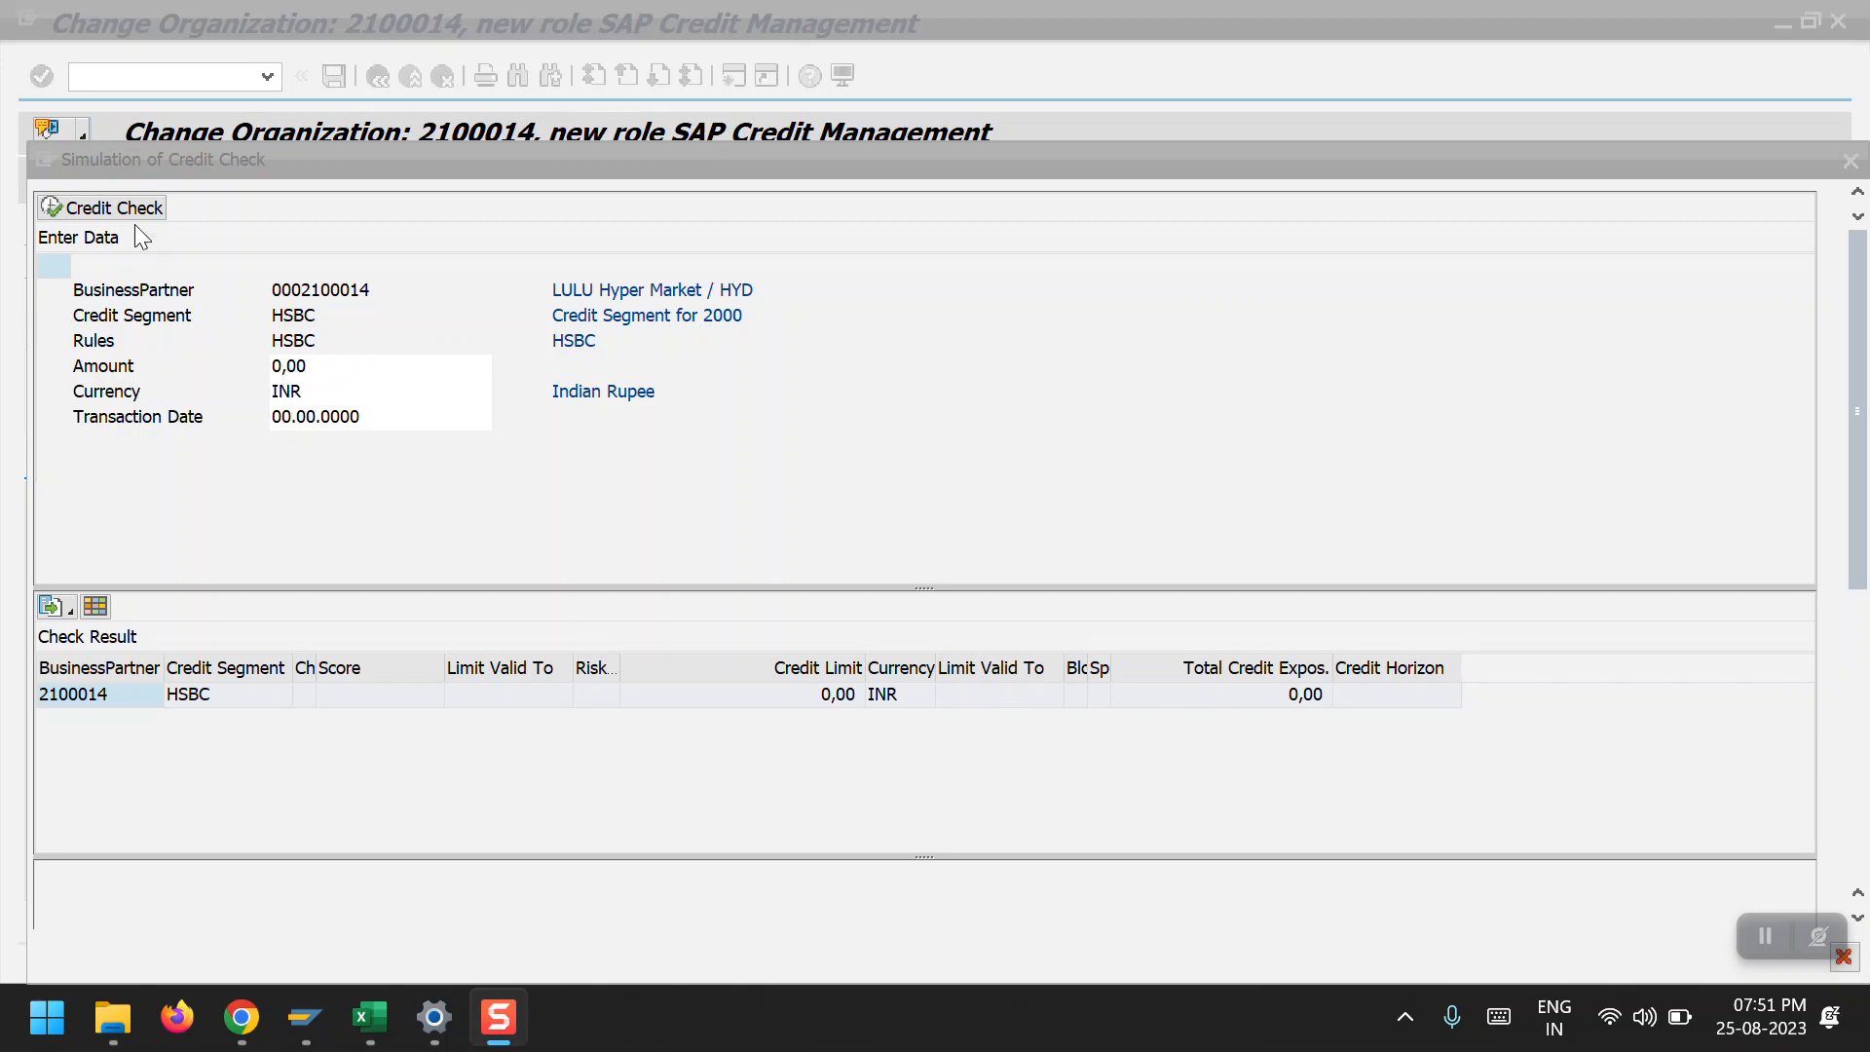
{"action": "left_click", "coordinate": [1400, 173]}
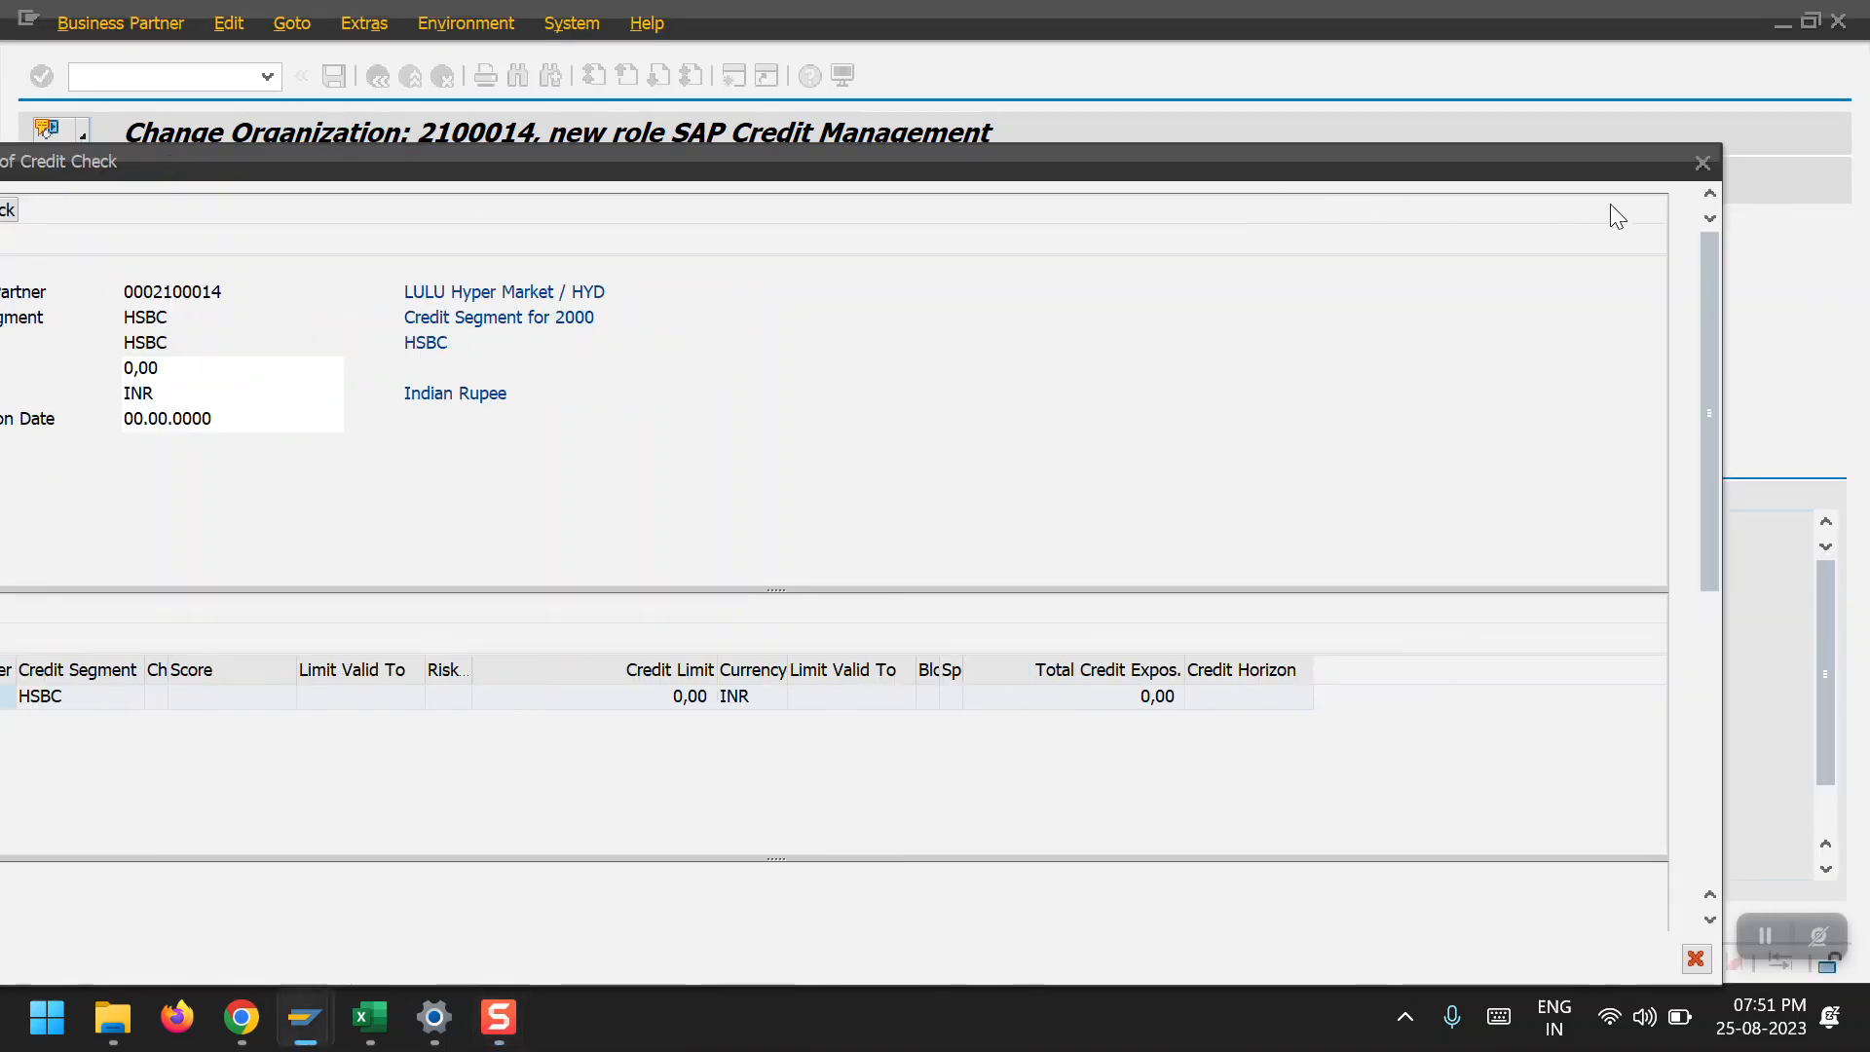
{"action": "left_click", "coordinate": [1702, 165]}
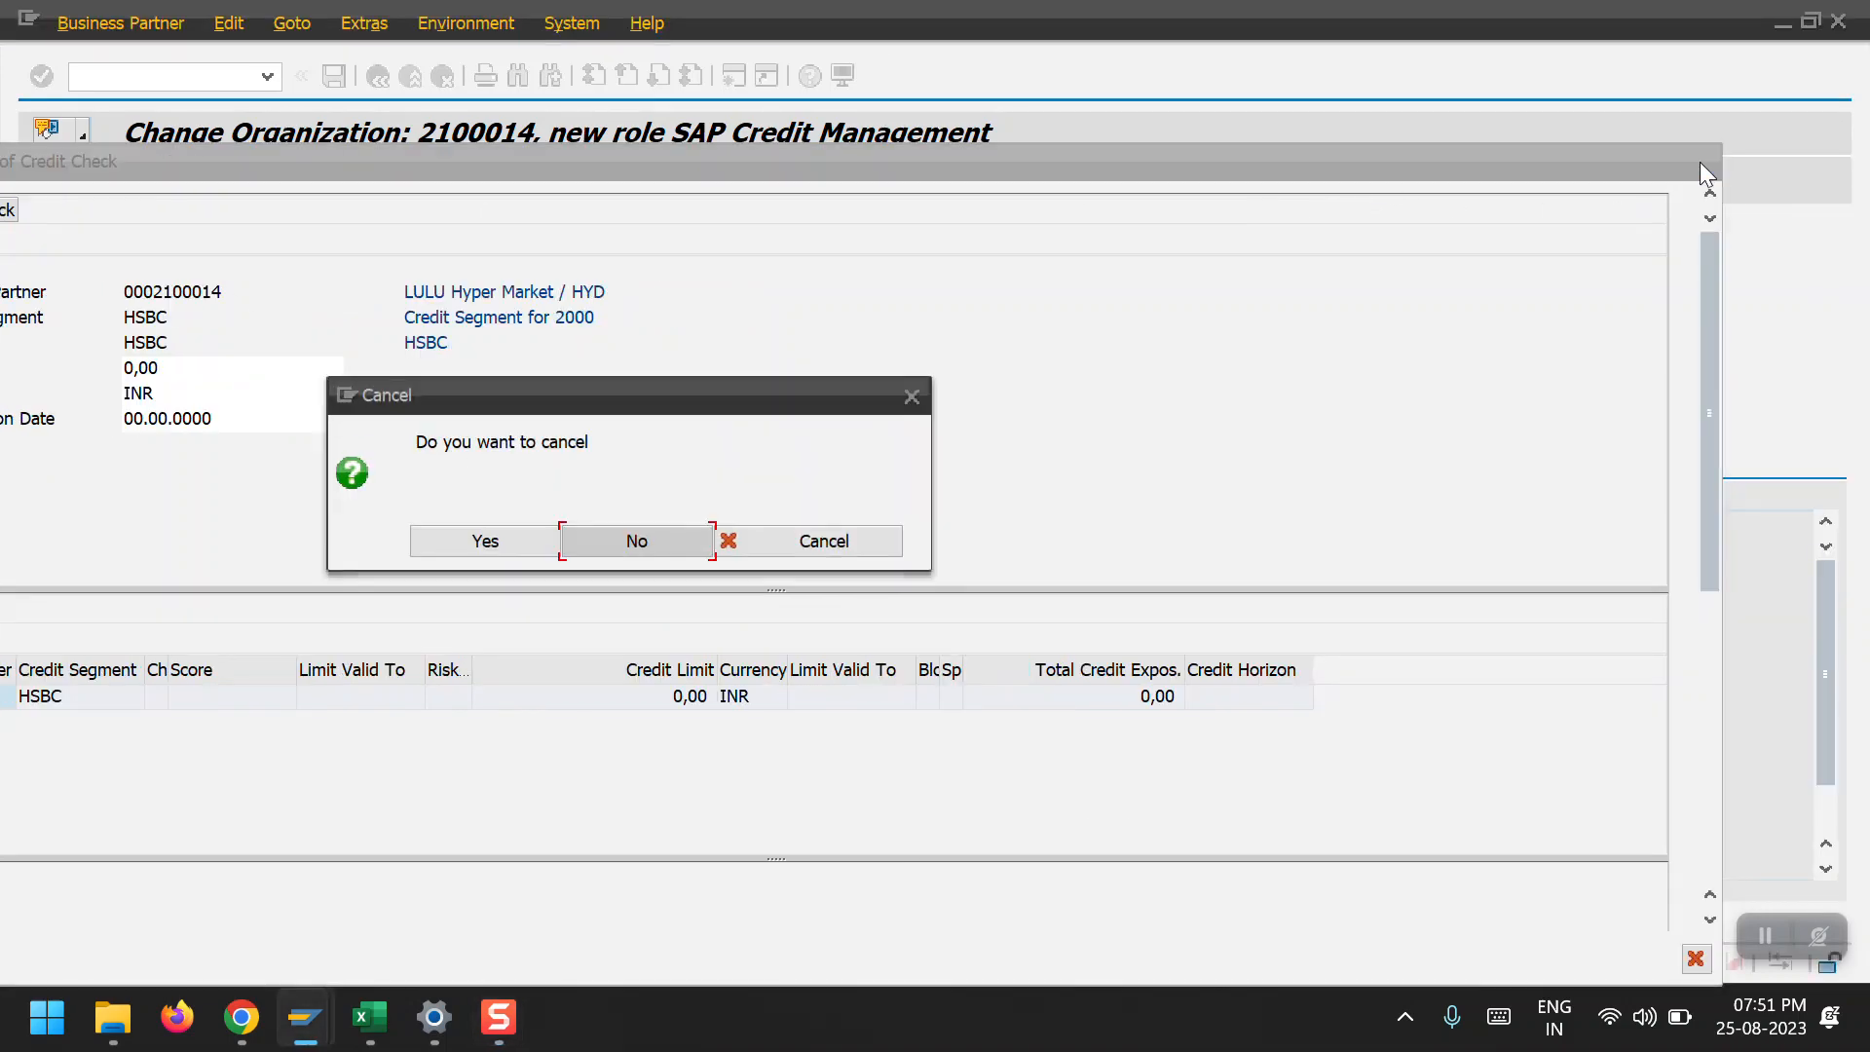
{"action": "left_click", "coordinate": [482, 540]}
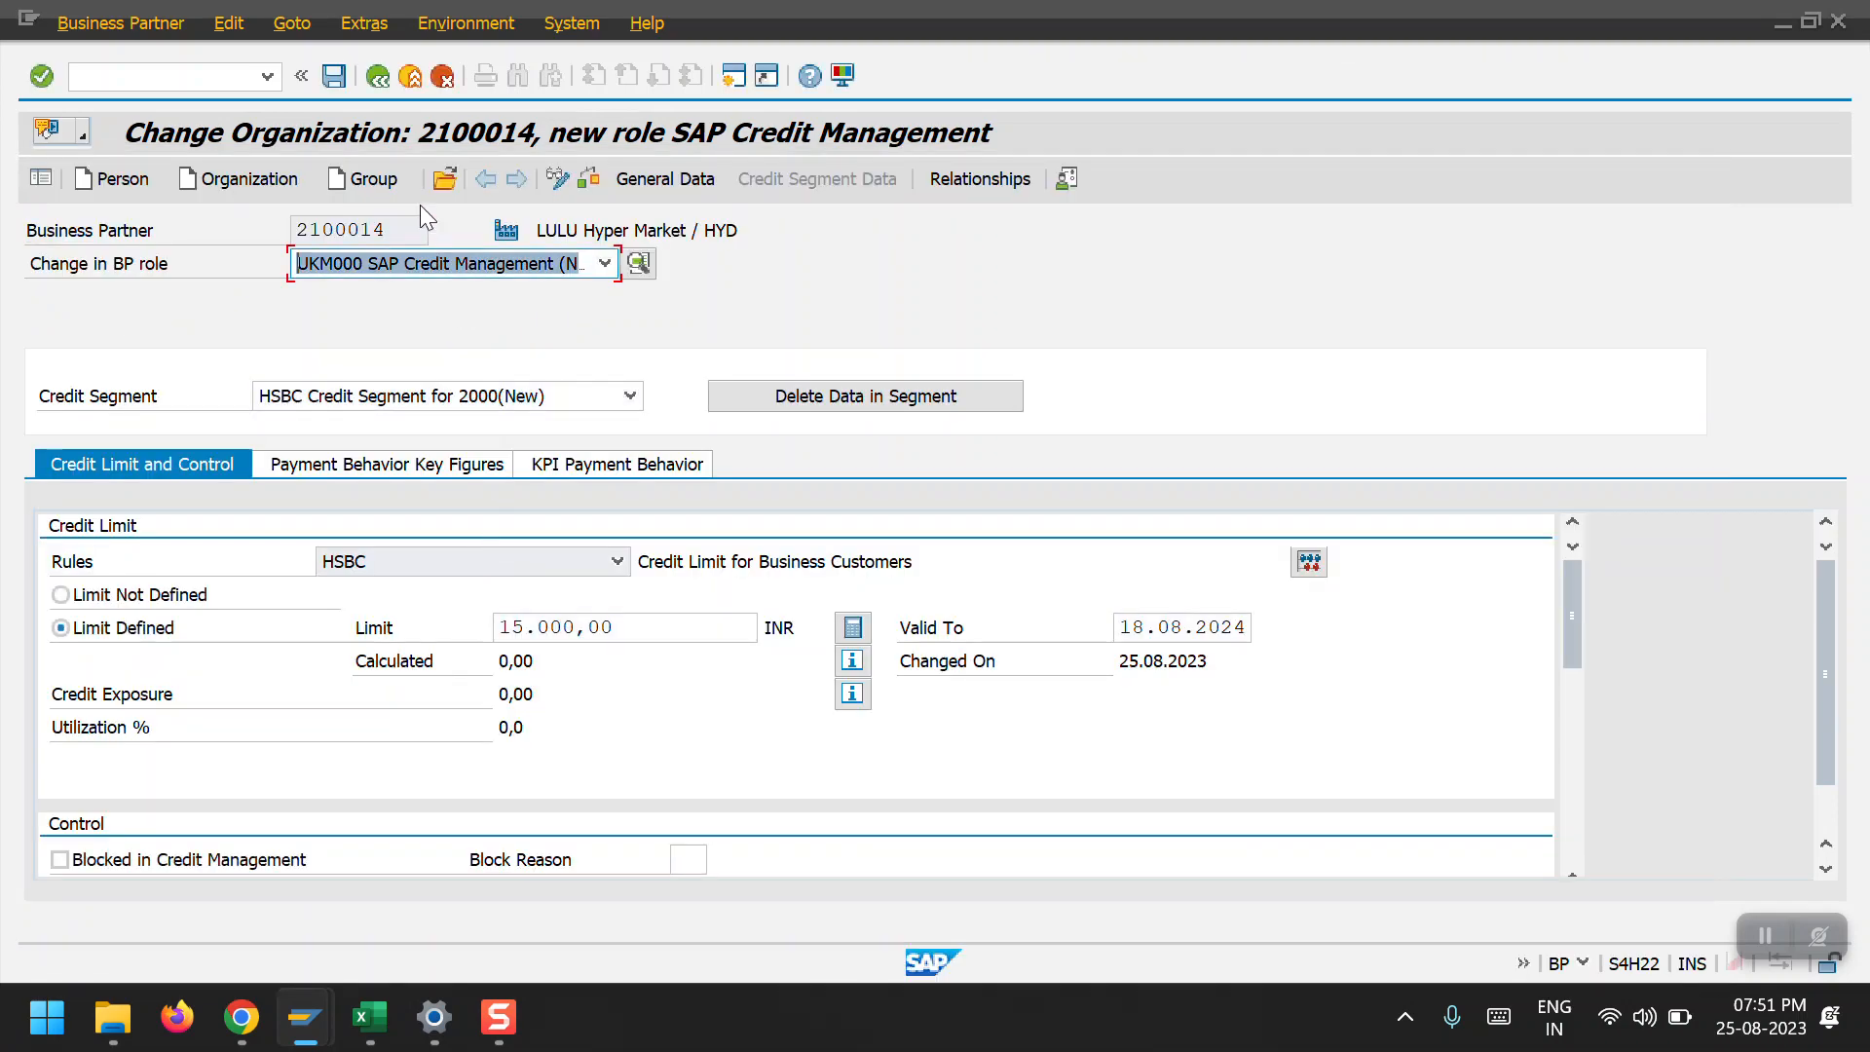
{"action": "left_click", "coordinate": [333, 76]}
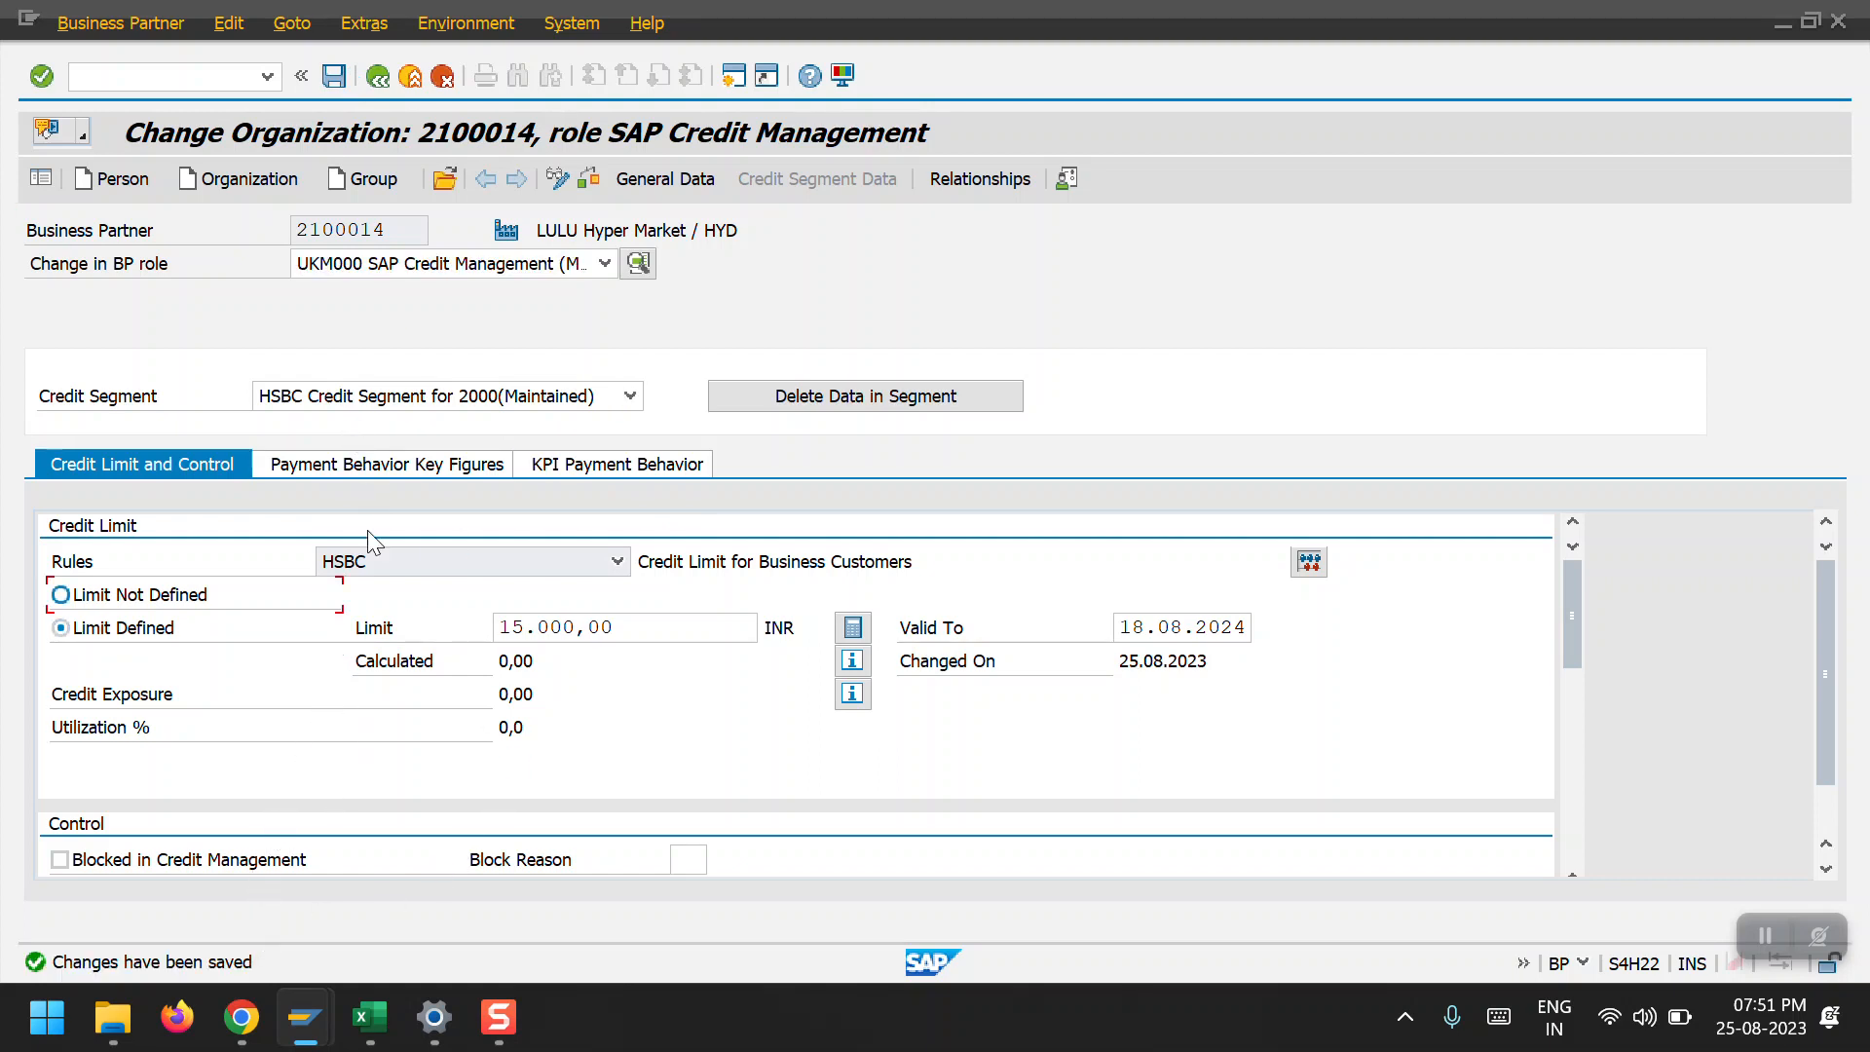
Run transaction FBL5N to list the open items of the customer account in company code 2000.
{"action": "key", "text": "F3"}
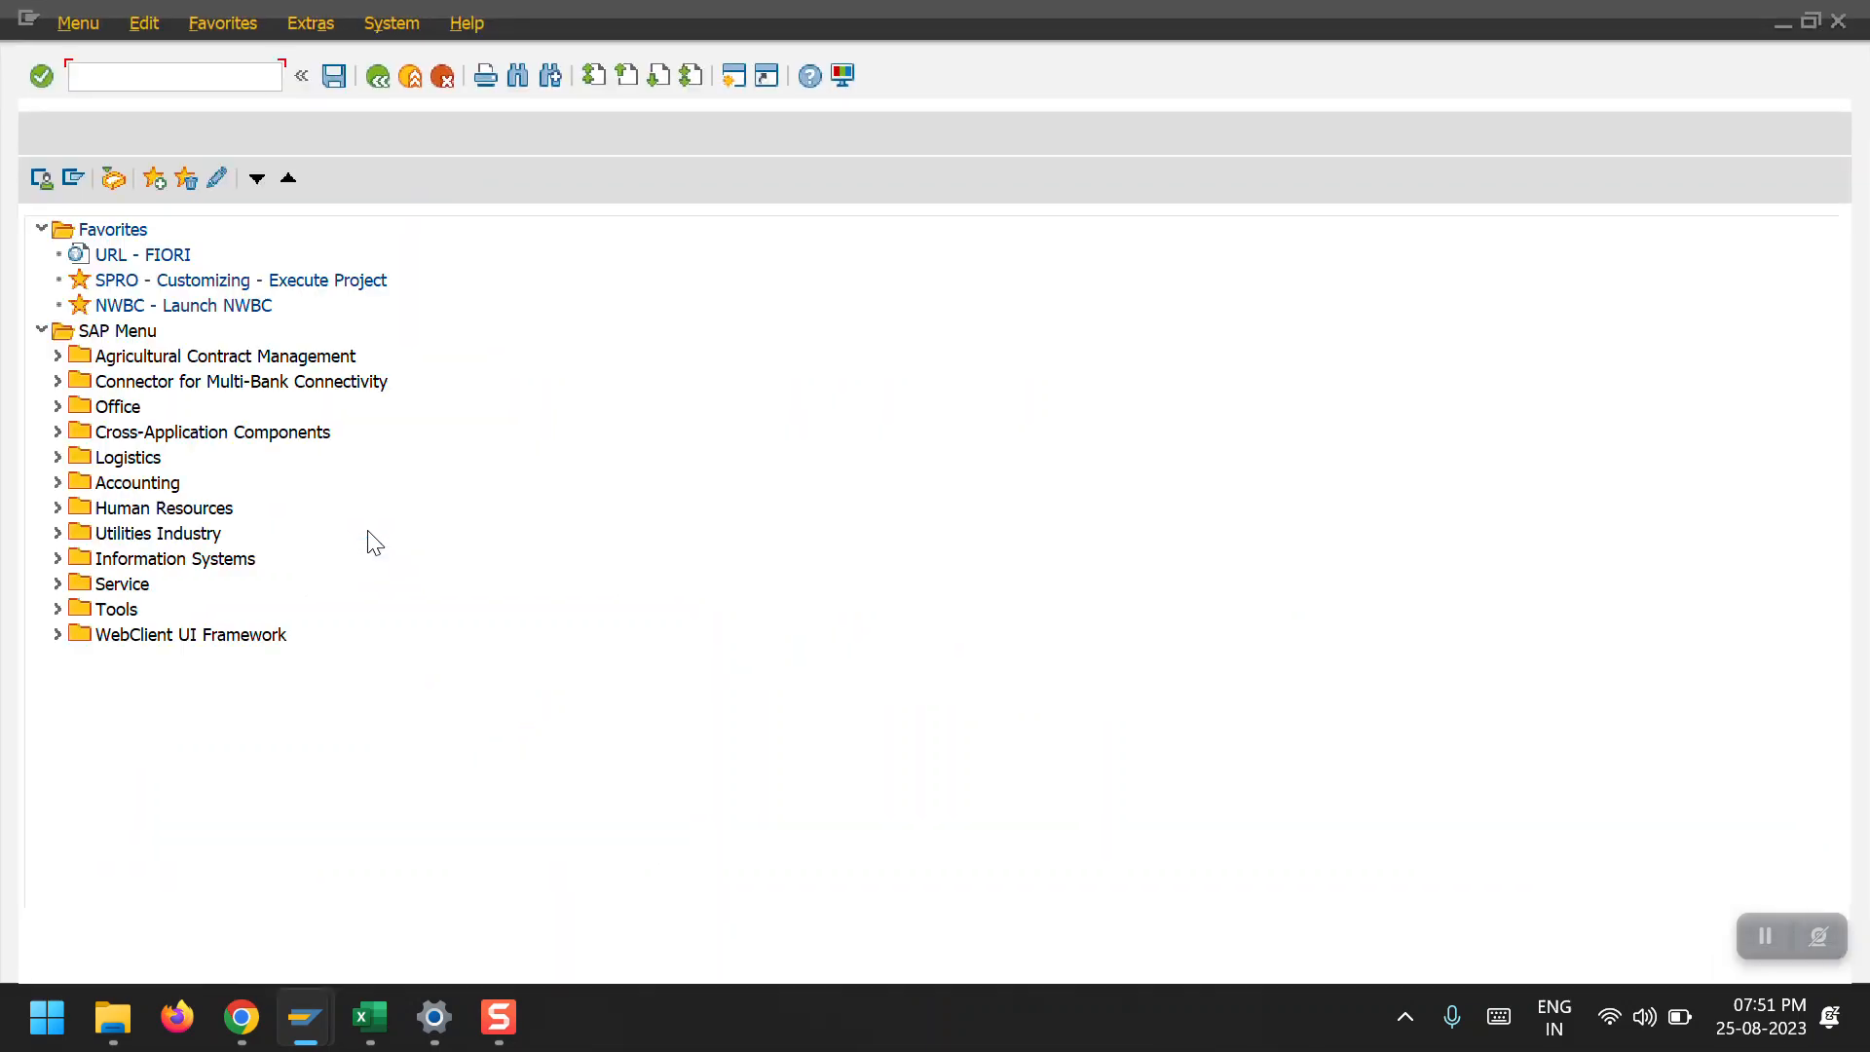
{"action": "type", "text": "fbl5n"}
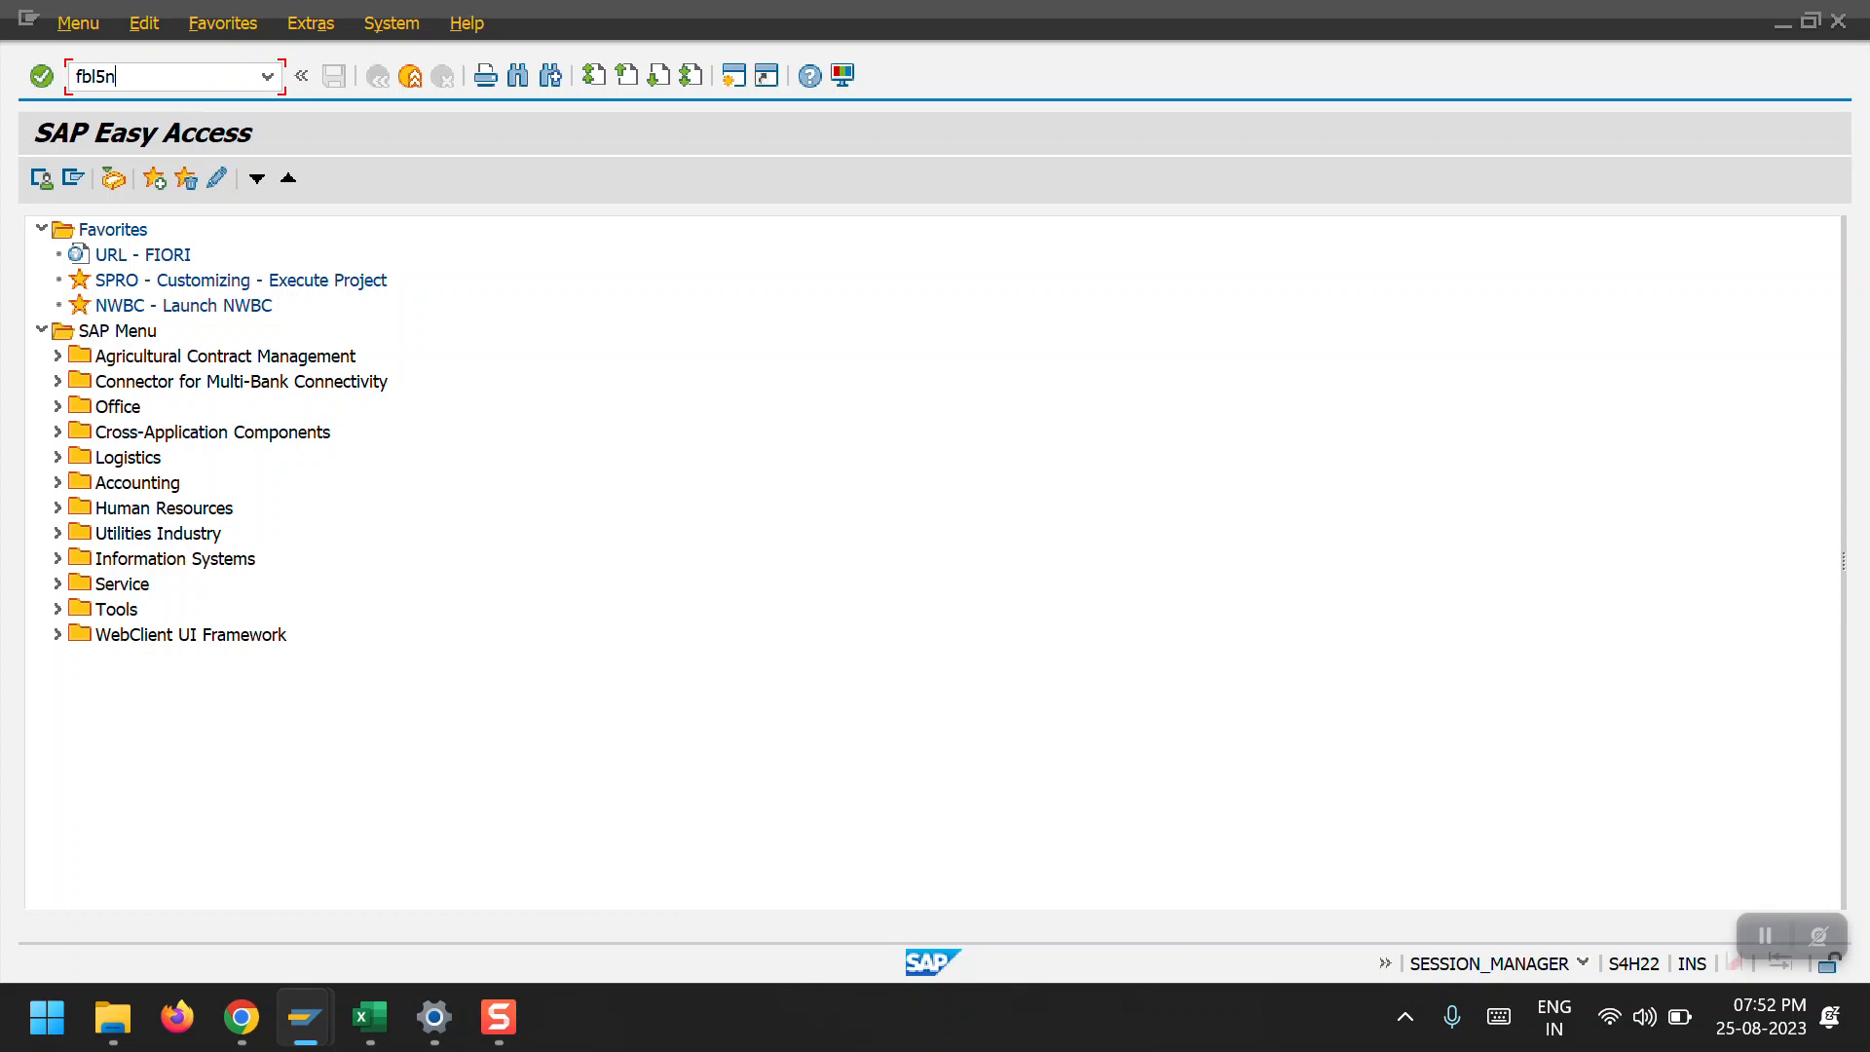
{"action": "key", "text": "Return"}
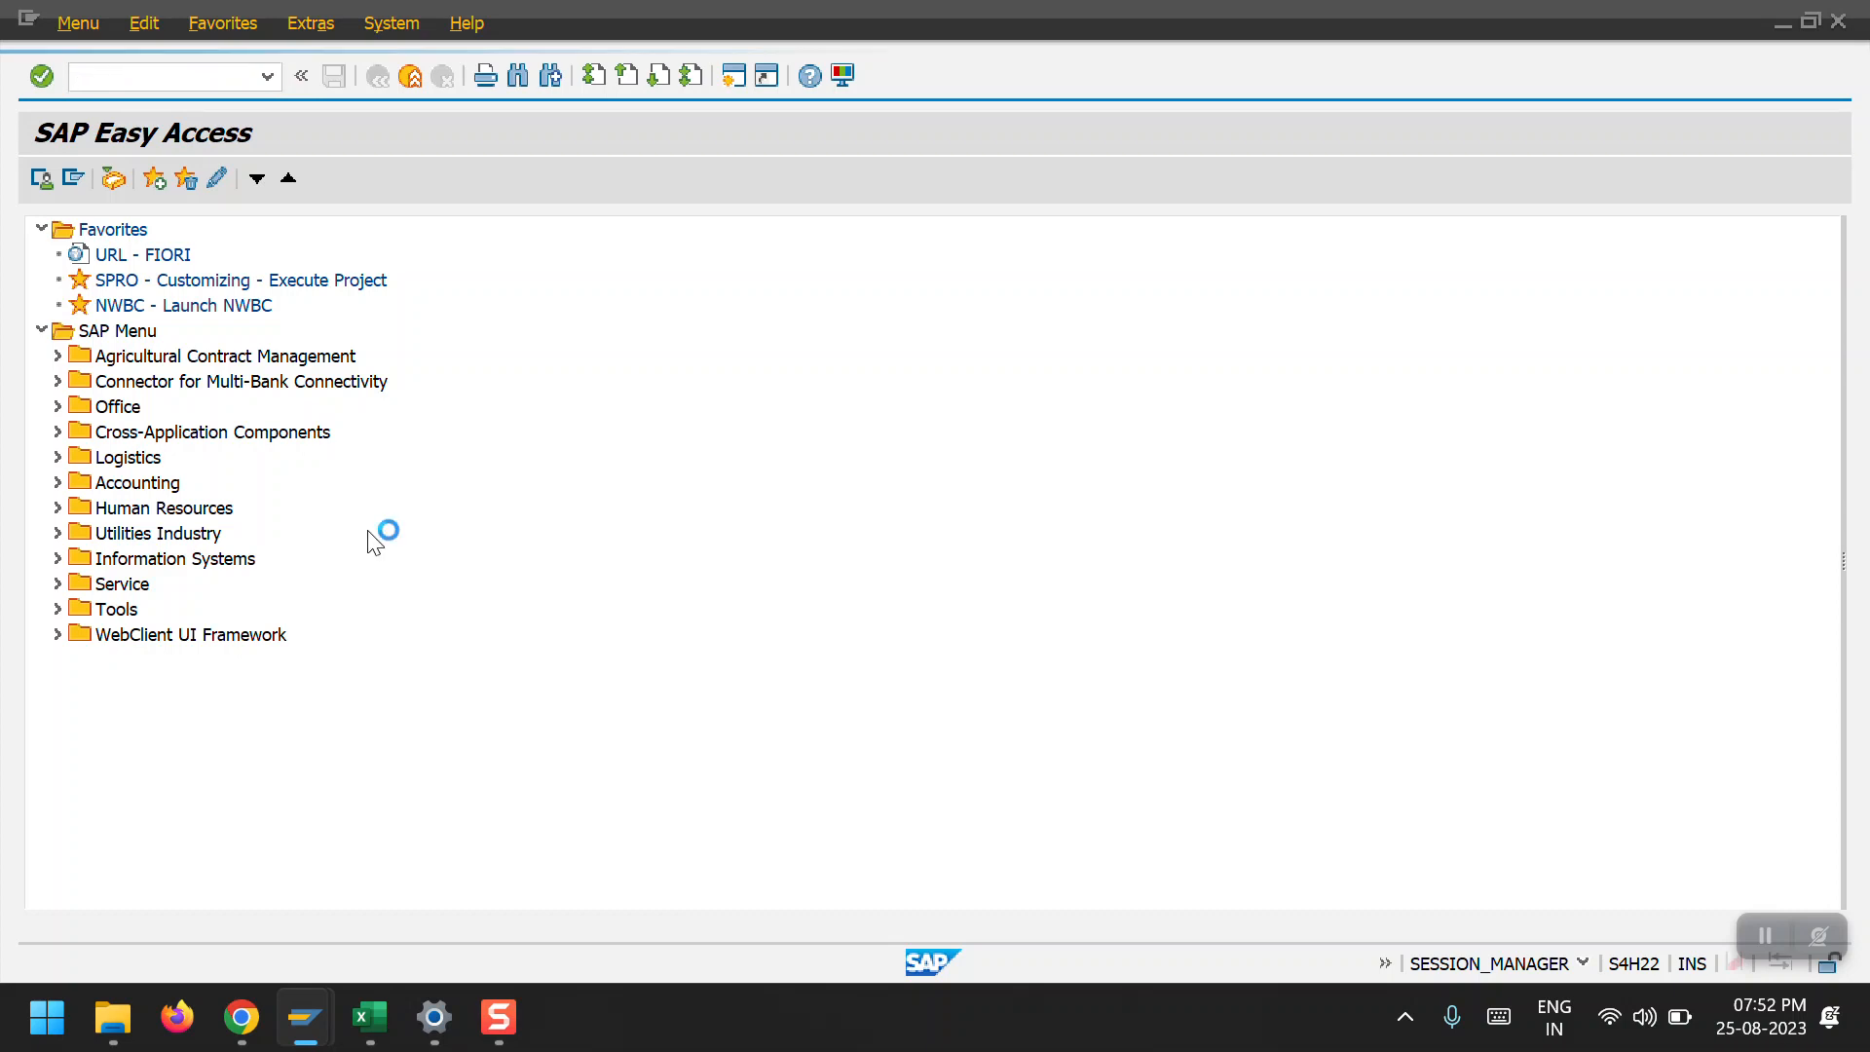
{"action": "type", "text": "2100009"}
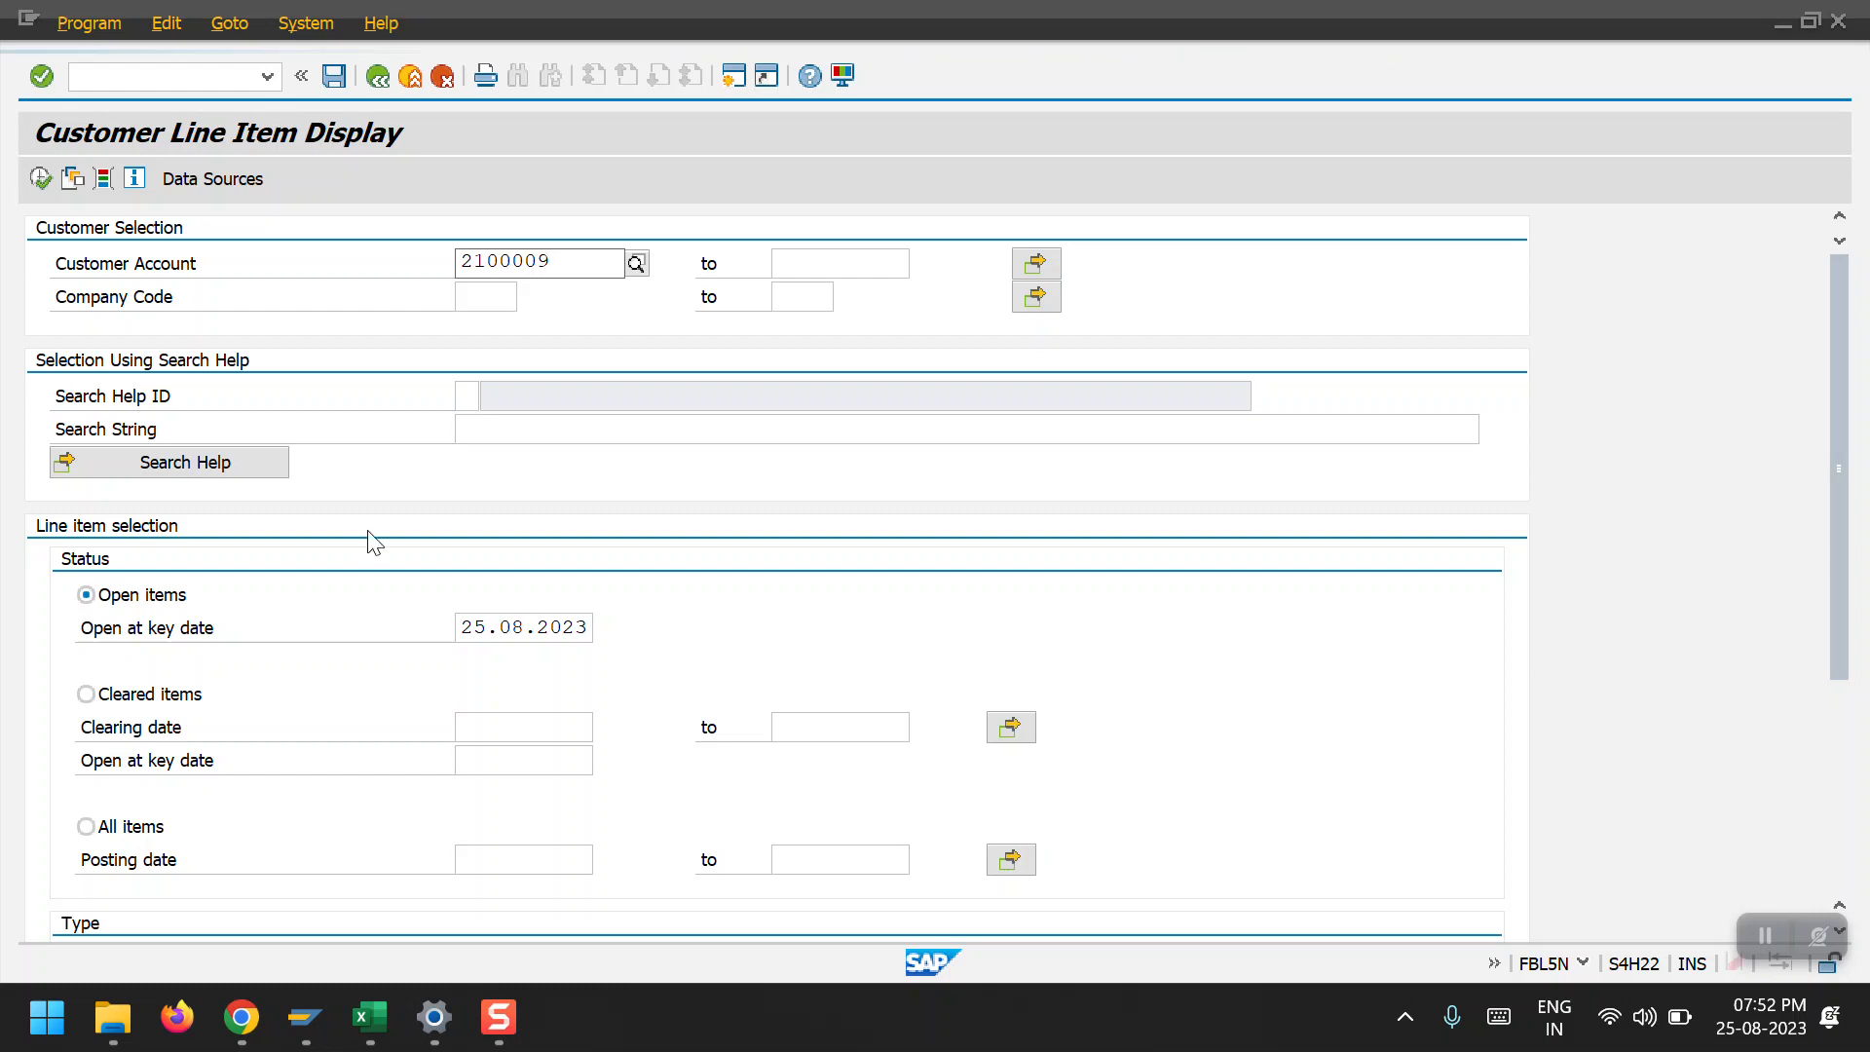
{"action": "key", "text": "Tab"}
{"action": "type", "text": "2000"}
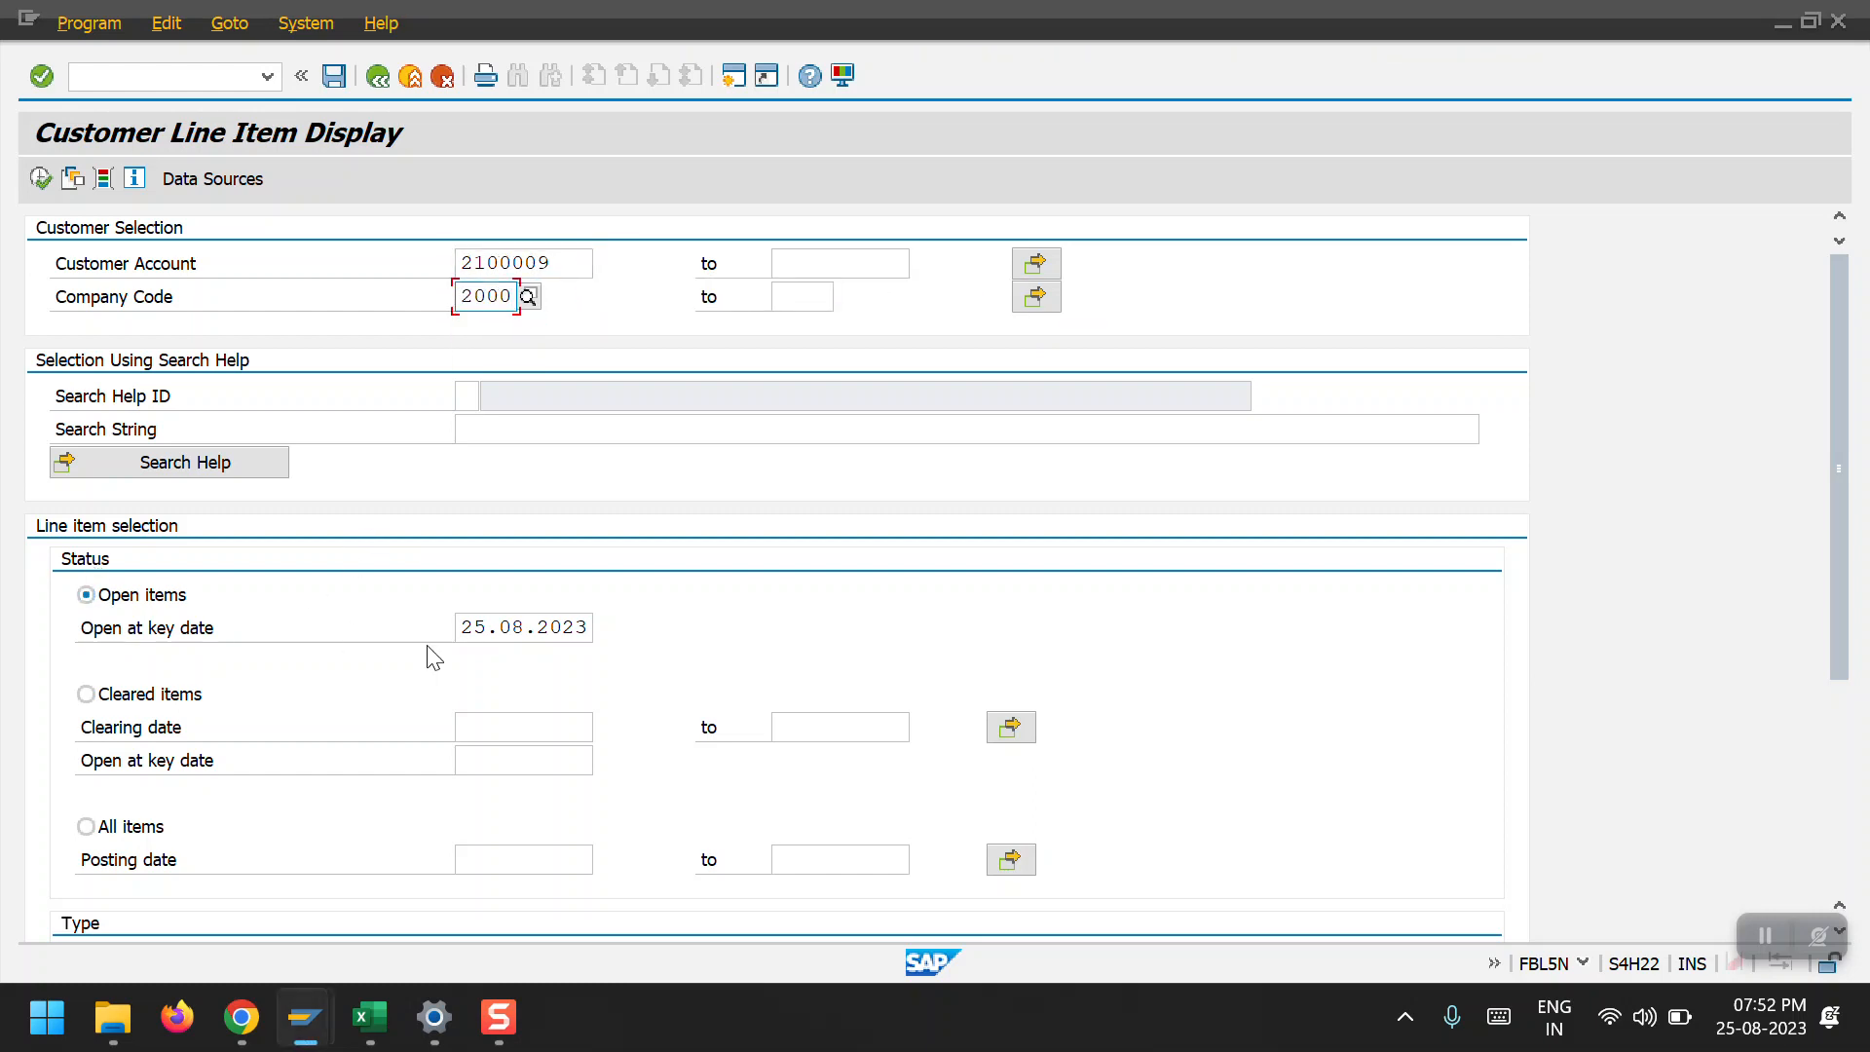
{"action": "left_click", "coordinate": [41, 179]}
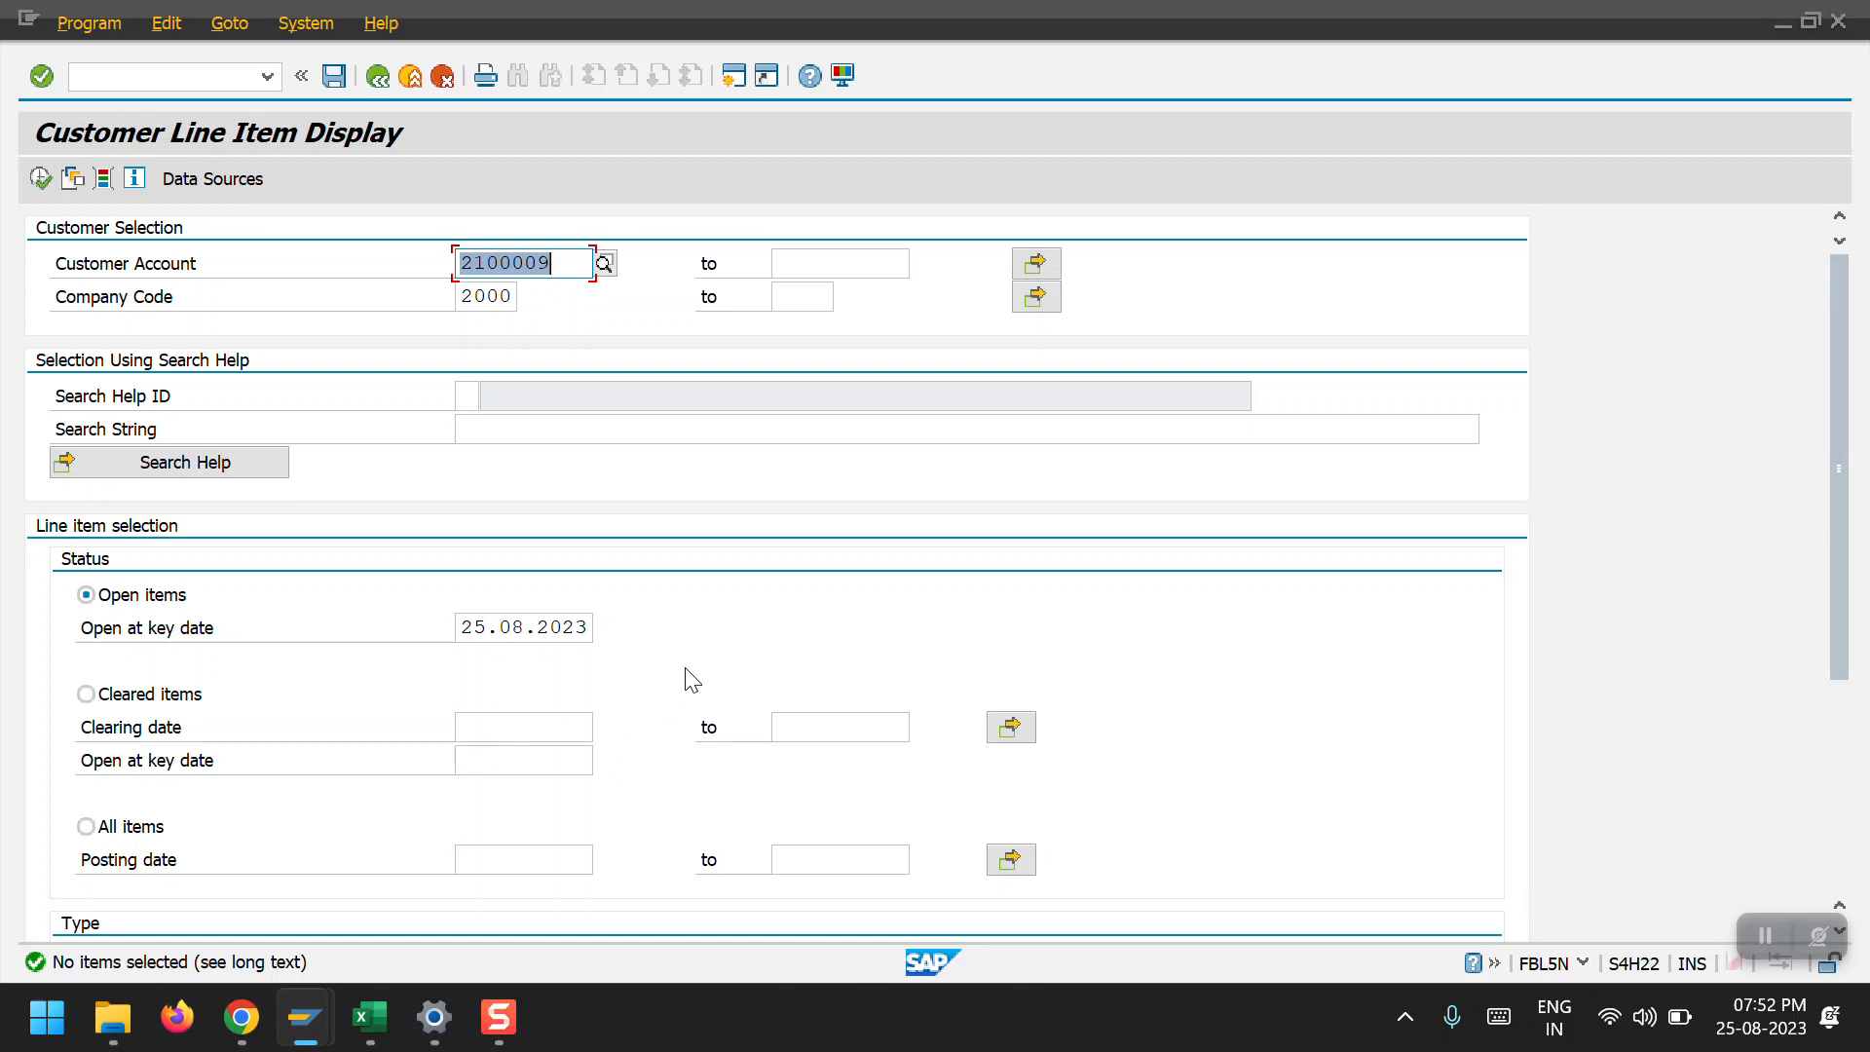
Check the credit limit data in the business partner session, and rerun the customer's open item list before leaving the report.
{"action": "key", "text": "alt+Tab"}
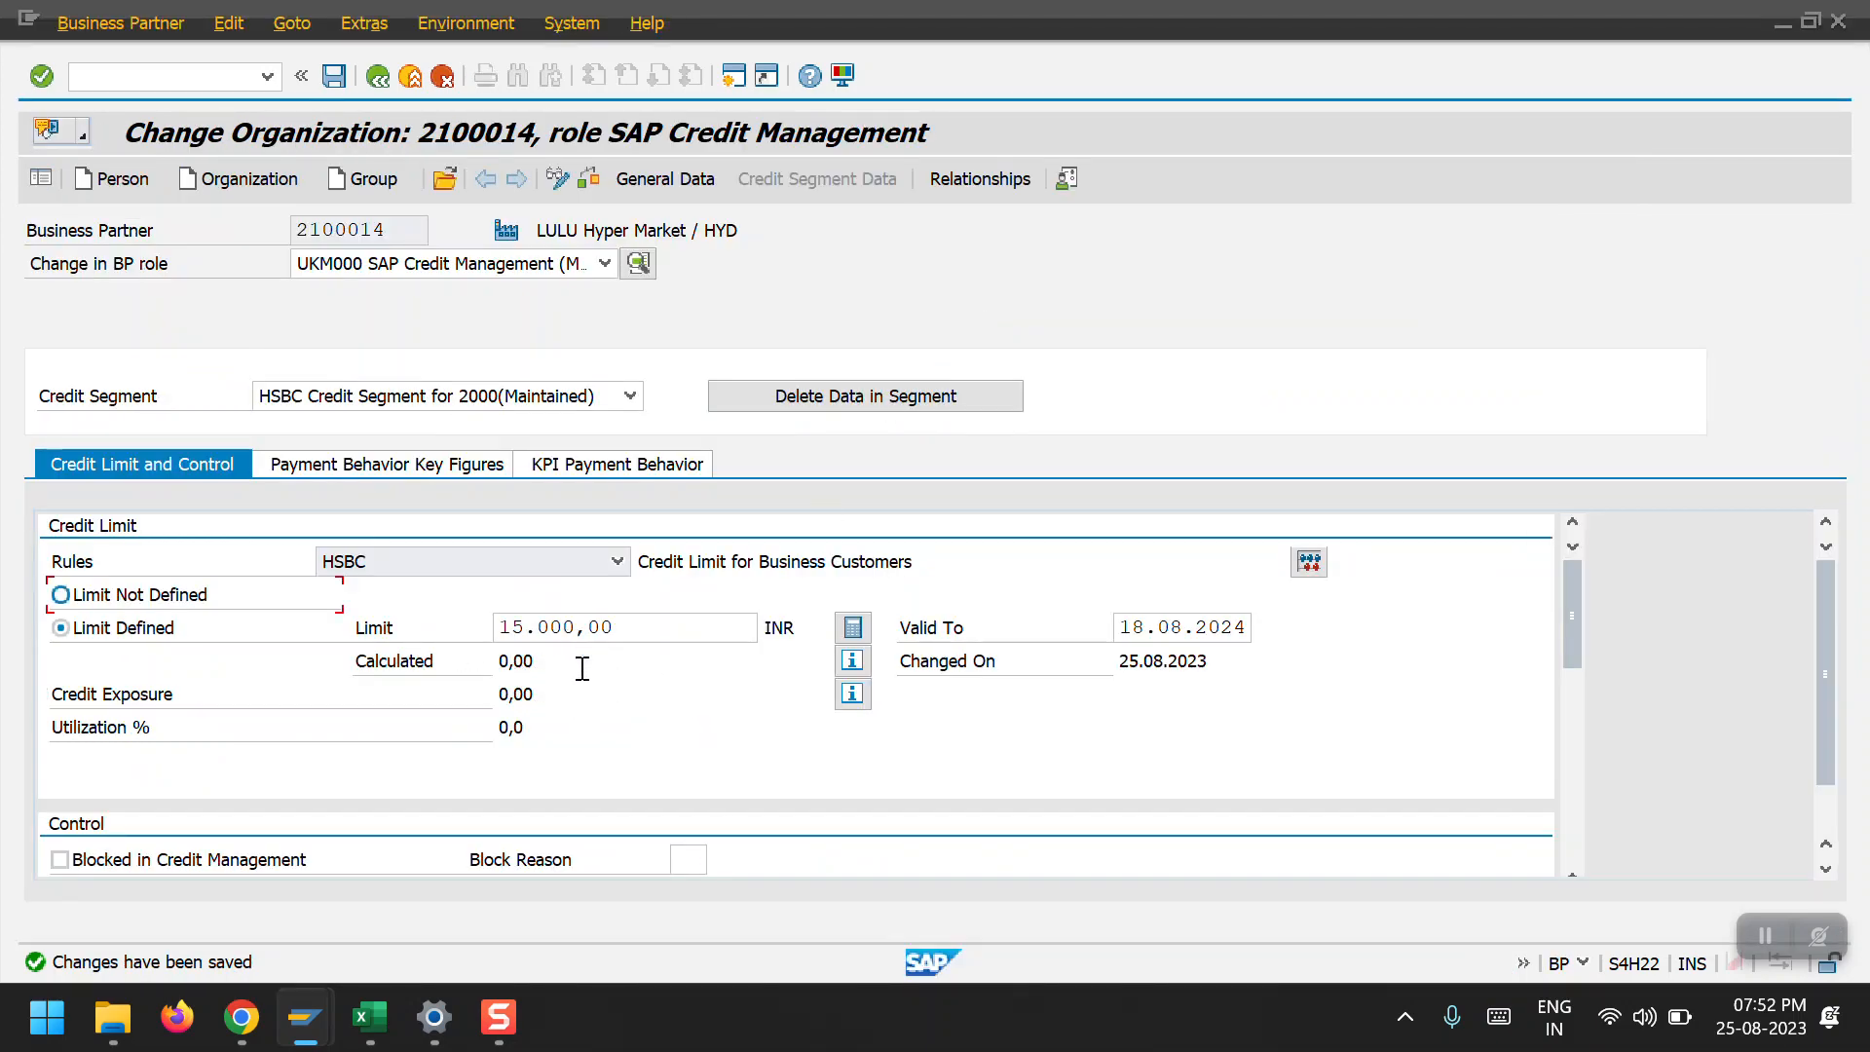
{"action": "key", "text": "alt+Tab"}
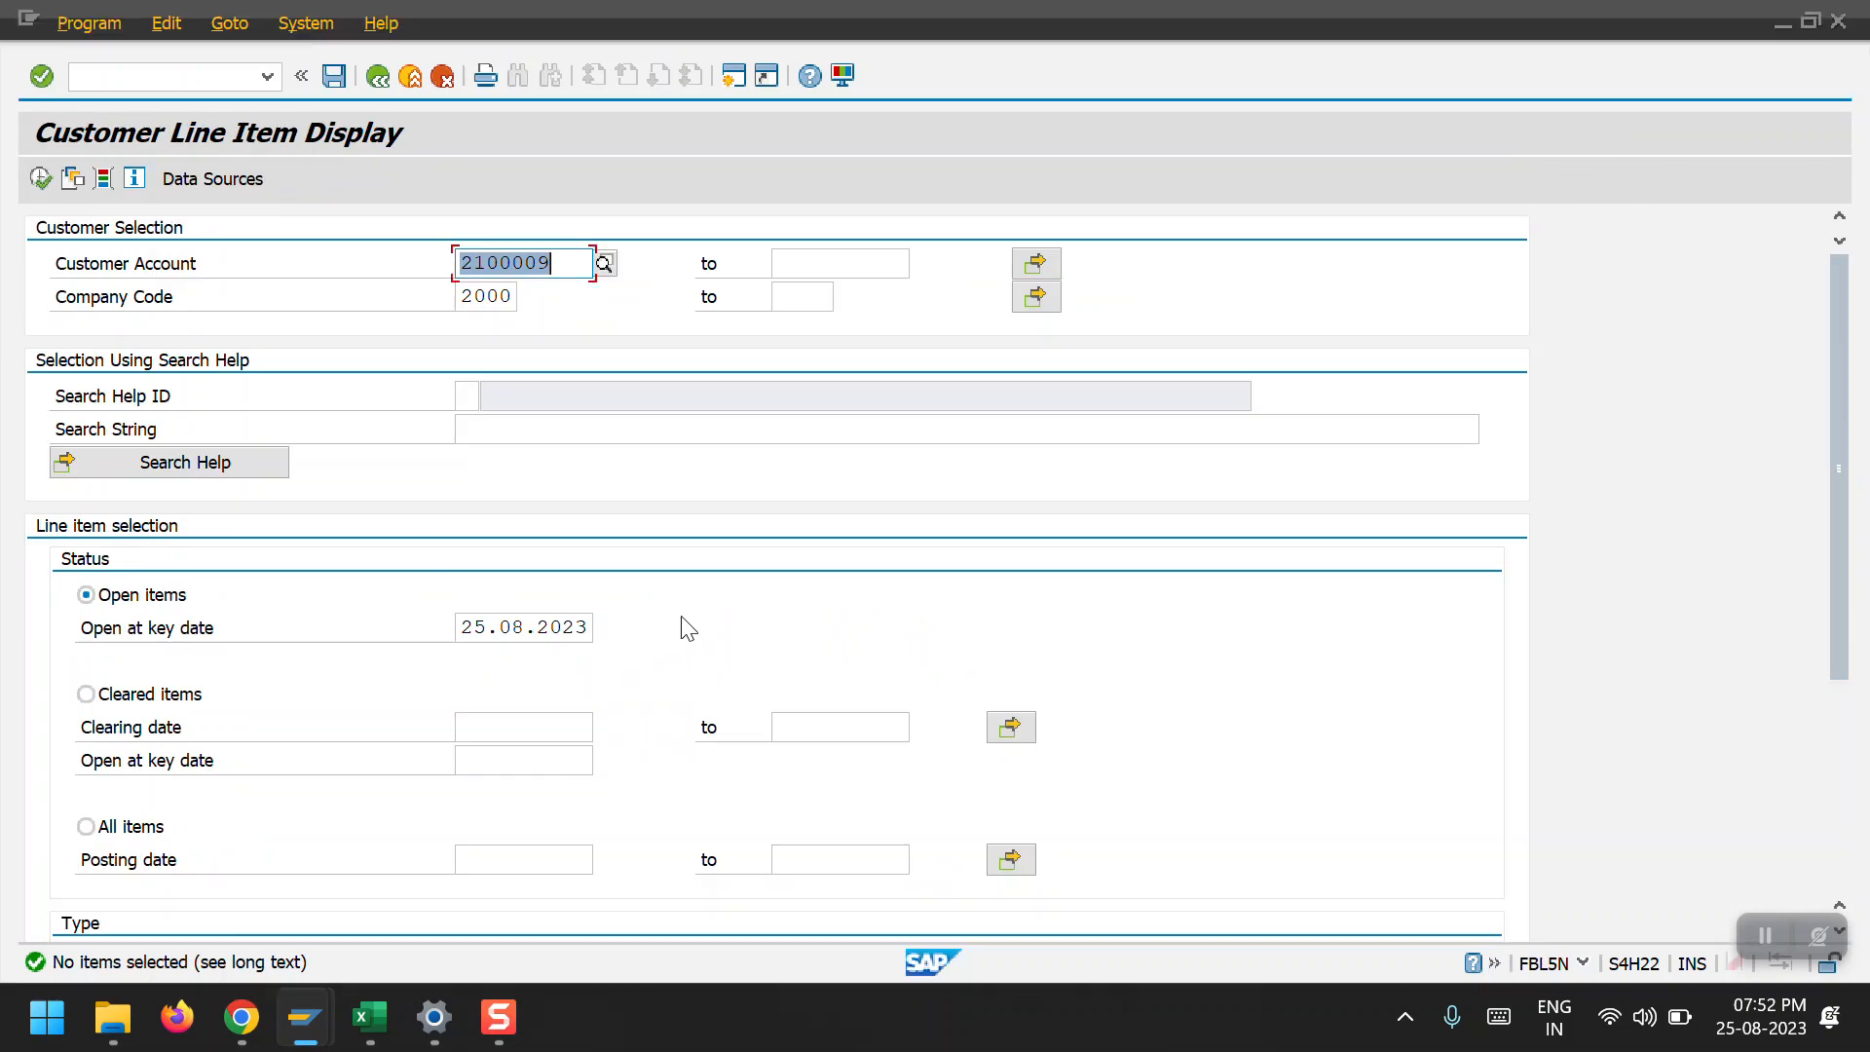
{"action": "key", "text": "F8"}
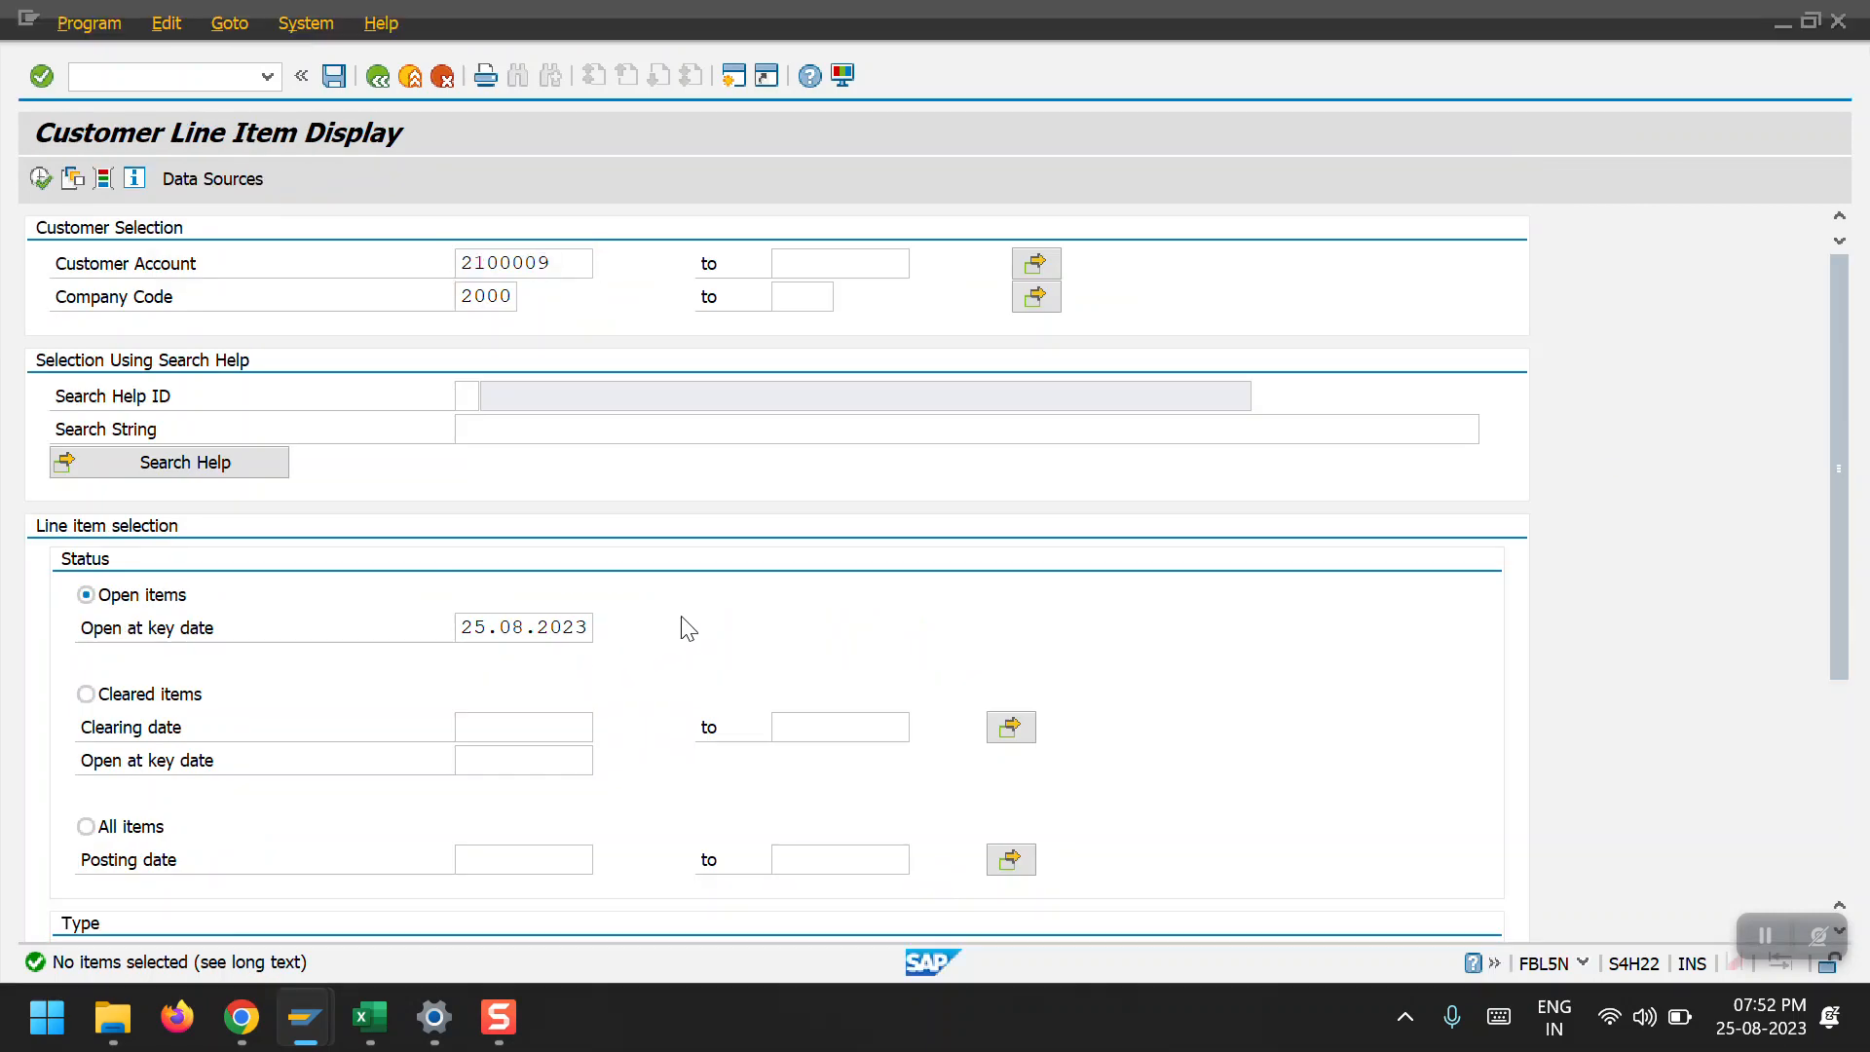
{"action": "key", "text": "F3"}
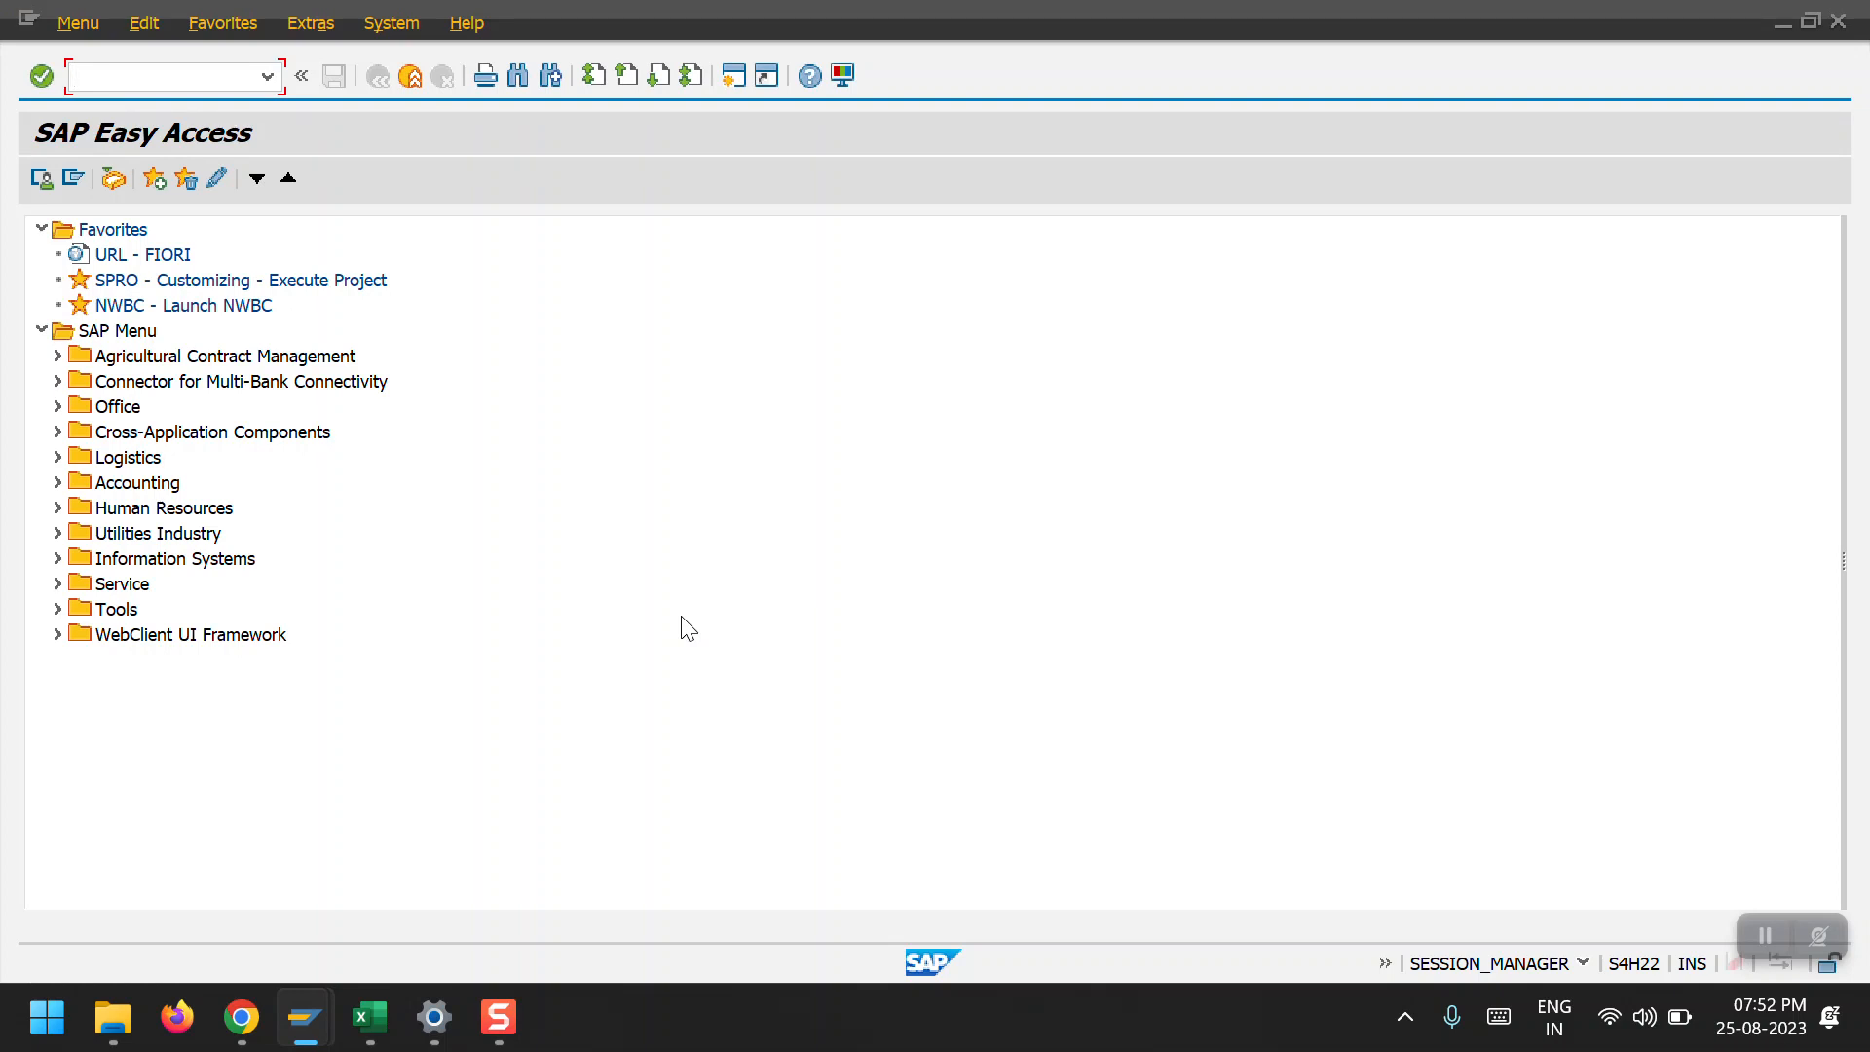
Start a customer invoice with transaction FB70 and enter the customer number.
{"action": "type", "text": "fb"}
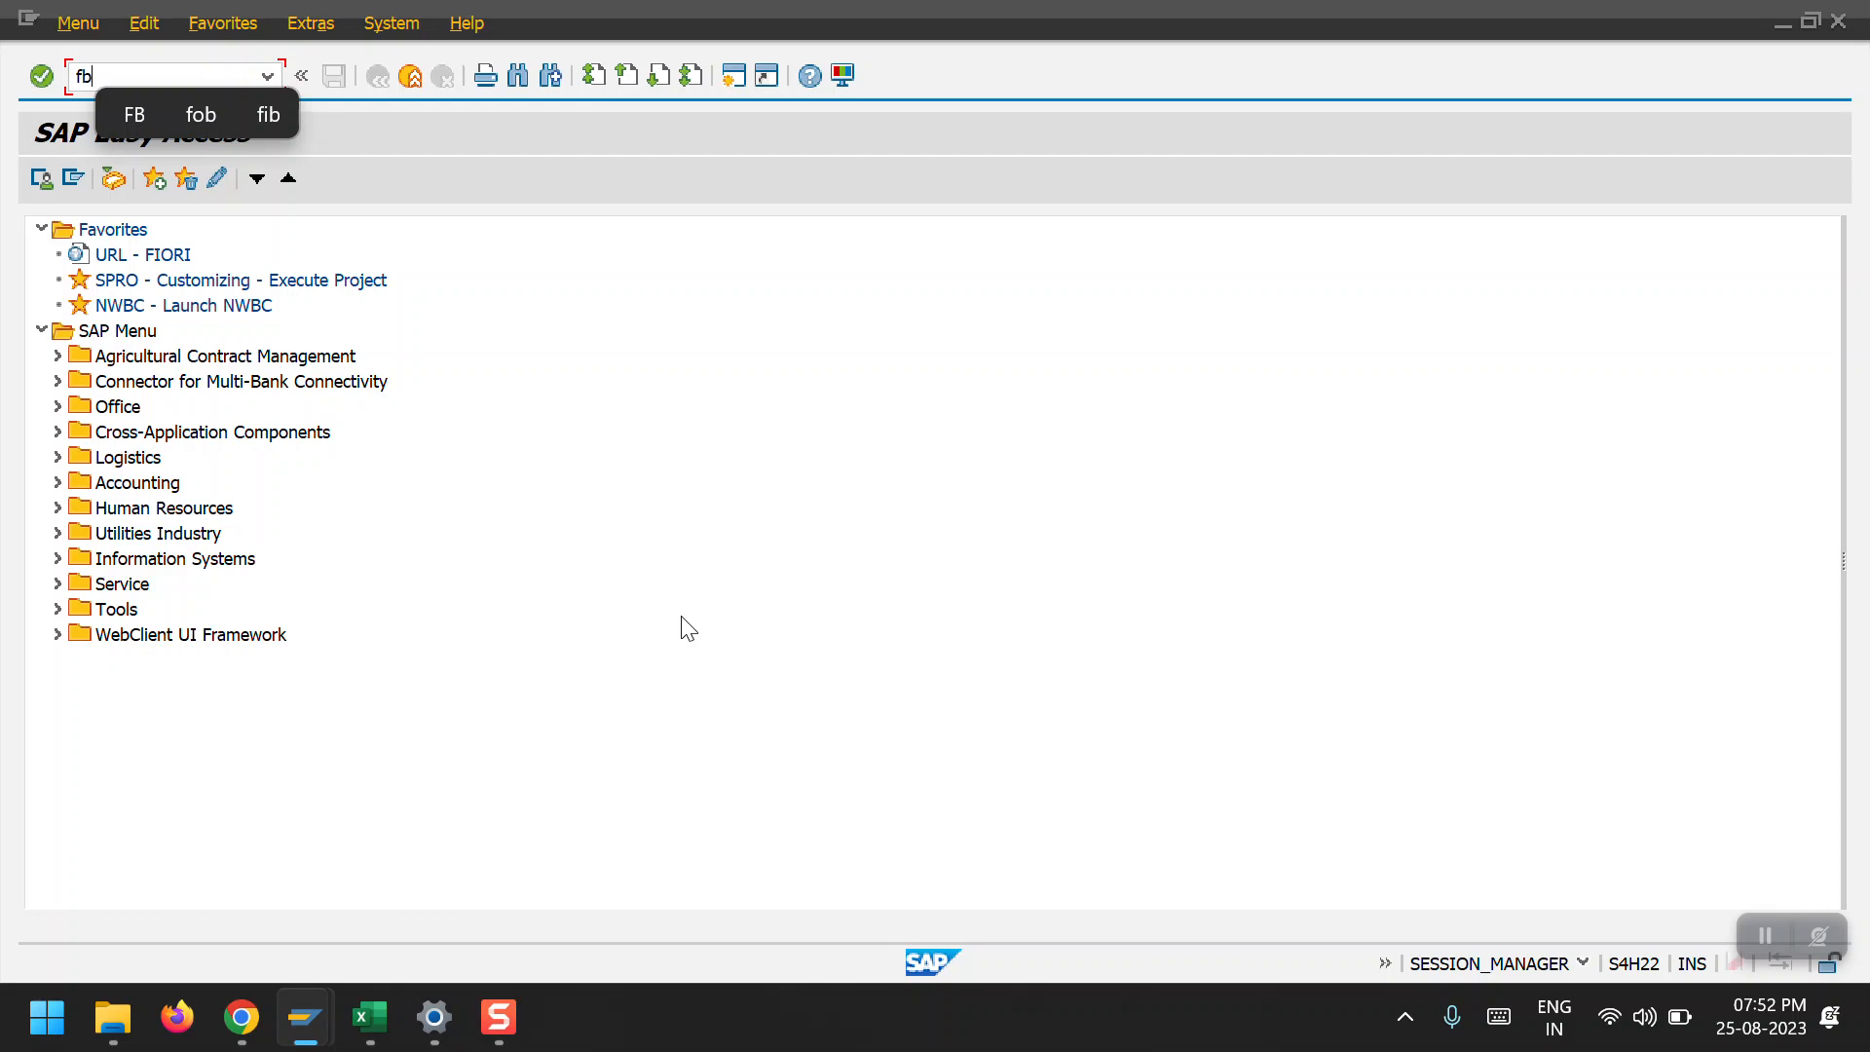
{"action": "type", "text": "0"}
{"action": "key", "text": "Return"}
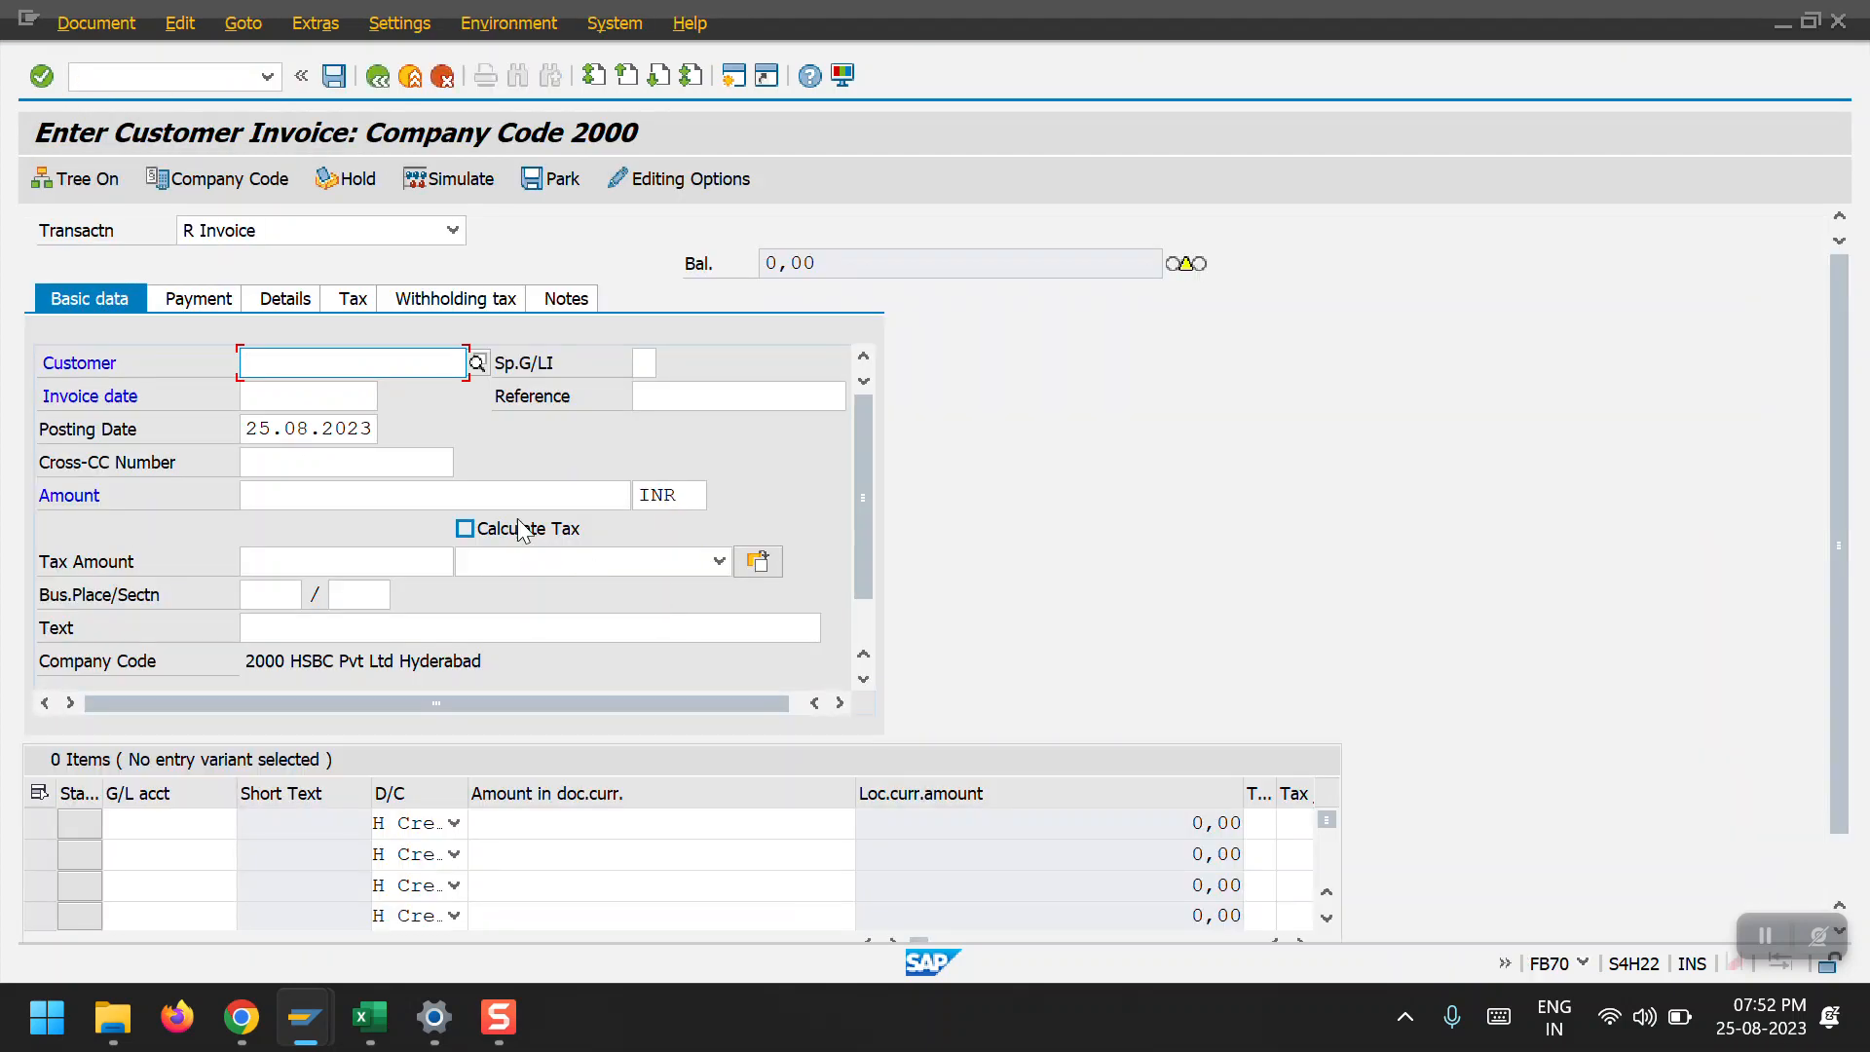
{"action": "type", "text": "2100"}
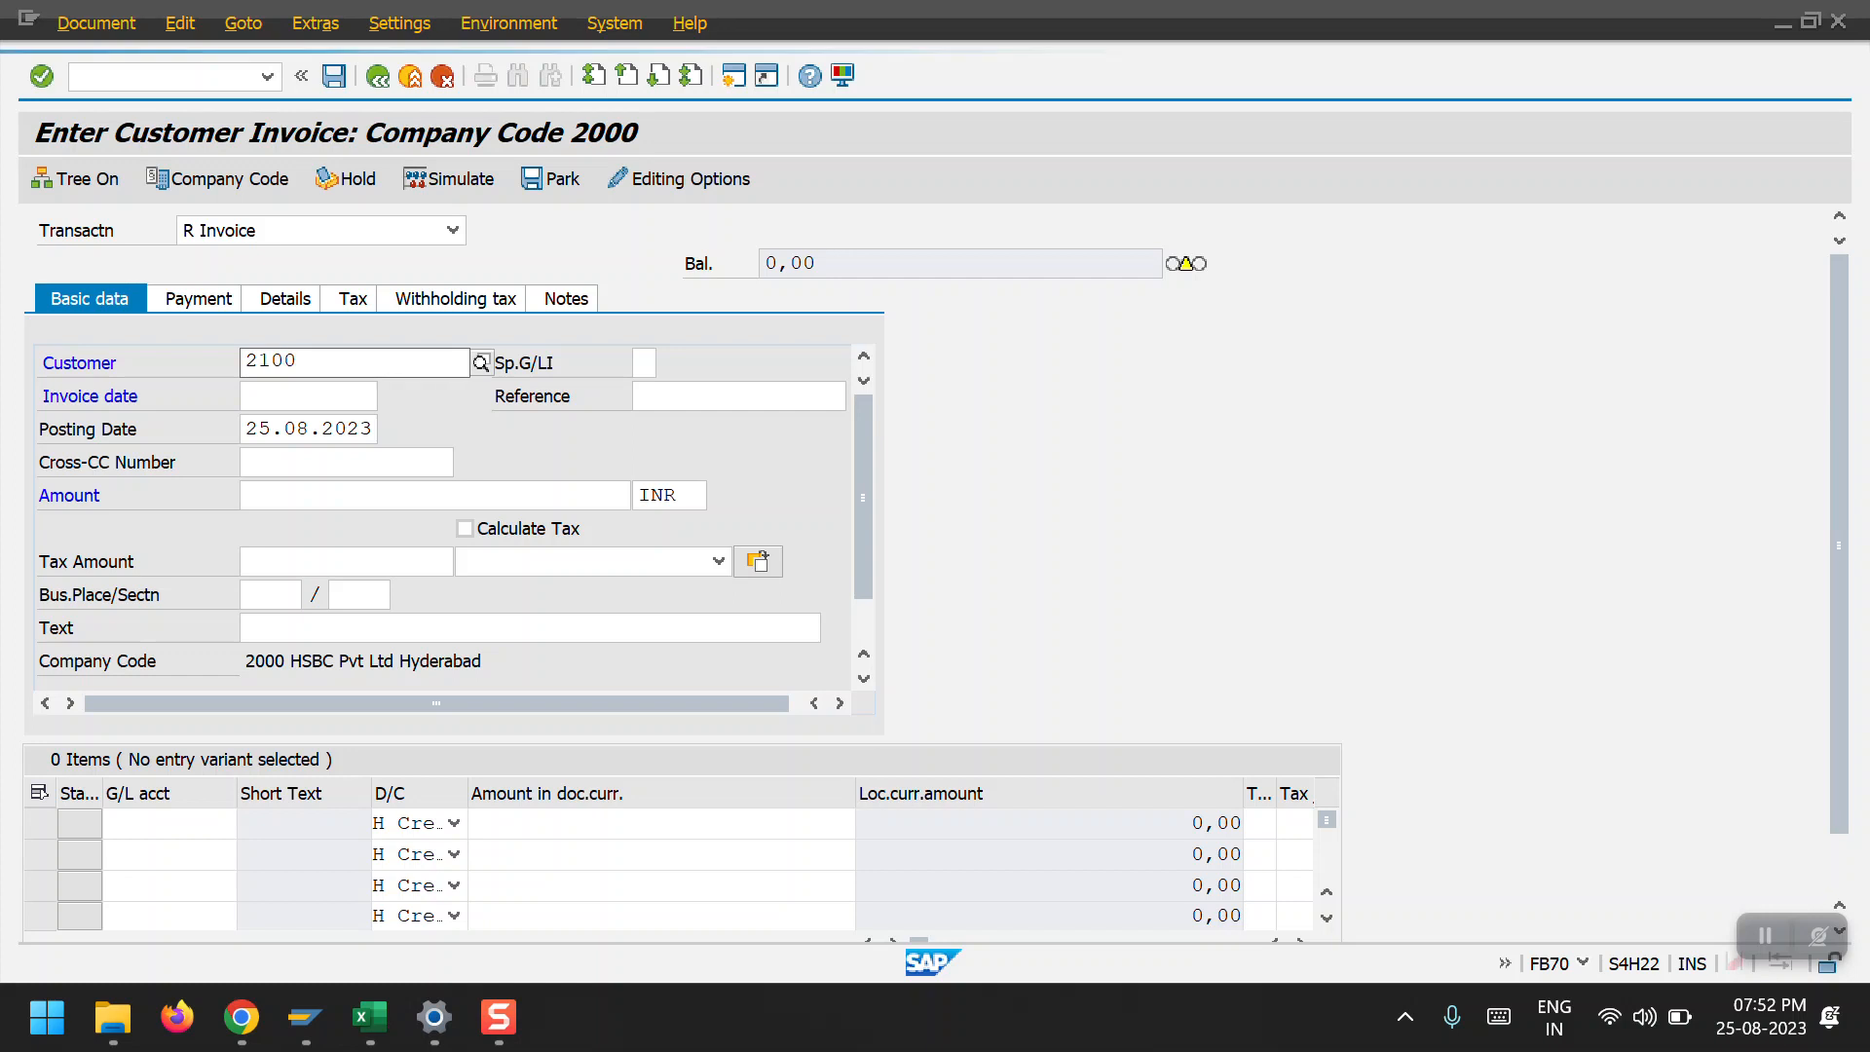
{"action": "type", "text": "009"}
{"action": "key", "text": "Tab"}
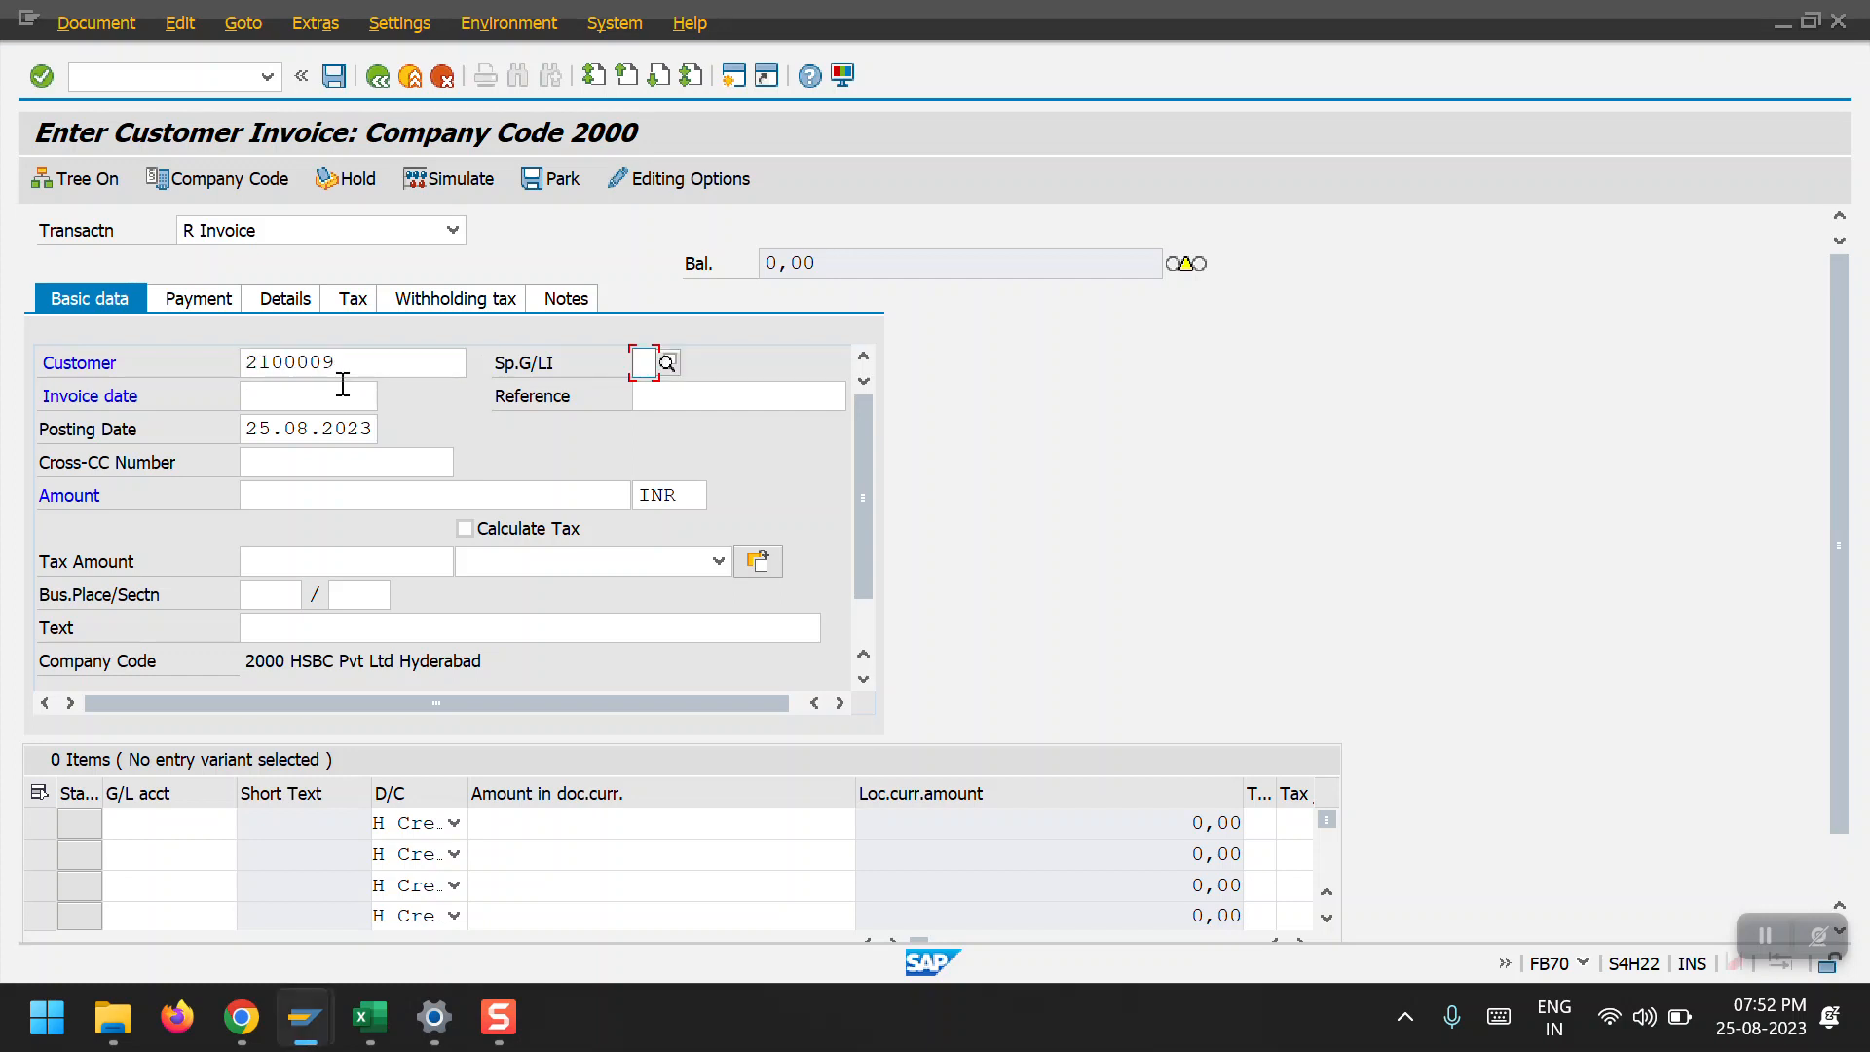
Set the invoice date and posting date to 01.08.2023 and the reference to Aug - INV1.
{"action": "left_click", "coordinate": [343, 386]}
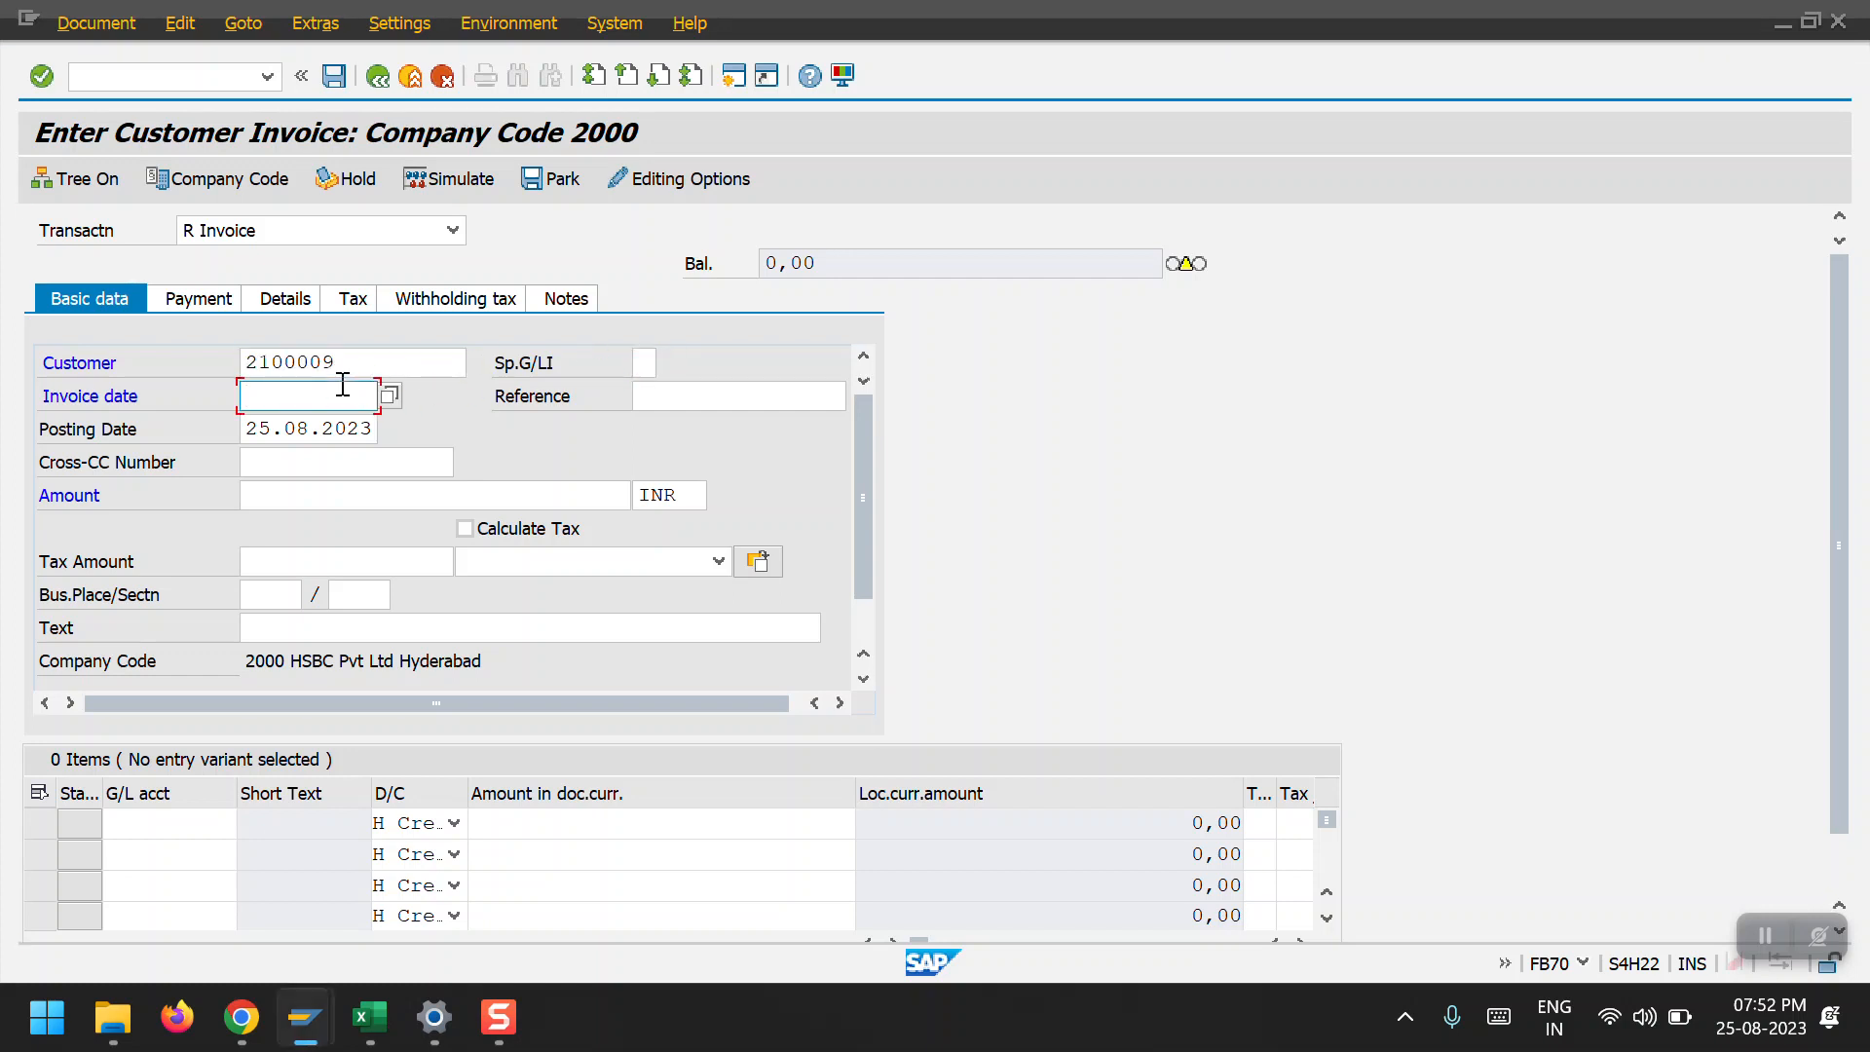
{"action": "type", "text": "01"}
{"action": "key", "text": "Down"}
{"action": "key", "text": "Down"}
{"action": "key", "text": "Return"}
{"action": "key", "text": "ctrl+c"}
{"action": "key", "text": "Down"}
{"action": "key", "text": "ctrl+a"}
{"action": "key", "text": "ctrl+v"}
{"action": "key", "text": "Up"}
{"action": "key", "text": "Tab"}
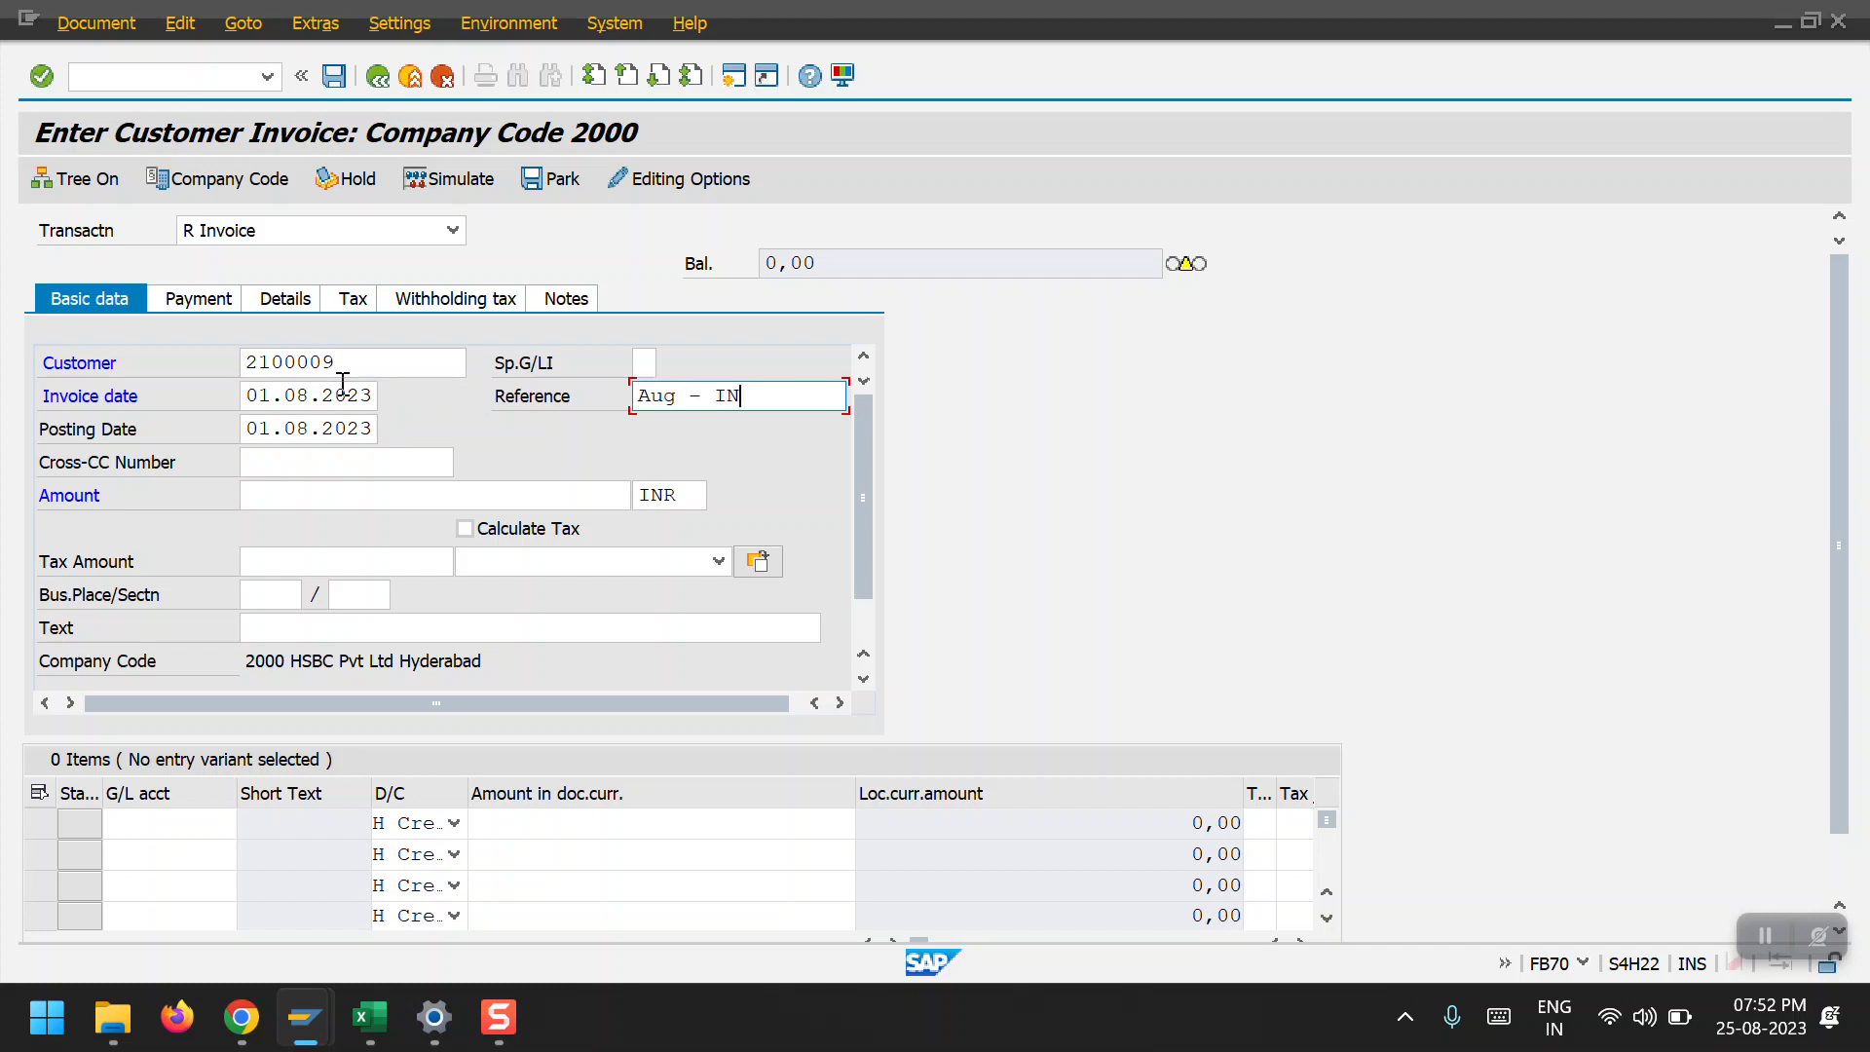
{"action": "key", "text": "Tab"}
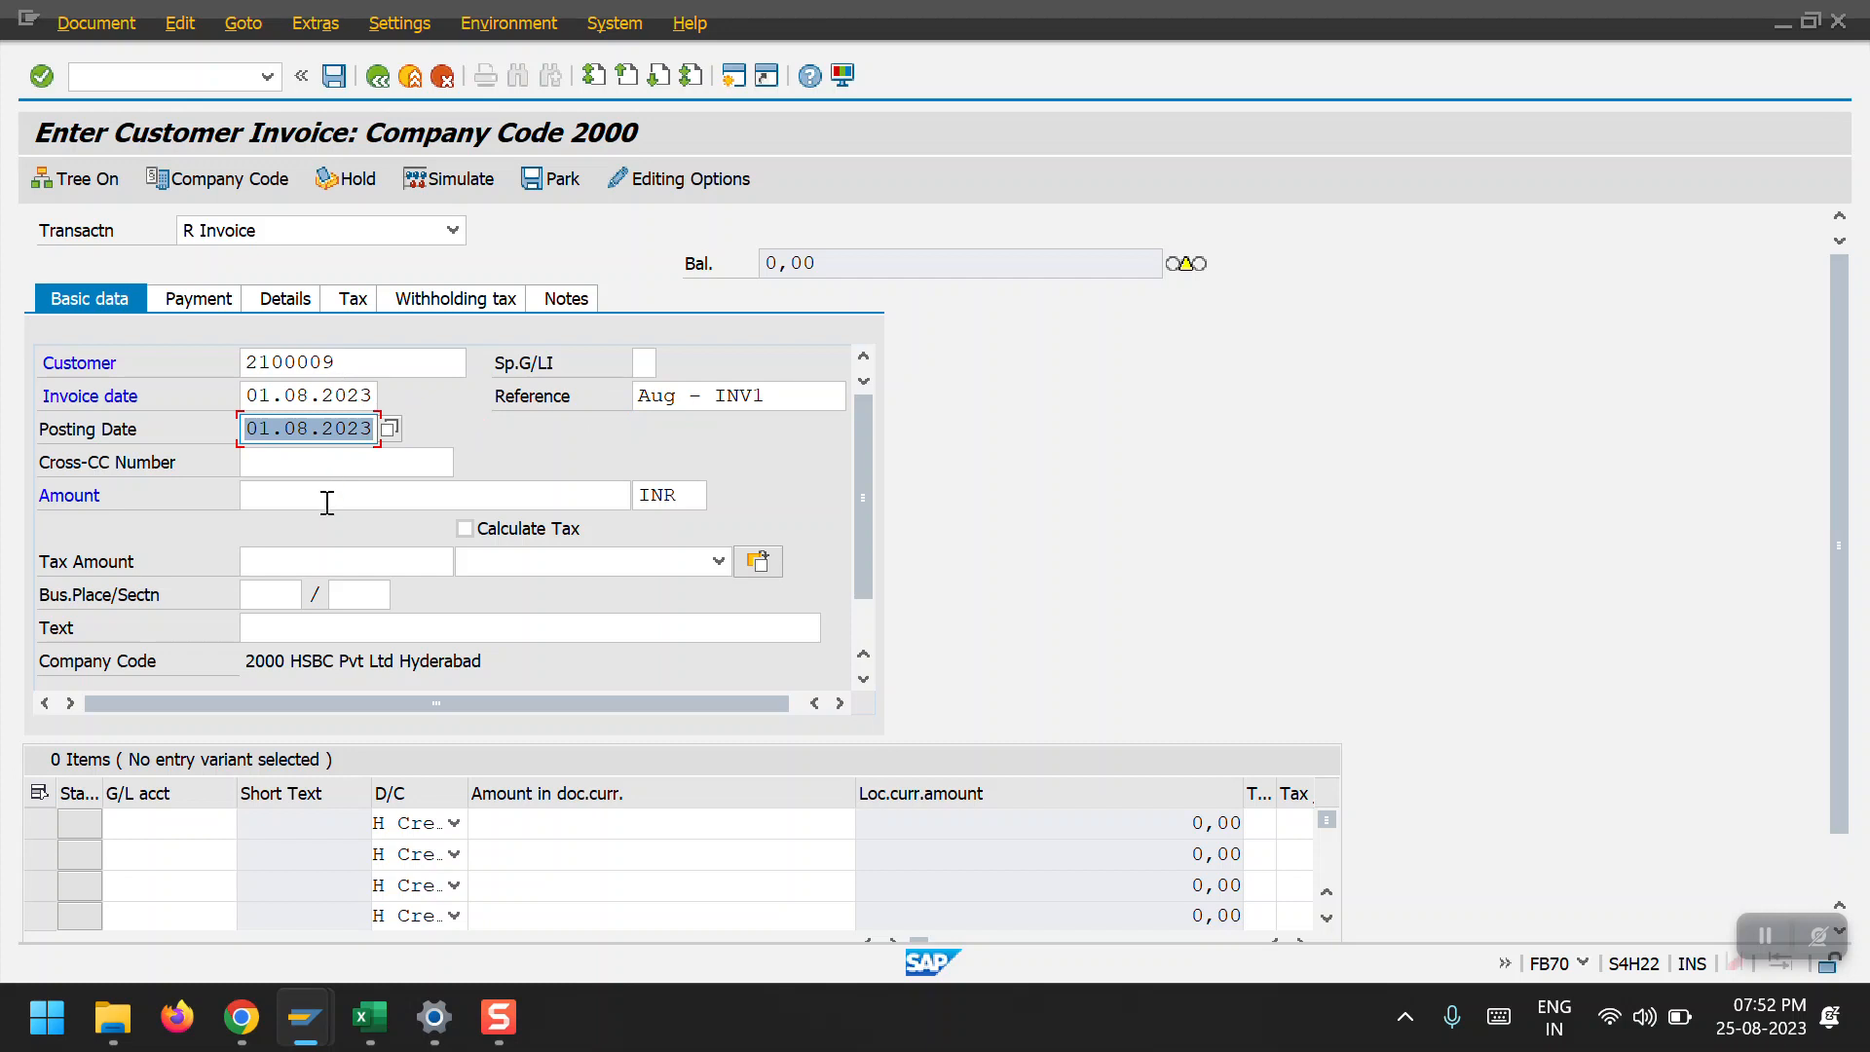
Set the customer invoice amount to 10000 INR.
{"action": "left_click", "coordinate": [327, 503]}
{"action": "type", "text": "10000"}
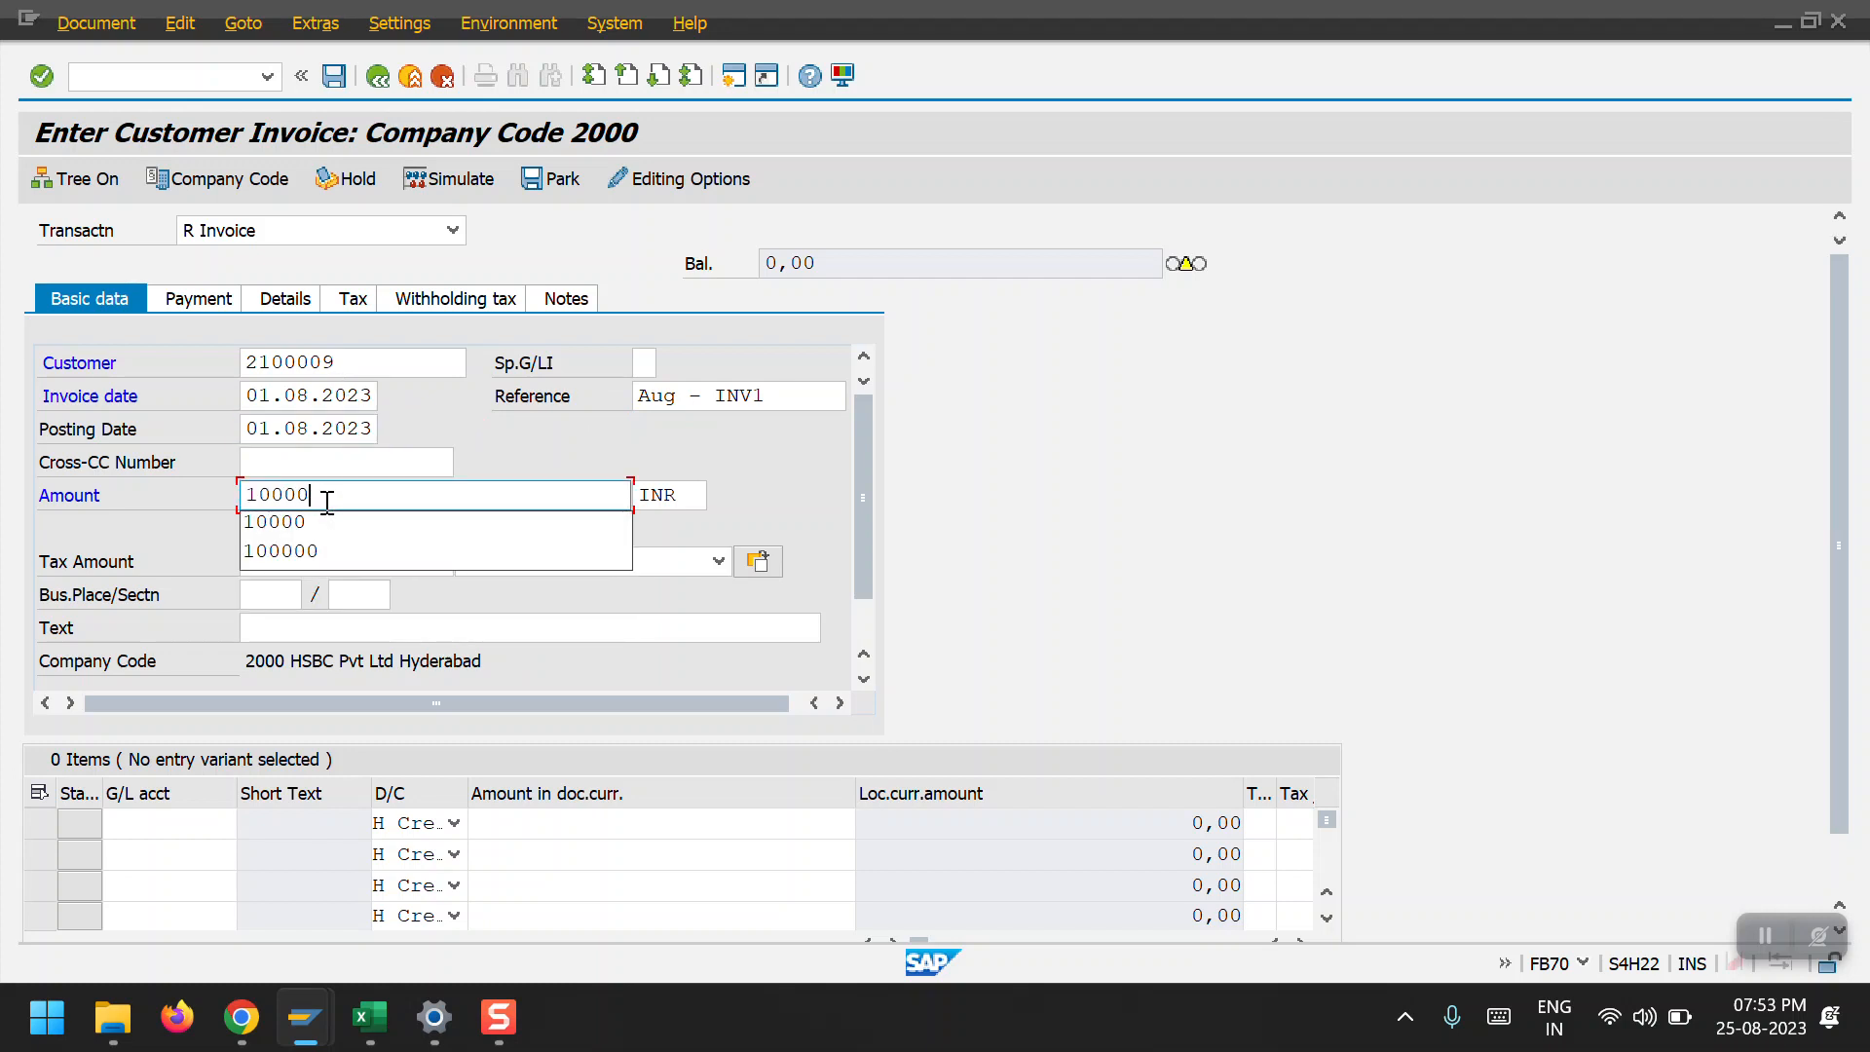
{"action": "key", "text": "Down"}
{"action": "key", "text": "Return"}
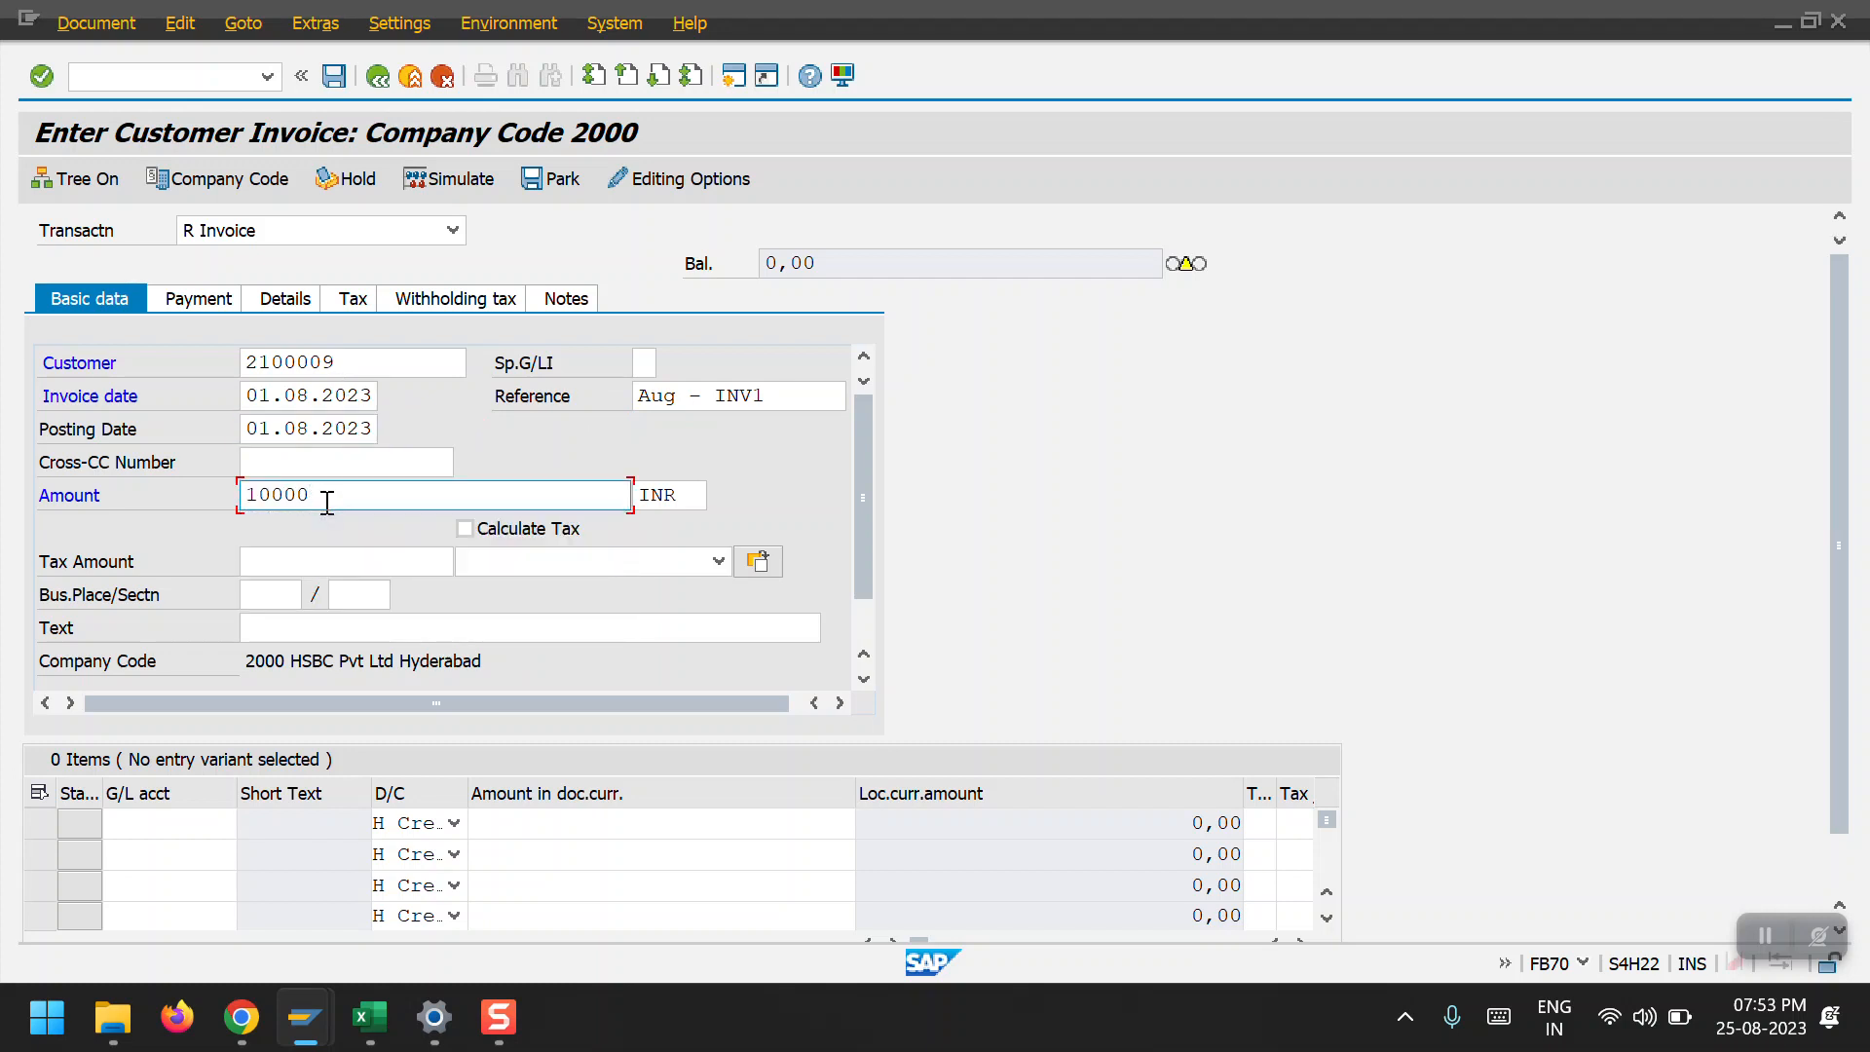
Enter the invoice's first line item with G/L account 4000000 and a document currency amount of 10000.
{"action": "left_click", "coordinate": [171, 828]}
{"action": "left_click", "coordinate": [220, 556]}
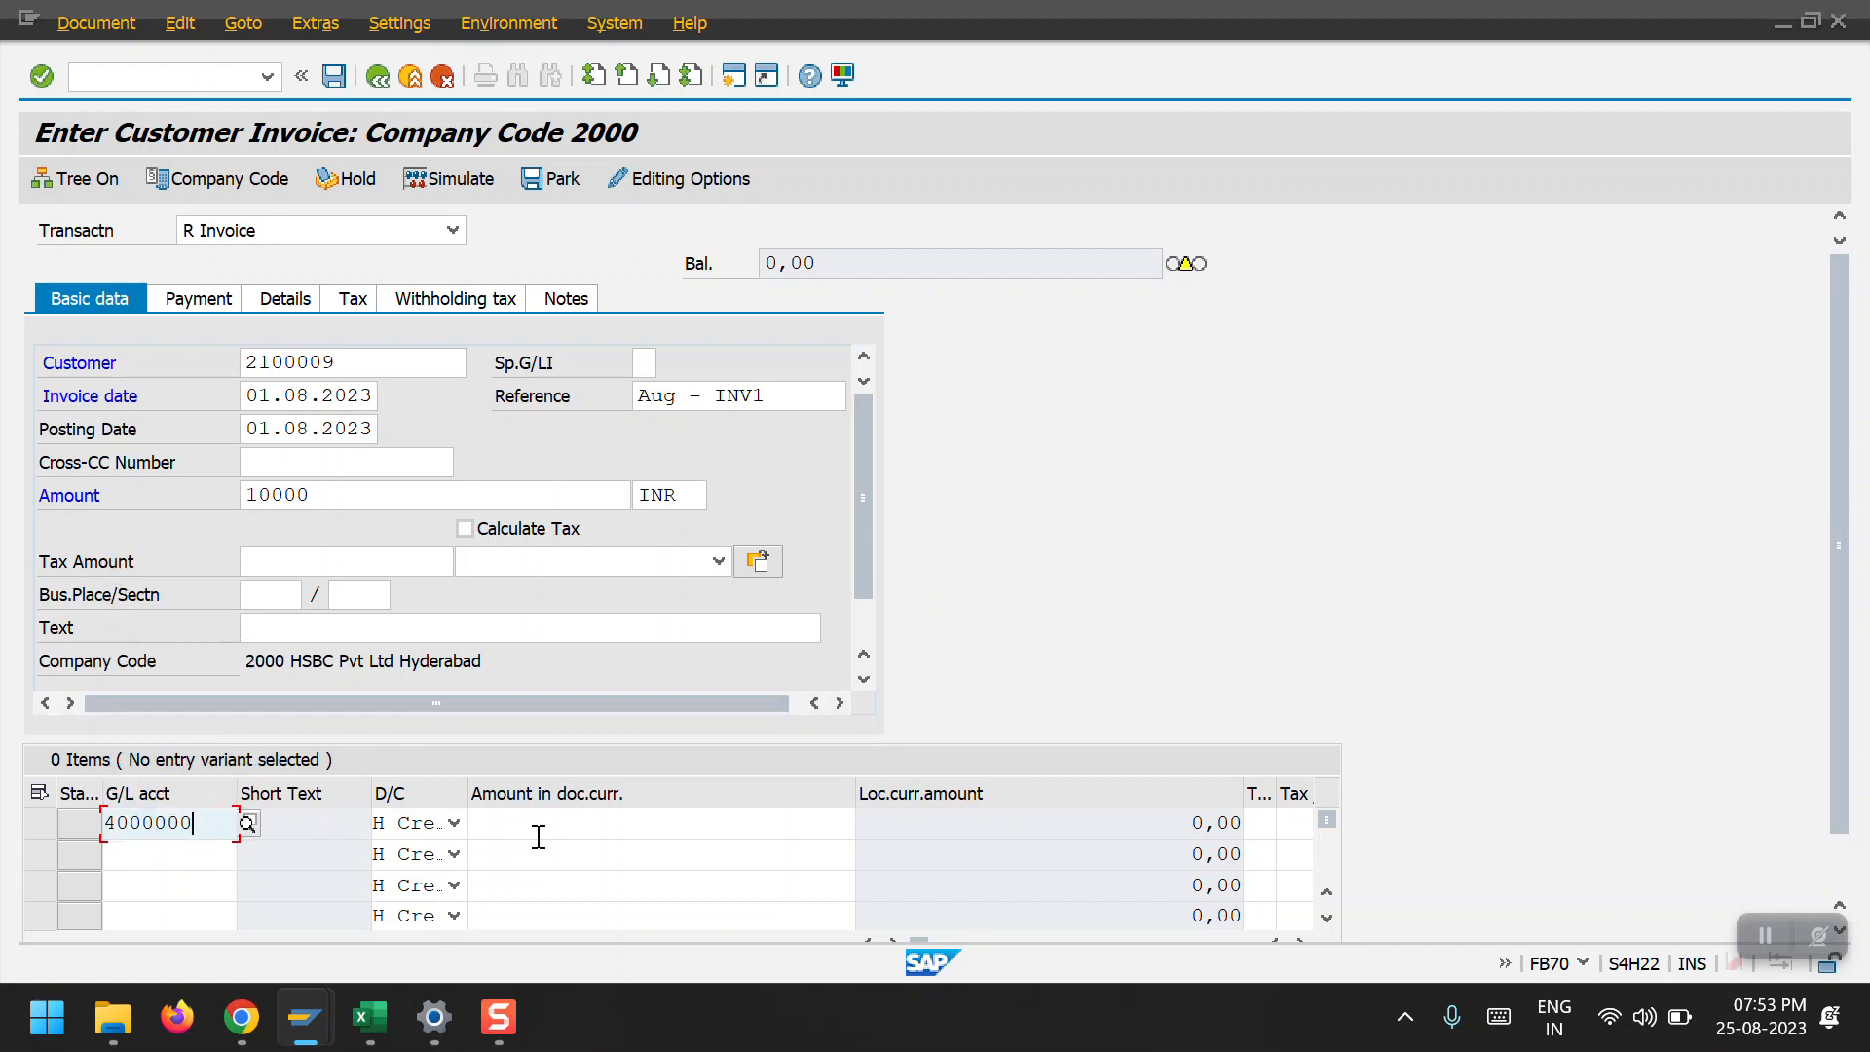
{"action": "left_click", "coordinate": [546, 833]}
{"action": "left_click", "coordinate": [847, 440]}
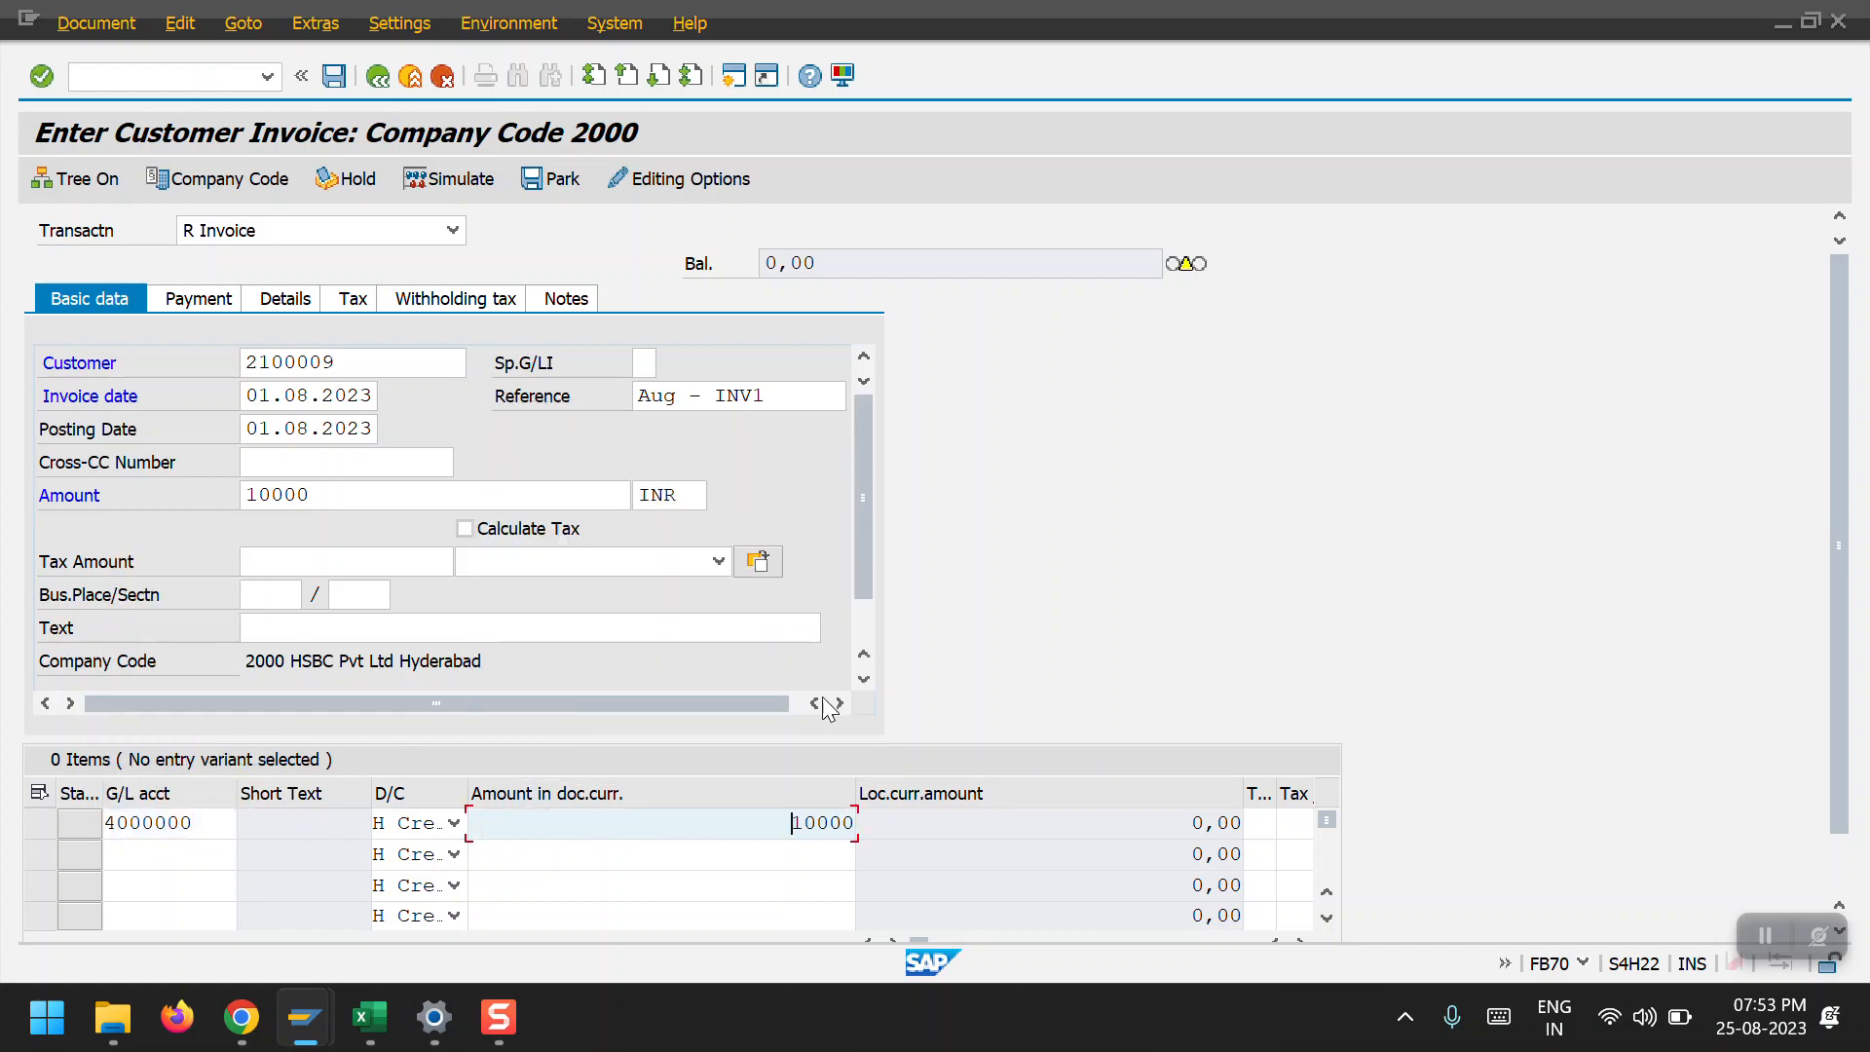
Assign profit center 5000 to the G/L account 4000000 line item.
{"action": "key", "text": "Tab"}
{"action": "key", "text": "Tab"}
{"action": "key", "text": "Tab"}
{"action": "key", "text": "Tab"}
{"action": "key", "text": "Tab"}
{"action": "key", "text": "Tab"}
{"action": "key", "text": "Tab"}
{"action": "key", "text": "Tab"}
{"action": "key", "text": "Tab"}
{"action": "key", "text": "Tab"}
{"action": "key", "text": "Tab"}
{"action": "key", "text": "Tab"}
{"action": "key", "text": "Tab"}
{"action": "key", "text": "Tab"}
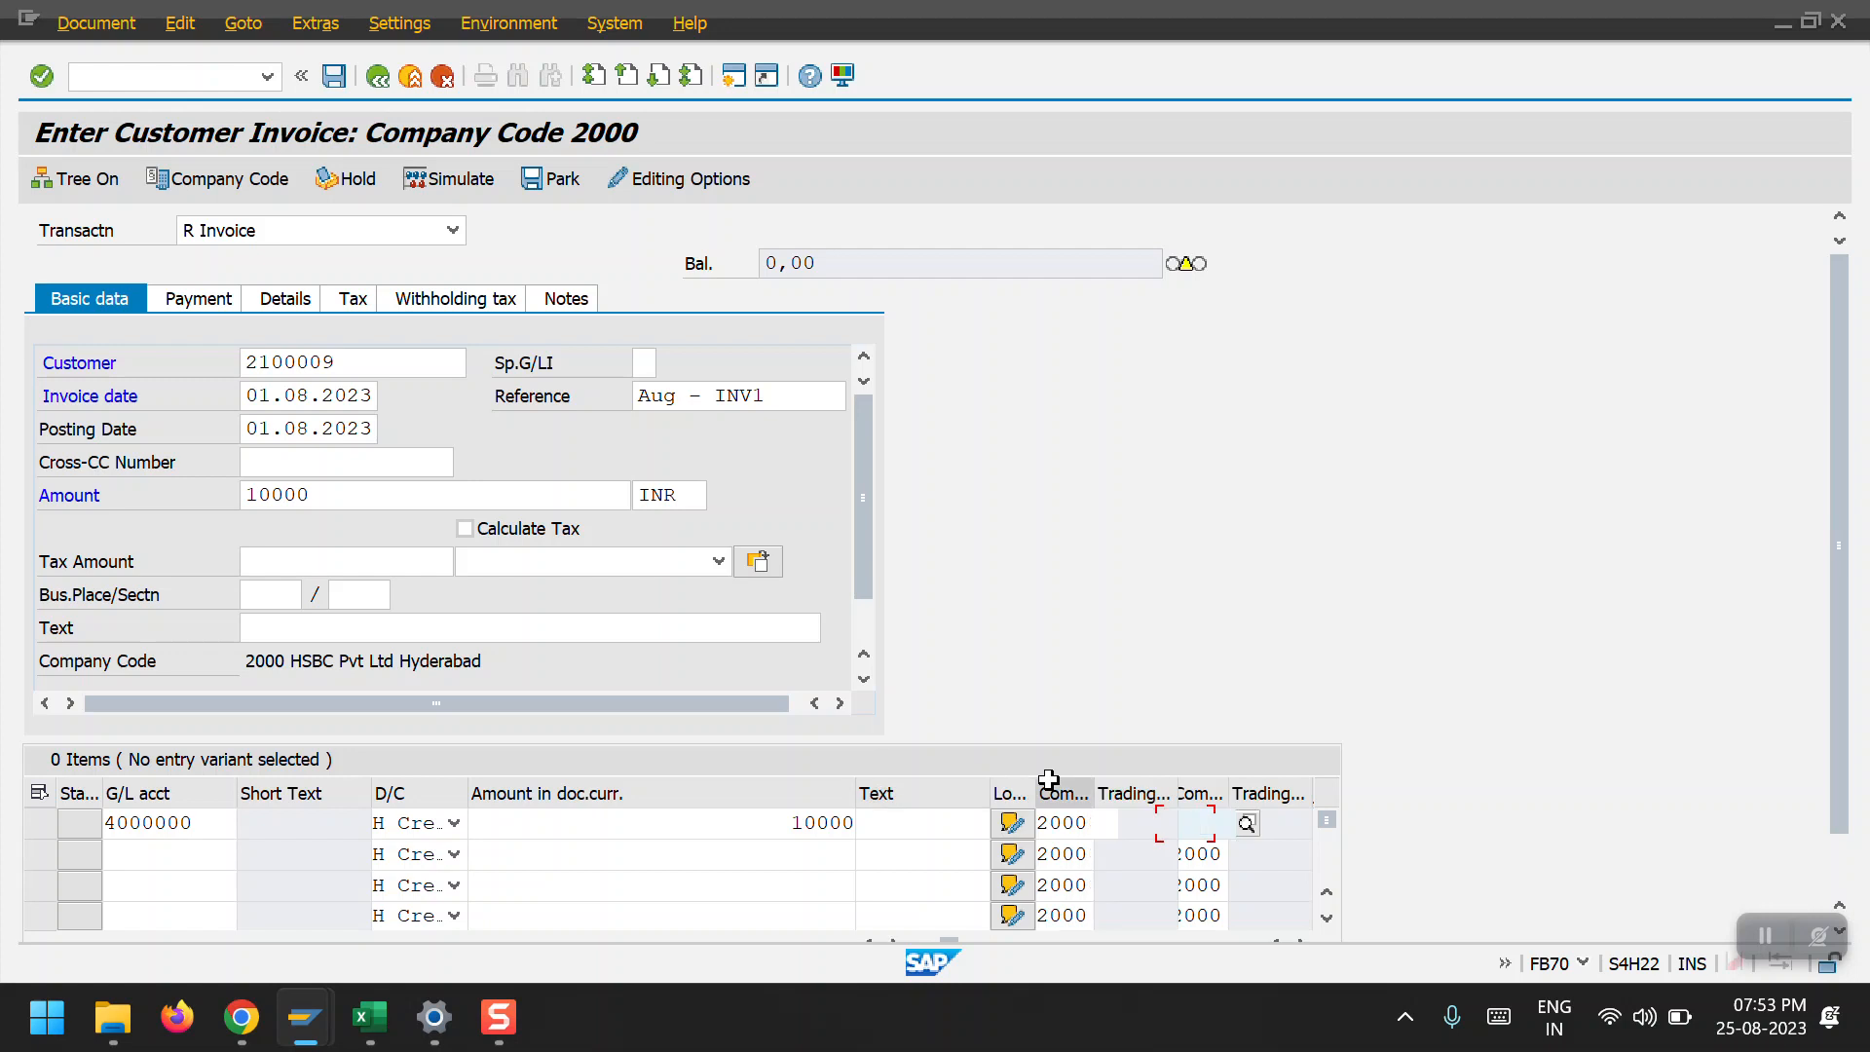
{"action": "key", "text": "Tab"}
{"action": "key", "text": "Tab"}
{"action": "key", "text": "Tab"}
{"action": "key", "text": "Tab"}
{"action": "key", "text": "Tab"}
{"action": "key", "text": "Tab"}
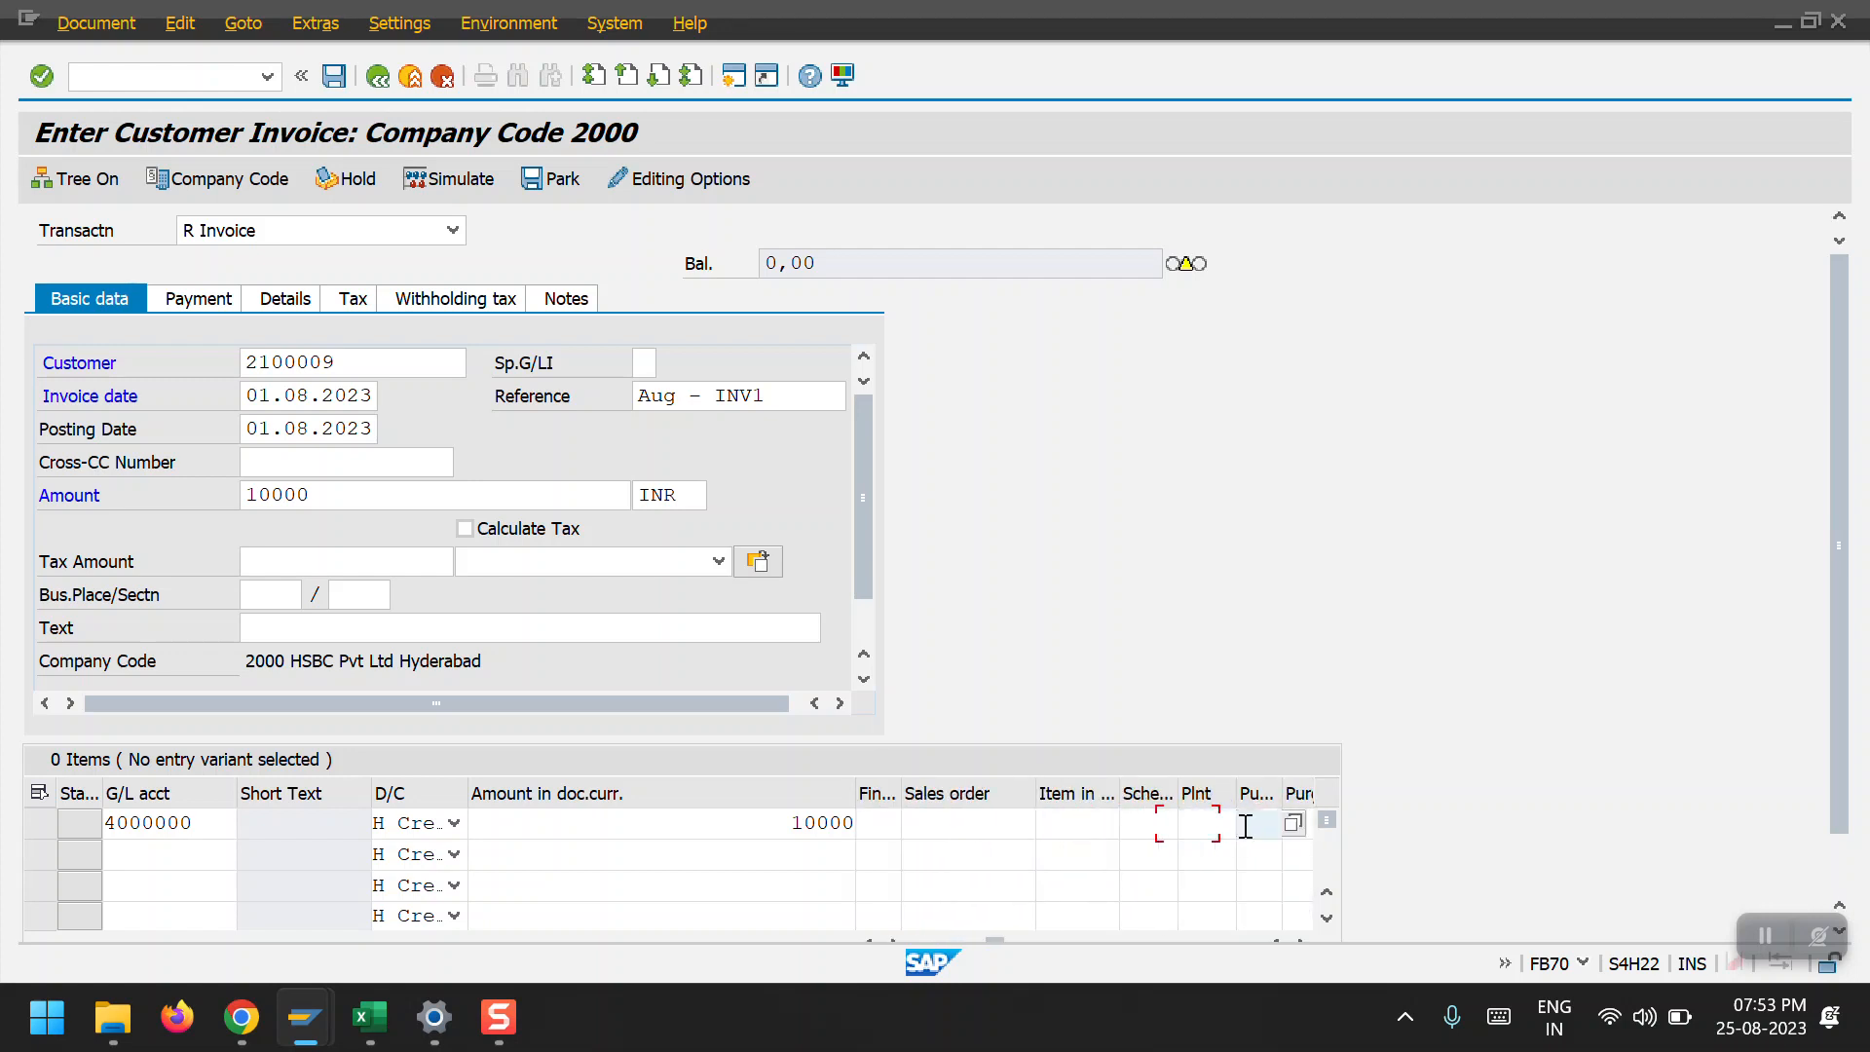
{"action": "key", "text": "space"}
{"action": "left_click", "coordinate": [1141, 849]}
Accept the warnings and post the customer invoice.
{"action": "key", "text": "Return"}
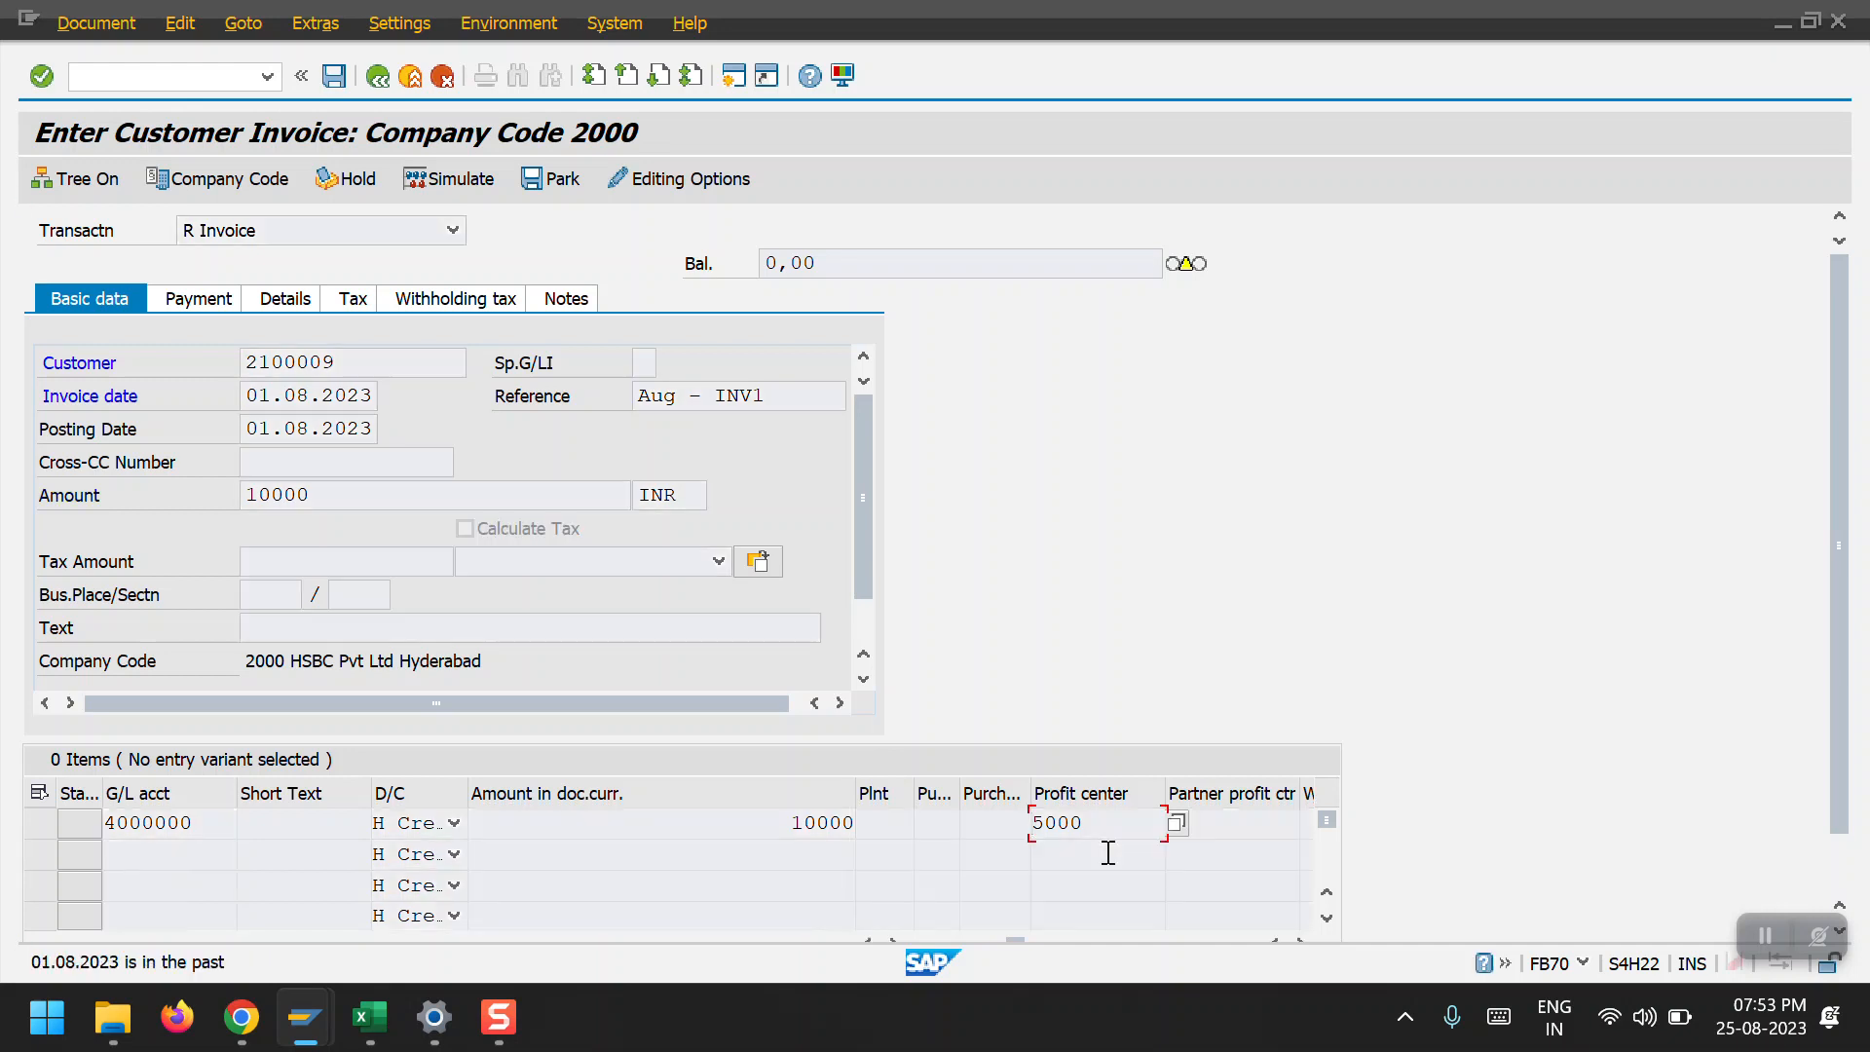
{"action": "key", "text": "Return"}
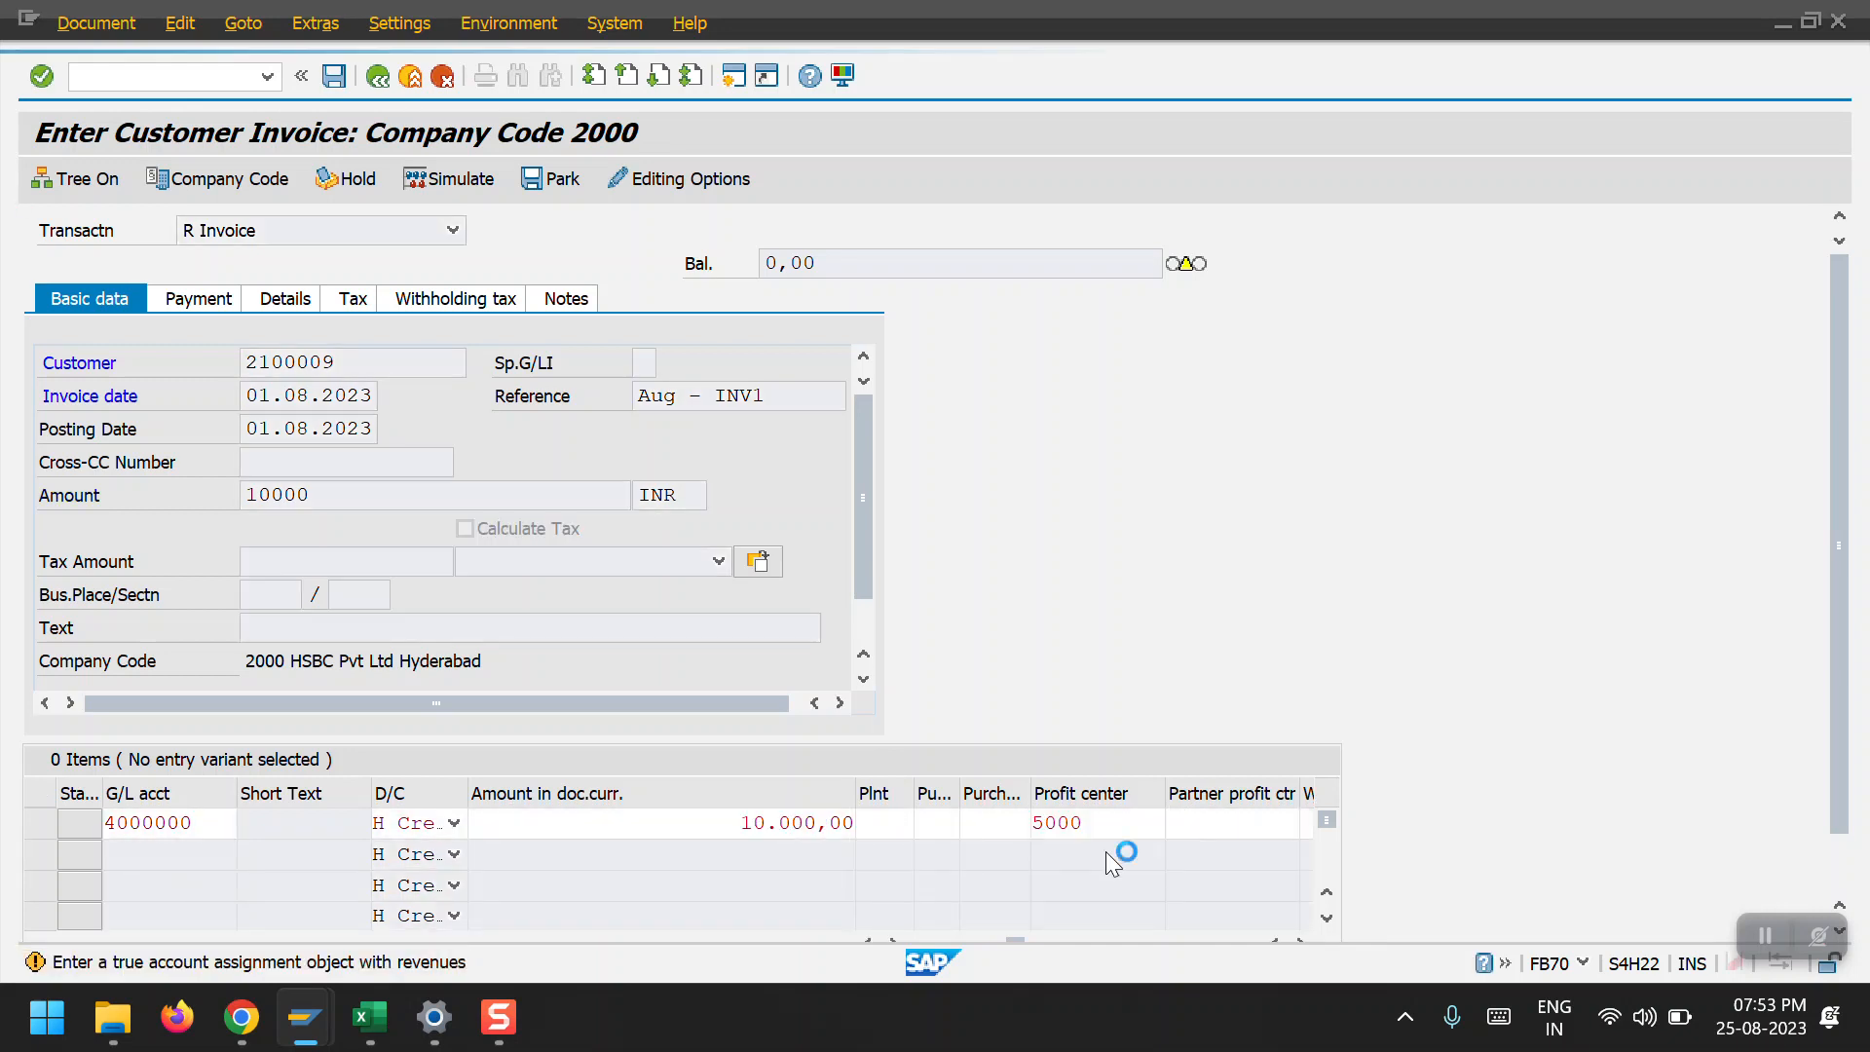
{"action": "key", "text": "Return"}
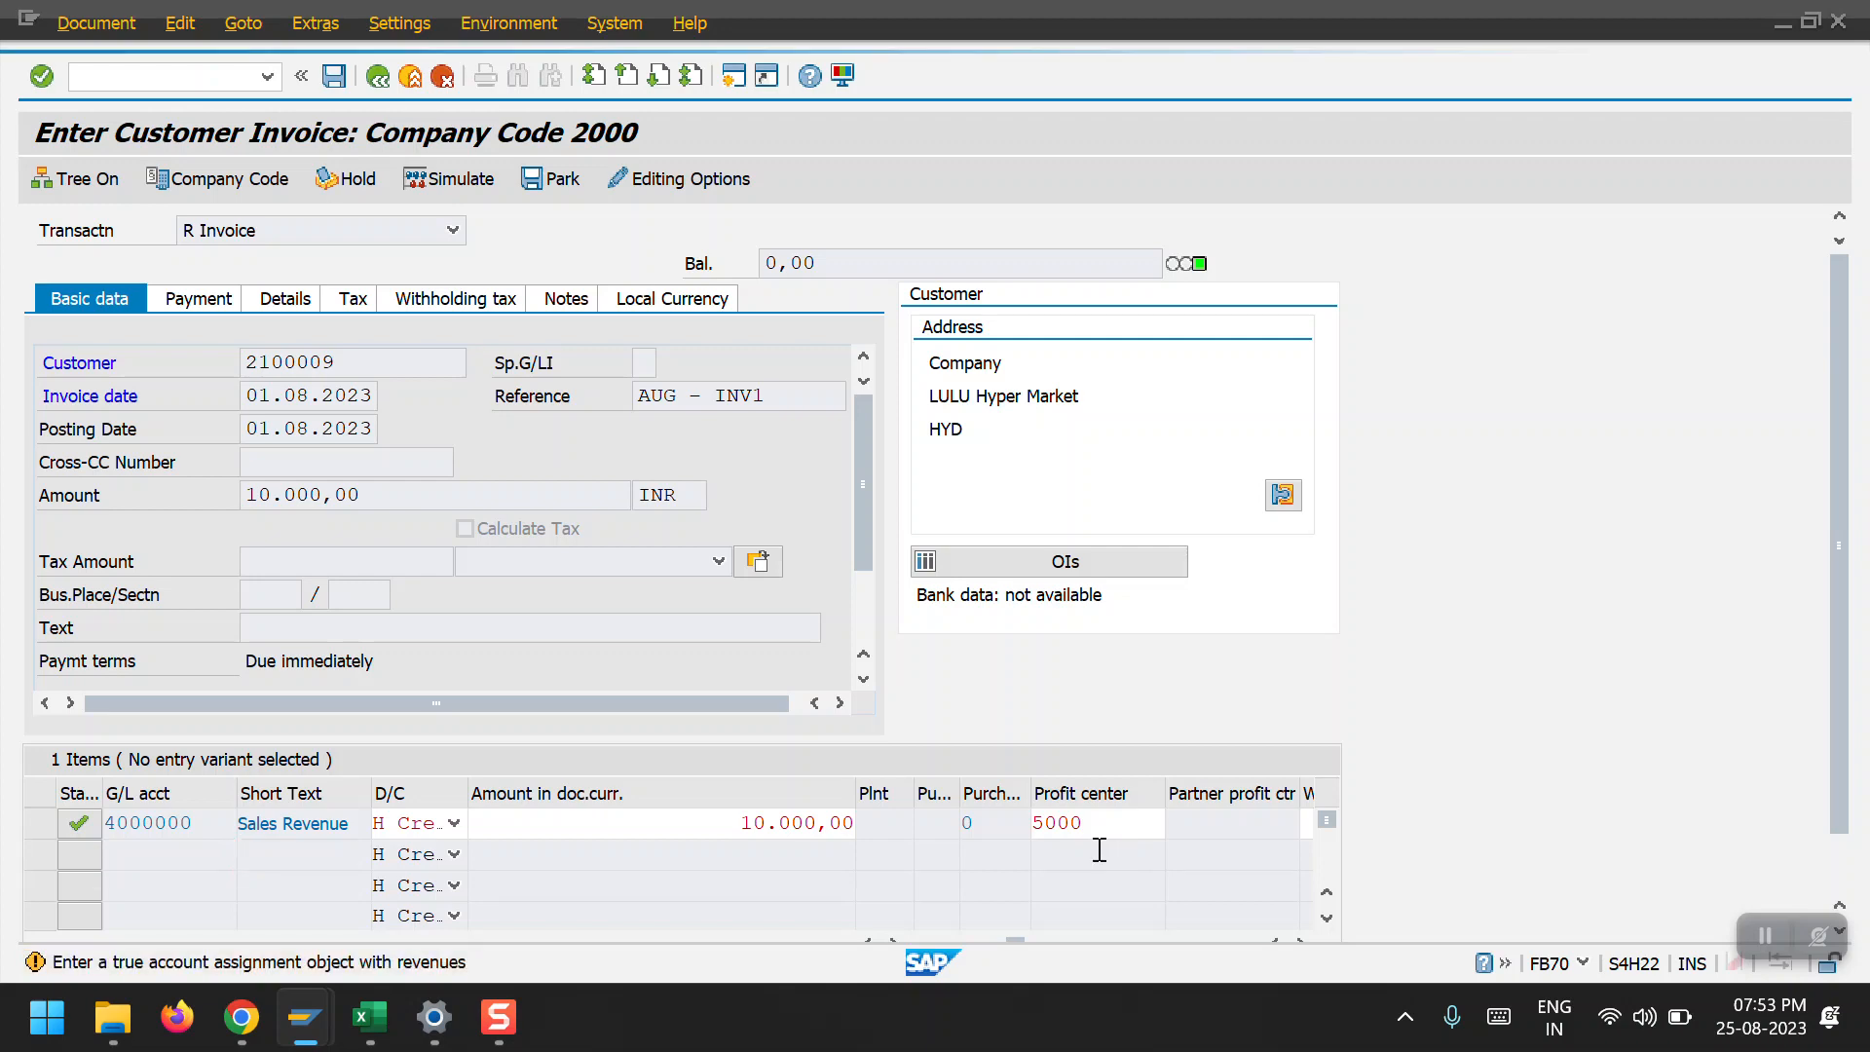
{"action": "key", "text": "Return"}
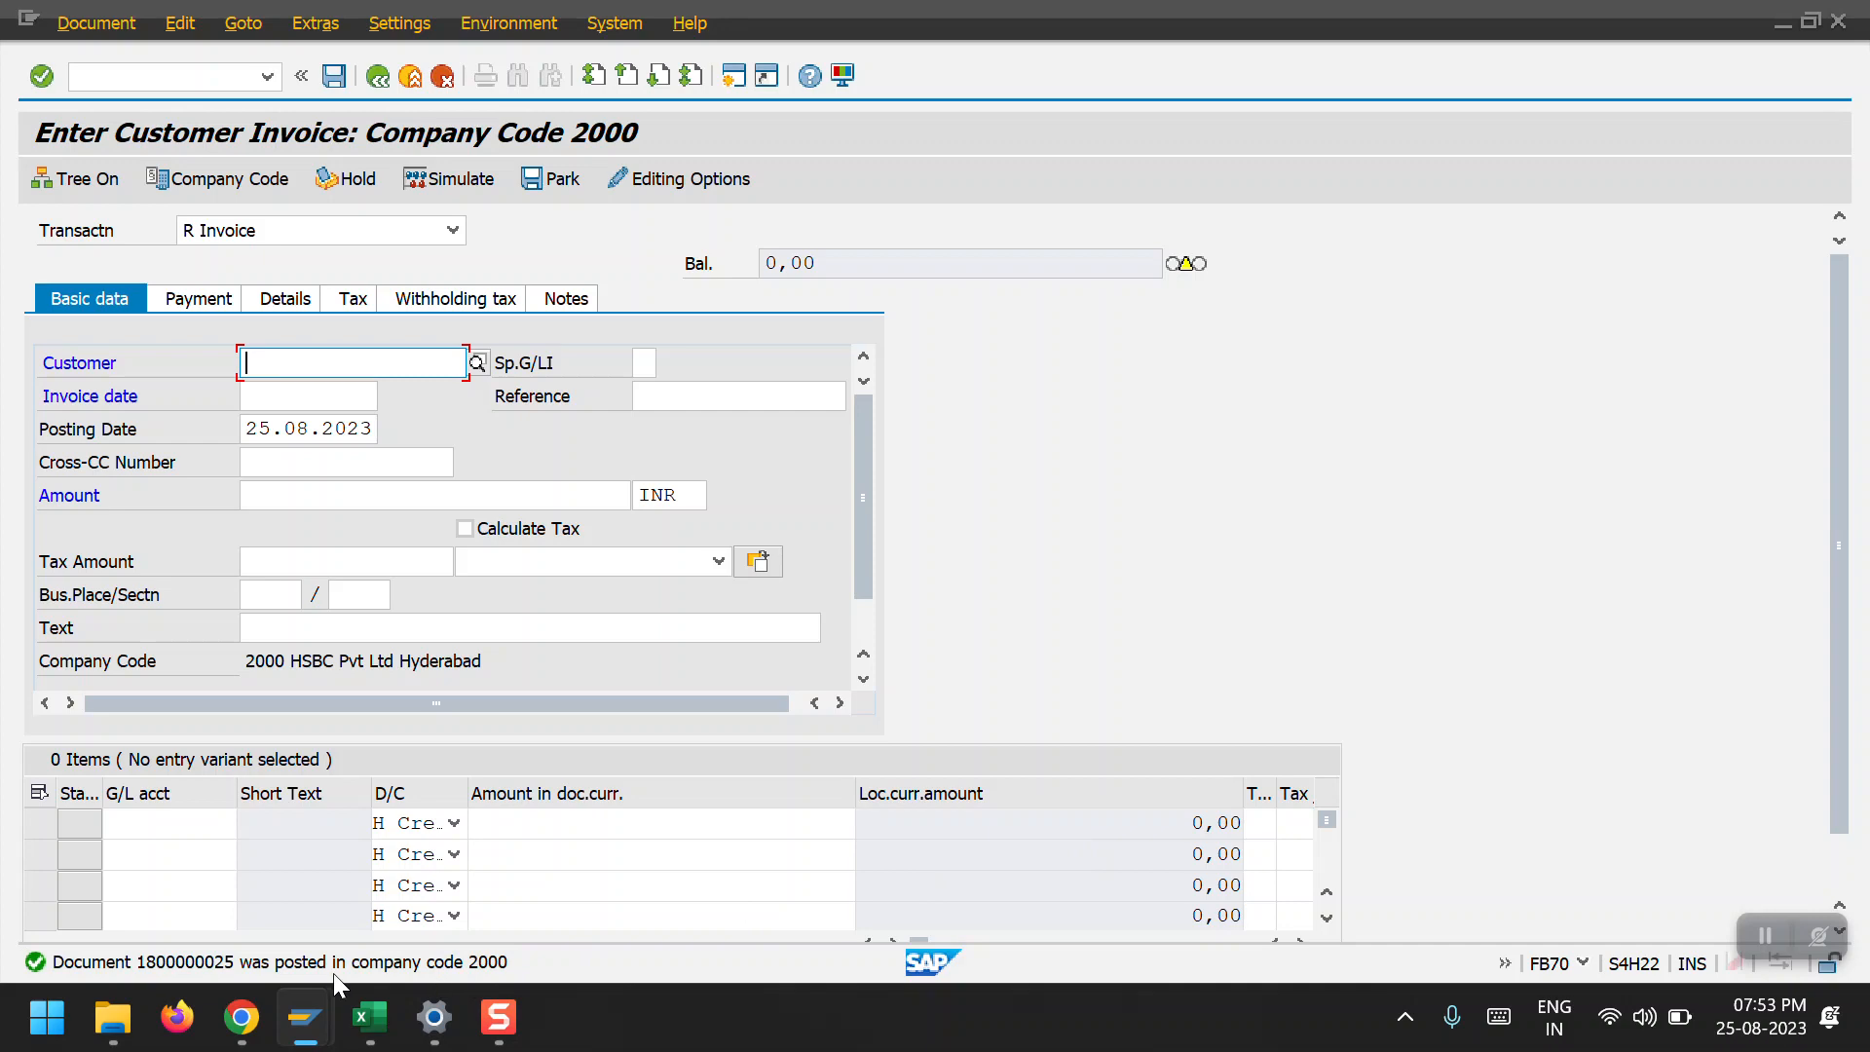
Run the customer's open item list in the Customer Line Item Display session and check the posted invoice.
{"action": "mouse_move", "coordinate": [305, 1017]}
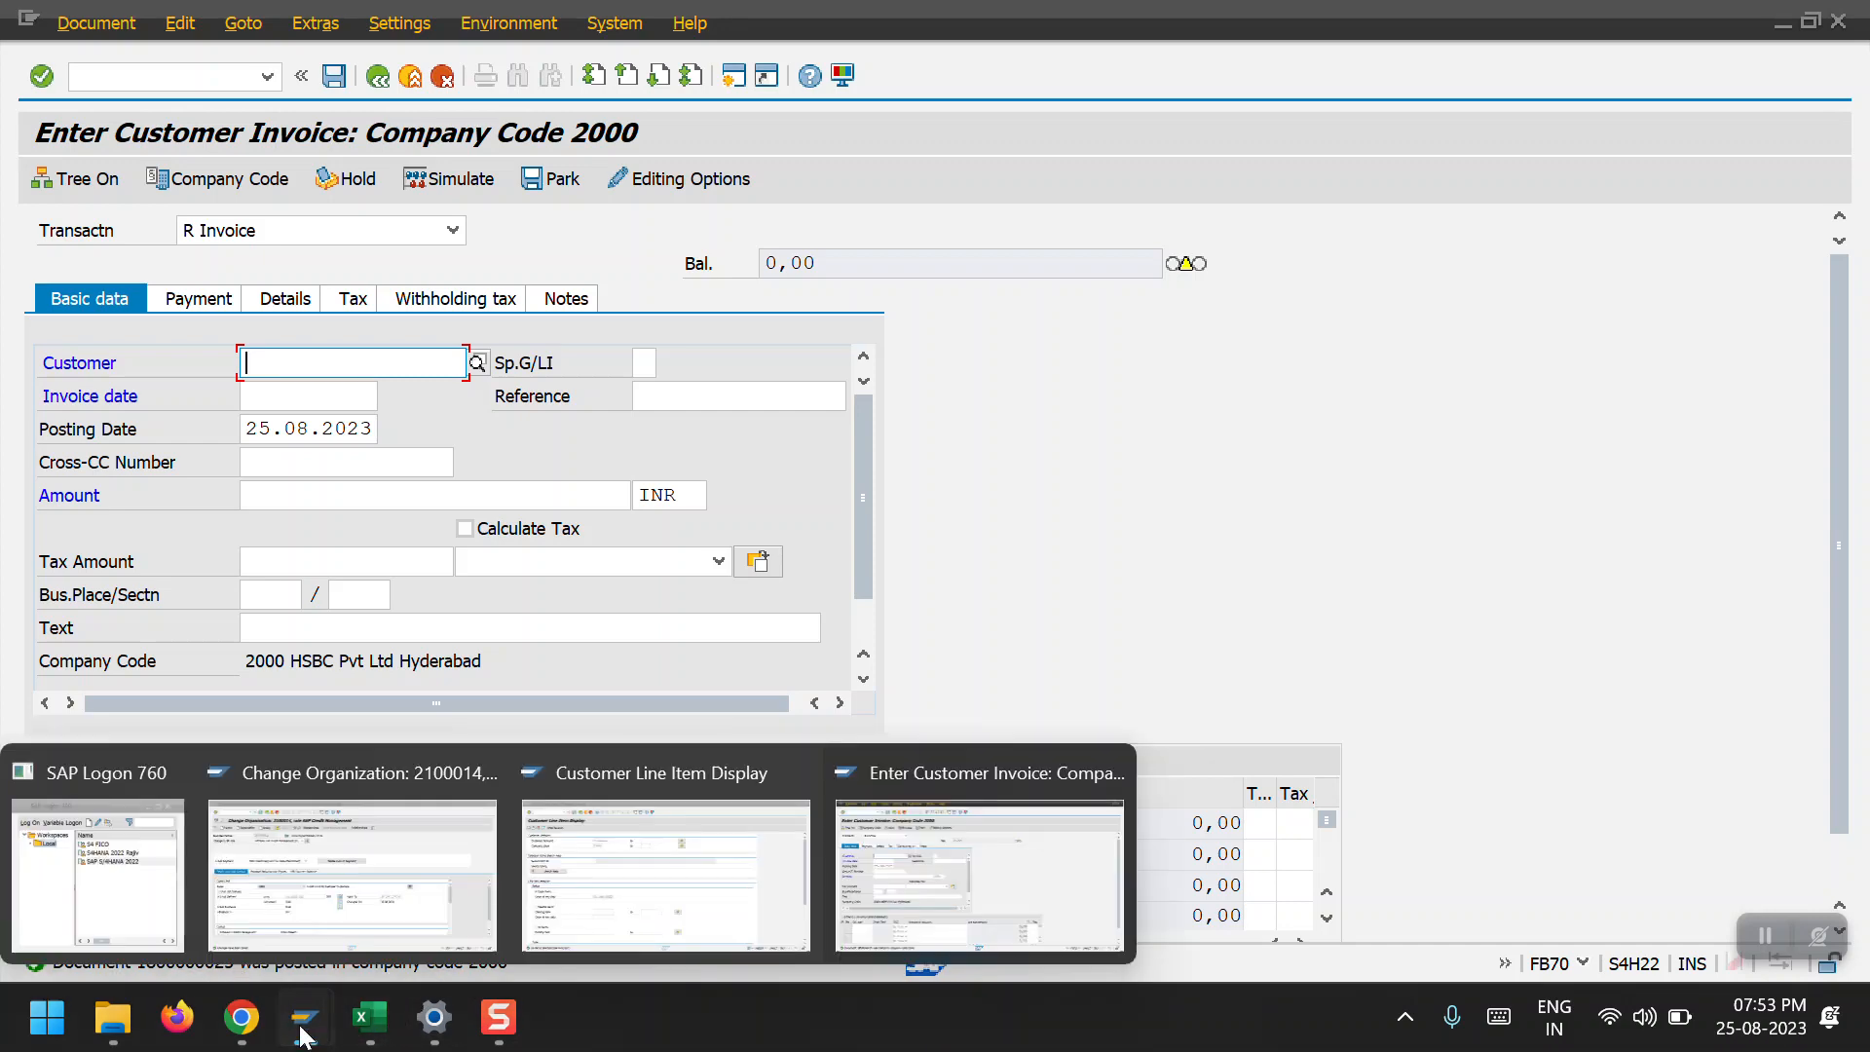
{"action": "left_click", "coordinate": [665, 880]}
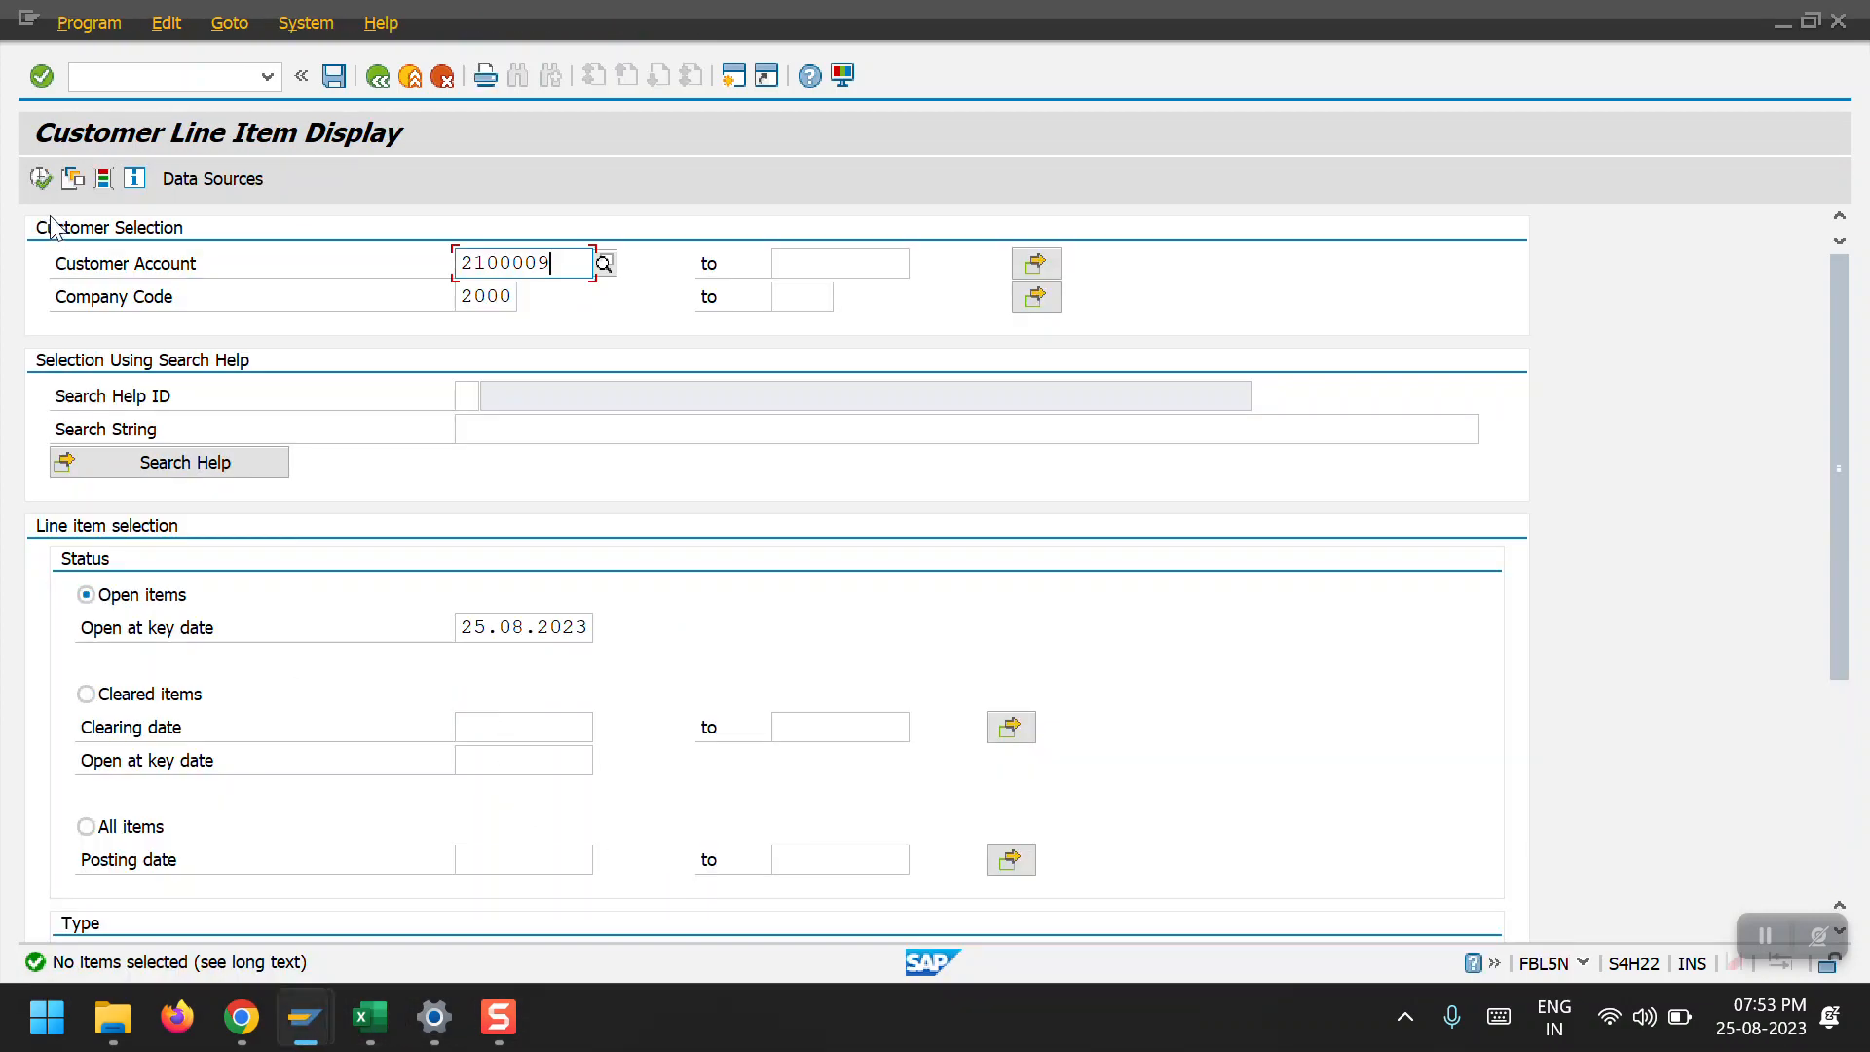
{"action": "left_click", "coordinate": [40, 178]}
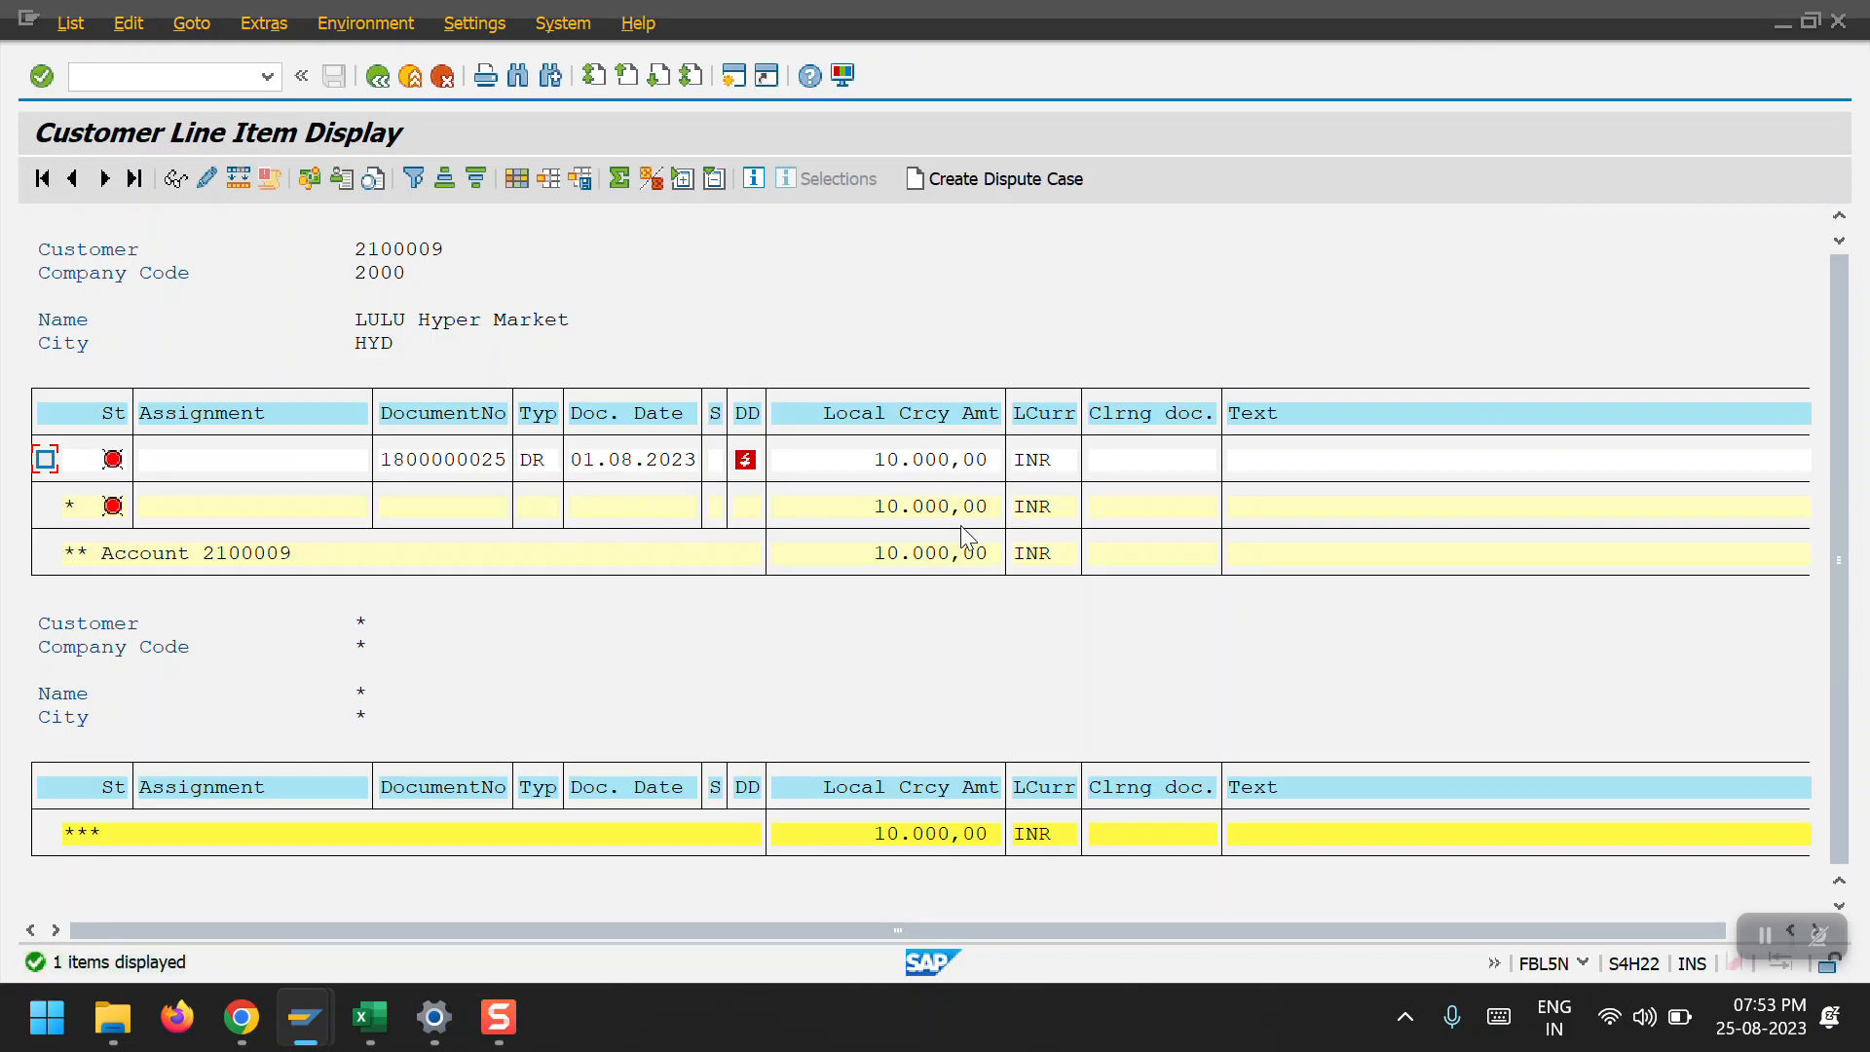
{"action": "mouse_move", "coordinate": [750, 458]}
{"action": "key", "text": "F3"}
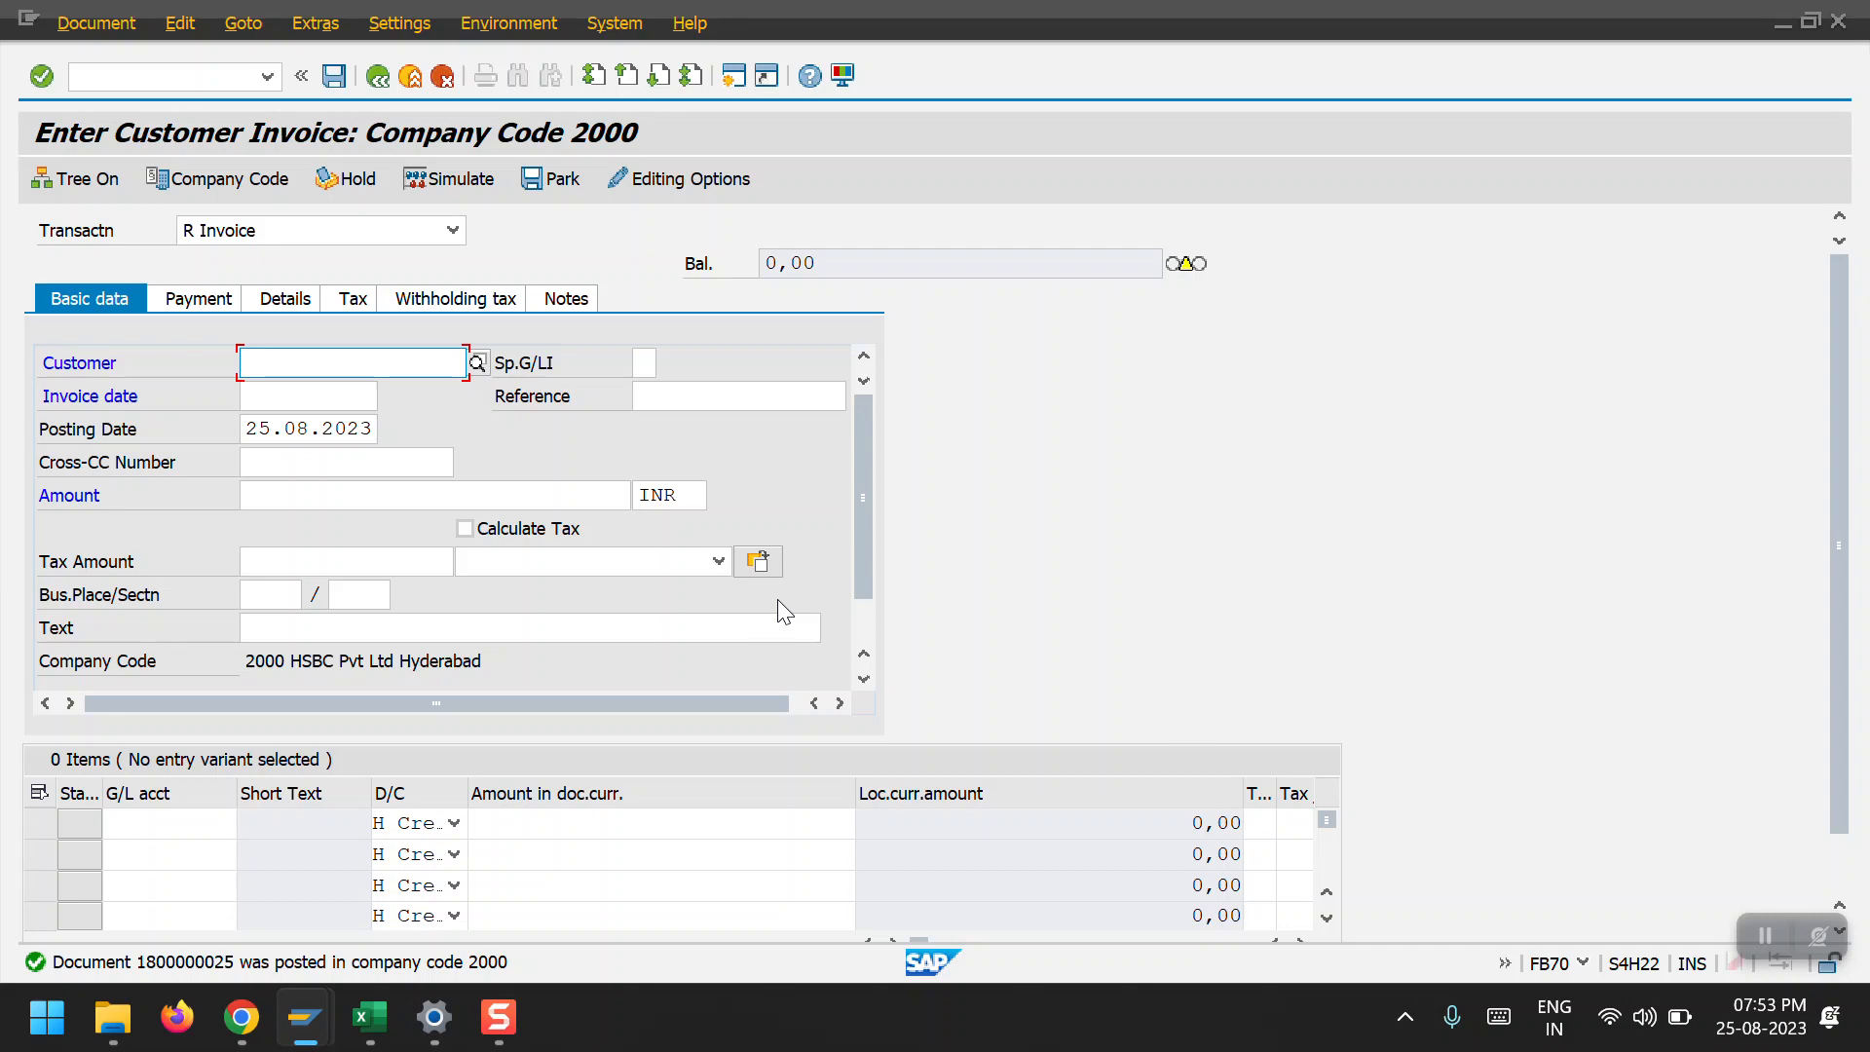
Restart transaction BP in the business partner session, find LULU Hyper Market by customer number, and compare its credit limit with its credit exposure.
{"action": "mouse_move", "coordinate": [305, 1016]}
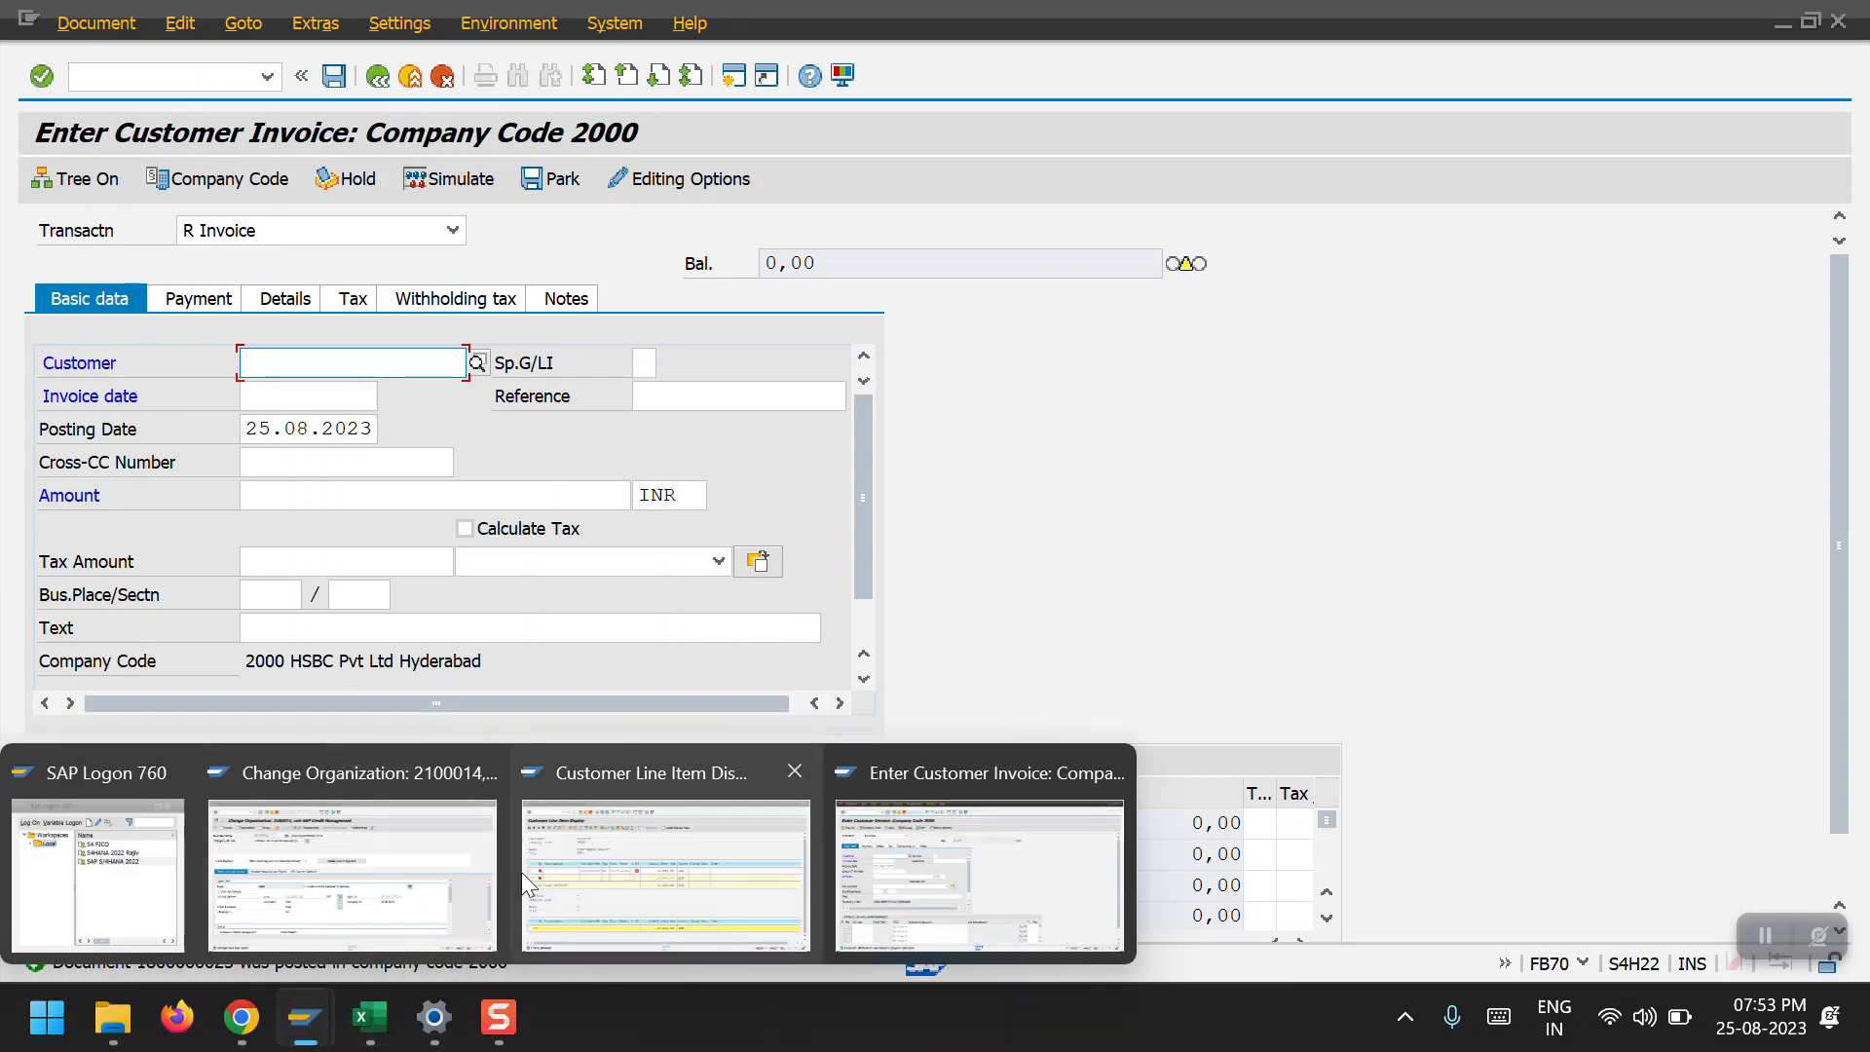
{"action": "left_click", "coordinate": [643, 877]}
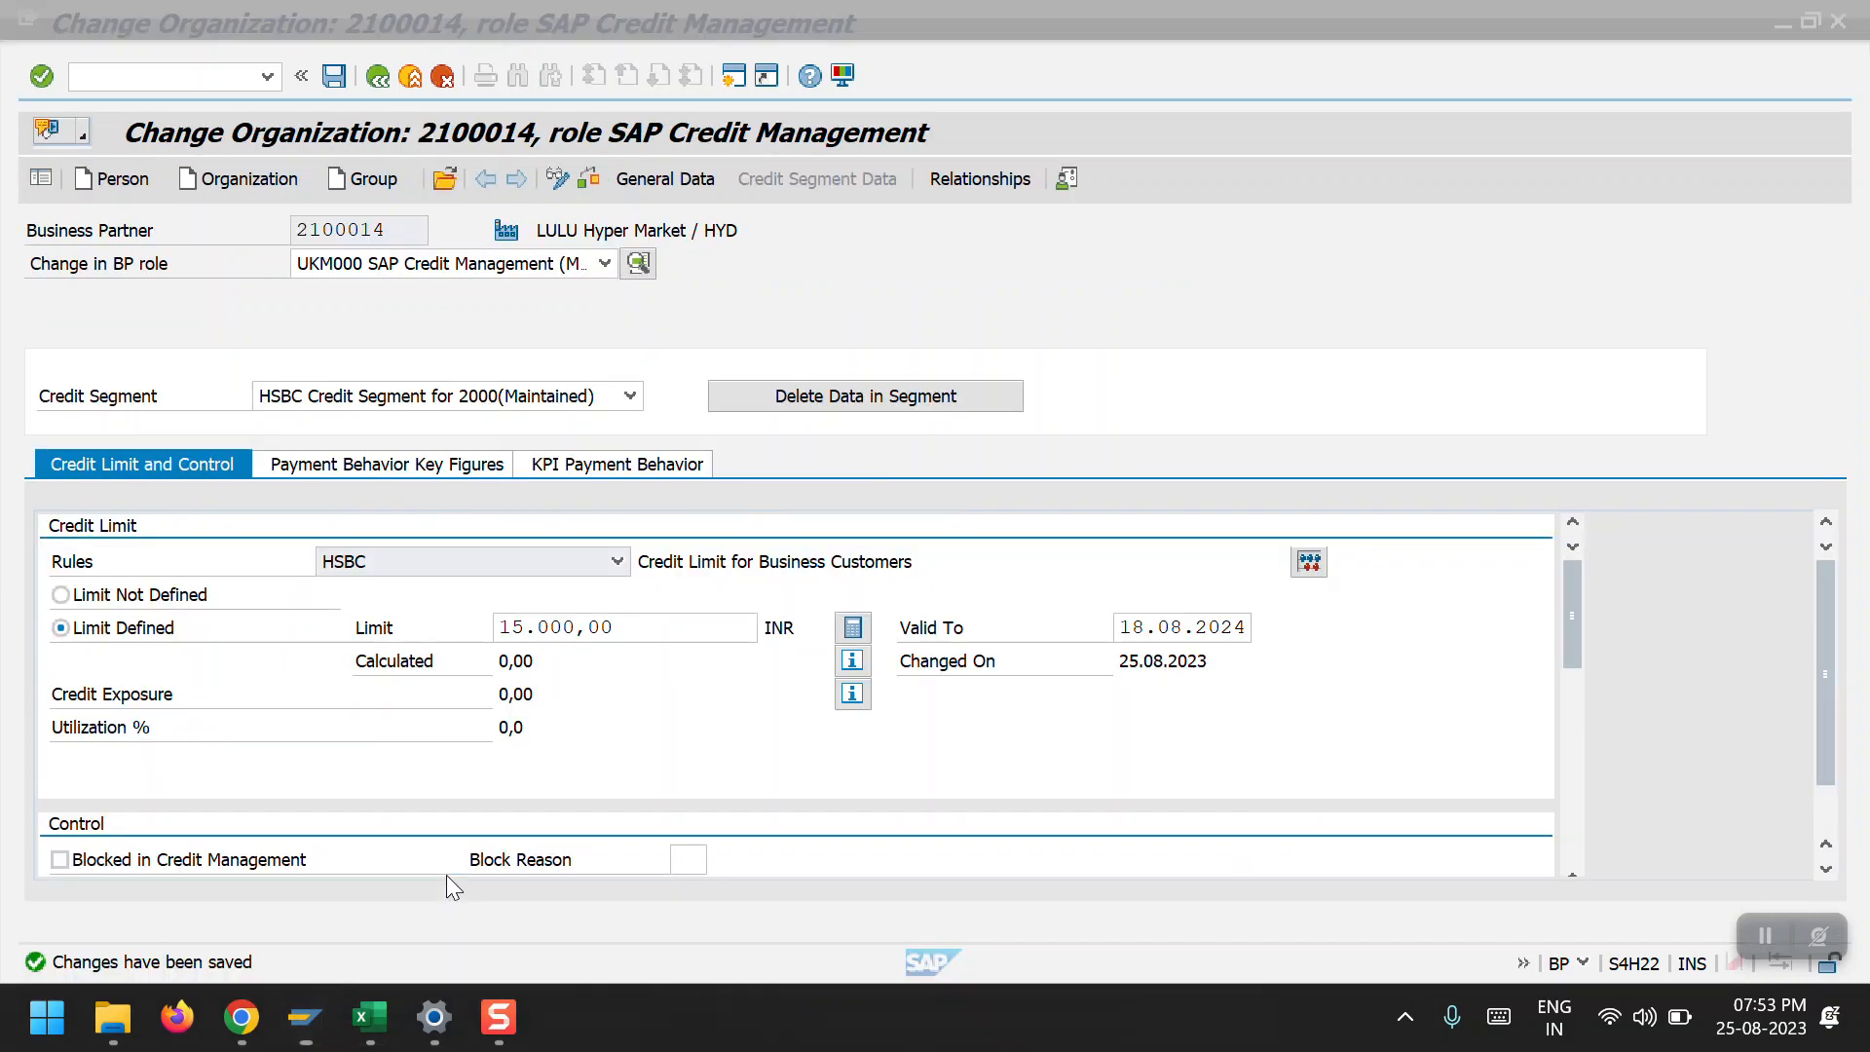
{"action": "left_click", "coordinate": [157, 79]}
{"action": "type", "text": "/NBP"}
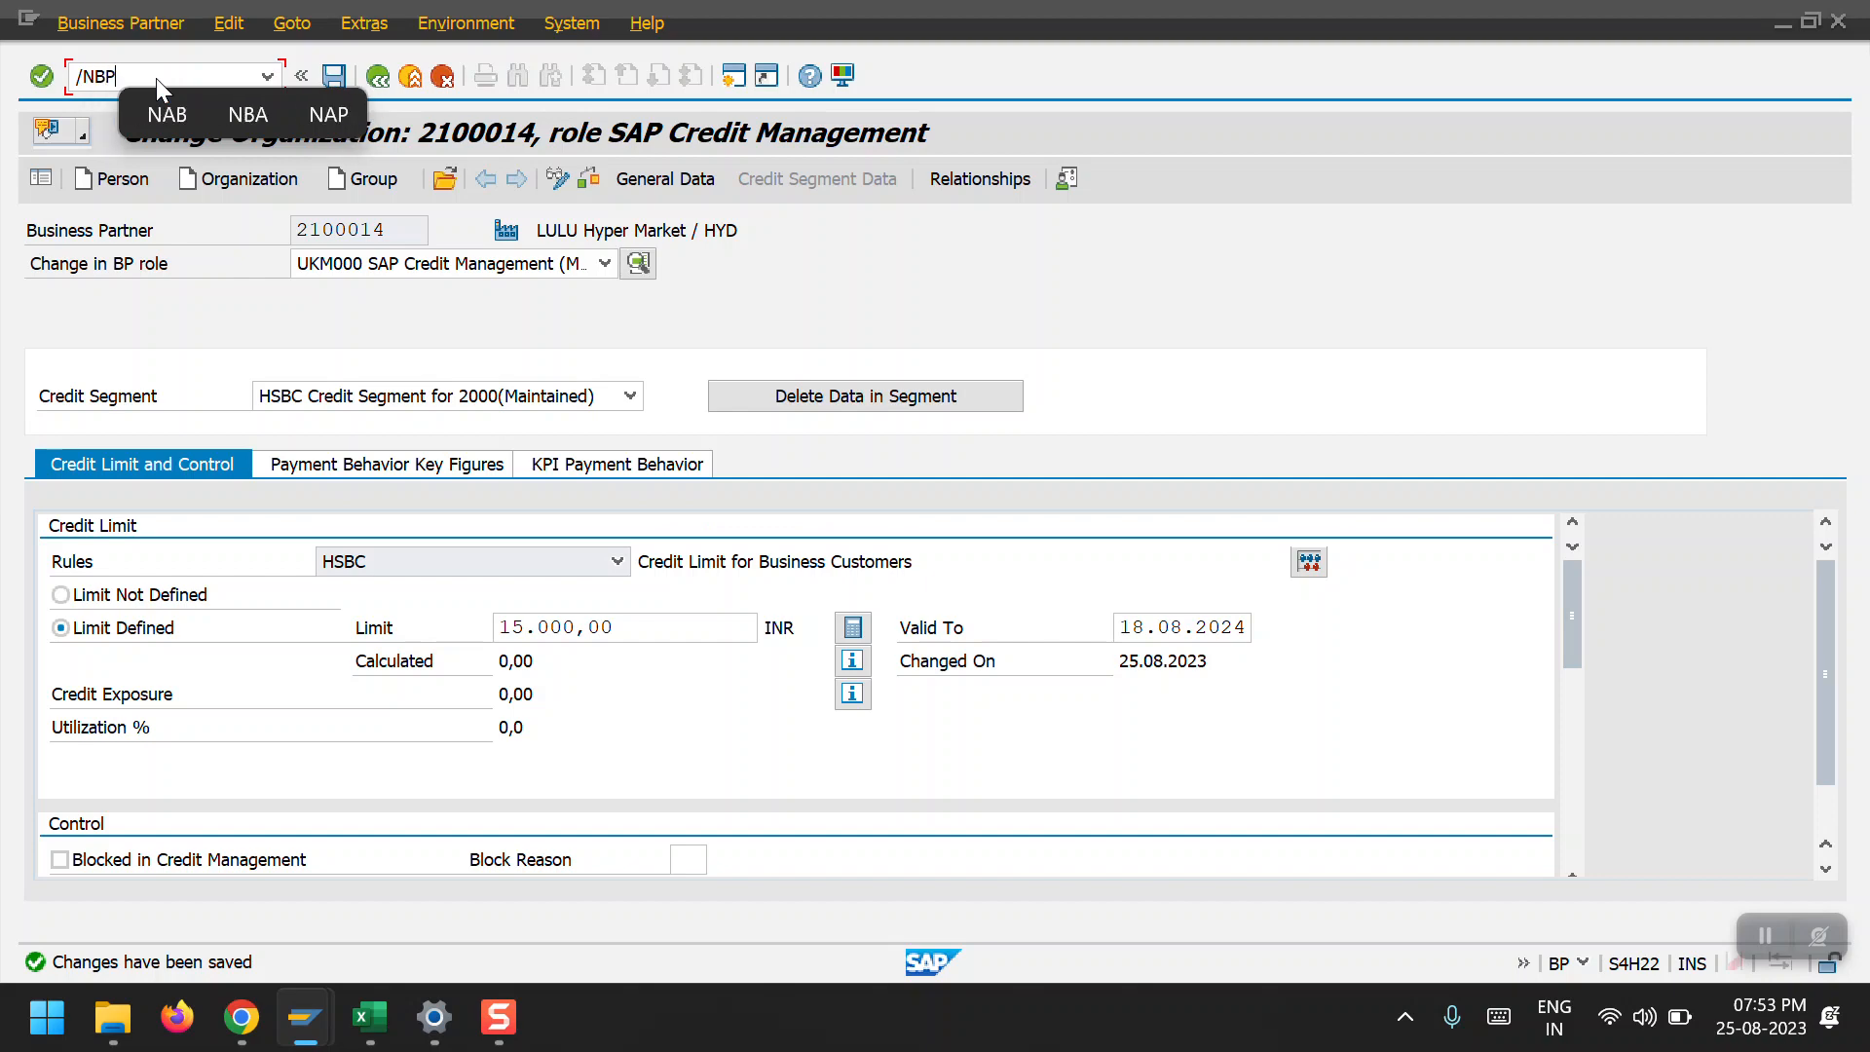
{"action": "key", "text": "Return"}
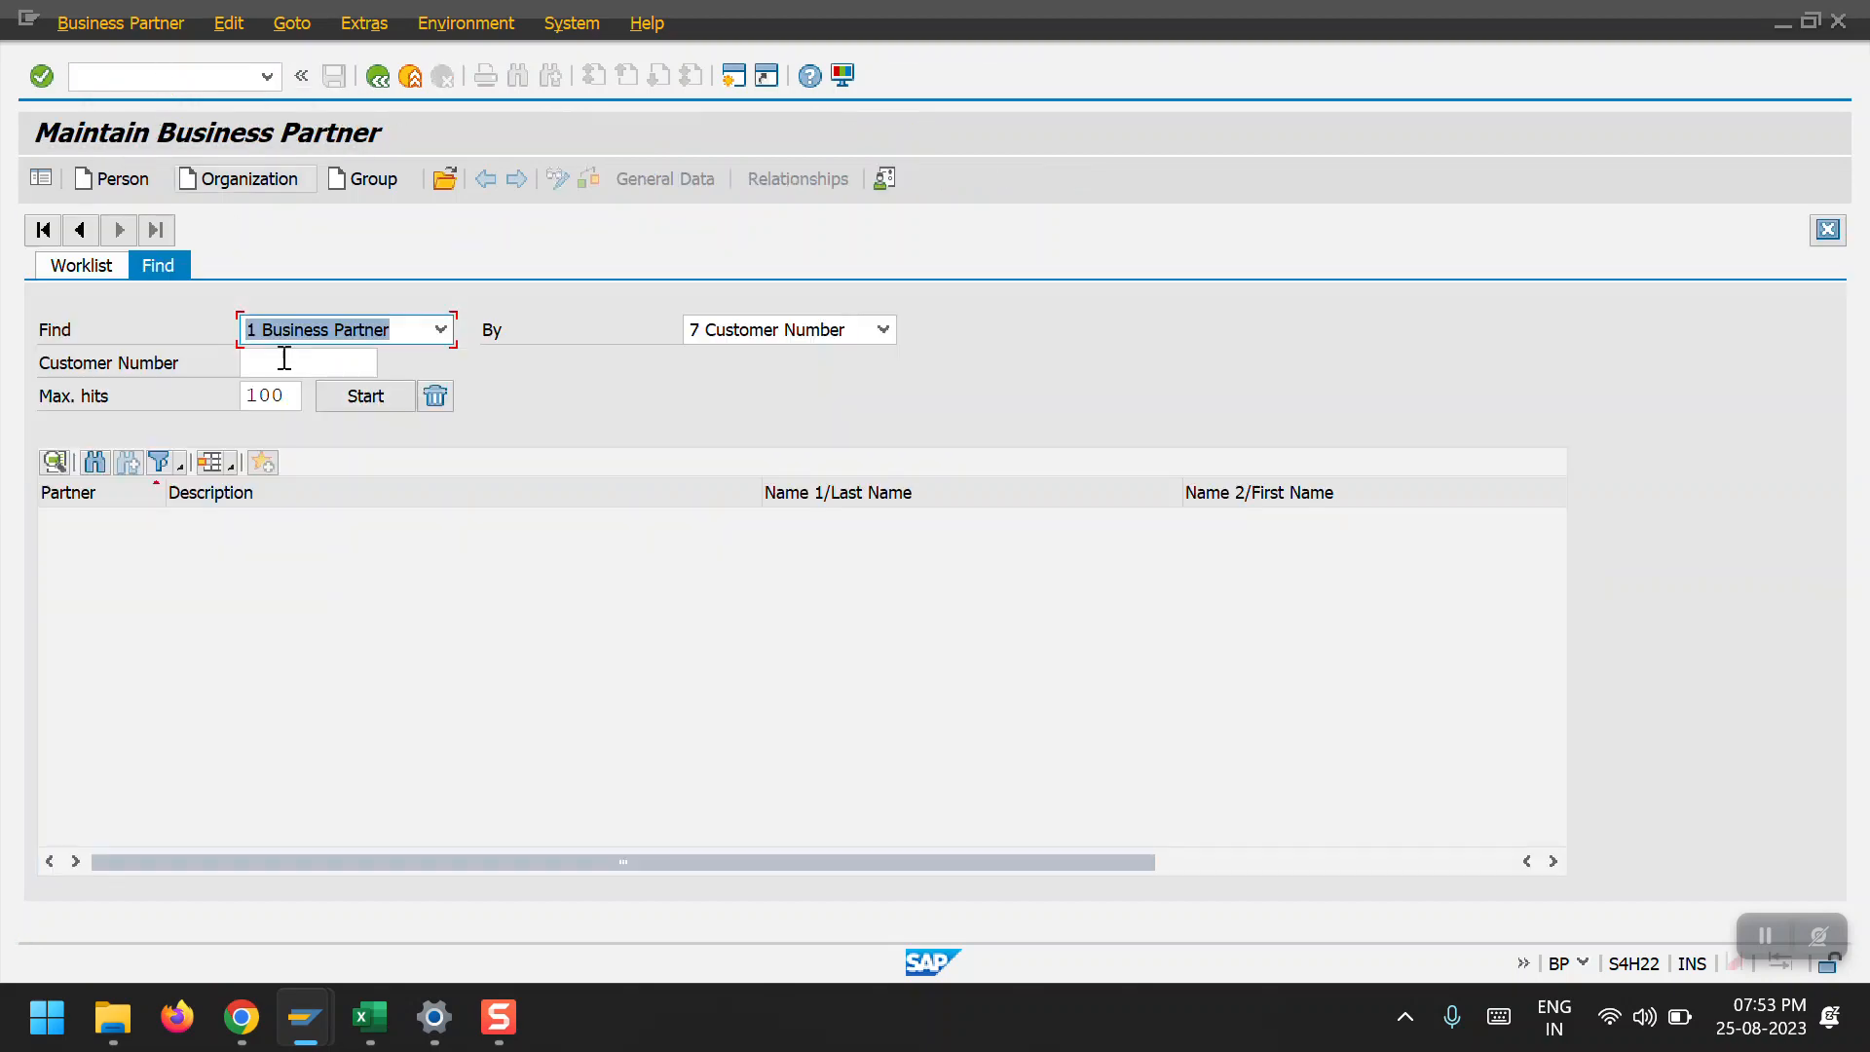
{"action": "left_click", "coordinate": [286, 361]}
{"action": "left_click", "coordinate": [323, 397]}
{"action": "left_click", "coordinate": [348, 403]}
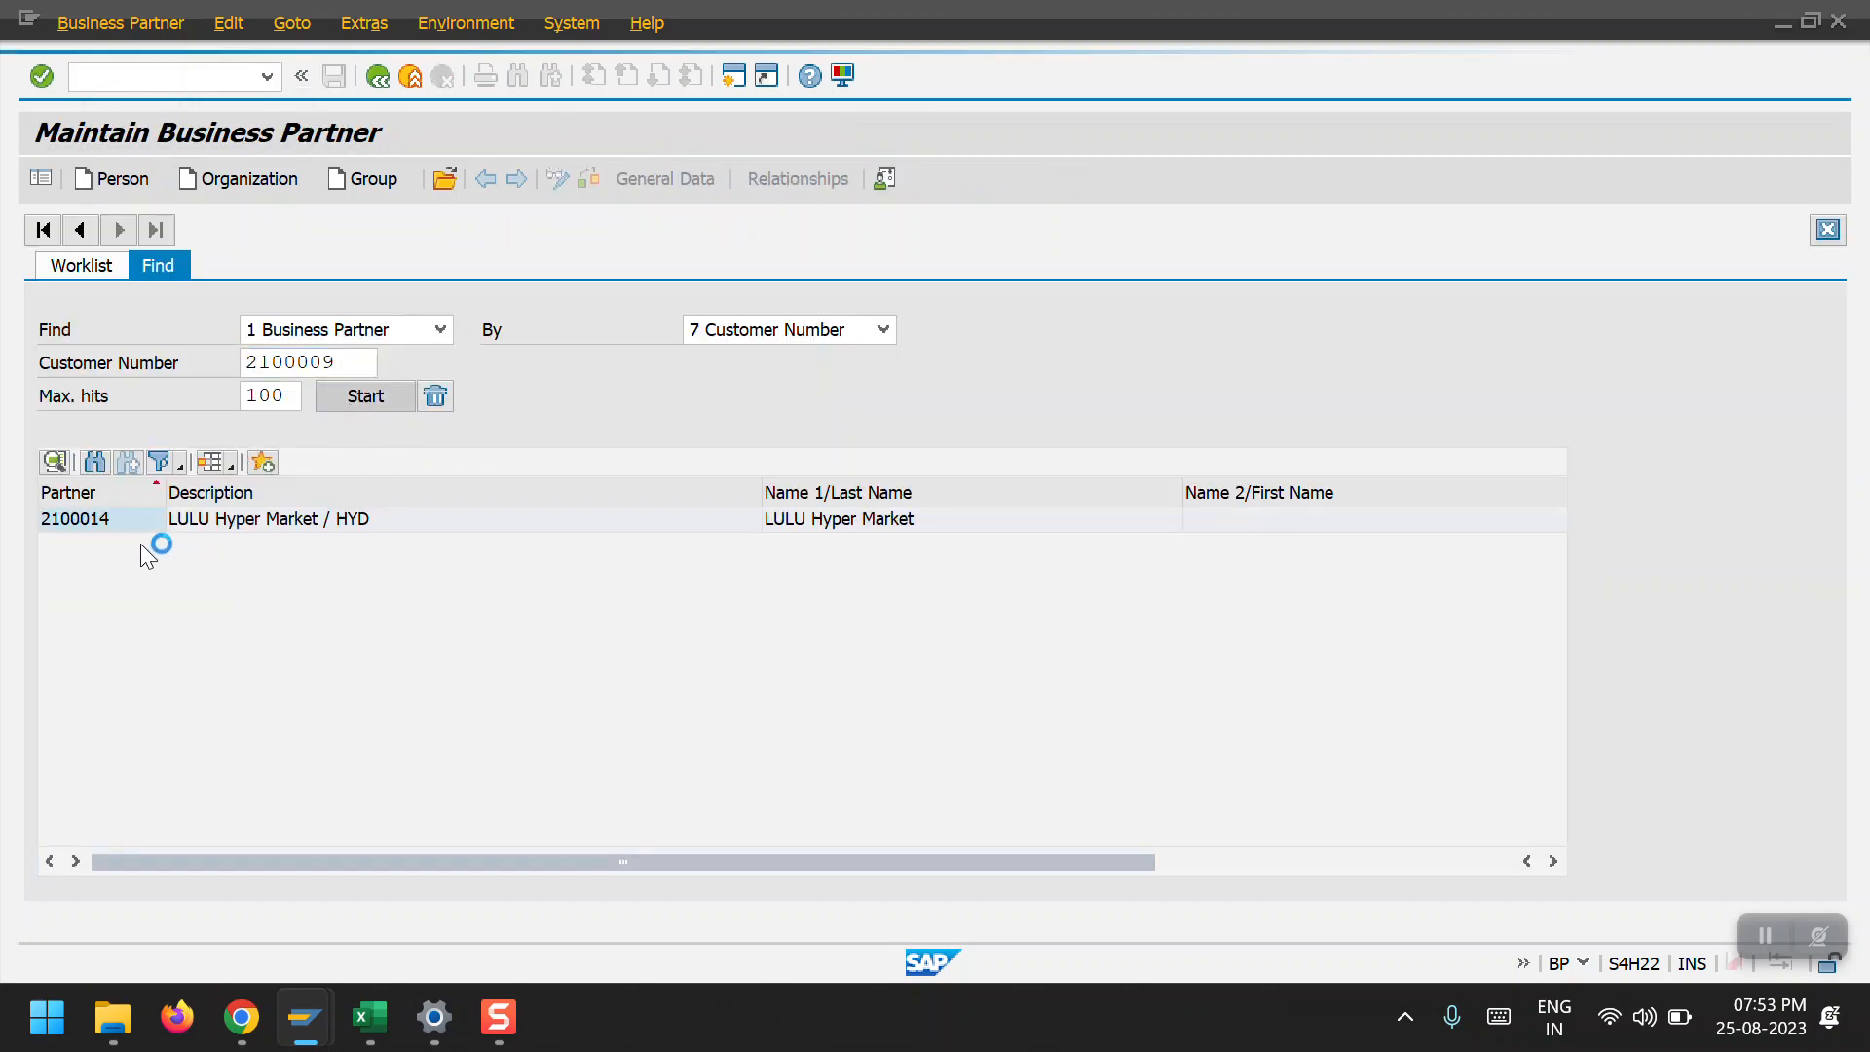
{"action": "double_click", "coordinate": [138, 524]}
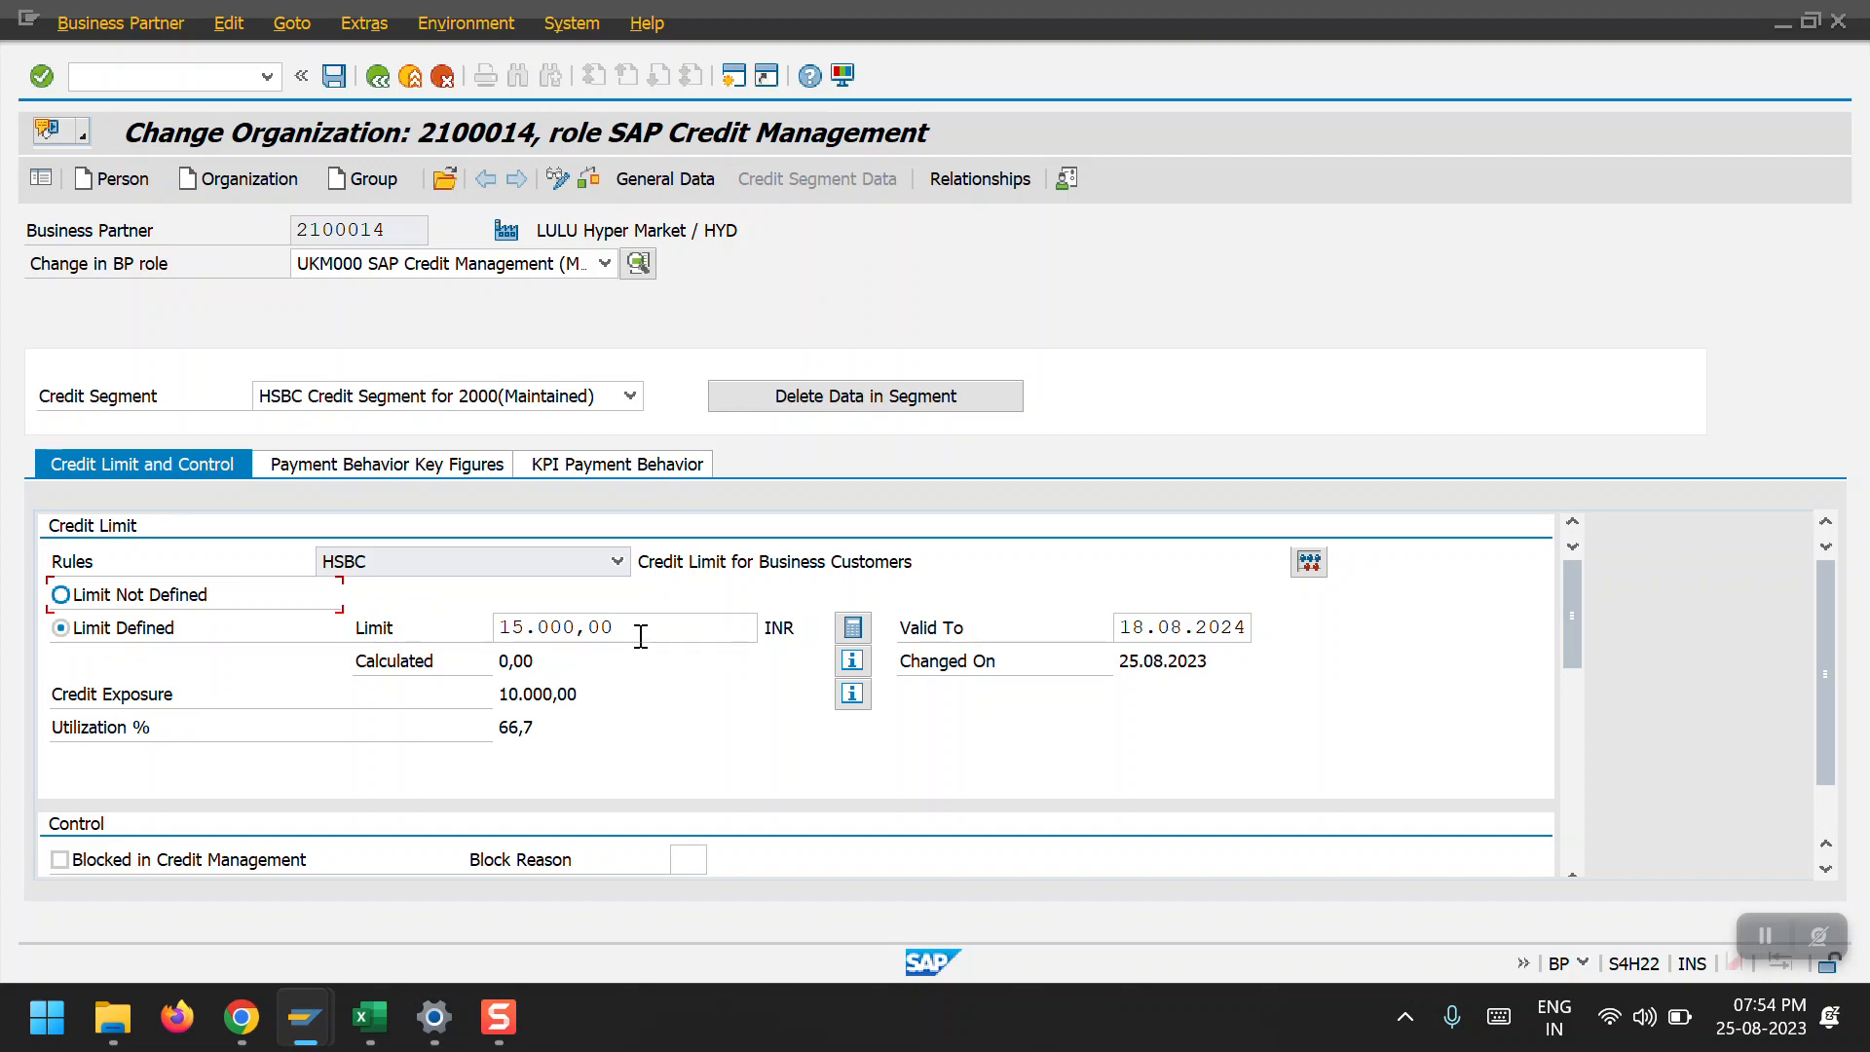
{"action": "left_click_drag", "start_coordinate": [644, 631], "coordinate": [486, 629]}
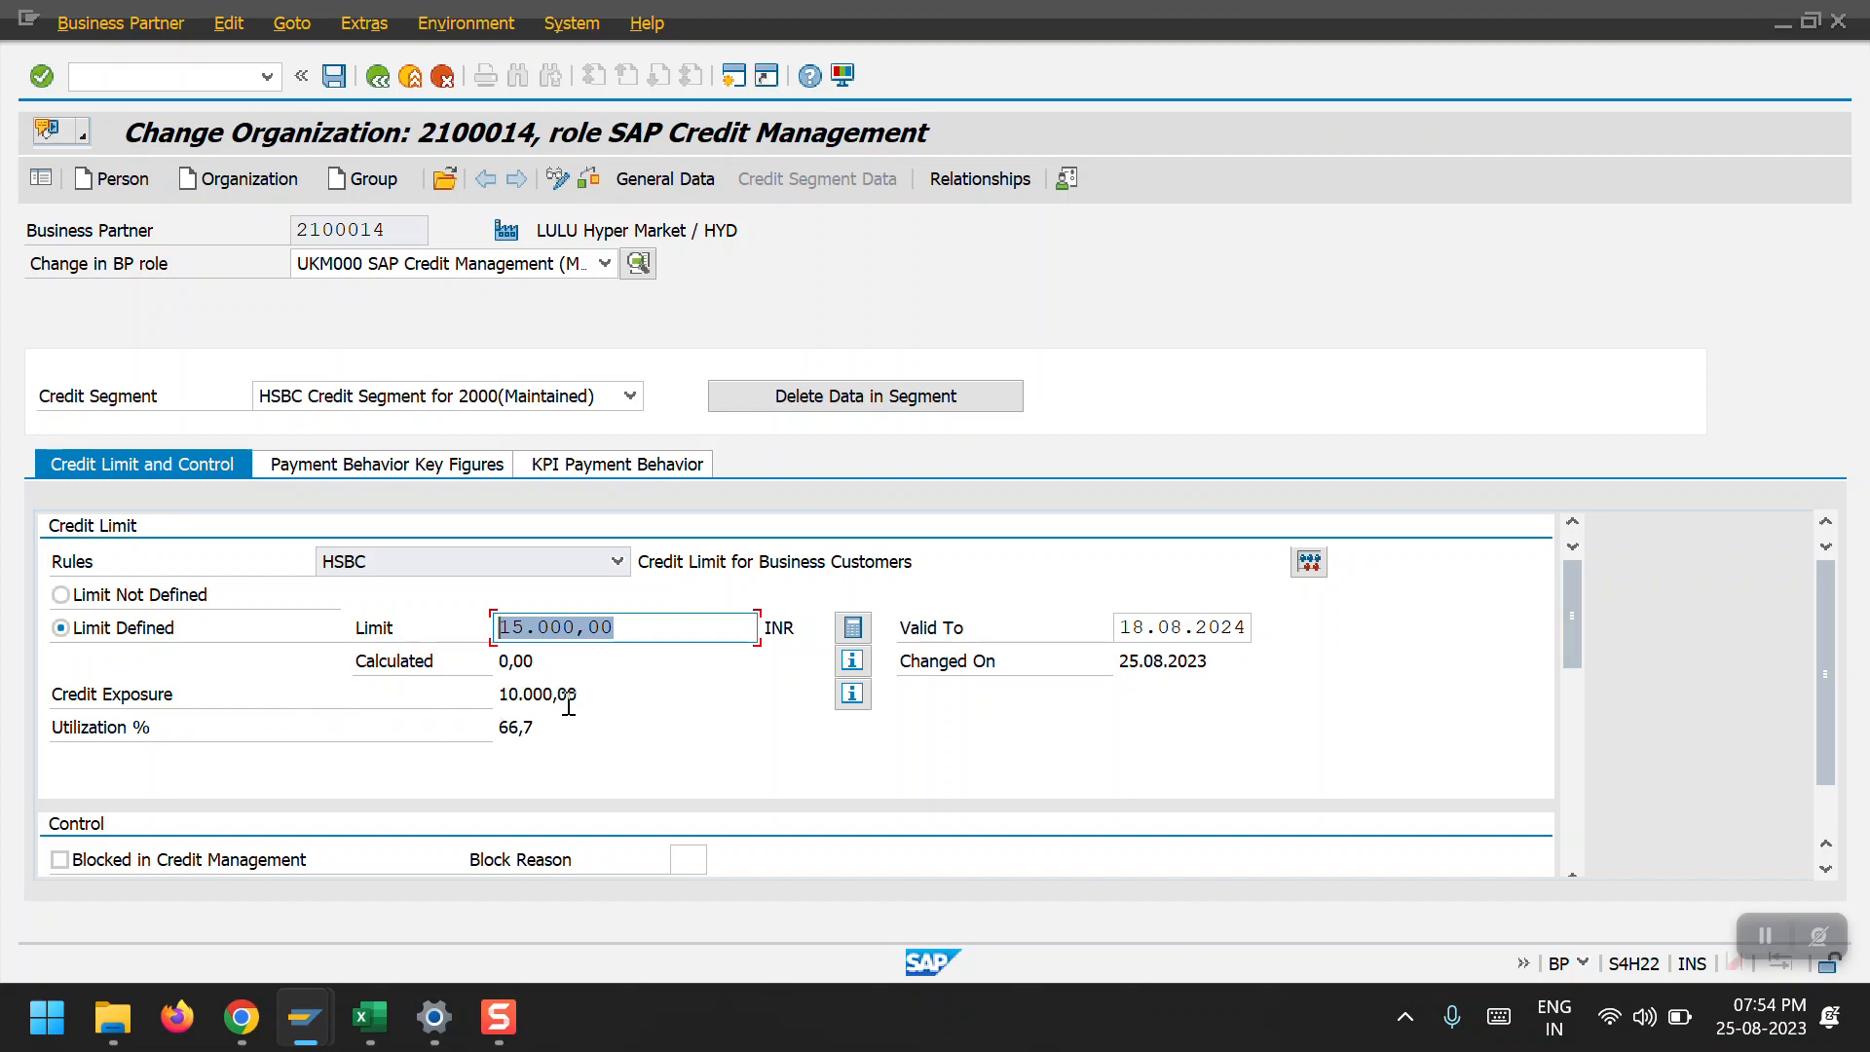
{"action": "left_click_drag", "start_coordinate": [574, 697], "coordinate": [498, 694]}
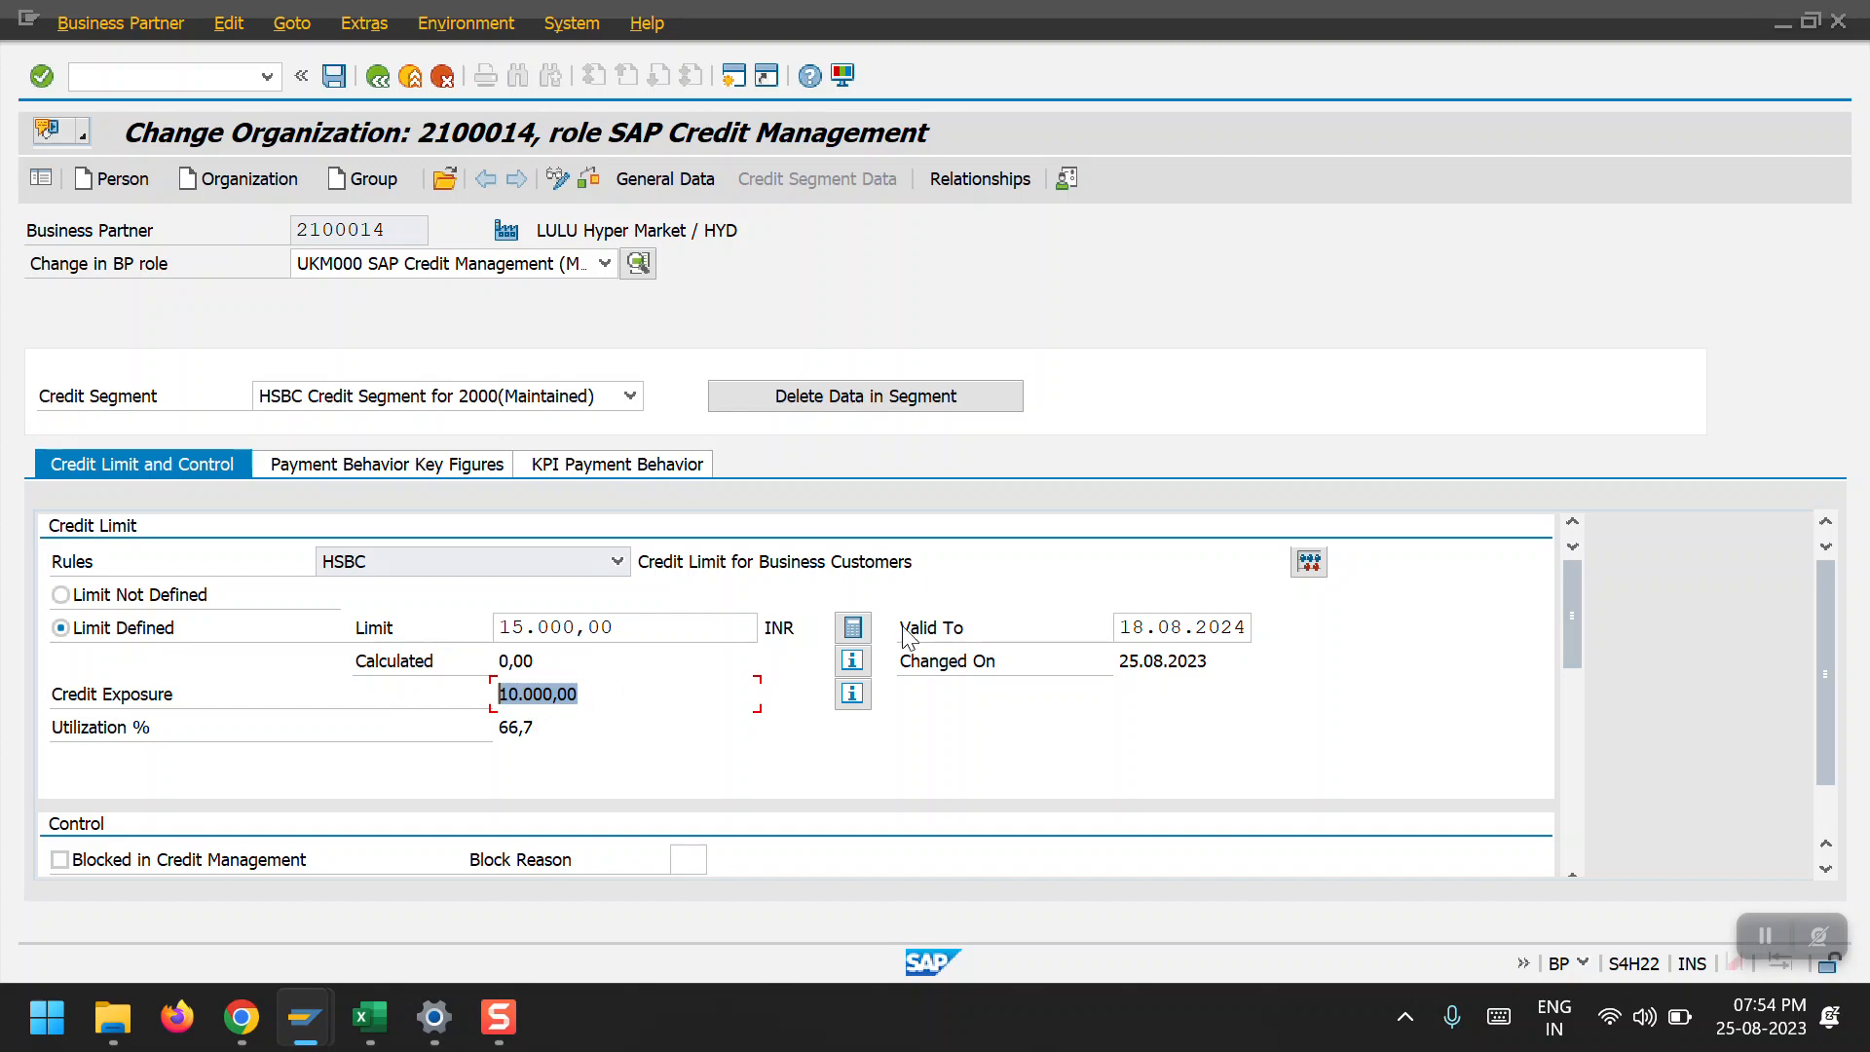
Simulate a credit check for the business partner, review the credit limit, validity date and total exposure, and close the simulation.
{"action": "left_click", "coordinate": [1311, 559]}
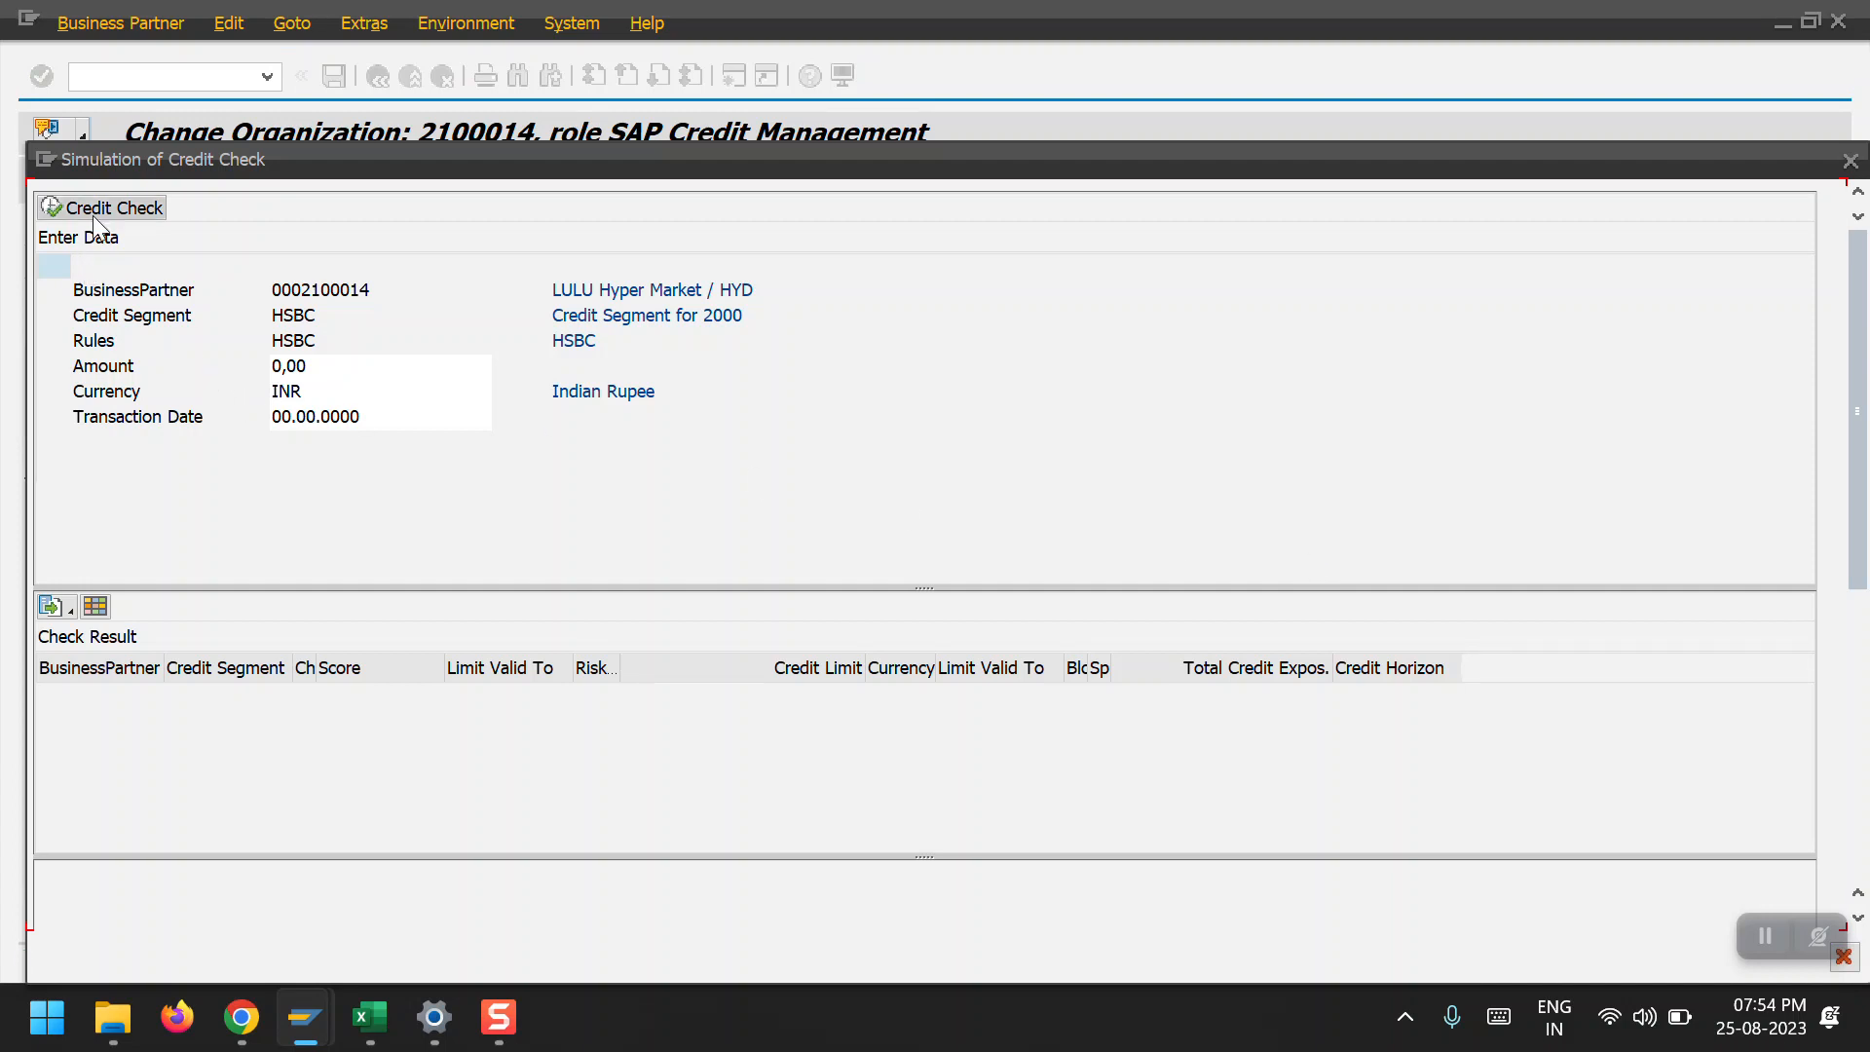
{"action": "left_click", "coordinate": [96, 217]}
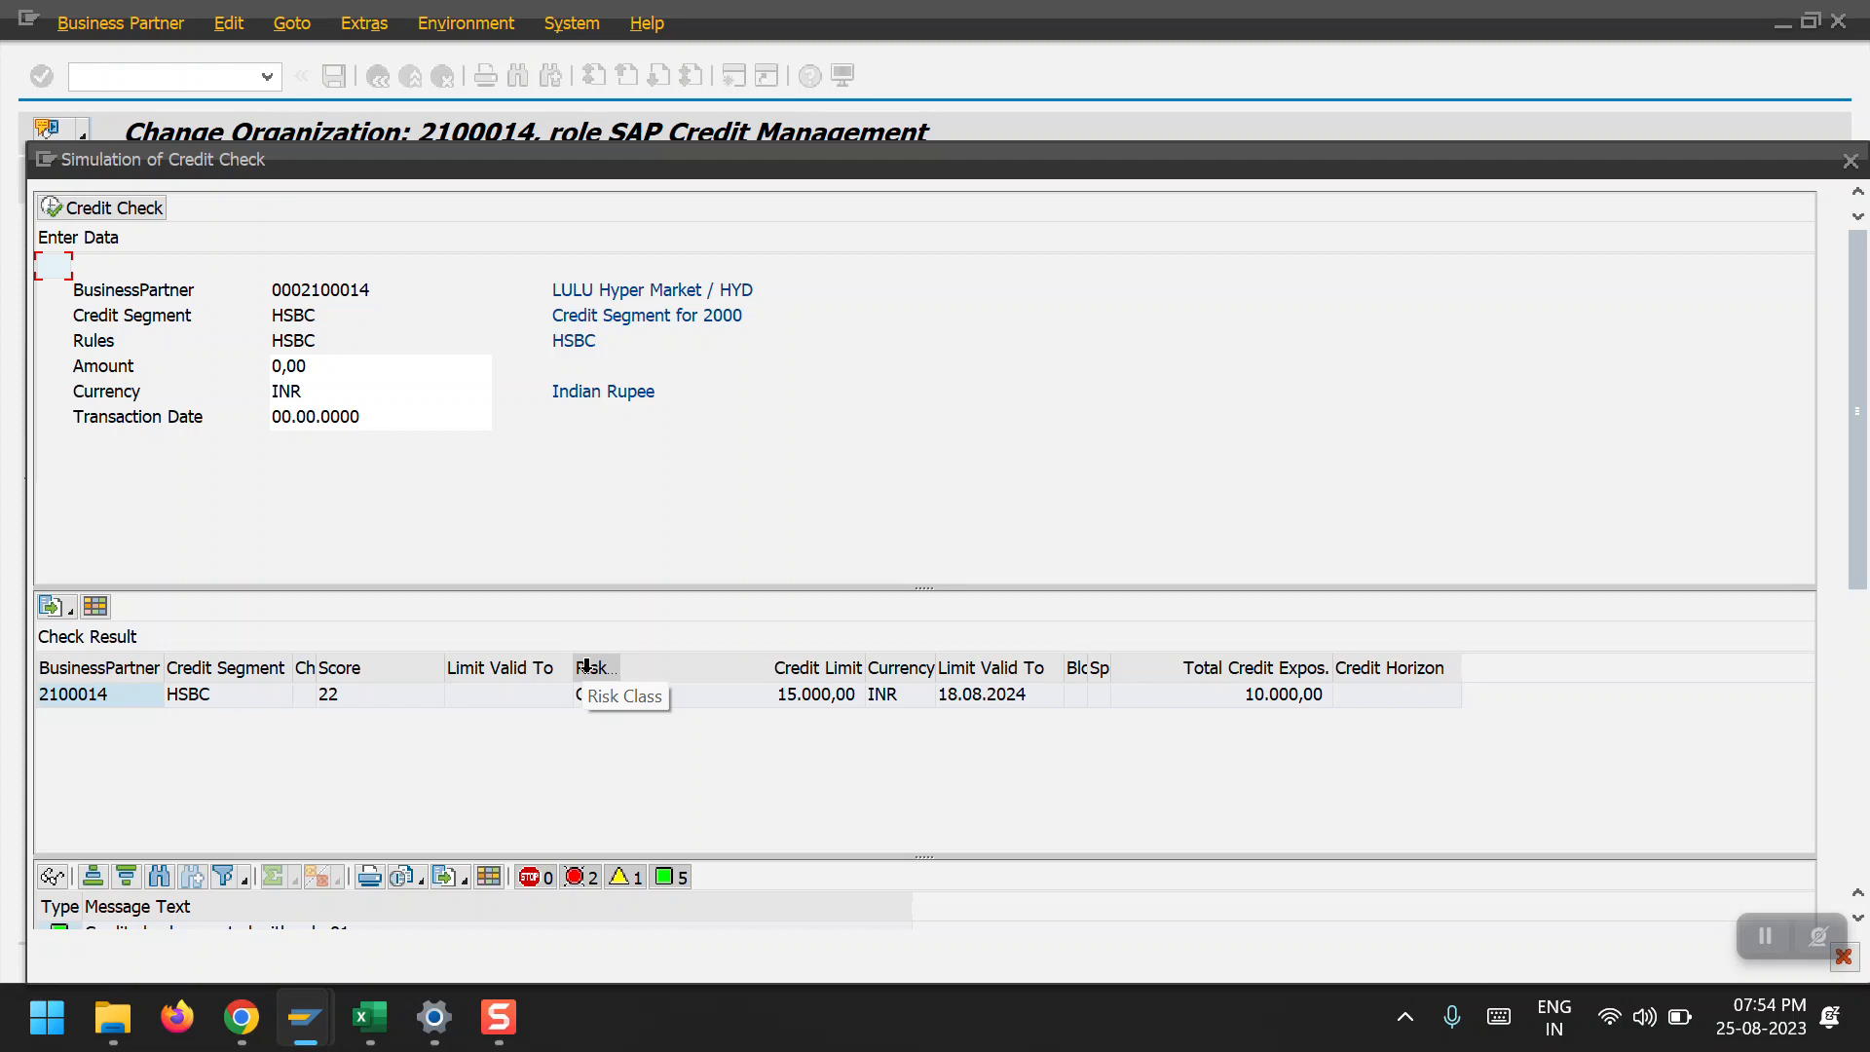
{"action": "double_click", "coordinate": [789, 669]}
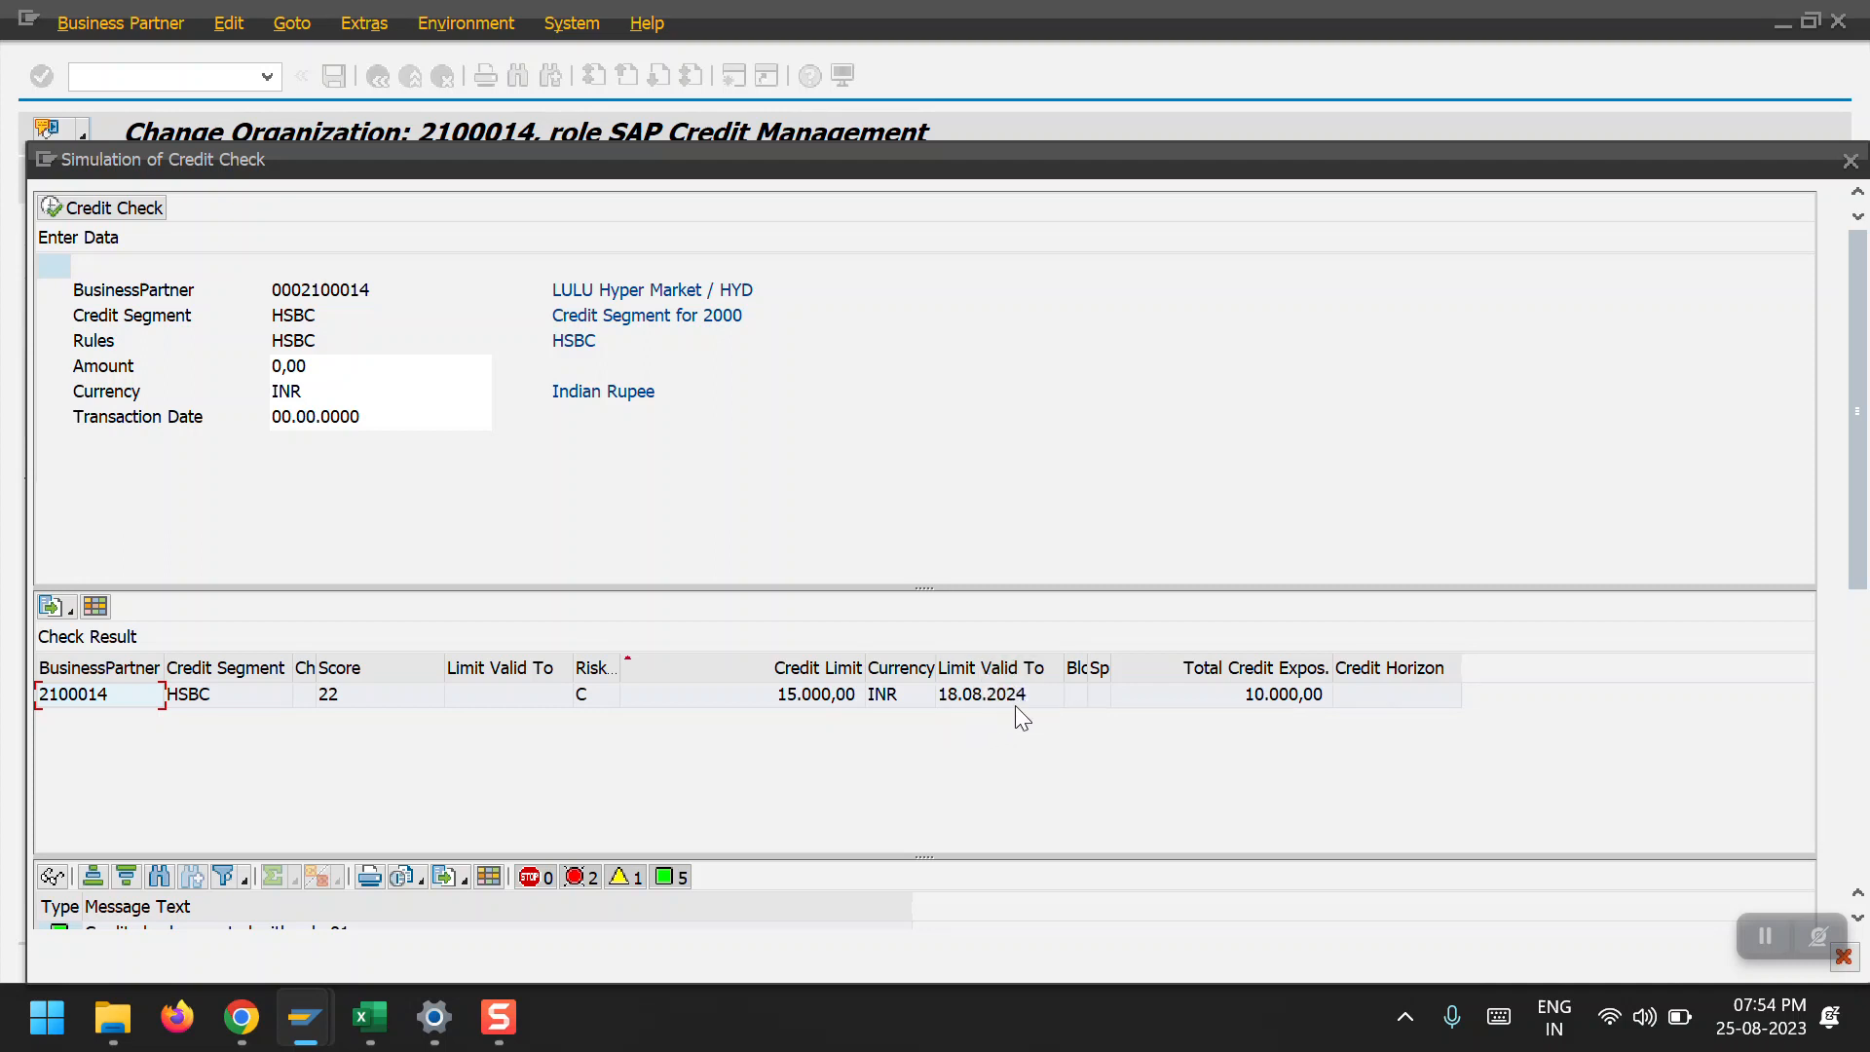
{"action": "double_click", "coordinate": [1020, 668]}
{"action": "double_click", "coordinate": [1256, 668]}
{"action": "left_click", "coordinate": [1851, 159]}
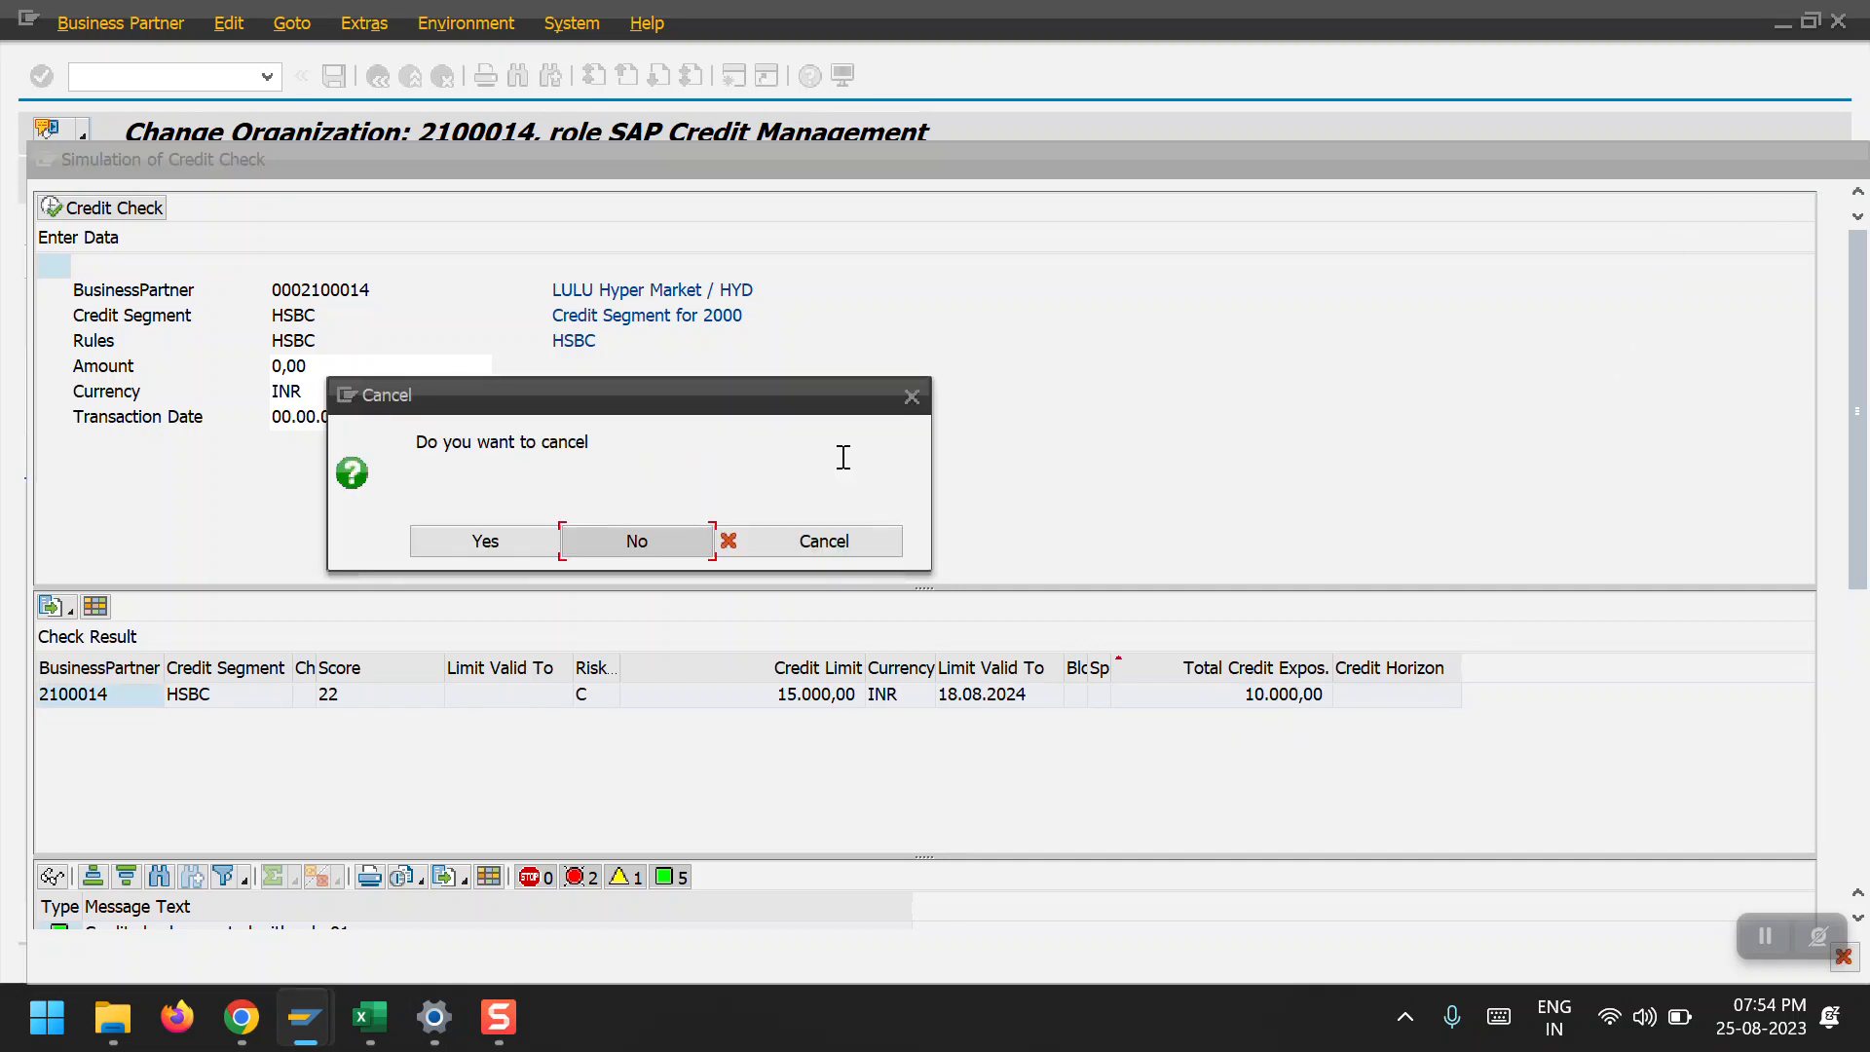
{"action": "left_click", "coordinate": [487, 541]}
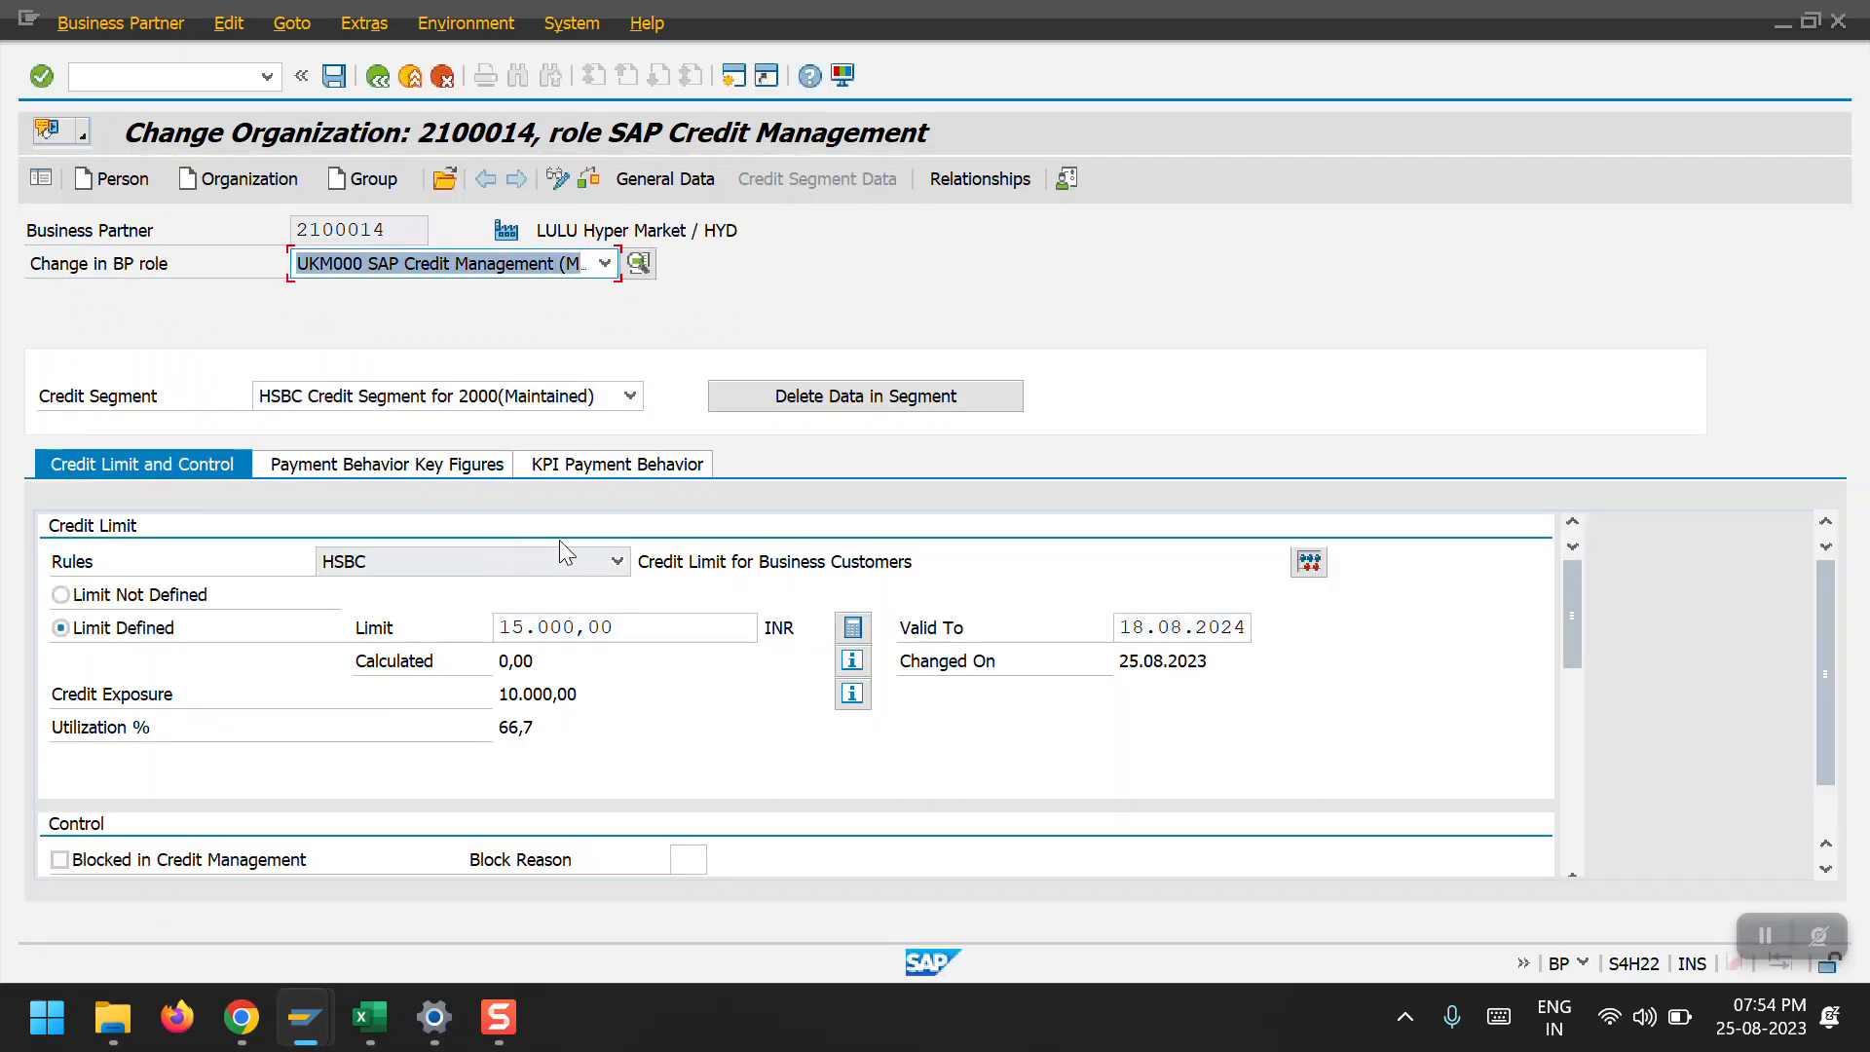
Examine the credit exposure totals behind the HSBC segment, and return to the business partner's credit data and save it.
{"action": "left_click", "coordinate": [851, 694]}
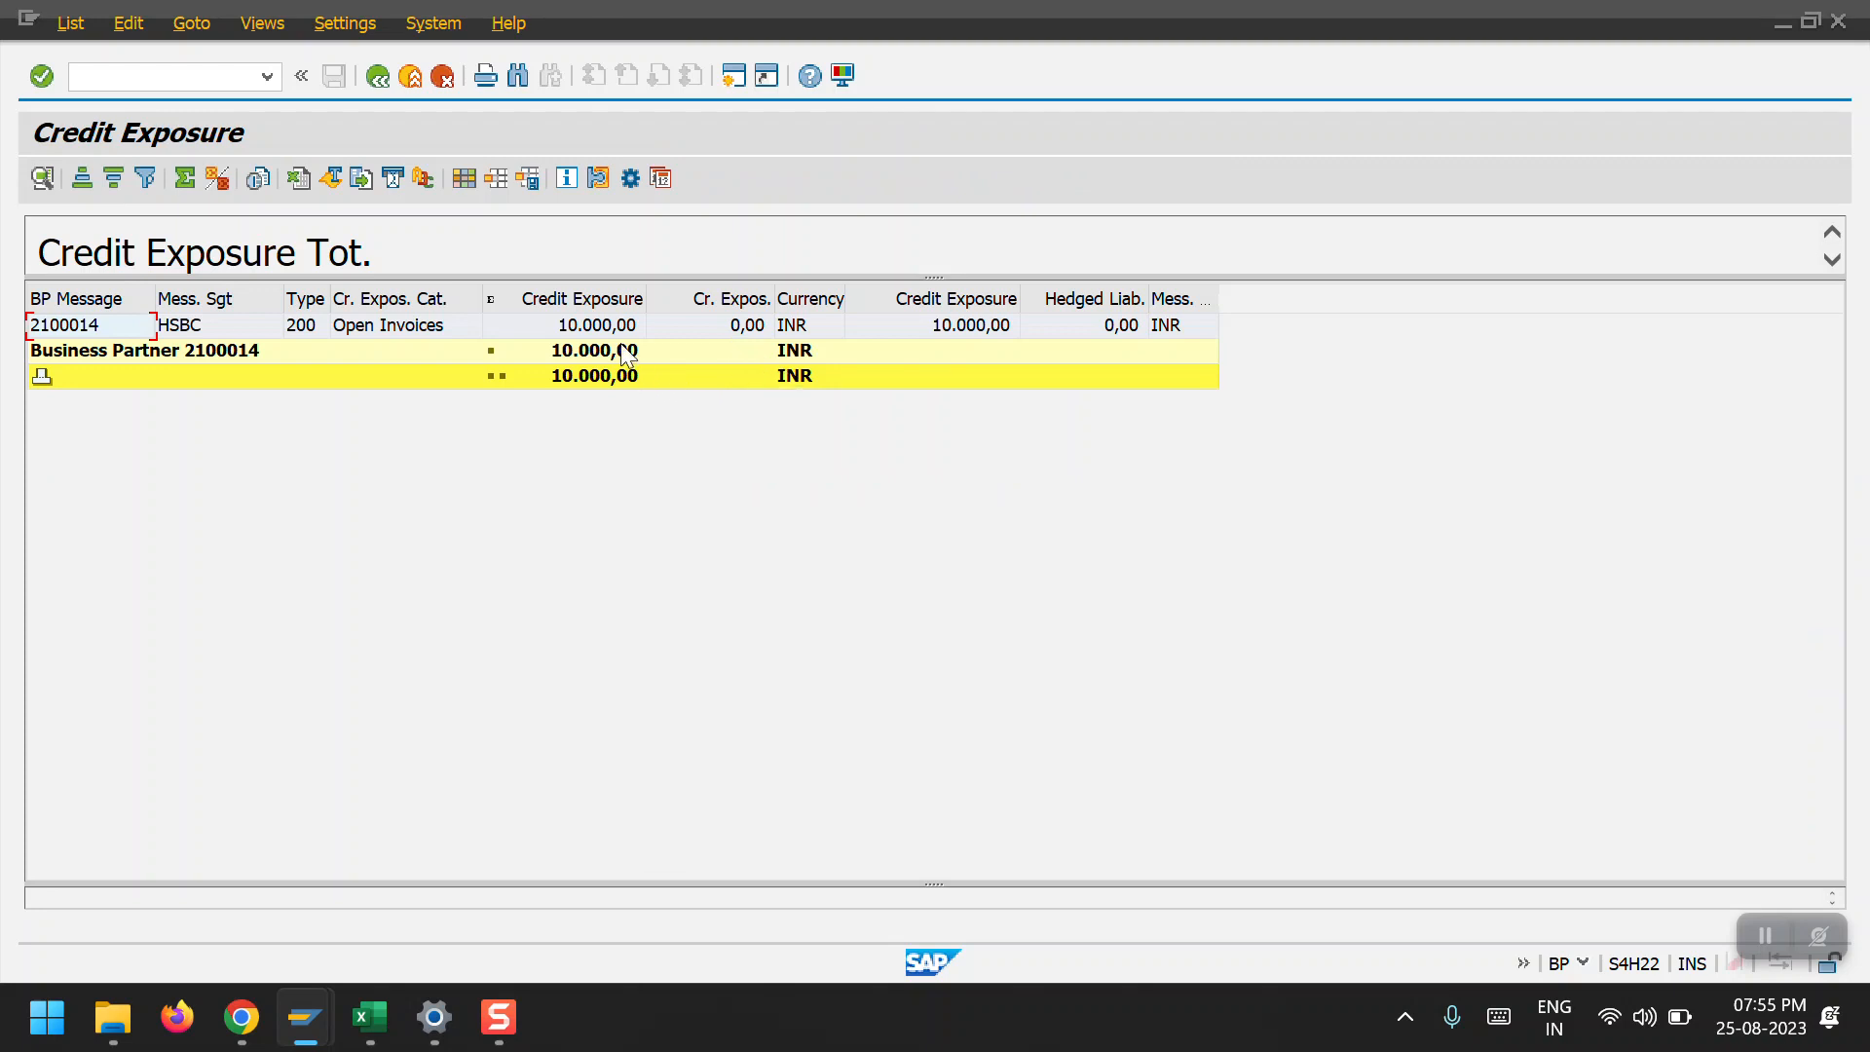
{"action": "left_click", "coordinate": [590, 306]}
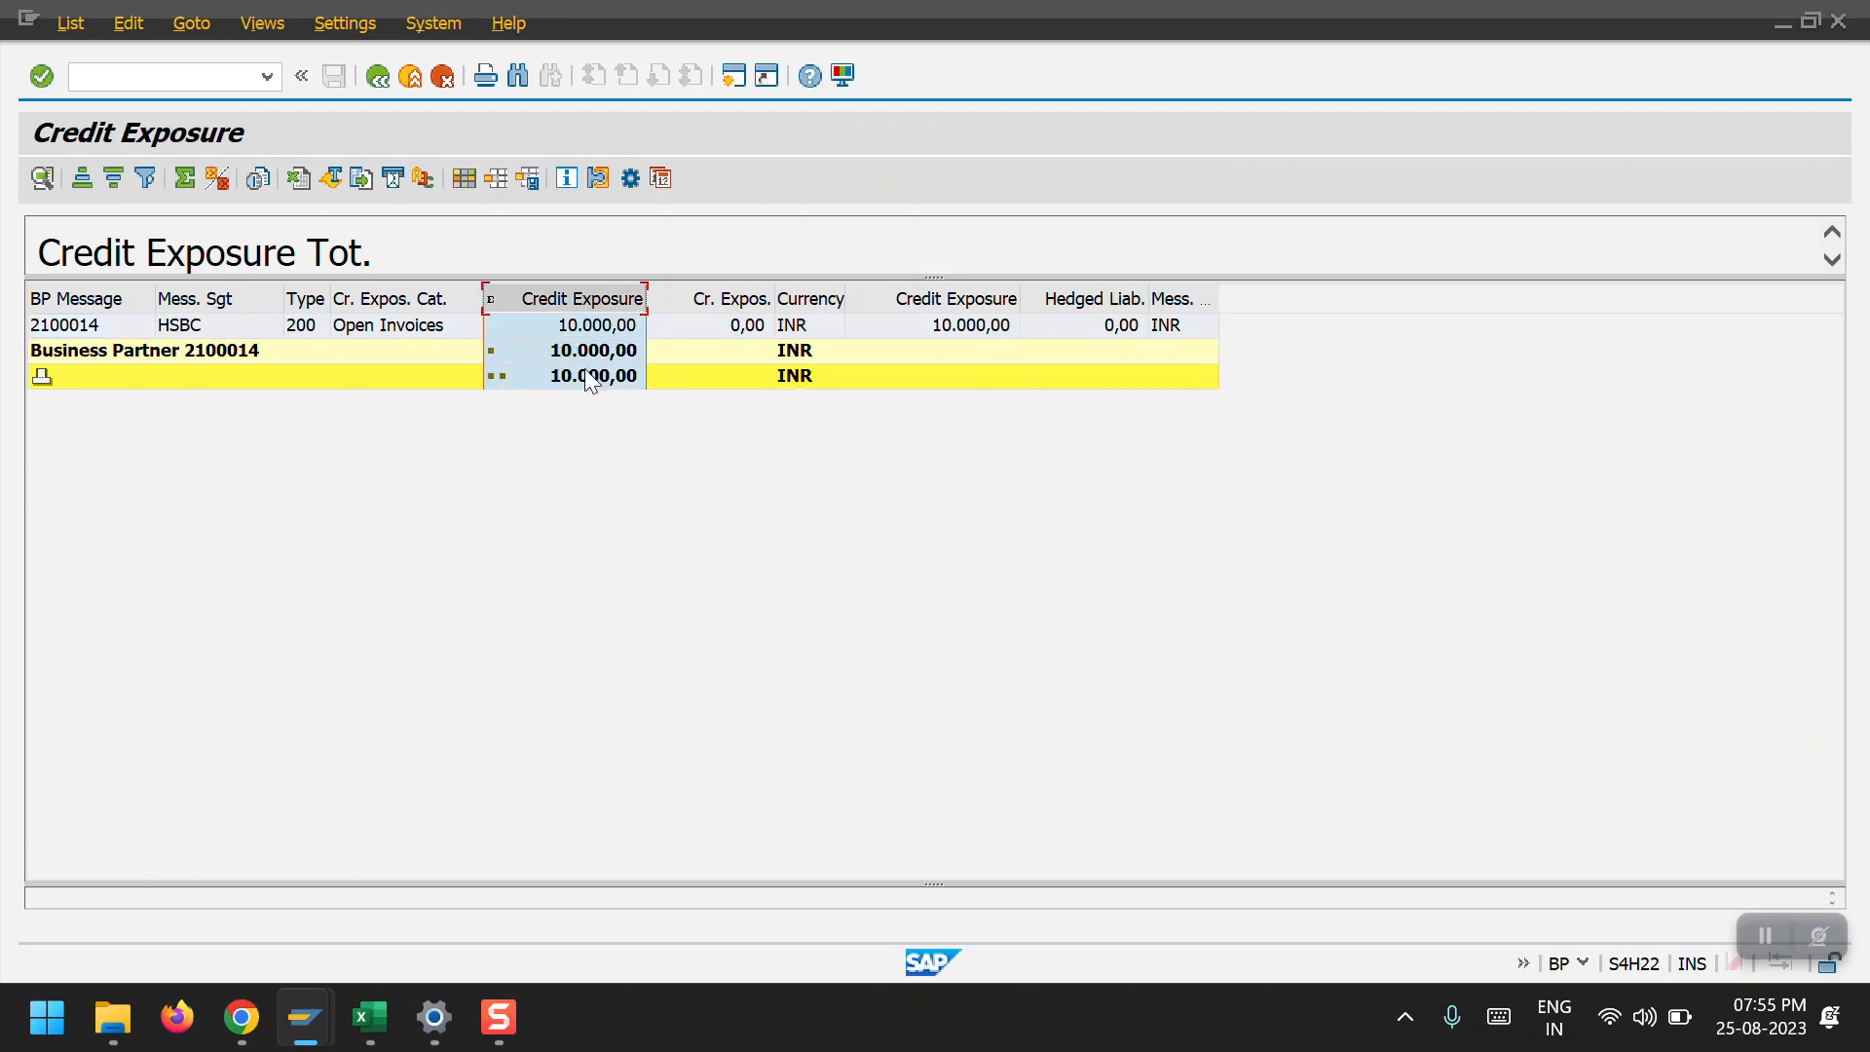
{"action": "left_click", "coordinate": [377, 78]}
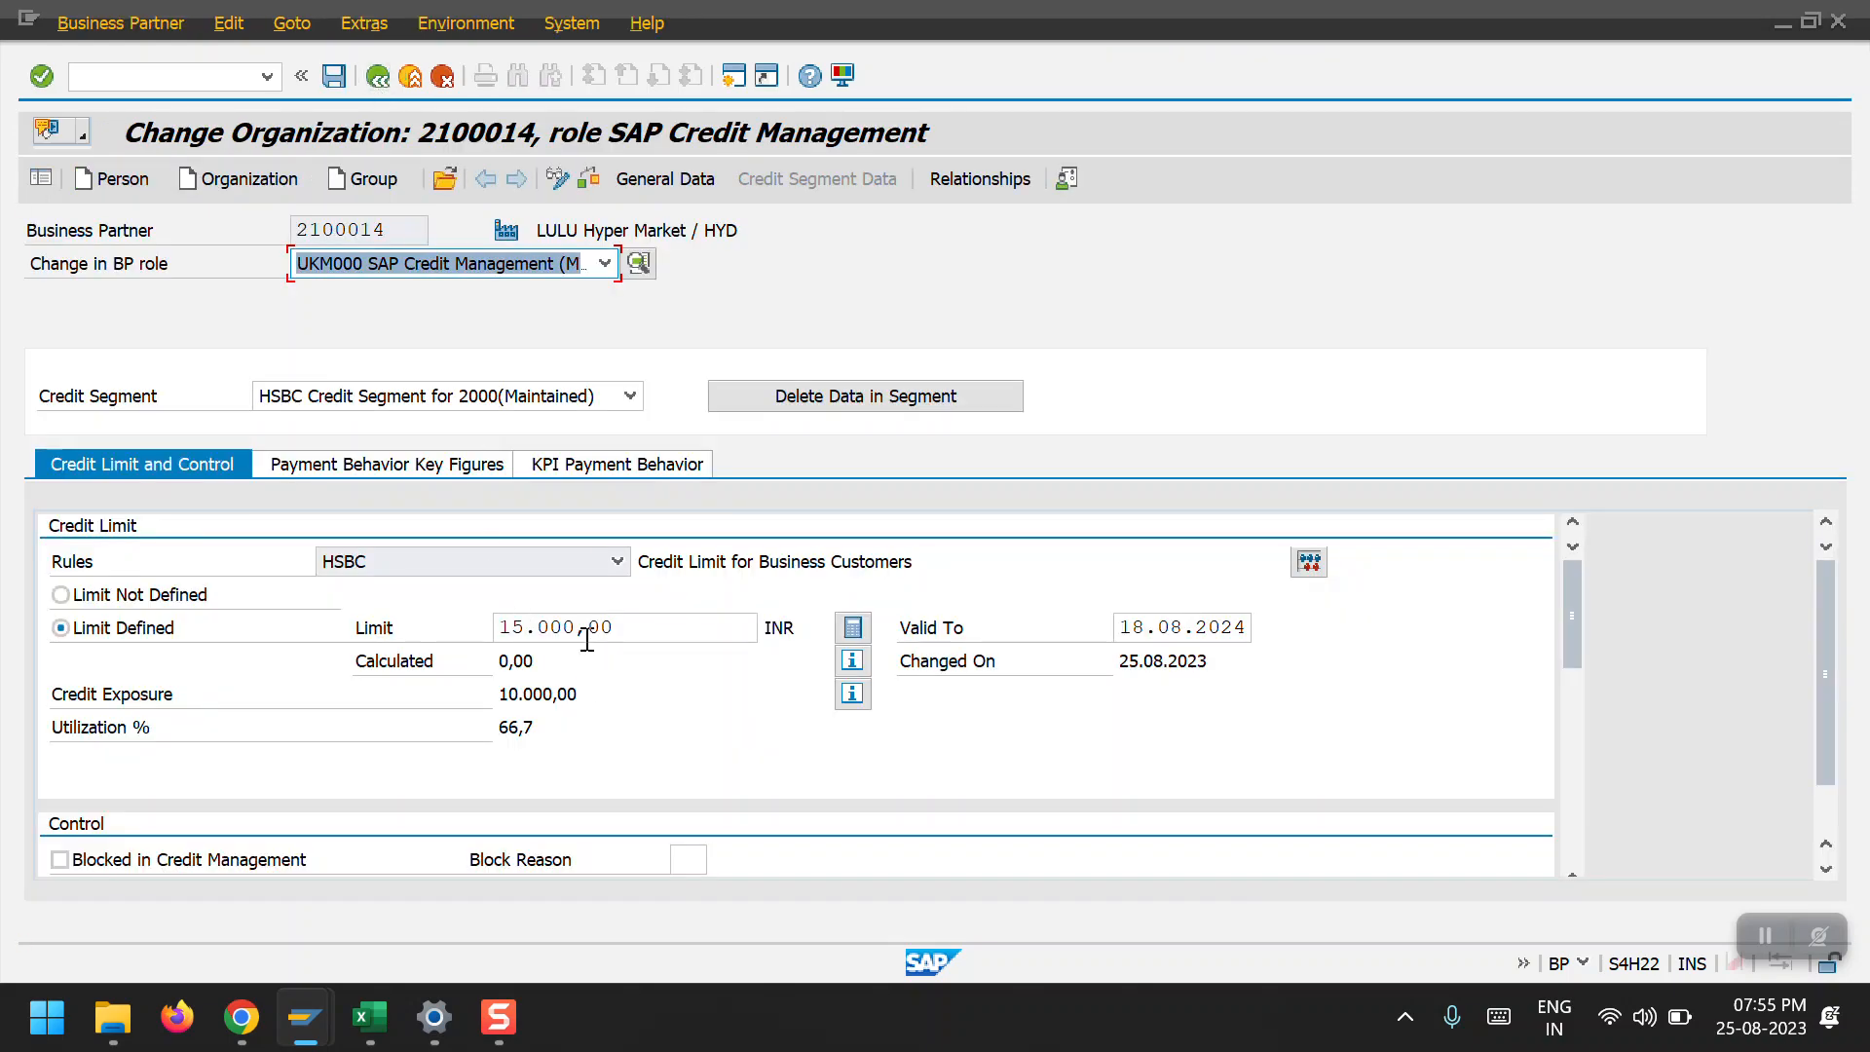
{"action": "left_click", "coordinate": [335, 76]}
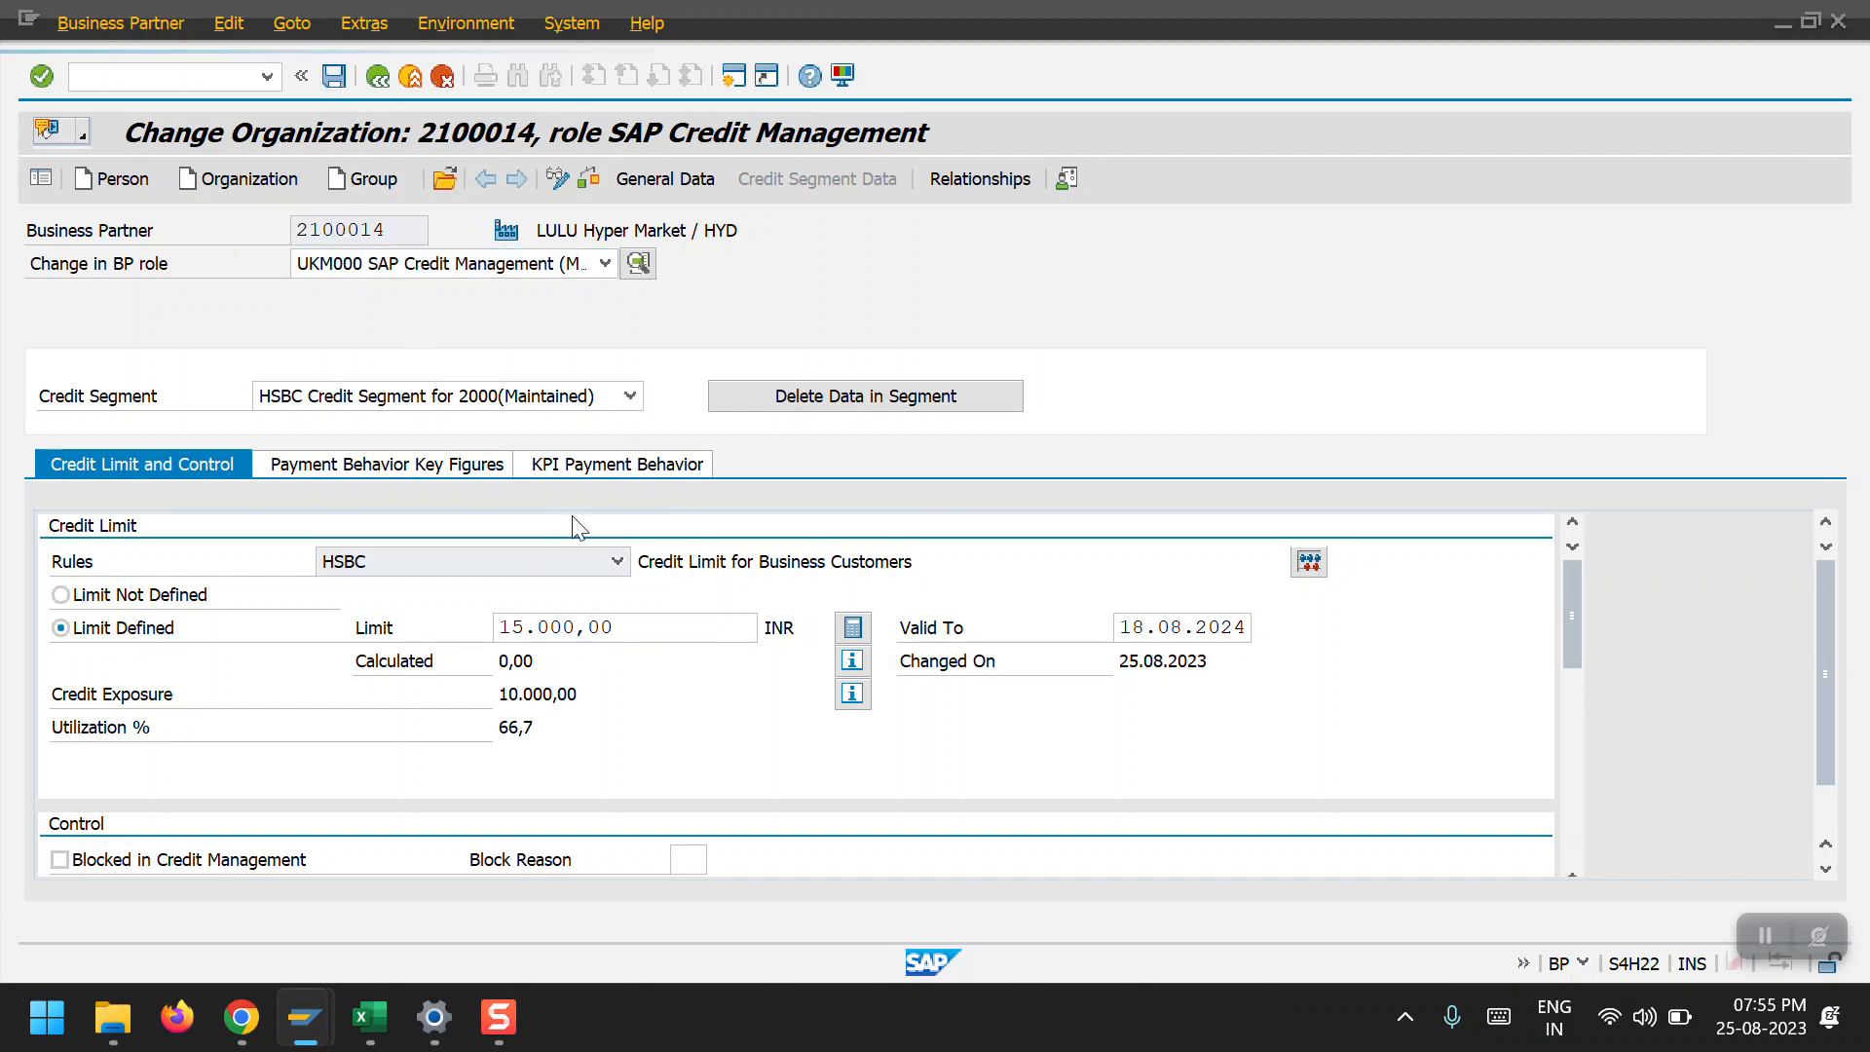
Switch to the invoice entry session and start another invoice for the same customer, using 25.08.2023 as invoice date and posting date.
{"action": "key", "text": "alt+Tab"}
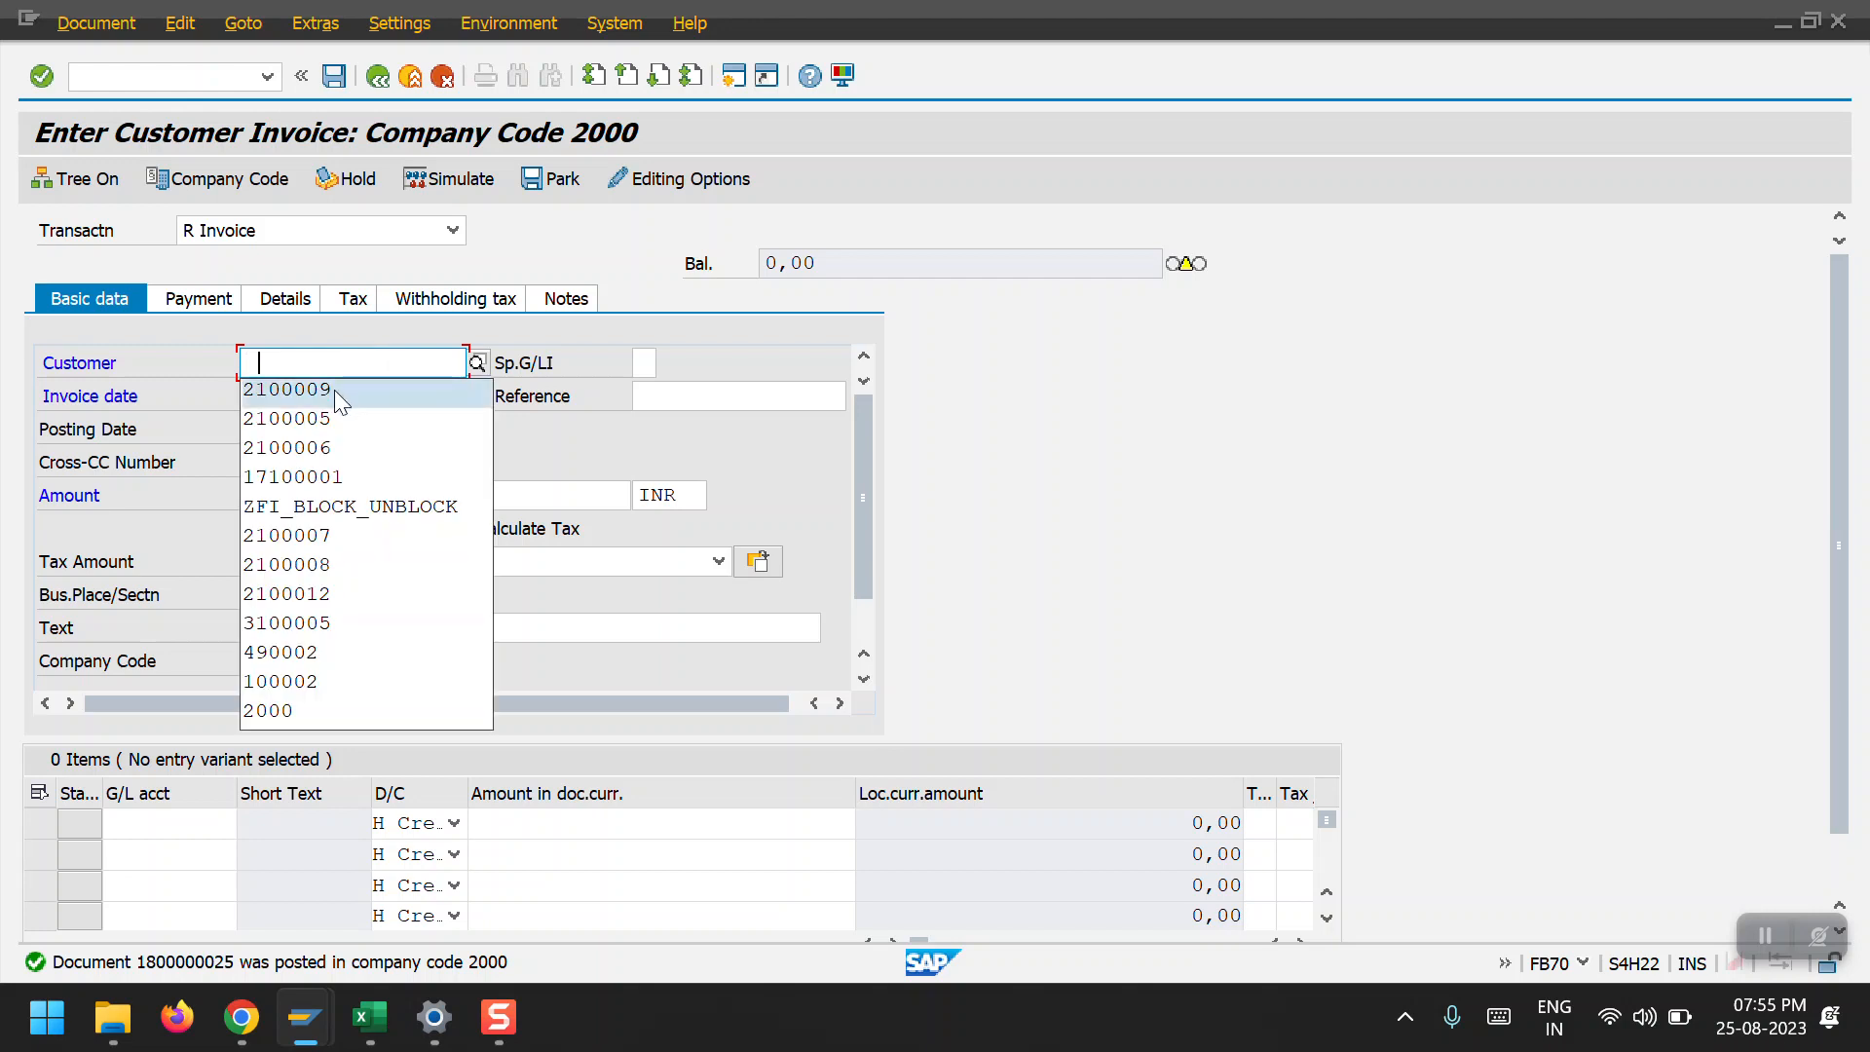
{"action": "left_click", "coordinate": [335, 391]}
{"action": "left_click", "coordinate": [322, 395]}
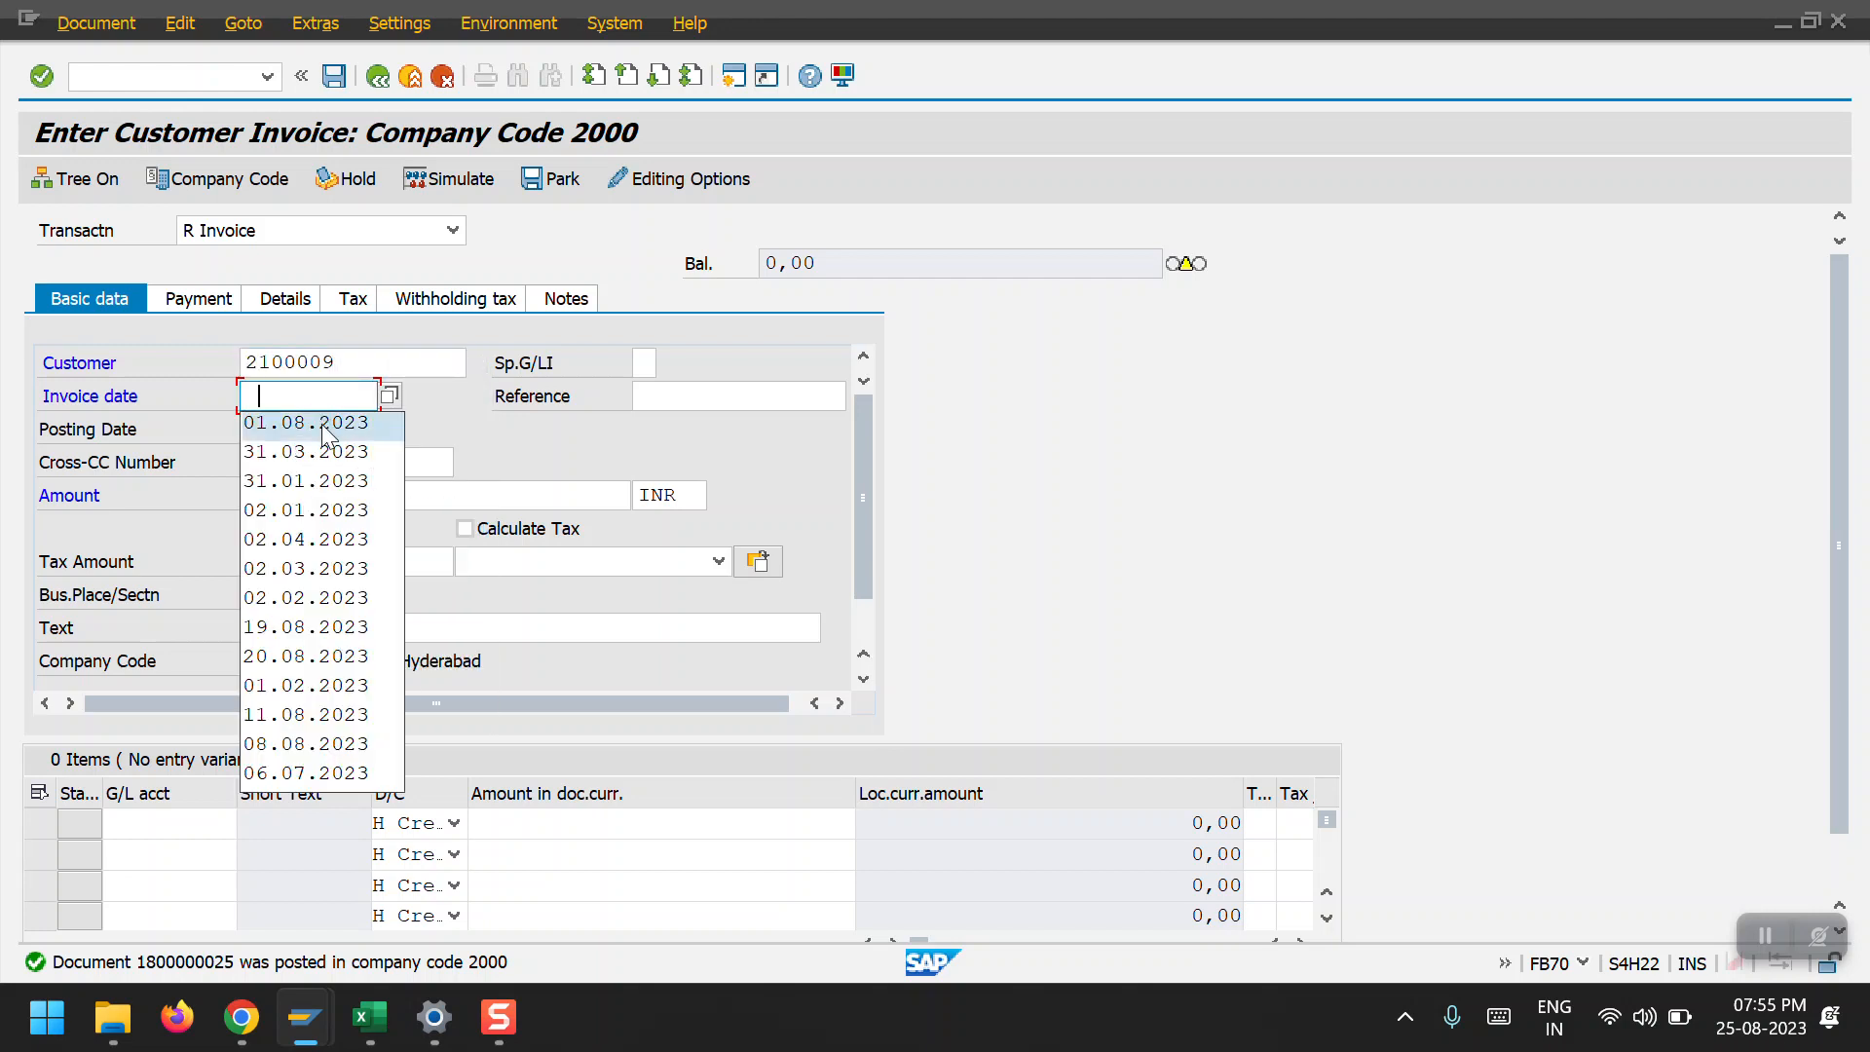
{"action": "left_click", "coordinate": [424, 423]}
{"action": "left_click", "coordinate": [303, 432]}
{"action": "key", "text": "ctrl+a"}
{"action": "key", "text": "ctrl+c"}
{"action": "left_click", "coordinate": [294, 396]}
{"action": "key", "text": "ctrl+v"}
Set the invoice reference to Aug - INV2 and the amount to 2000 INR.
{"action": "left_click", "coordinate": [770, 395]}
{"action": "left_click", "coordinate": [713, 424]}
{"action": "key", "text": "BackSpace"}
{"action": "type", "text": "2"}
{"action": "left_click", "coordinate": [387, 492]}
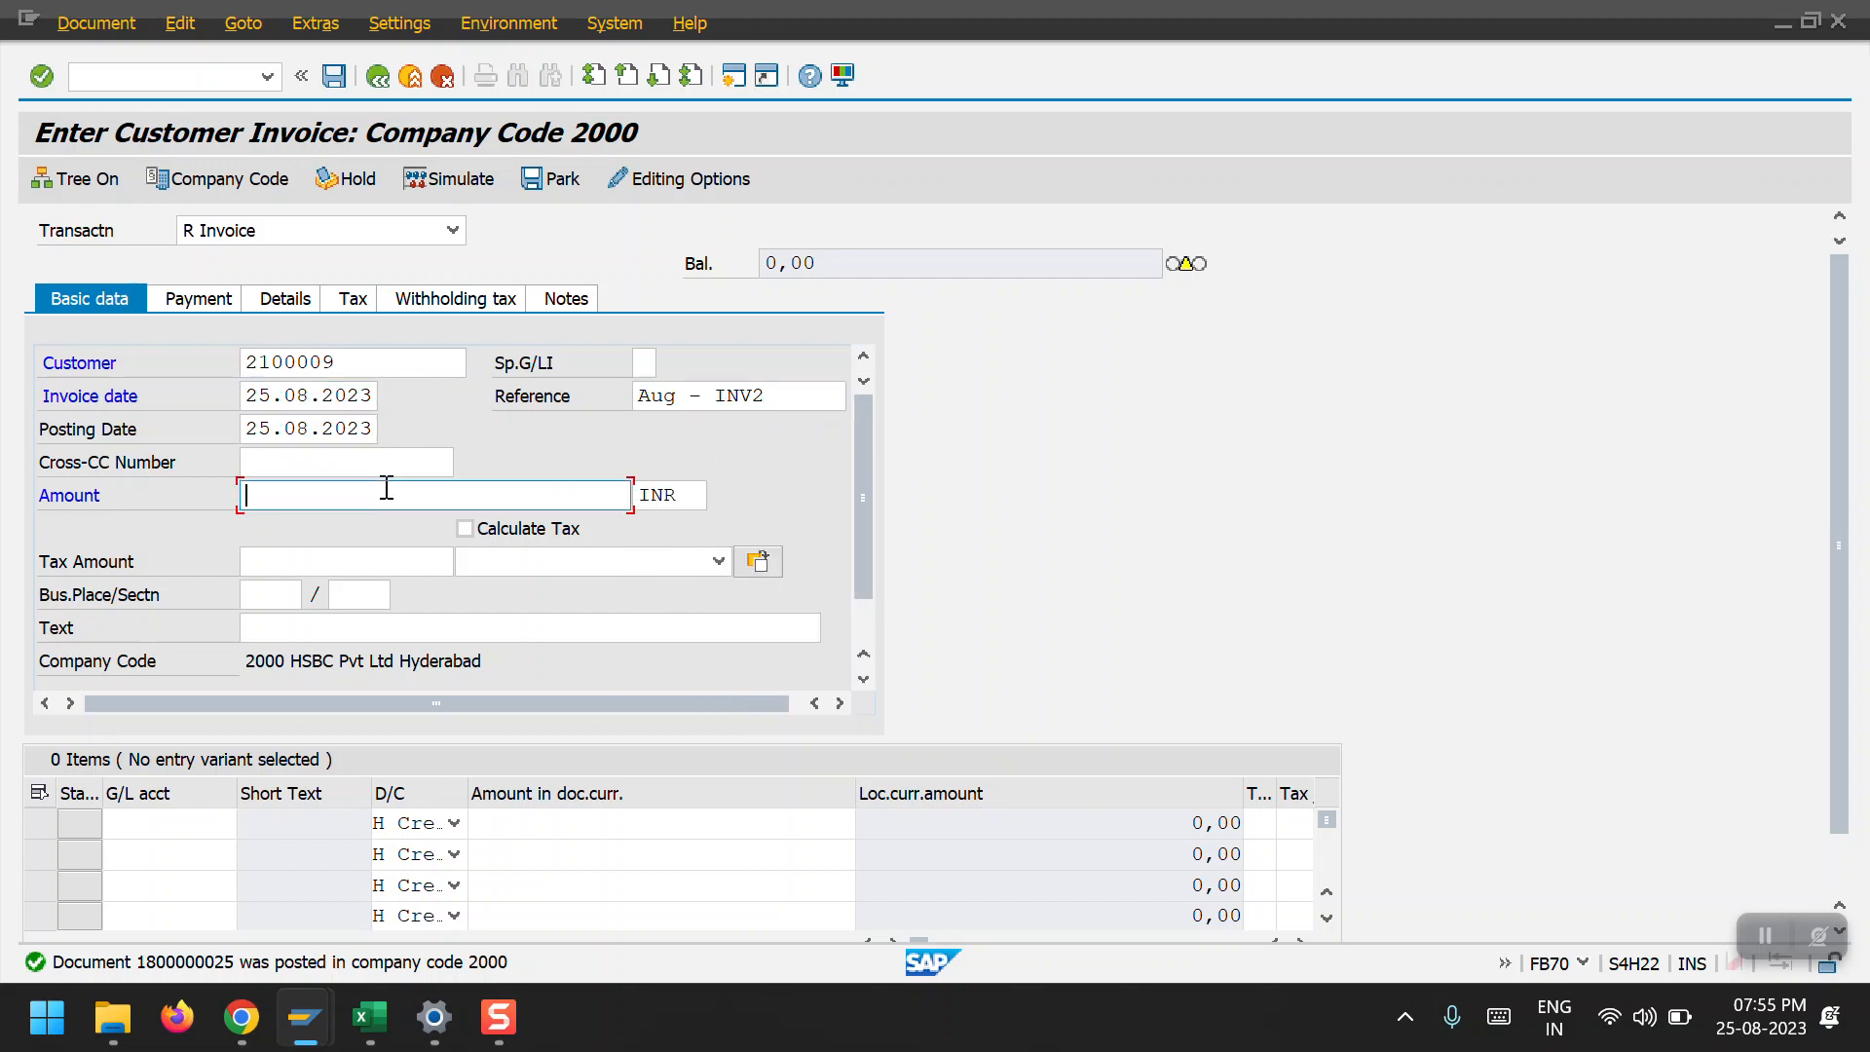
{"action": "type", "text": "2000"}
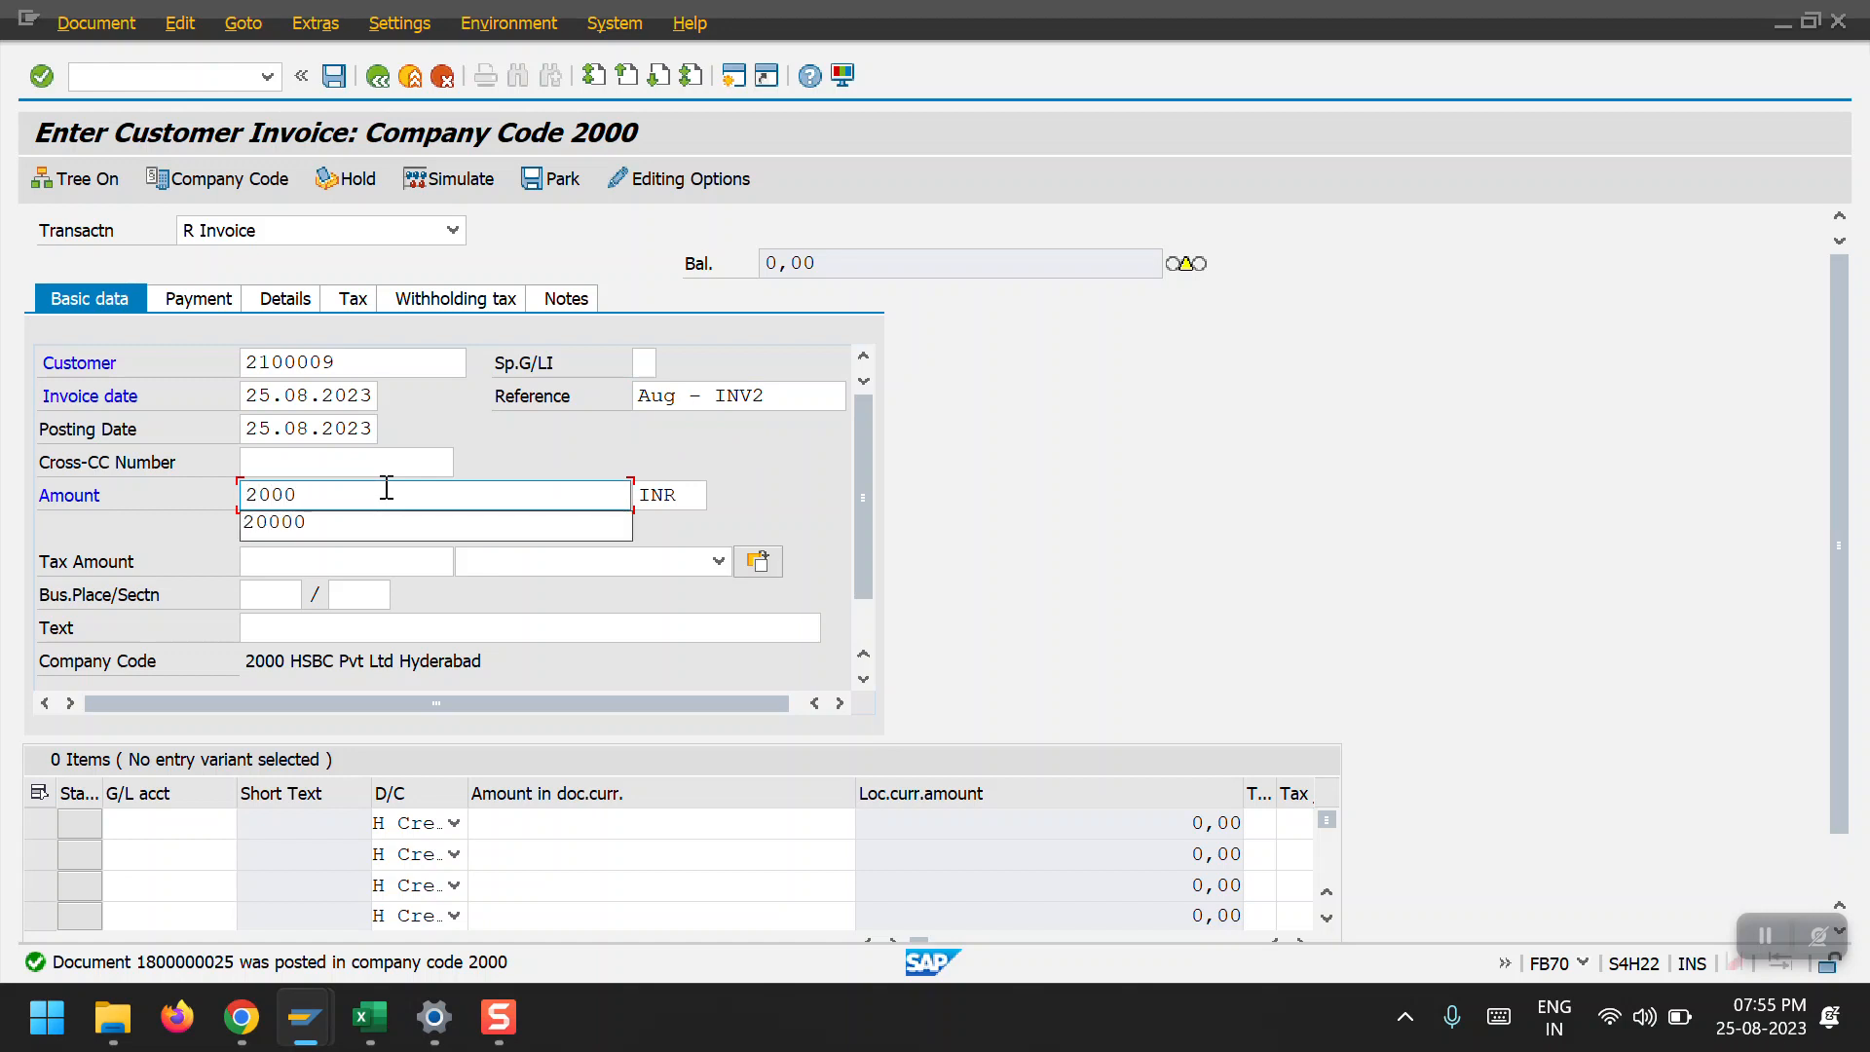
Fill the first invoice item with G/L account 4000000 and an amount of 10000.
{"action": "left_click", "coordinate": [183, 823]}
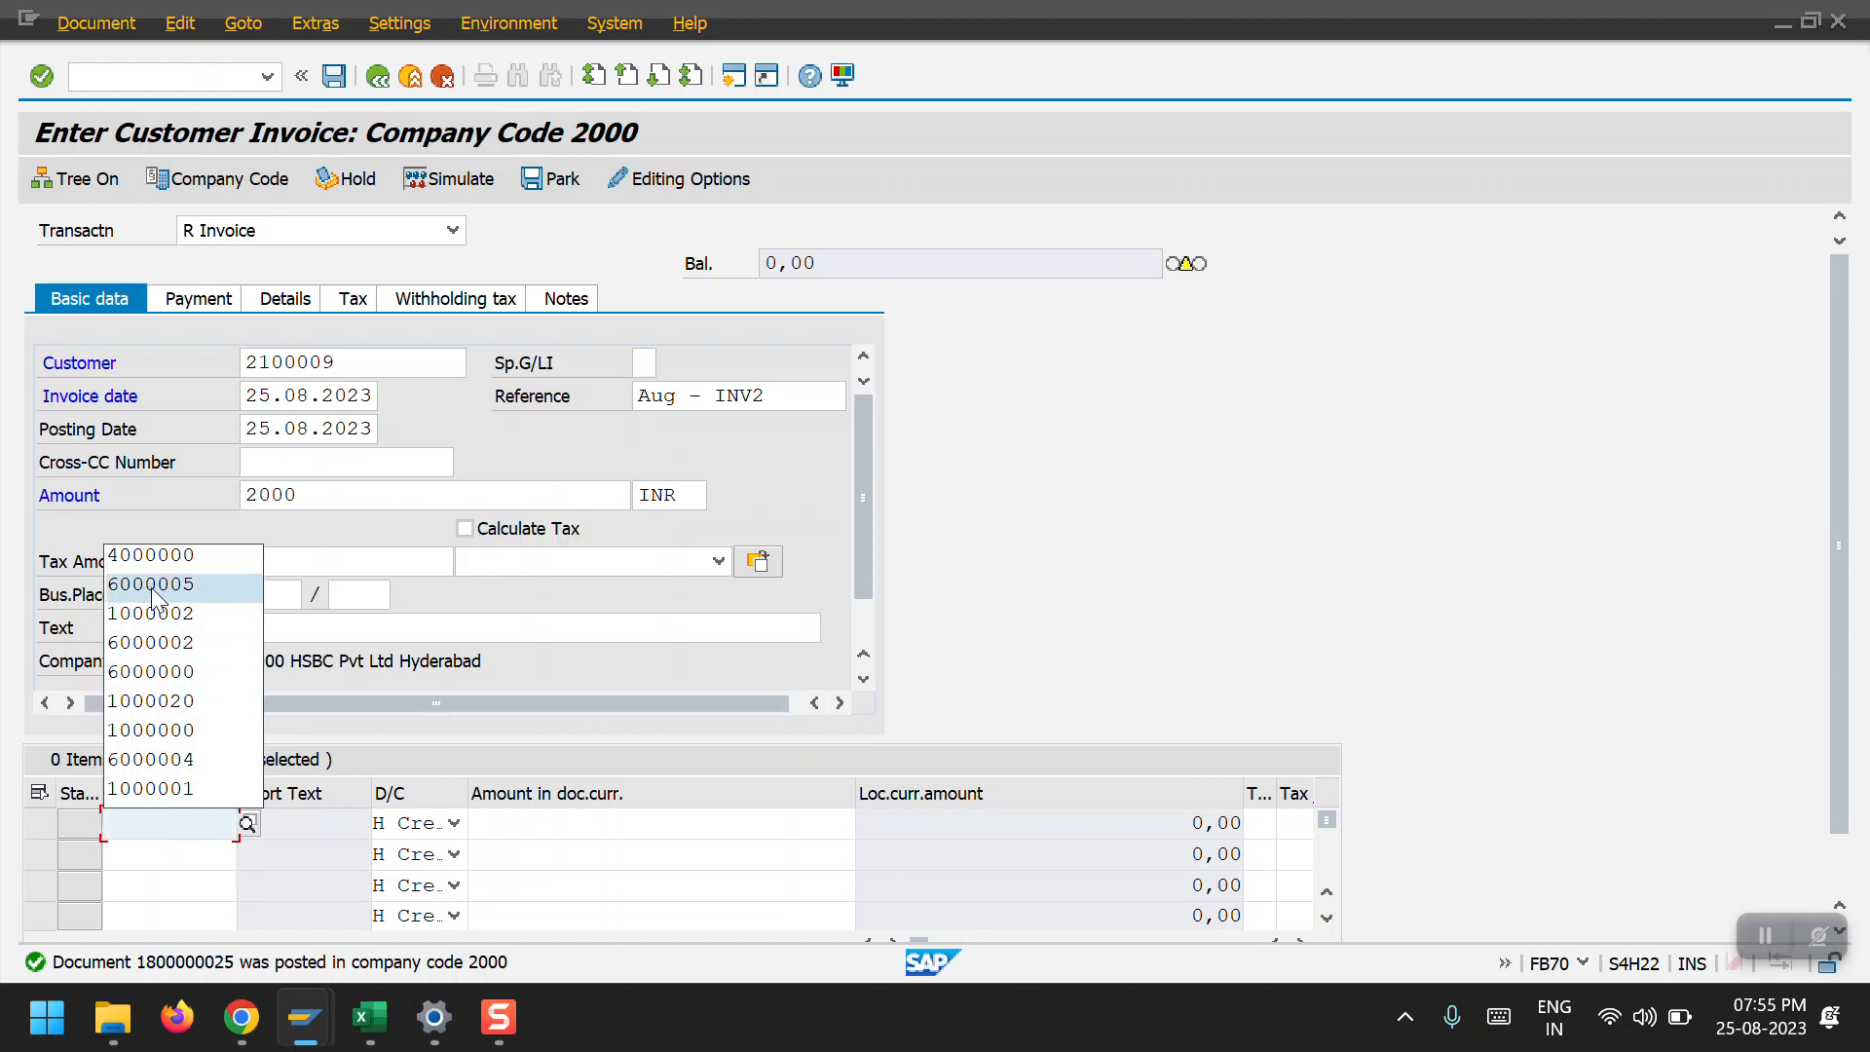
{"action": "left_click", "coordinate": [154, 557]}
{"action": "left_click", "coordinate": [743, 830]}
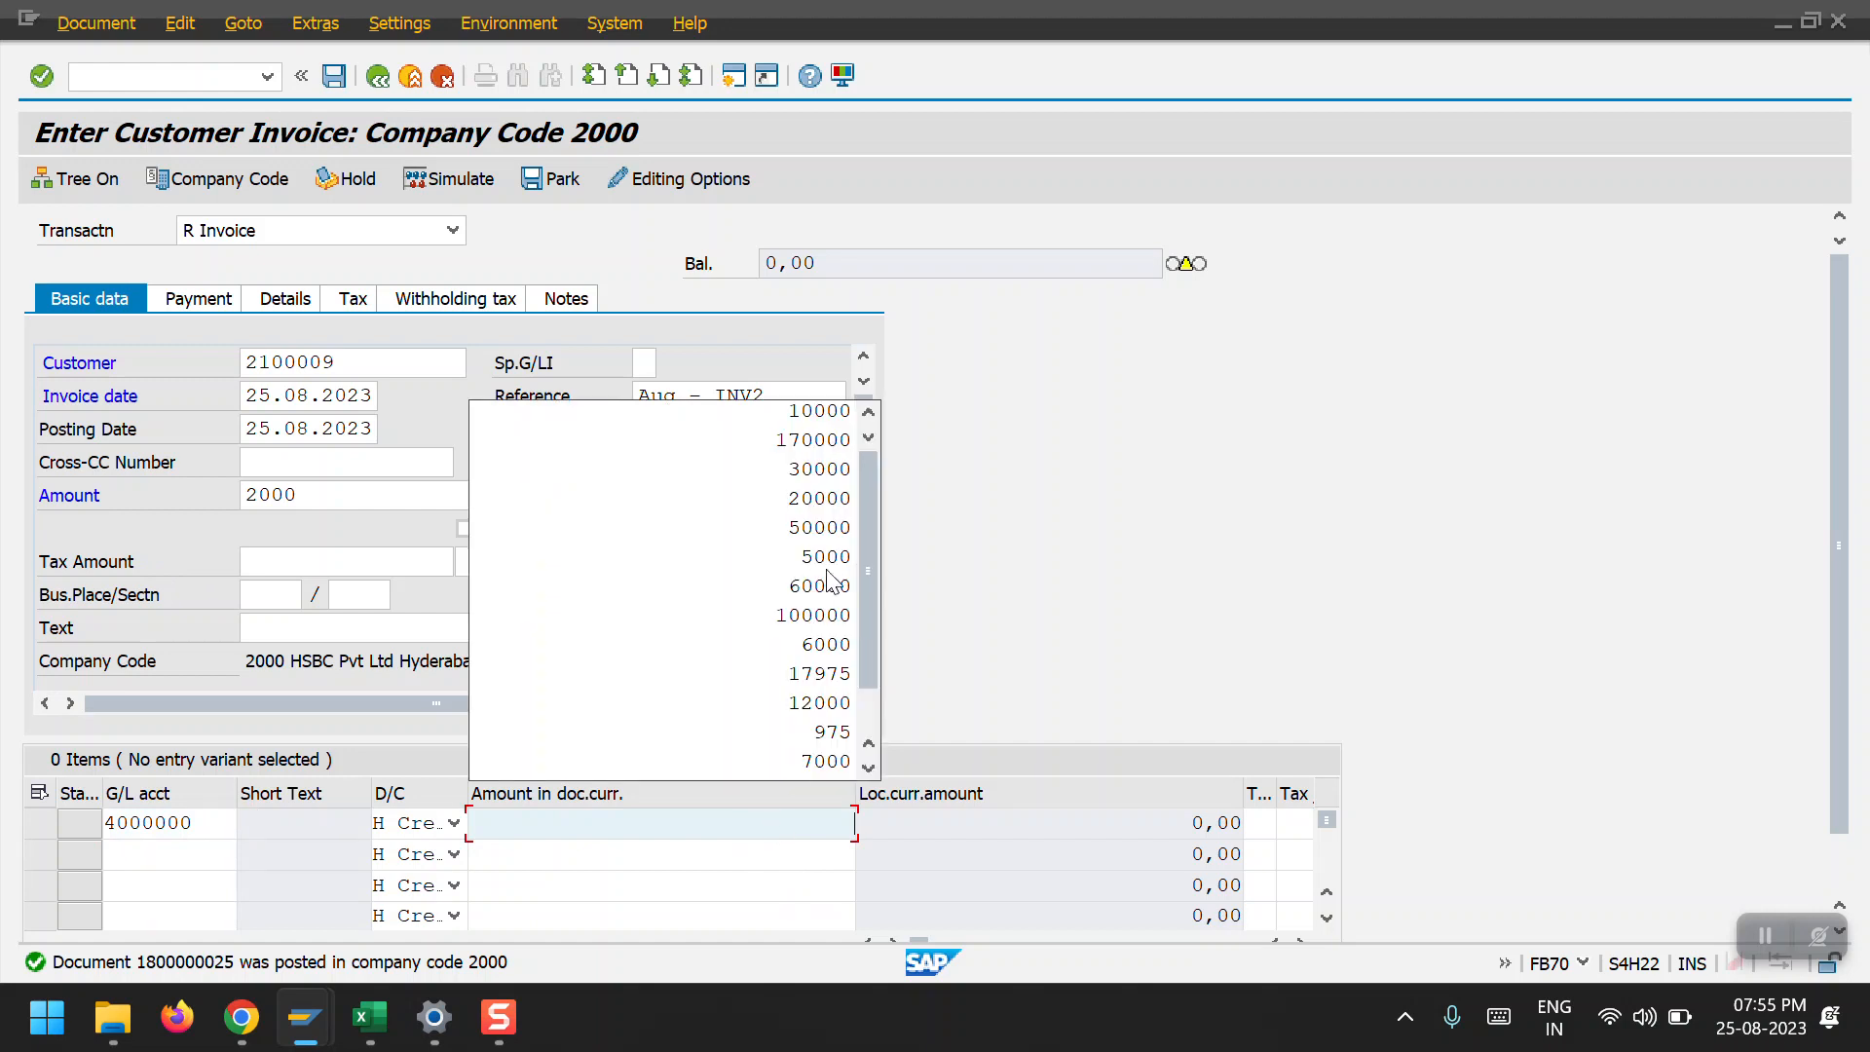
{"action": "left_click", "coordinate": [823, 413]}
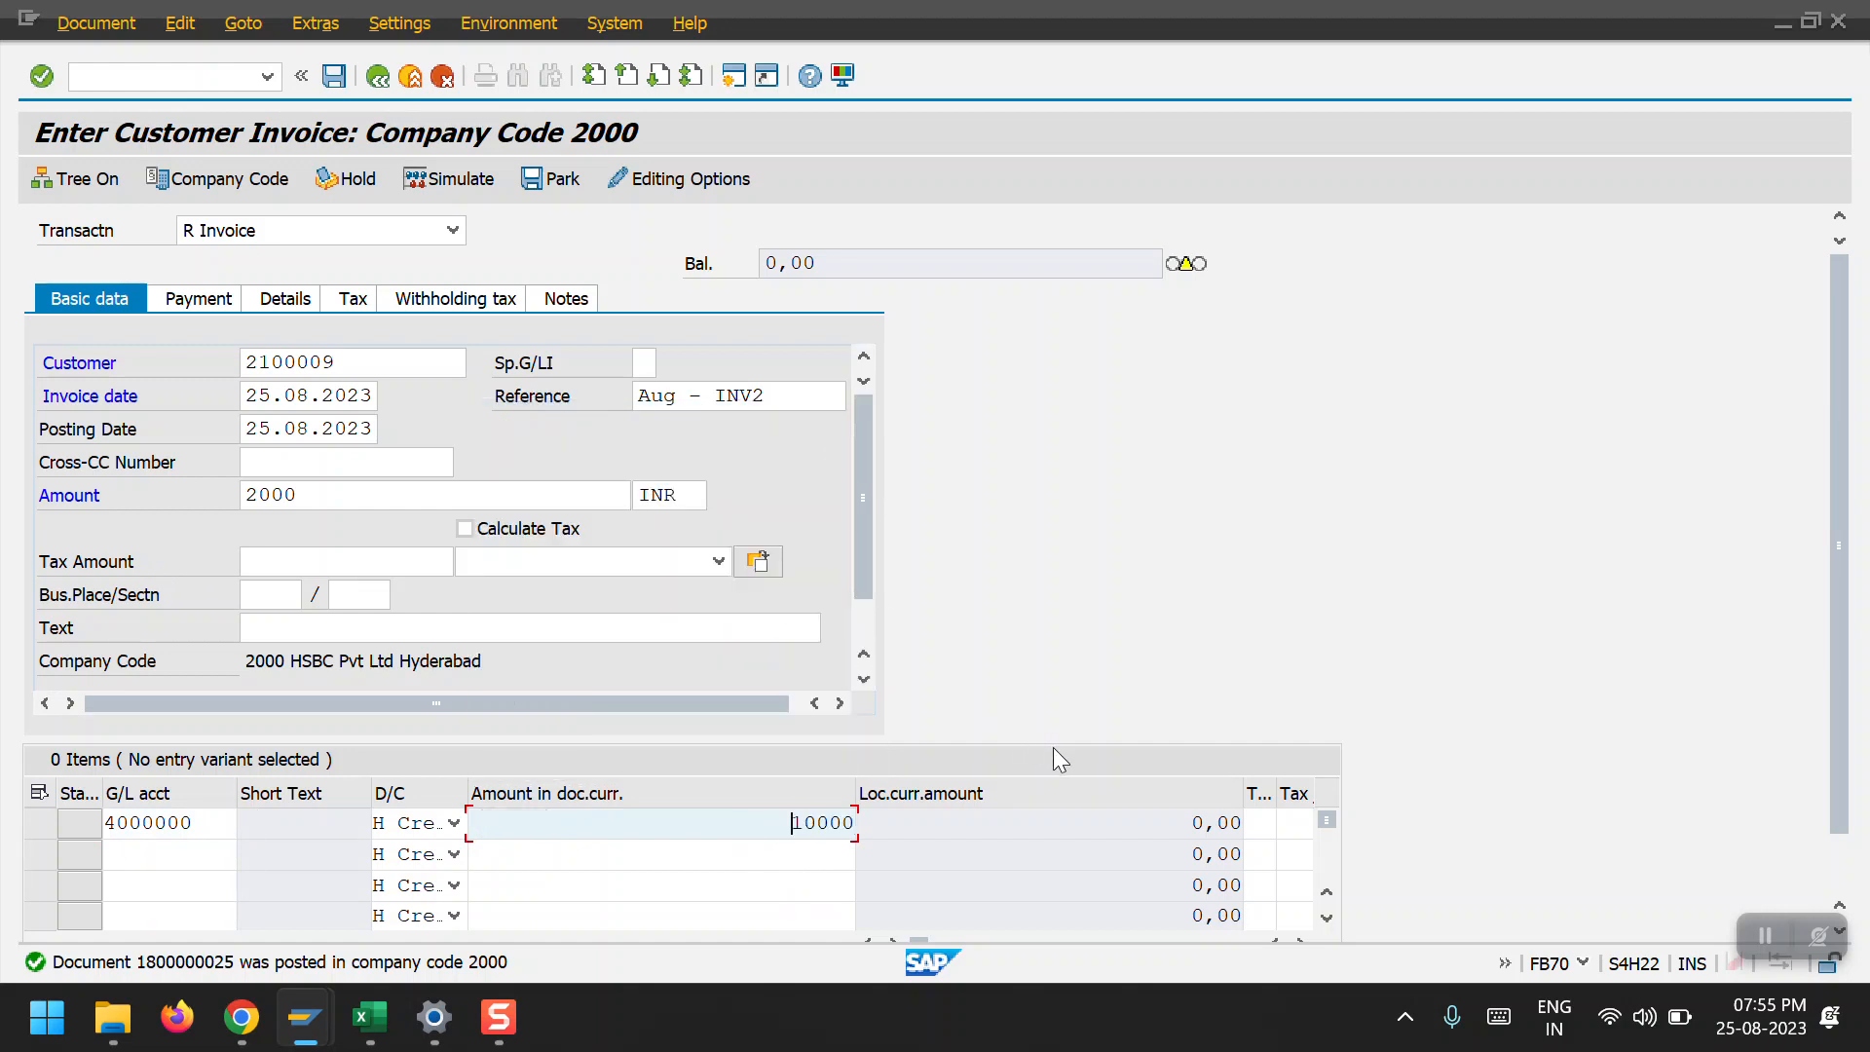
Set the profit center of the G/L account 4000000 item to 5000.
{"action": "key", "text": "Tab"}
{"action": "key", "text": "Tab"}
{"action": "key", "text": "Tab"}
{"action": "key", "text": "Tab"}
{"action": "key", "text": "Tab"}
{"action": "key", "text": "Tab"}
{"action": "key", "text": "Tab"}
{"action": "key", "text": "Tab"}
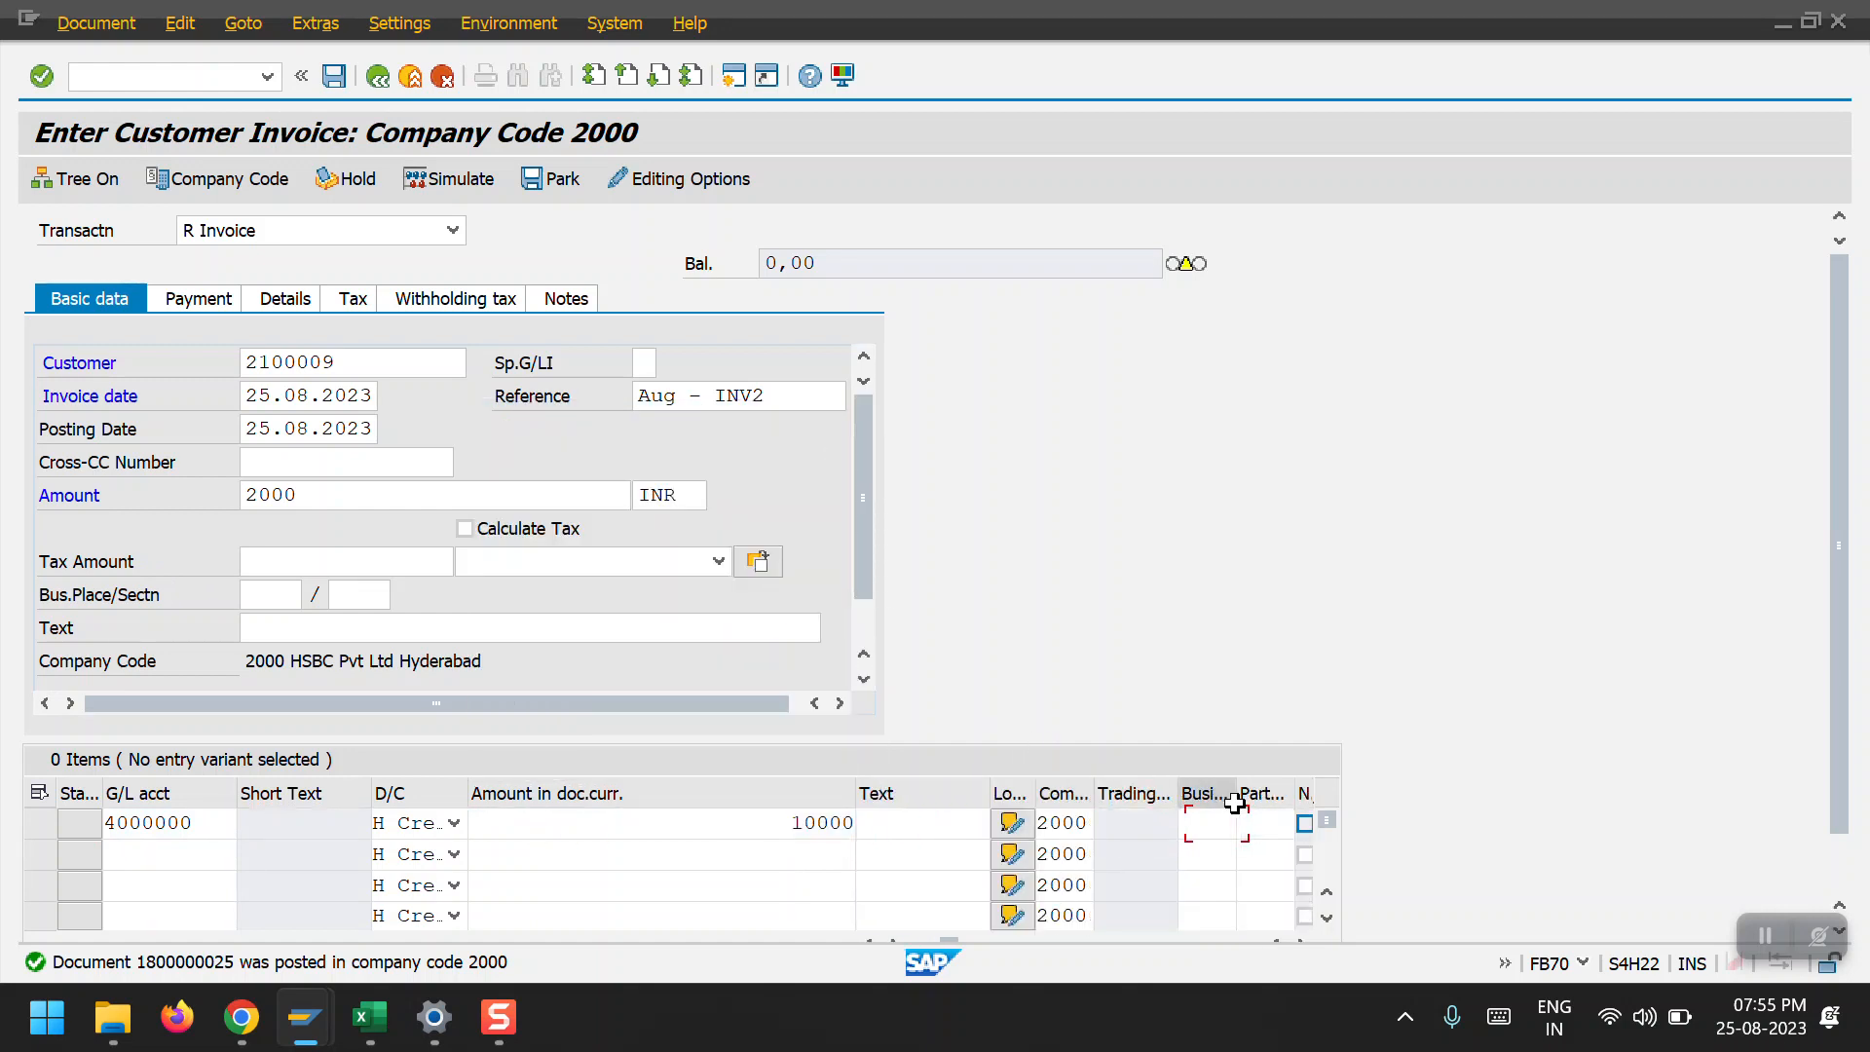
{"action": "key", "text": "Tab"}
{"action": "key", "text": "Tab"}
{"action": "key", "text": "Tab"}
{"action": "key", "text": "Tab"}
{"action": "key", "text": "Tab"}
{"action": "key", "text": "Tab"}
{"action": "key", "text": "Tab"}
{"action": "key", "text": "Tab"}
{"action": "key", "text": "Tab"}
{"action": "key", "text": "Tab"}
{"action": "key", "text": "Tab"}
{"action": "key", "text": "Tab"}
{"action": "key", "text": "Tab"}
{"action": "key", "text": "Tab"}
{"action": "type", "text": "5000"}
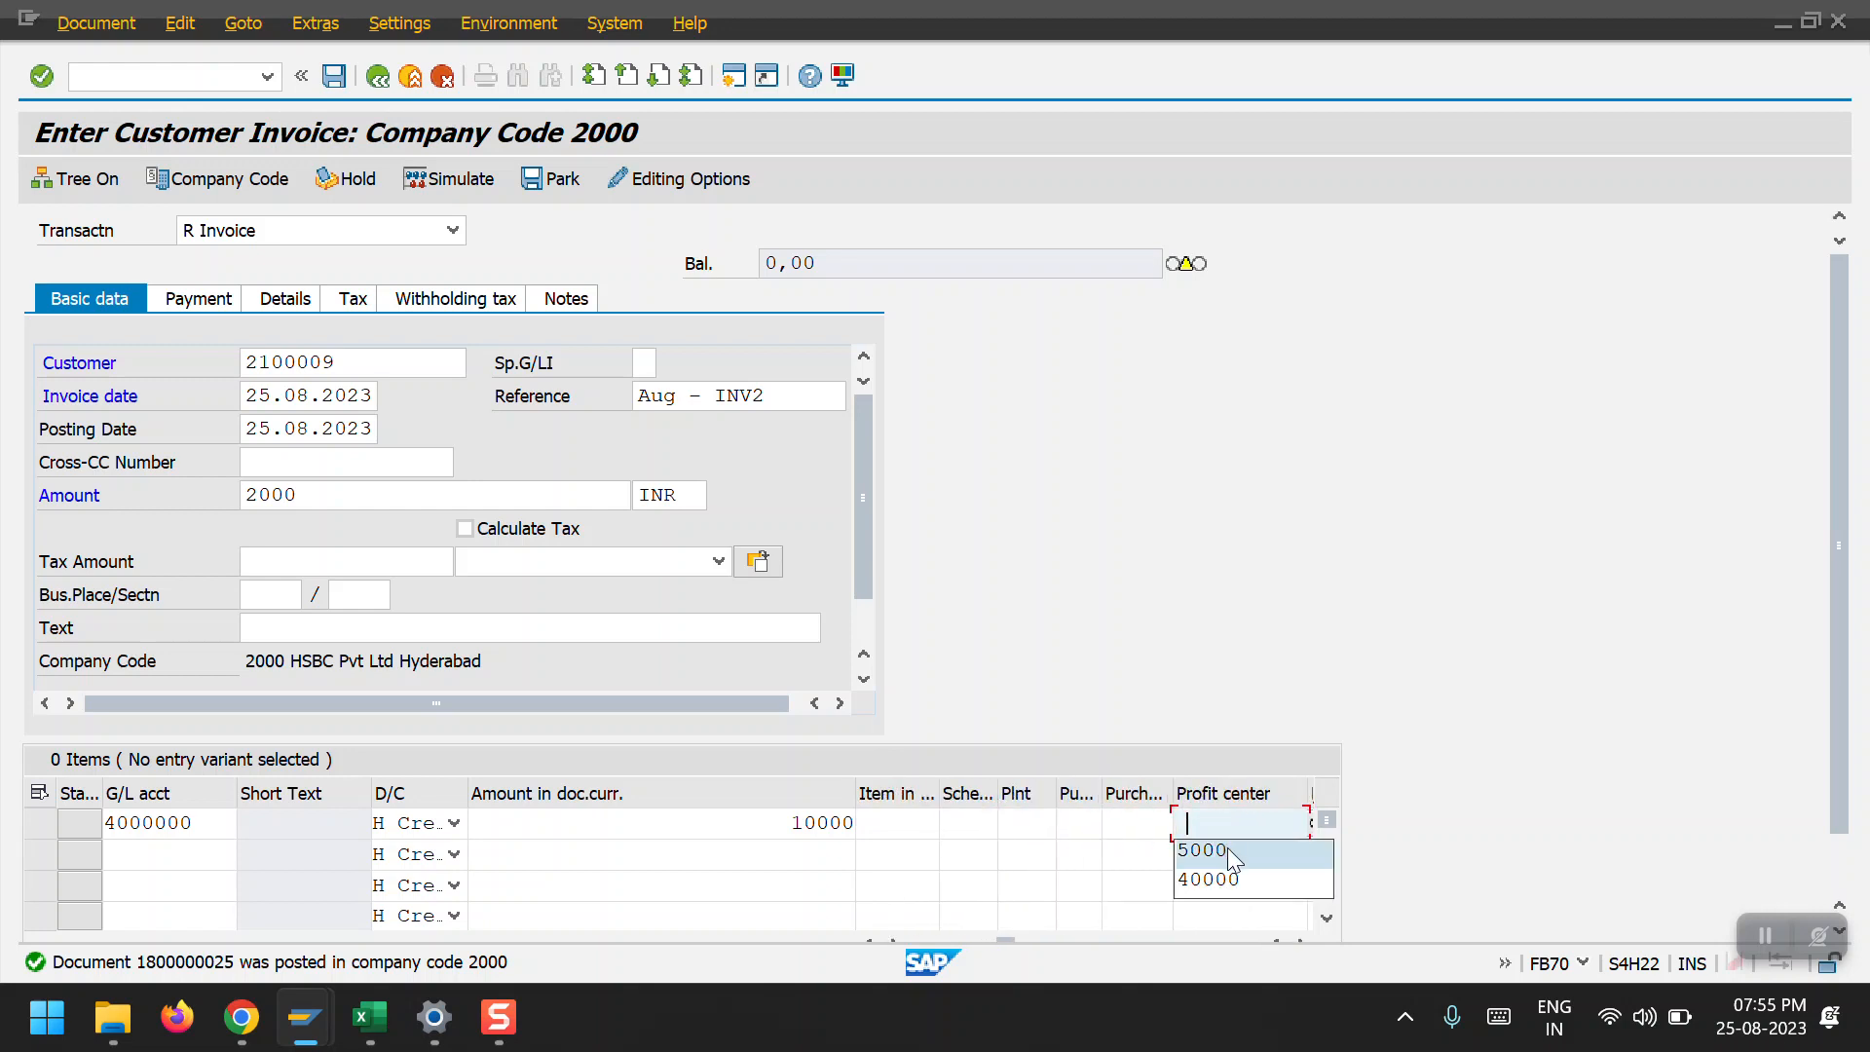
Correct the revenue item's amount in document currency to 2000 and post the customer invoice.
{"action": "left_click_drag", "start_coordinate": [797, 828], "coordinate": [866, 825]}
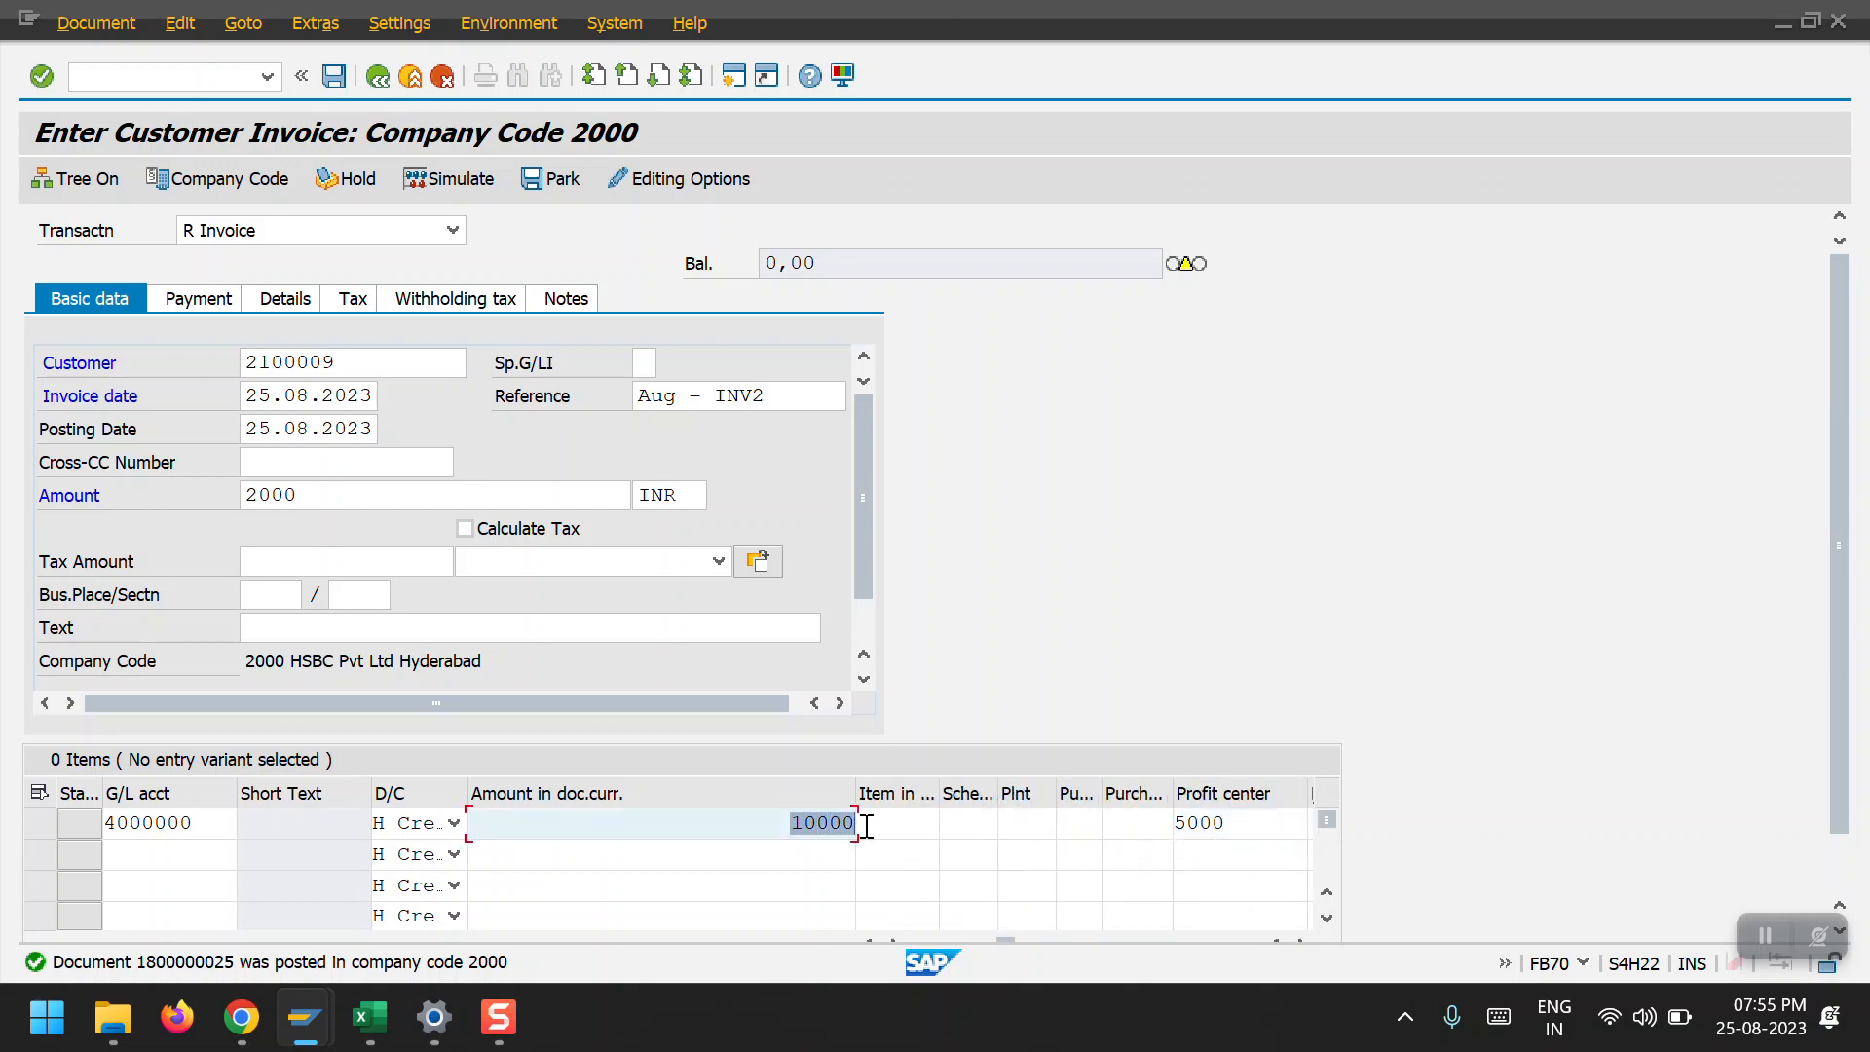
{"action": "type", "text": "200"}
{"action": "key", "text": "Return"}
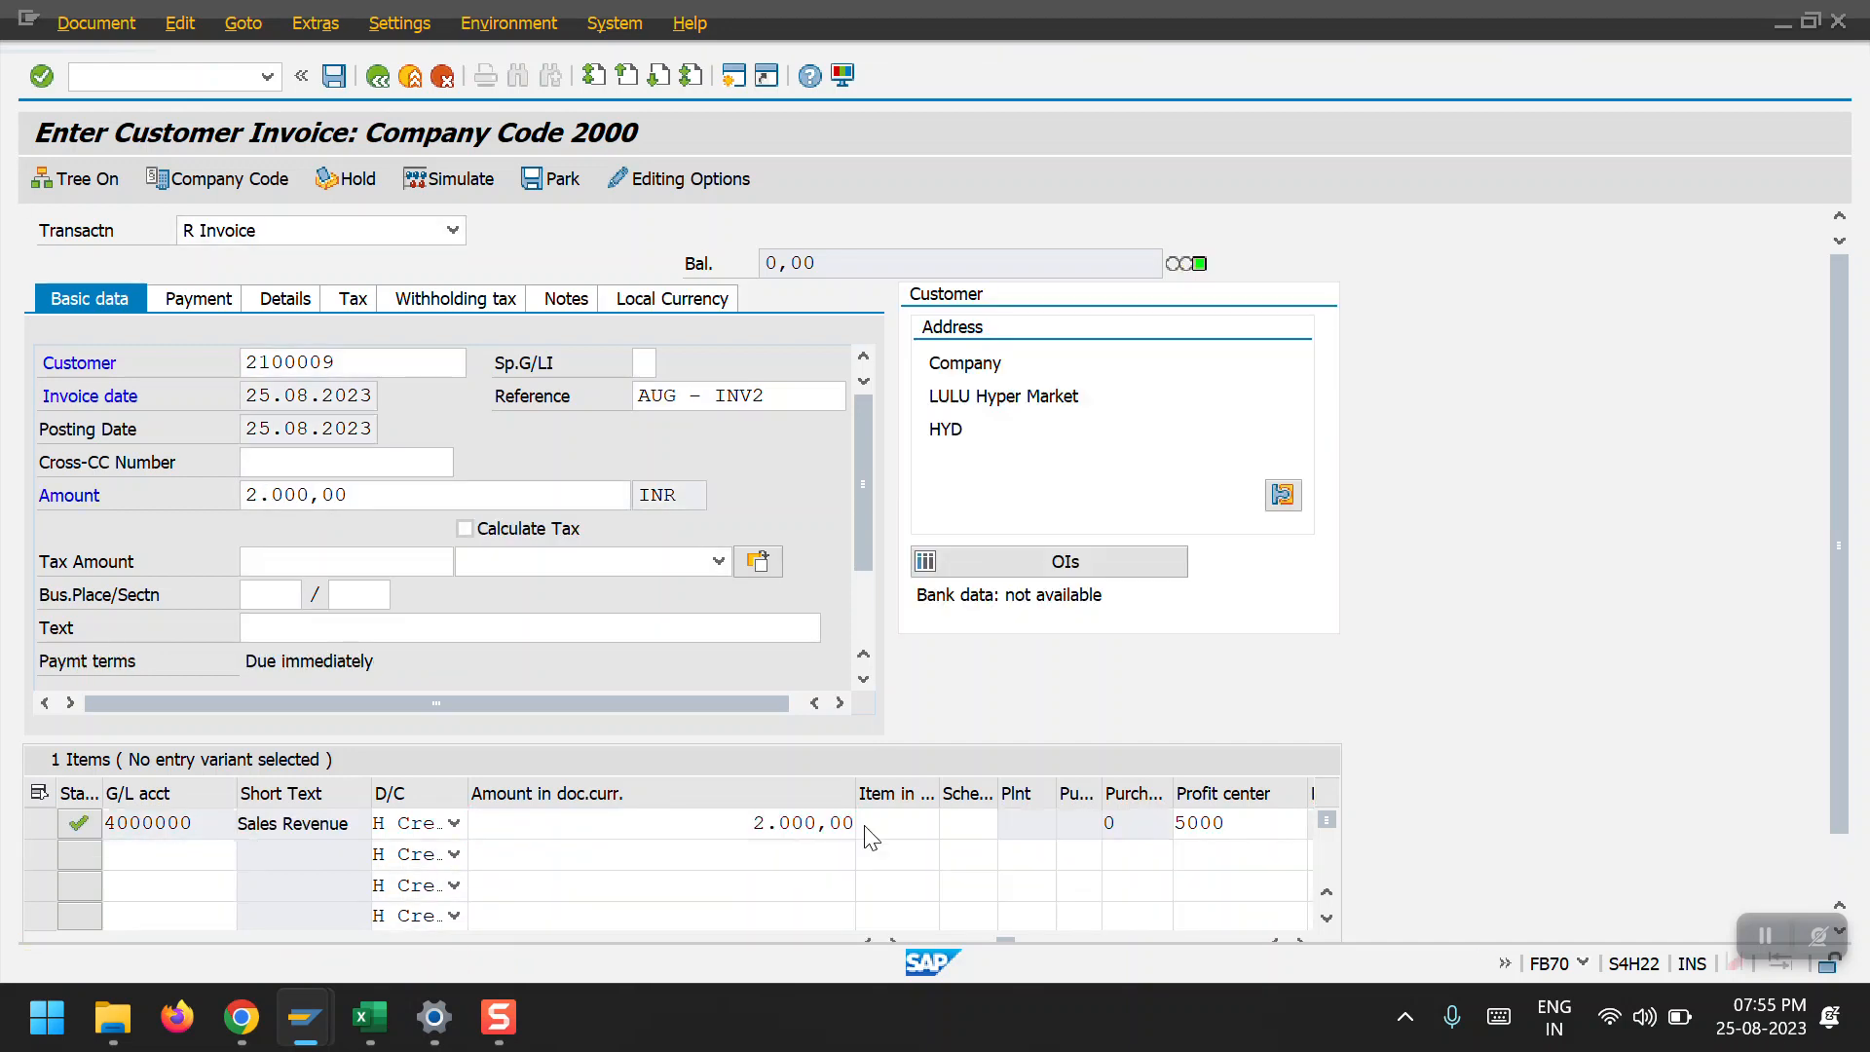
{"action": "key", "text": "Return"}
{"action": "key", "text": "Return"}
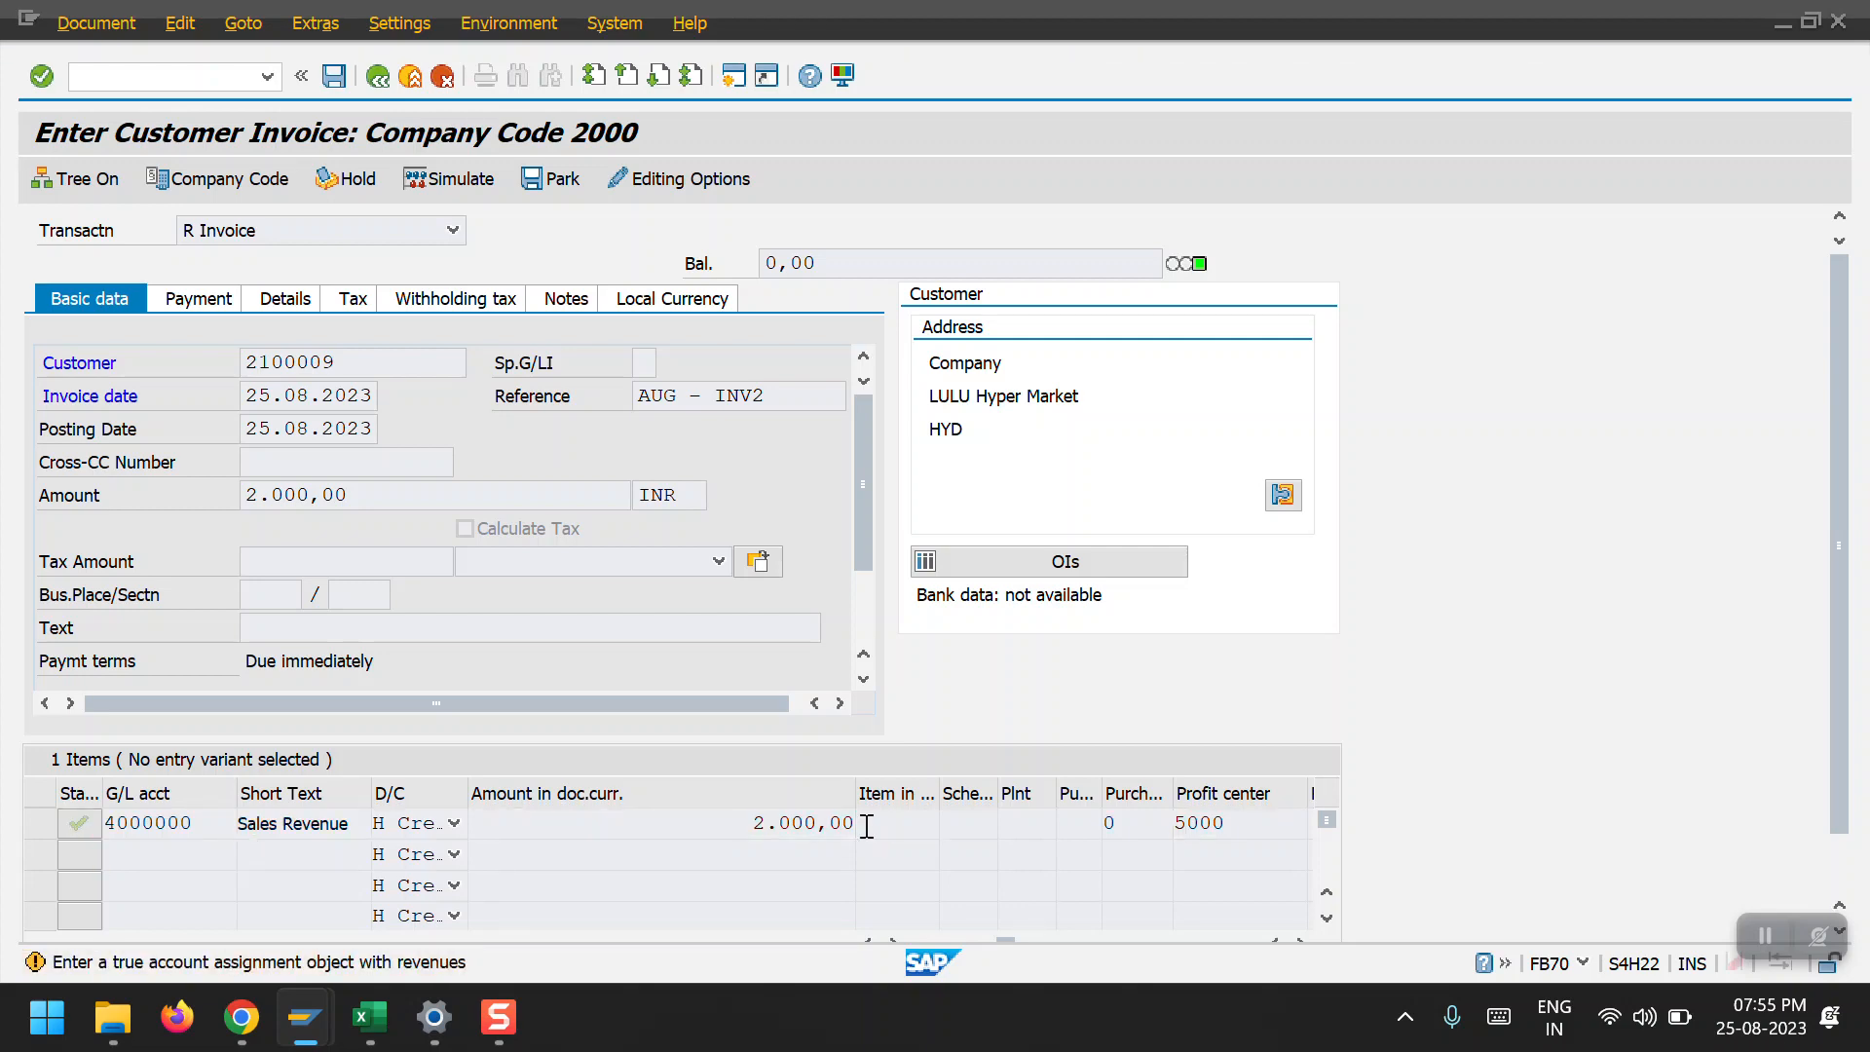
Switch to the business partner session, restart the transaction, and reopen LULU Hyper Market by searching for its customer number.
{"action": "key", "text": "alt+Tab"}
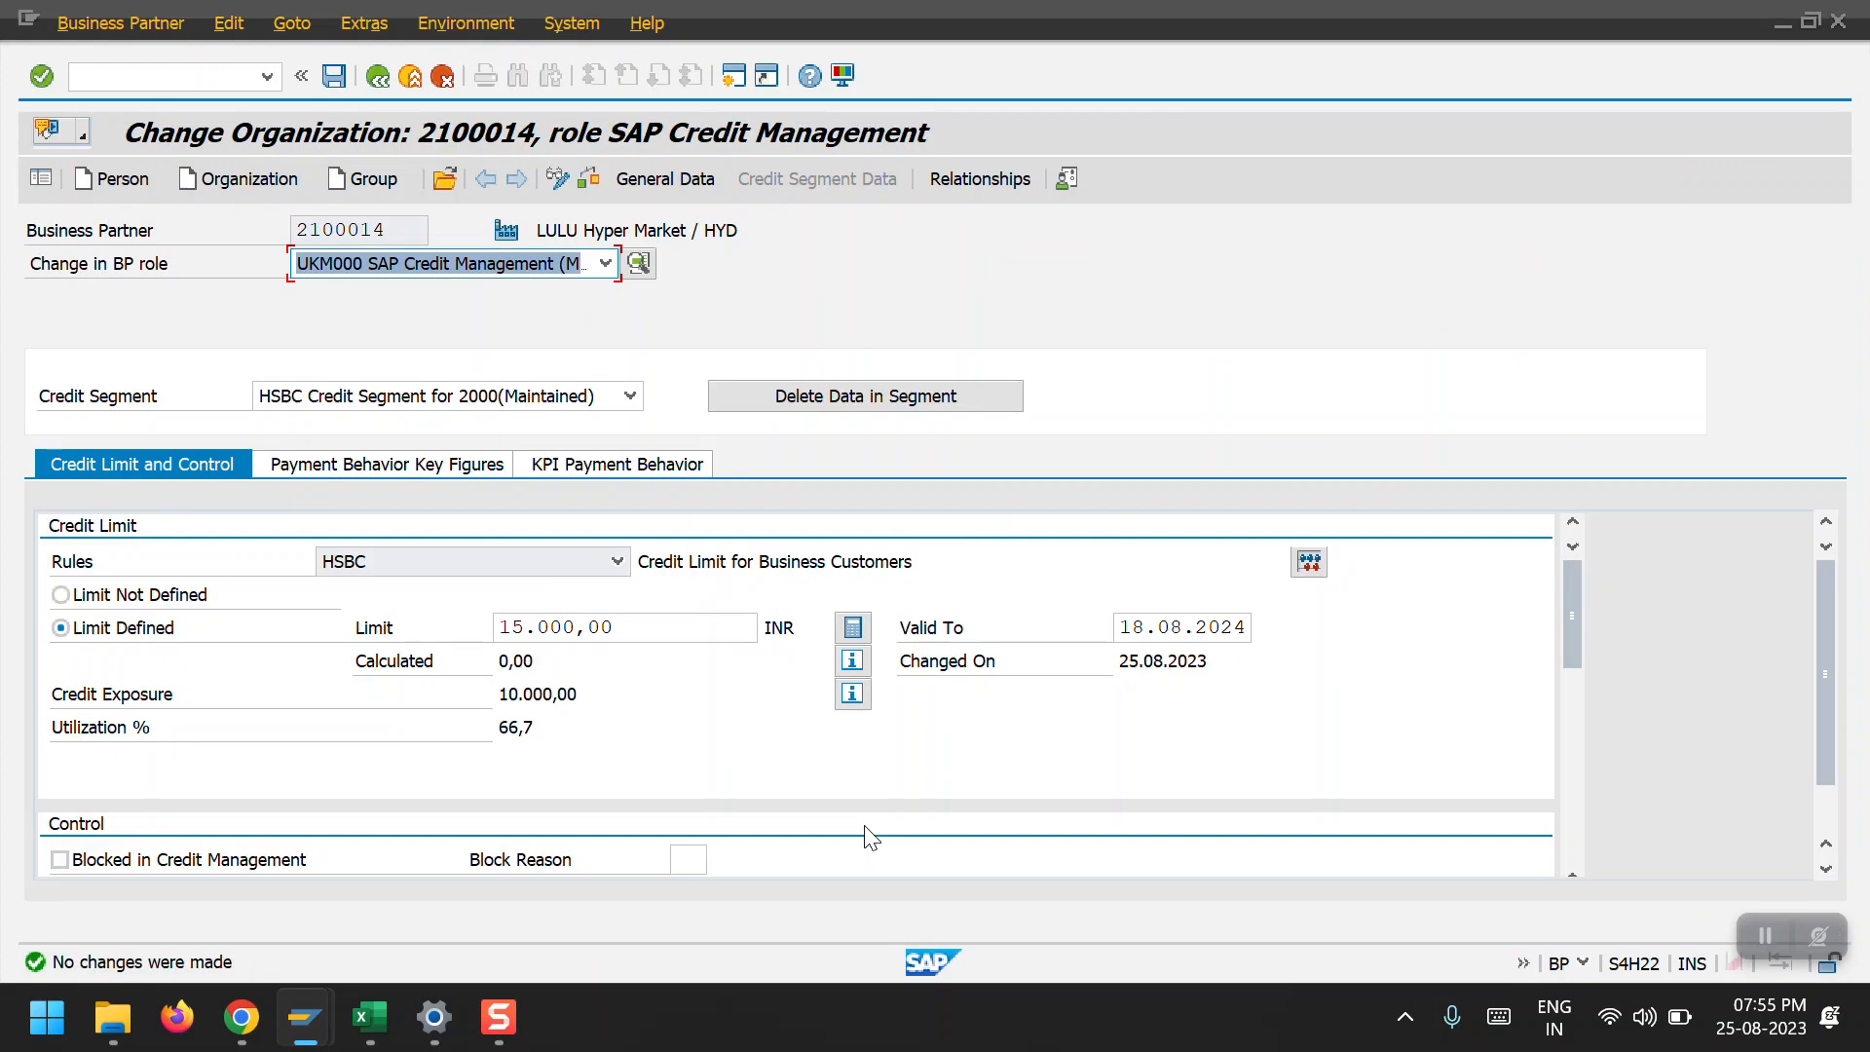
{"action": "left_click", "coordinate": [149, 80]}
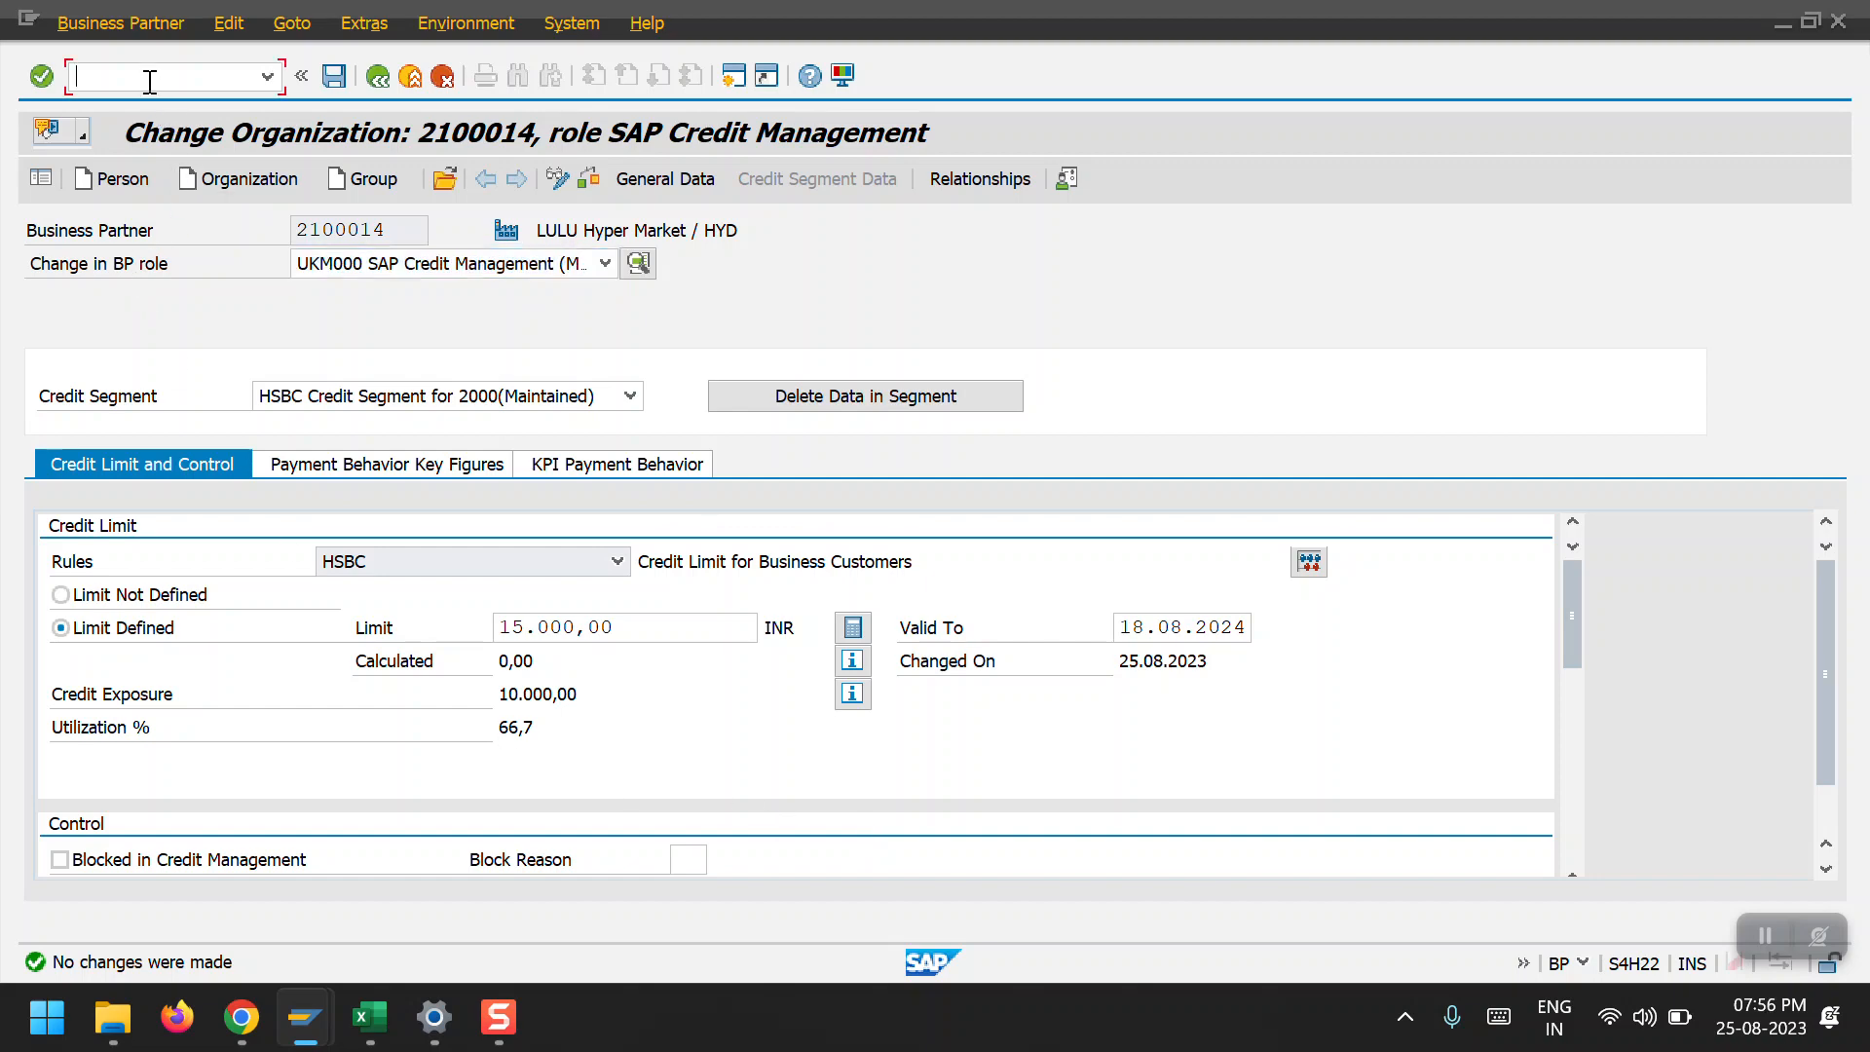
{"action": "key", "text": "Return"}
{"action": "type", "text": "/n"}
{"action": "key", "text": "Return"}
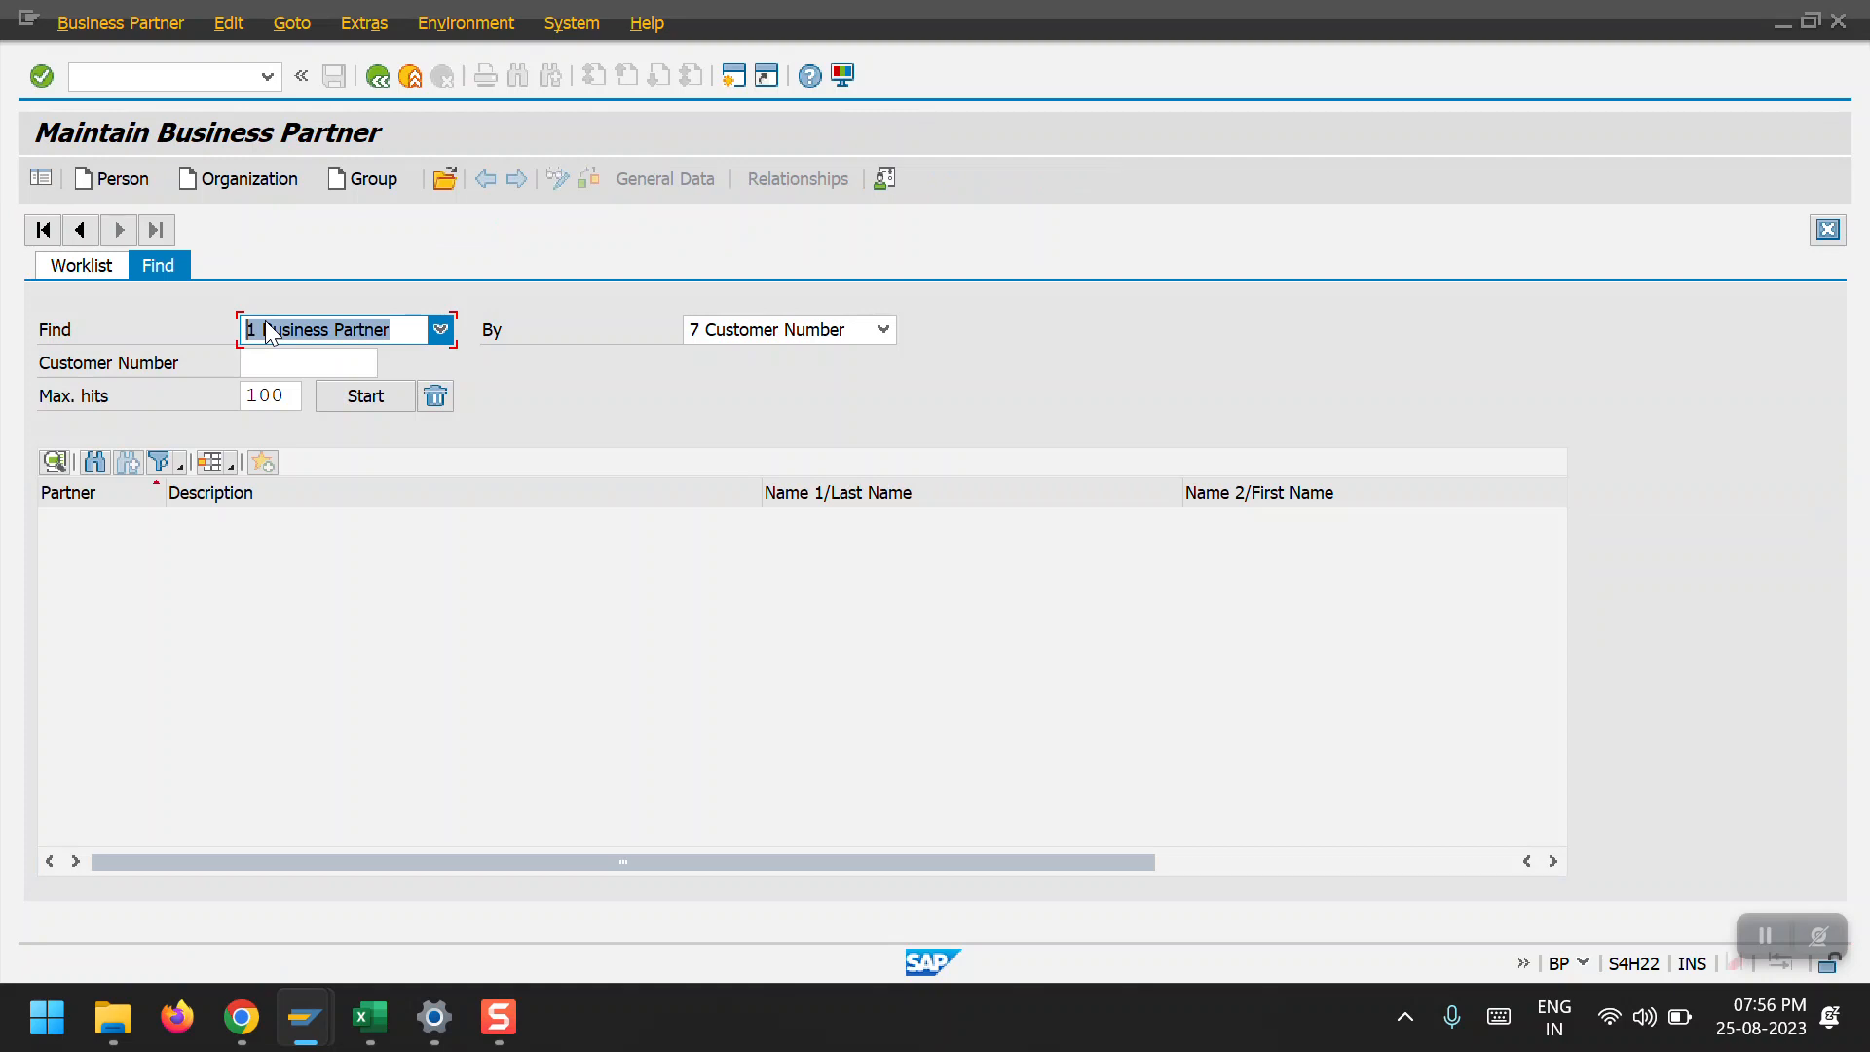
{"action": "left_click", "coordinate": [267, 362]}
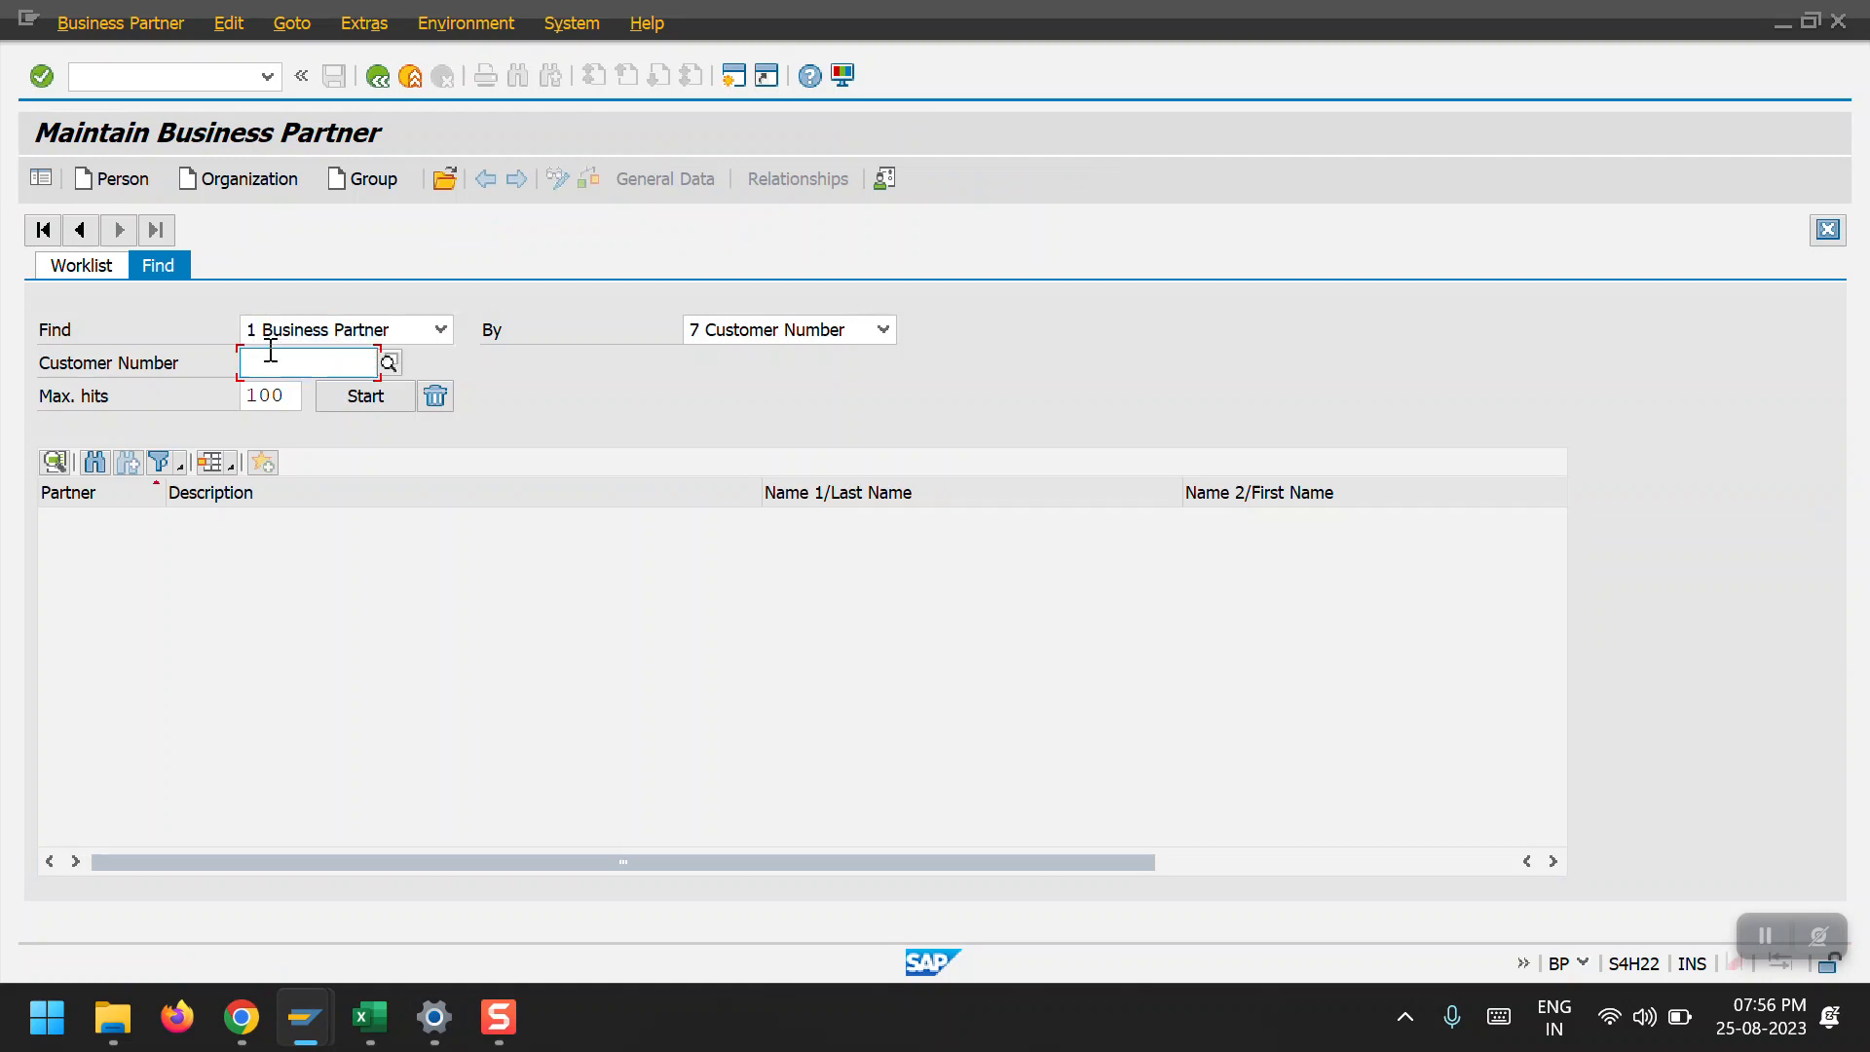
{"action": "left_click", "coordinate": [307, 390]}
{"action": "left_click", "coordinate": [363, 406]}
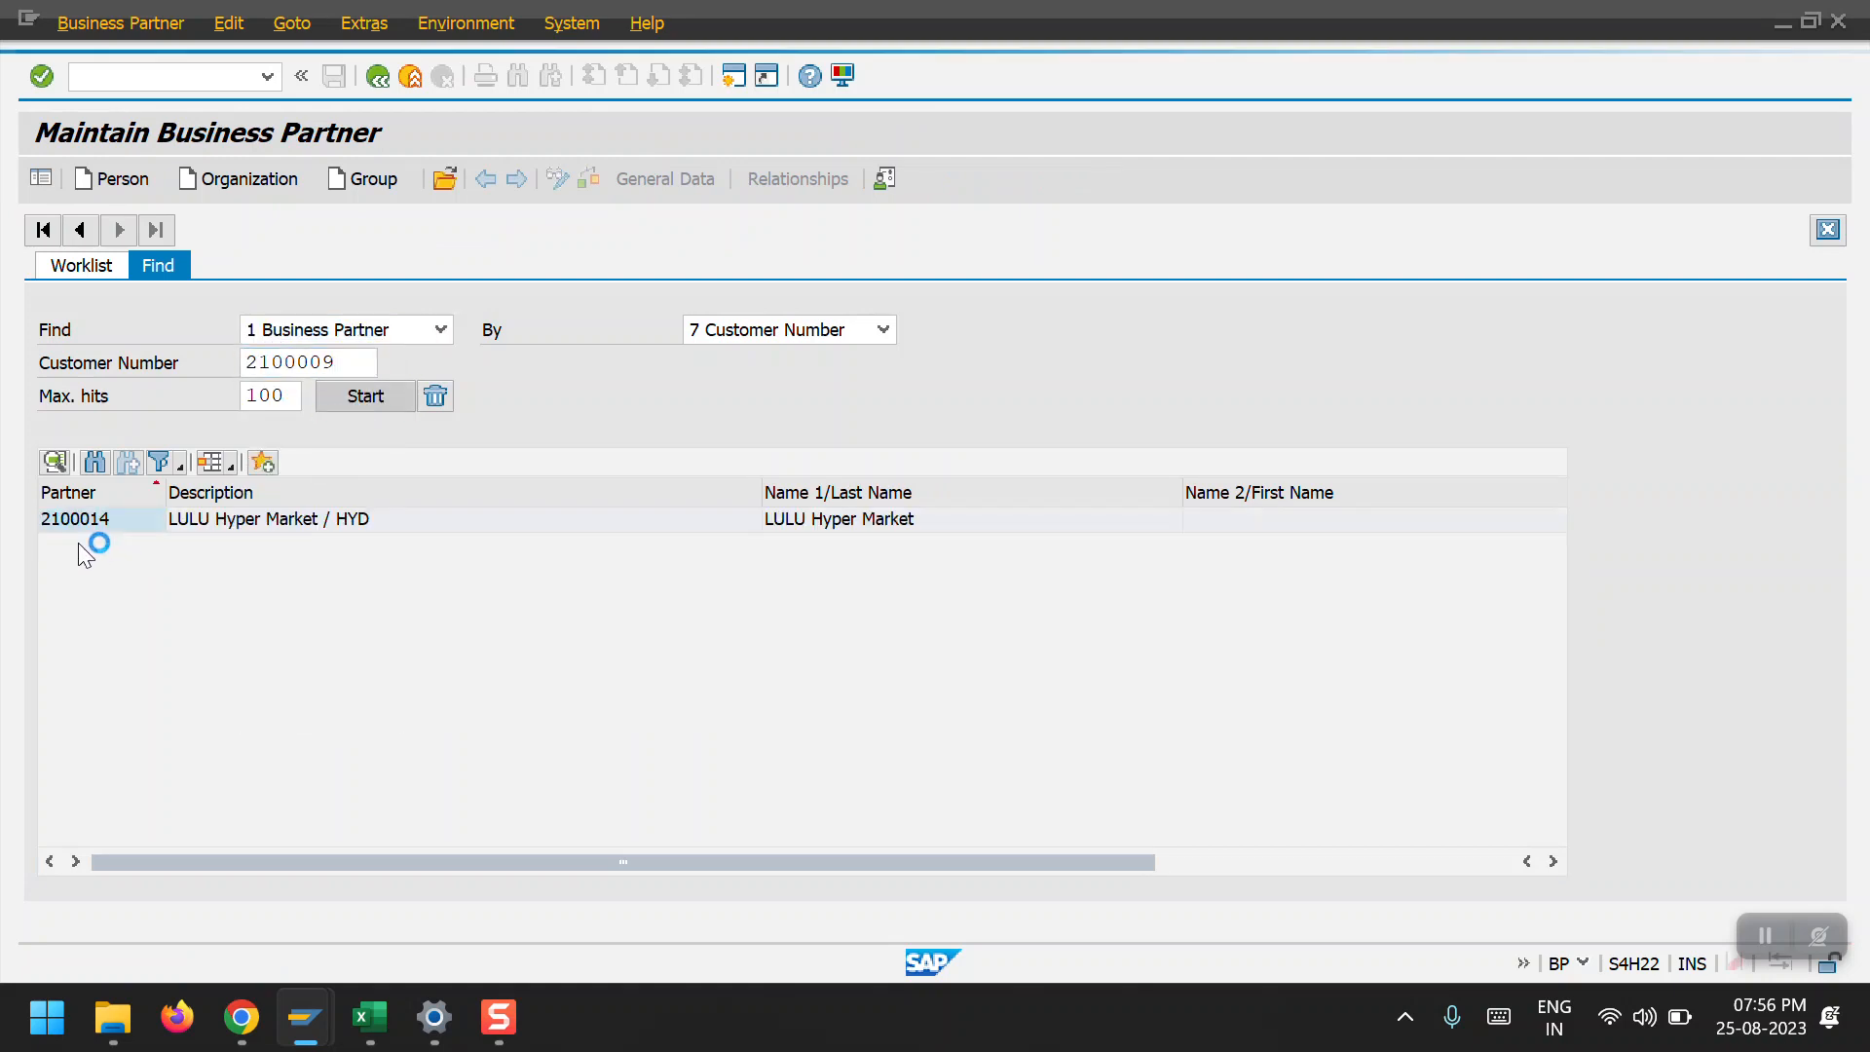
{"action": "double_click", "coordinate": [124, 523]}
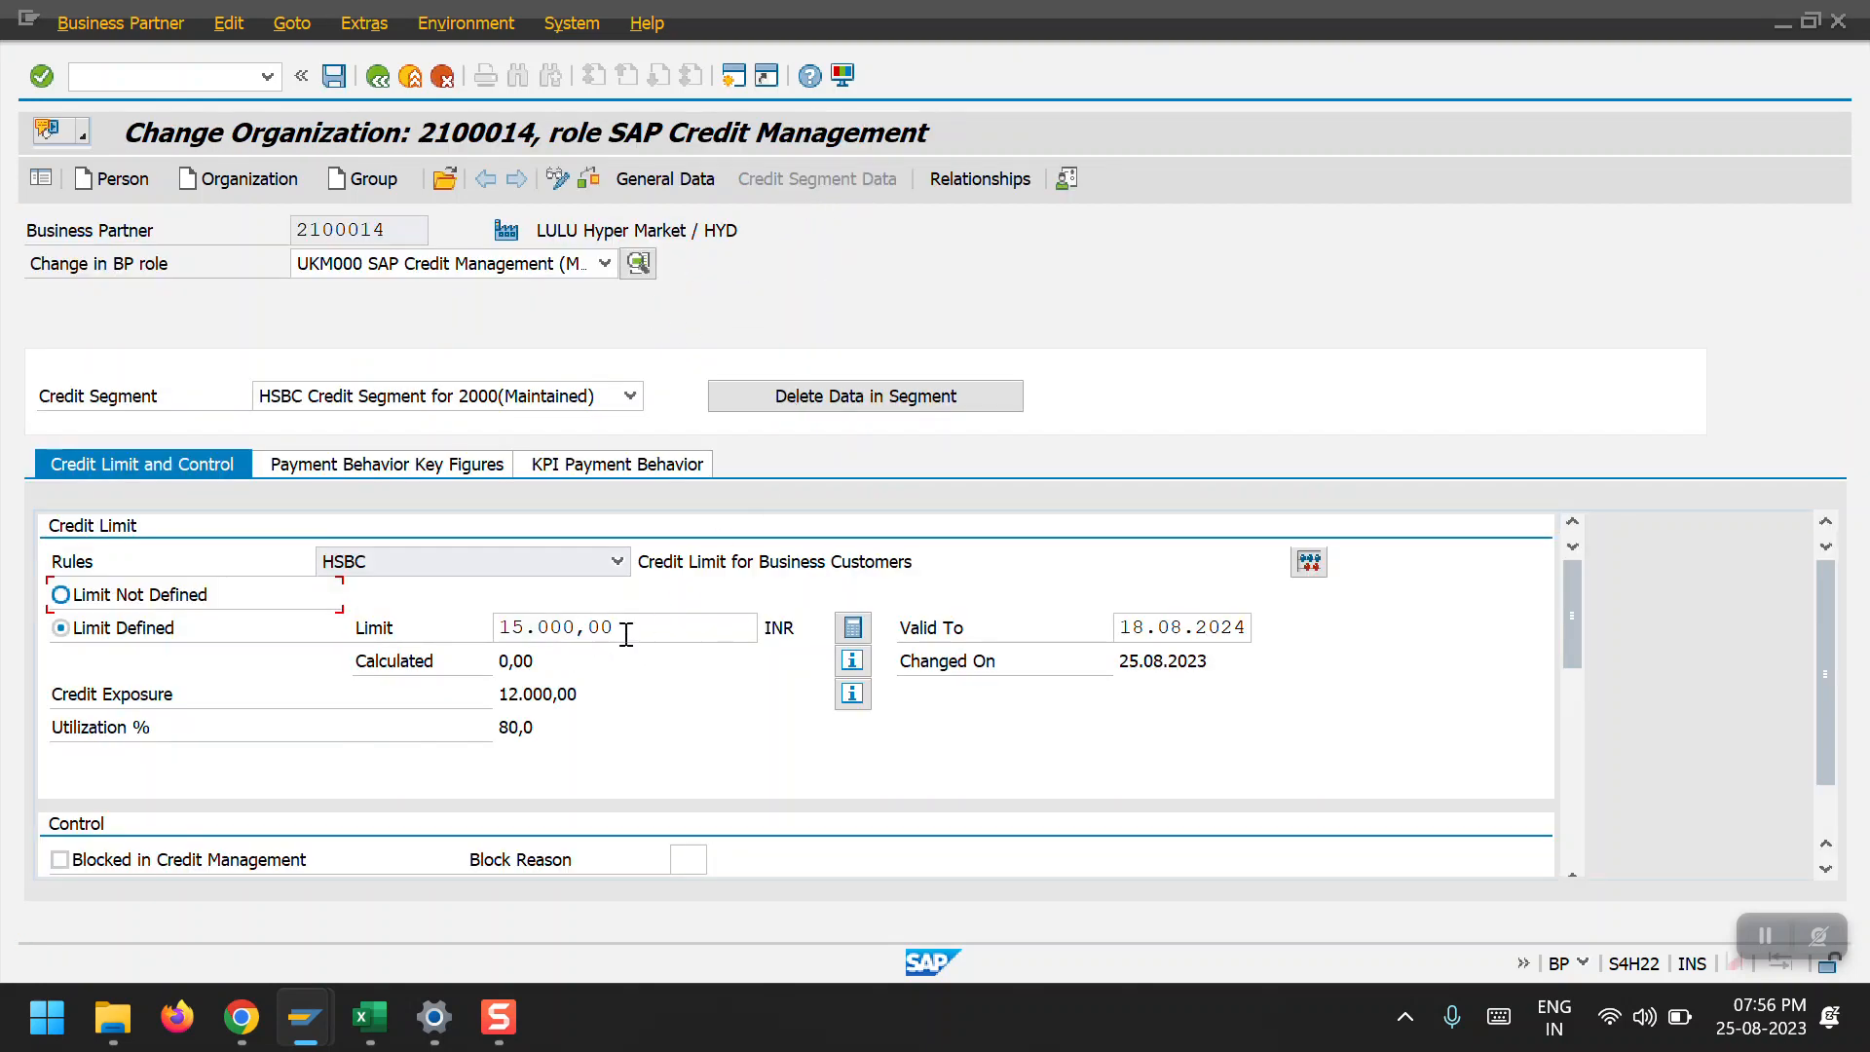
Review LULU Hyper Market's credit limit, credit exposure and utilization percentage in the HSBC credit segment.
{"action": "left_click_drag", "start_coordinate": [636, 630], "coordinate": [464, 626]}
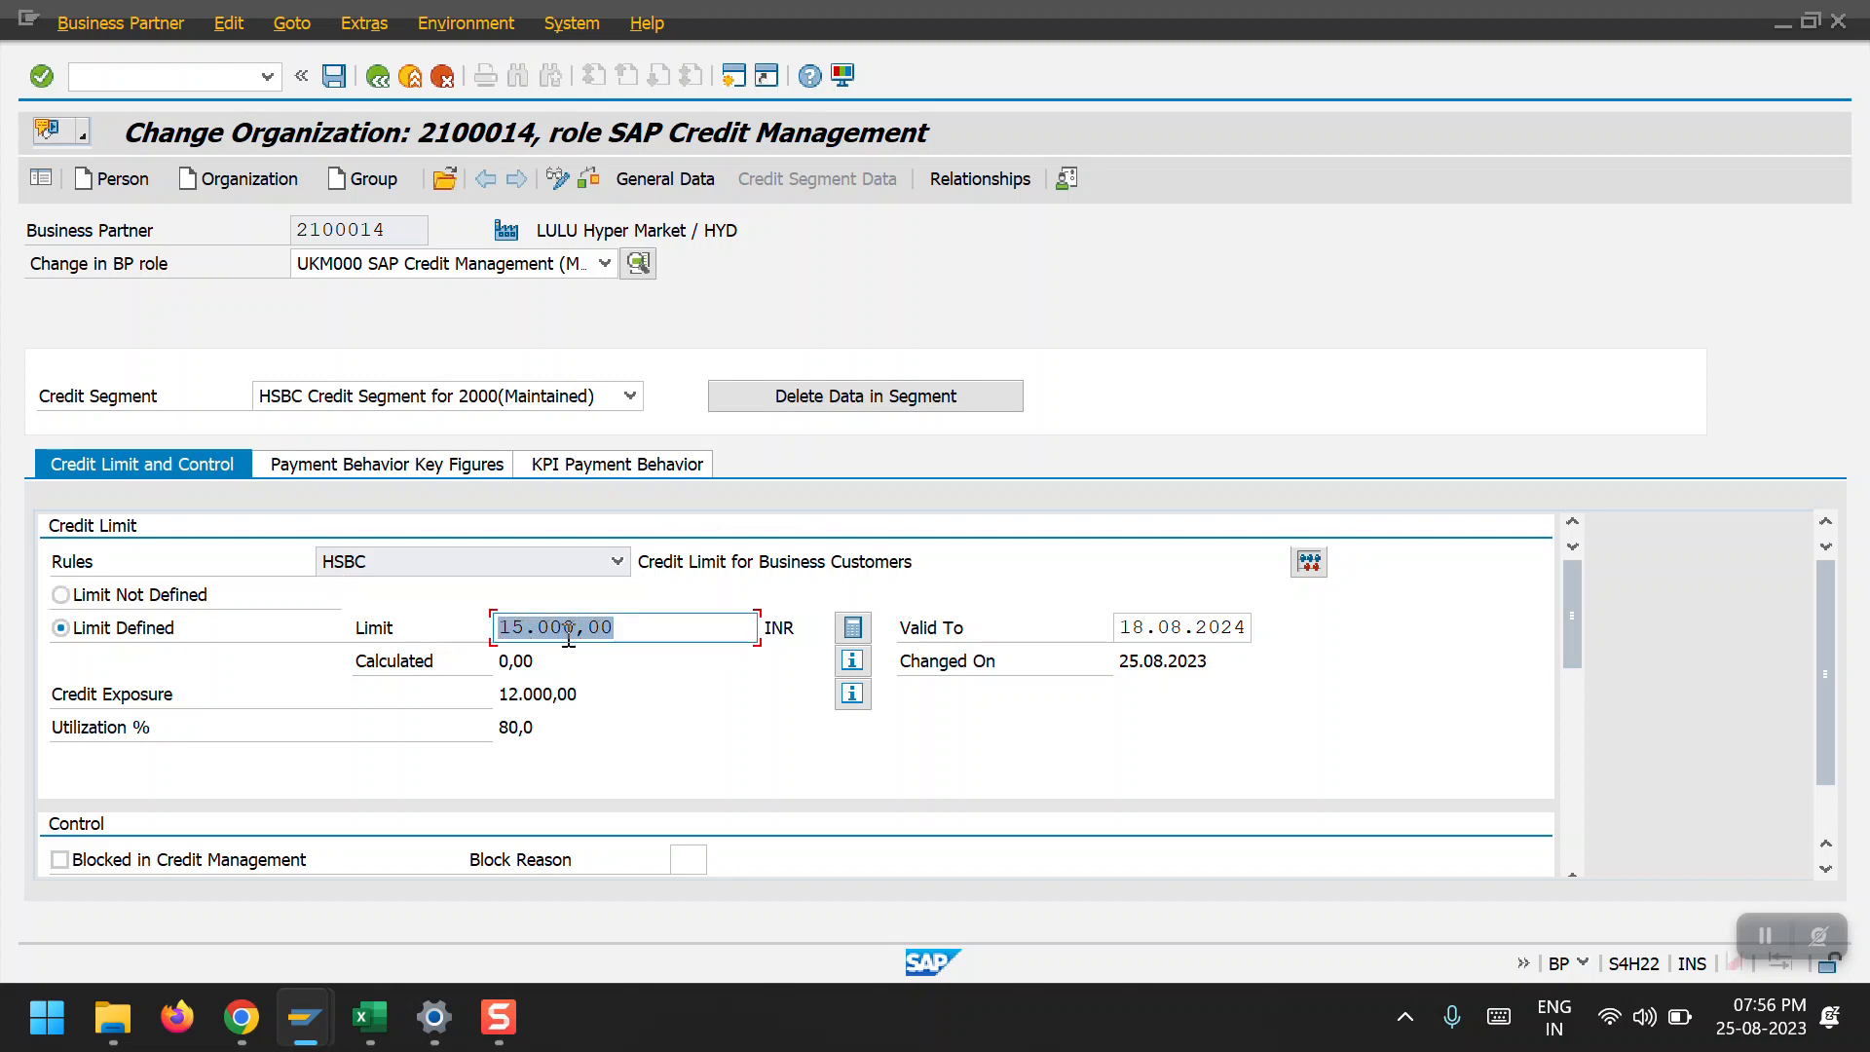
{"action": "left_click_drag", "start_coordinate": [577, 696], "coordinate": [494, 708]}
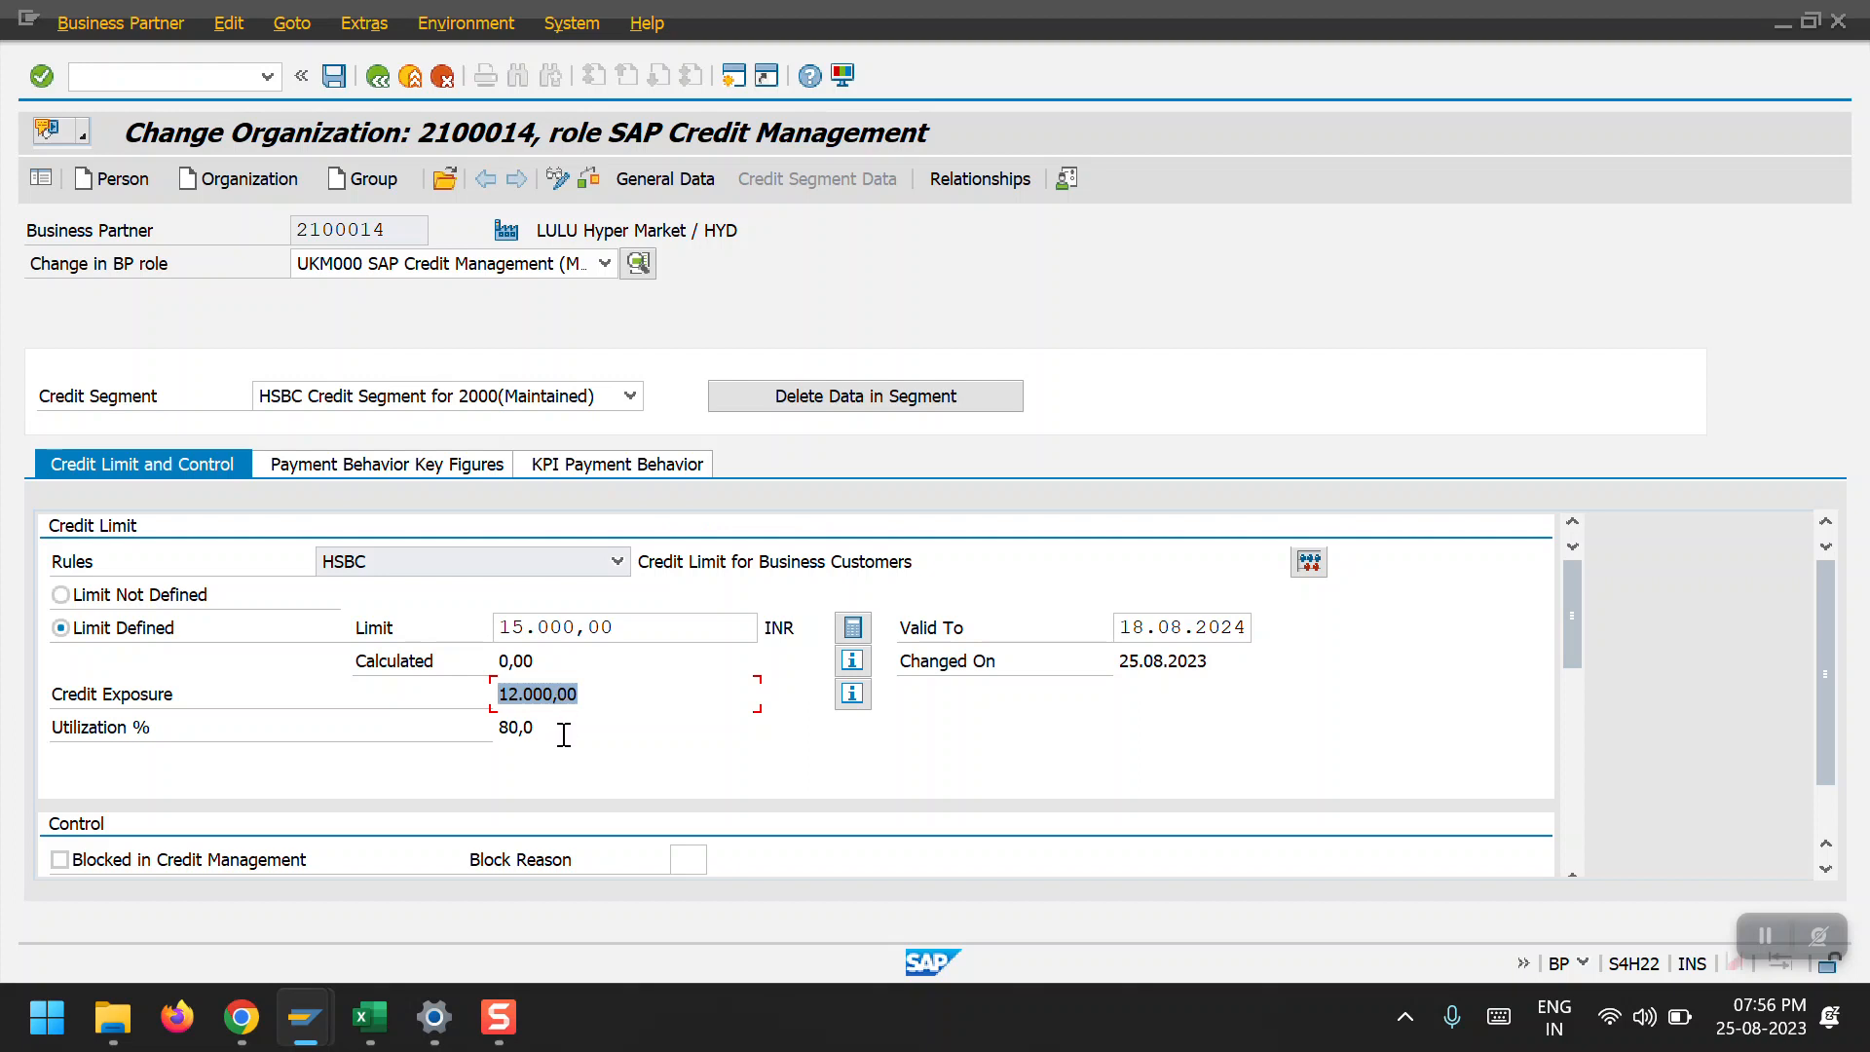
{"action": "left_click_drag", "start_coordinate": [542, 730], "coordinate": [486, 729]}
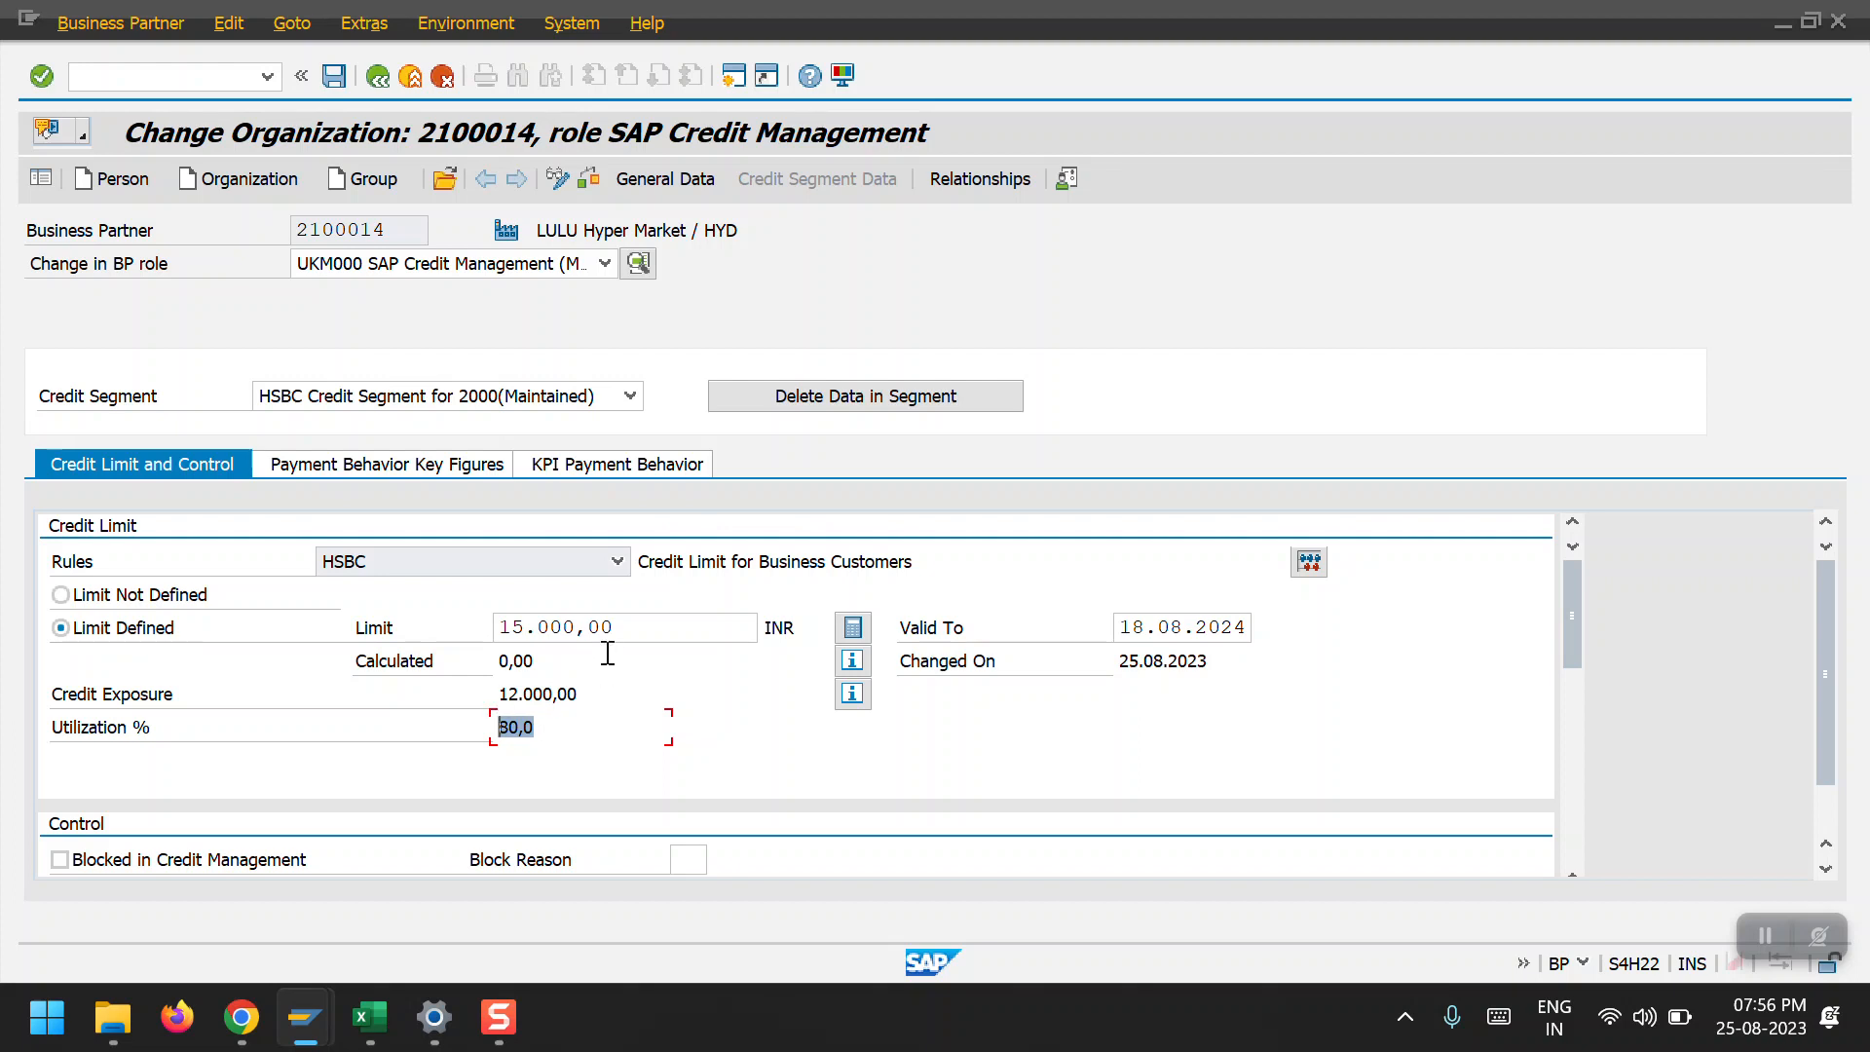
Switch to the customer line item session and refresh the list to review LULU Hyper Market's open invoices.
{"action": "mouse_move", "coordinate": [305, 1017]}
{"action": "left_click", "coordinate": [559, 908]}
{"action": "left_click", "coordinate": [70, 22]}
{"action": "left_click", "coordinate": [83, 91]}
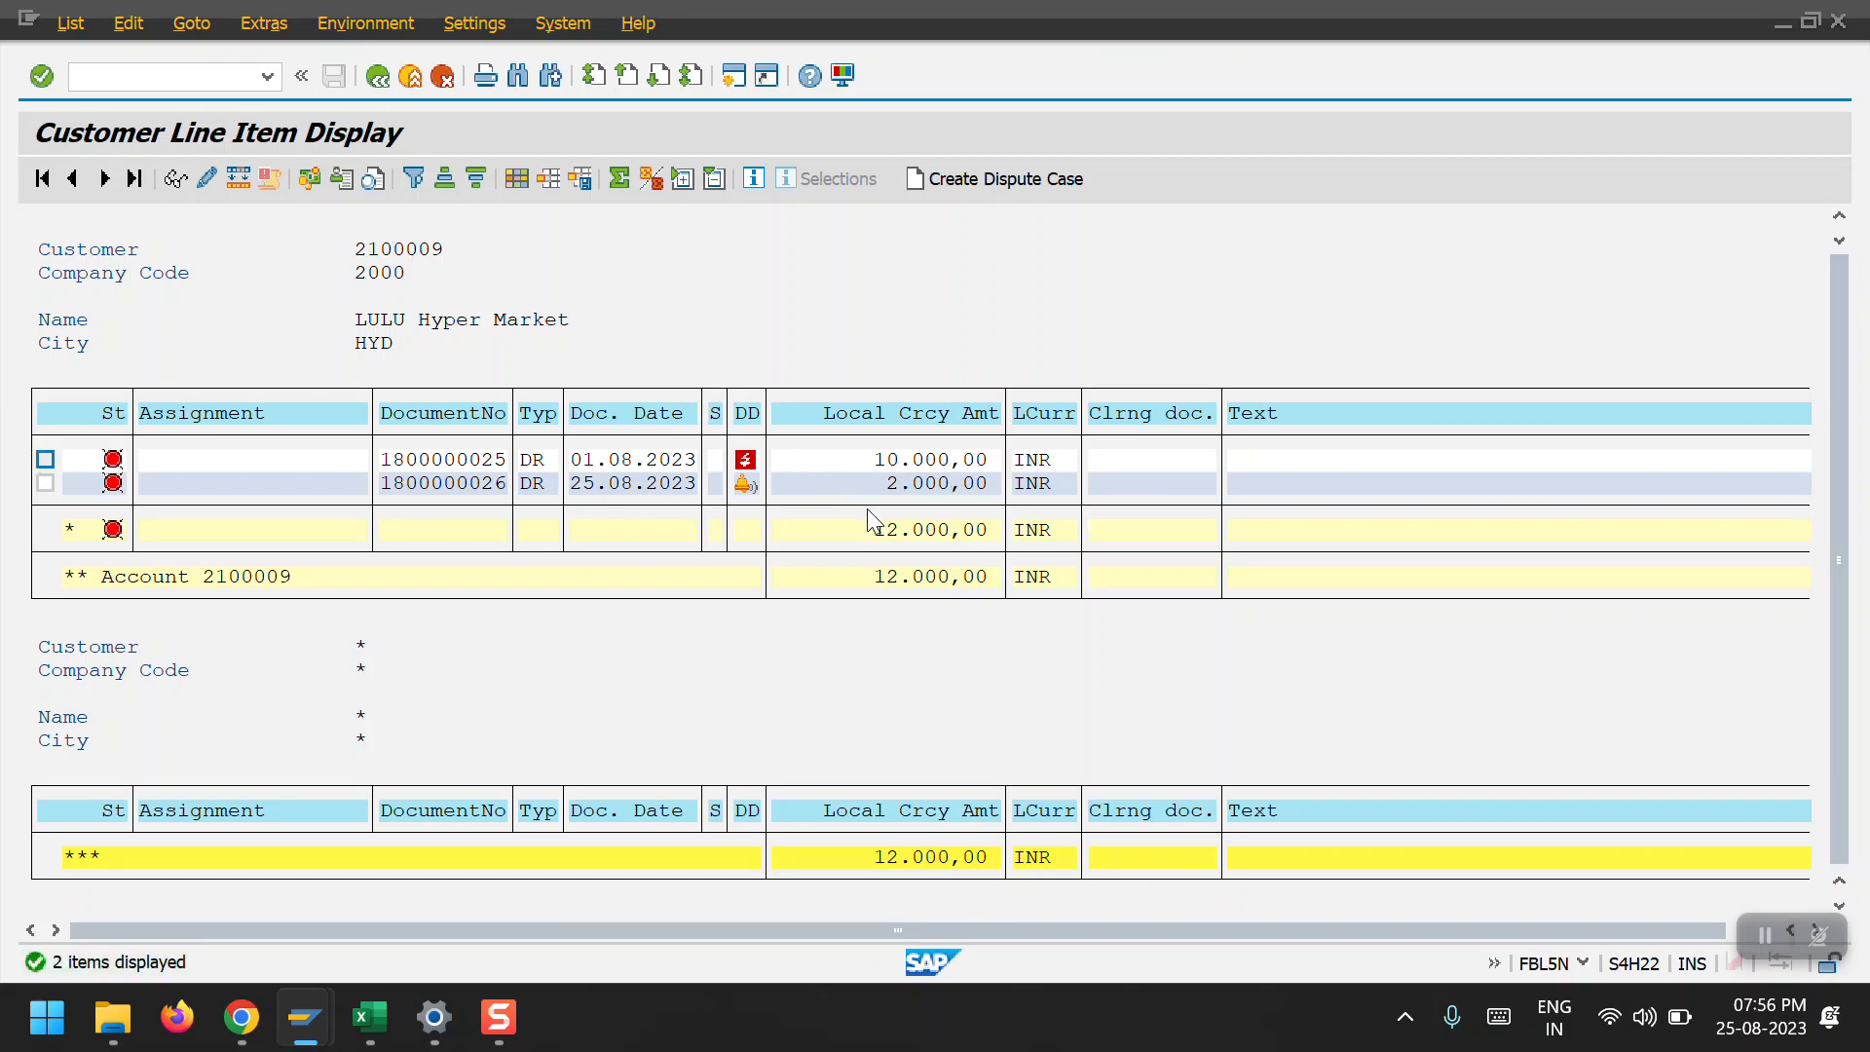
Switch back to the business partner session, examine LULU Hyper Market's credit exposure totals, and return to its credit data.
{"action": "key", "text": "alt+Tab"}
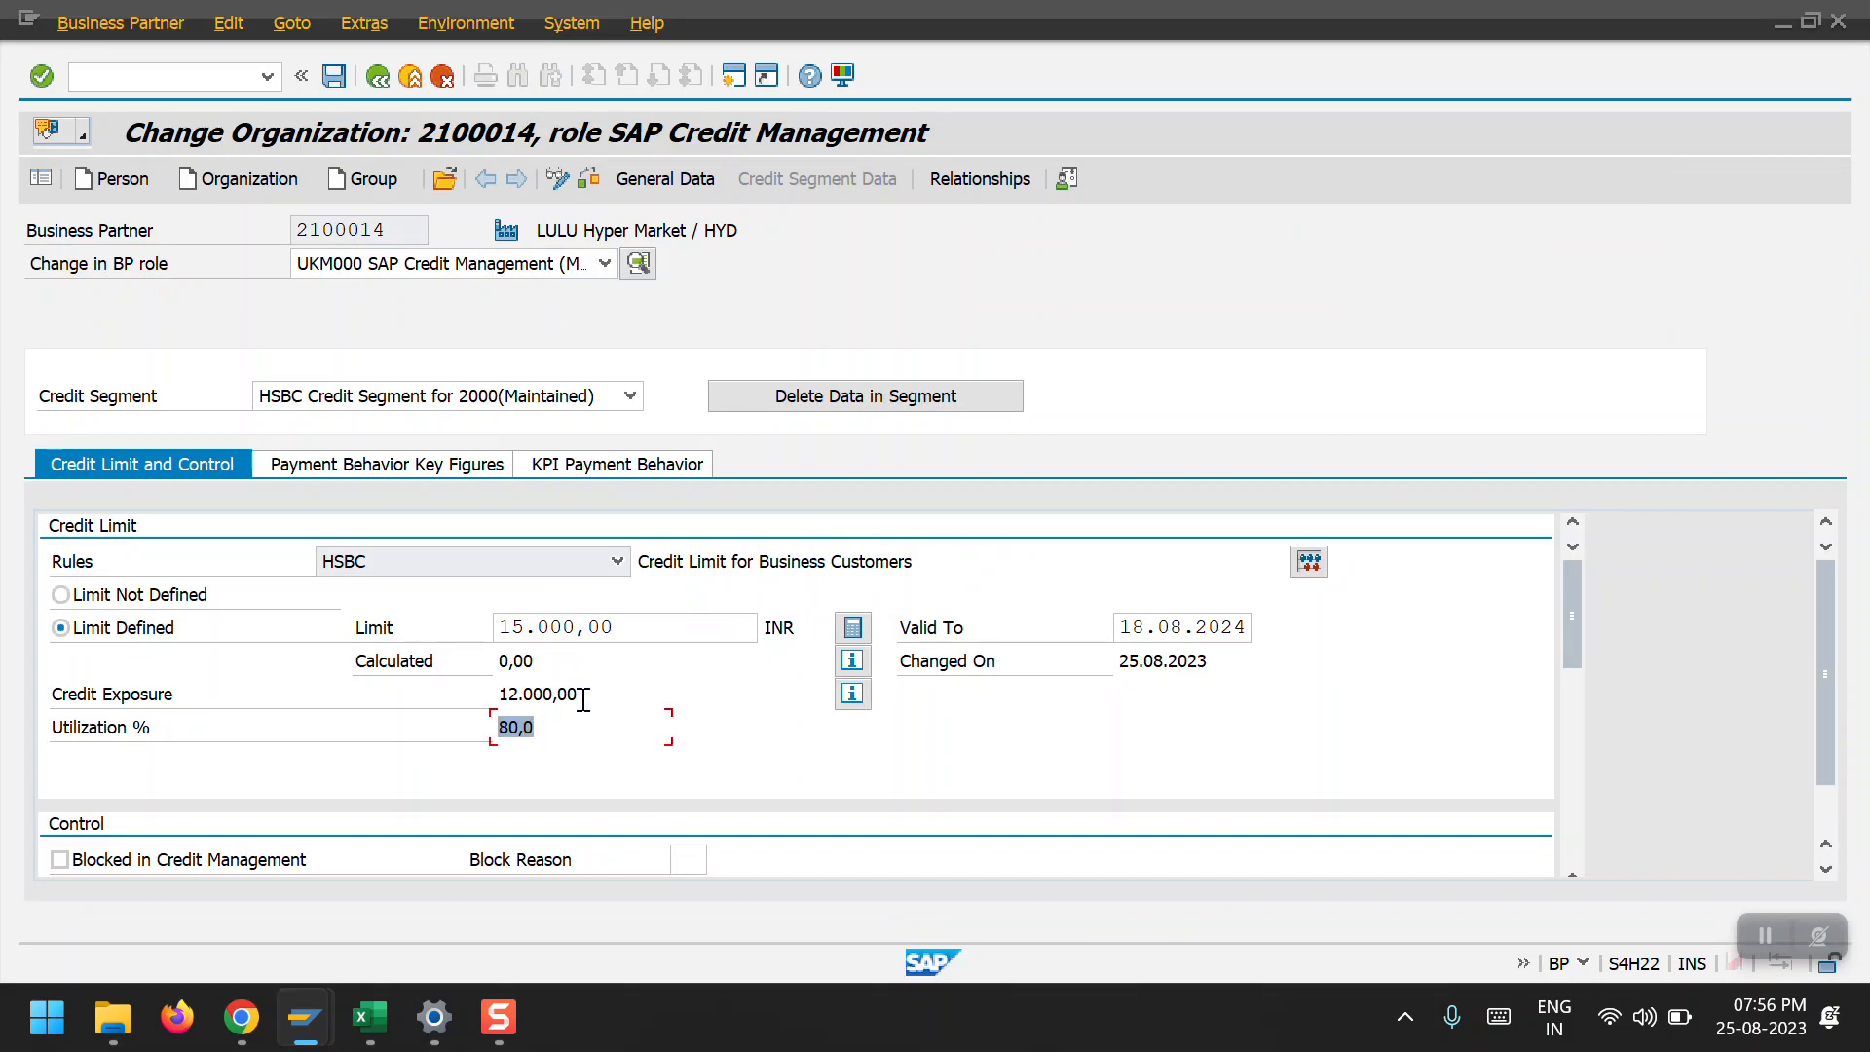
{"action": "left_click", "coordinate": [853, 695]}
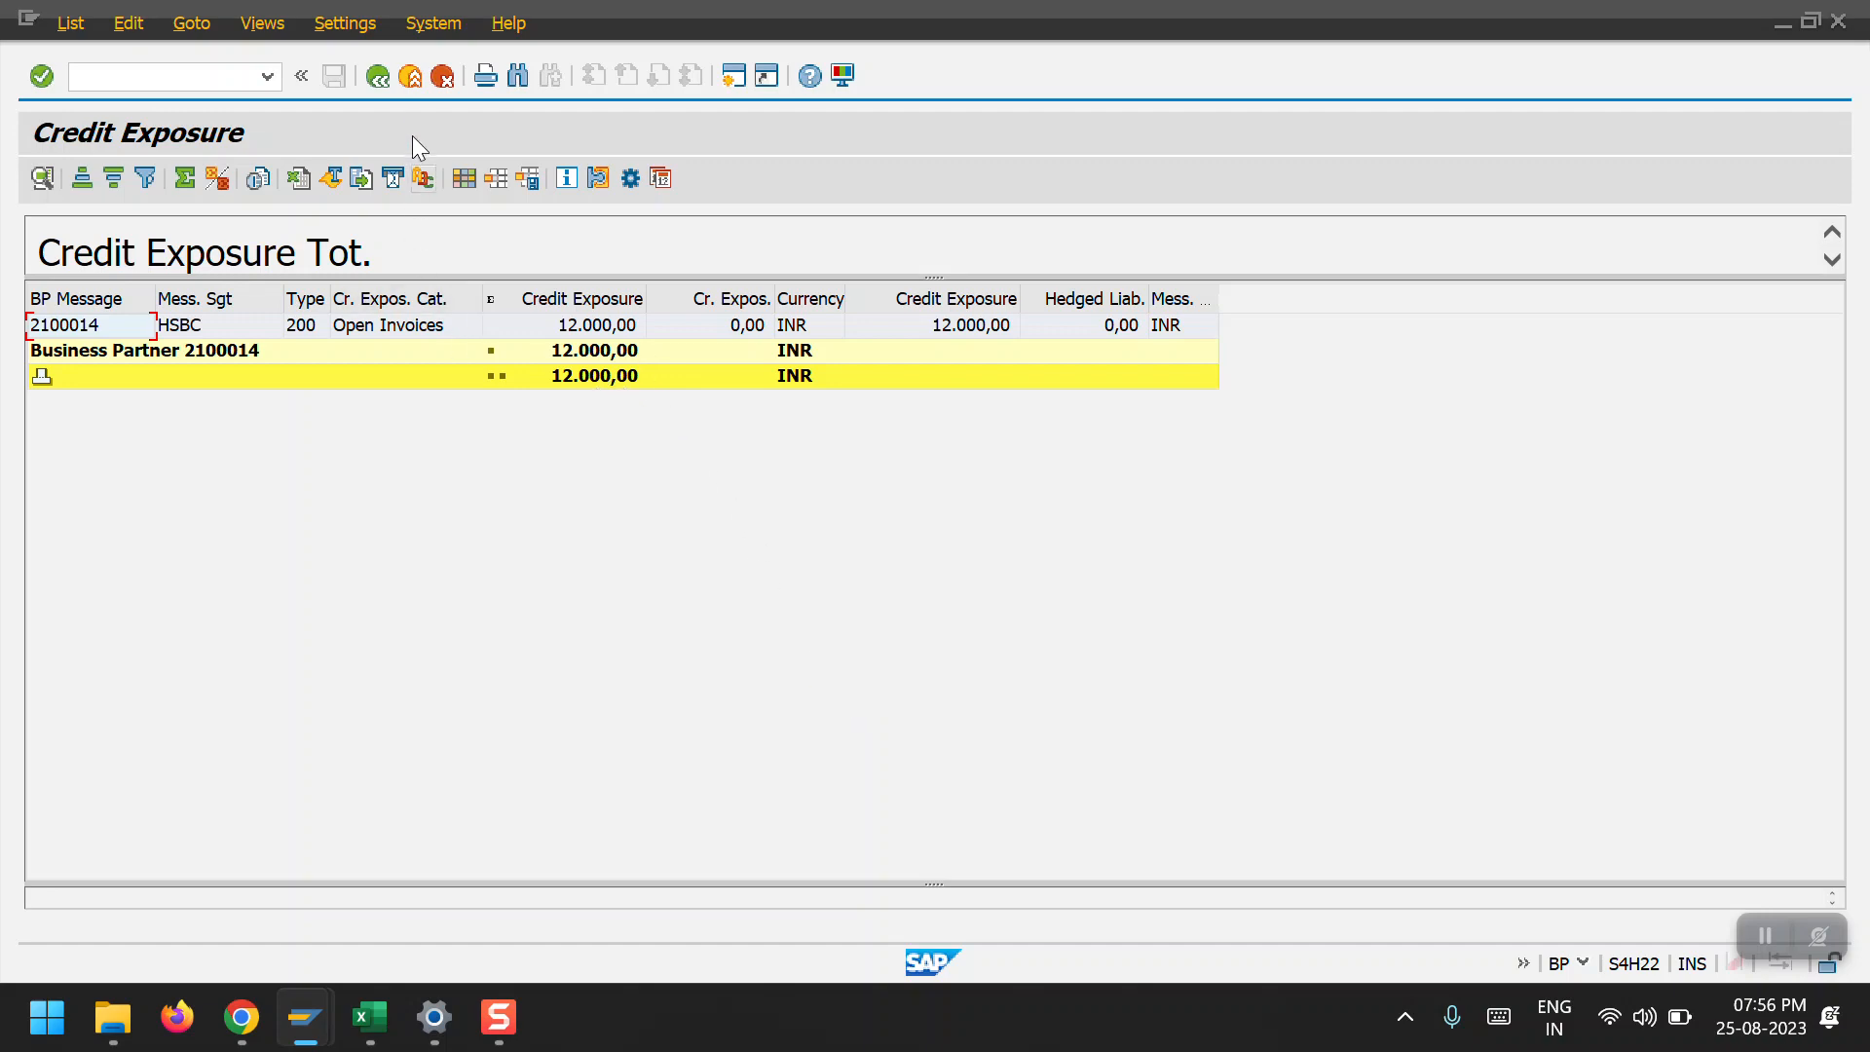
{"action": "left_click", "coordinate": [380, 77]}
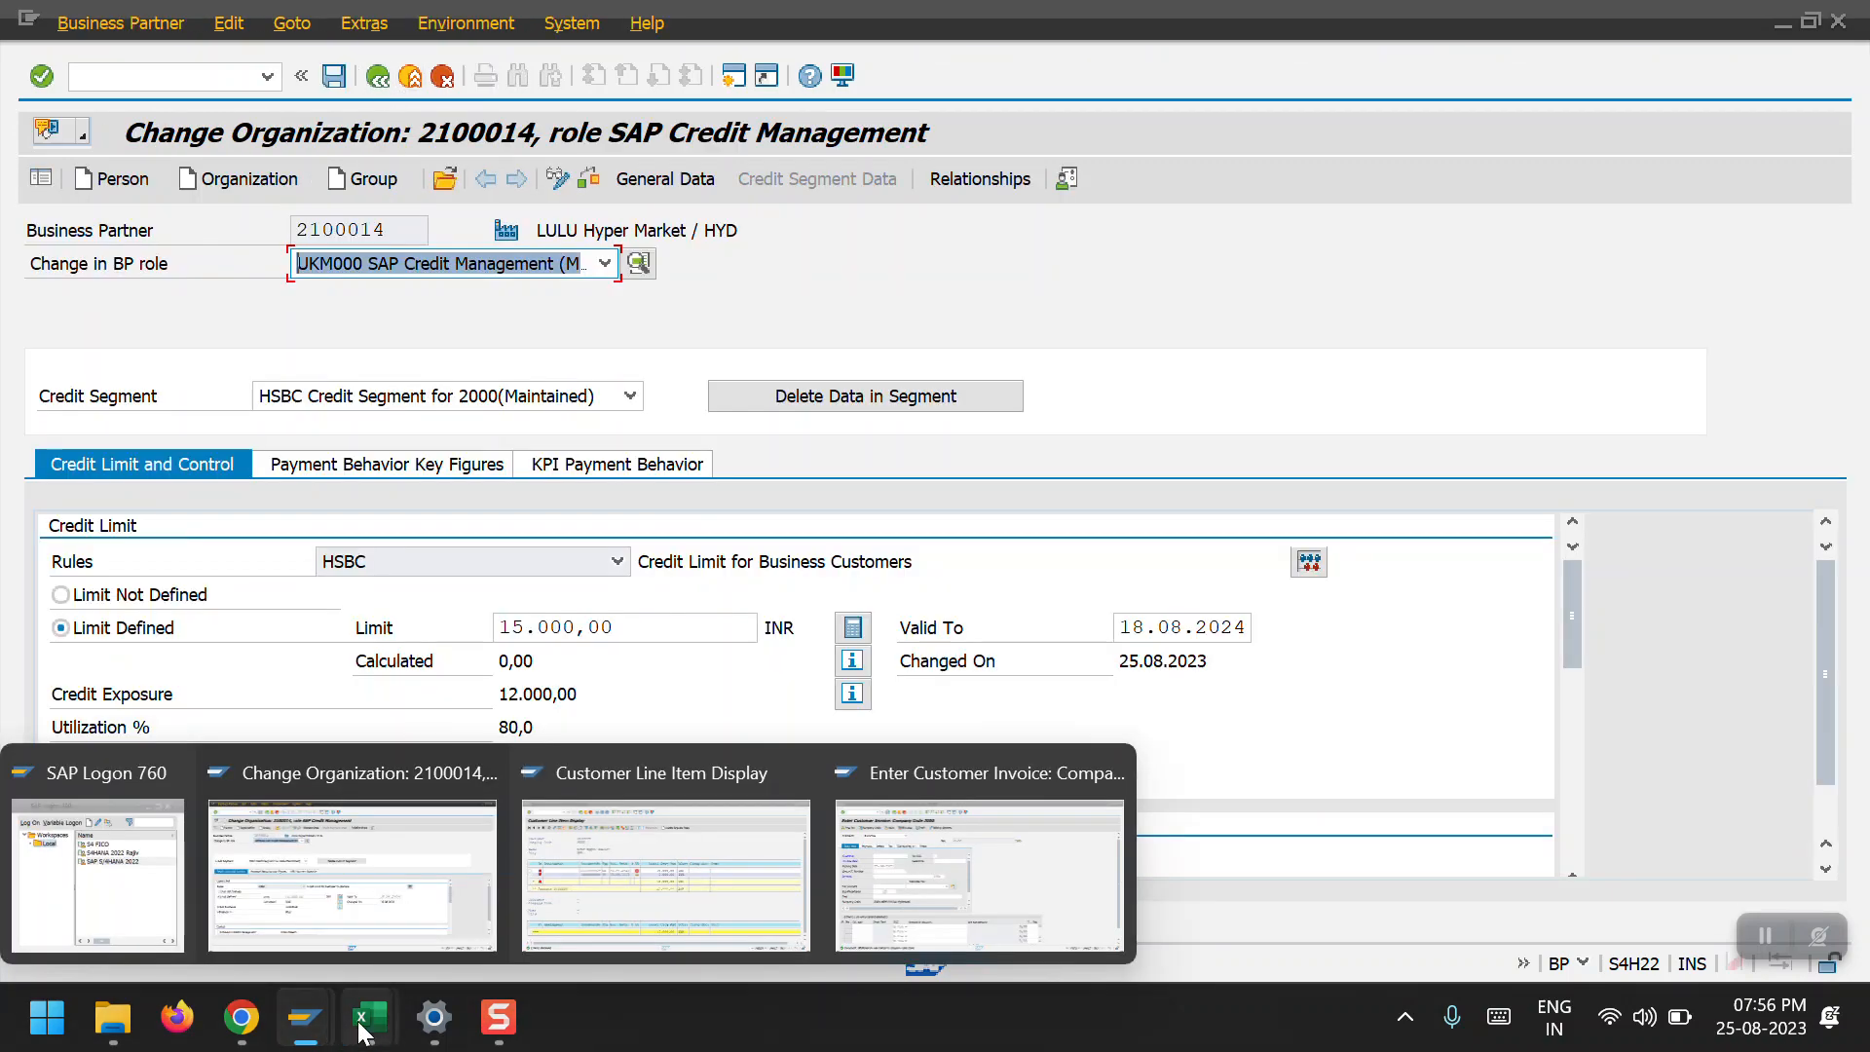
Switch to the Excel workbook and review the credit management topics, comparing them with the business partner's credit data.
{"action": "mouse_move", "coordinate": [363, 1033]}
{"action": "left_click", "coordinate": [543, 889]}
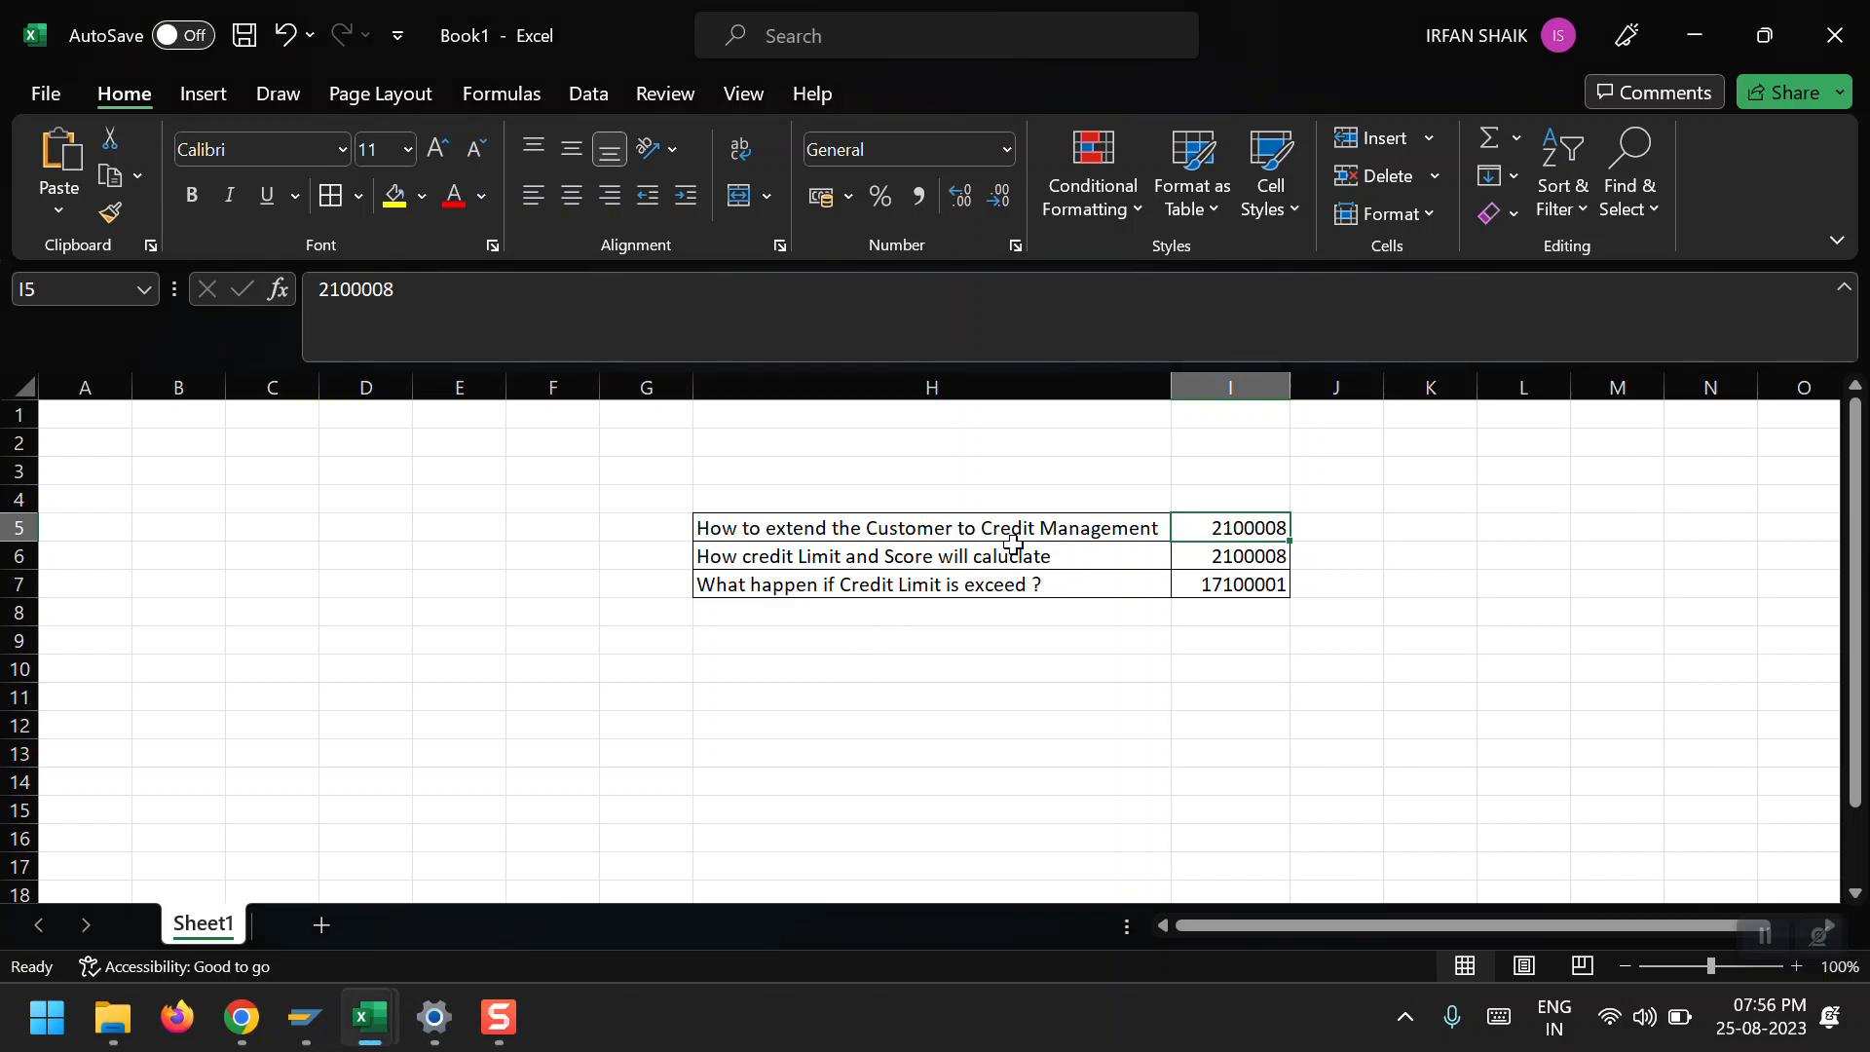
{"action": "left_click", "coordinate": [894, 564]}
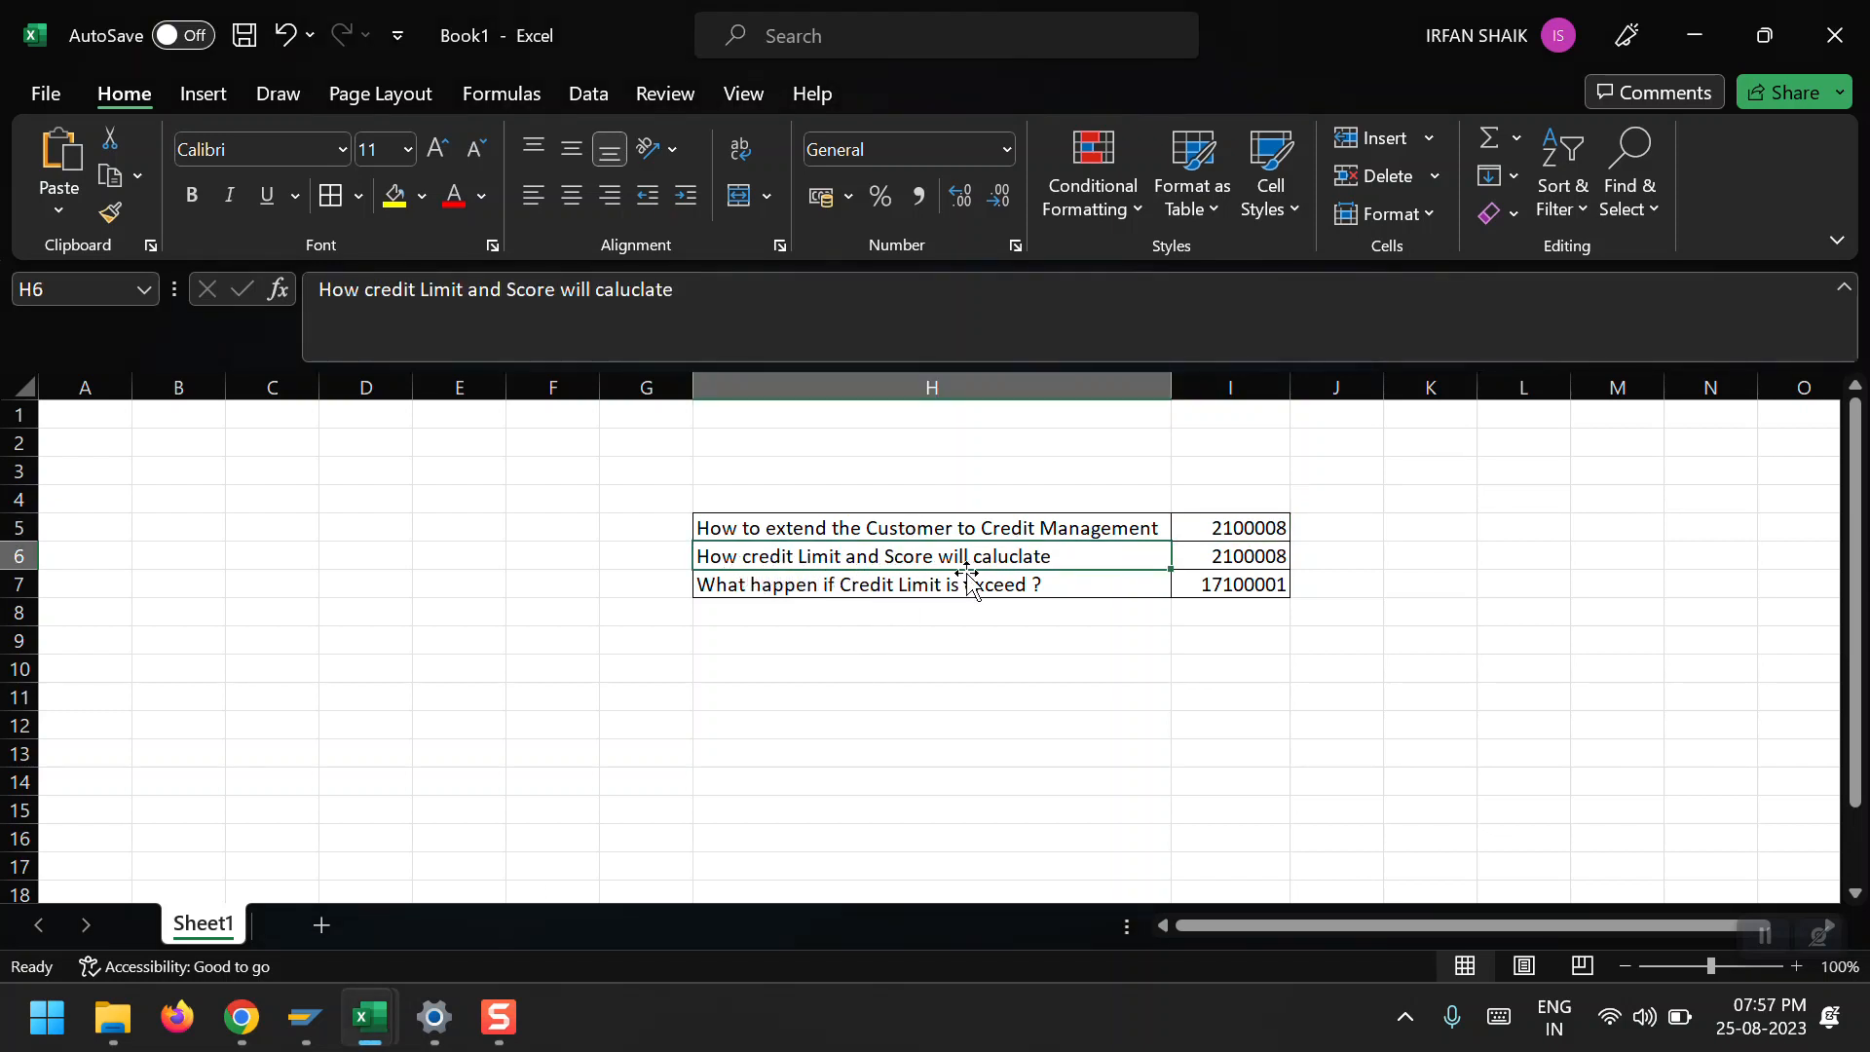
{"action": "left_click_drag", "start_coordinate": [1219, 527], "coordinate": [1213, 559]}
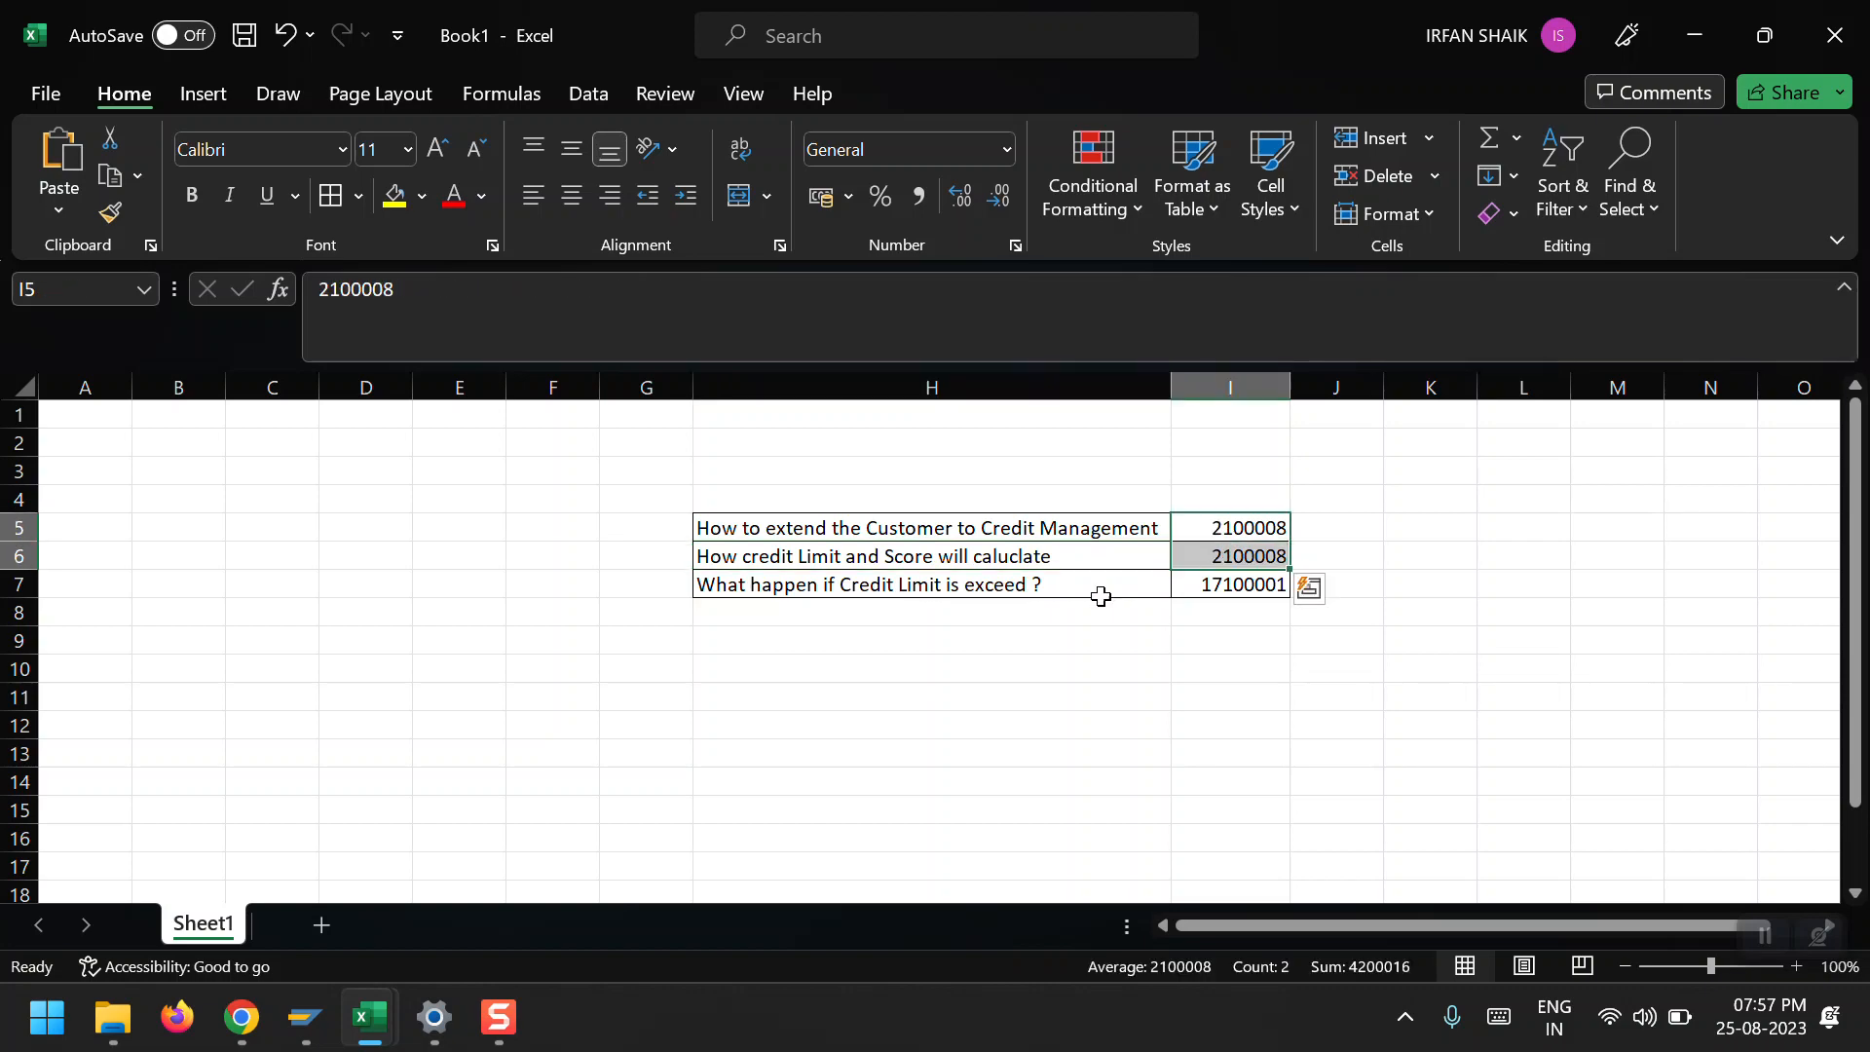
{"action": "key", "text": "alt+Tab"}
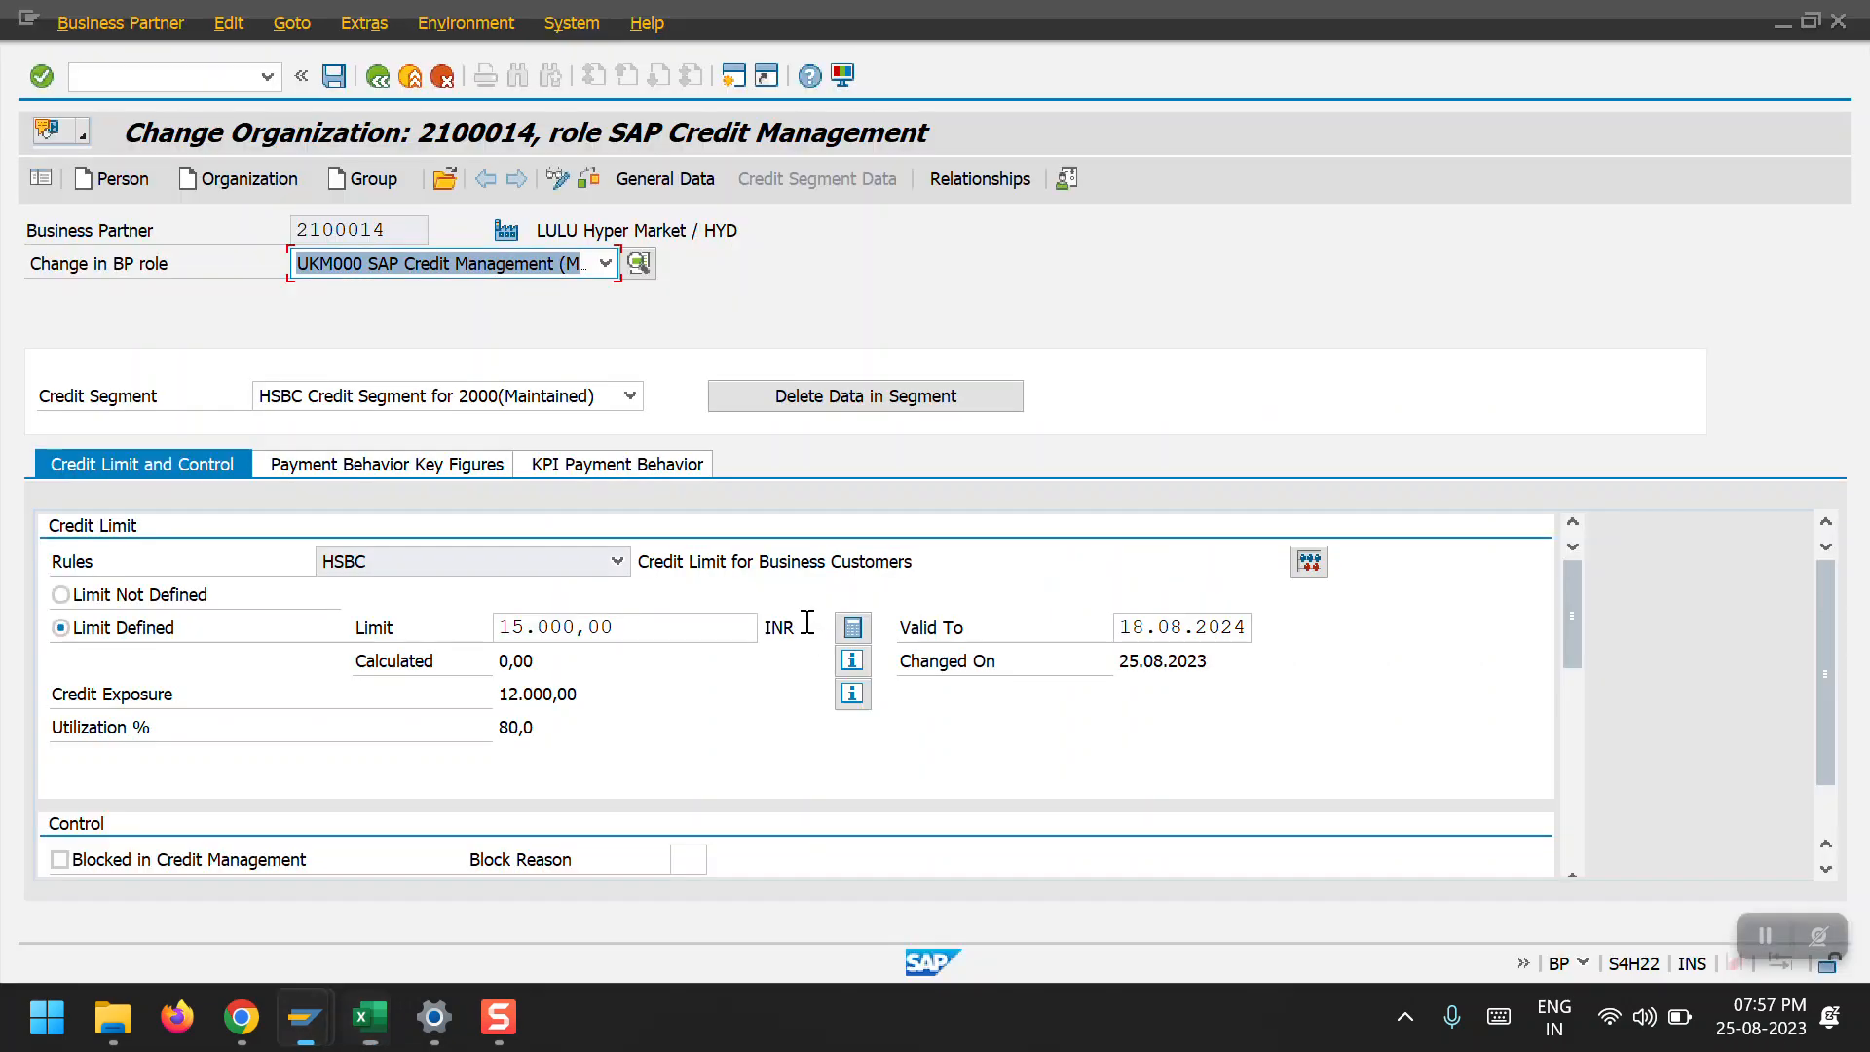
{"action": "key", "text": "alt+Tab"}
{"action": "left_click", "coordinate": [839, 587]}
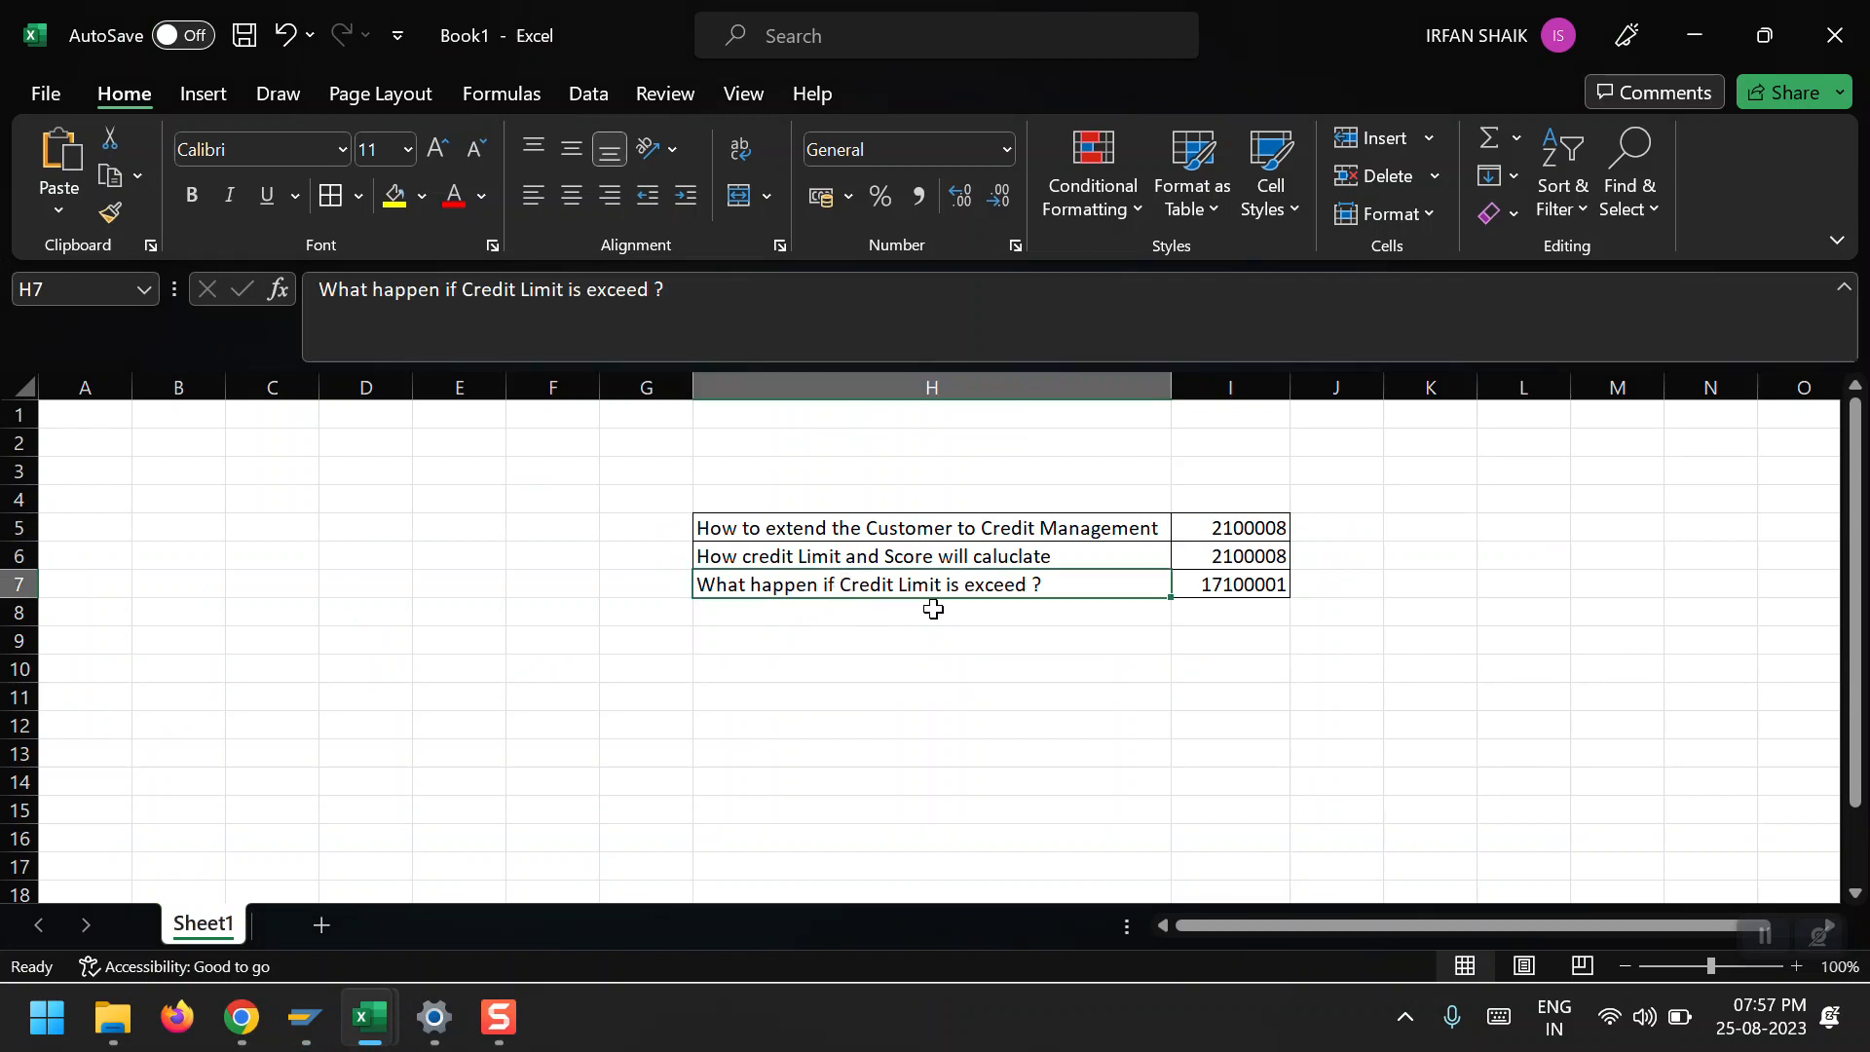
Copy the customer number beside "What happen if Credit Limit is exceed ?" and restart business partner maintenance in SAP with /NBP.
{"action": "left_click", "coordinate": [1218, 585]}
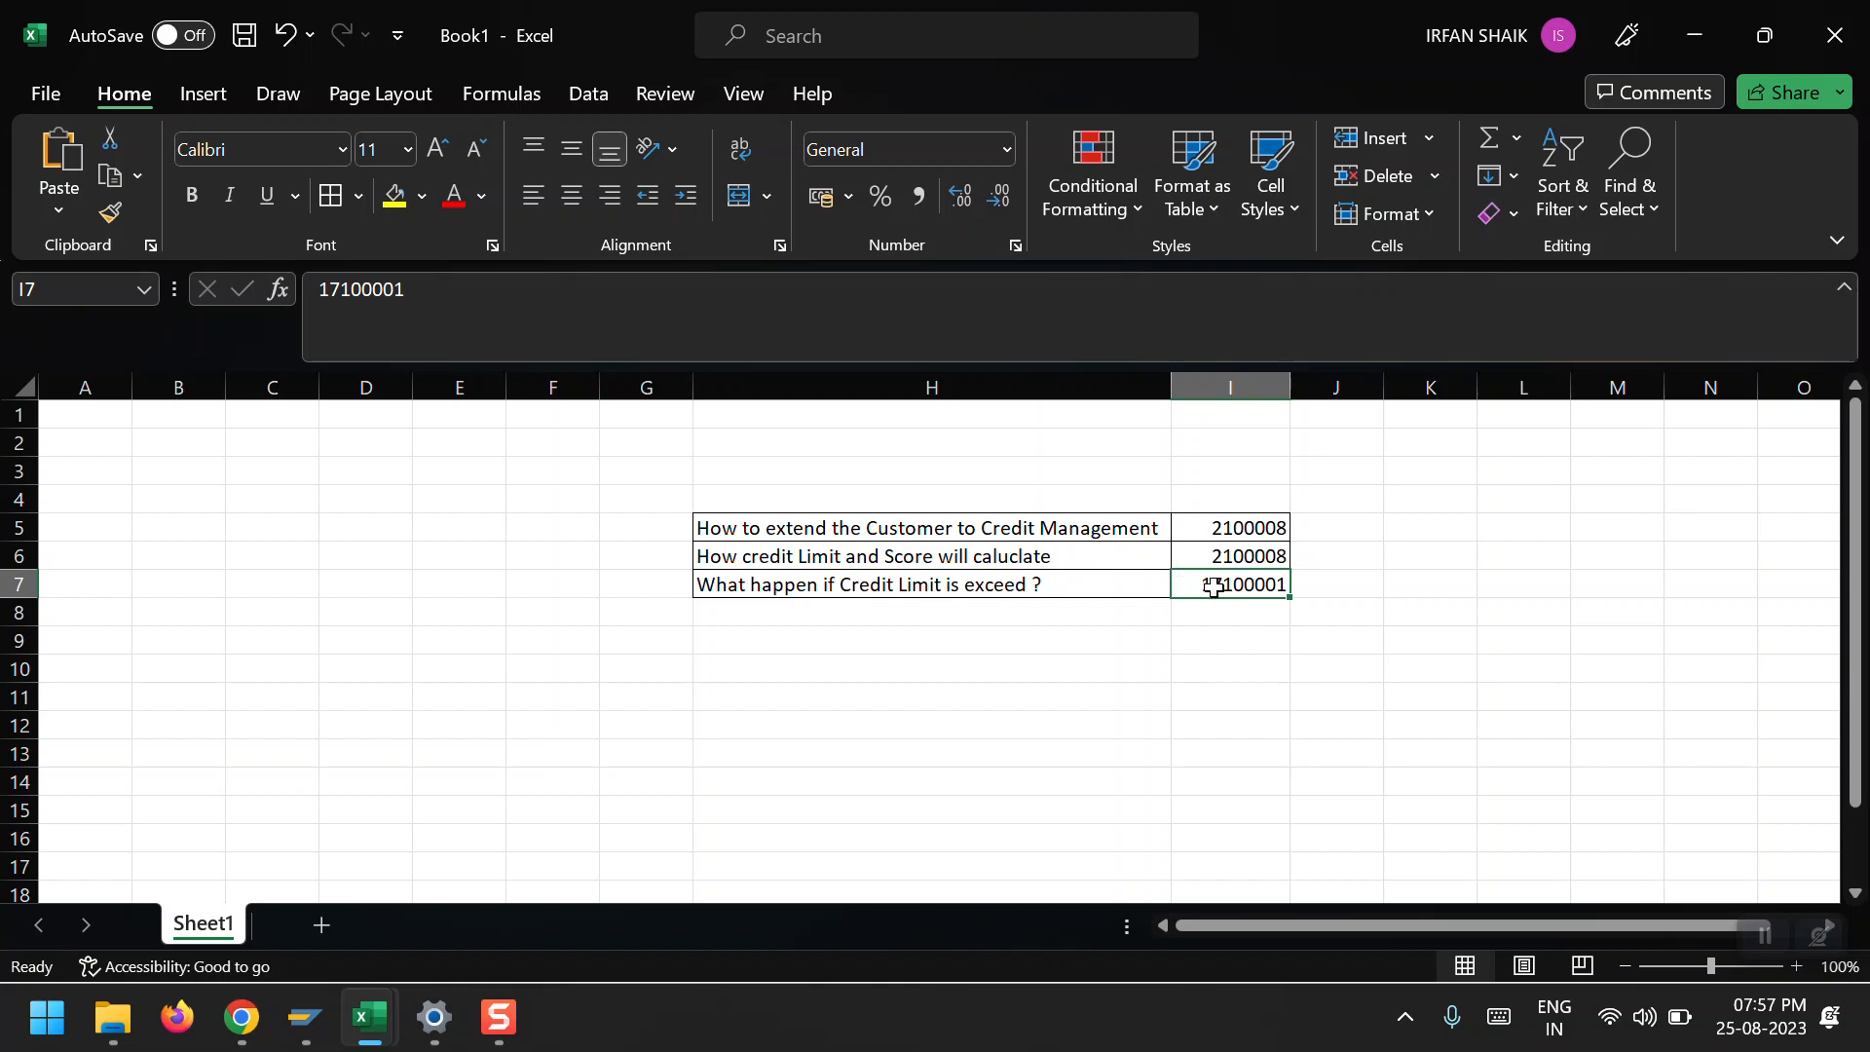
{"action": "key", "text": "ctrl+c"}
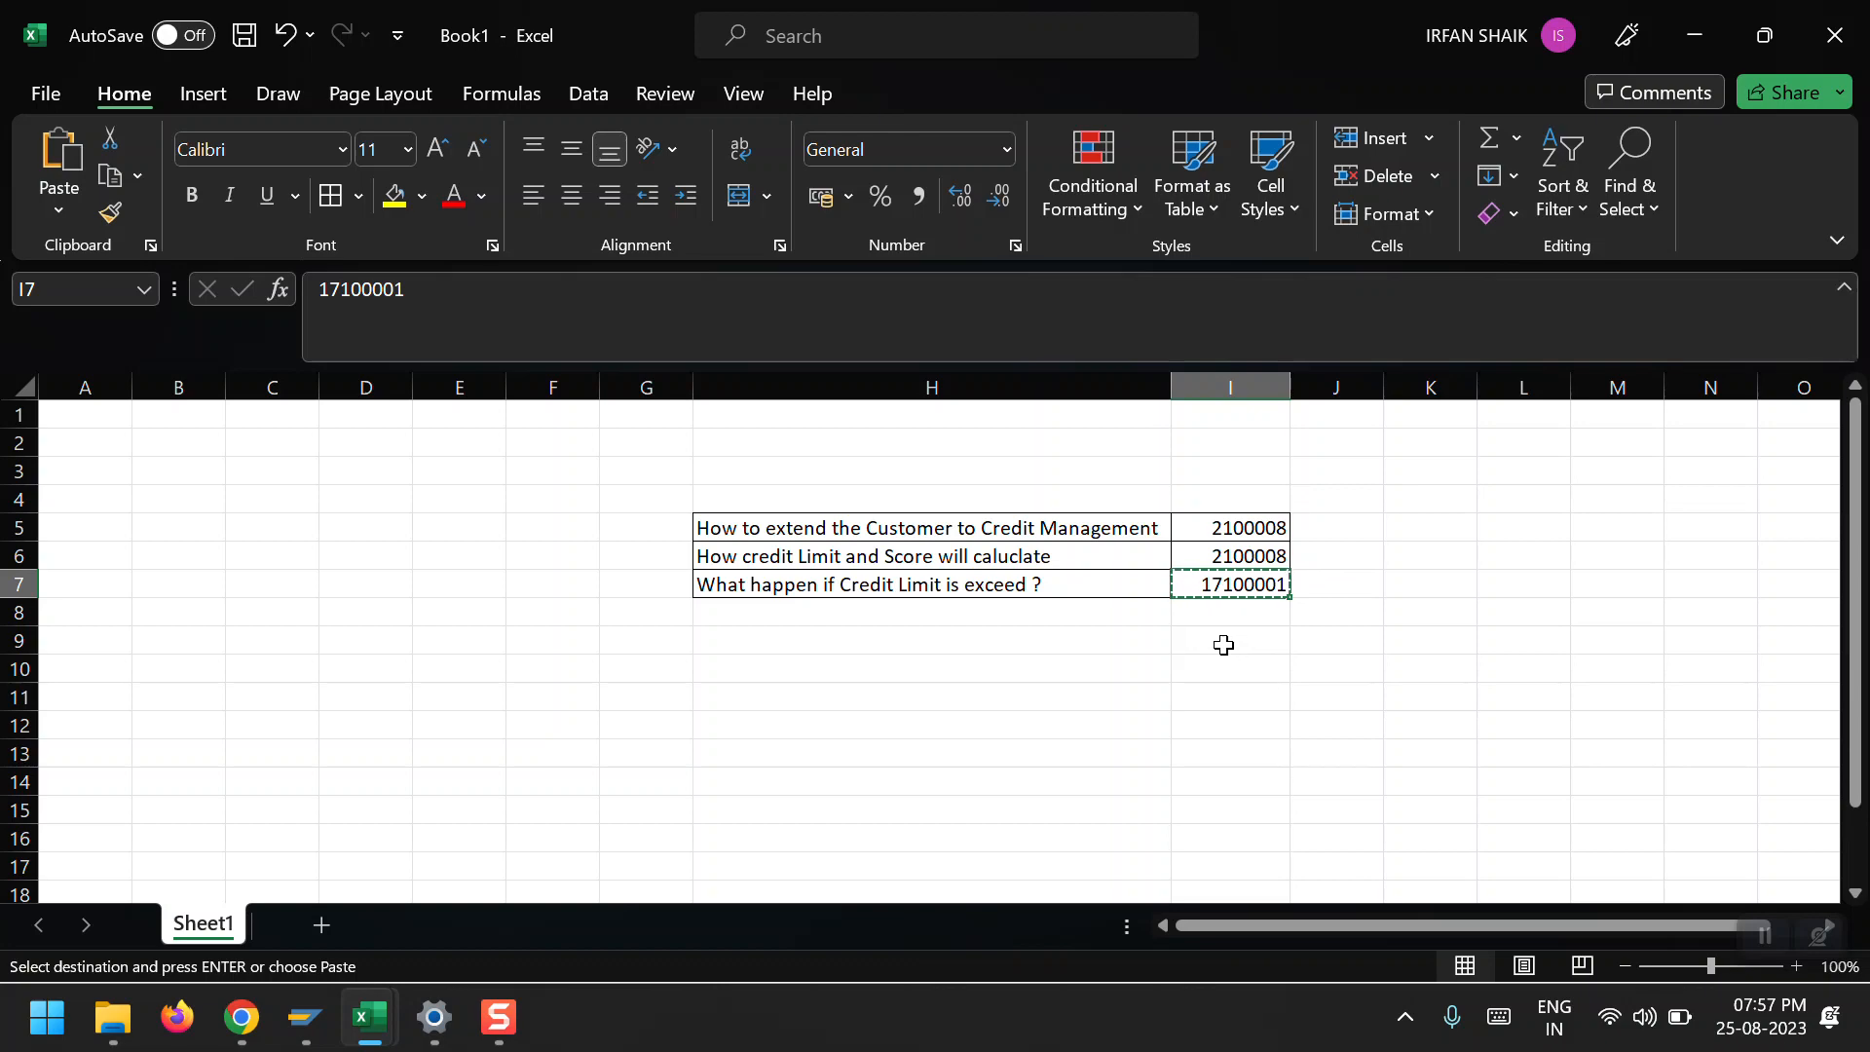
{"action": "key", "text": "alt+Tab"}
{"action": "left_click", "coordinate": [185, 75]}
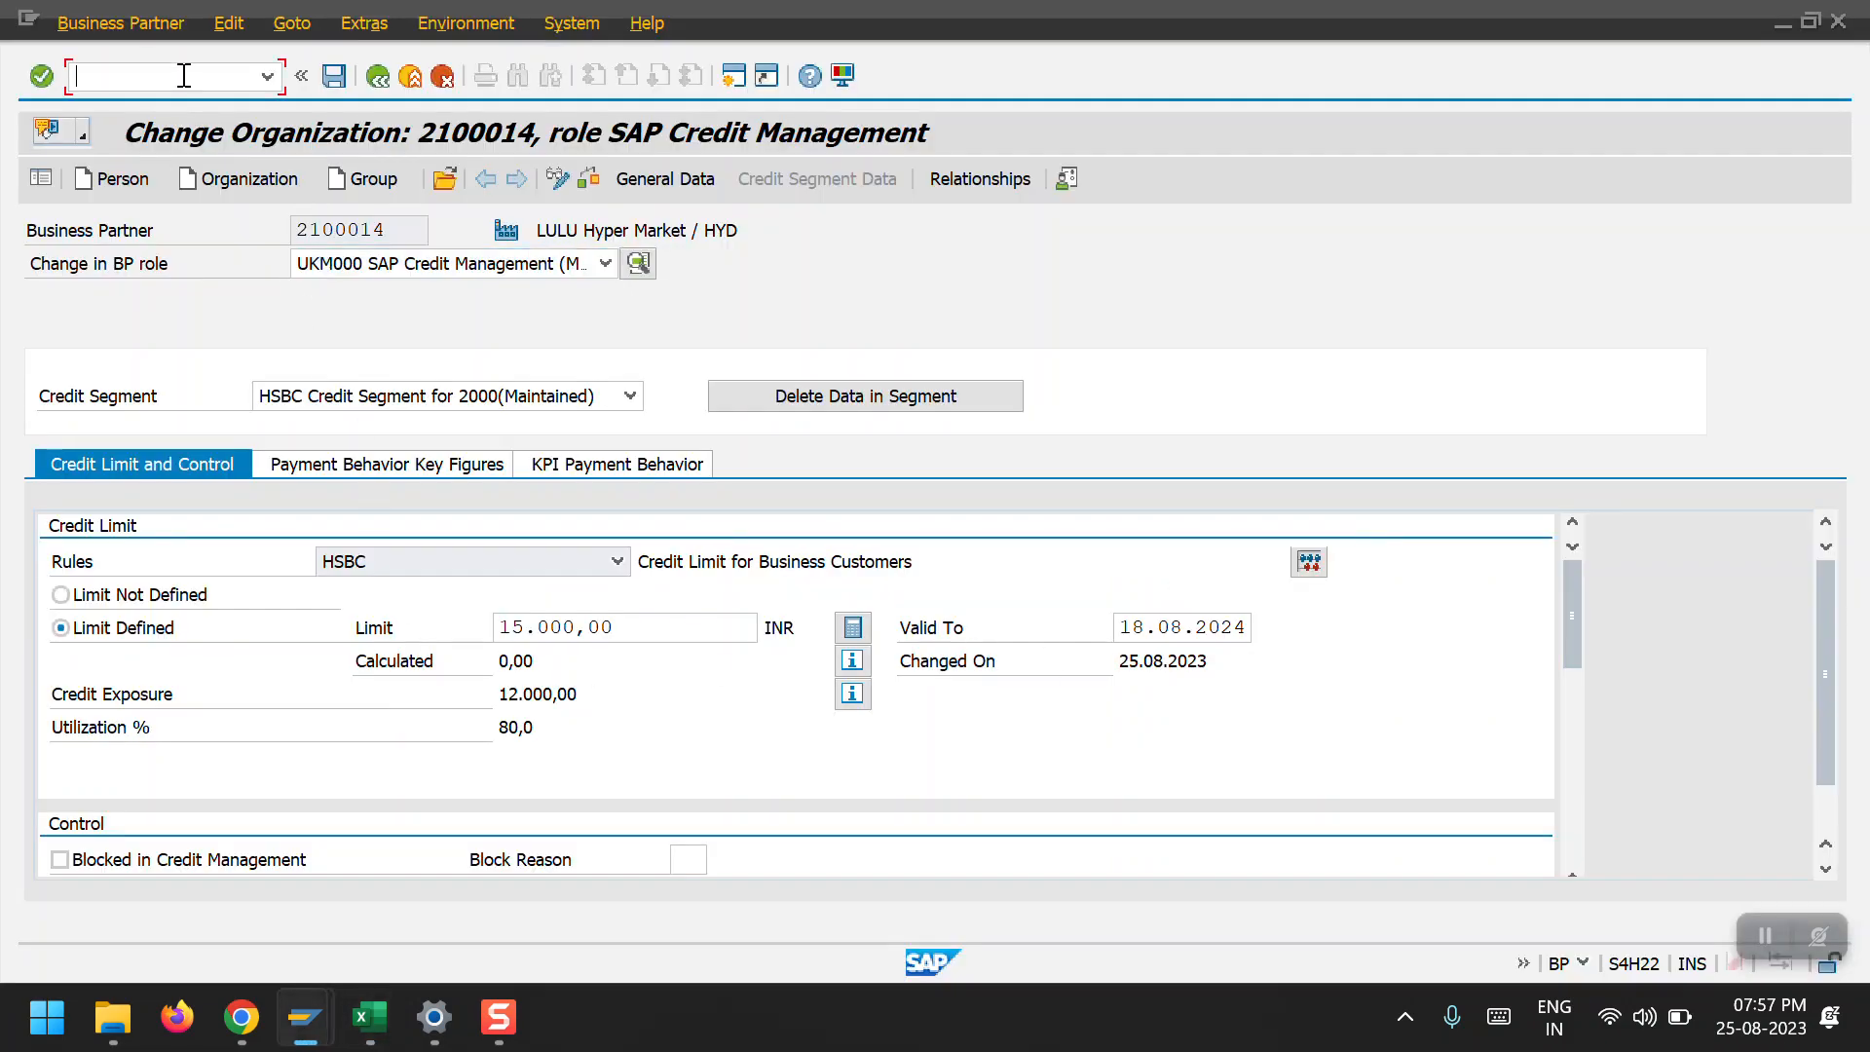
{"action": "type", "text": "/NBP"}
{"action": "key", "text": "Return"}
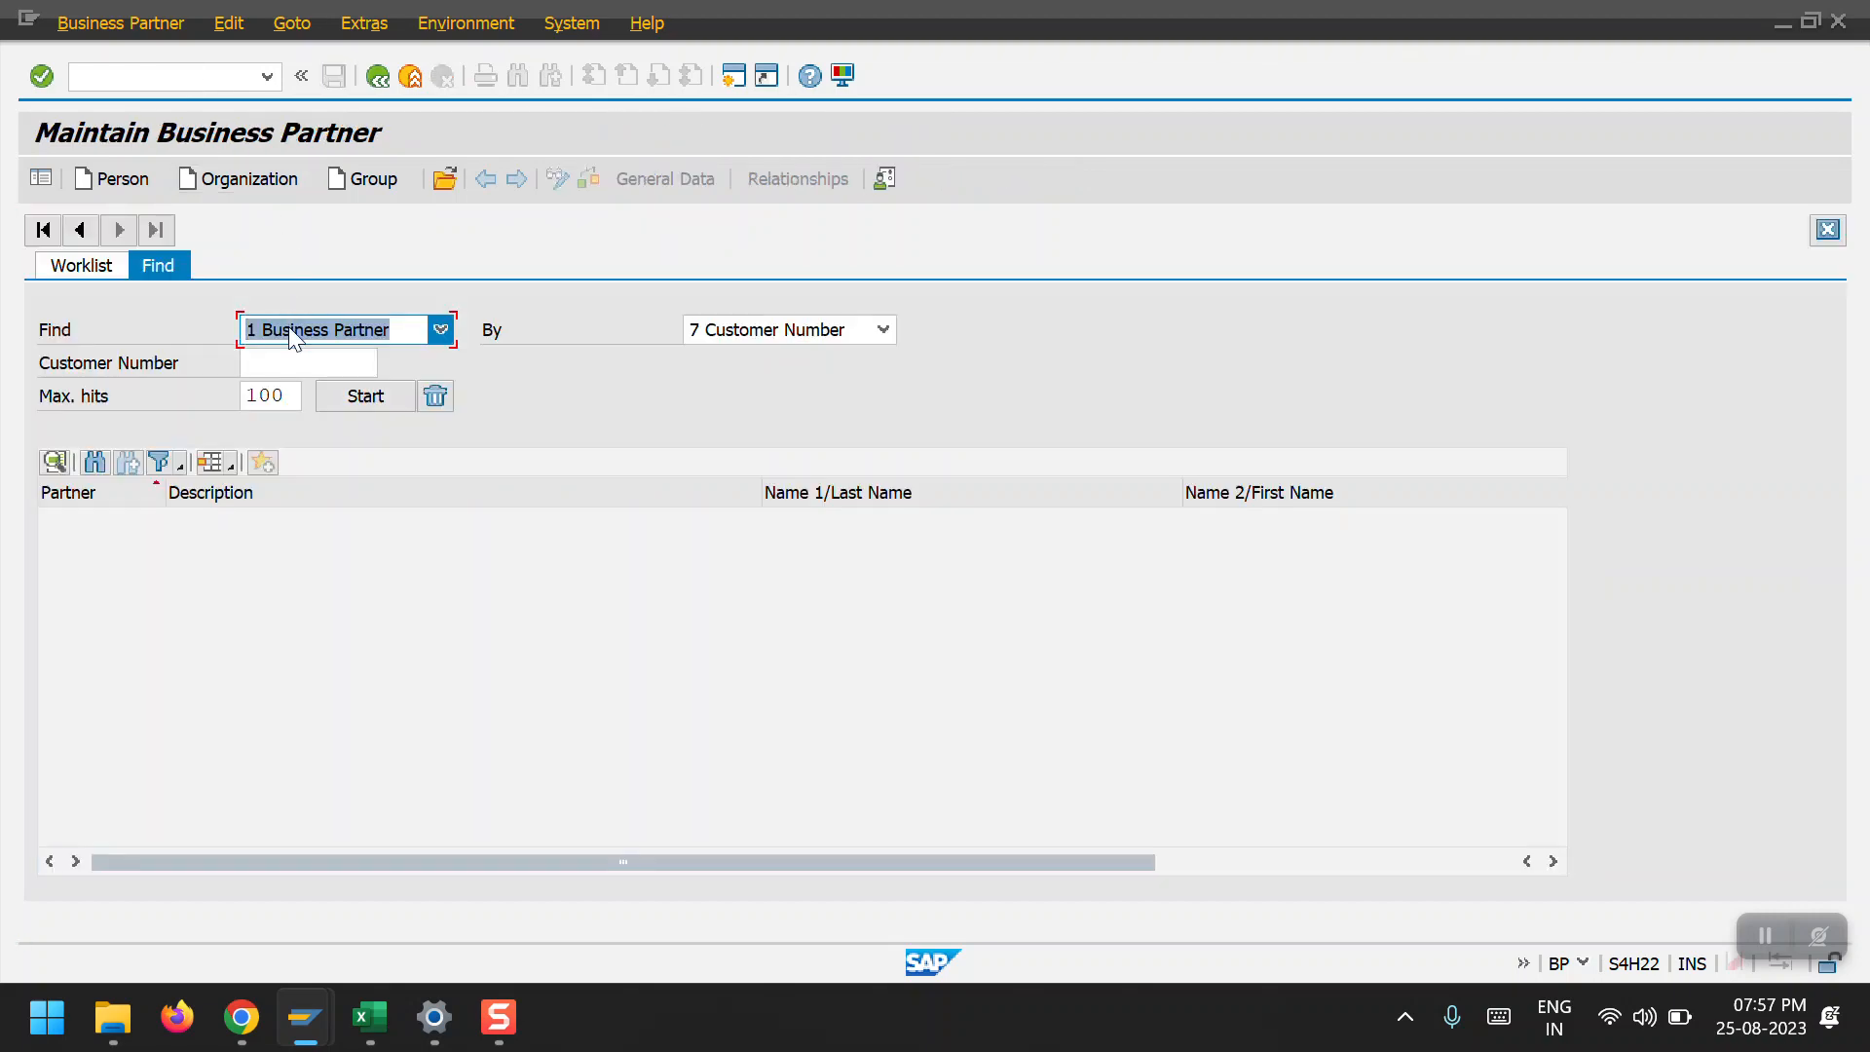
Find the business partner listed for the credit limit exceeded topic by customer number and open its record.
{"action": "left_click", "coordinate": [297, 364]}
{"action": "left_click", "coordinate": [297, 365]}
{"action": "left_click", "coordinate": [312, 448]}
{"action": "left_click", "coordinate": [367, 397]}
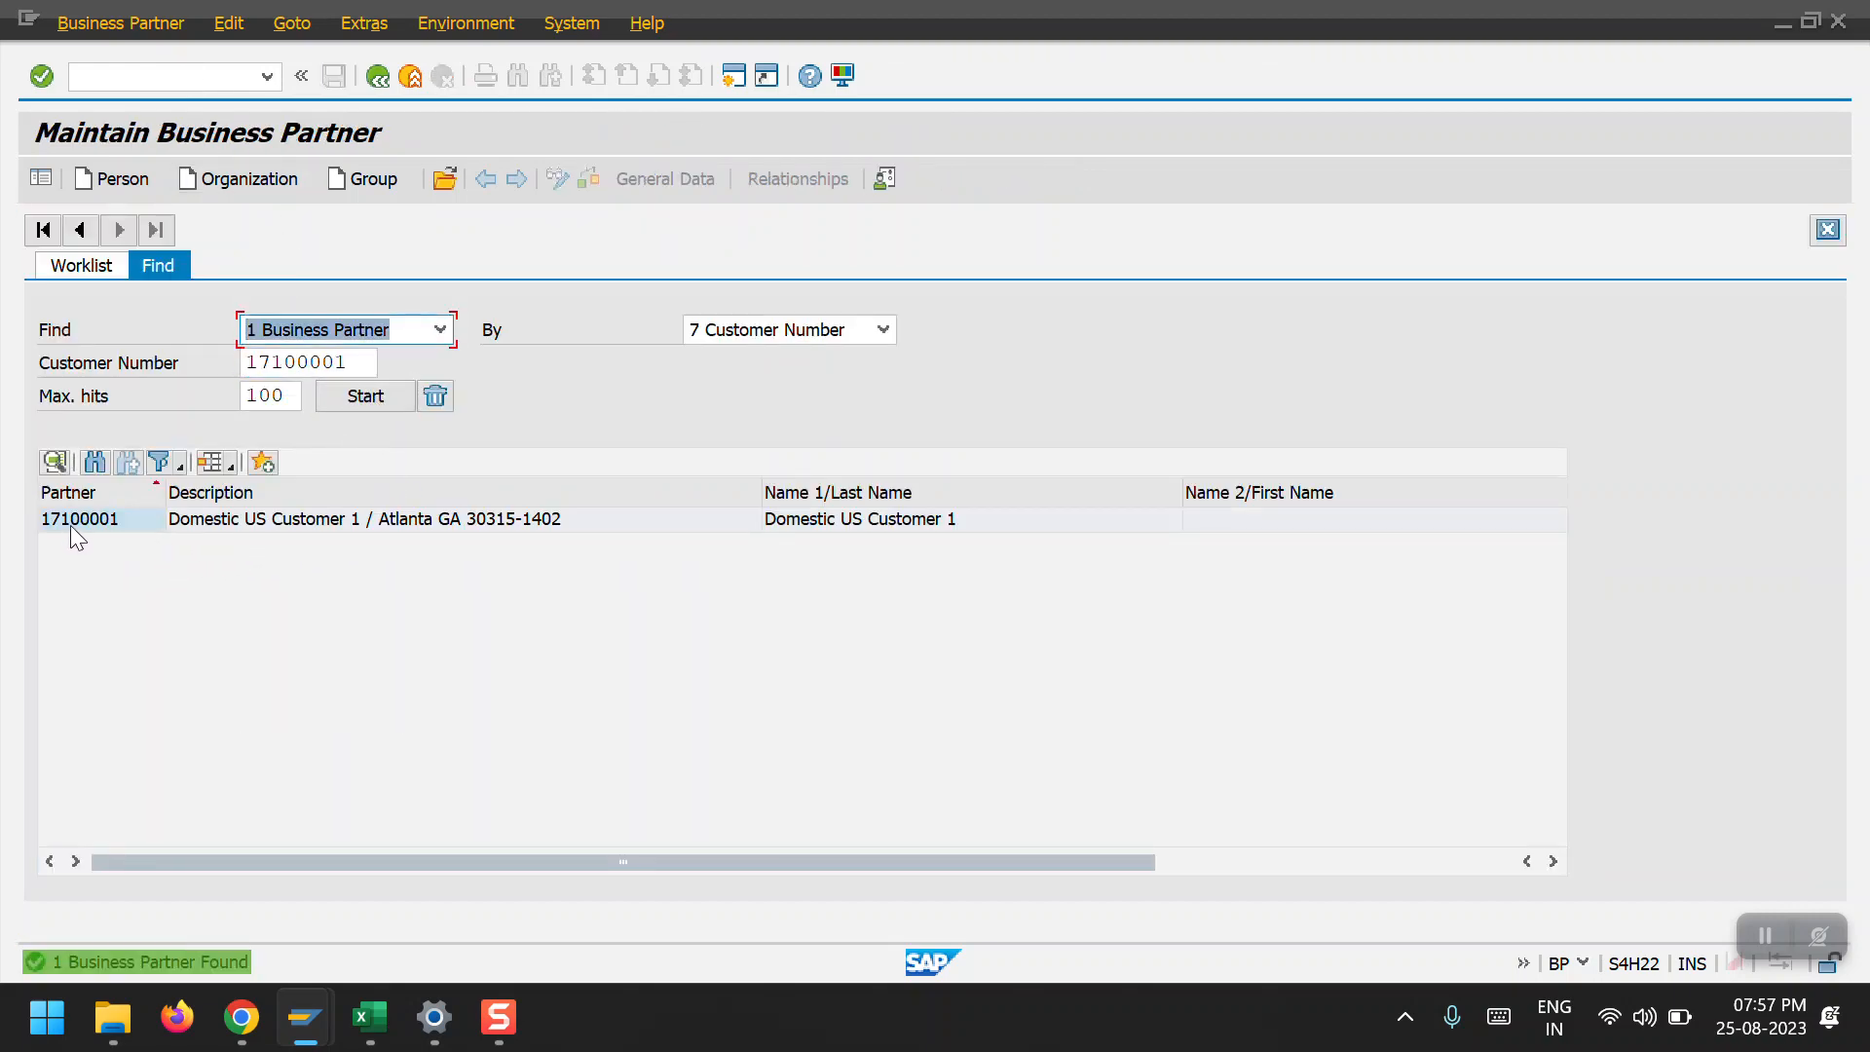
{"action": "left_click", "coordinate": [72, 523]}
{"action": "double_click", "coordinate": [74, 526]}
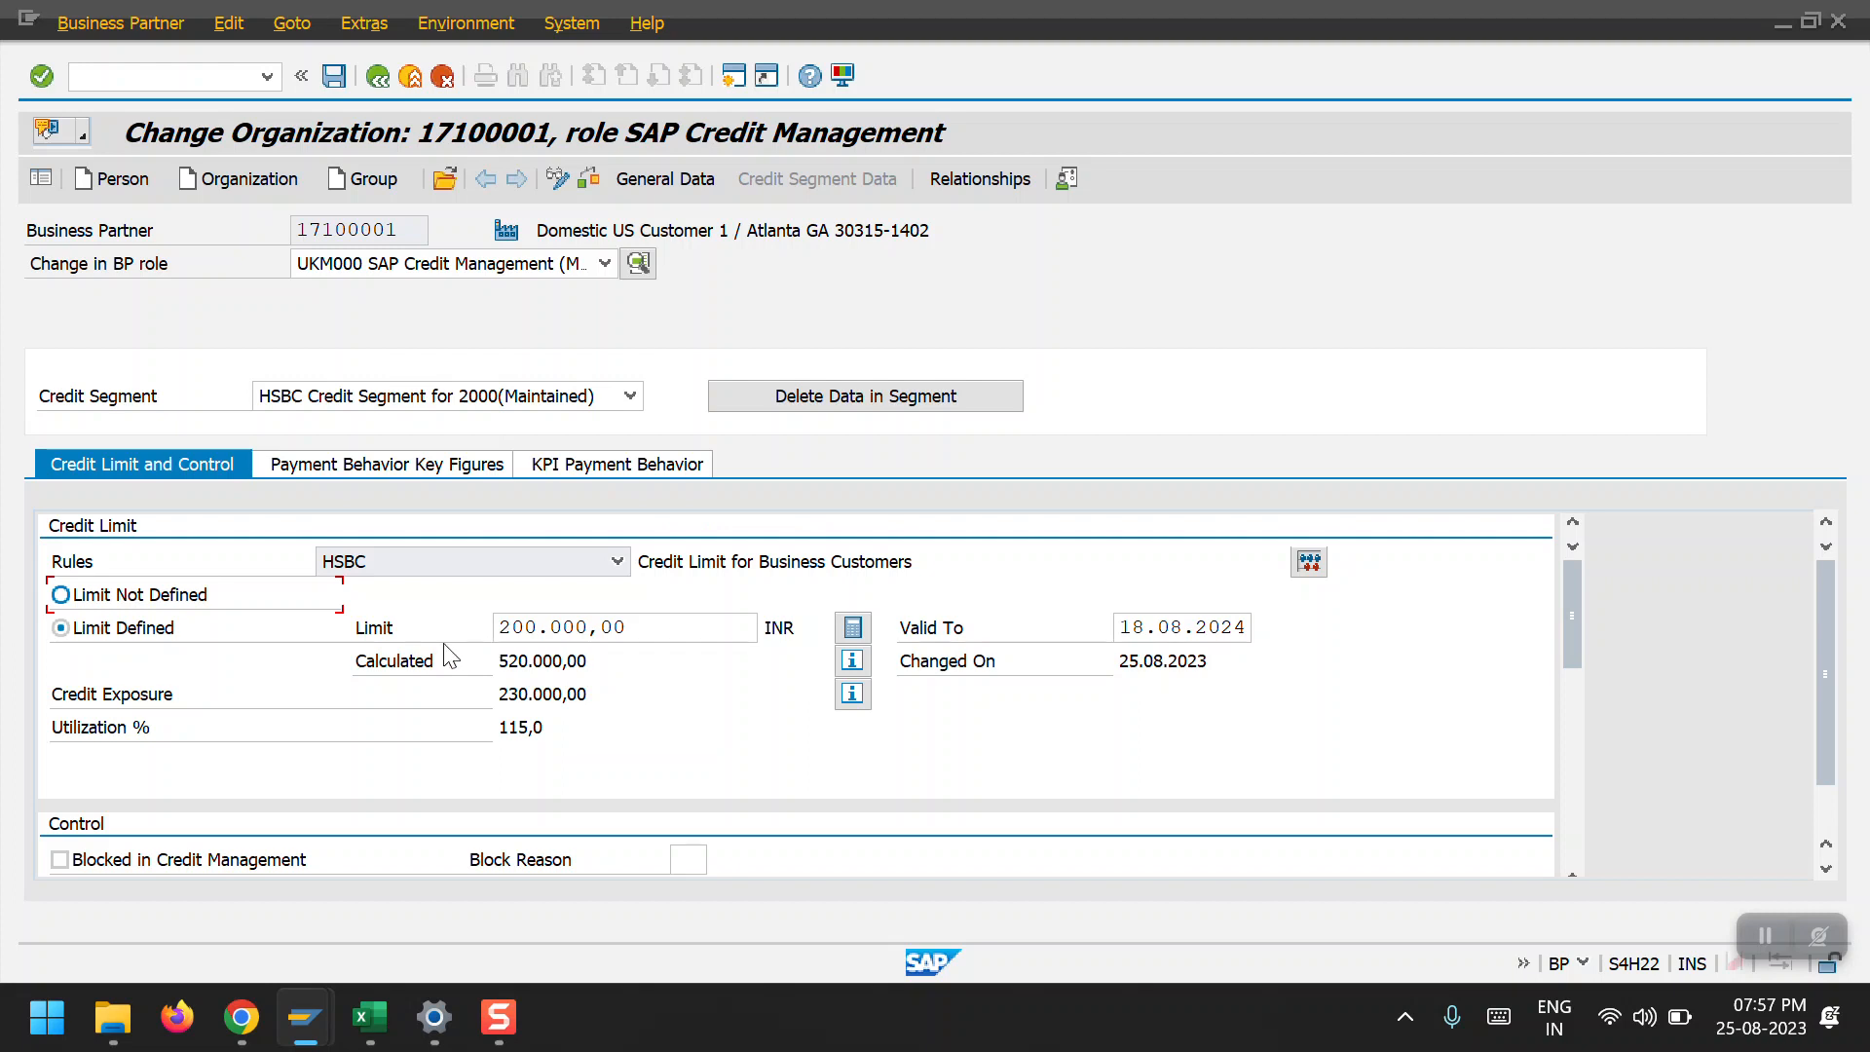
Review Domestic US Customer 1's credit limit and exposure, and examine the exposure totals behind the HSBC segment.
{"action": "left_click_drag", "start_coordinate": [630, 627], "coordinate": [480, 628]}
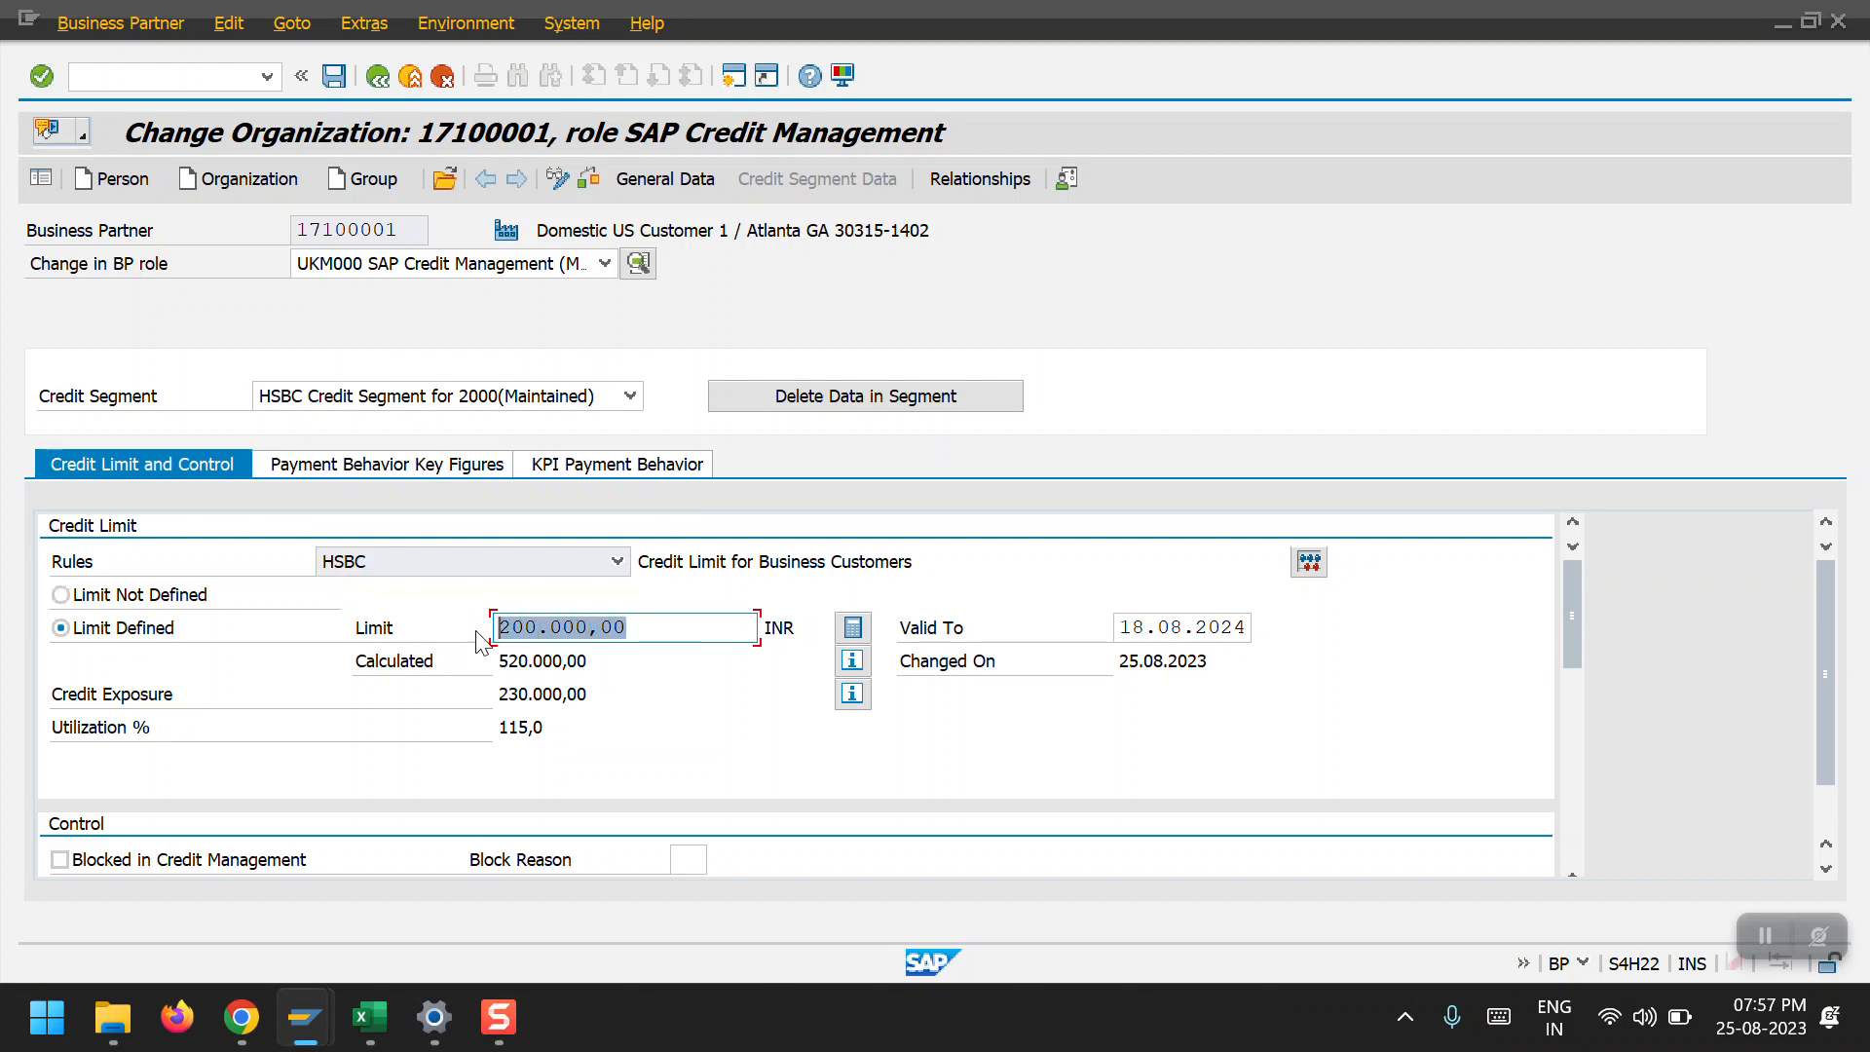
{"action": "left_click_drag", "start_coordinate": [599, 697], "coordinate": [489, 696]}
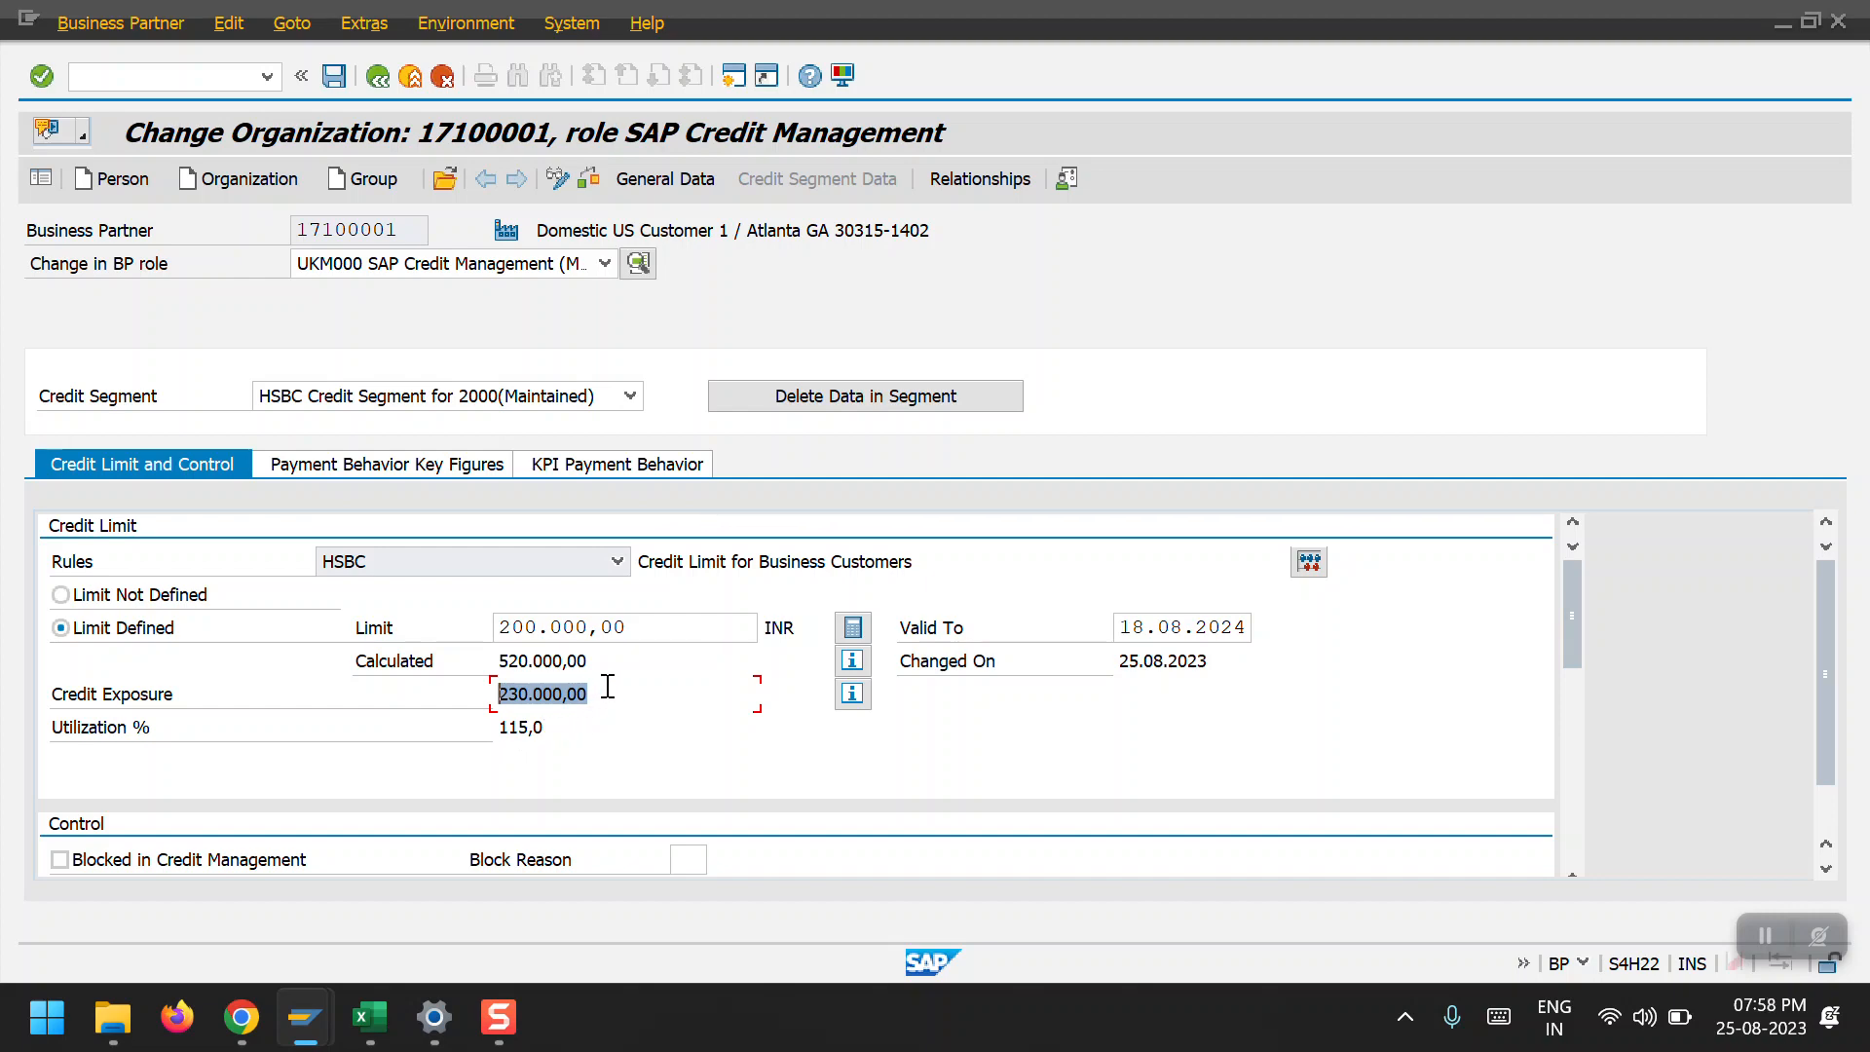
{"action": "left_click", "coordinate": [850, 695]}
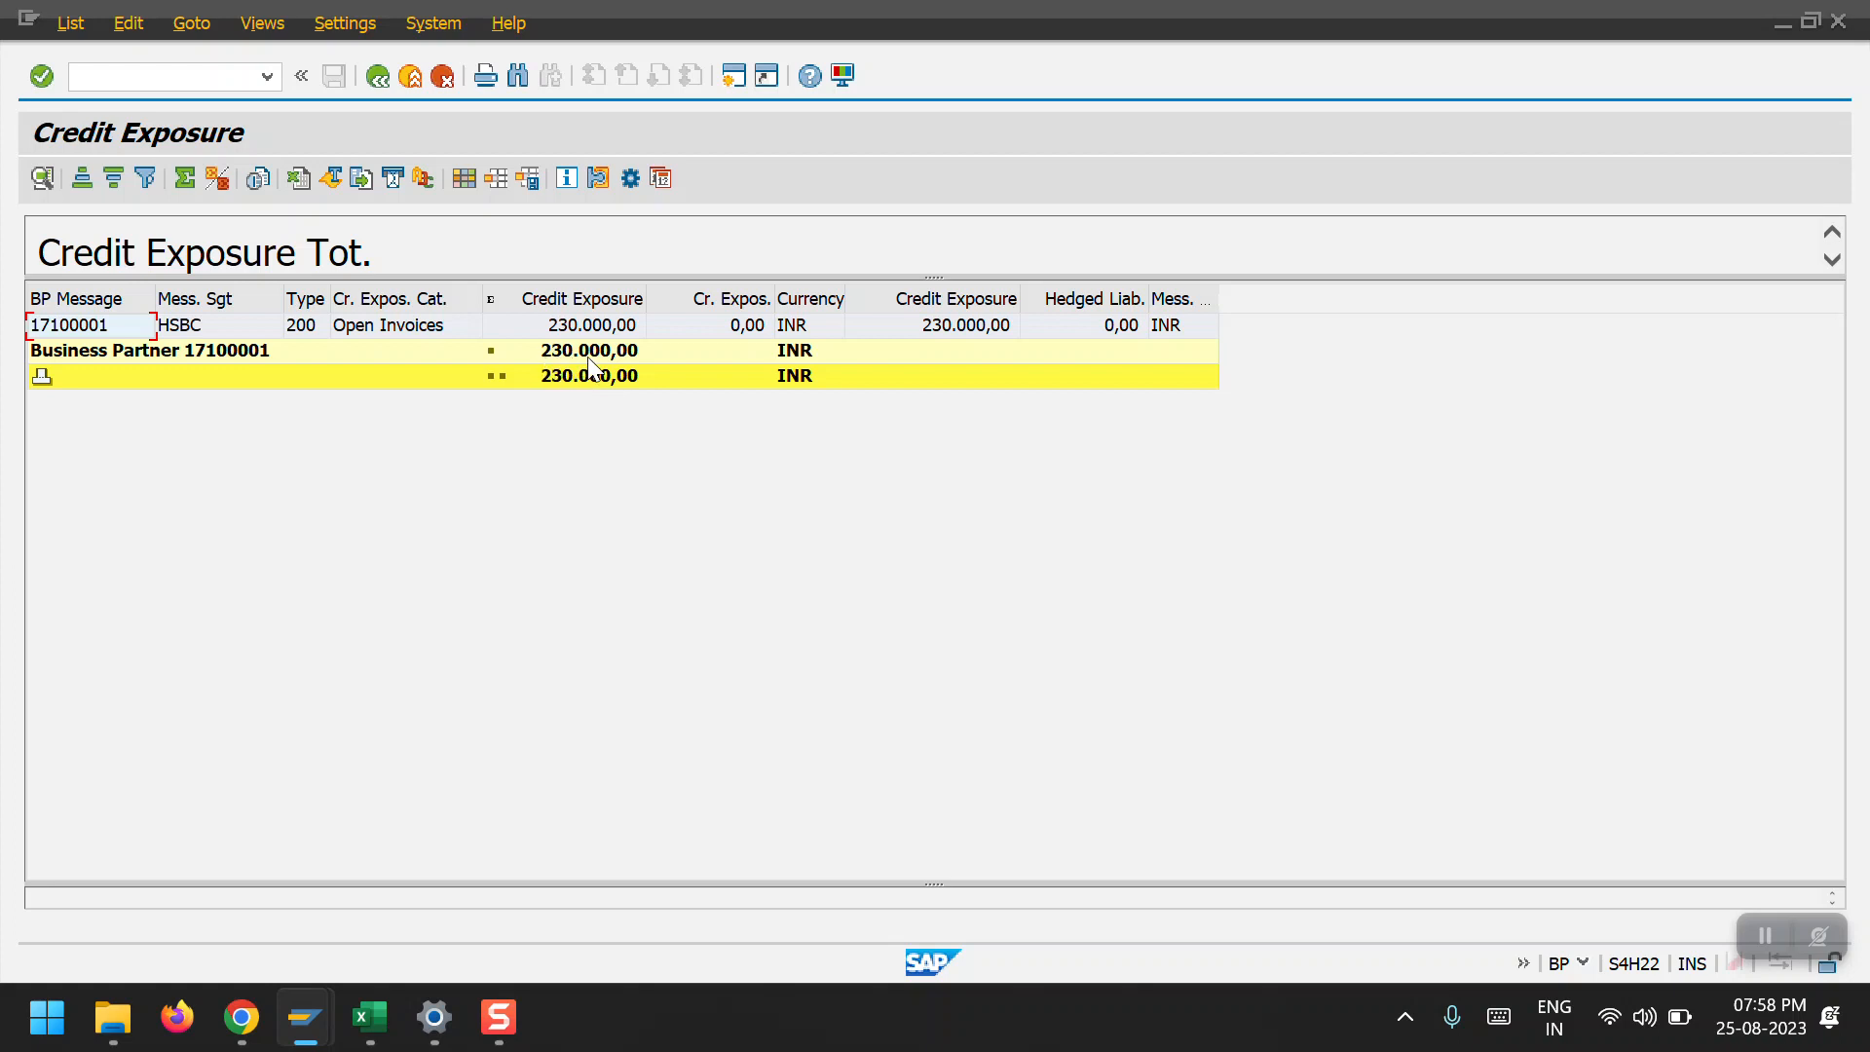
Collapse the credit exposure totals to business partner level and return to the partner's credit data.
{"action": "left_click", "coordinate": [41, 379]}
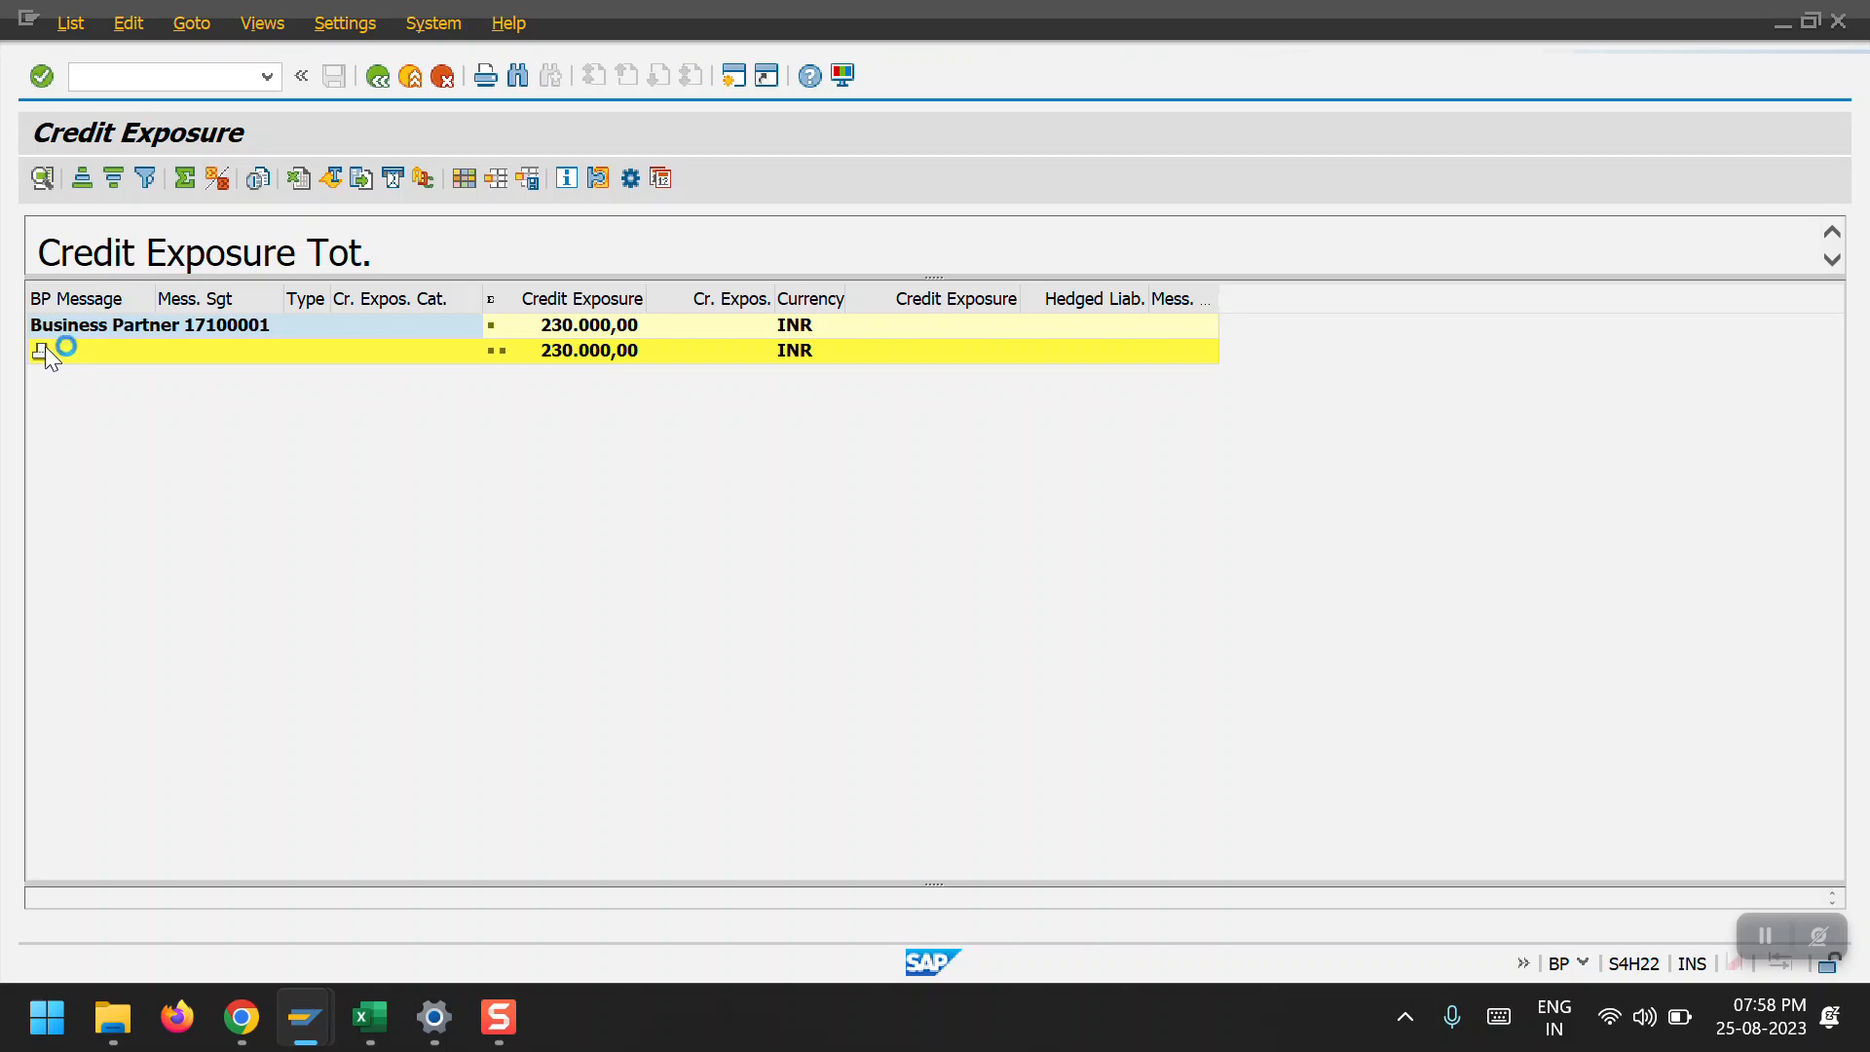
{"action": "left_click", "coordinate": [377, 75]}
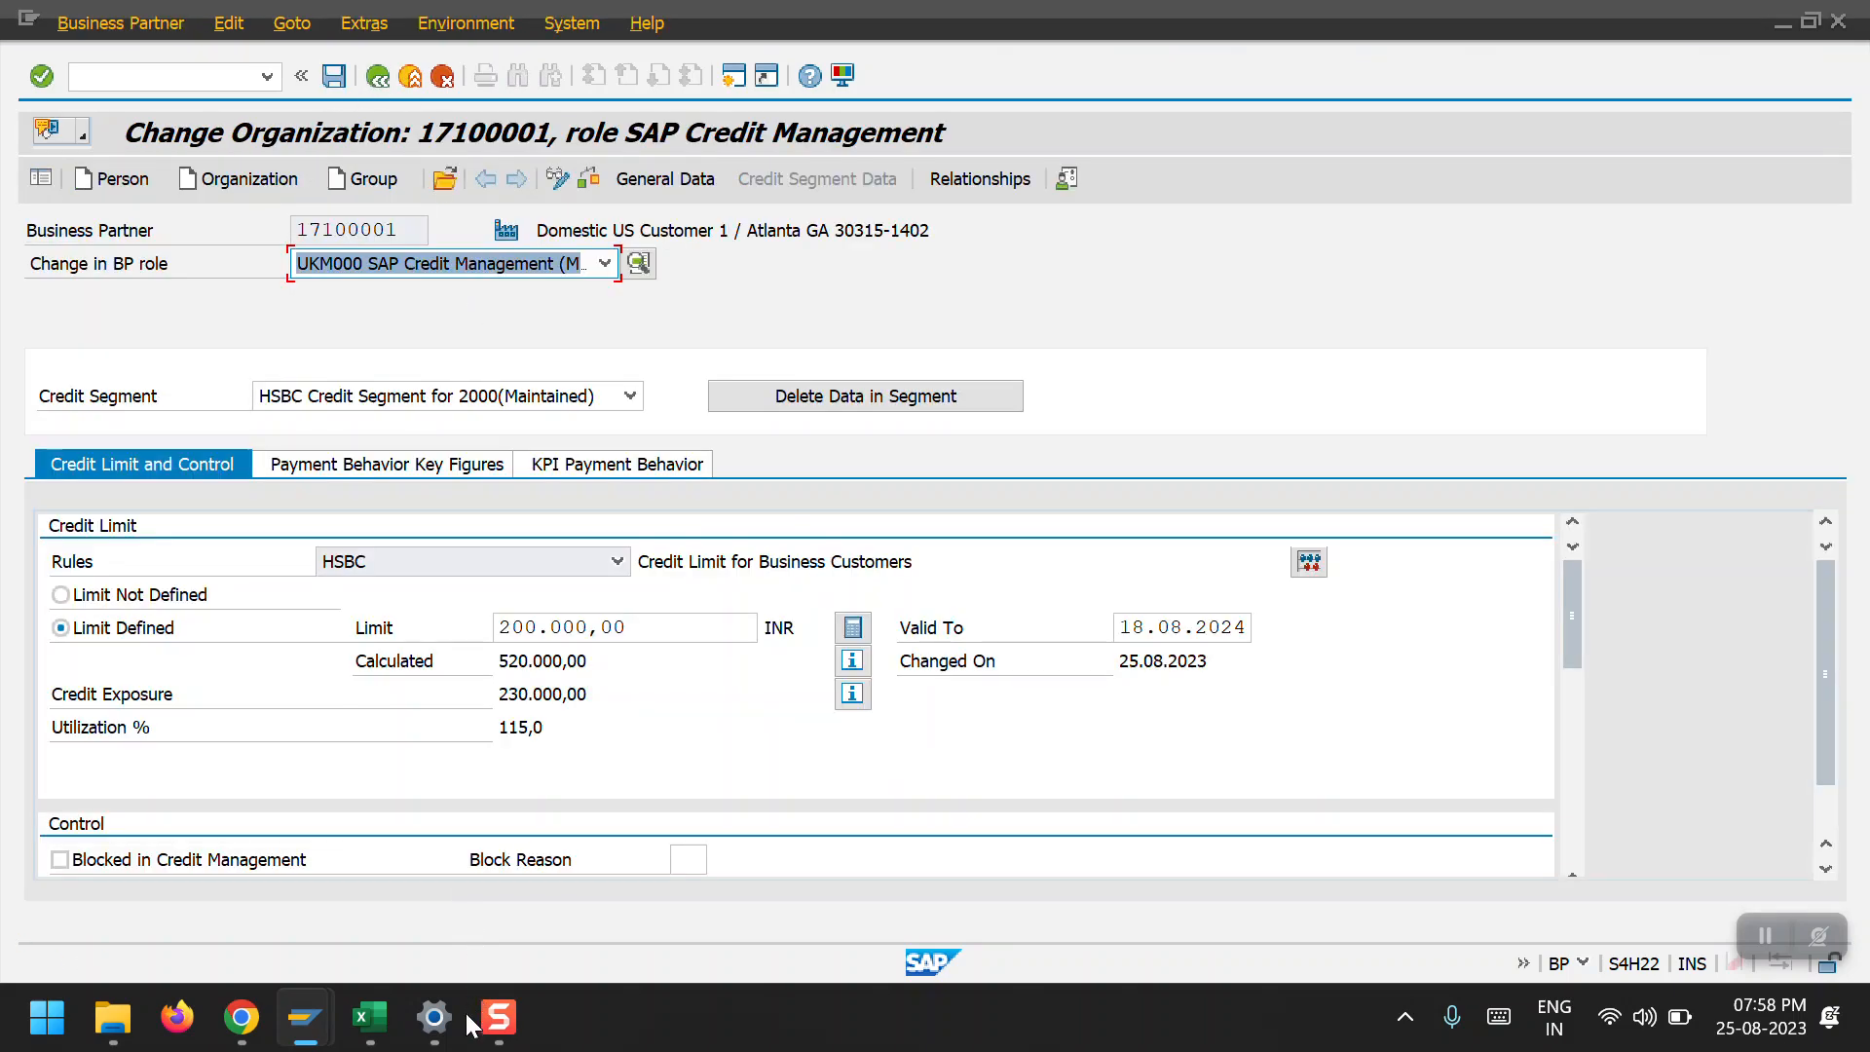
Display the open line items of Domestic US Customer 1 in company code 2000 and compare them with the partner's credit data.
{"action": "mouse_move", "coordinate": [305, 1017]}
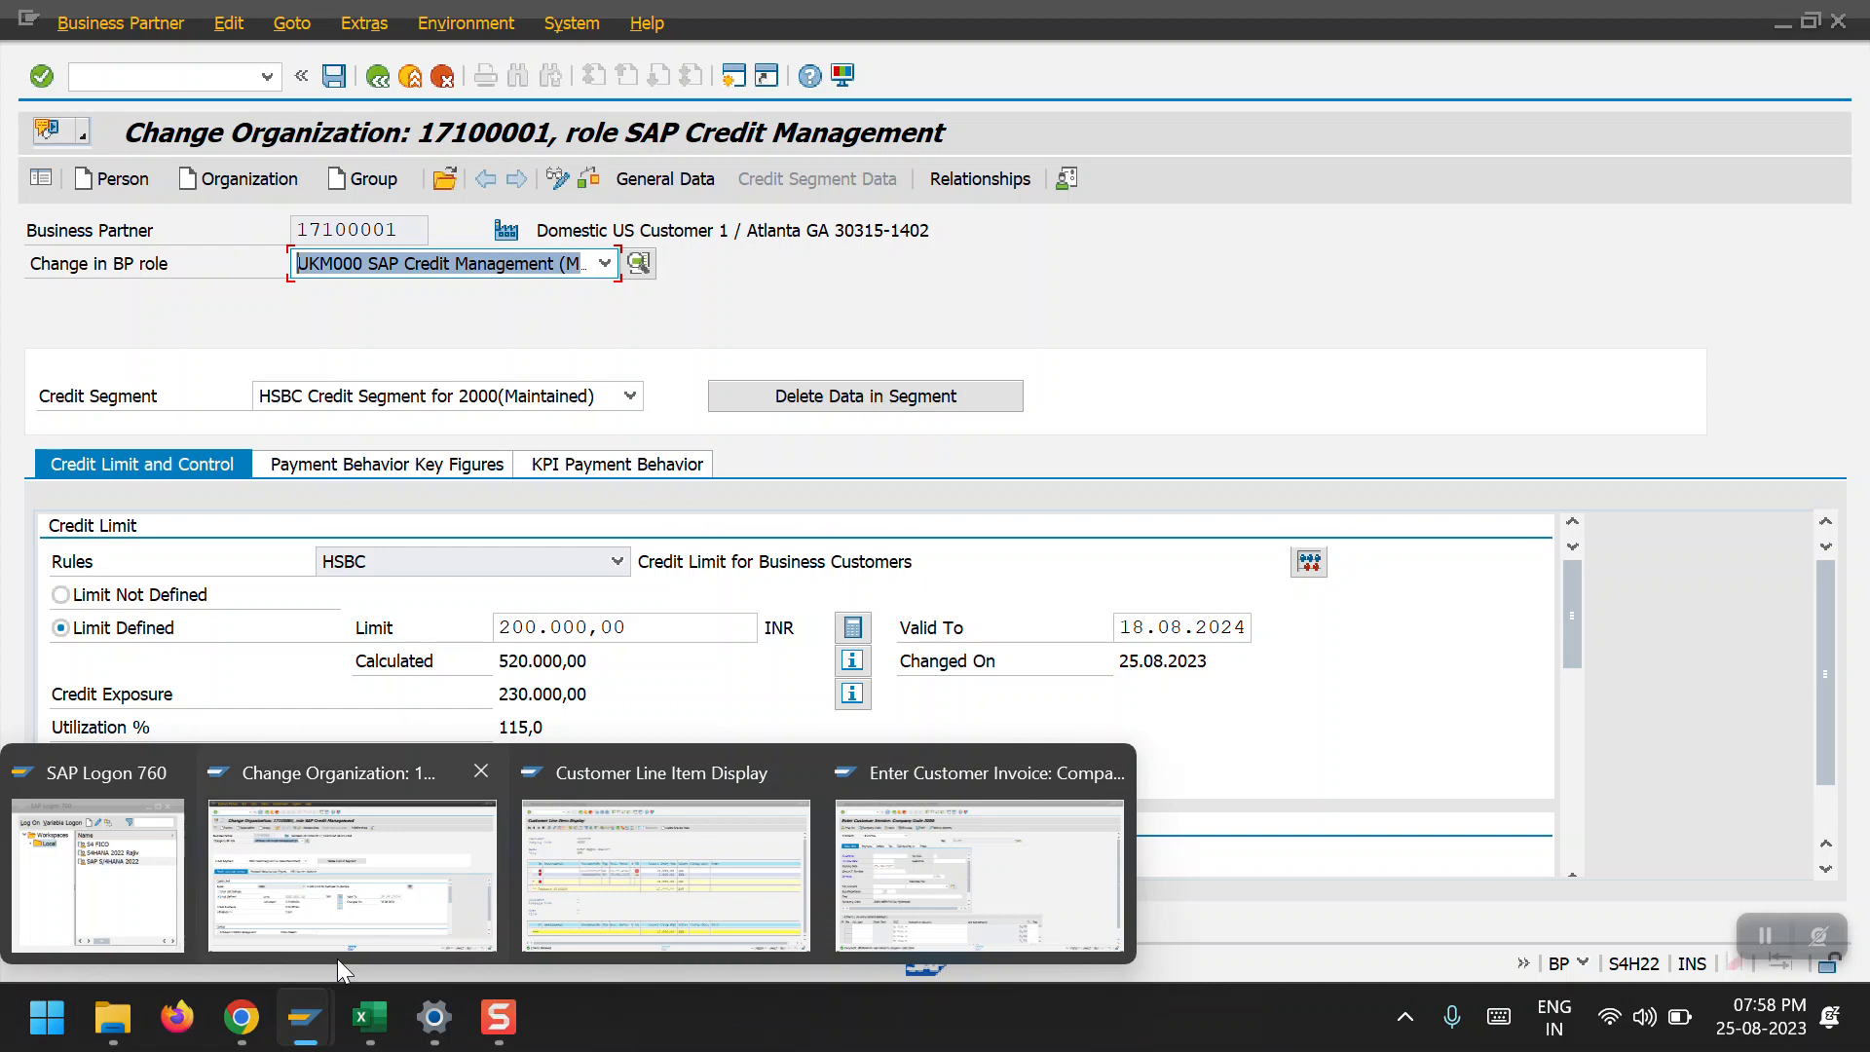
{"action": "left_click", "coordinate": [759, 874]}
{"action": "left_click", "coordinate": [377, 76]}
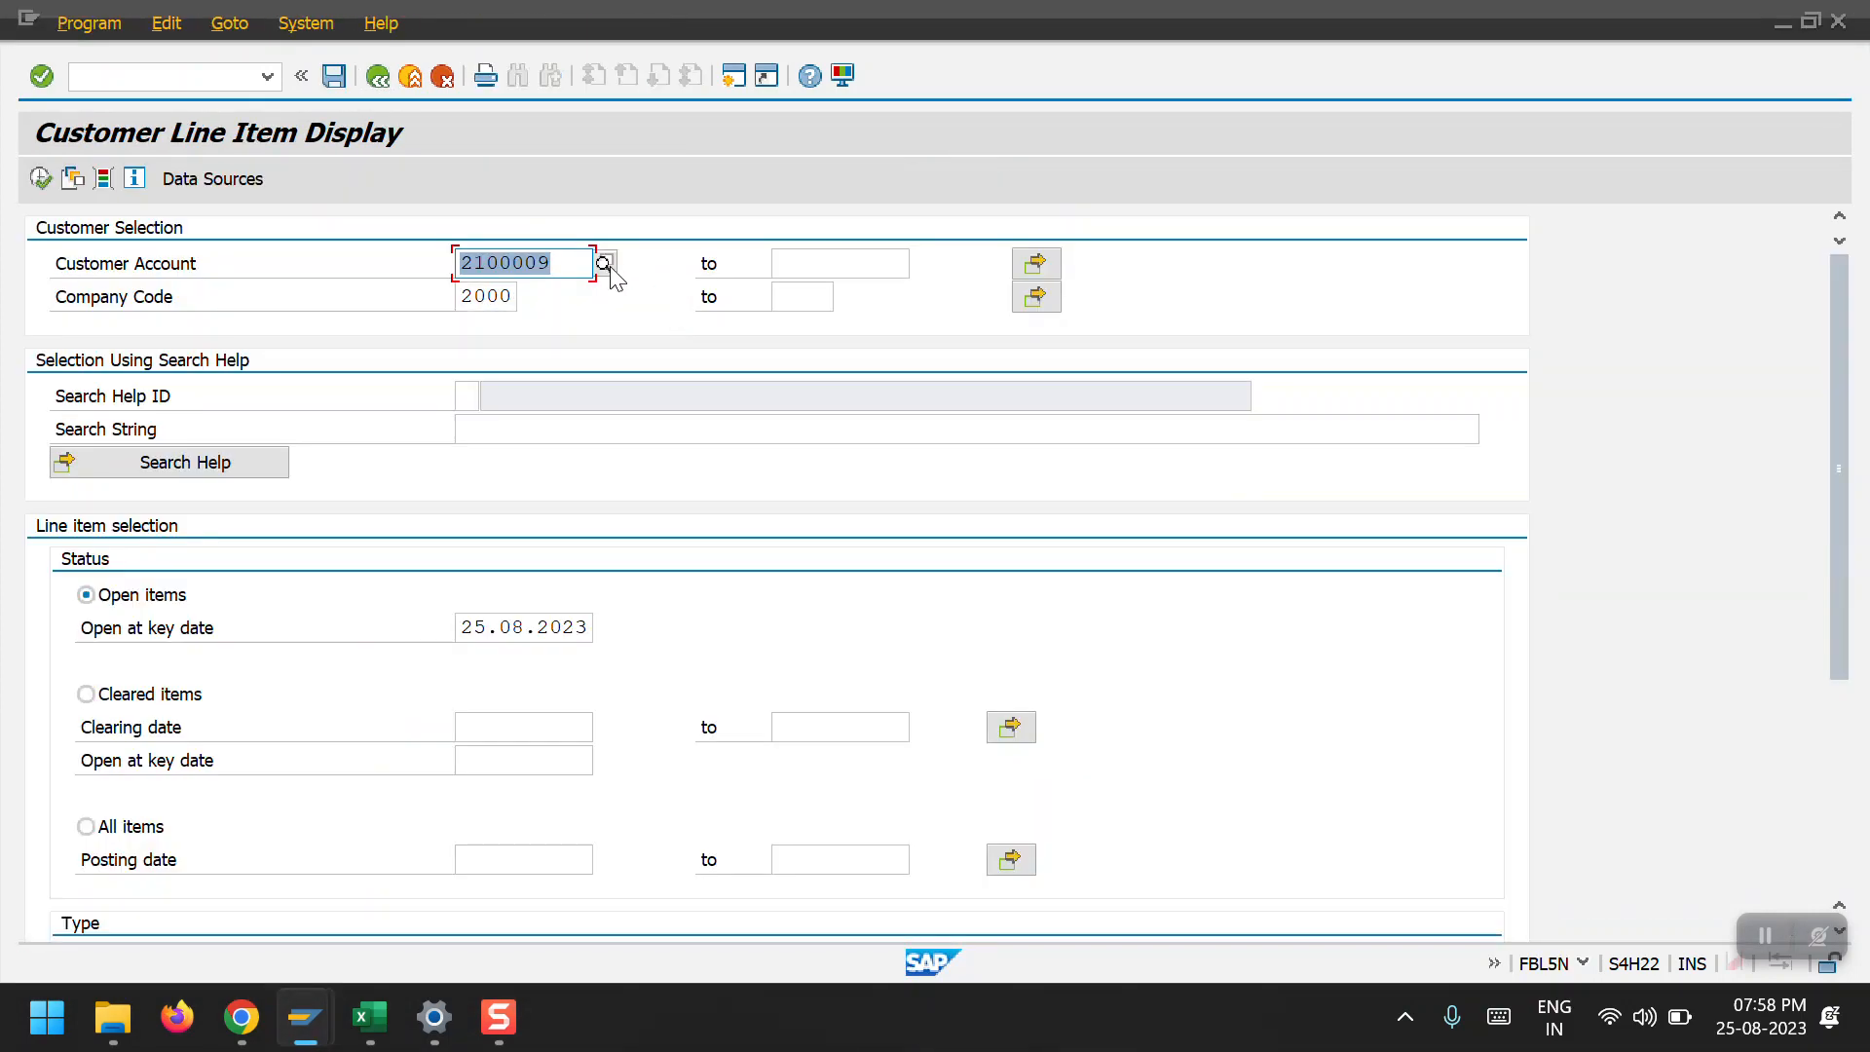
{"action": "key", "text": "BackSpace"}
{"action": "key", "text": "Down"}
{"action": "key", "text": "Down"}
{"action": "key", "text": "Return"}
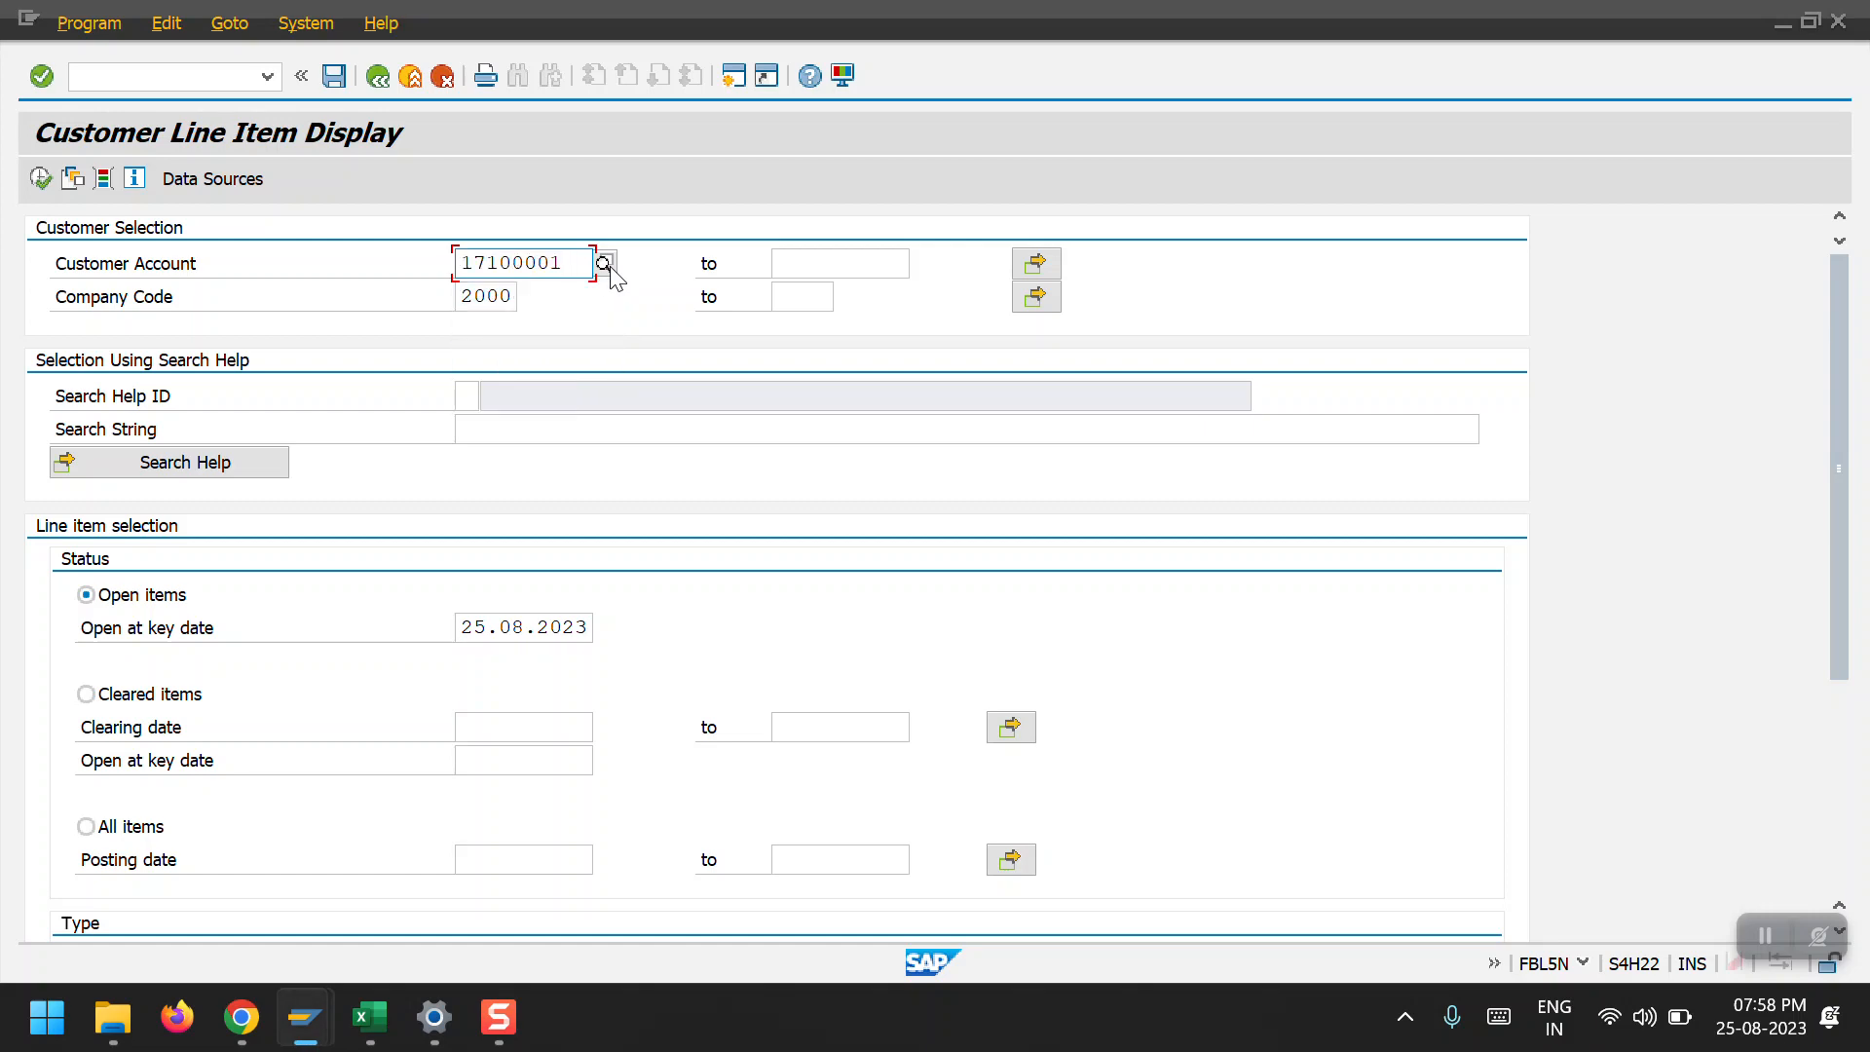
{"action": "left_click", "coordinate": [41, 179]}
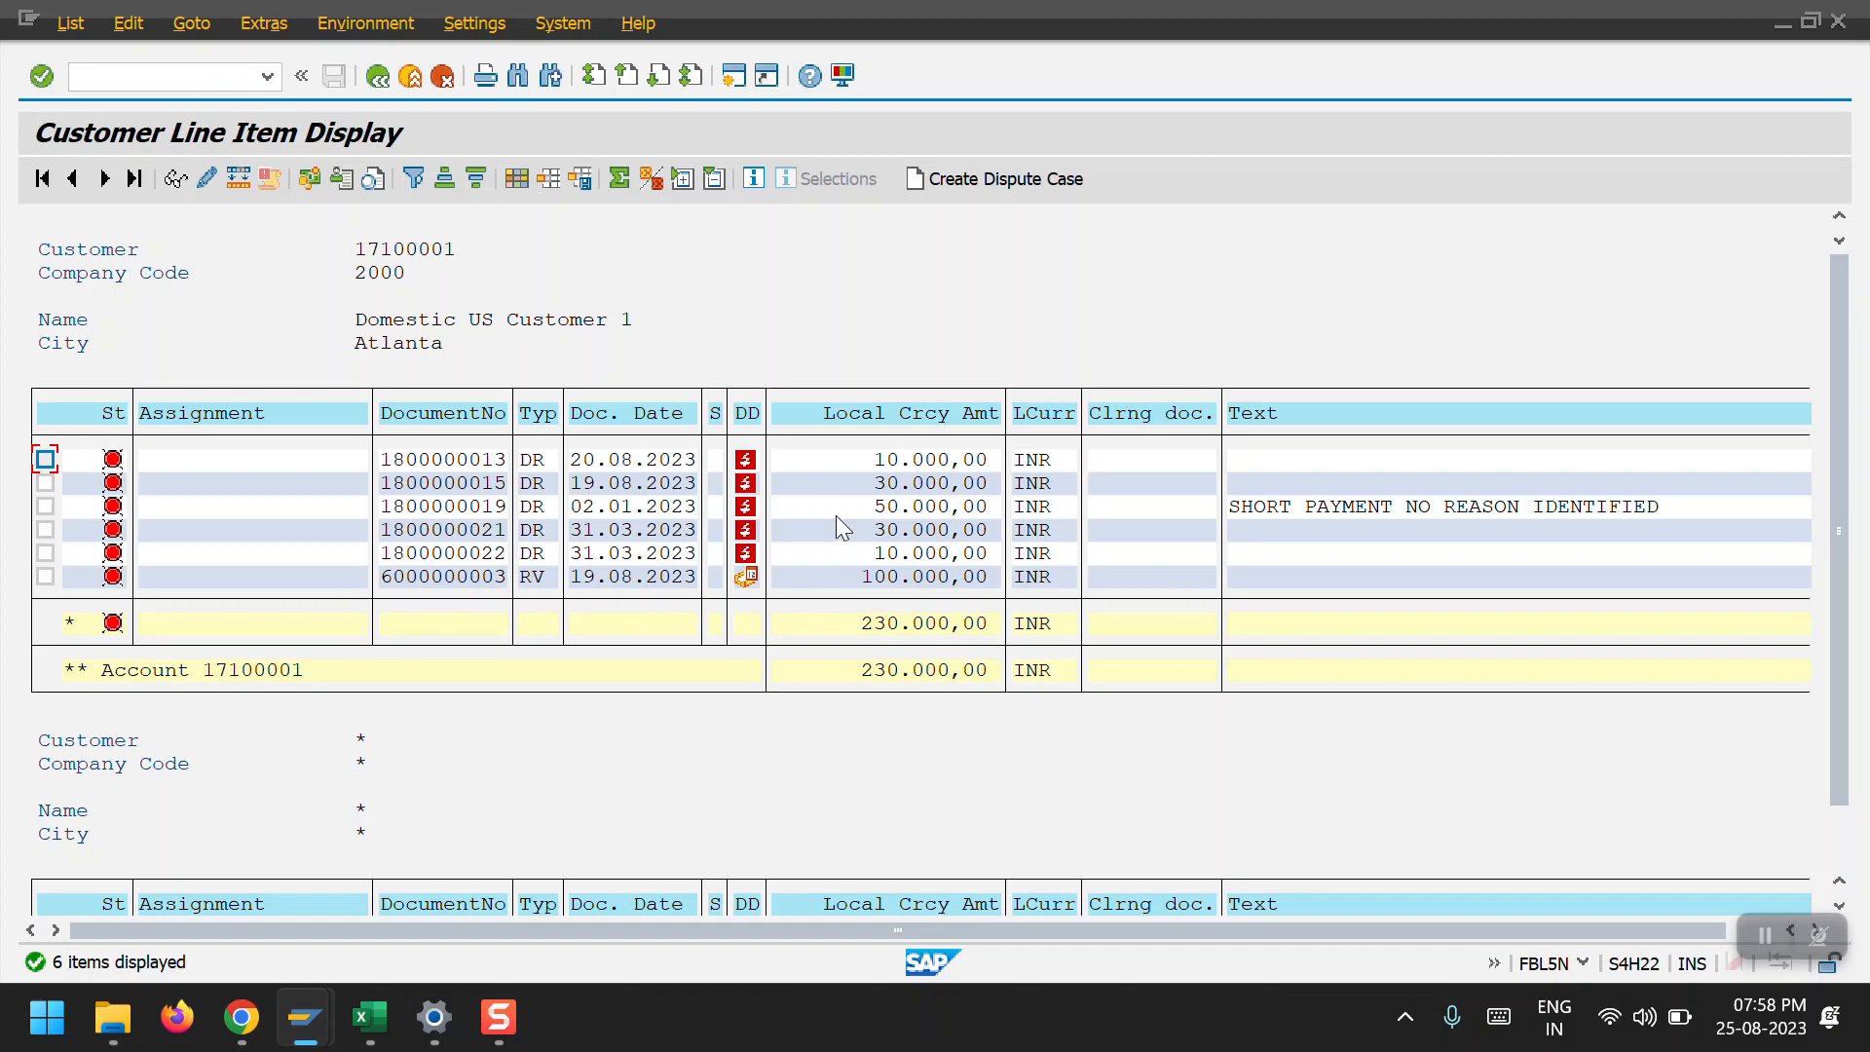
{"action": "key", "text": "alt+Tab"}
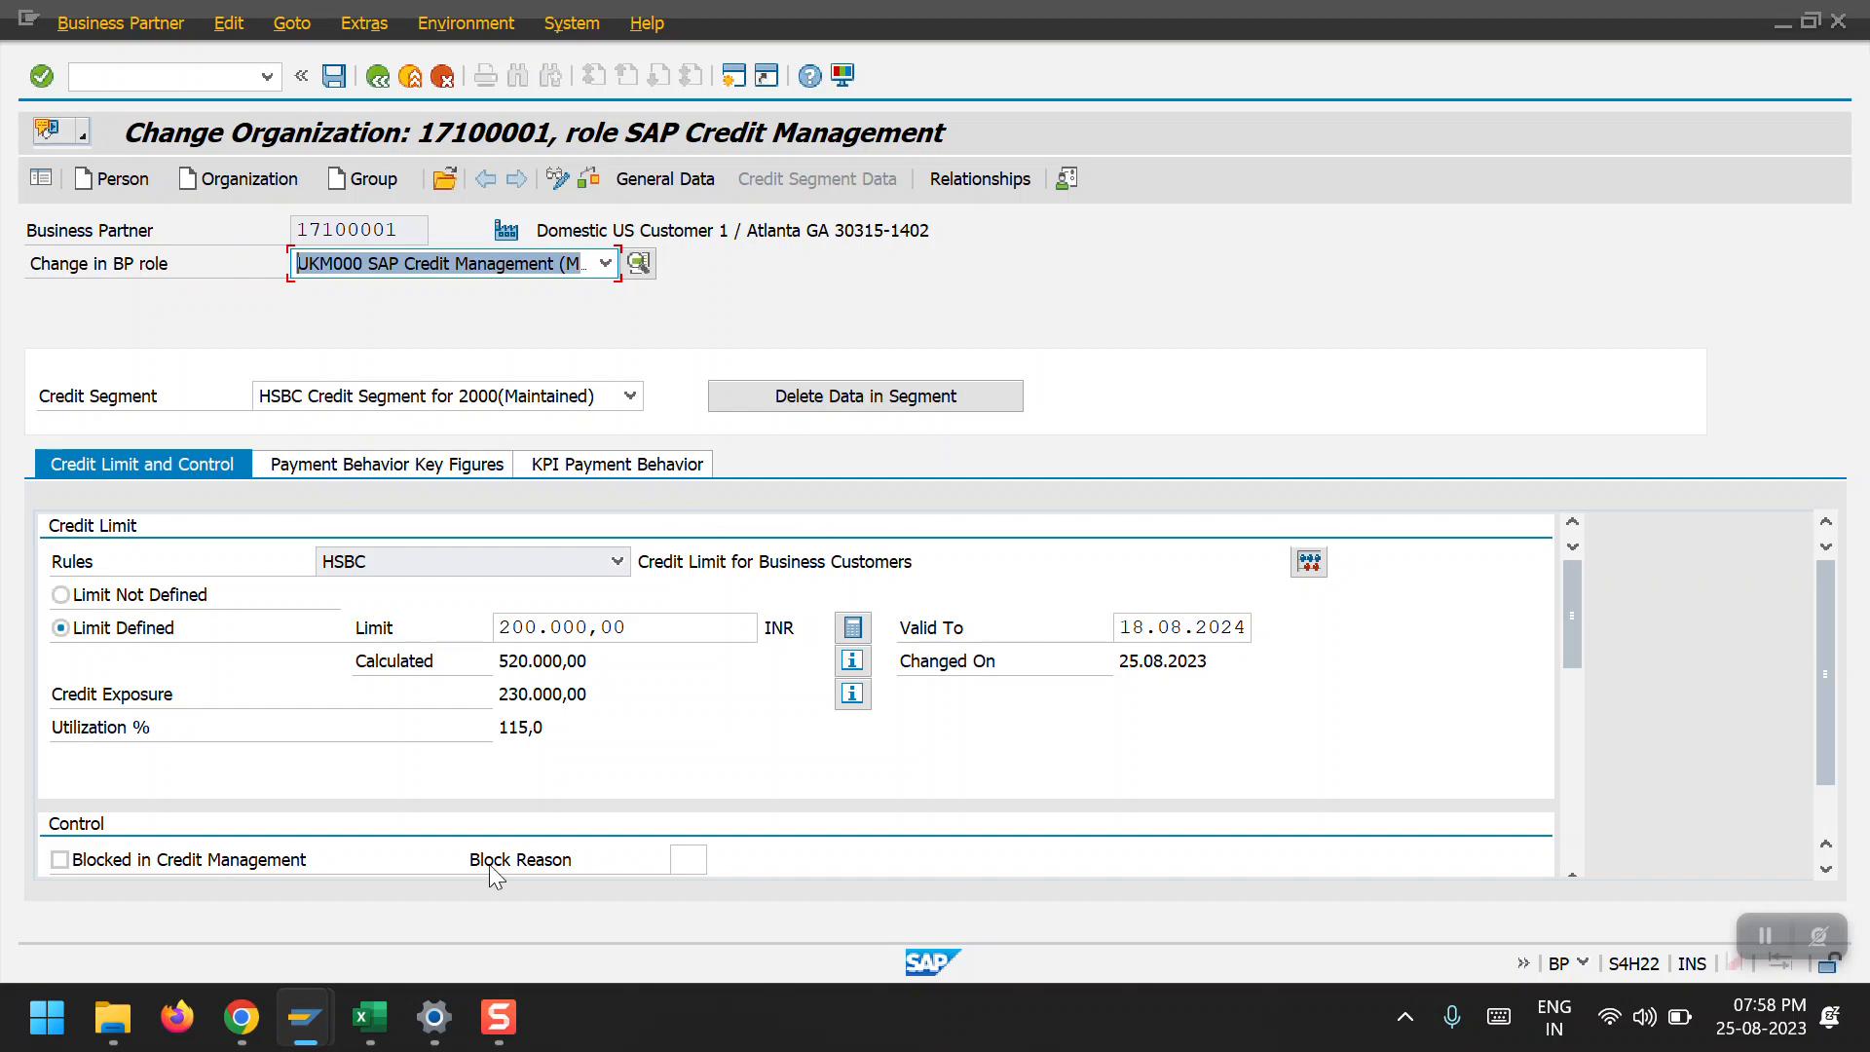
Switch to the customer invoice session and start sales document creation with /NVA01.
{"action": "mouse_move", "coordinate": [305, 1018]}
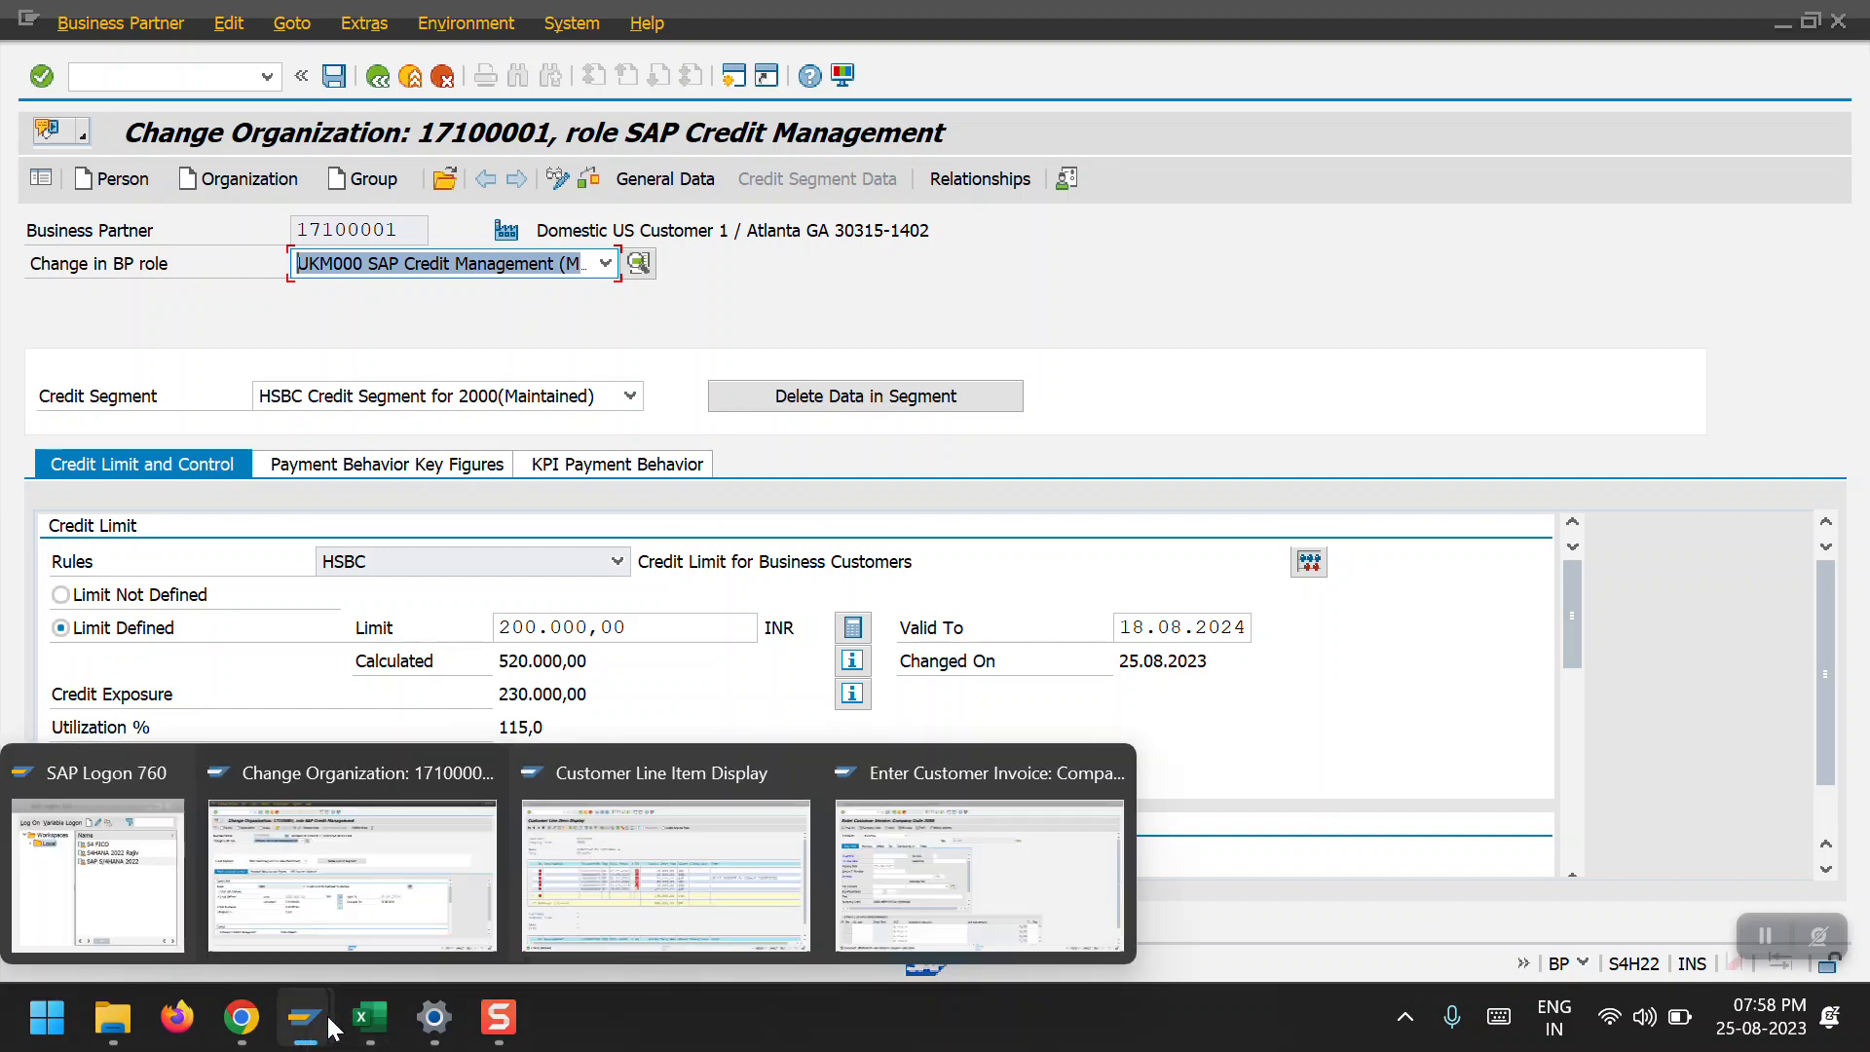
{"action": "left_click", "coordinate": [863, 898]}
{"action": "left_click", "coordinate": [185, 78]}
{"action": "type", "text": "/NV"}
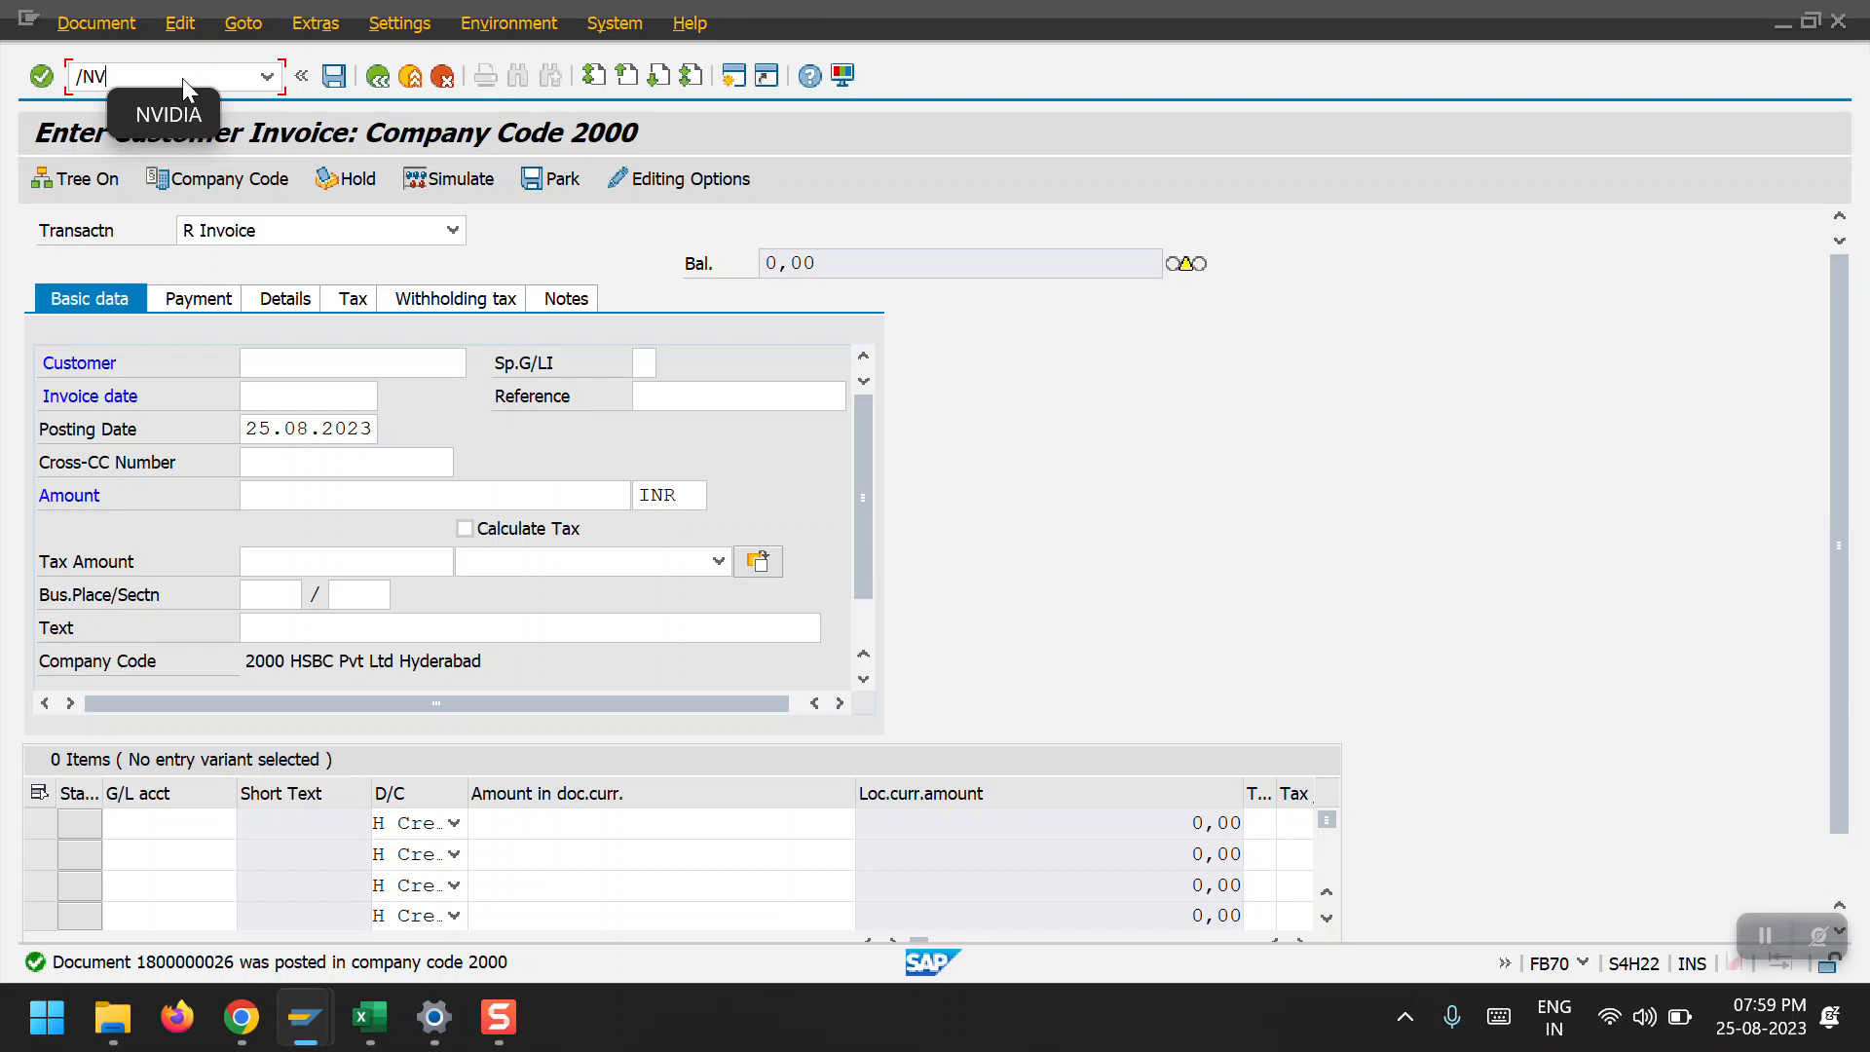
{"action": "type", "text": "A01"}
{"action": "key", "text": "Return"}
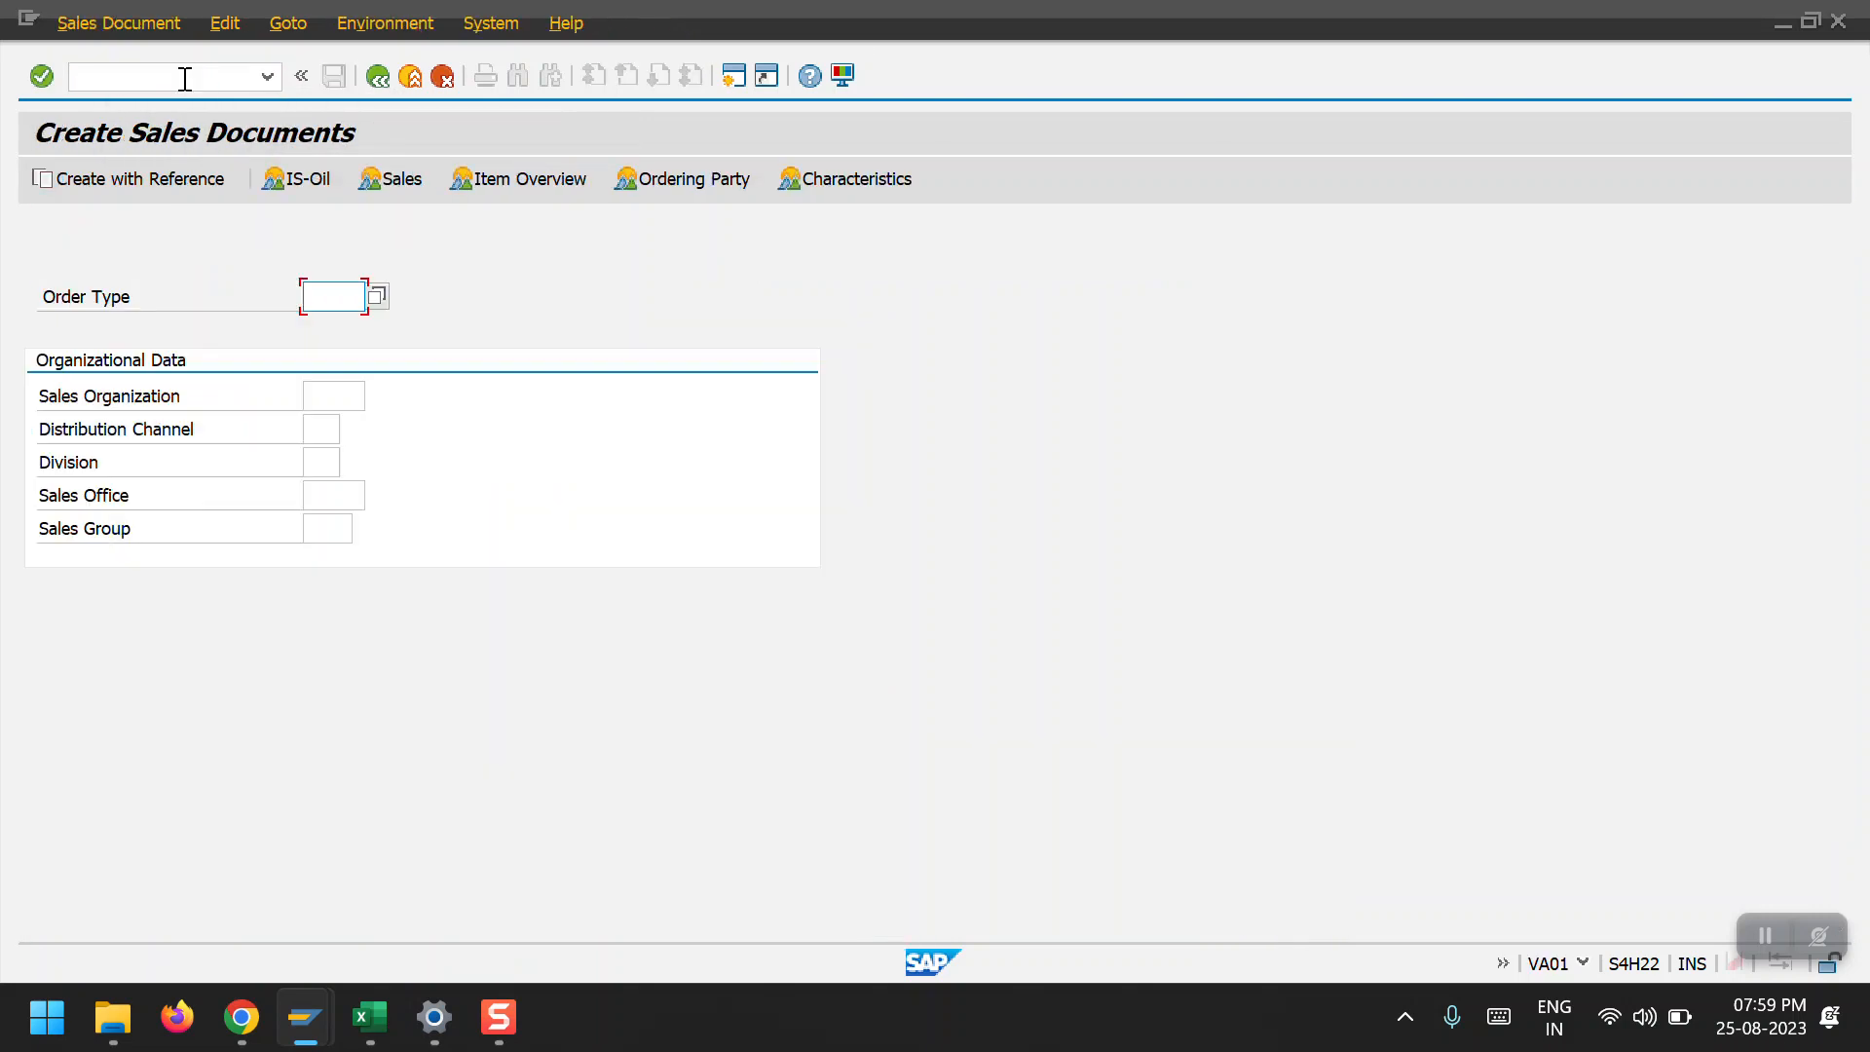
Start a sales order of type OR for sales organization 2000, distribution channel 10 and division 01.
{"action": "left_click", "coordinate": [331, 296]}
{"action": "left_click", "coordinate": [340, 392]}
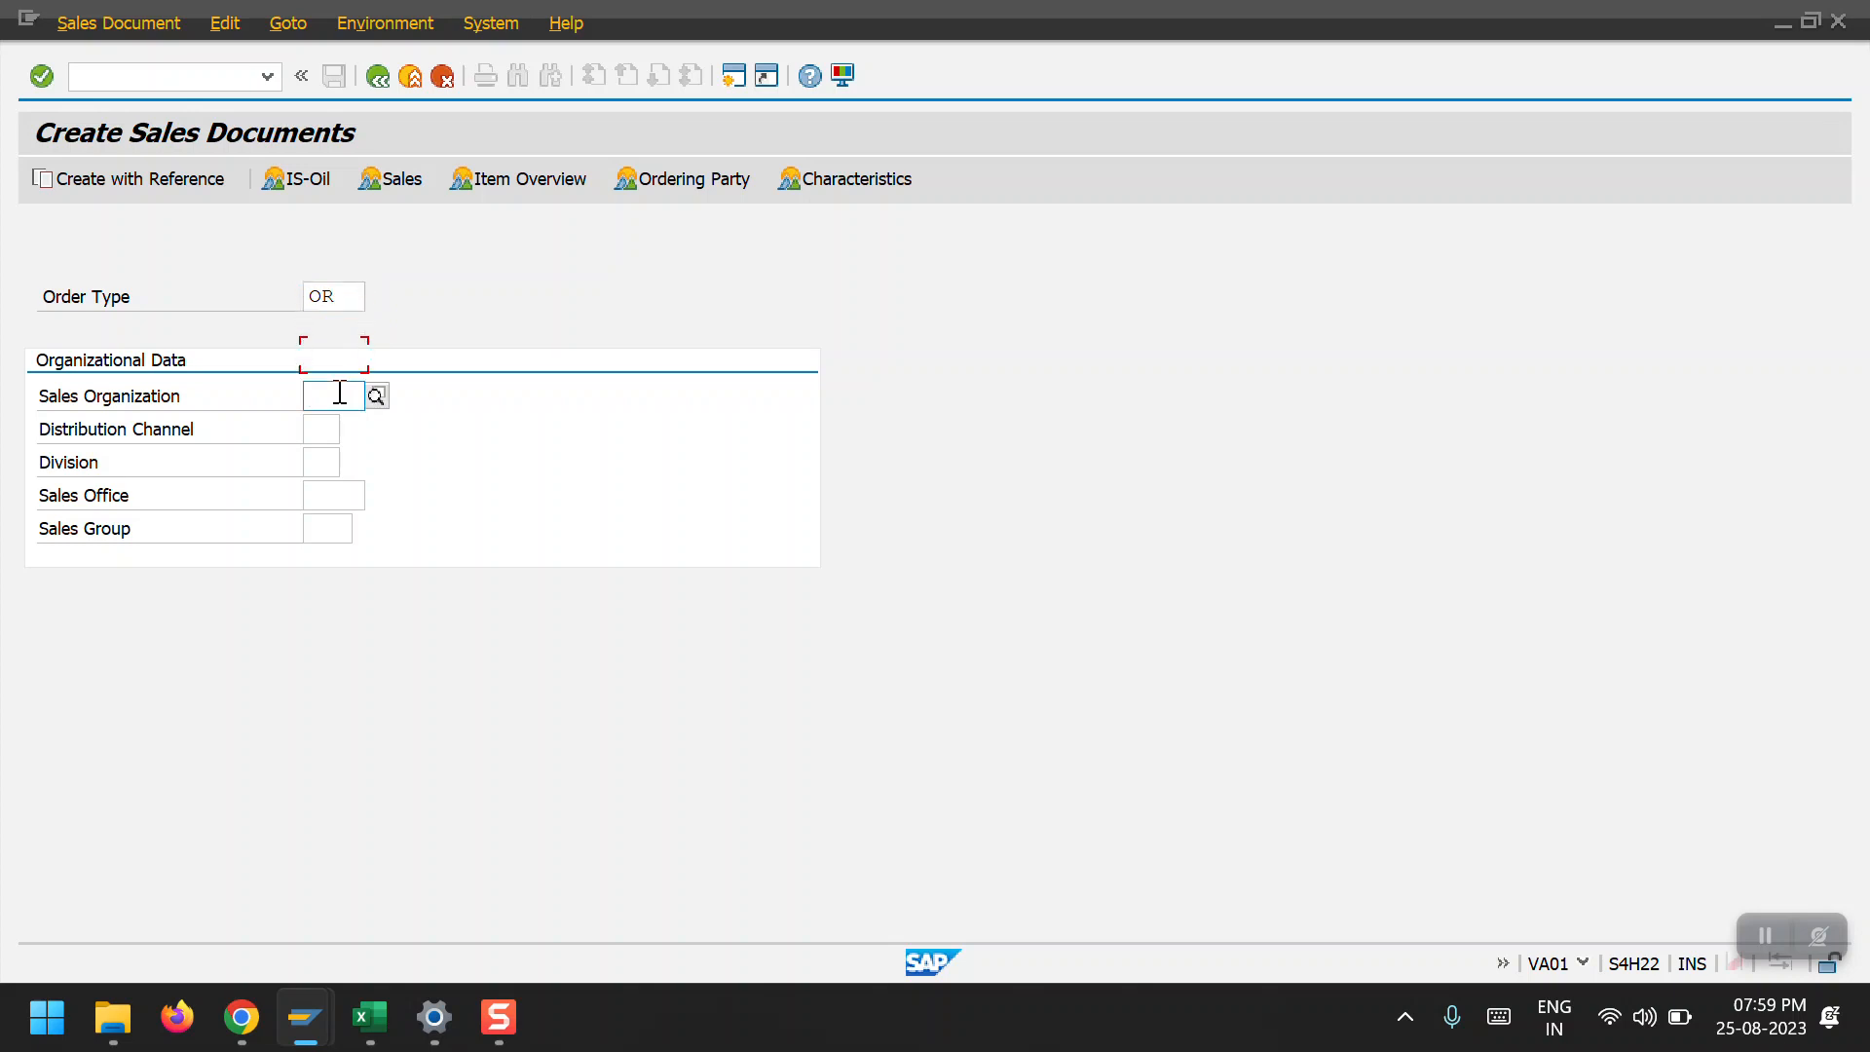
{"action": "type", "text": "2000"}
{"action": "key", "text": "Tab"}
{"action": "type", "text": "10"}
{"action": "key", "text": "Tab"}
{"action": "type", "text": "01"}
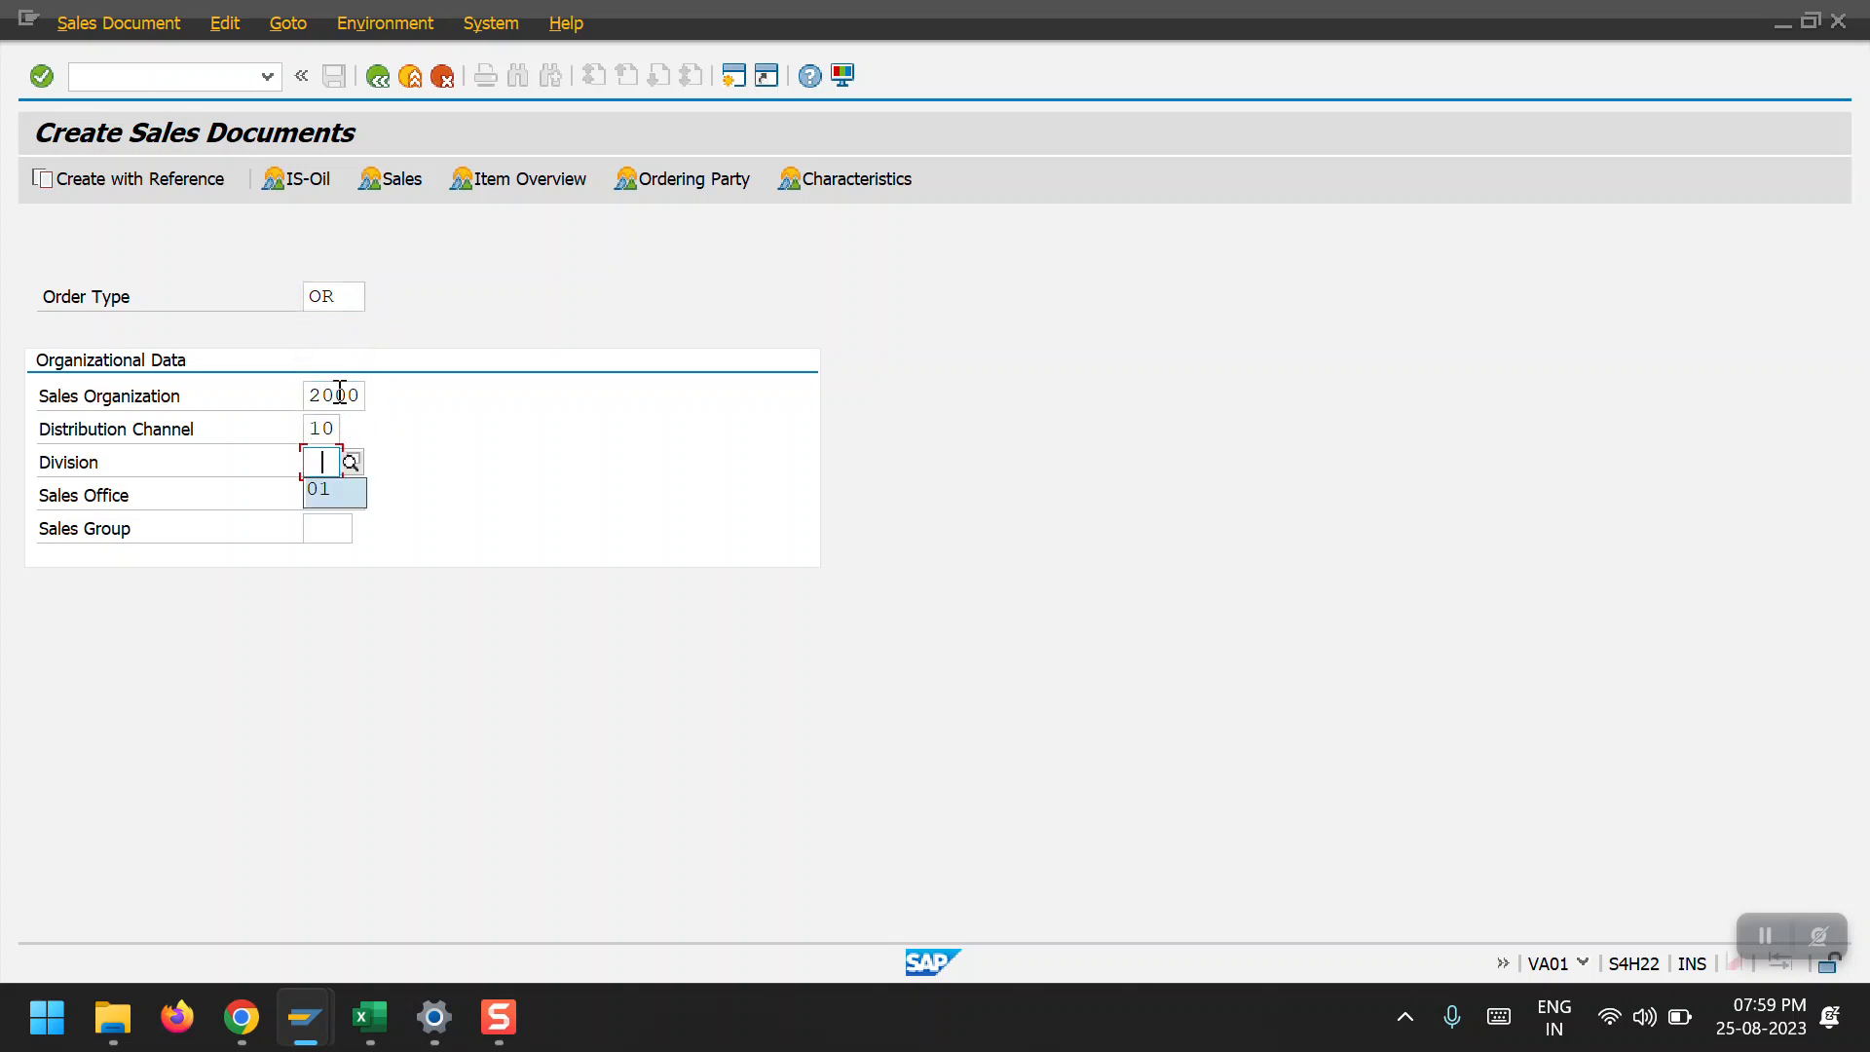
{"action": "key", "text": "Return"}
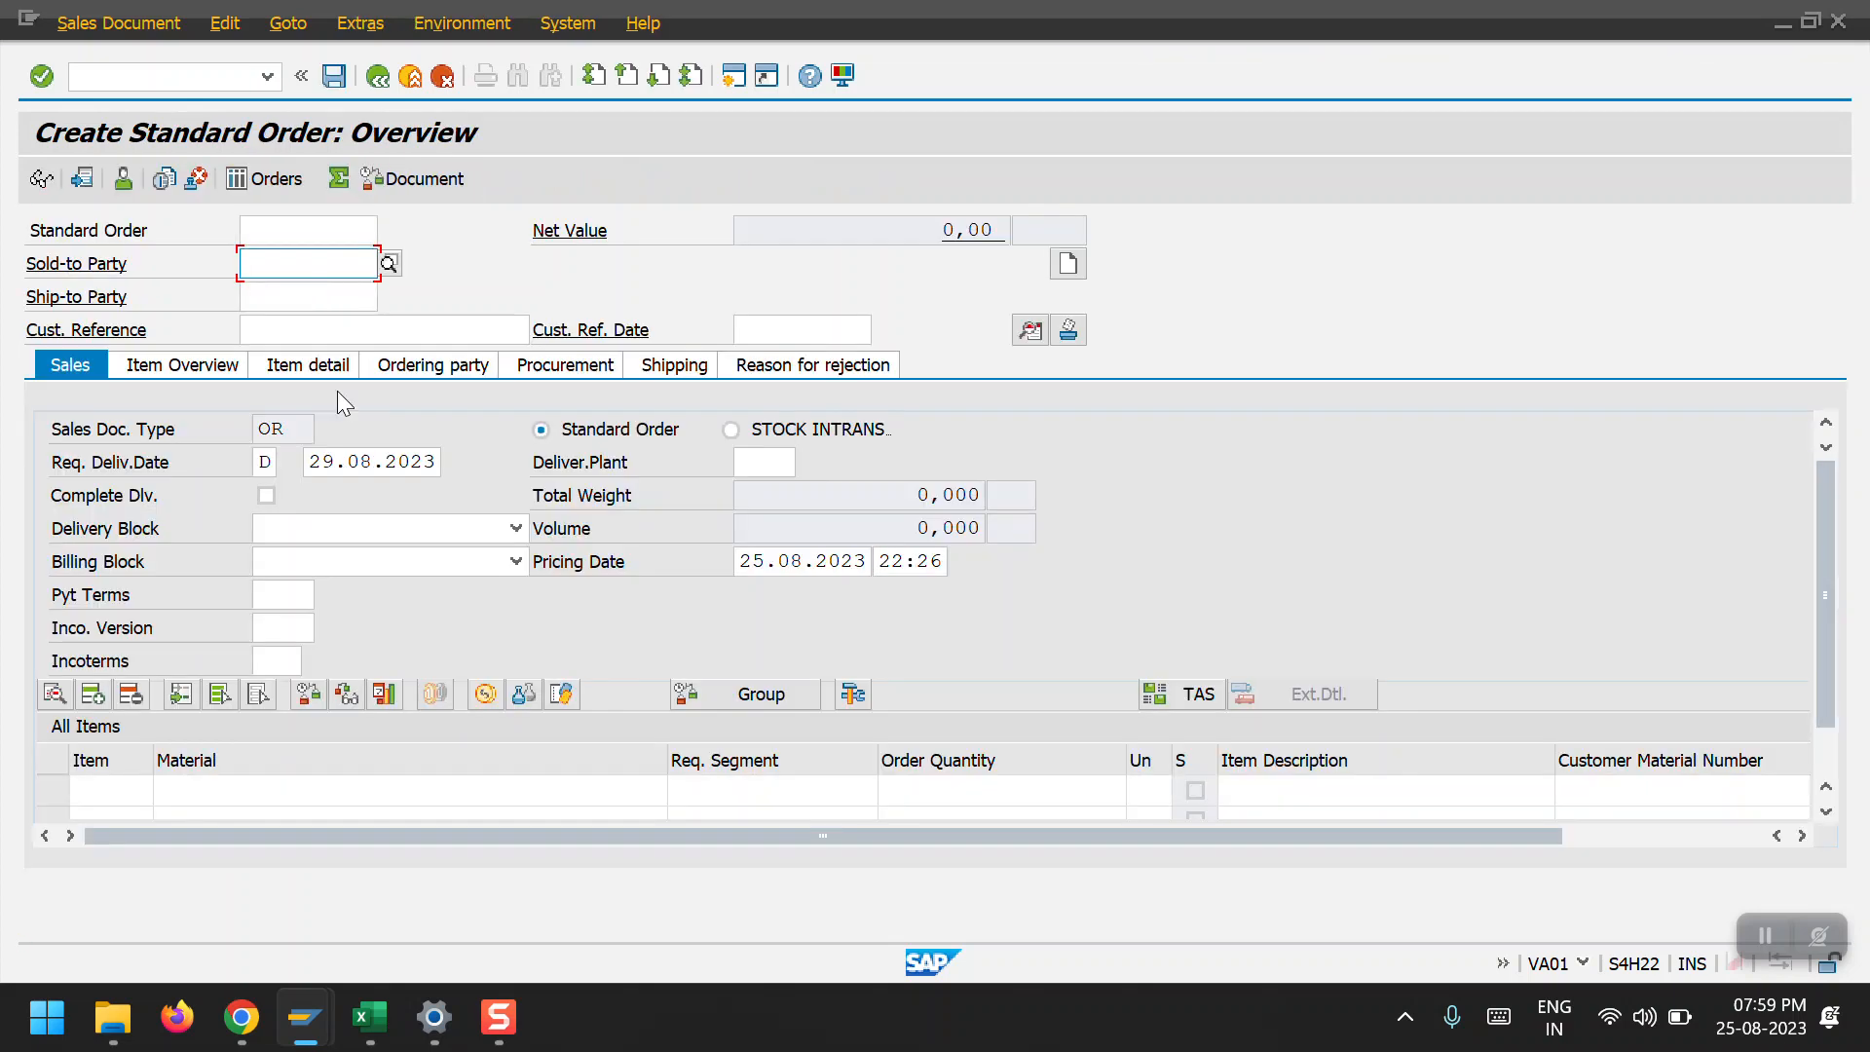
Enter Domestic US Customer 1's number as the sold-to party and INV_AUG01 as the customer reference.
{"action": "left_click", "coordinate": [302, 263]}
{"action": "left_click", "coordinate": [316, 290]}
{"action": "left_click", "coordinate": [322, 327]}
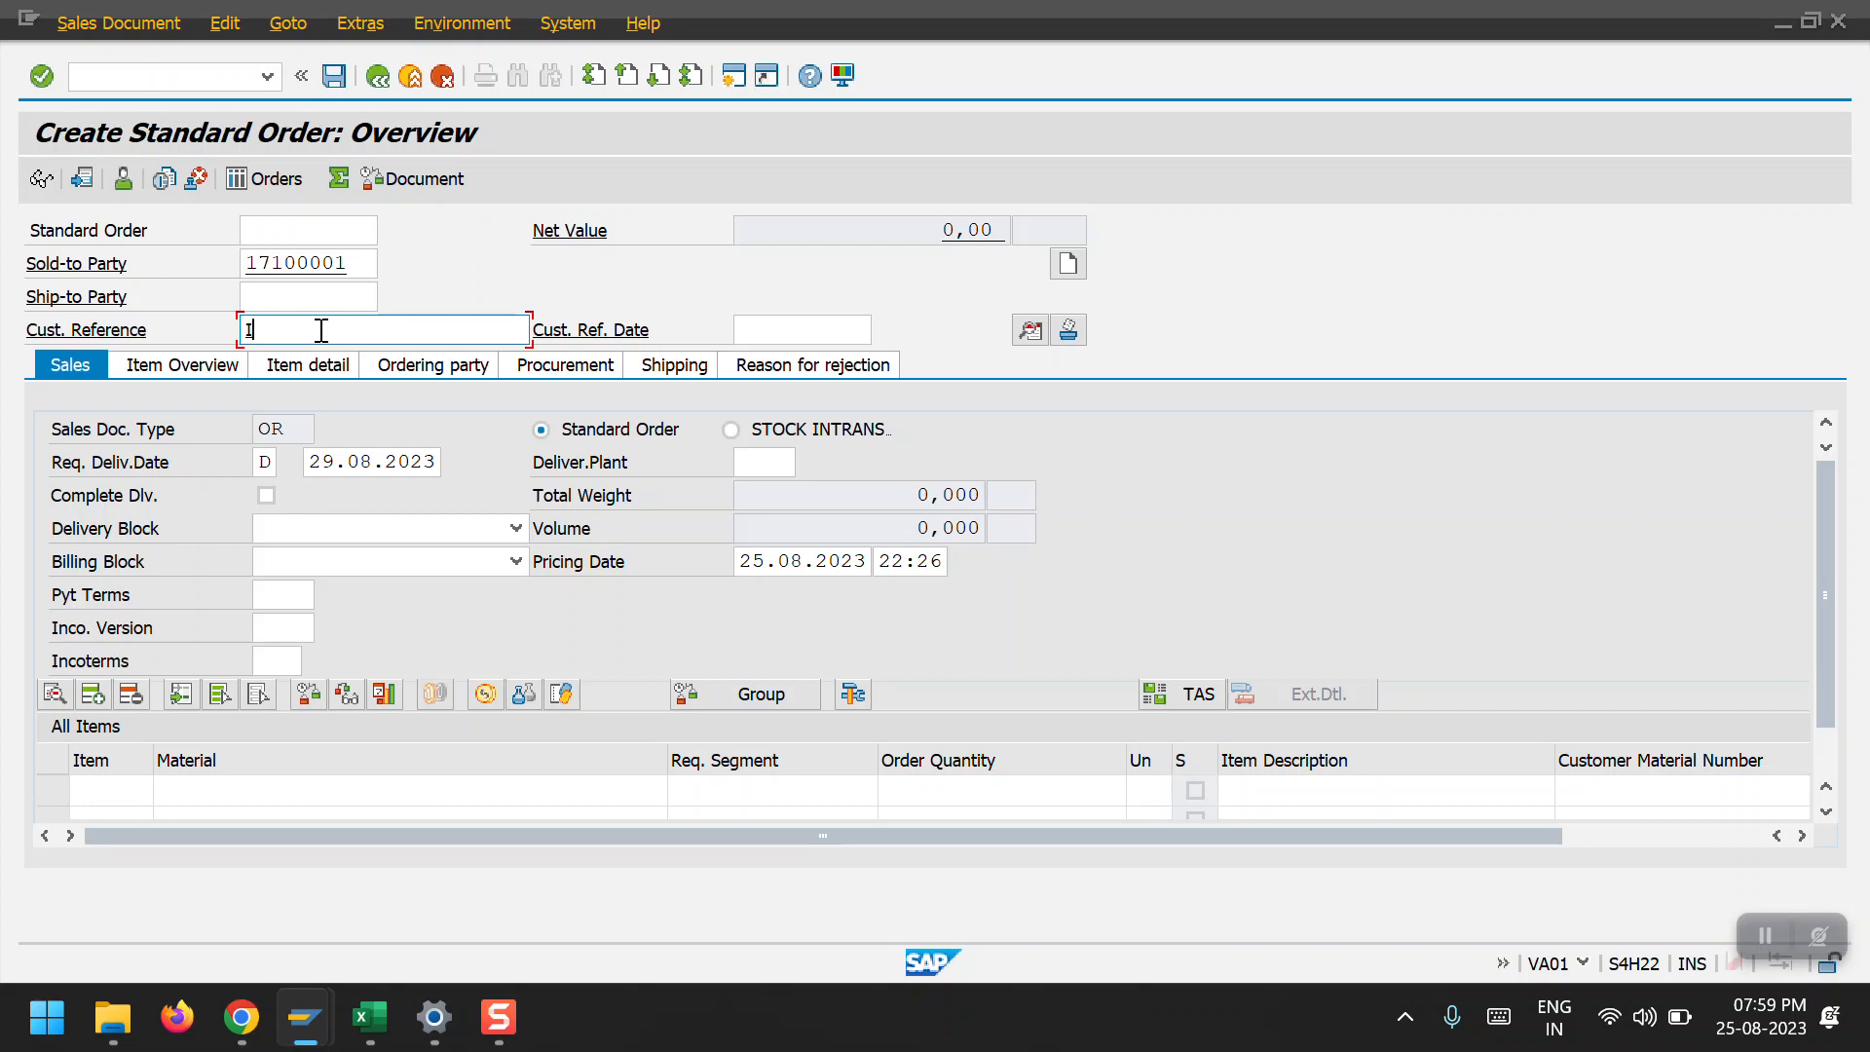
{"action": "type", "text": "INV_AU"}
{"action": "key", "text": "BackSpace"}
{"action": "key", "text": "BackSpace"}
{"action": "key", "text": "BackSpace"}
{"action": "type", "text": "G01"}
Set the order's payment terms to 0001 and Incoterms to FOB with location AUG 01, and acknowledge the freight information.
{"action": "left_click", "coordinate": [275, 594]}
{"action": "type", "text": "0001"}
{"action": "left_click", "coordinate": [278, 659]}
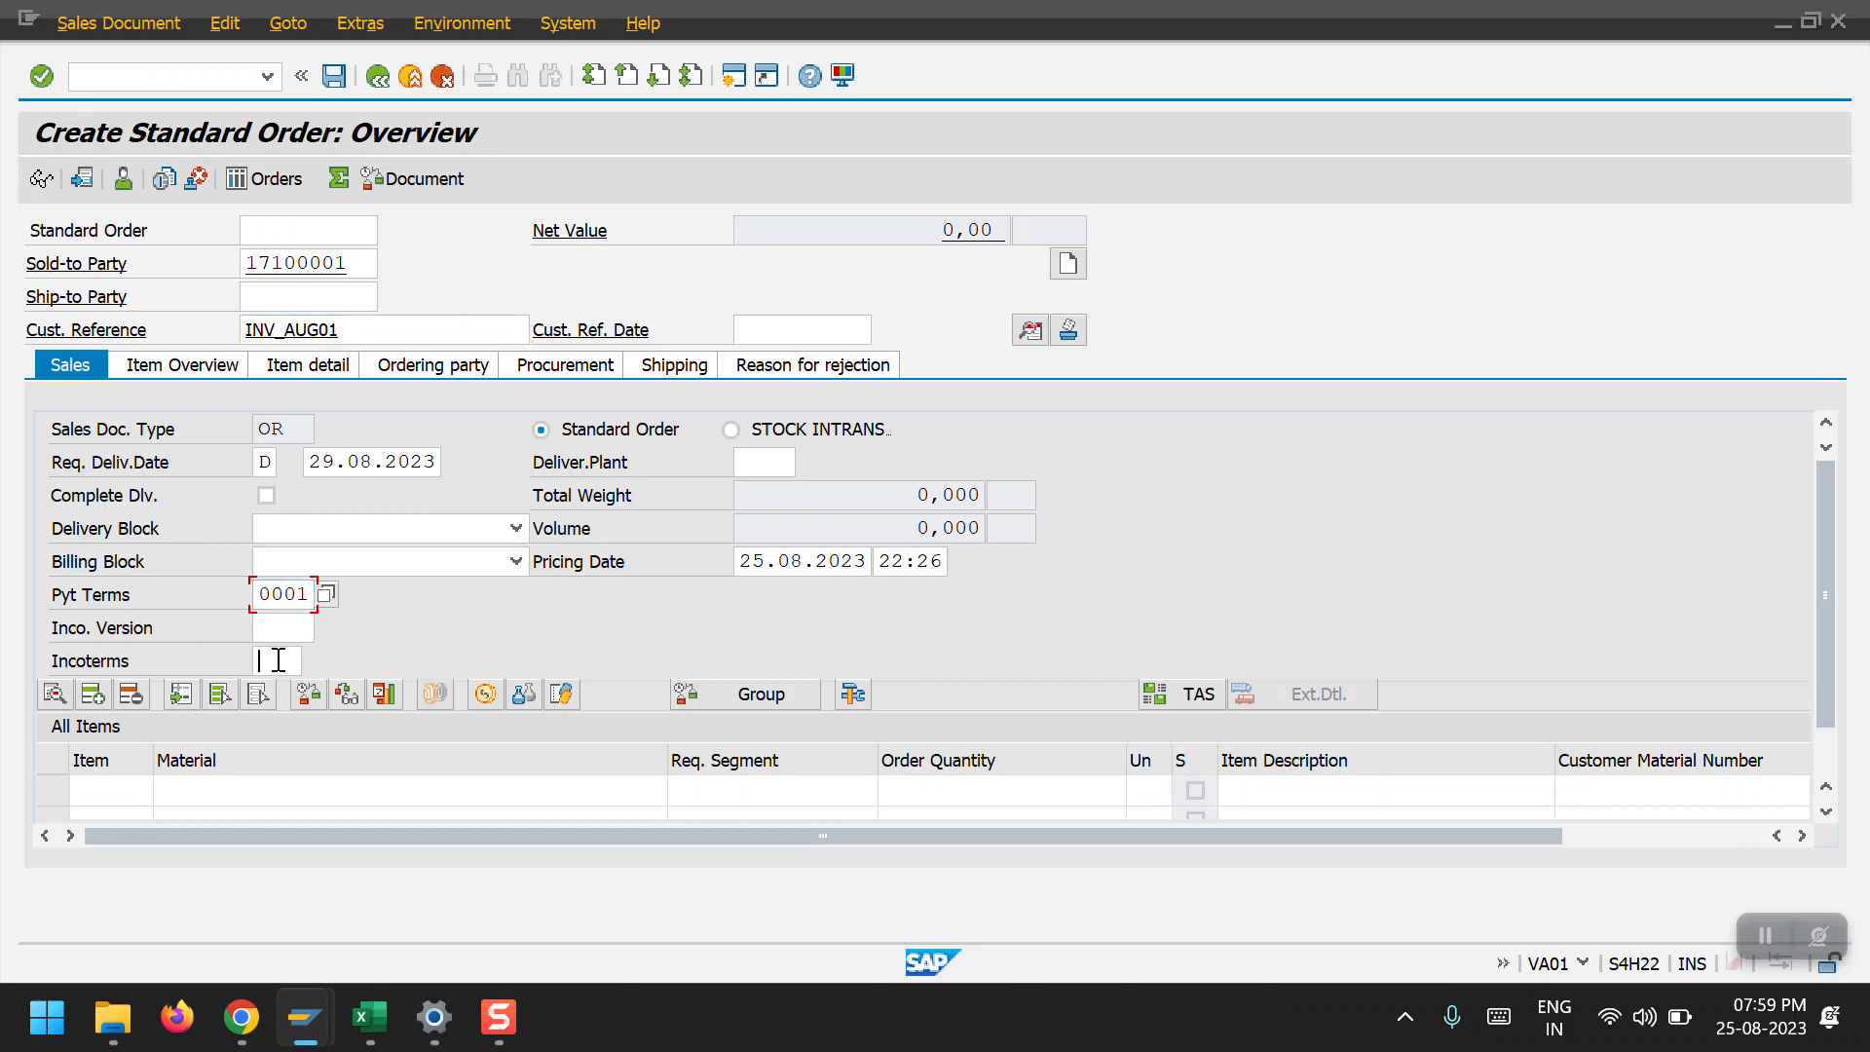
{"action": "type", "text": "FOB"}
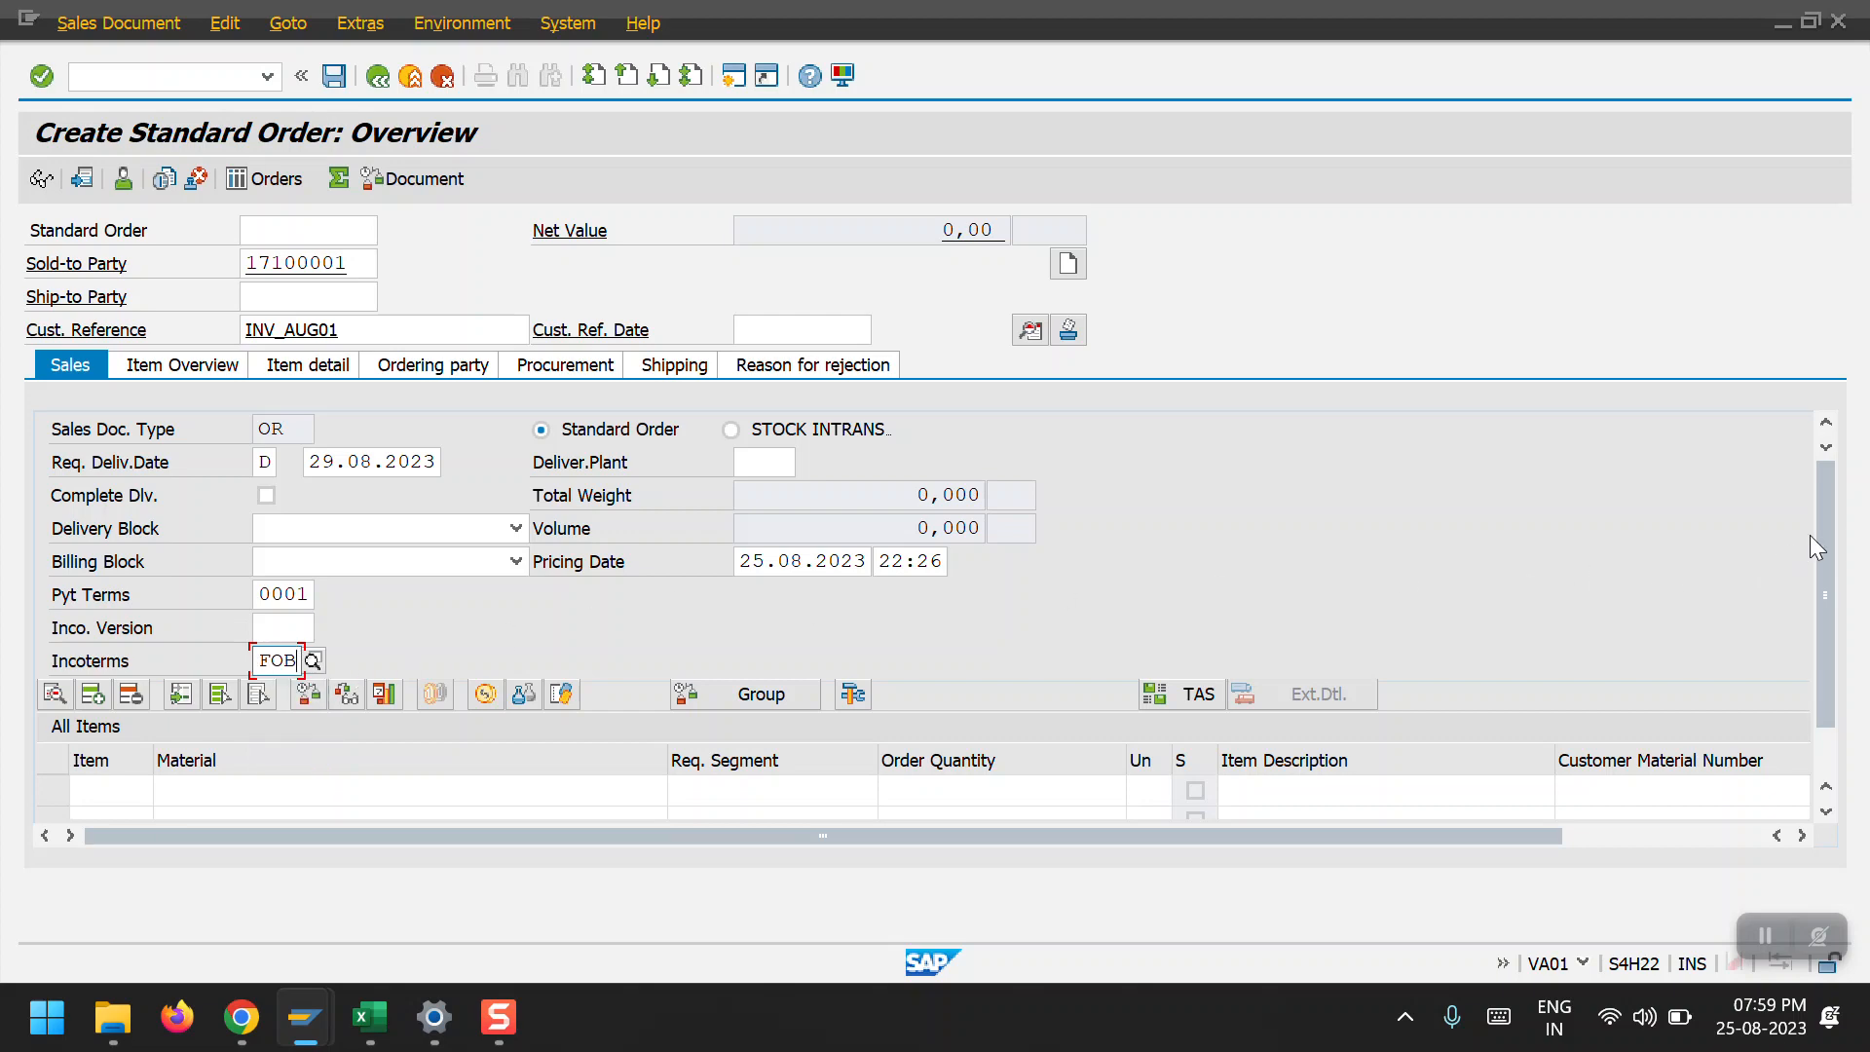
{"action": "scroll", "coordinate": [1821, 594], "scroll_direction": "down", "scroll_amount": 1}
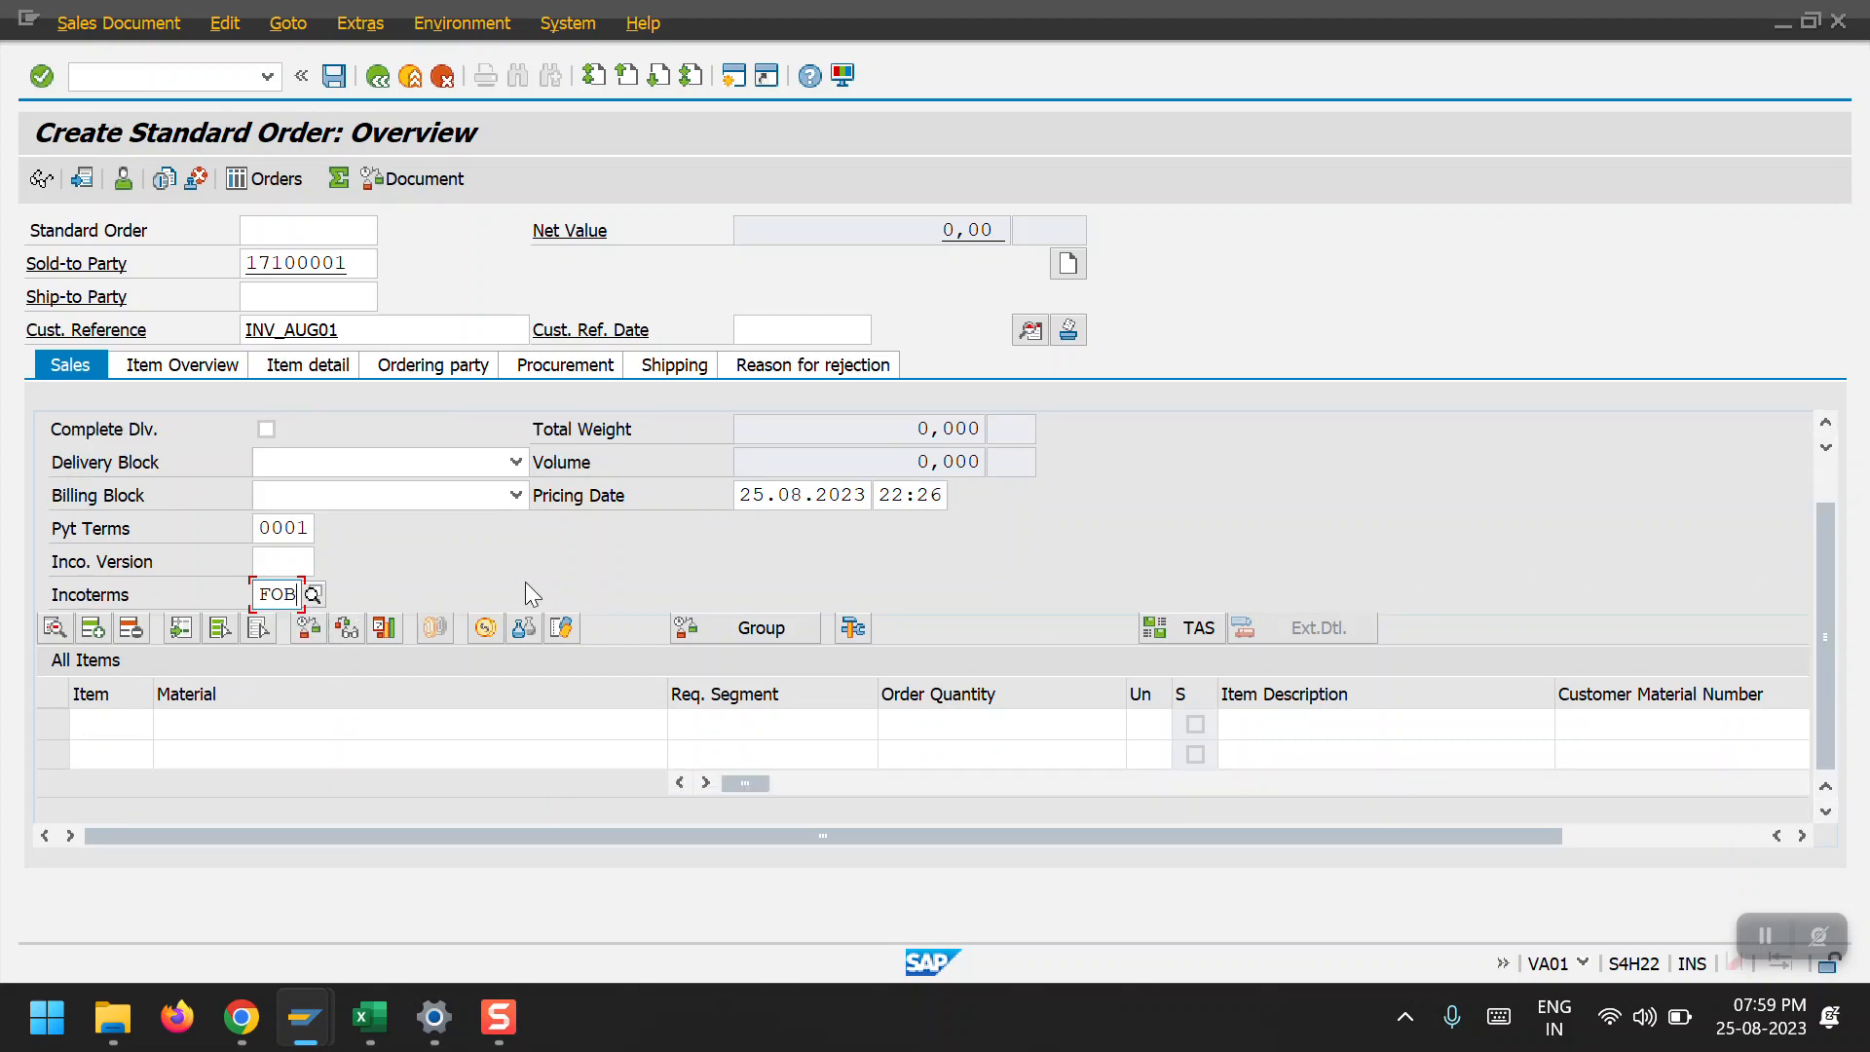
{"action": "key", "text": "Return"}
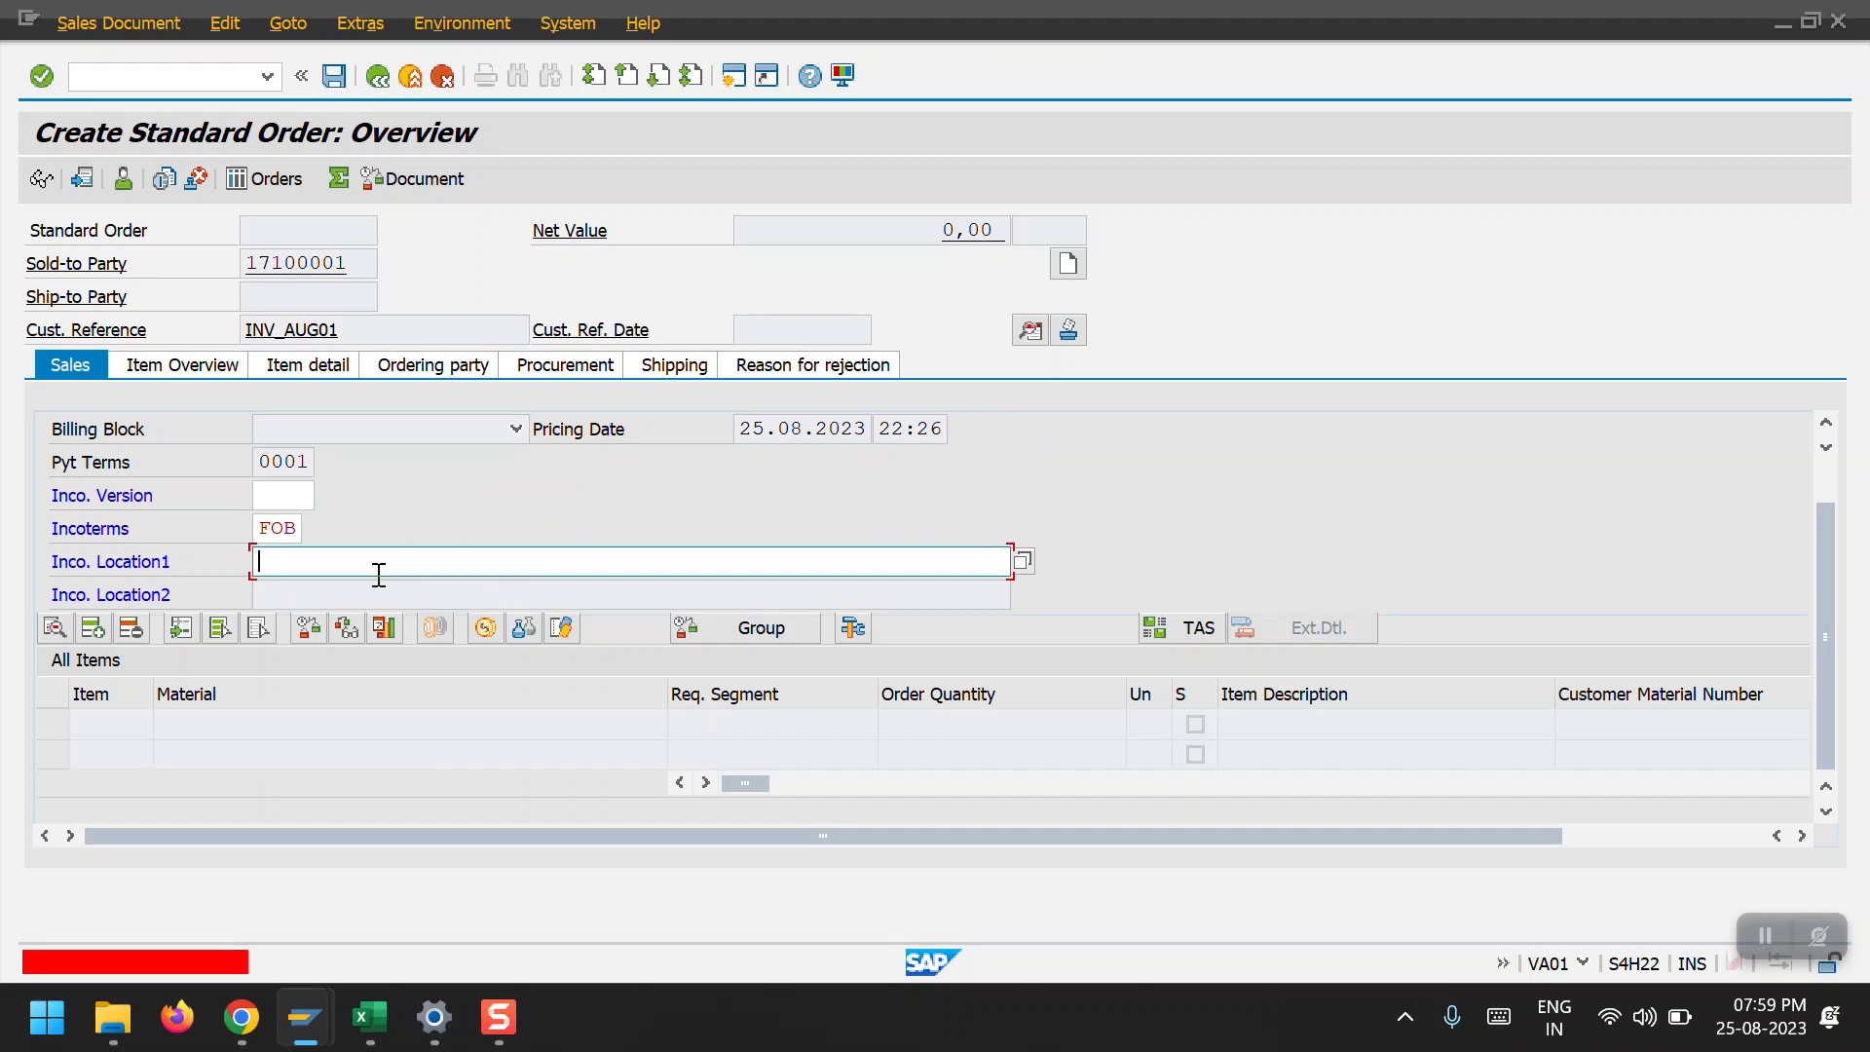
{"action": "type", "text": "AUG 01"}
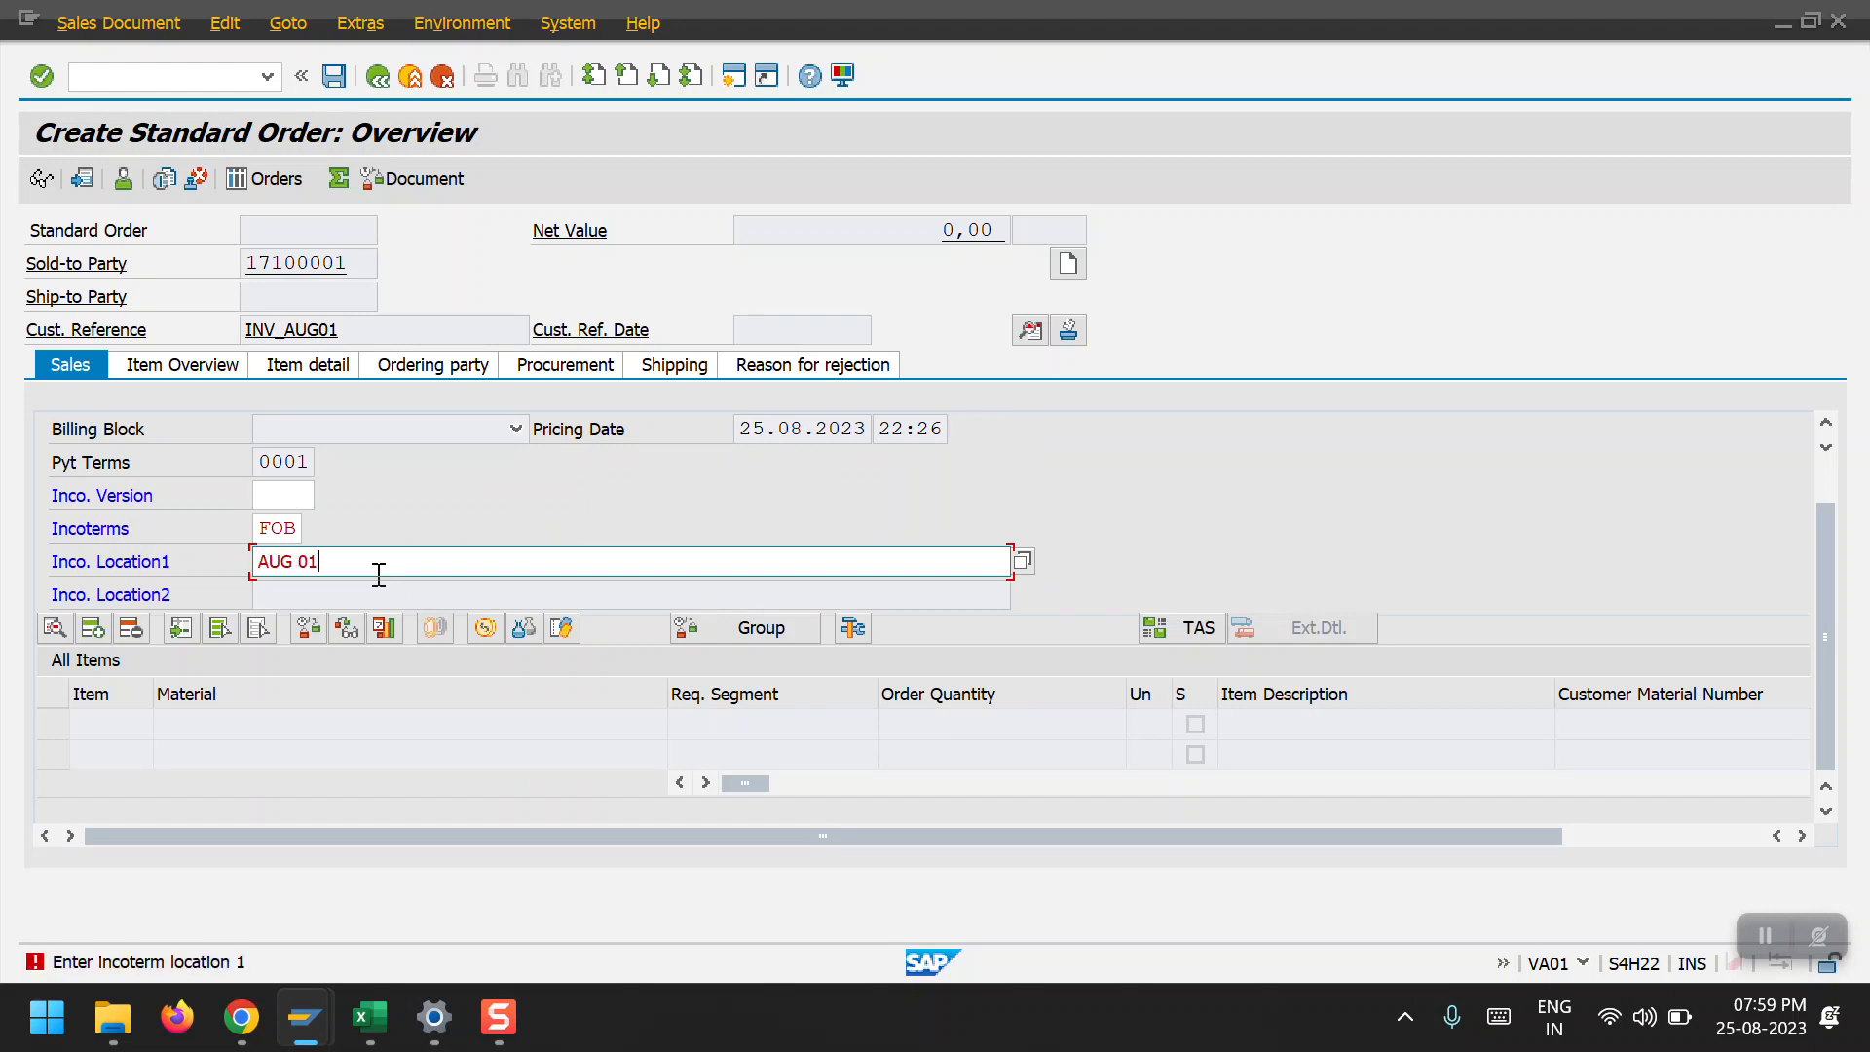
{"action": "key", "text": "Return"}
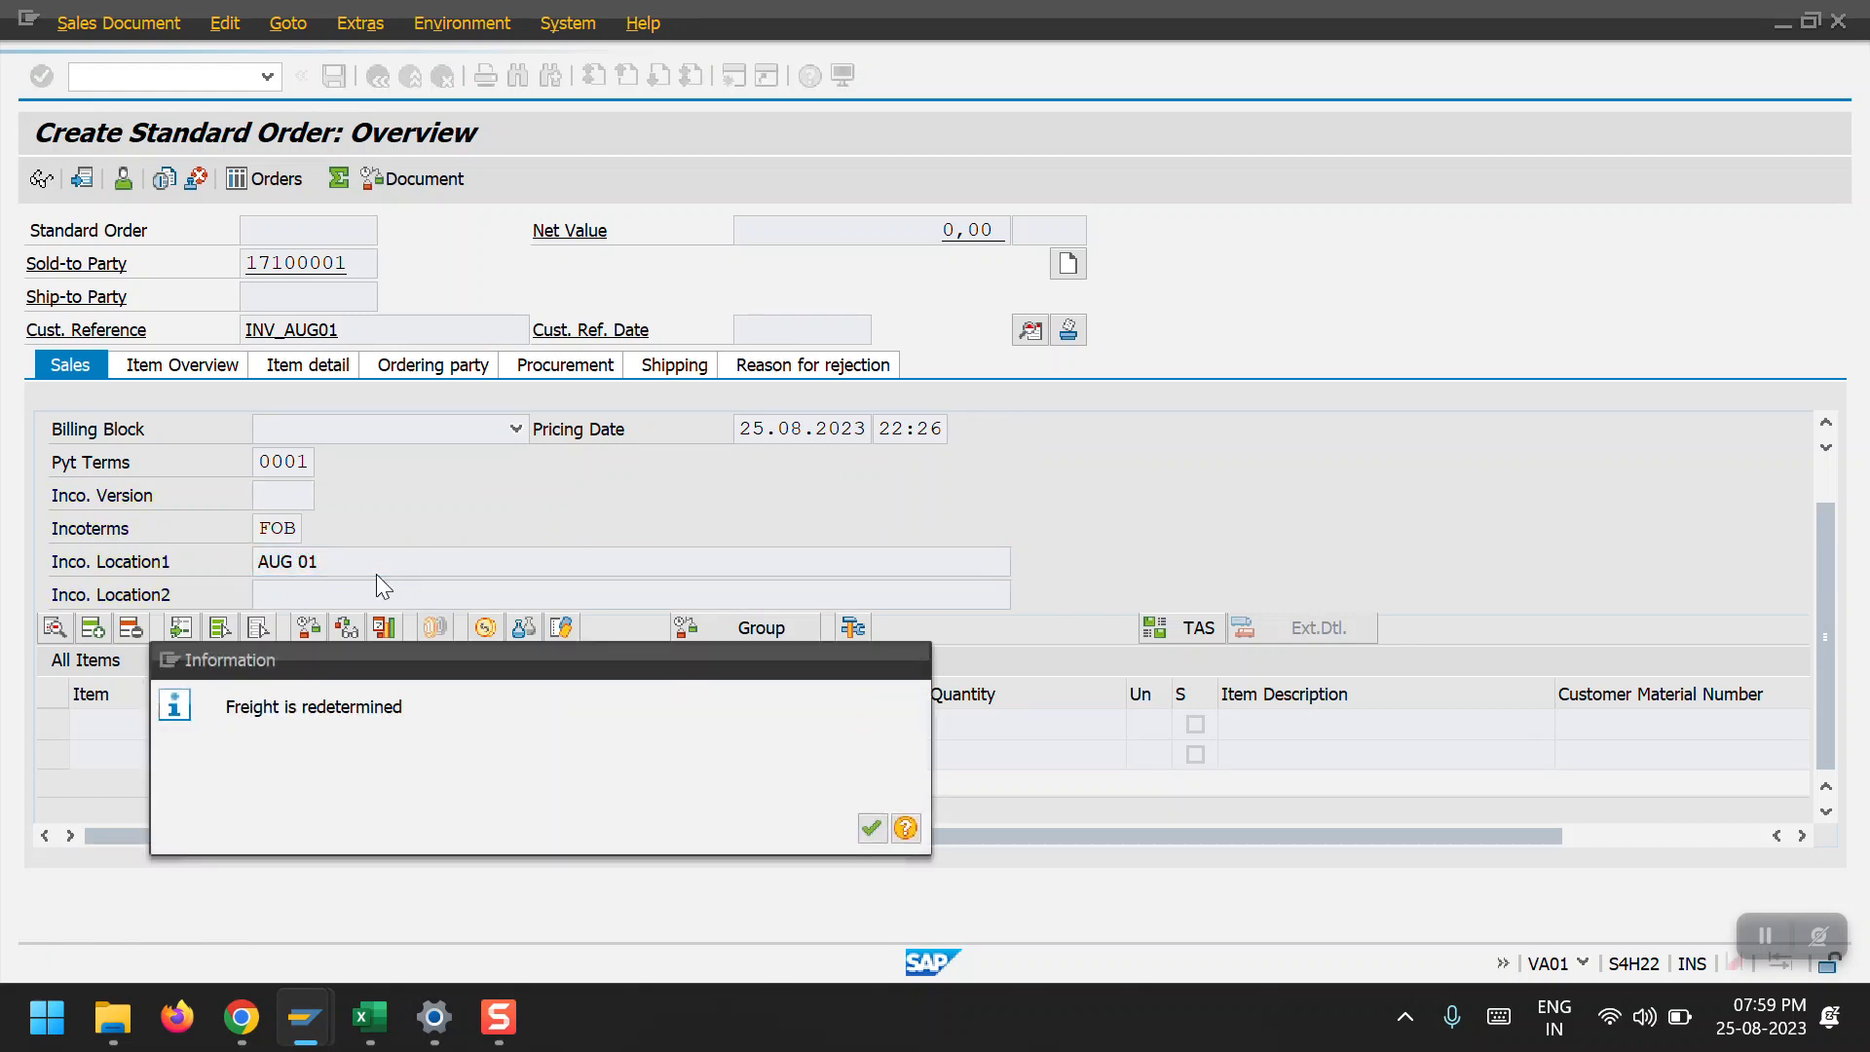
{"action": "key", "text": "Return"}
Add material HSBC0001 as the first order item with a quantity of 100 and unit EA.
{"action": "left_click", "coordinate": [248, 723]}
{"action": "left_click", "coordinate": [210, 751]}
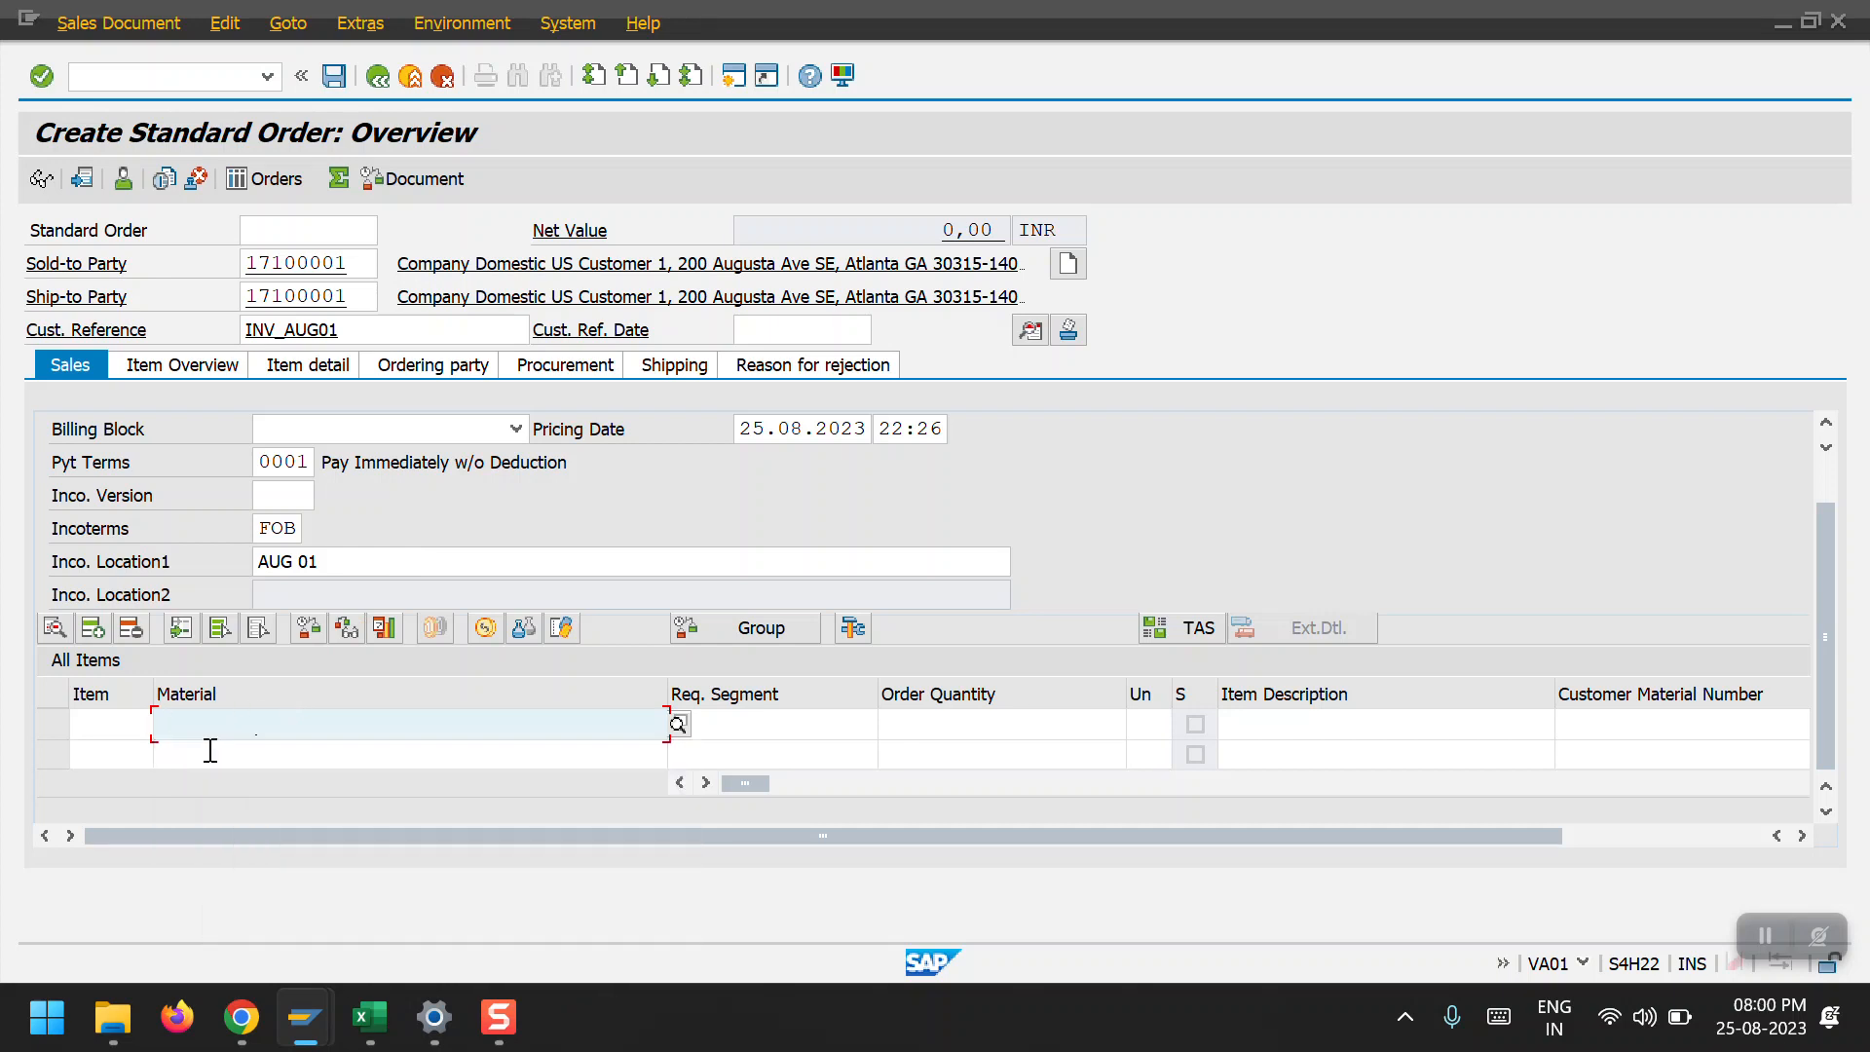
{"action": "left_click", "coordinate": [941, 721]}
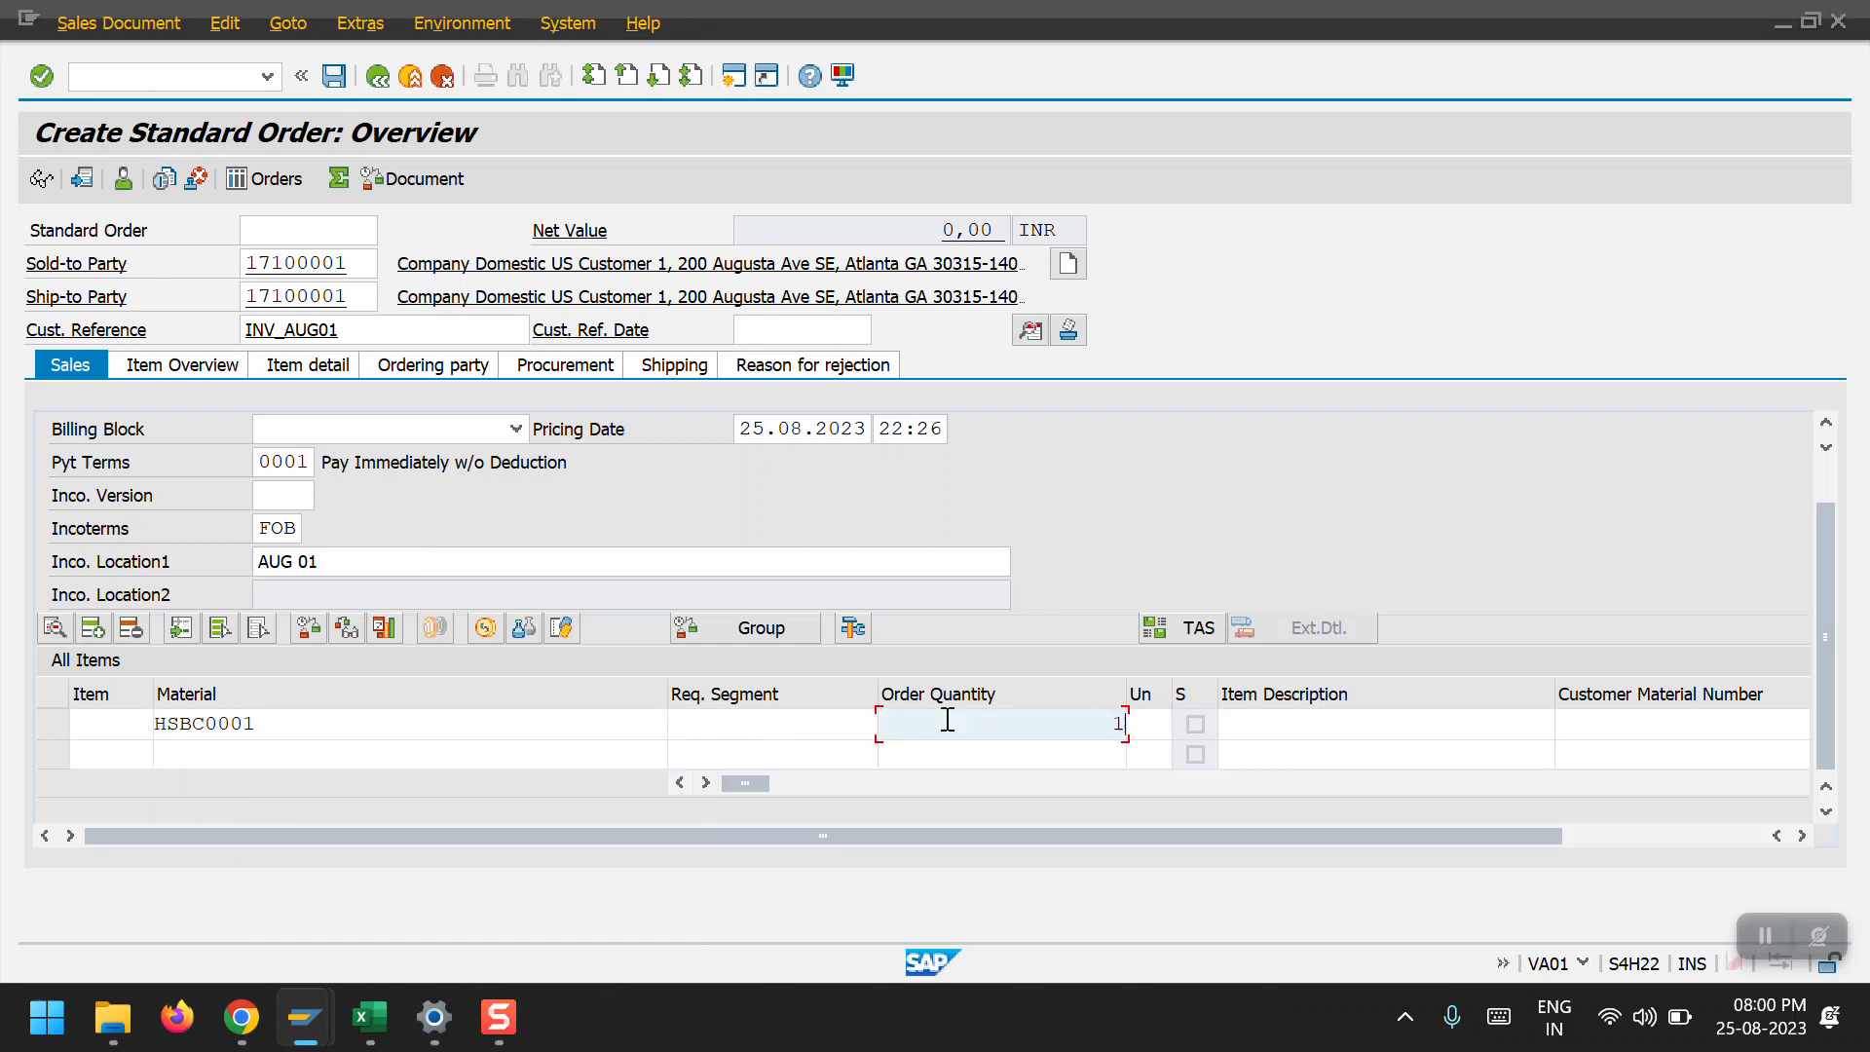
{"action": "type", "text": "100"}
{"action": "key", "text": "Tab"}
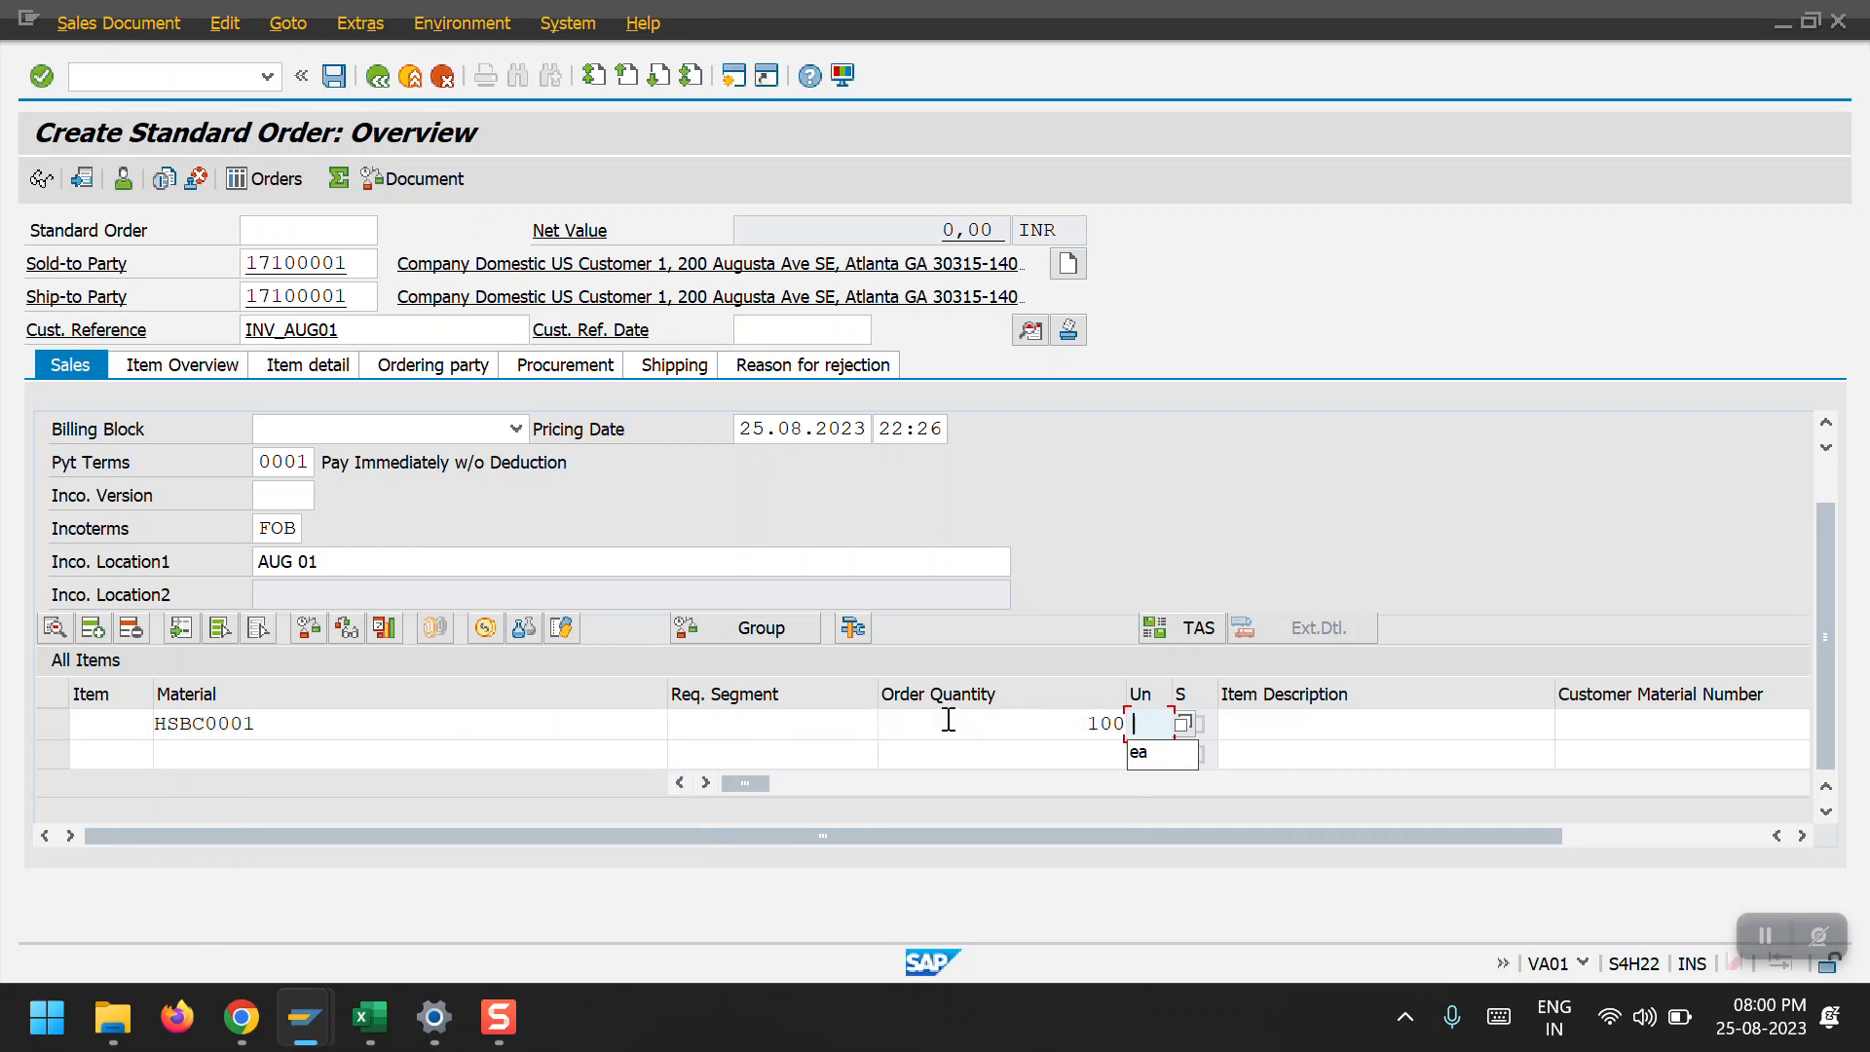
{"action": "left_click", "coordinate": [1169, 764]}
Set the plant of the HSBC0001 item to 2000.
{"action": "left_click", "coordinate": [1342, 730]}
{"action": "key", "text": "Tab"}
{"action": "key", "text": "Tab"}
{"action": "key", "text": "Tab"}
{"action": "key", "text": "Tab"}
{"action": "key", "text": "Tab"}
{"action": "key", "text": "Tab"}
{"action": "key", "text": "Tab"}
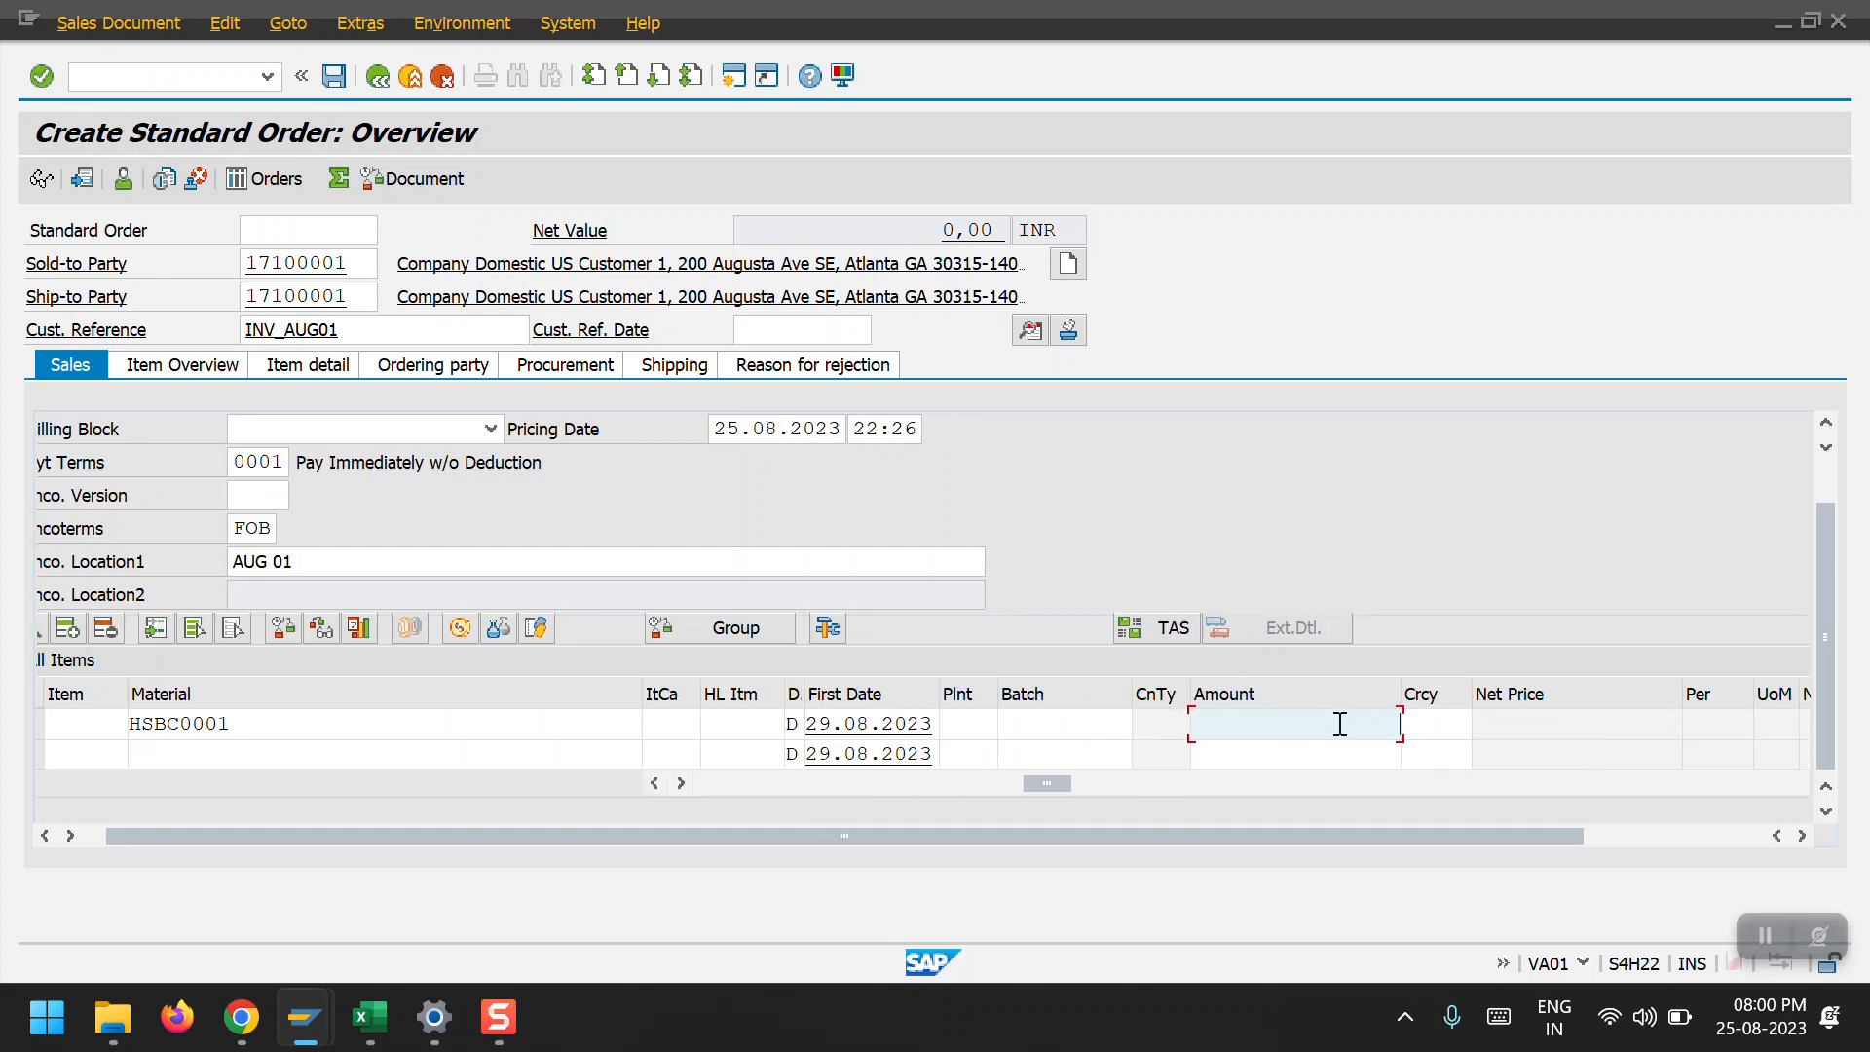
{"action": "left_click", "coordinate": [990, 721]}
{"action": "left_click", "coordinate": [974, 757]}
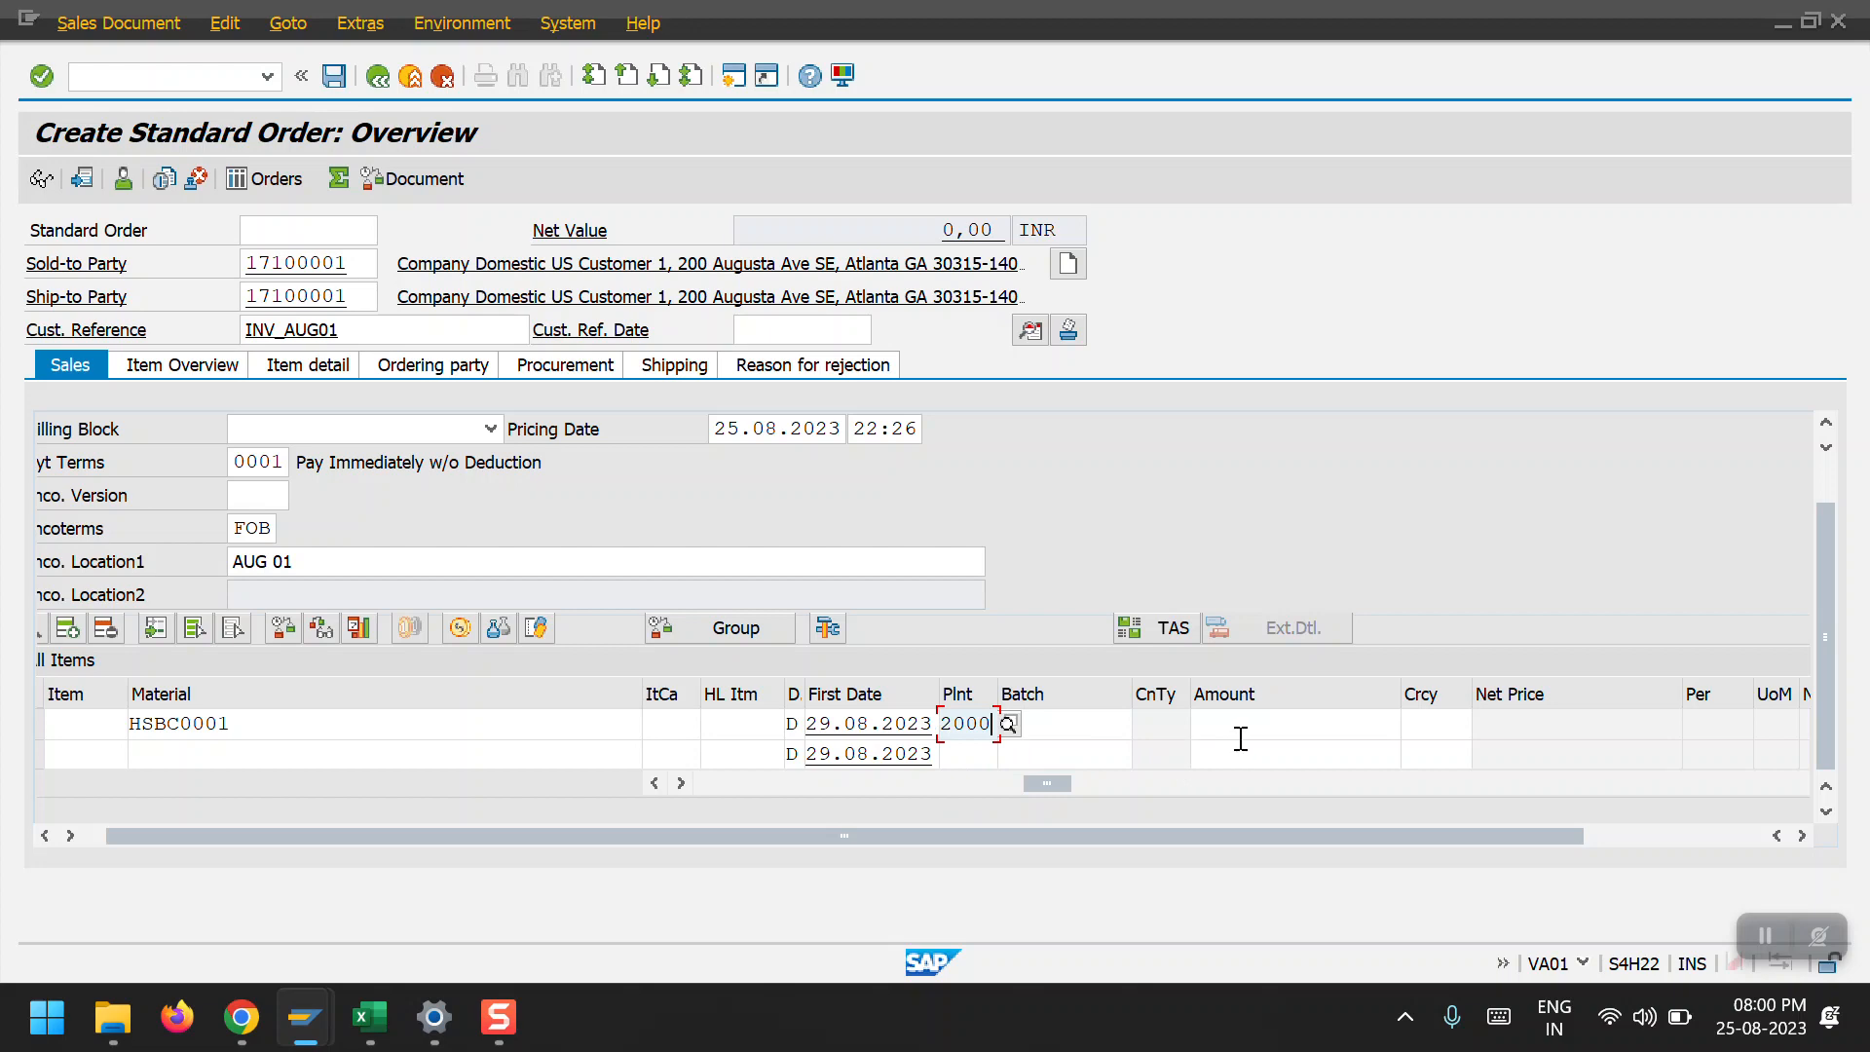
Set the item's amount to 100, submit the entries for the credit check and acknowledge its messages.
{"action": "left_click", "coordinate": [1249, 725]}
{"action": "type", "text": "100"}
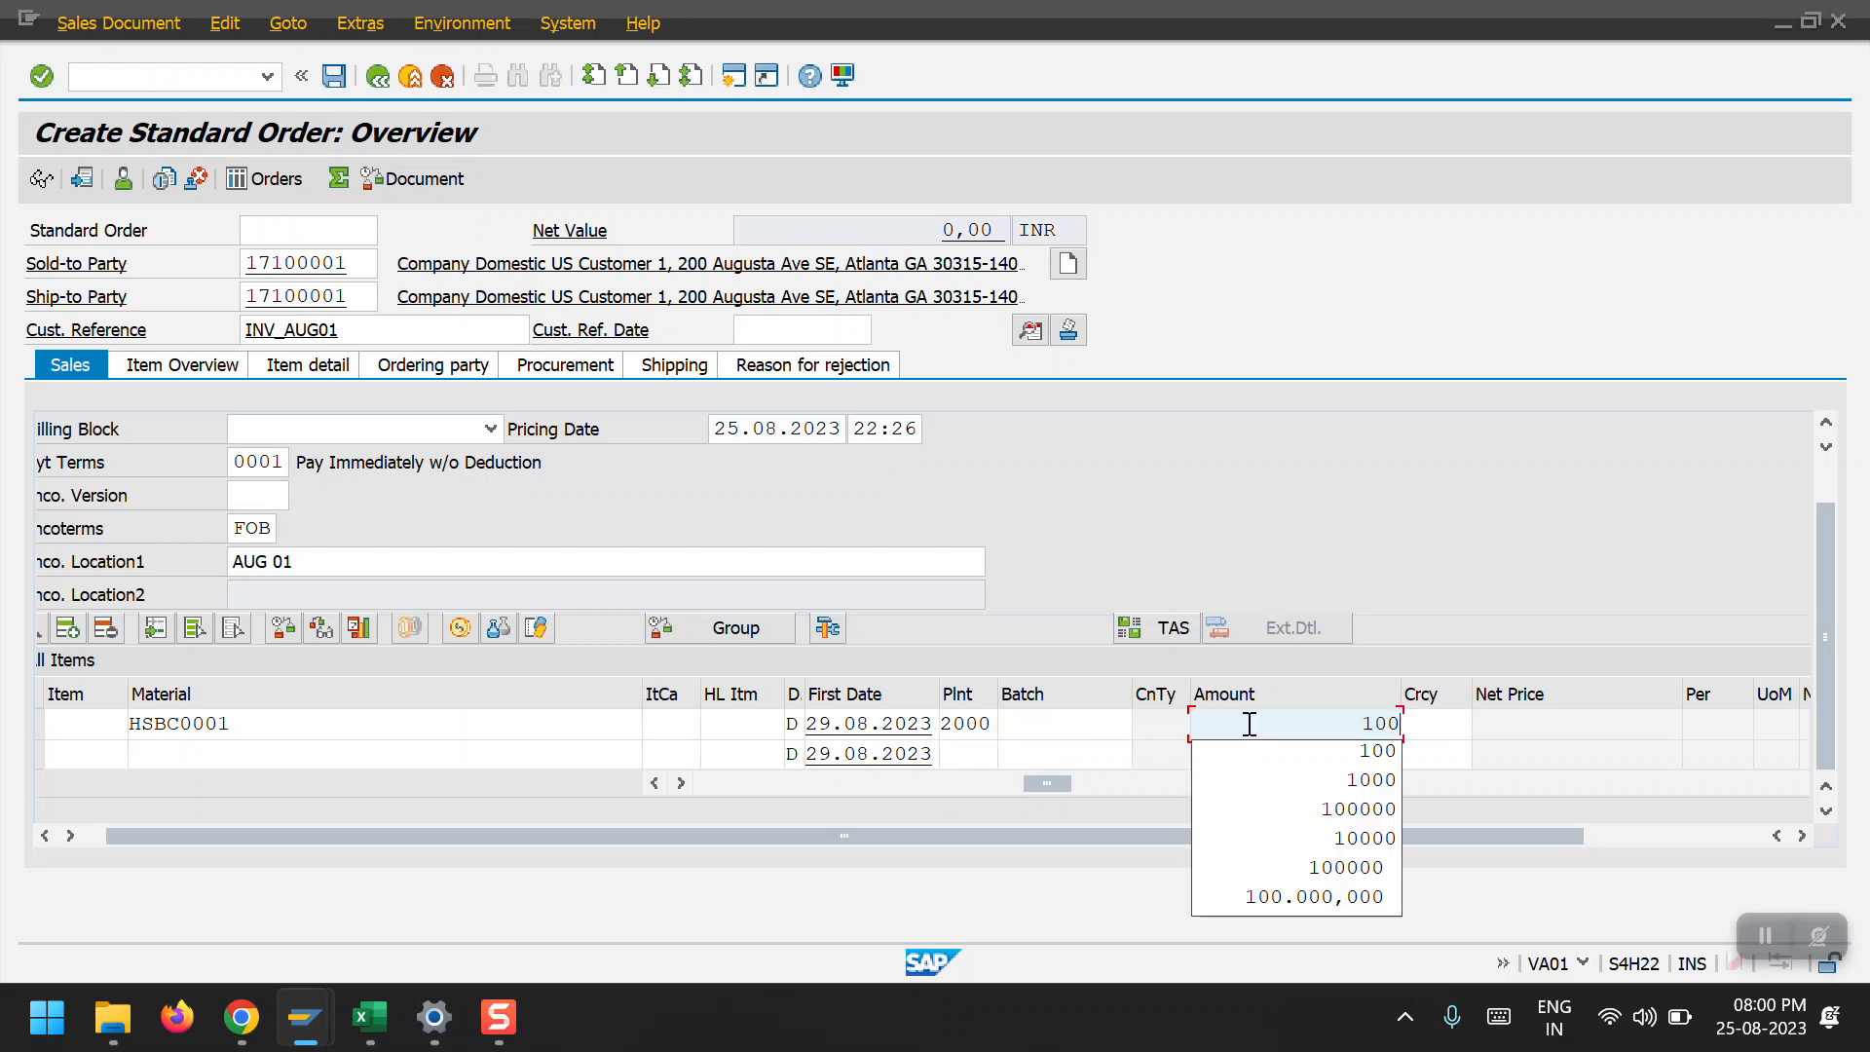
{"action": "key", "text": "Return"}
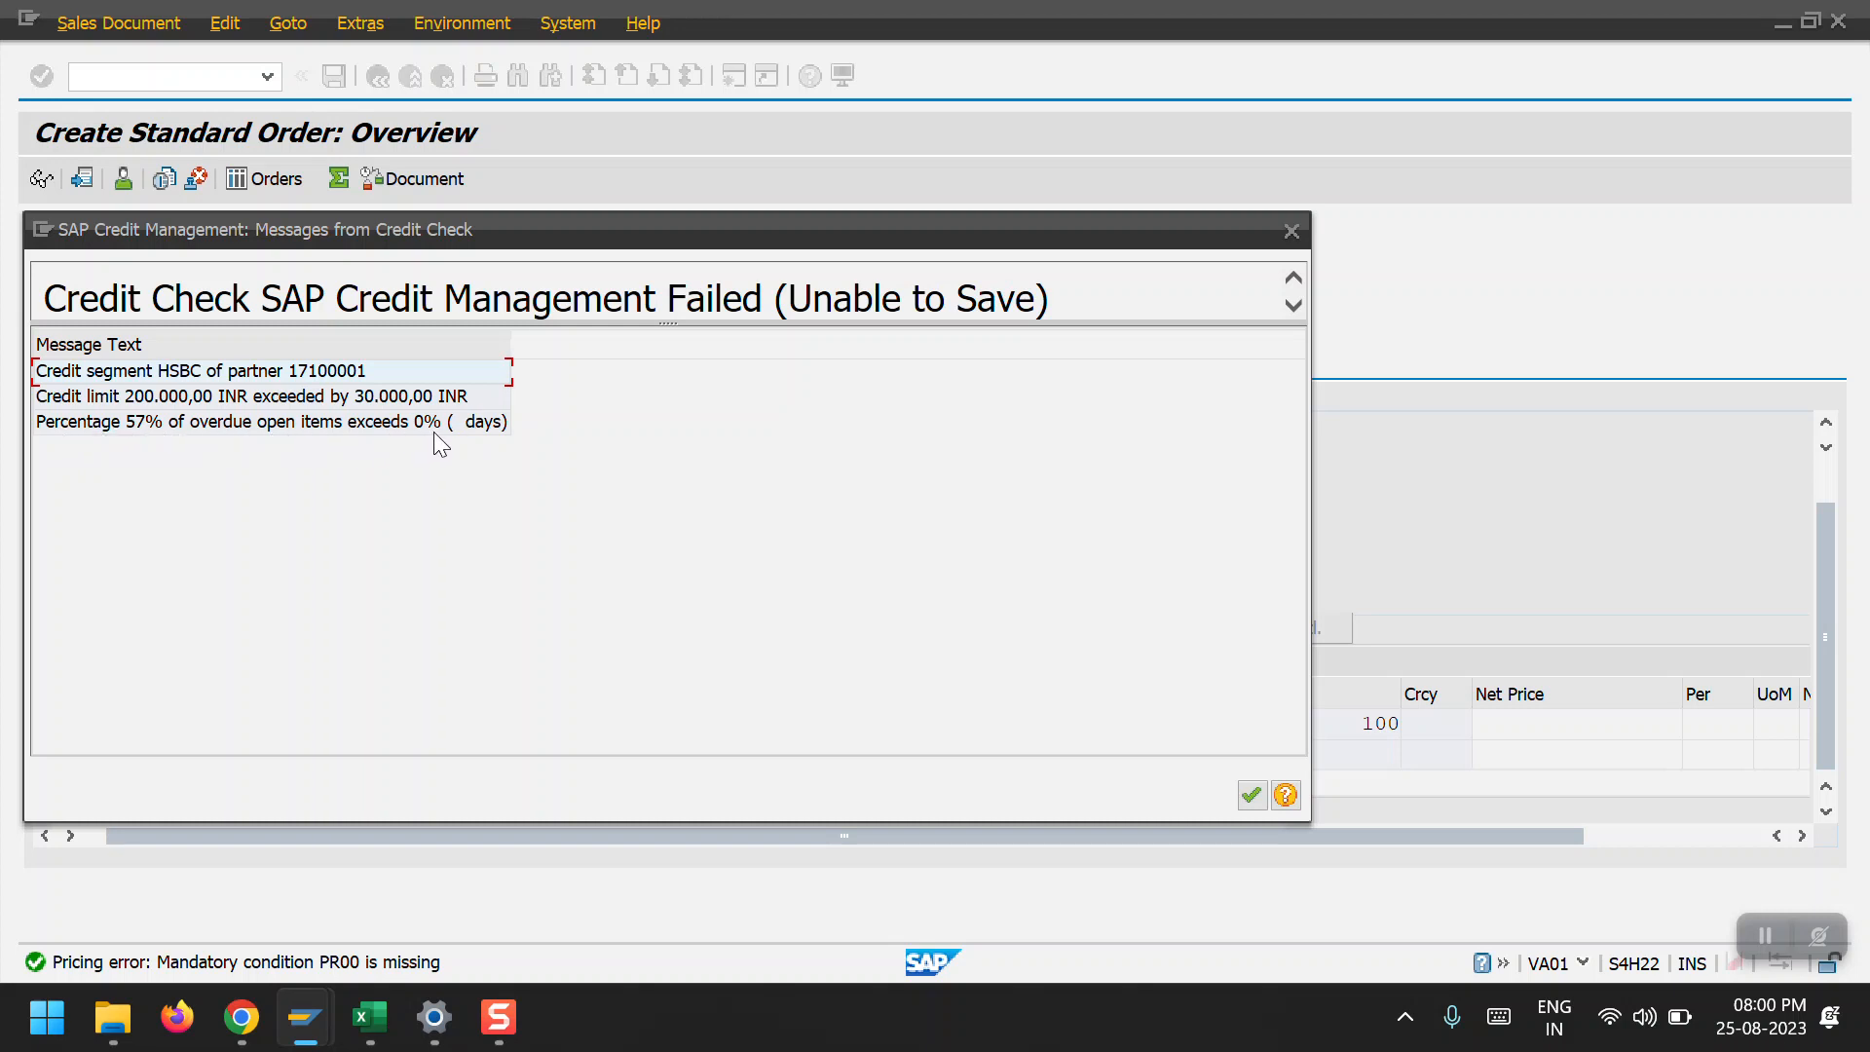
{"action": "left_click", "coordinate": [1254, 806]}
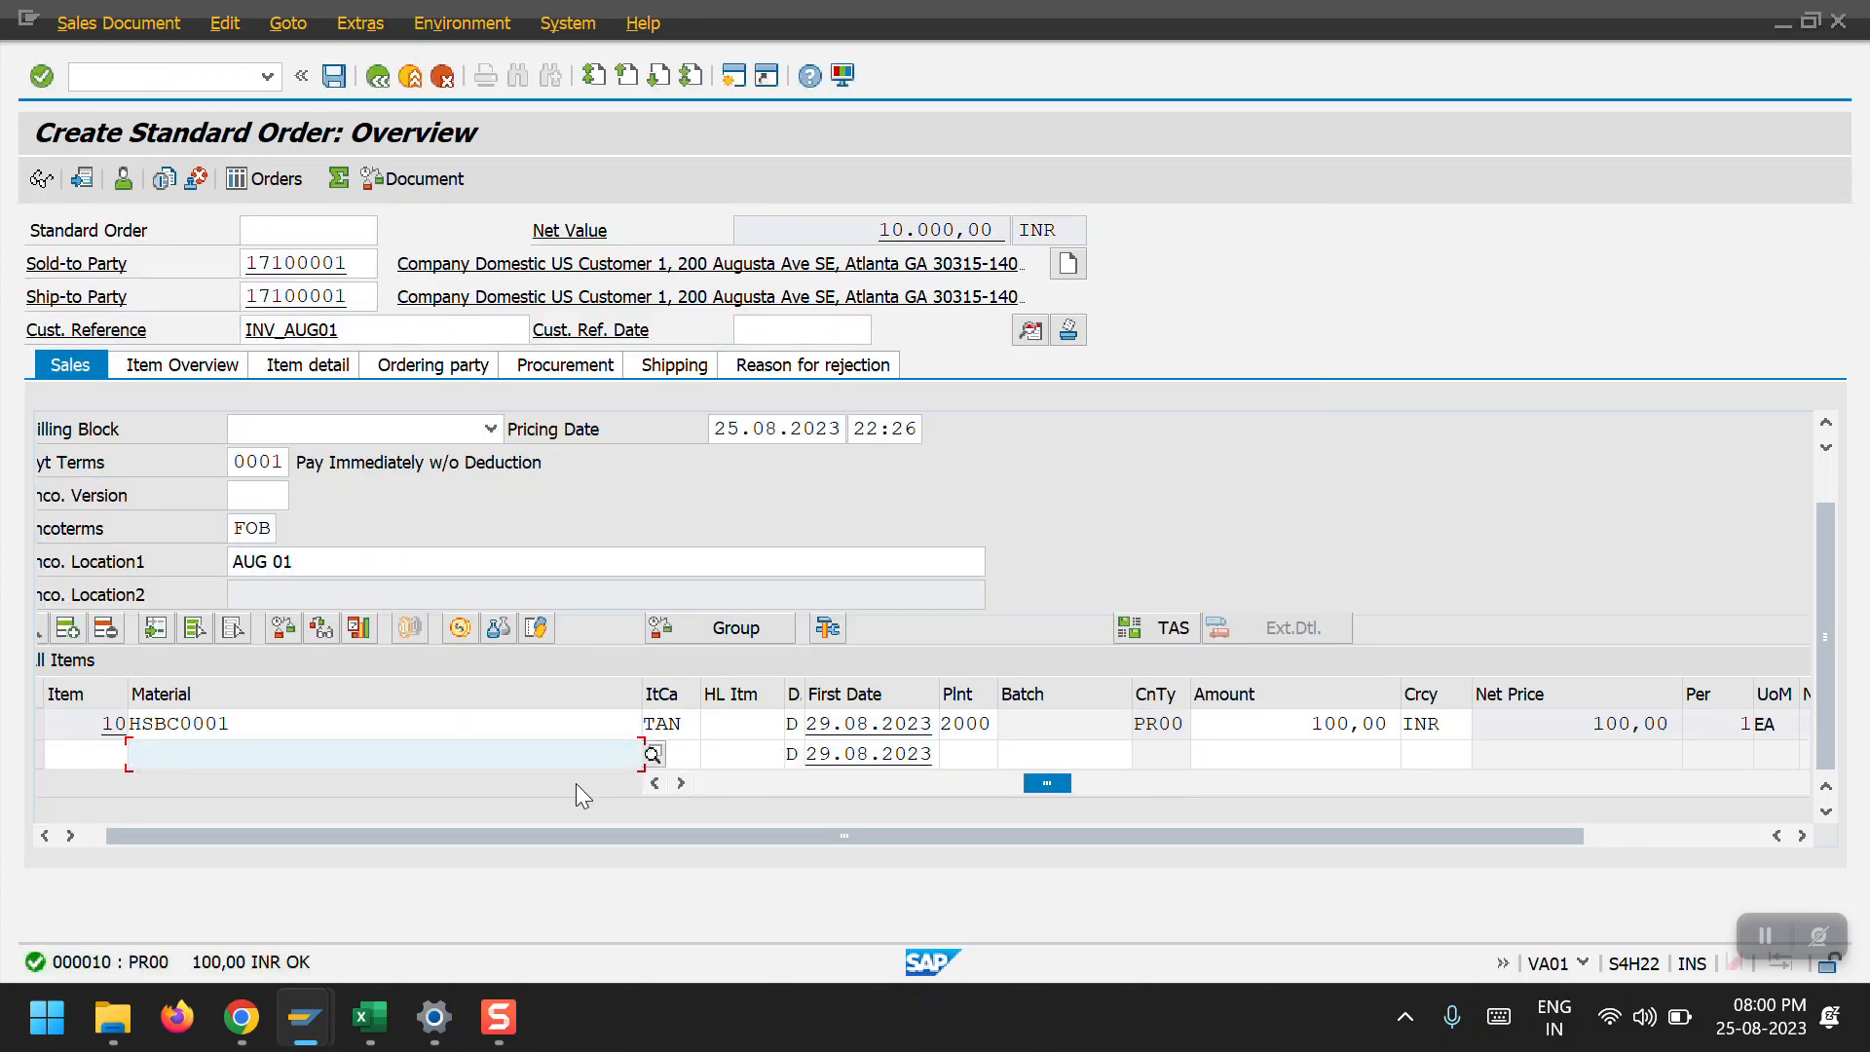
Open the HSBC0001 item's shipping data and set the unloading point to 0001 and the storage location to 10.
{"action": "double_click", "coordinate": [182, 721]}
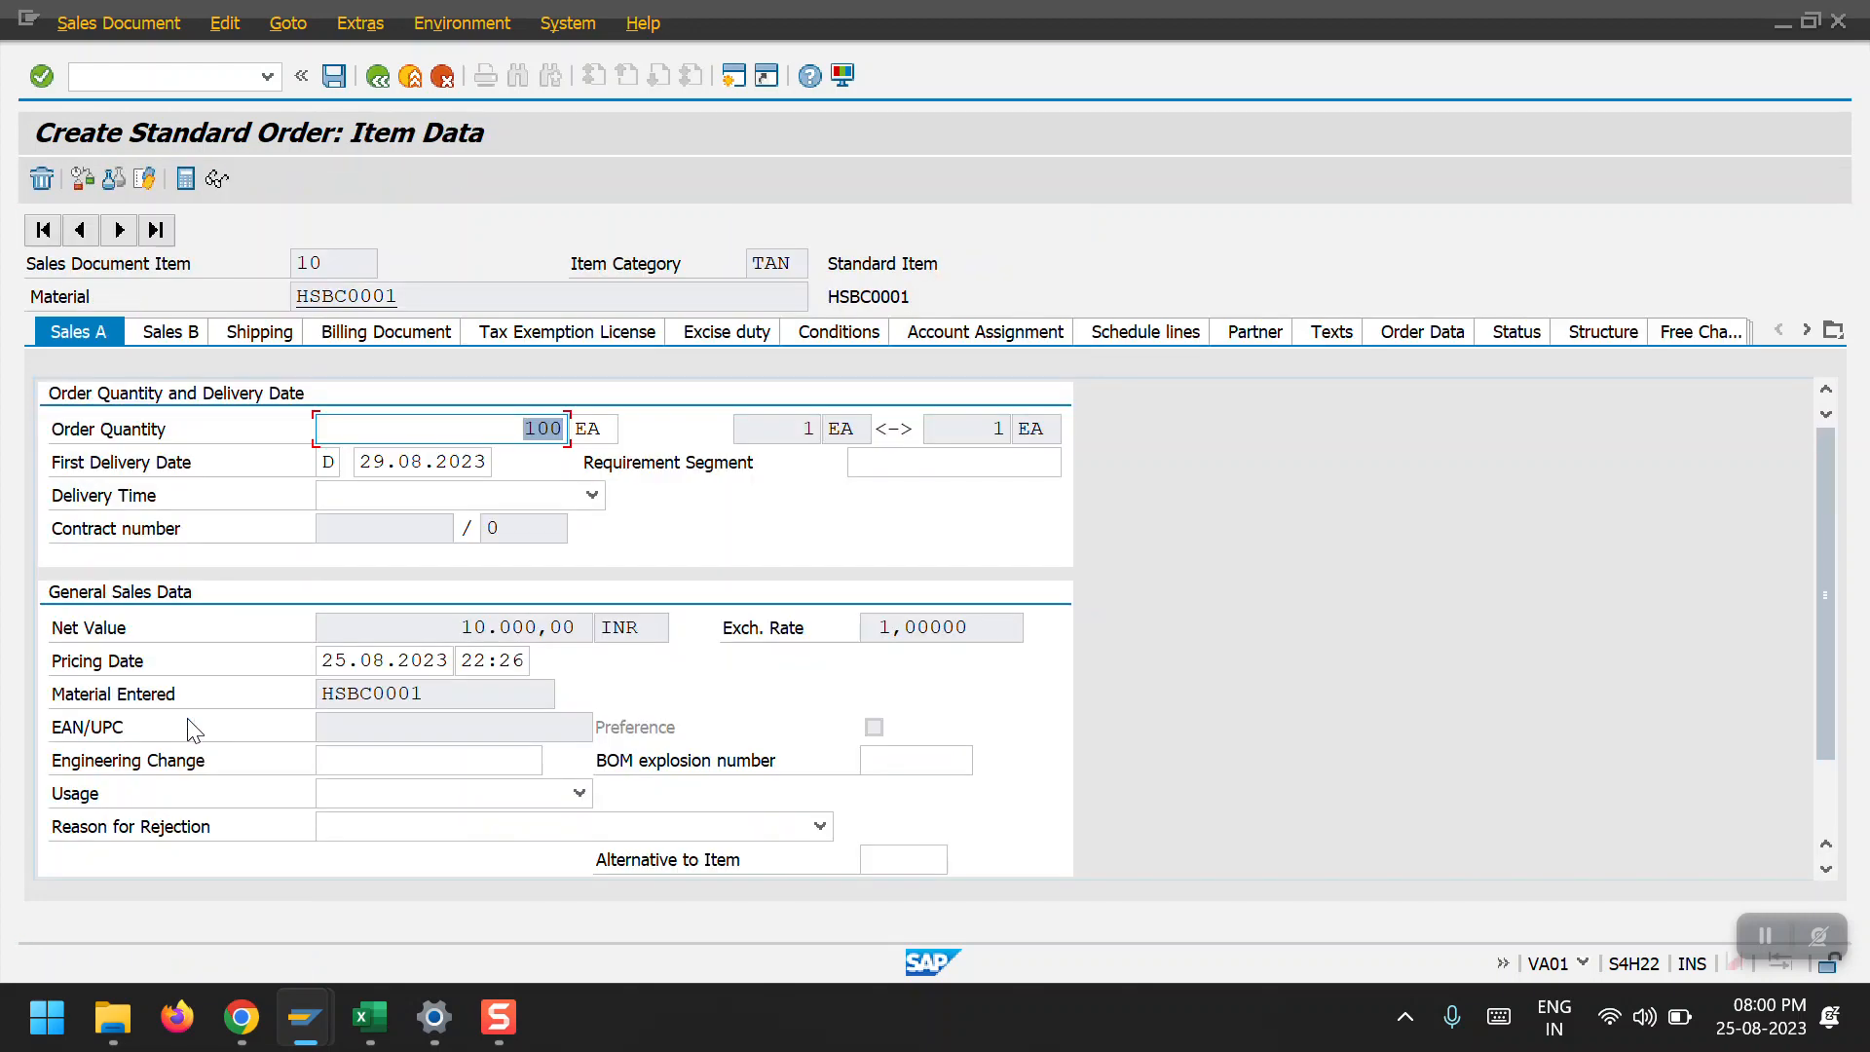
{"action": "left_click", "coordinate": [238, 338]}
{"action": "key", "text": "space"}
{"action": "left_click", "coordinate": [344, 528]}
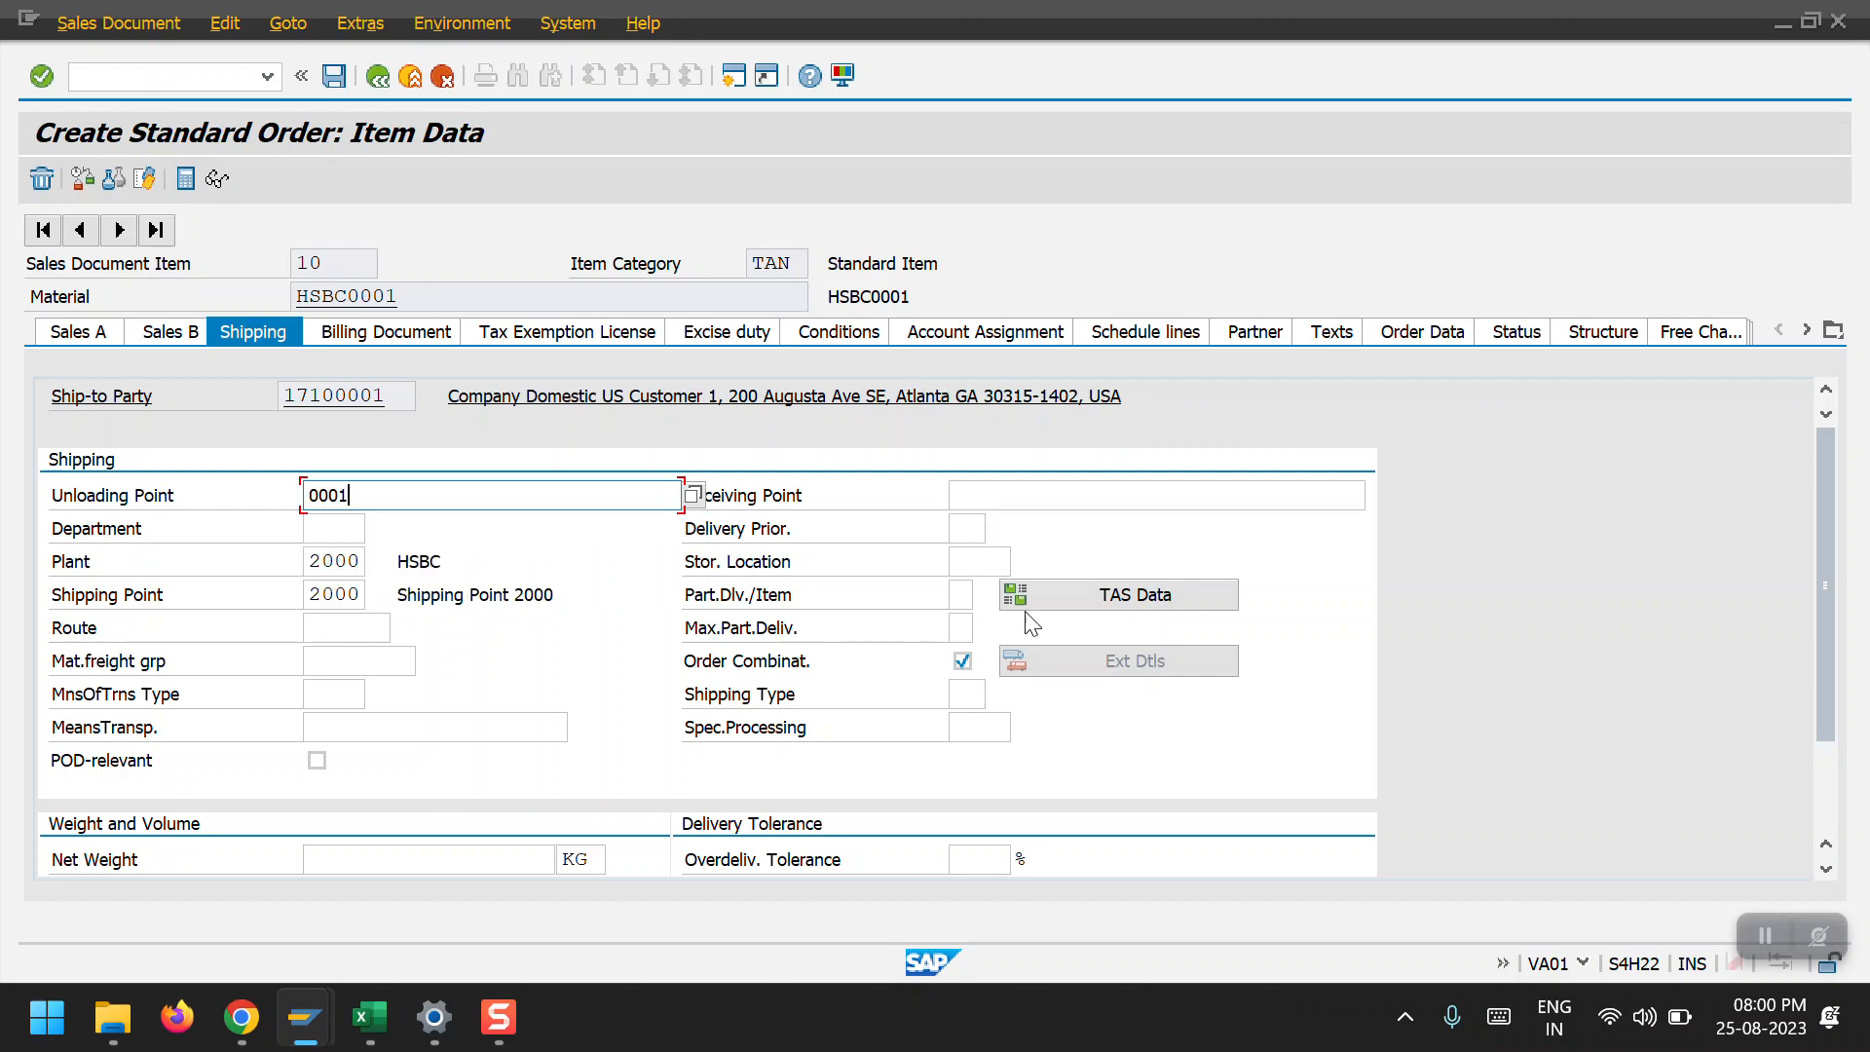
{"action": "left_click", "coordinate": [982, 564]}
{"action": "left_click", "coordinate": [985, 588]}
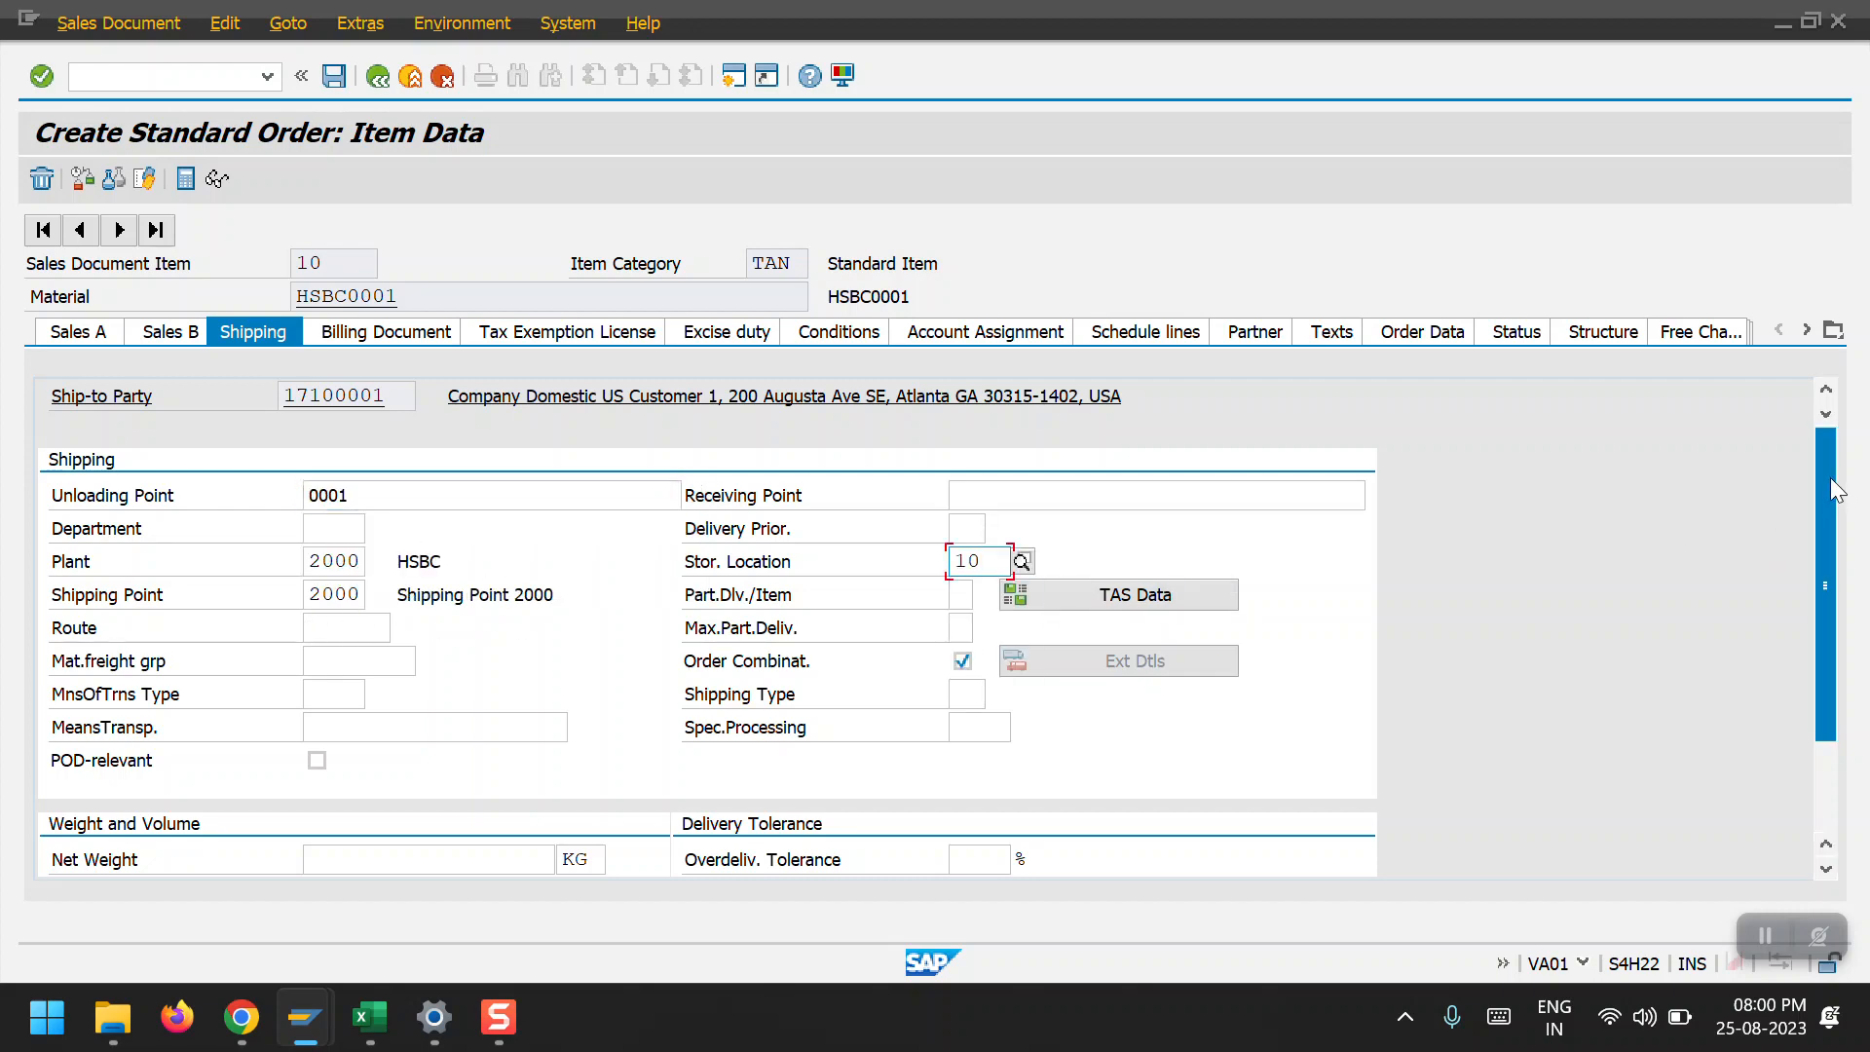
Set the item's net weight to 10 KG and gross weight to 1.000, and confirm the shipping data and its messages.
{"action": "scroll", "coordinate": [1825, 584], "scroll_direction": "down", "scroll_amount": 3}
{"action": "left_click", "coordinate": [416, 727]}
{"action": "left_click", "coordinate": [459, 764]}
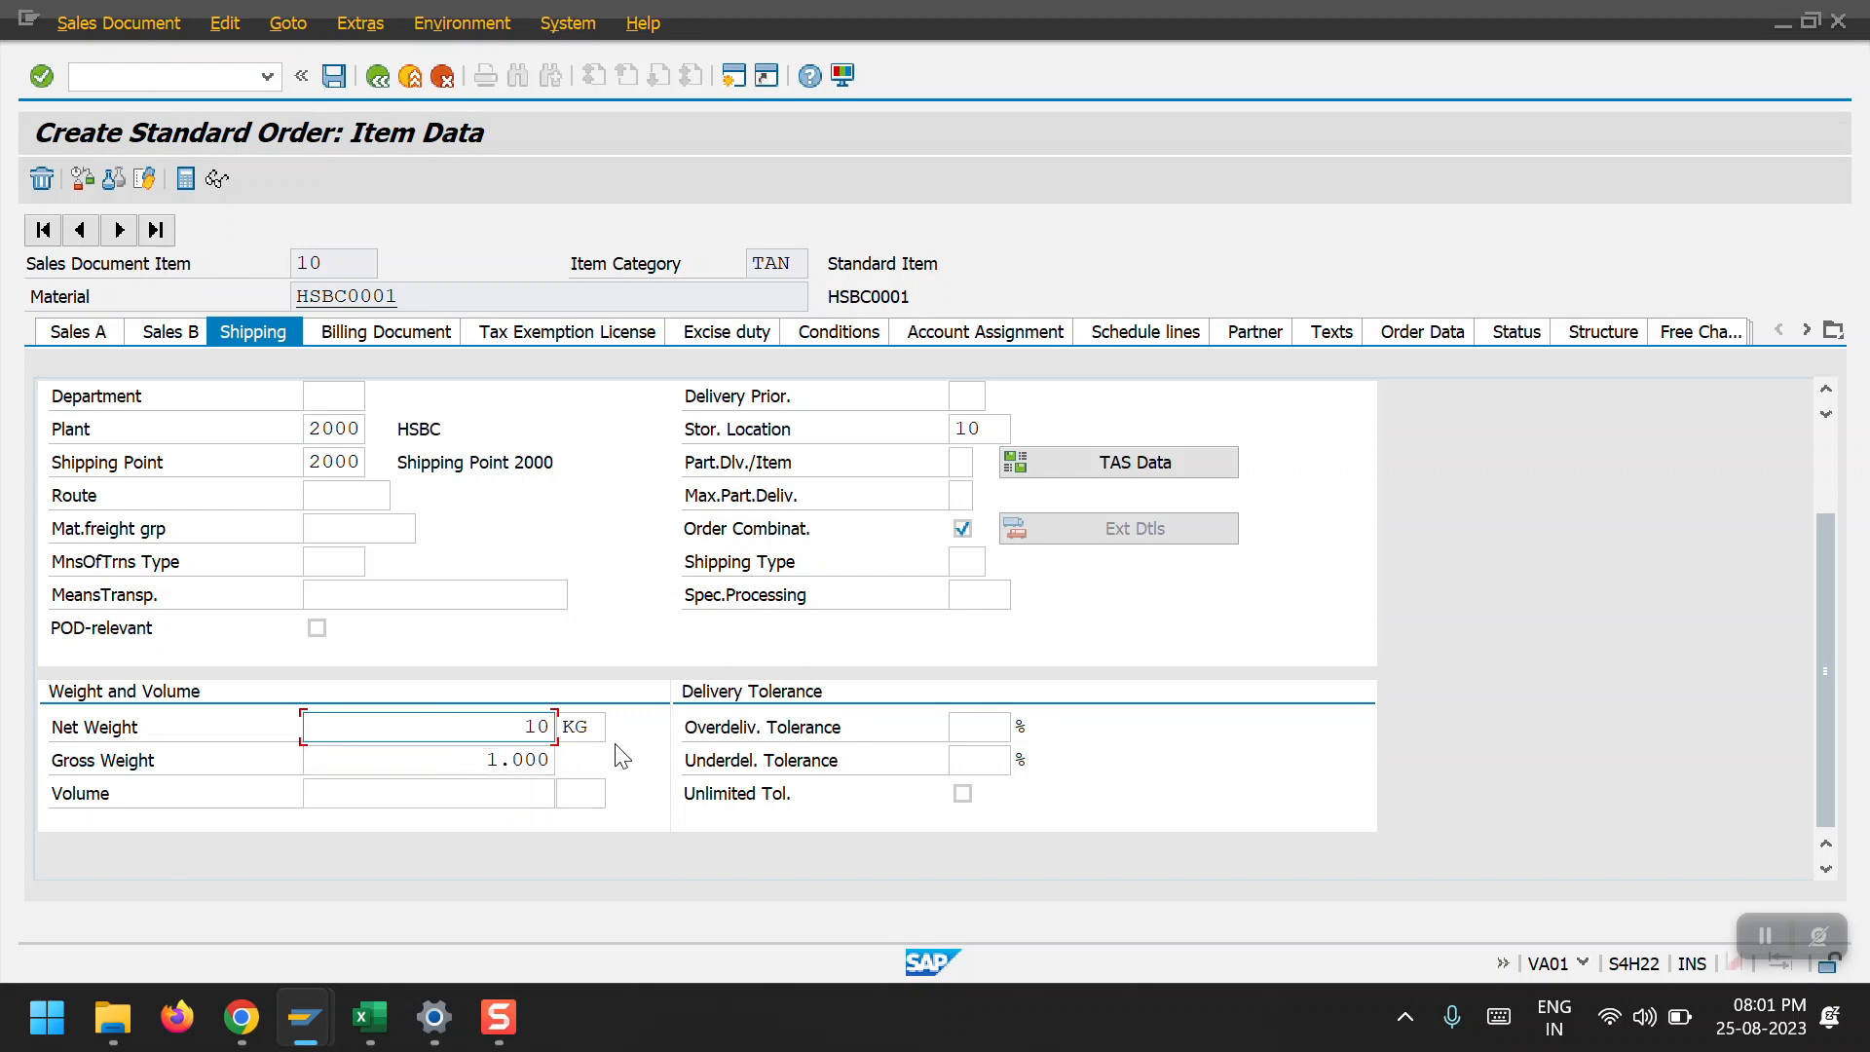
{"action": "key", "text": "Return"}
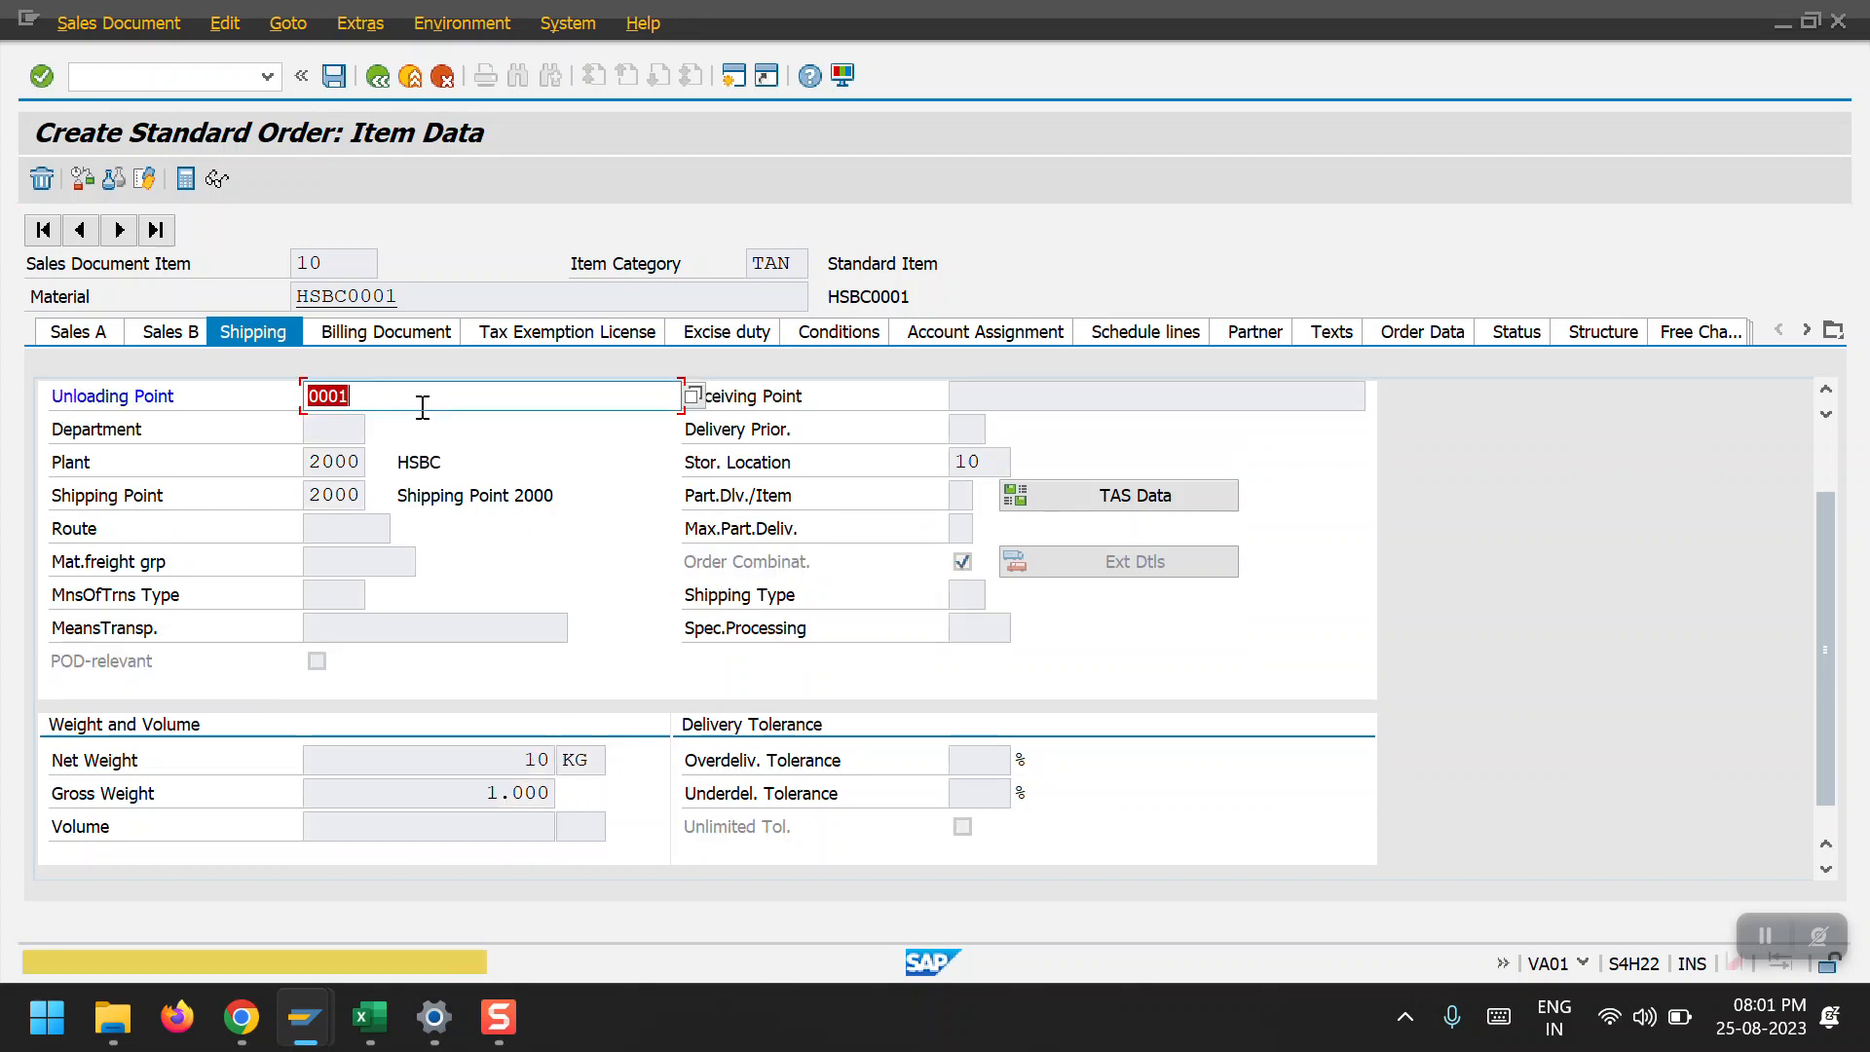
{"action": "key", "text": "Return"}
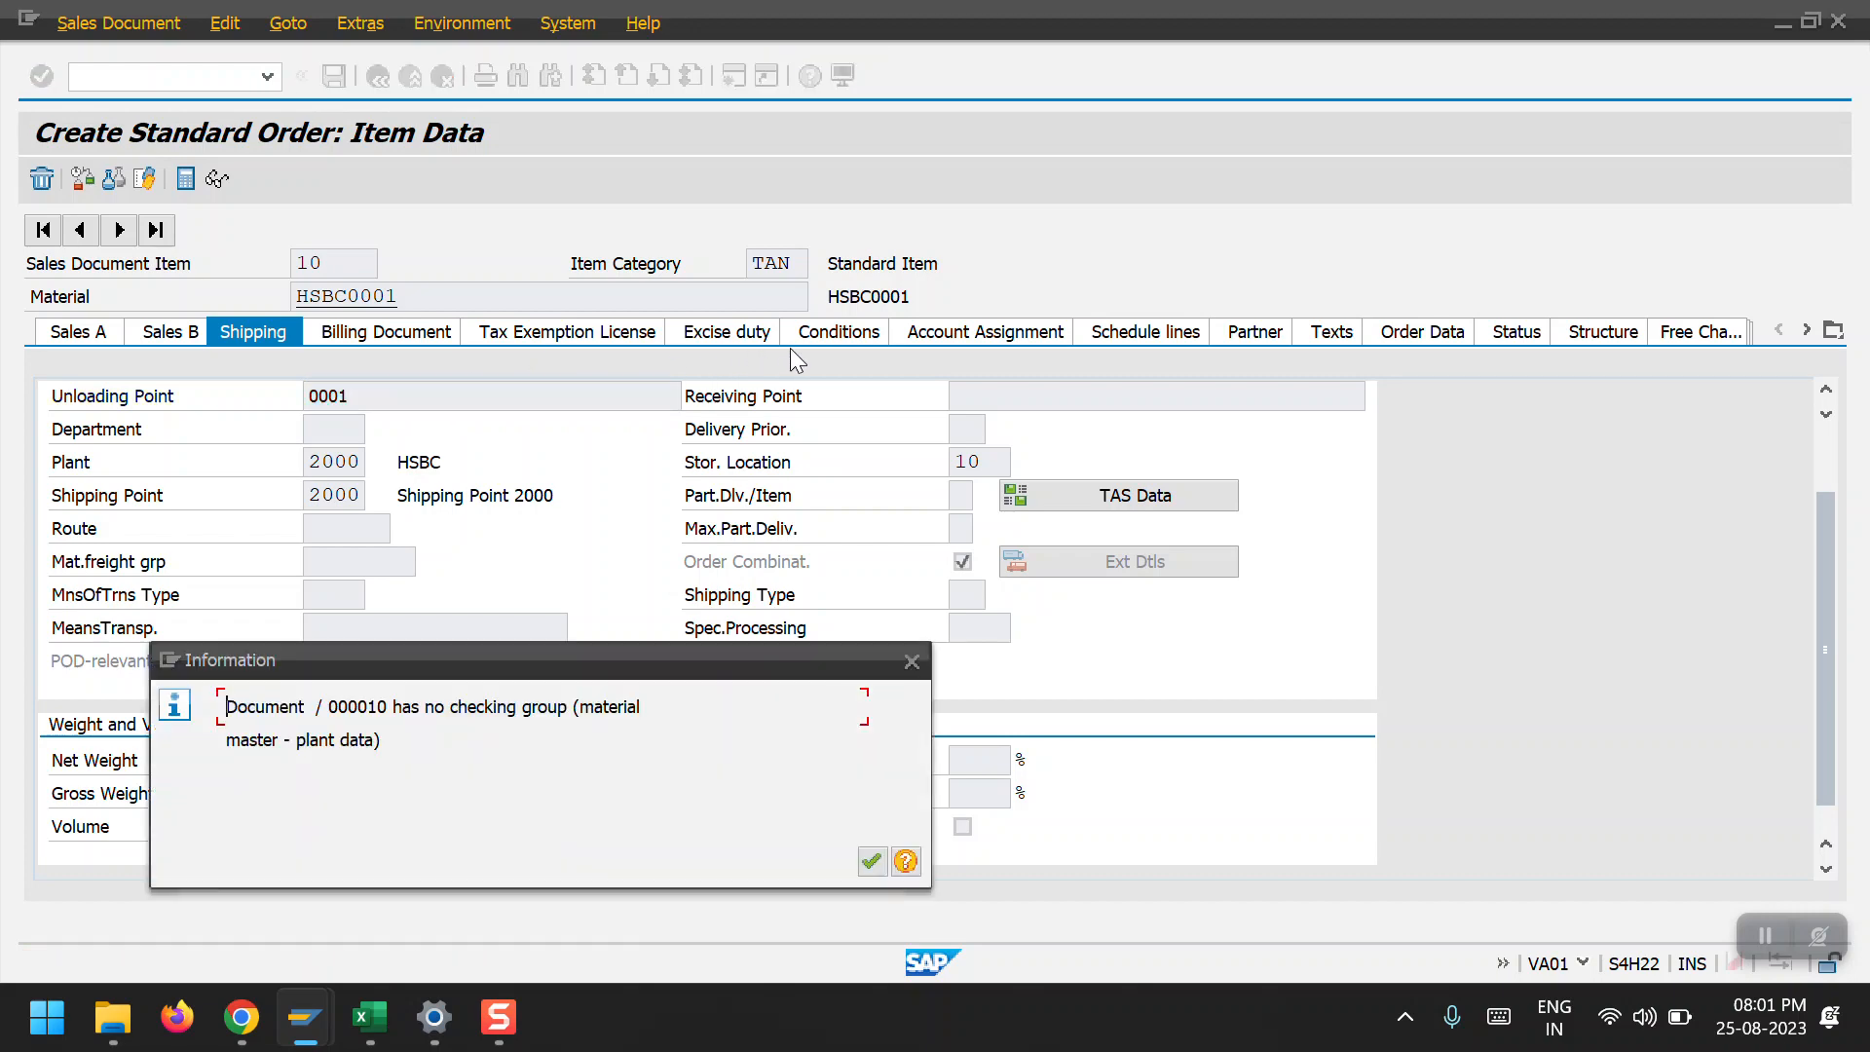
{"action": "key", "text": "Return"}
In the HSBC0001 item's conditions, set the first PR00 price amount to 100 INR and confirm it.
{"action": "left_click", "coordinate": [832, 333]}
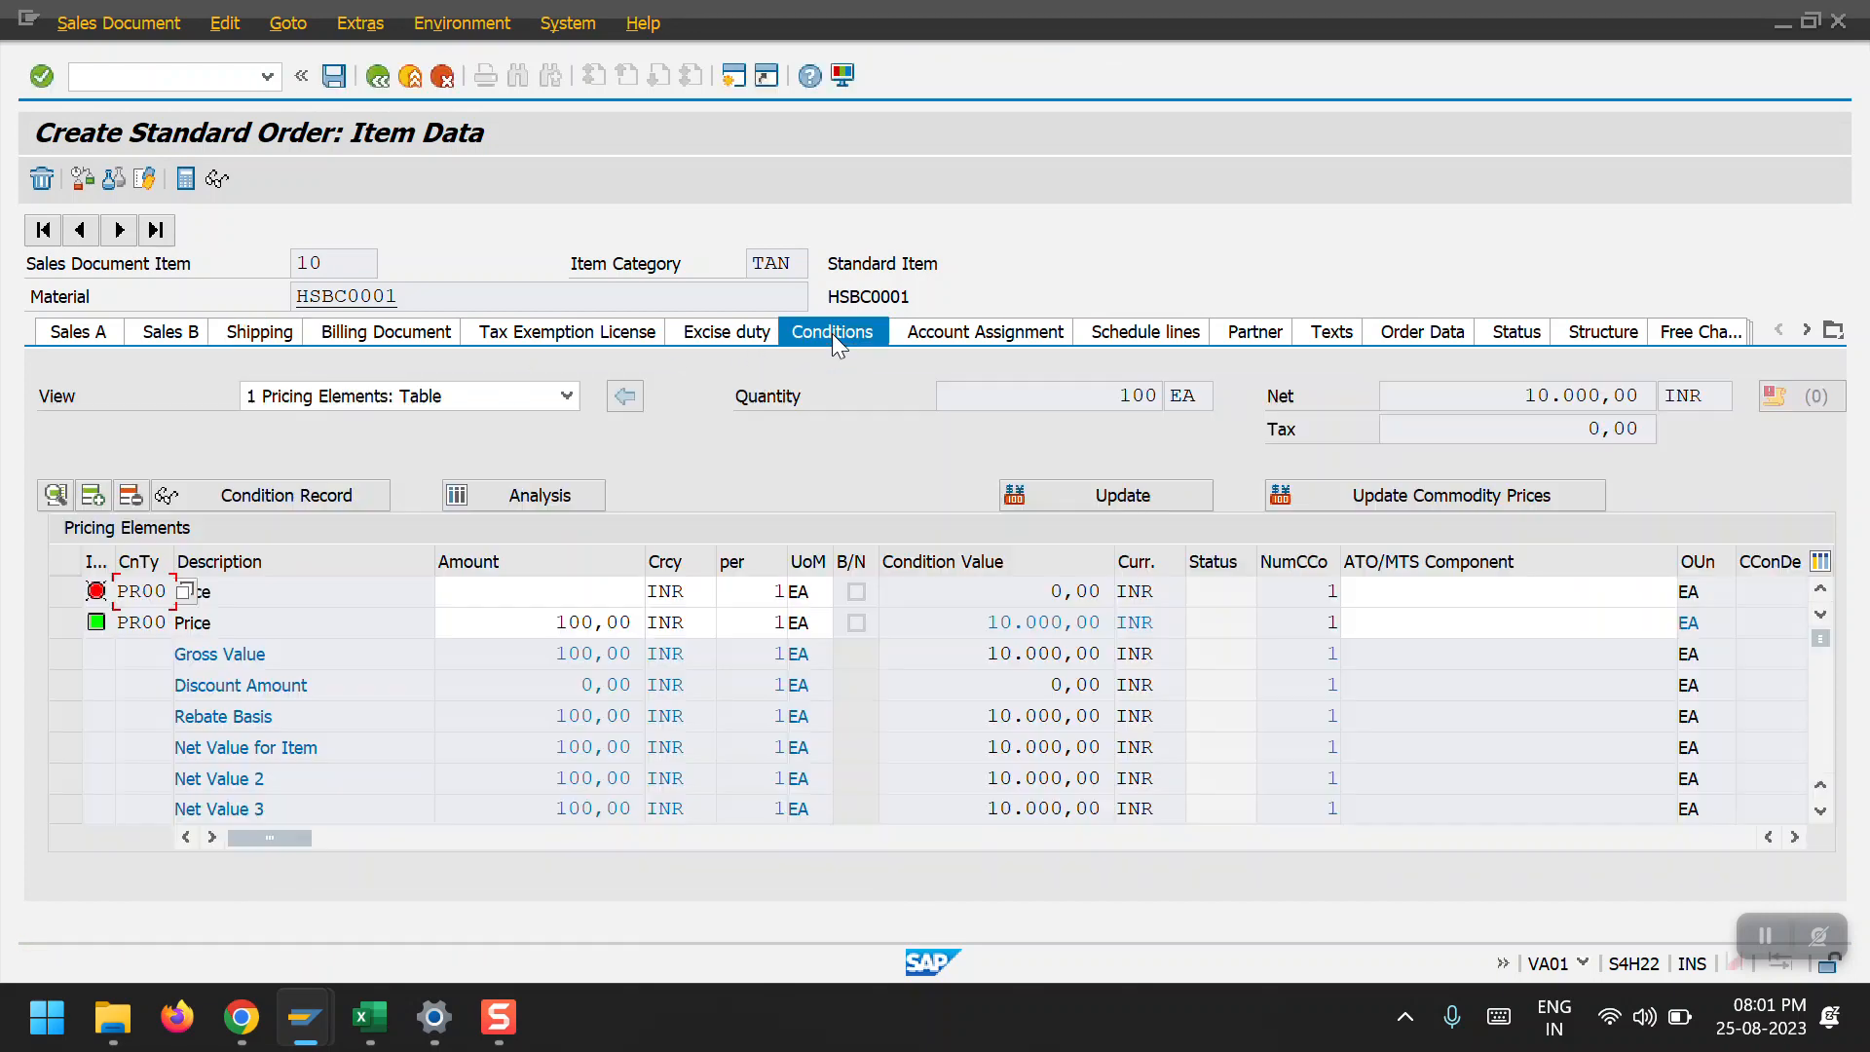
{"action": "left_click", "coordinate": [535, 592]}
{"action": "left_click", "coordinate": [547, 614]}
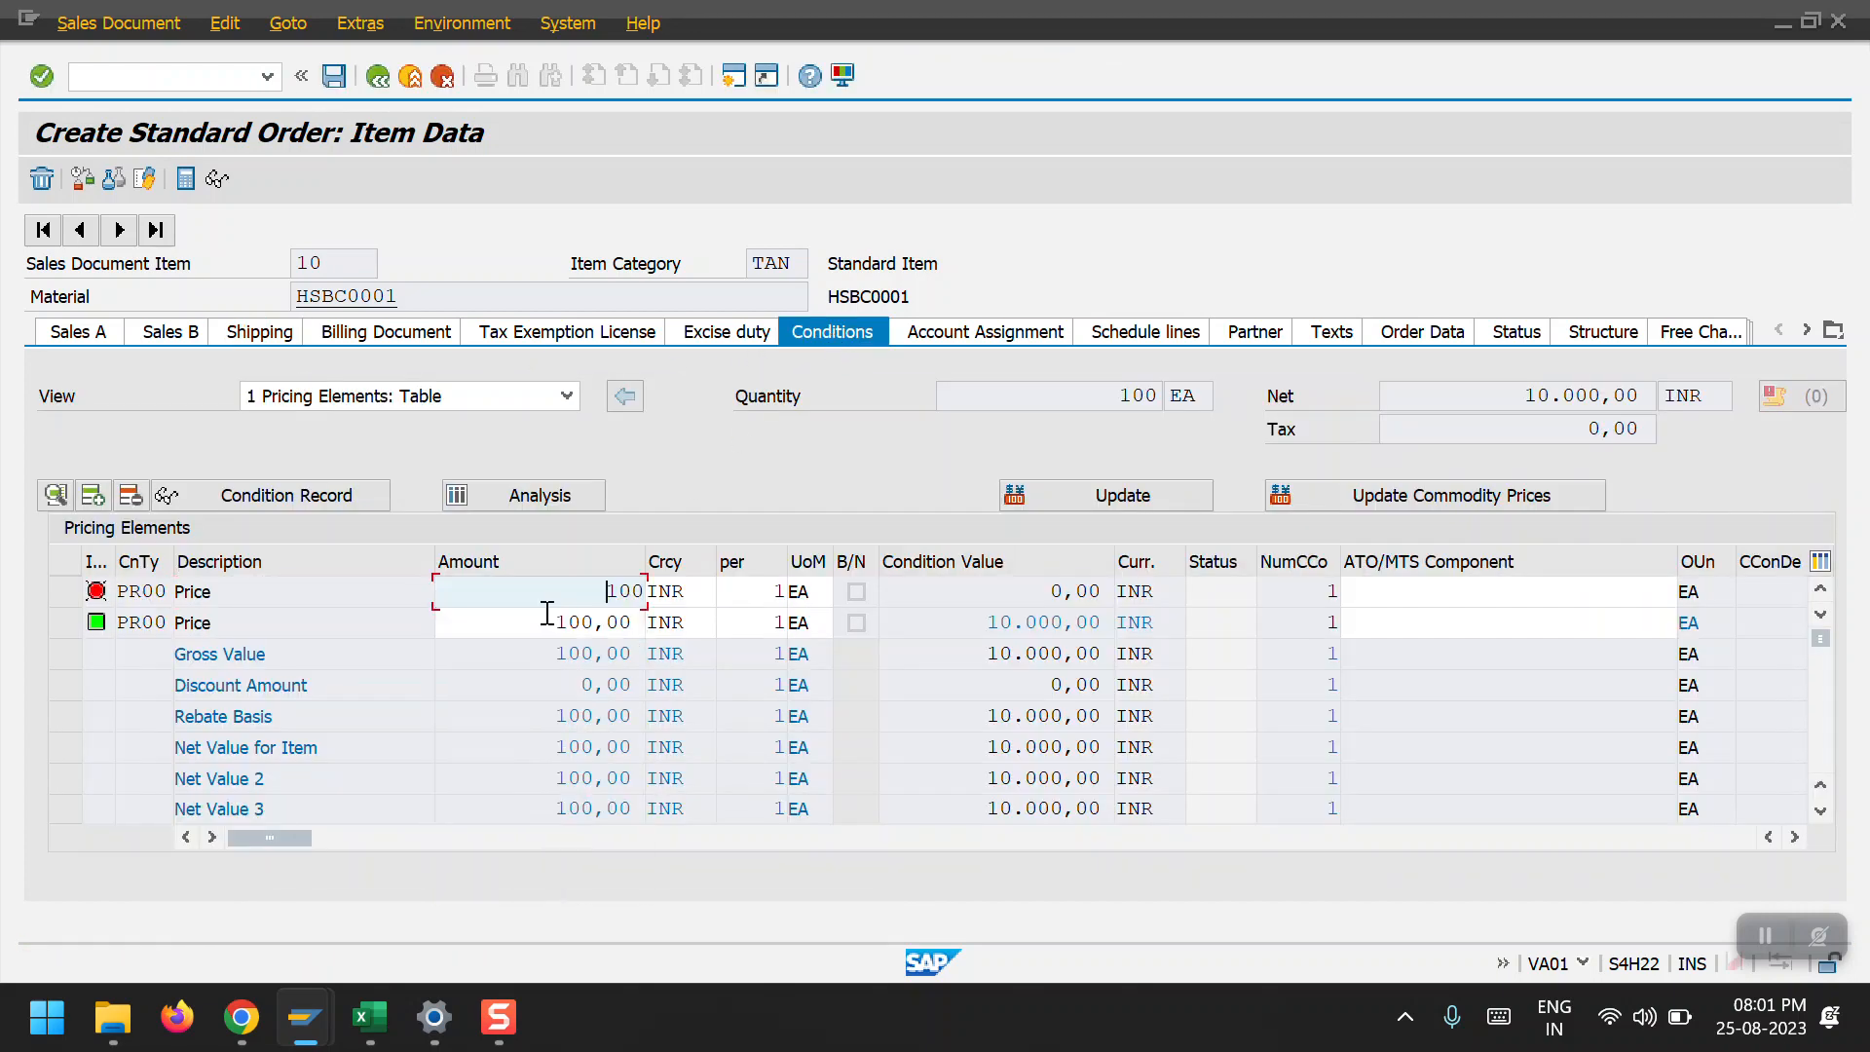
{"action": "key", "text": "Return"}
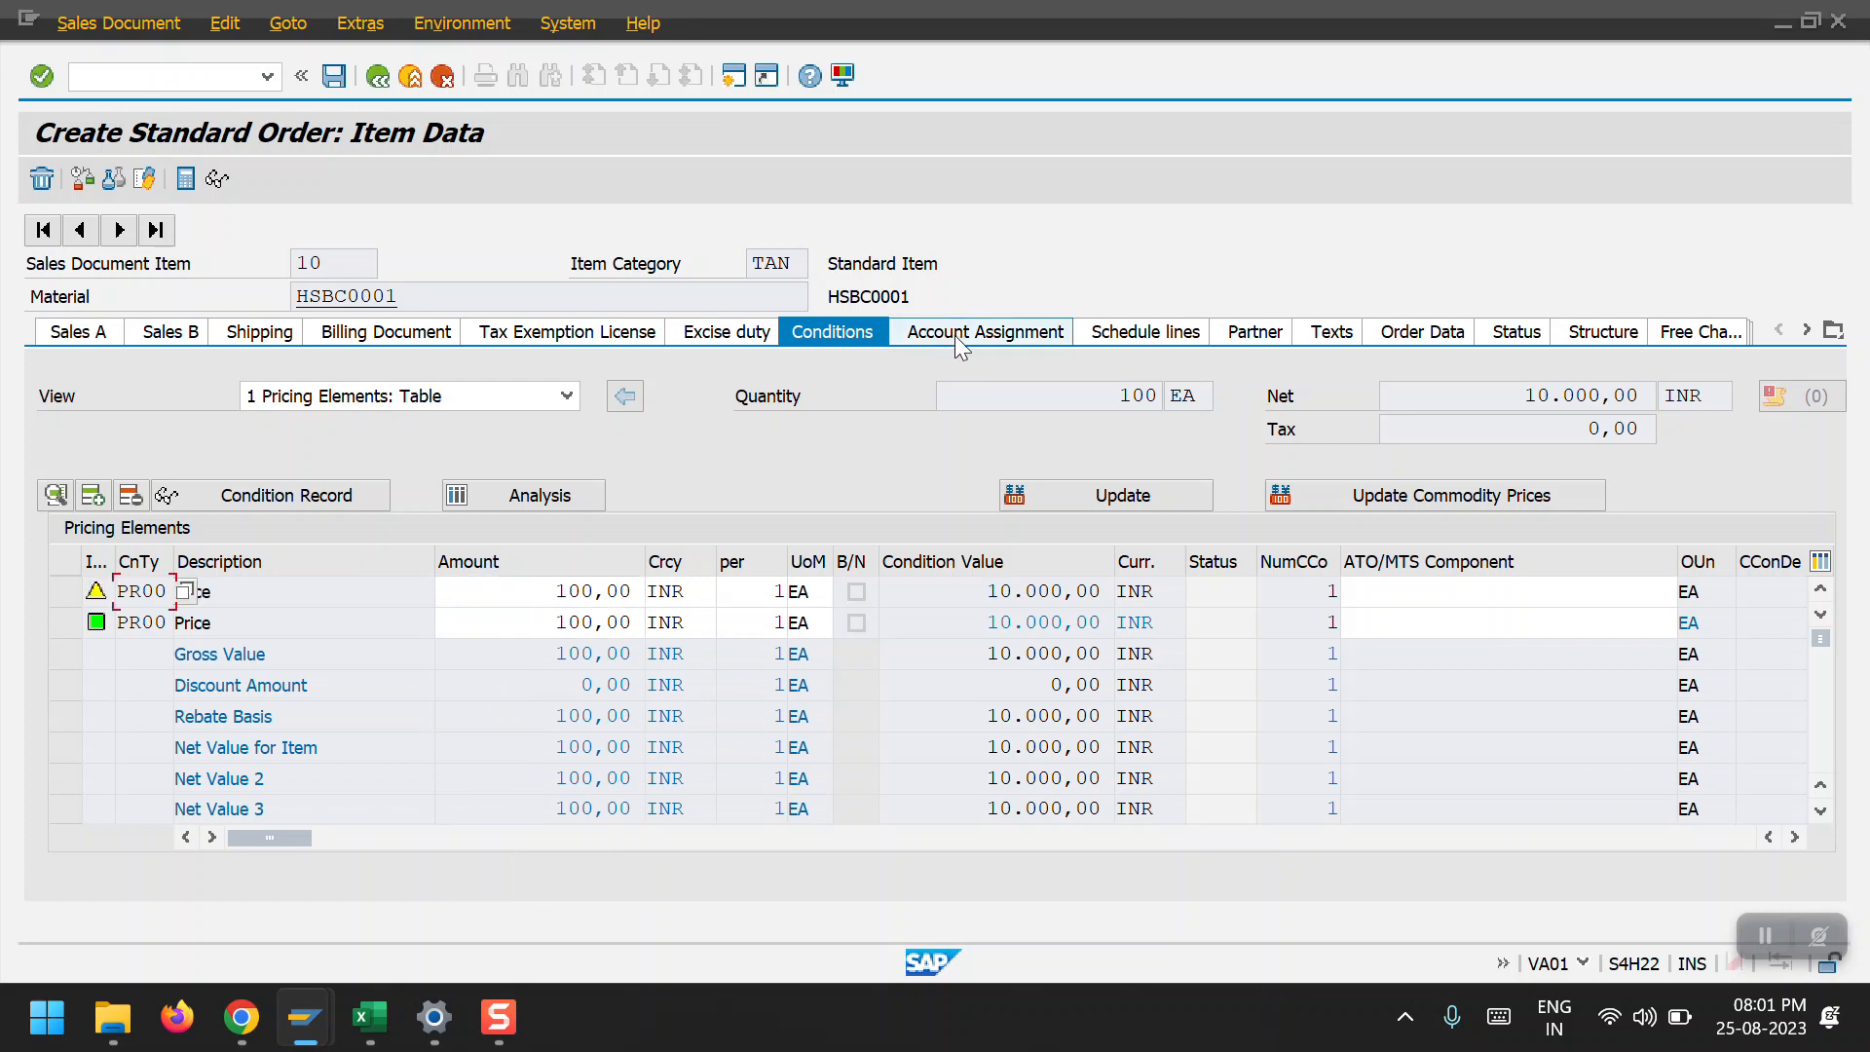
Set the confirmed quantity of the item's first schedule line to 100.
{"action": "left_click", "coordinate": [1083, 330]}
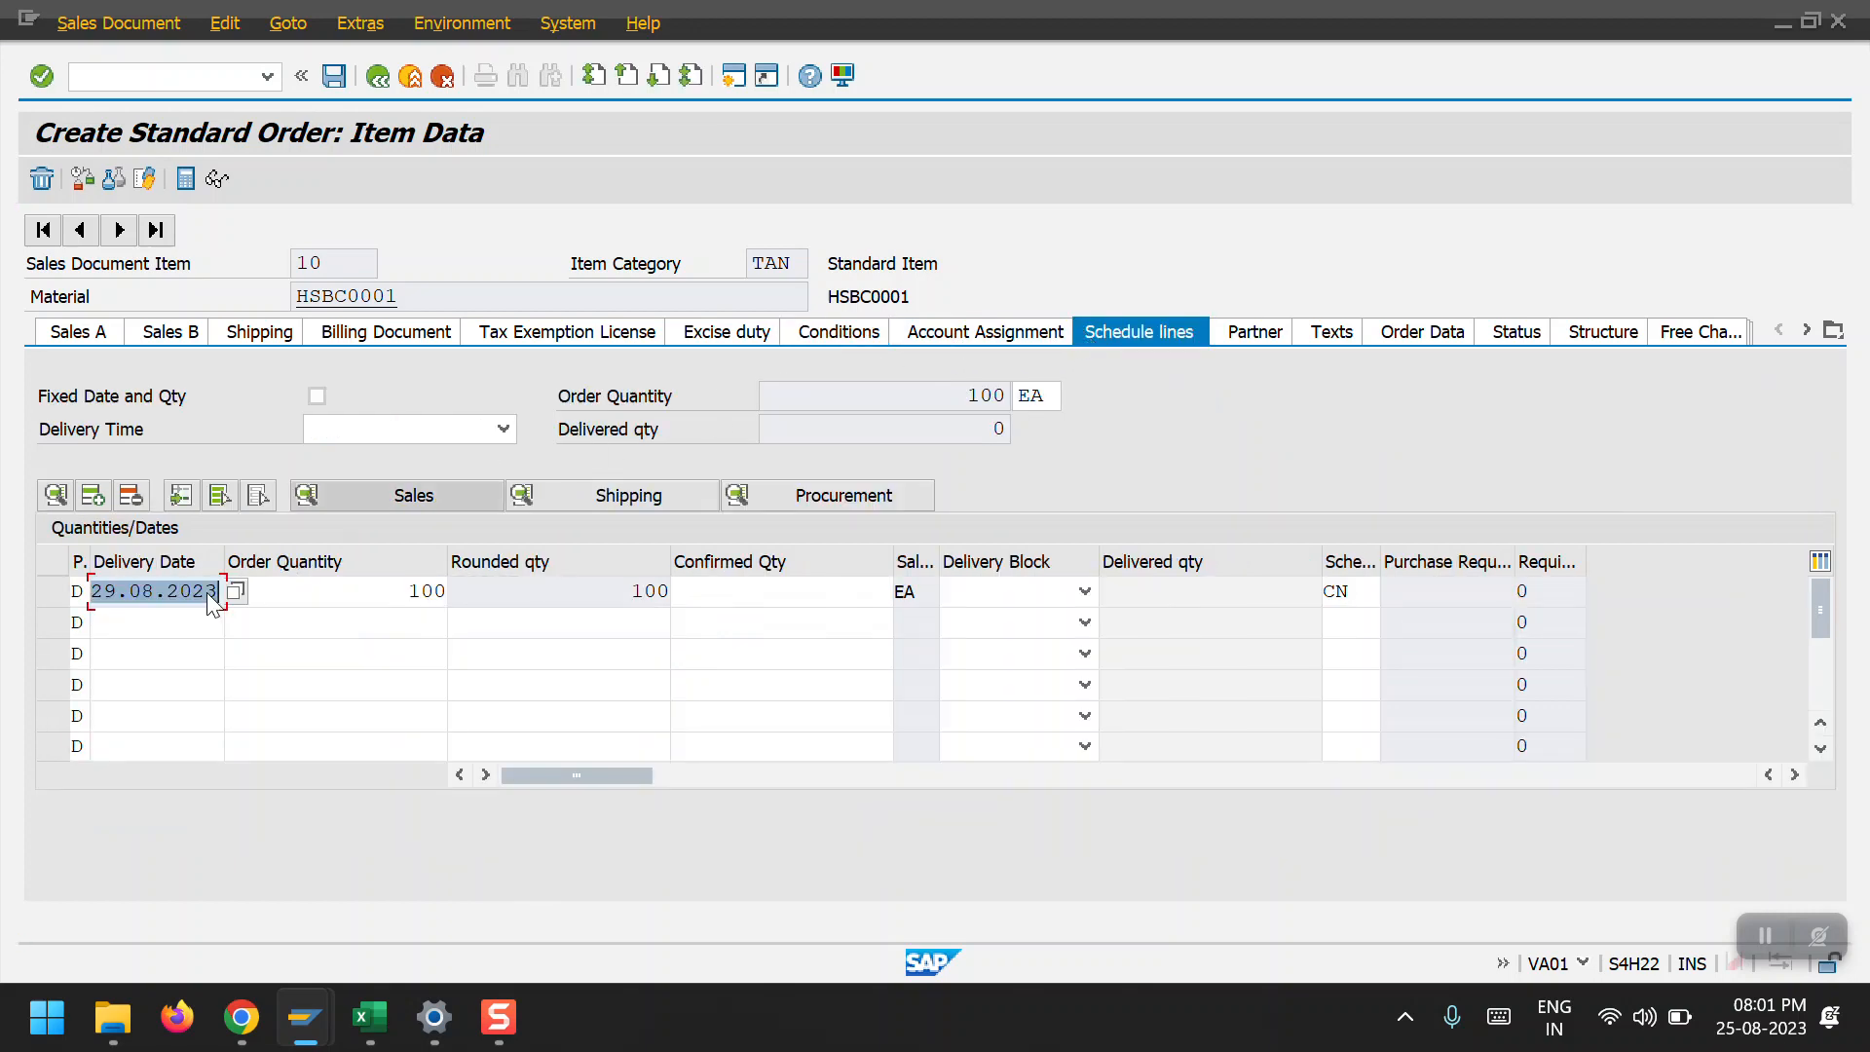
{"action": "left_click", "coordinate": [768, 589]}
{"action": "type", "text": "100"}
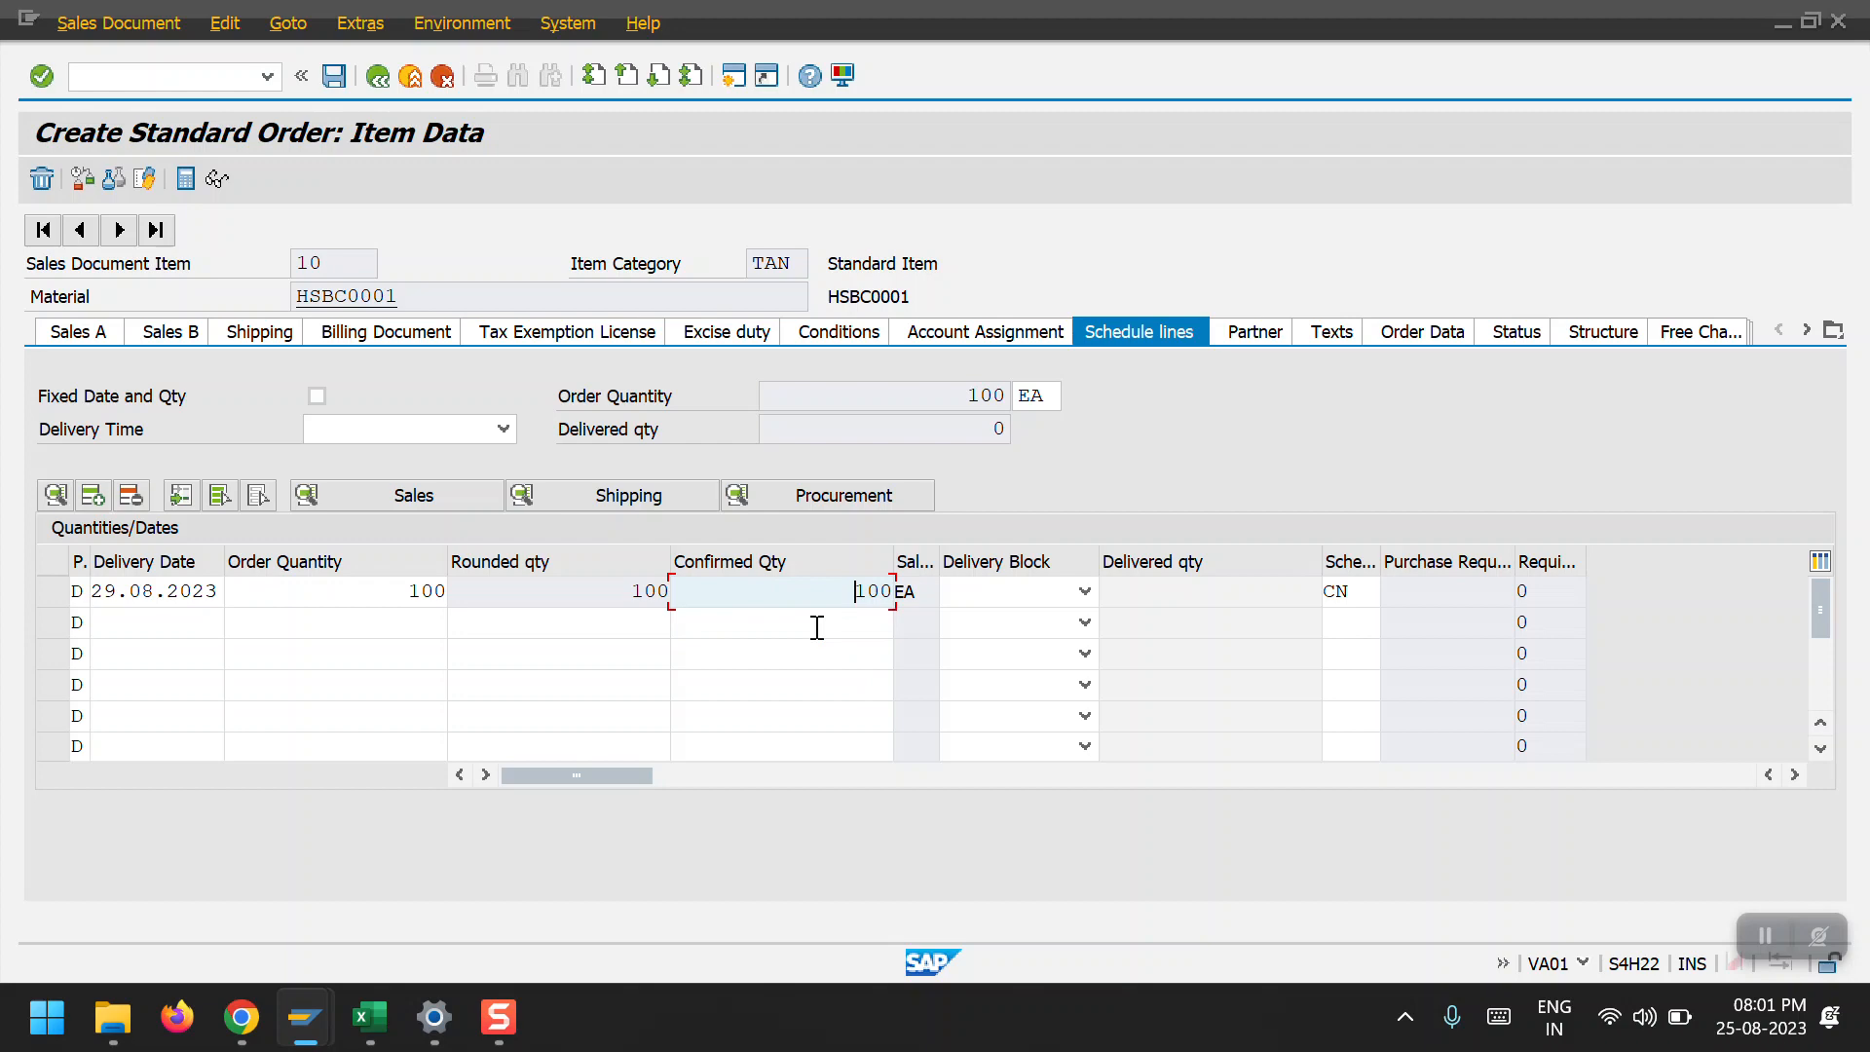
{"action": "key", "text": "Return"}
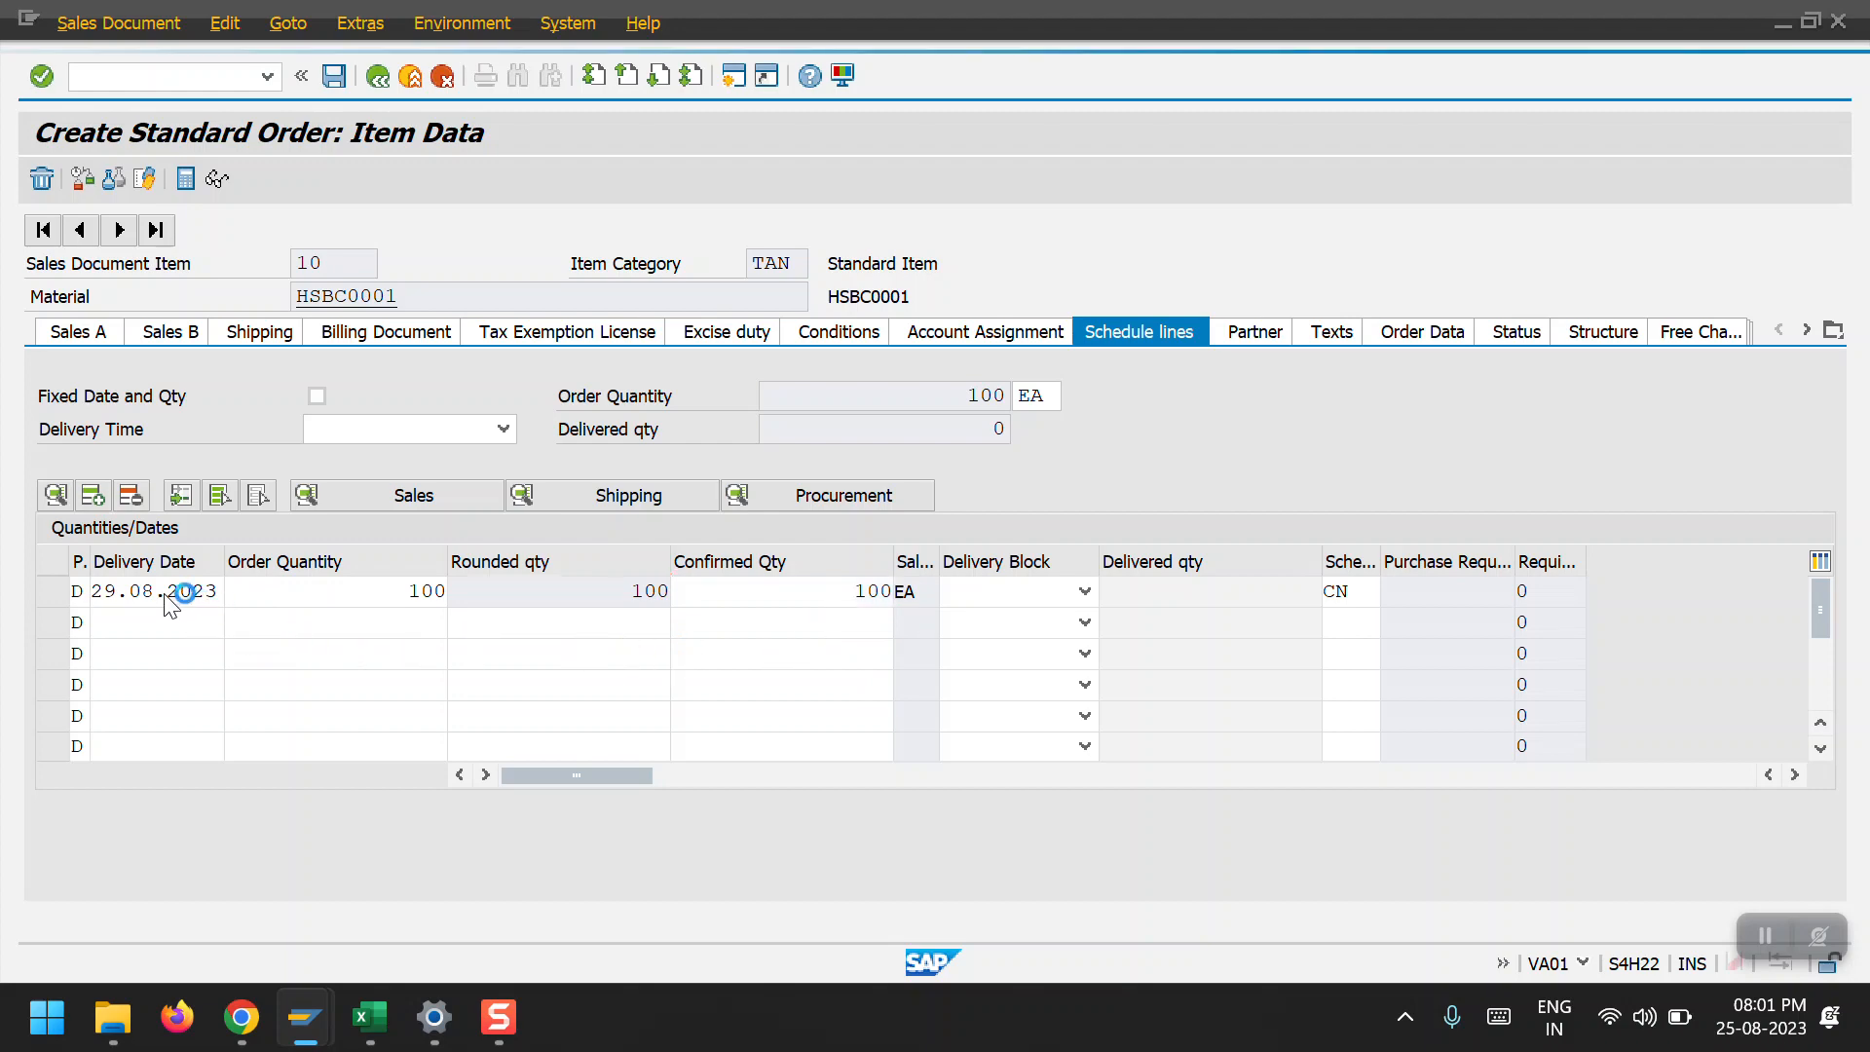
Open the schedule line's details, set its delivery date to 25.08.2023, copy that date and acknowledge the message.
{"action": "key", "text": "Return"}
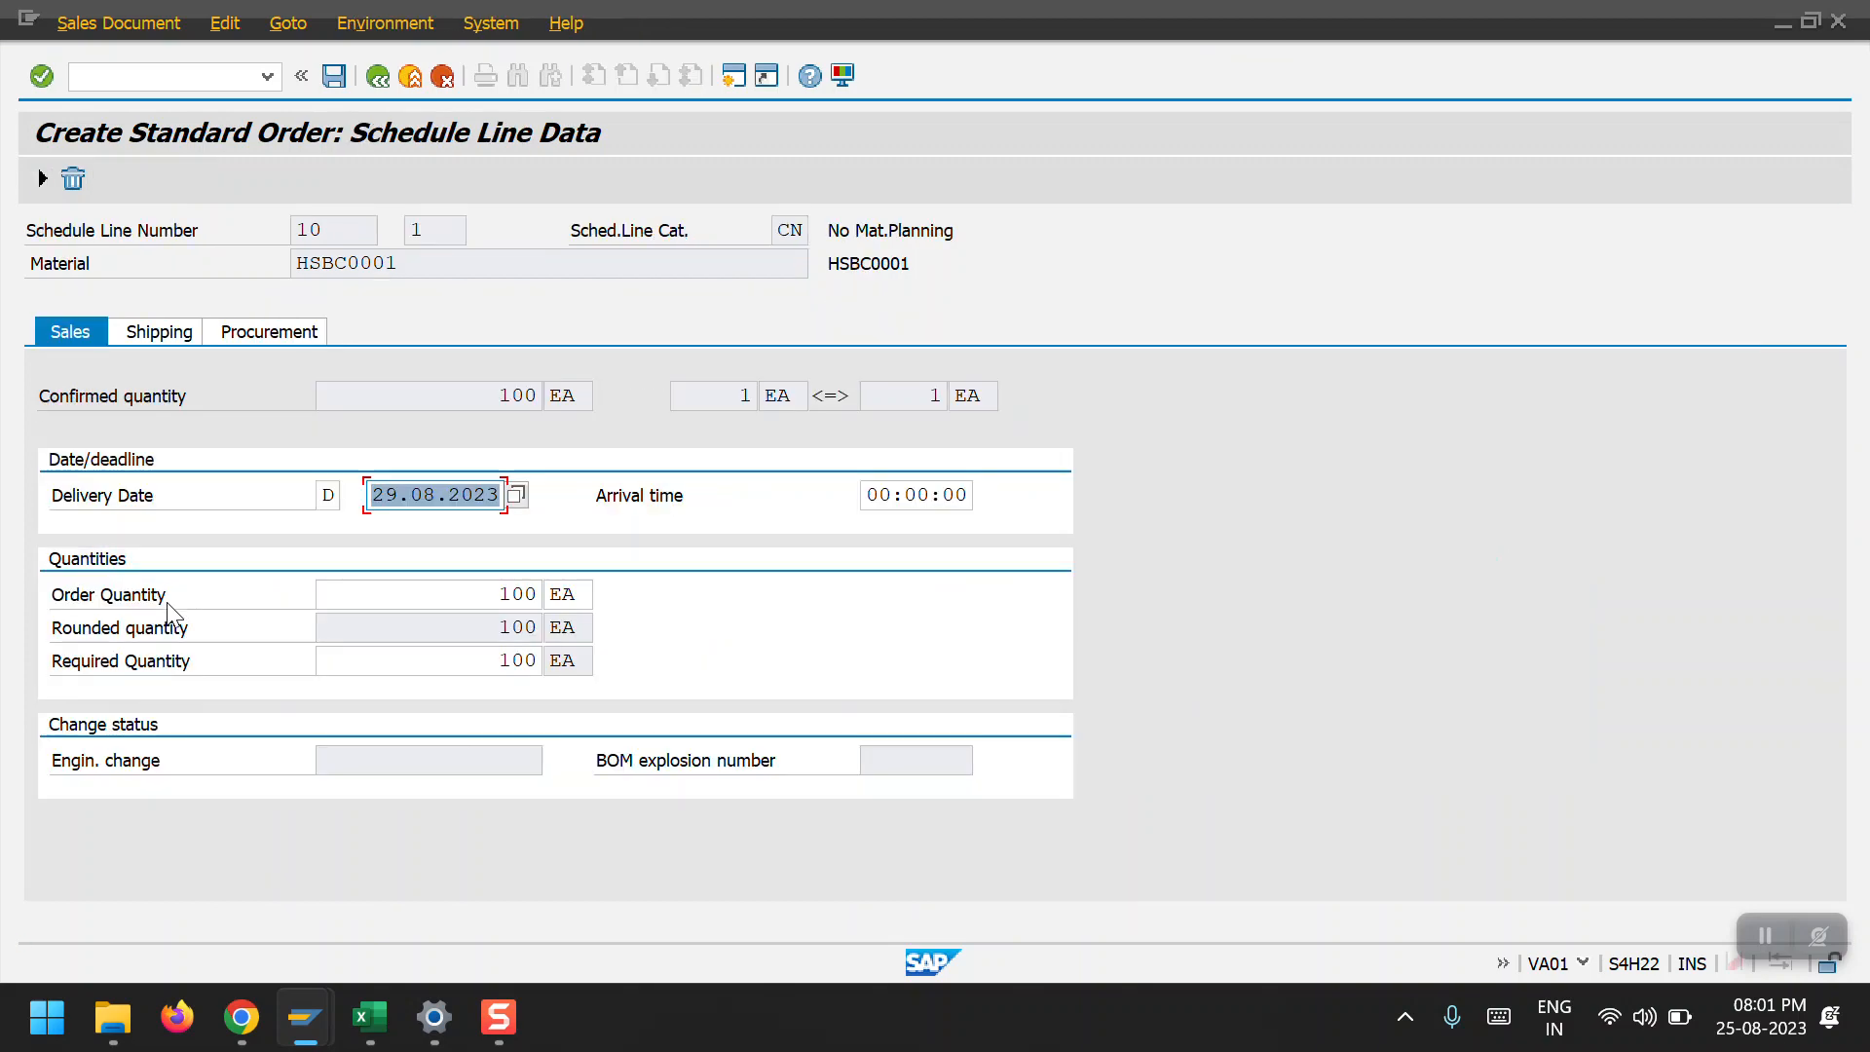
{"action": "left_click", "coordinate": [160, 336]}
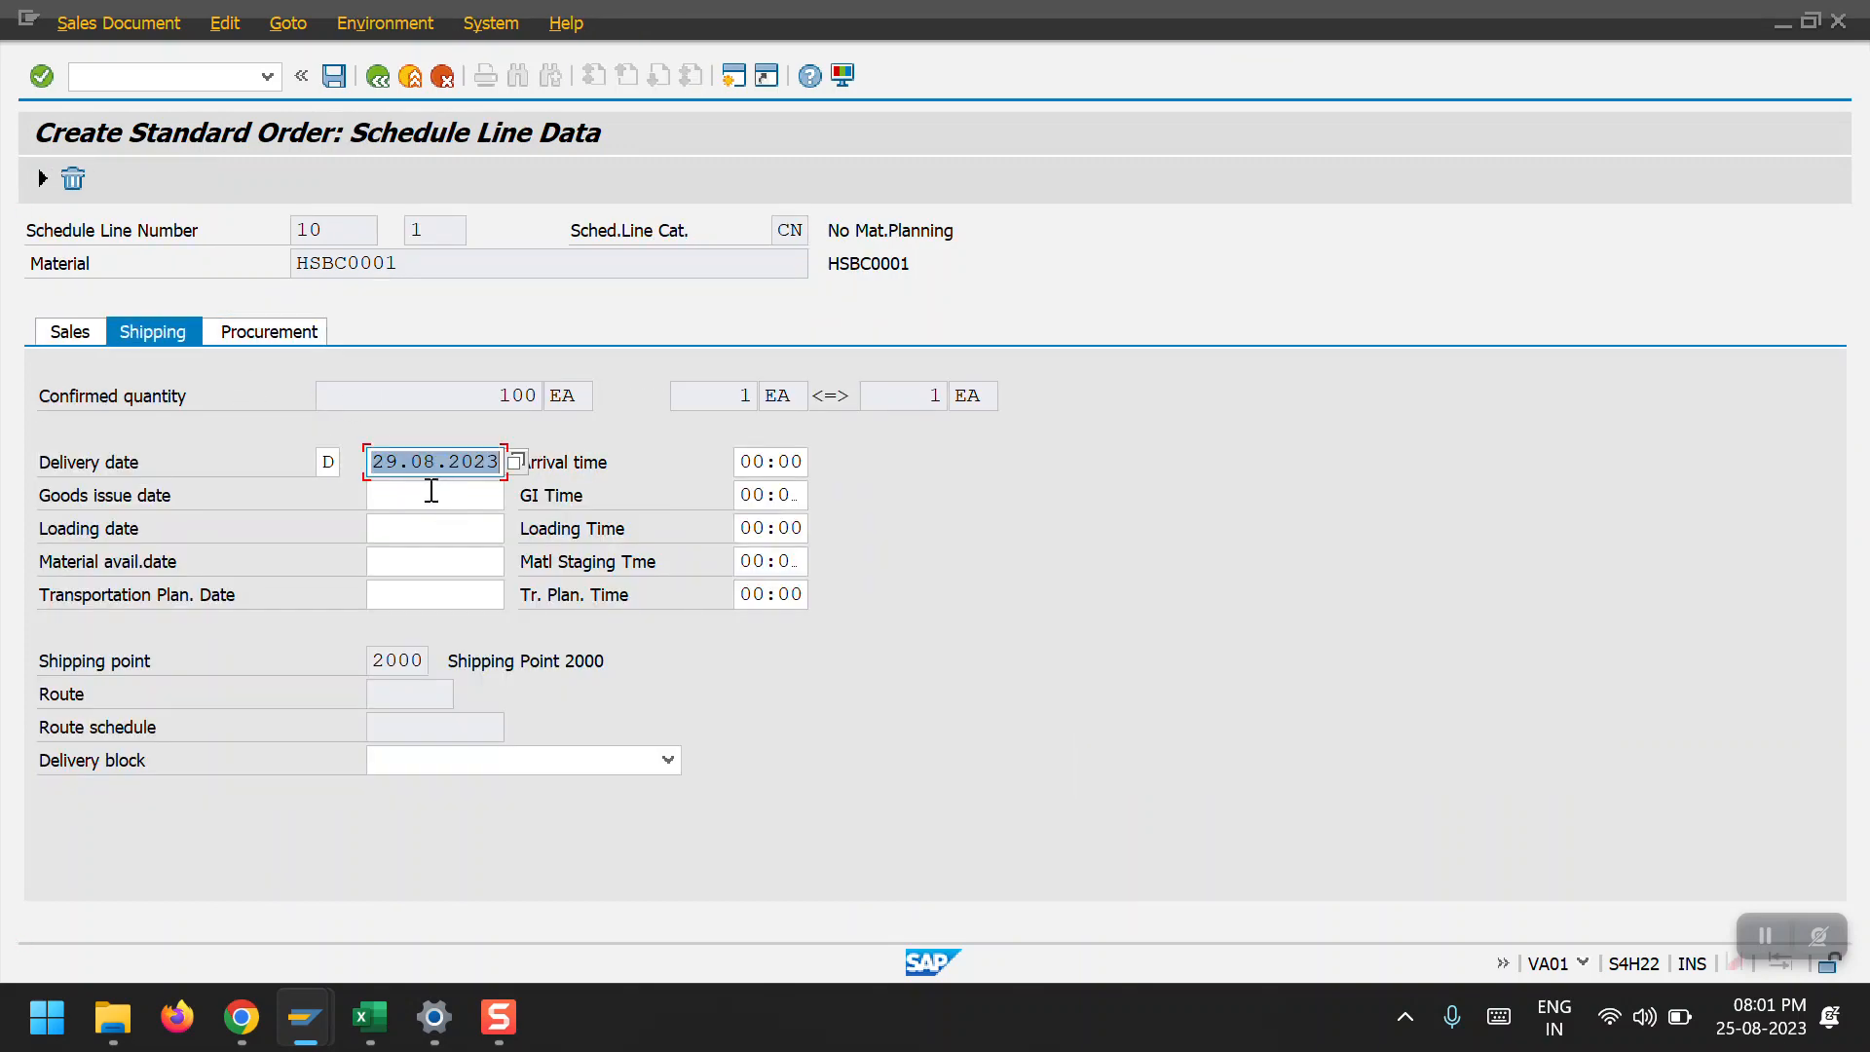
{"action": "left_click", "coordinate": [61, 330]}
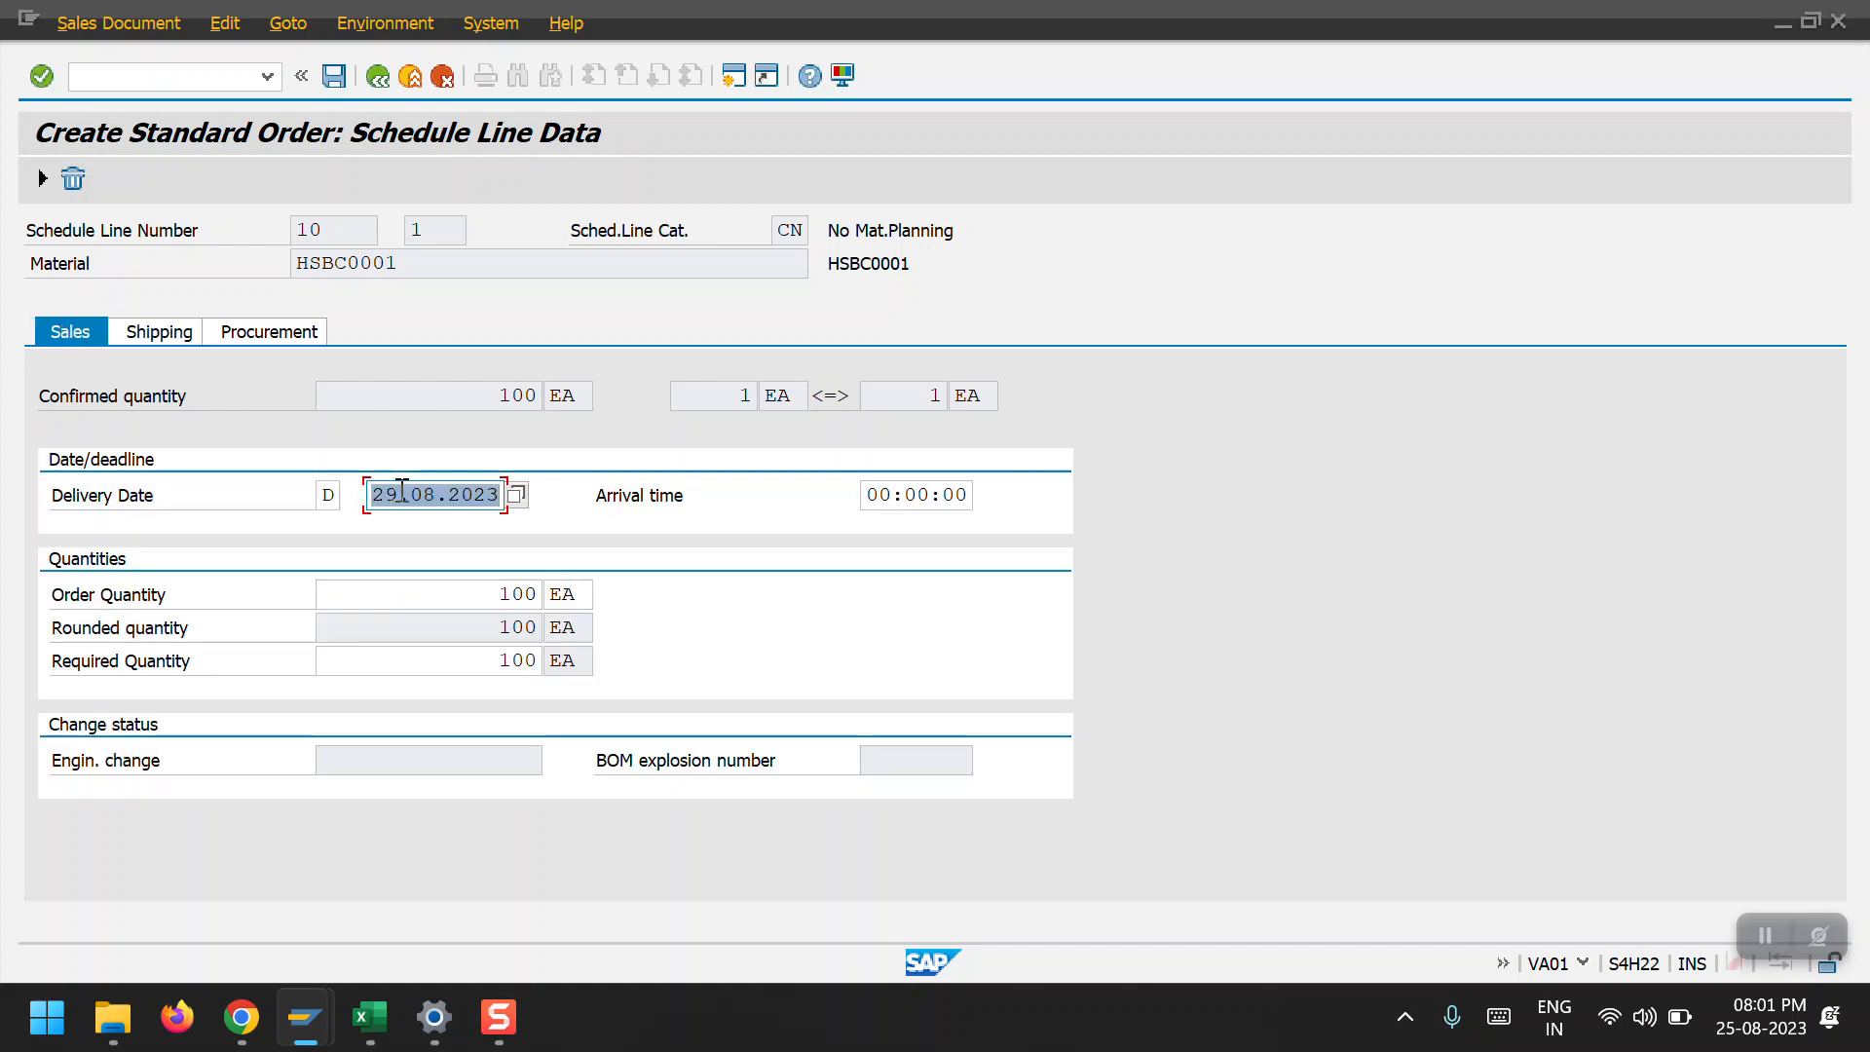
{"action": "type", "text": "25"}
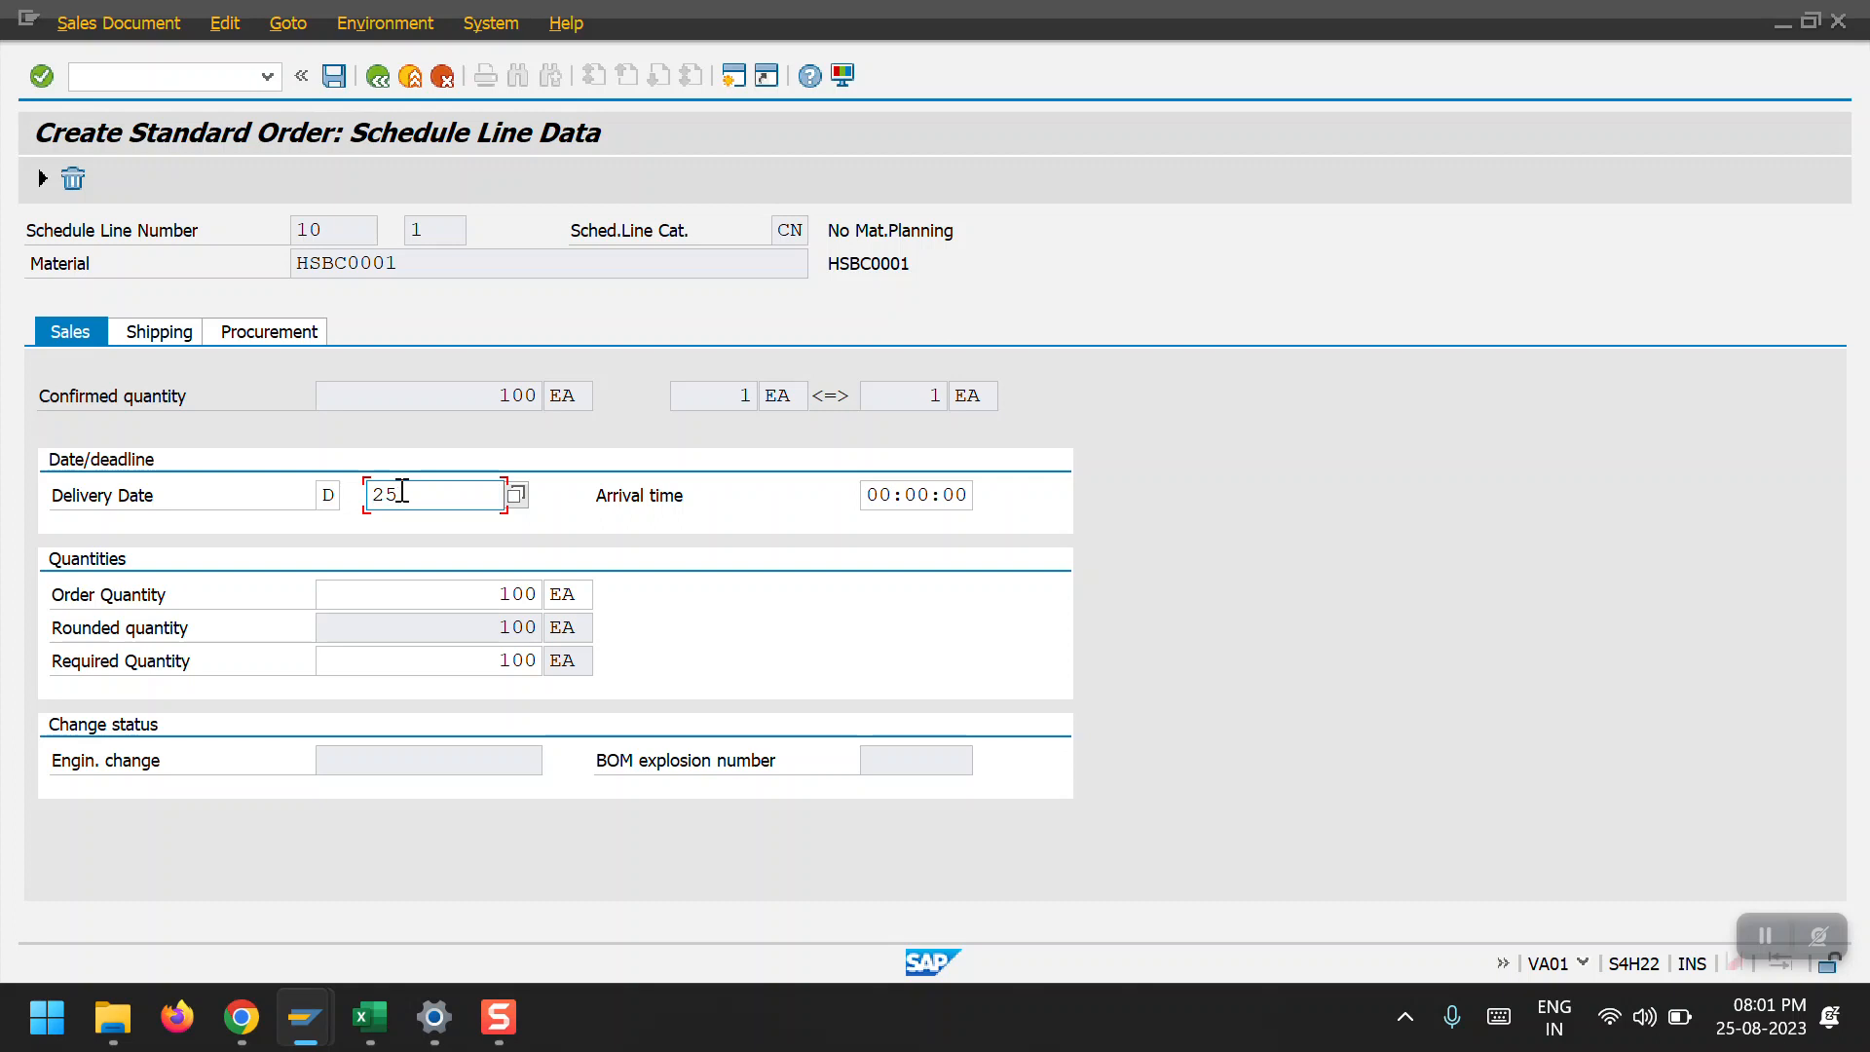
{"action": "type", "text": ".08.202"}
{"action": "double_click", "coordinate": [401, 492]}
{"action": "key", "text": "ctrl+c"}
{"action": "left_click", "coordinate": [176, 334]}
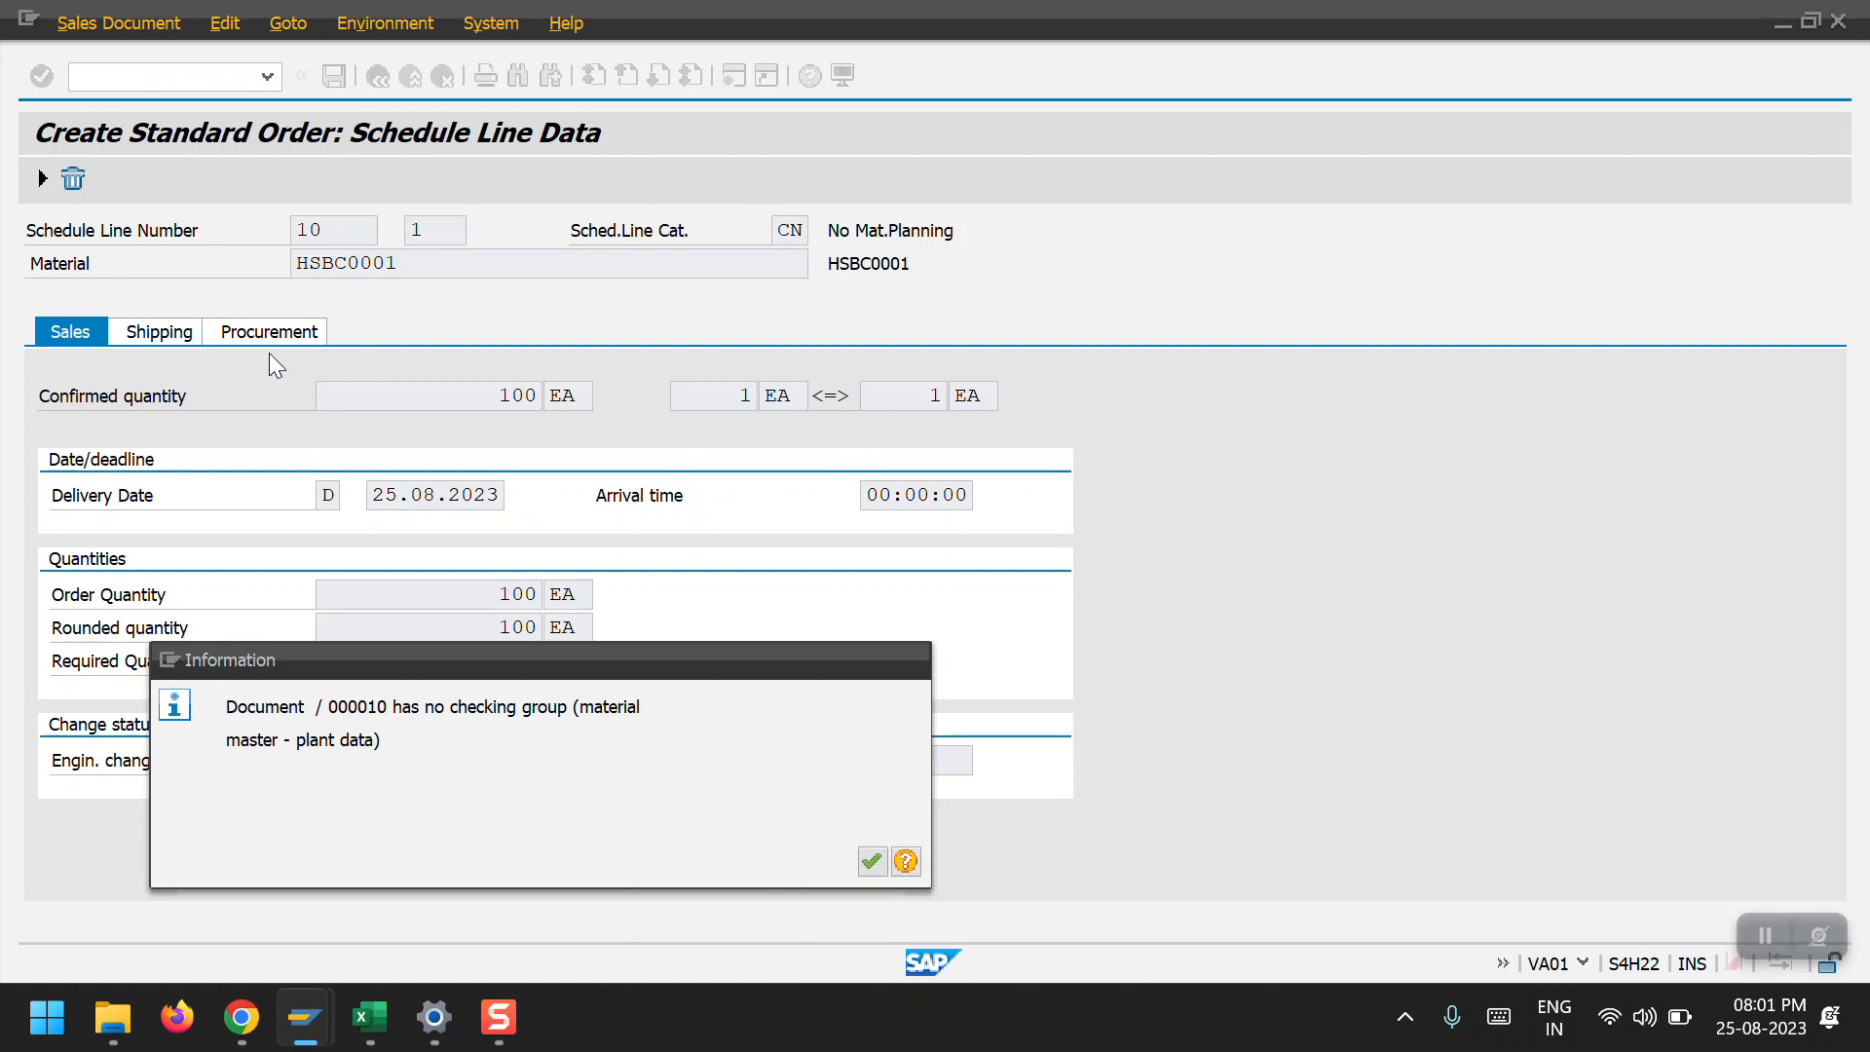
{"action": "key", "text": "Return"}
Paste 25.08.2023 as the schedule line's goods issue, loading, material availability and transportation planning dates, and confirm.
{"action": "left_click", "coordinate": [405, 497]}
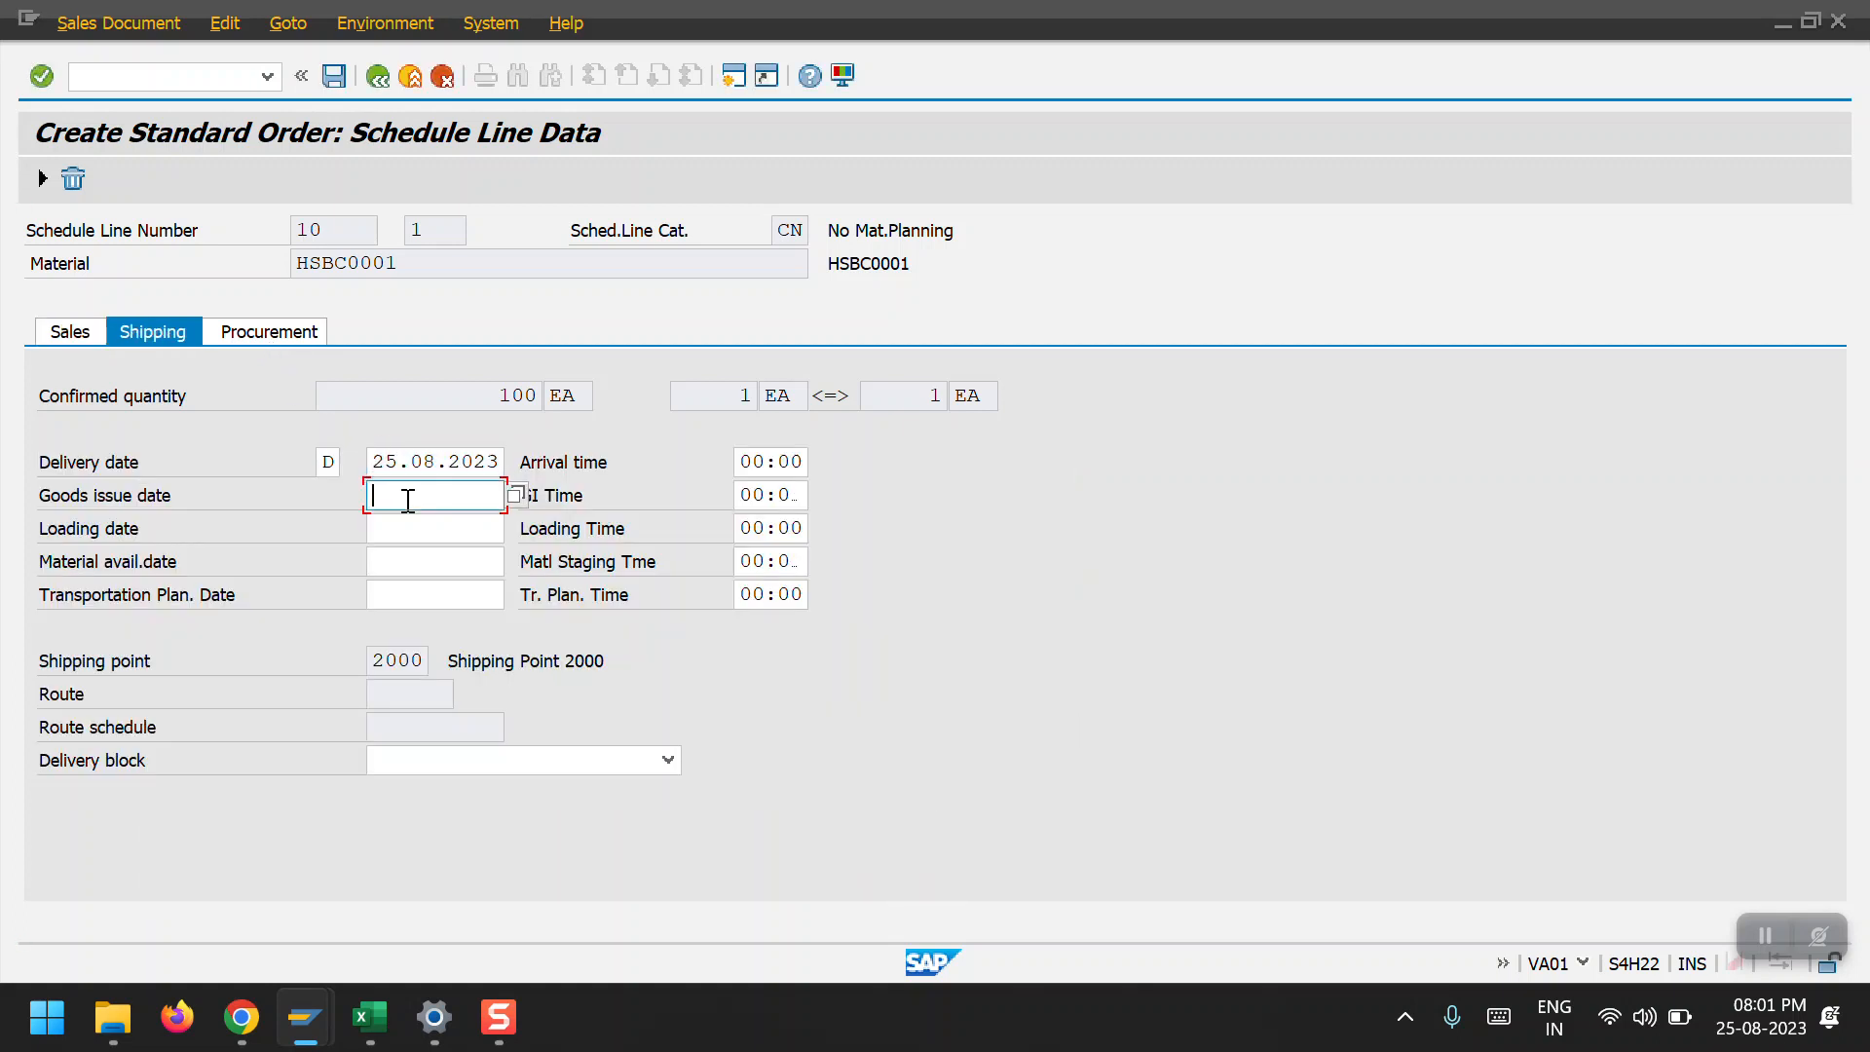
{"action": "key", "text": "ctrl+v"}
{"action": "left_click", "coordinate": [417, 526]}
{"action": "key", "text": "ctrl+v"}
{"action": "left_click", "coordinate": [428, 559]}
{"action": "key", "text": "ctrl+v"}
{"action": "left_click", "coordinate": [447, 594]}
{"action": "key", "text": "ctrl+v"}
{"action": "key", "text": "Return"}
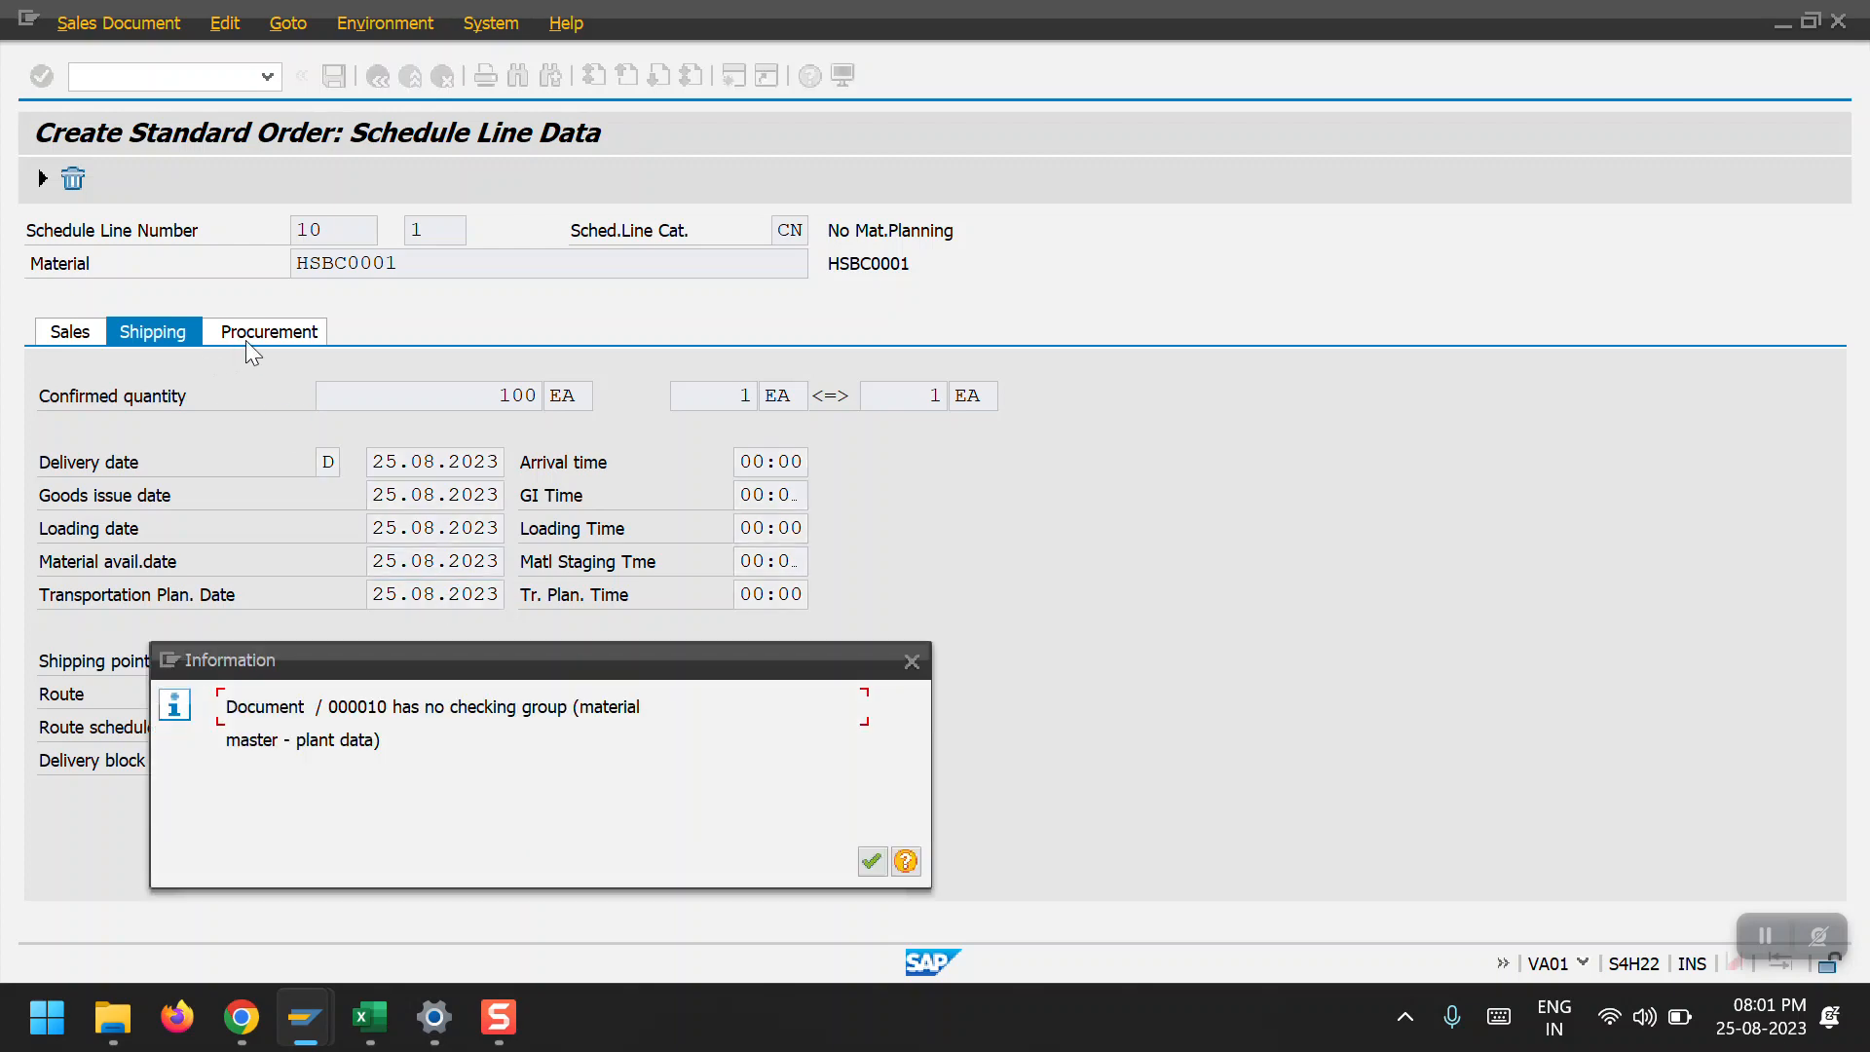
{"action": "key", "text": "Return"}
Return to the order overview and try to save the standard order.
{"action": "left_click", "coordinate": [367, 80]}
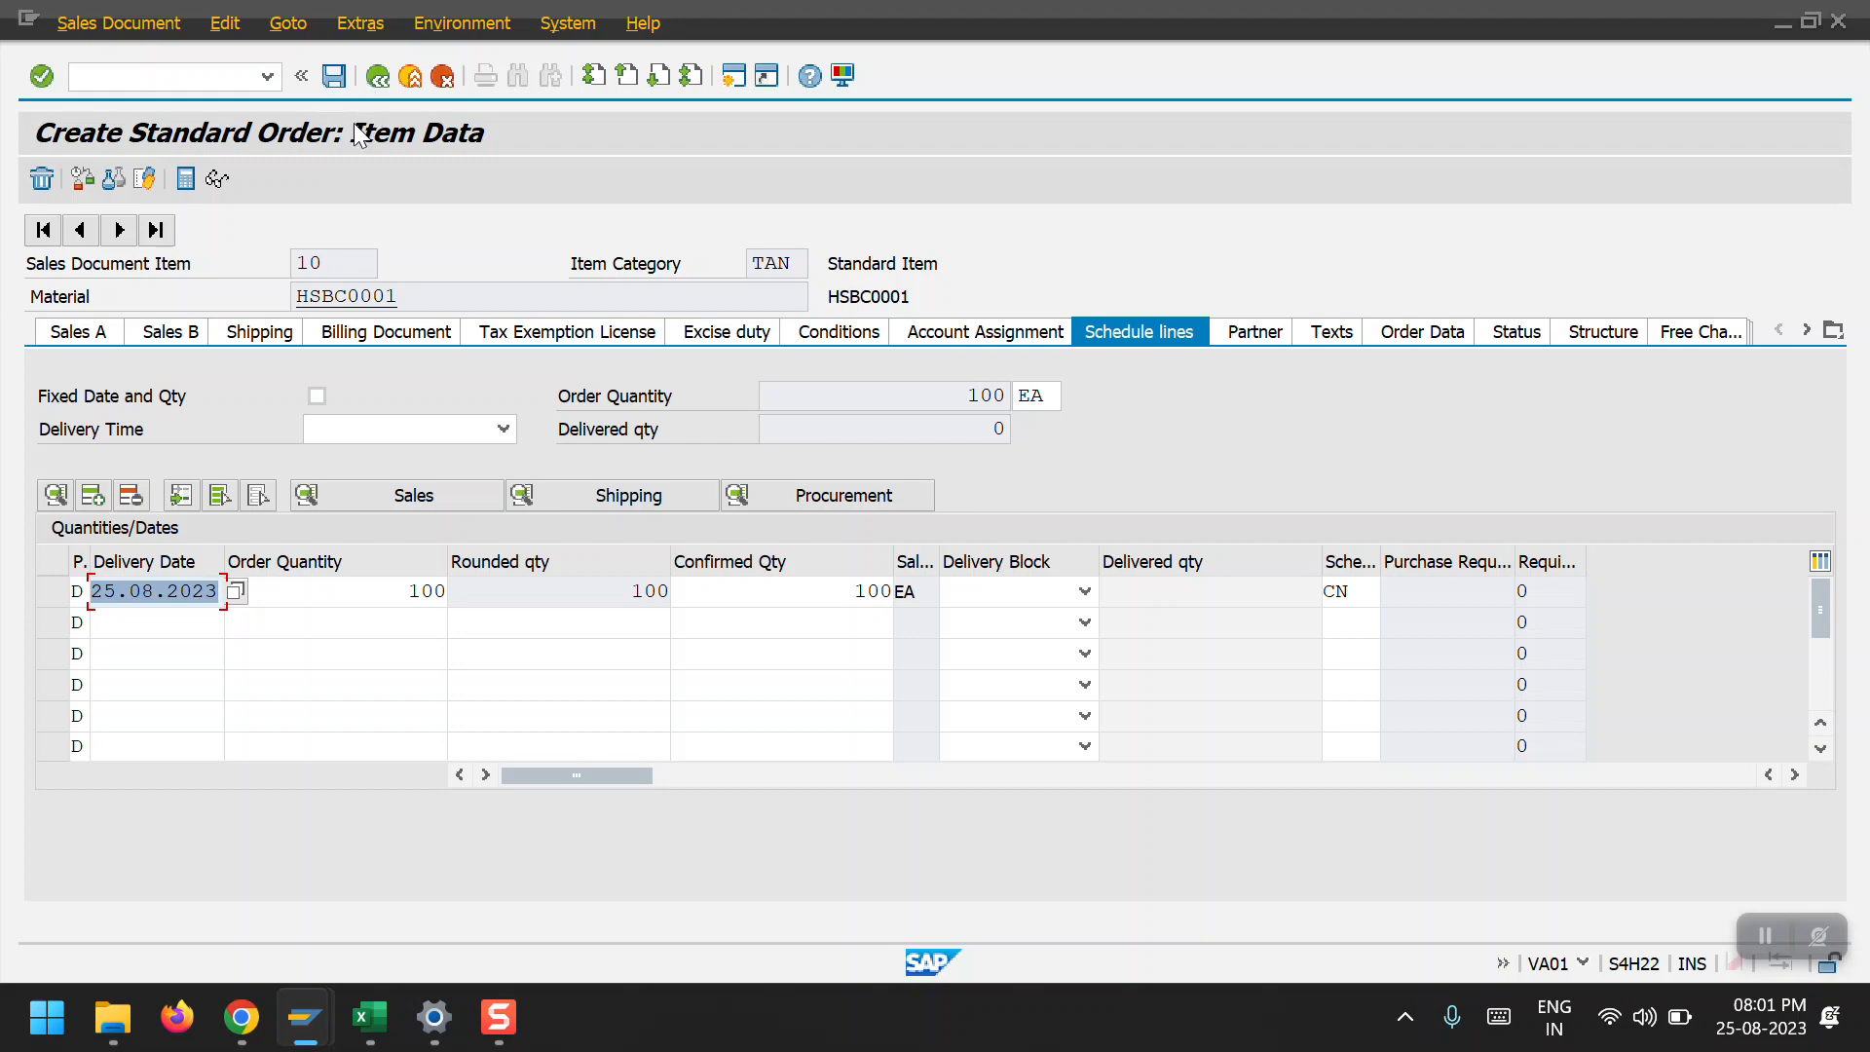
{"action": "left_click", "coordinate": [371, 80]}
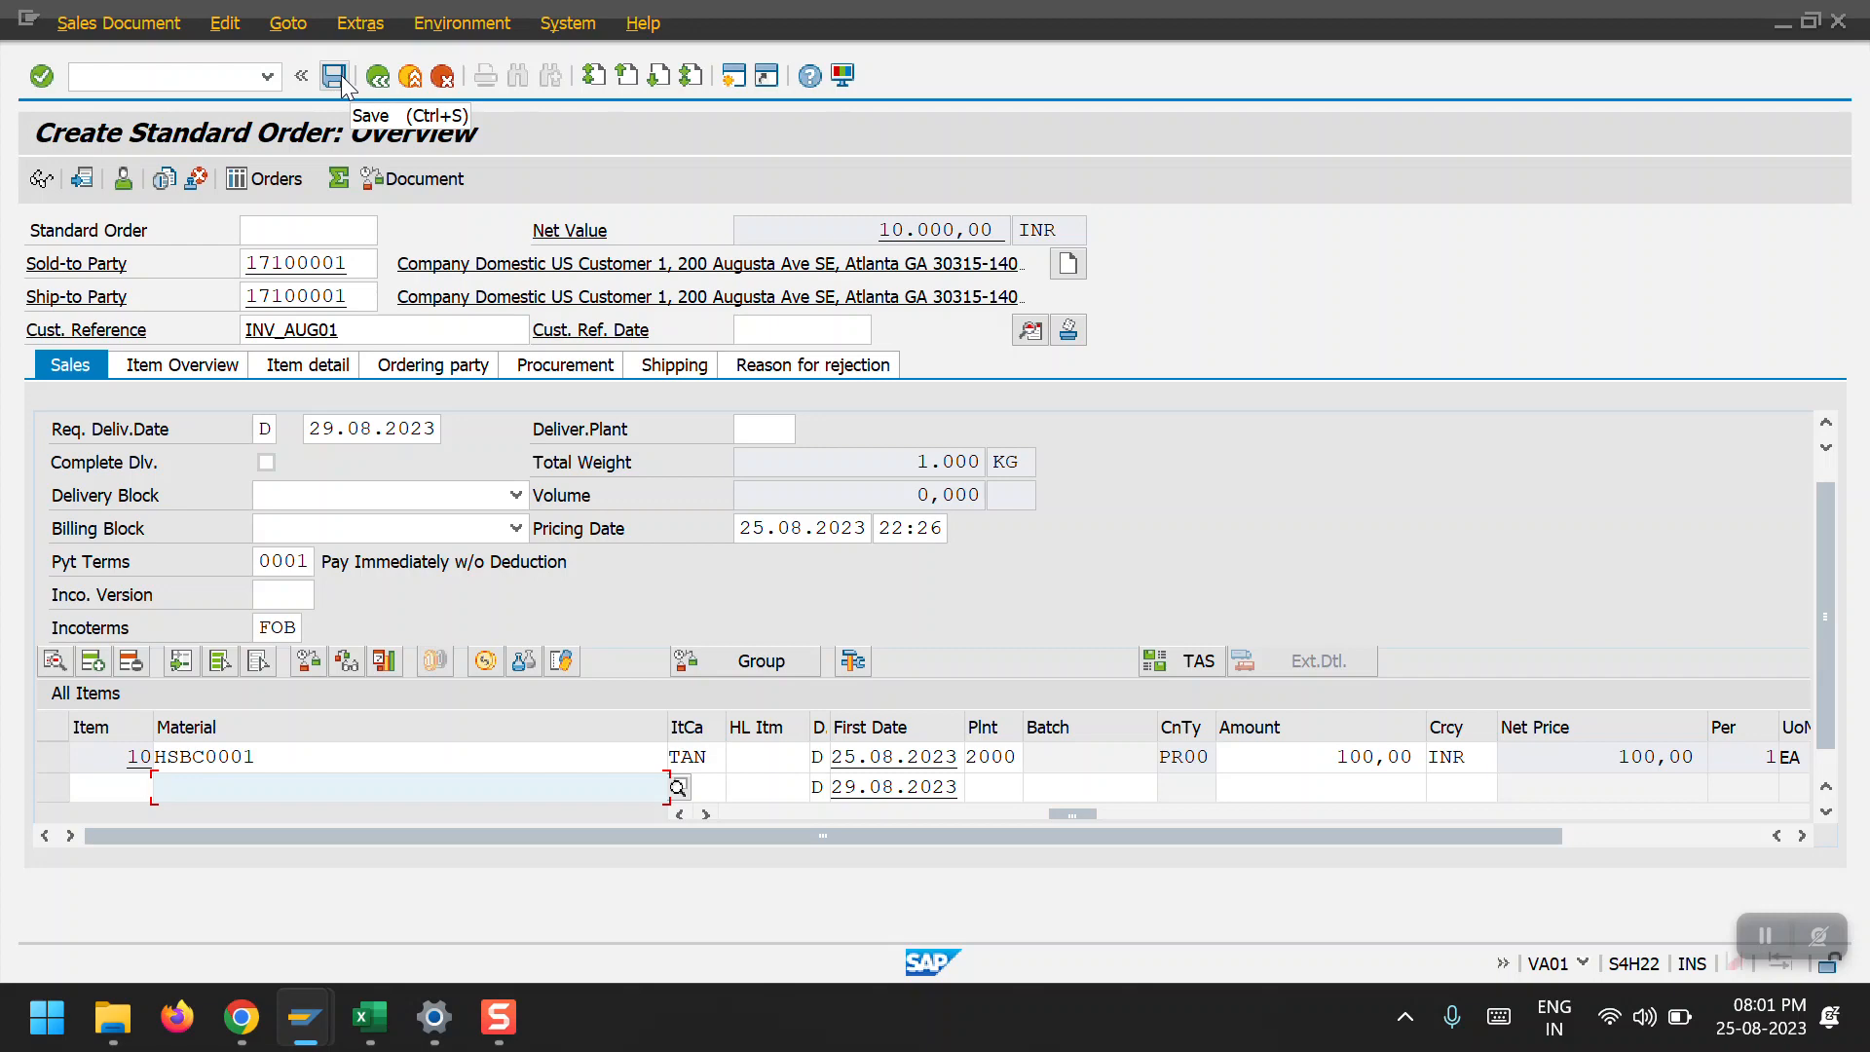
{"action": "left_click", "coordinate": [340, 80]}
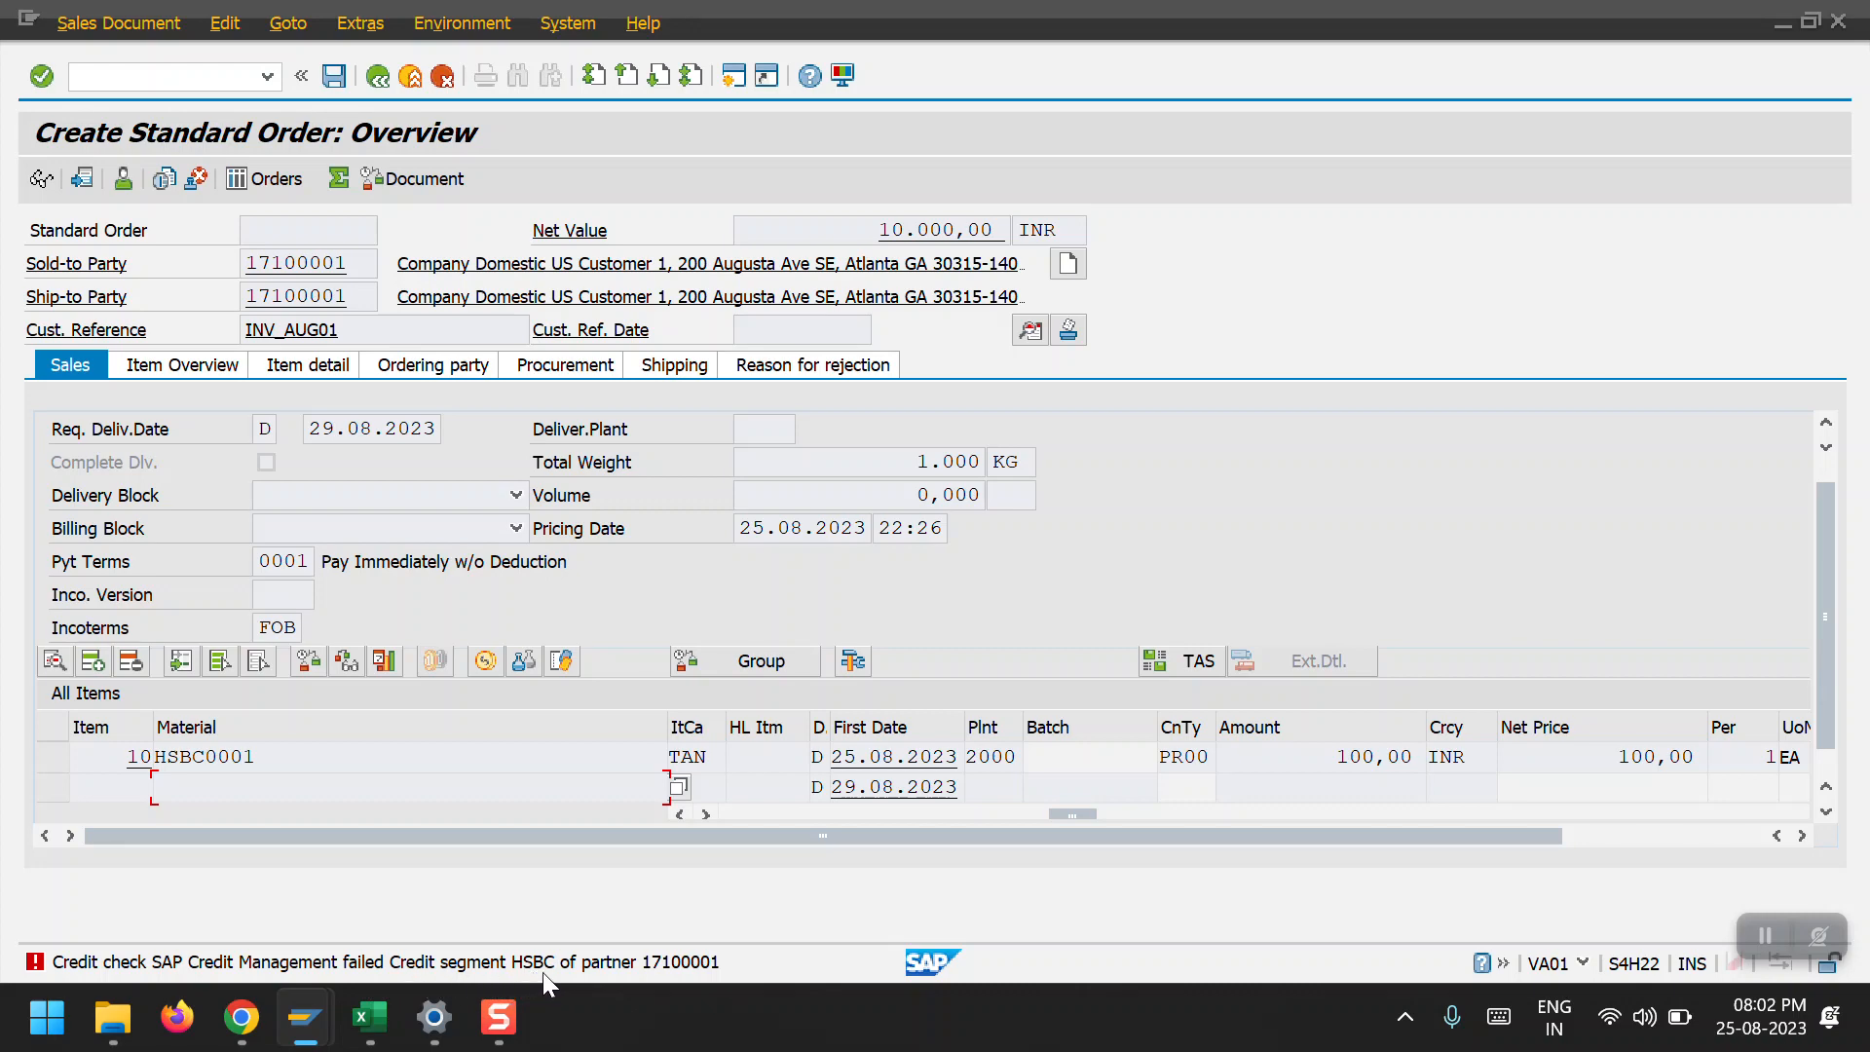
View the detailed explanation of the credit check message and close it.
{"action": "double_click", "coordinate": [41, 965]}
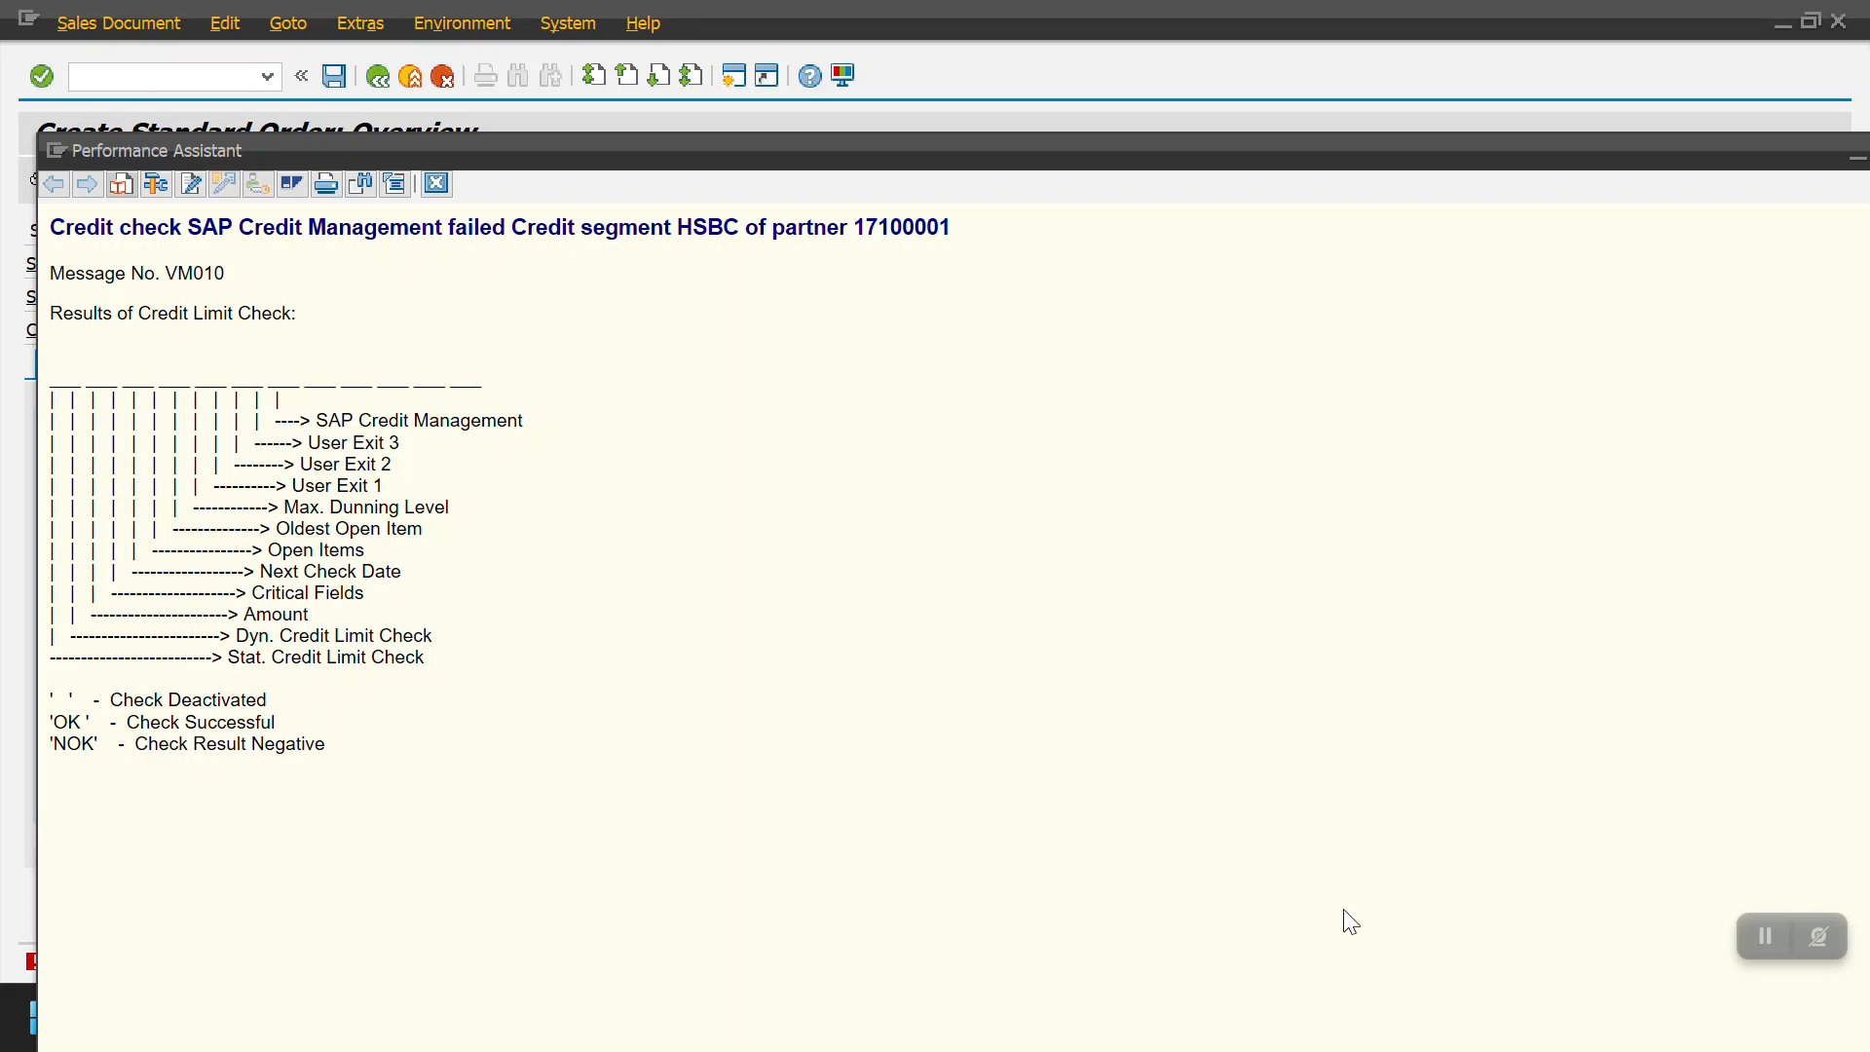
{"action": "left_click_drag", "start_coordinate": [1549, 153], "coordinate": [1313, 156]}
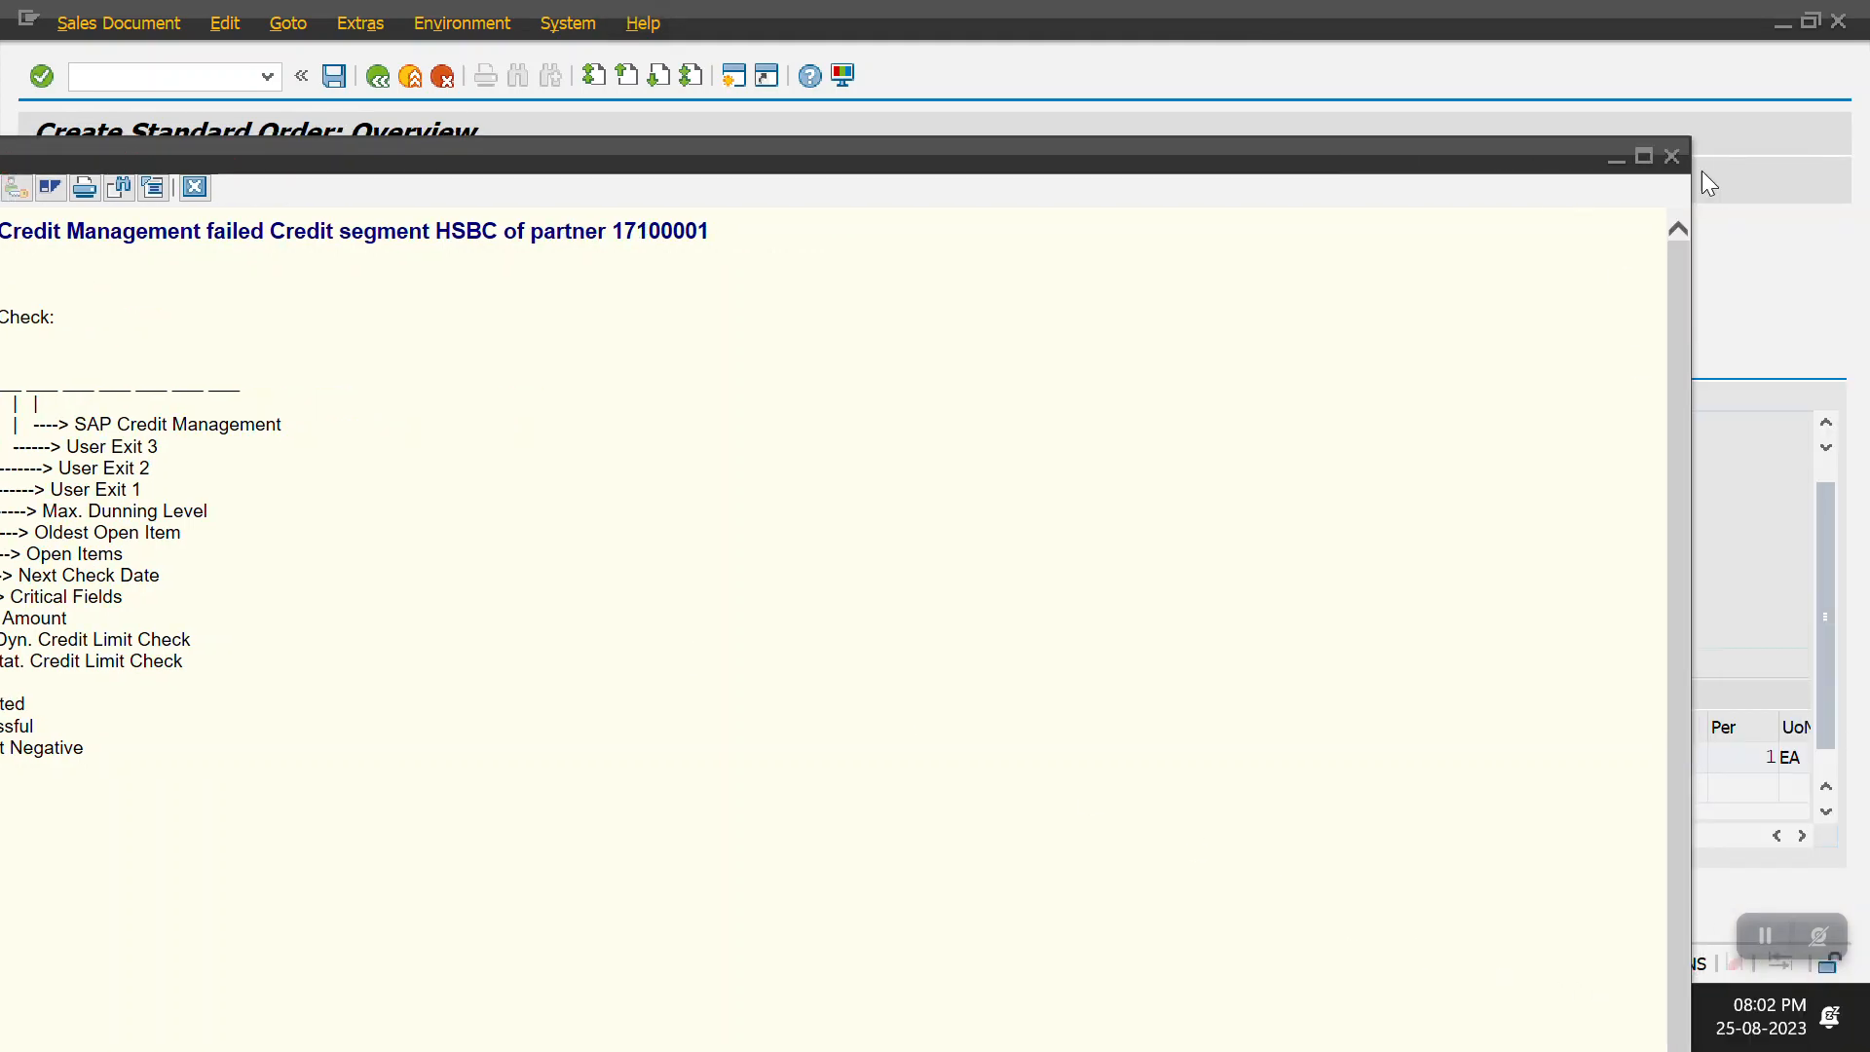
{"action": "left_click", "coordinate": [1677, 157]}
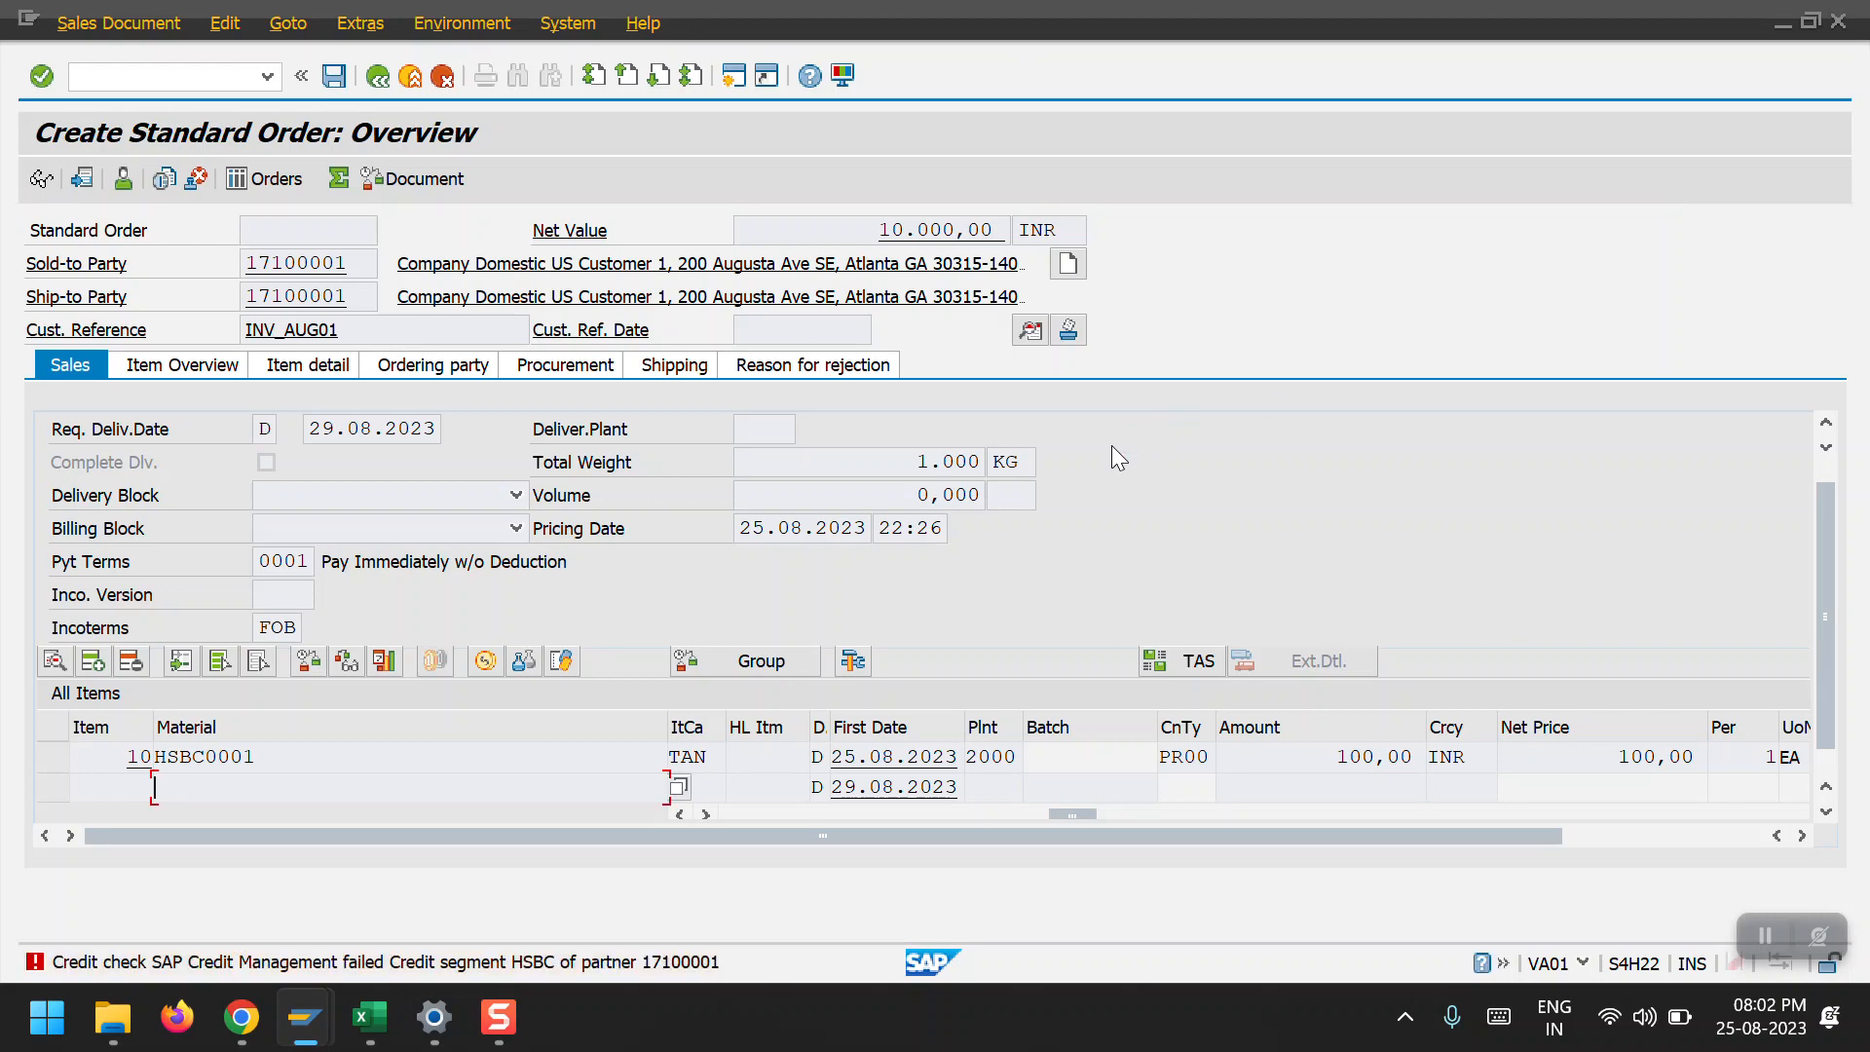
Switch to the business partner session and examine the customer's credit profile, available scoring rules and credit segment data.
{"action": "left_click", "coordinate": [311, 1017]}
{"action": "left_click", "coordinate": [347, 900]}
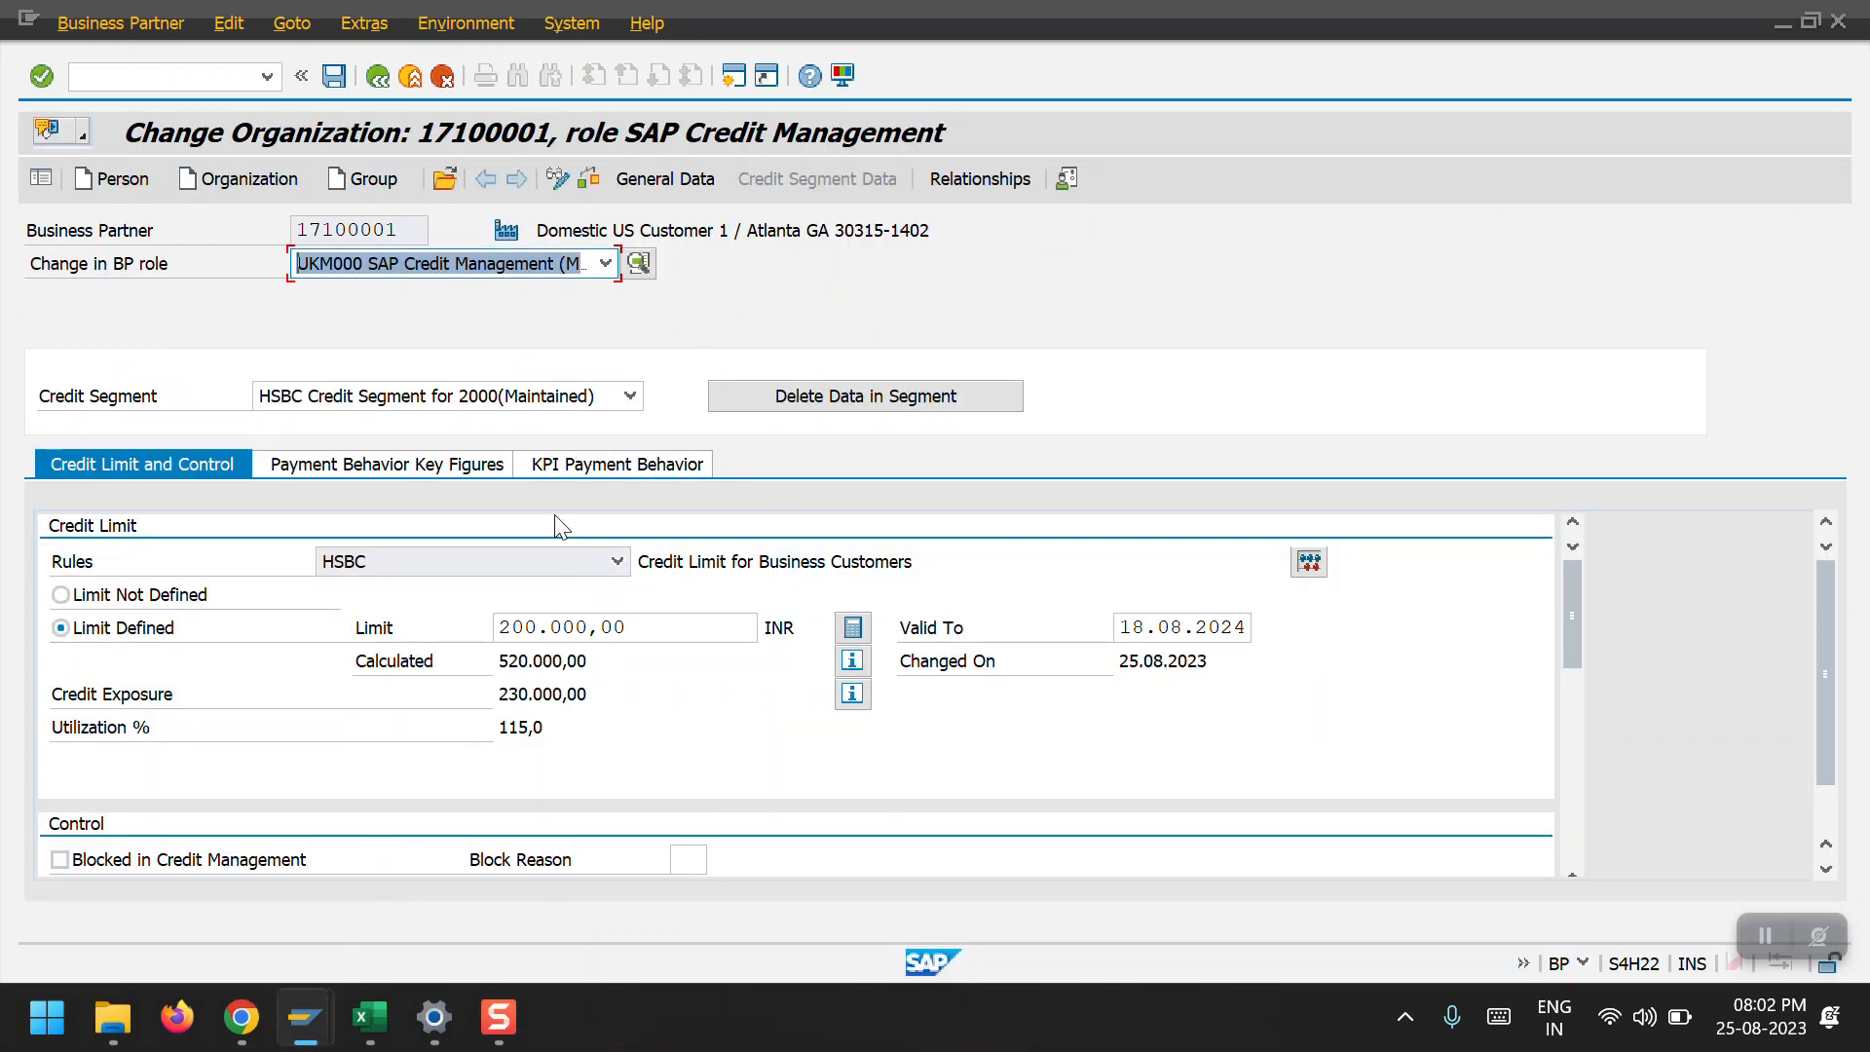
{"action": "left_click", "coordinate": [703, 180]}
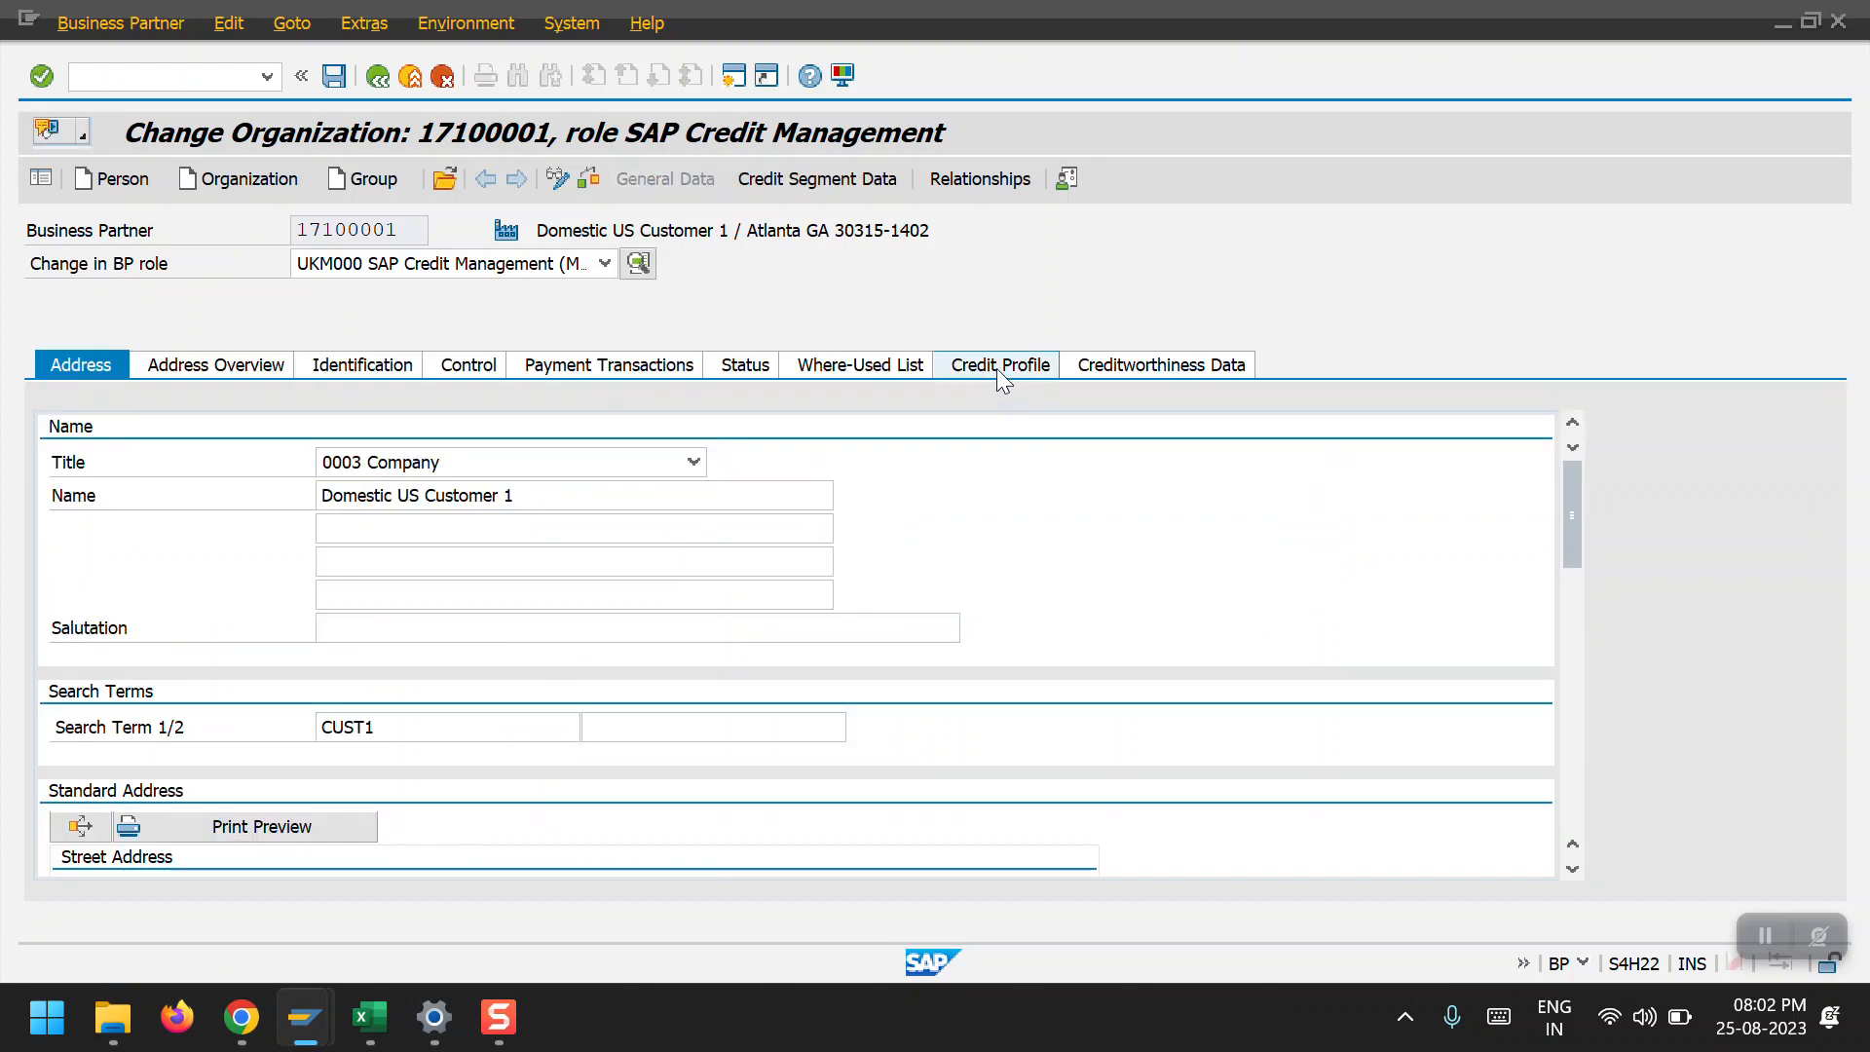
{"action": "left_click", "coordinate": [997, 367]}
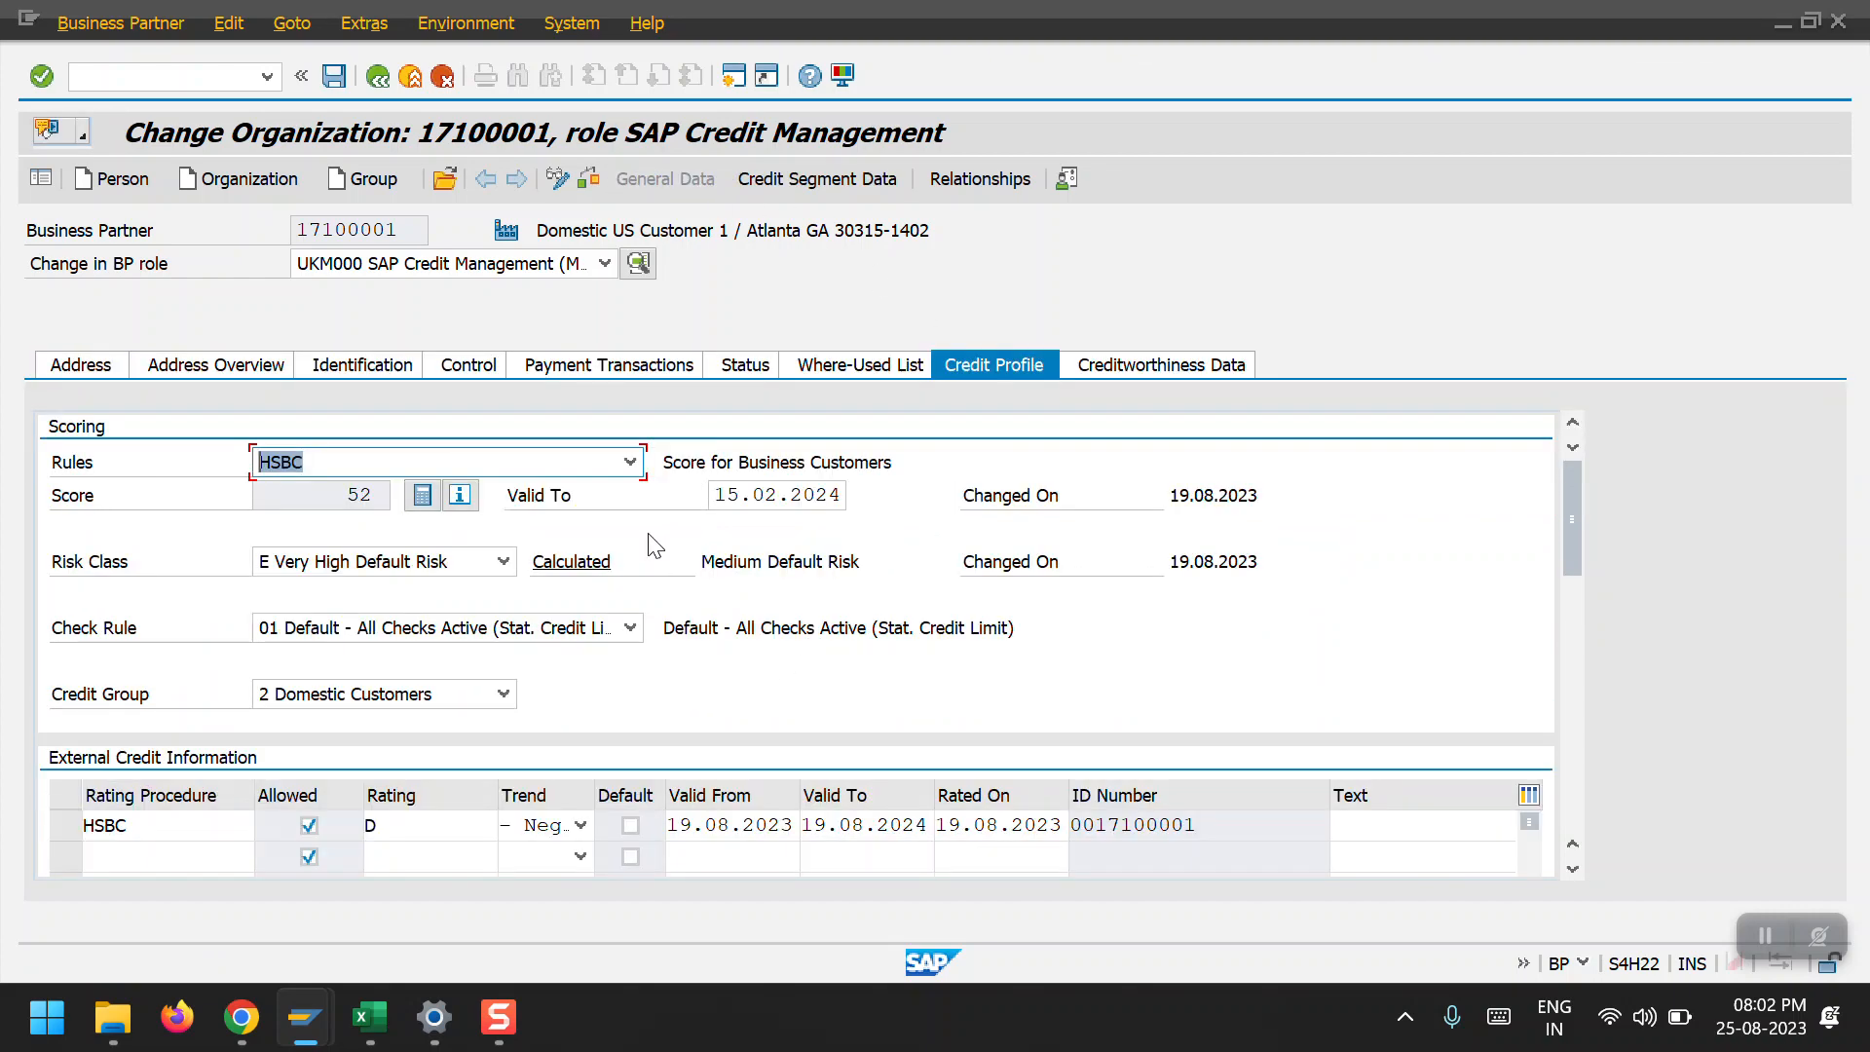
{"action": "left_click", "coordinate": [630, 463]}
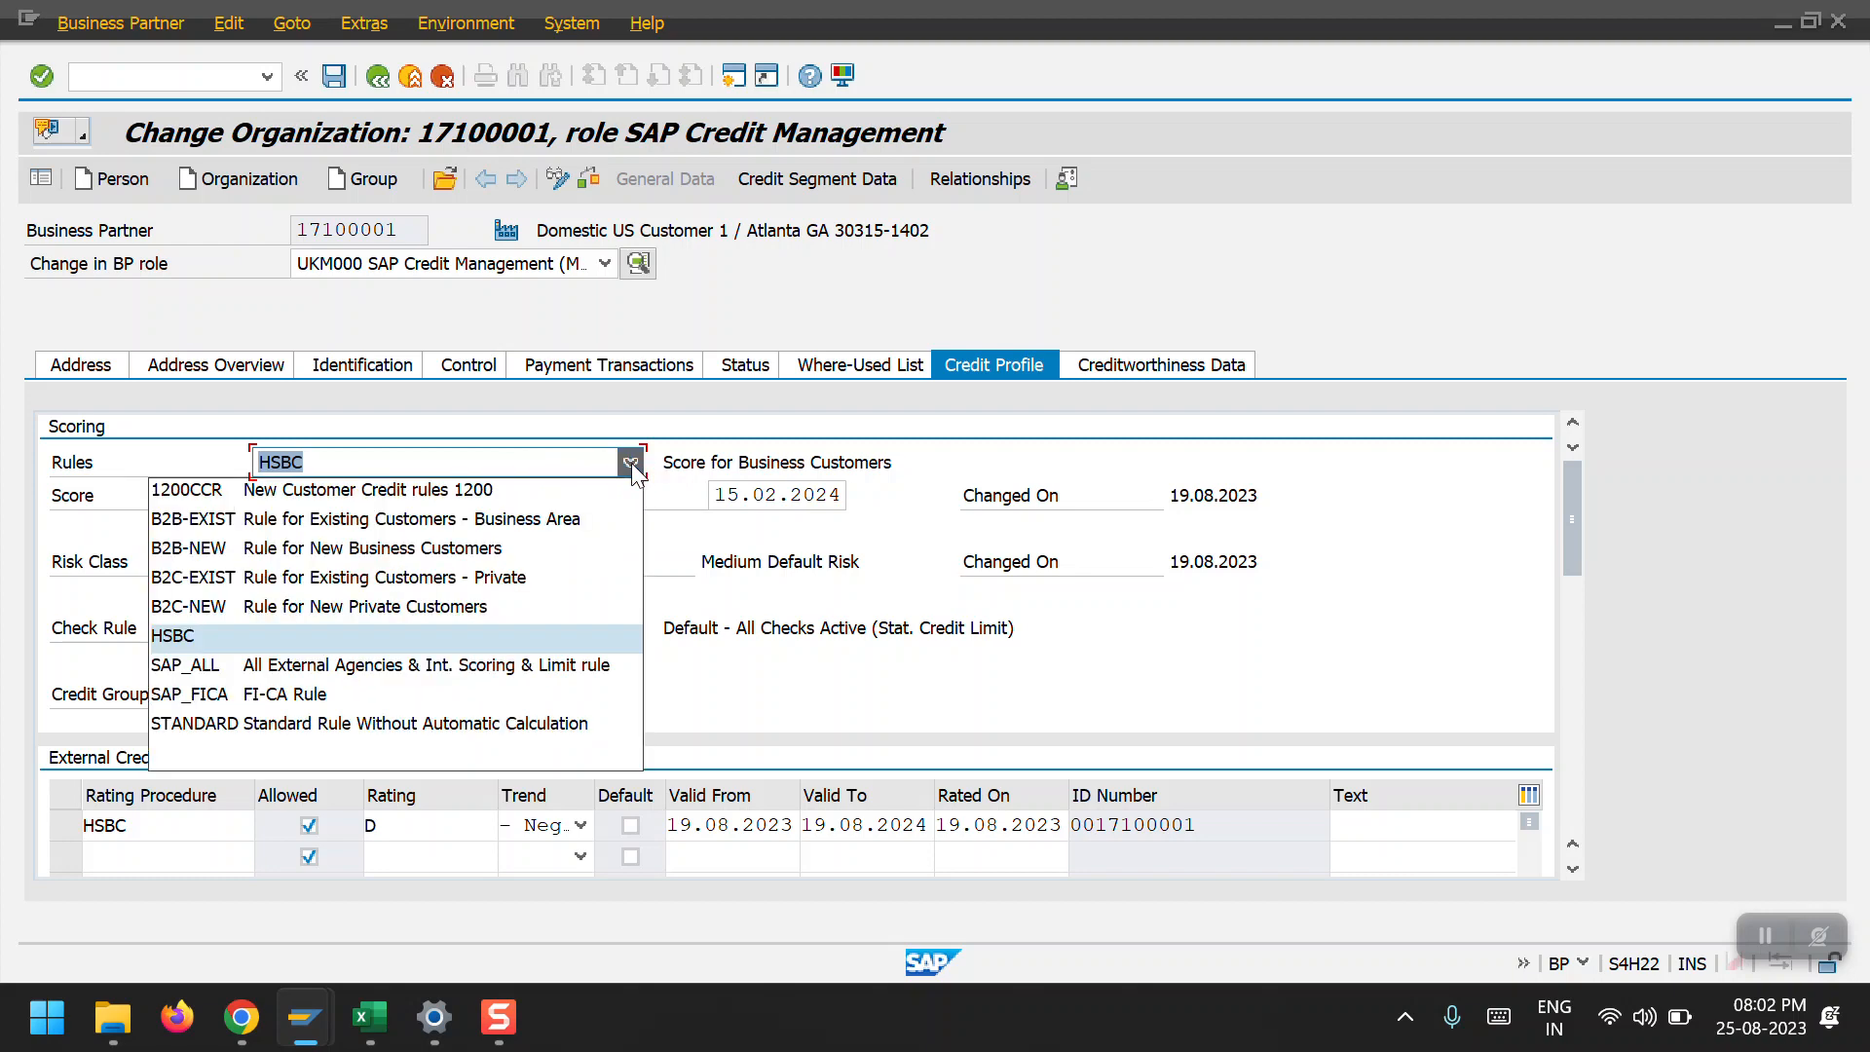
{"action": "left_click", "coordinate": [631, 463]}
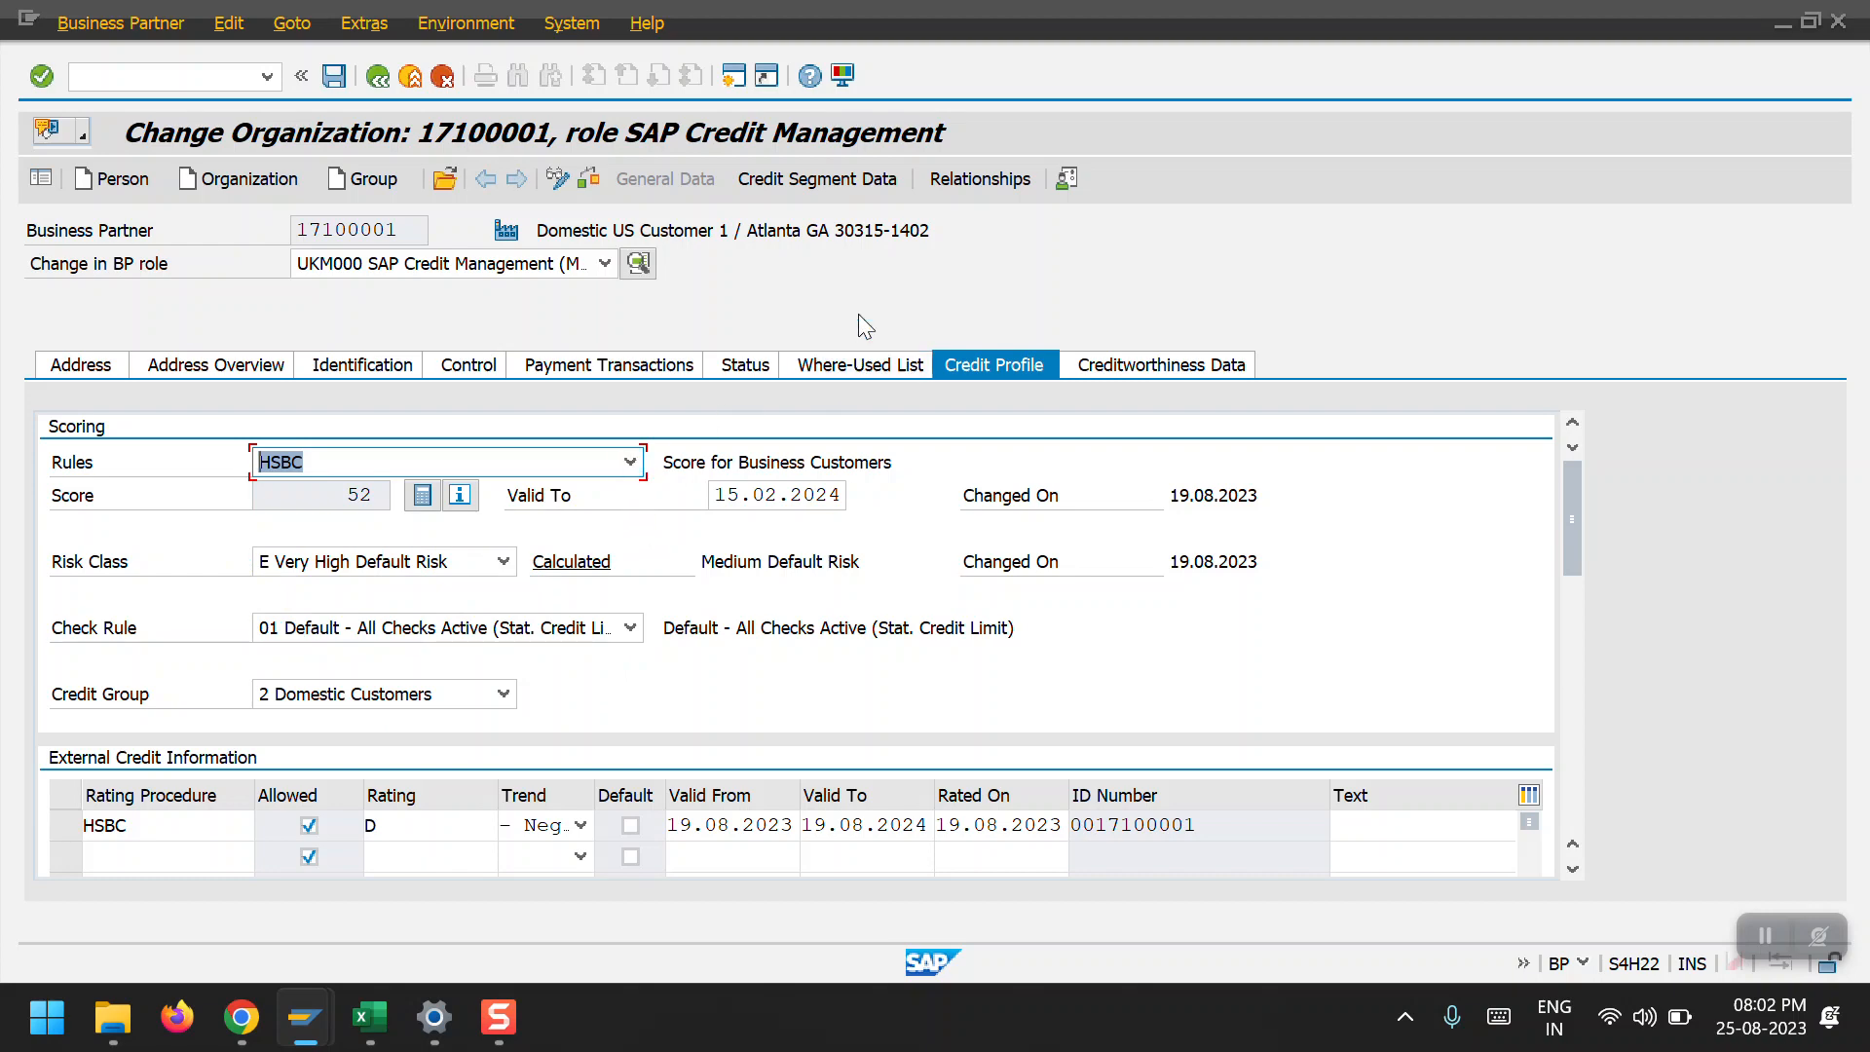
{"action": "left_click", "coordinate": [855, 180]}
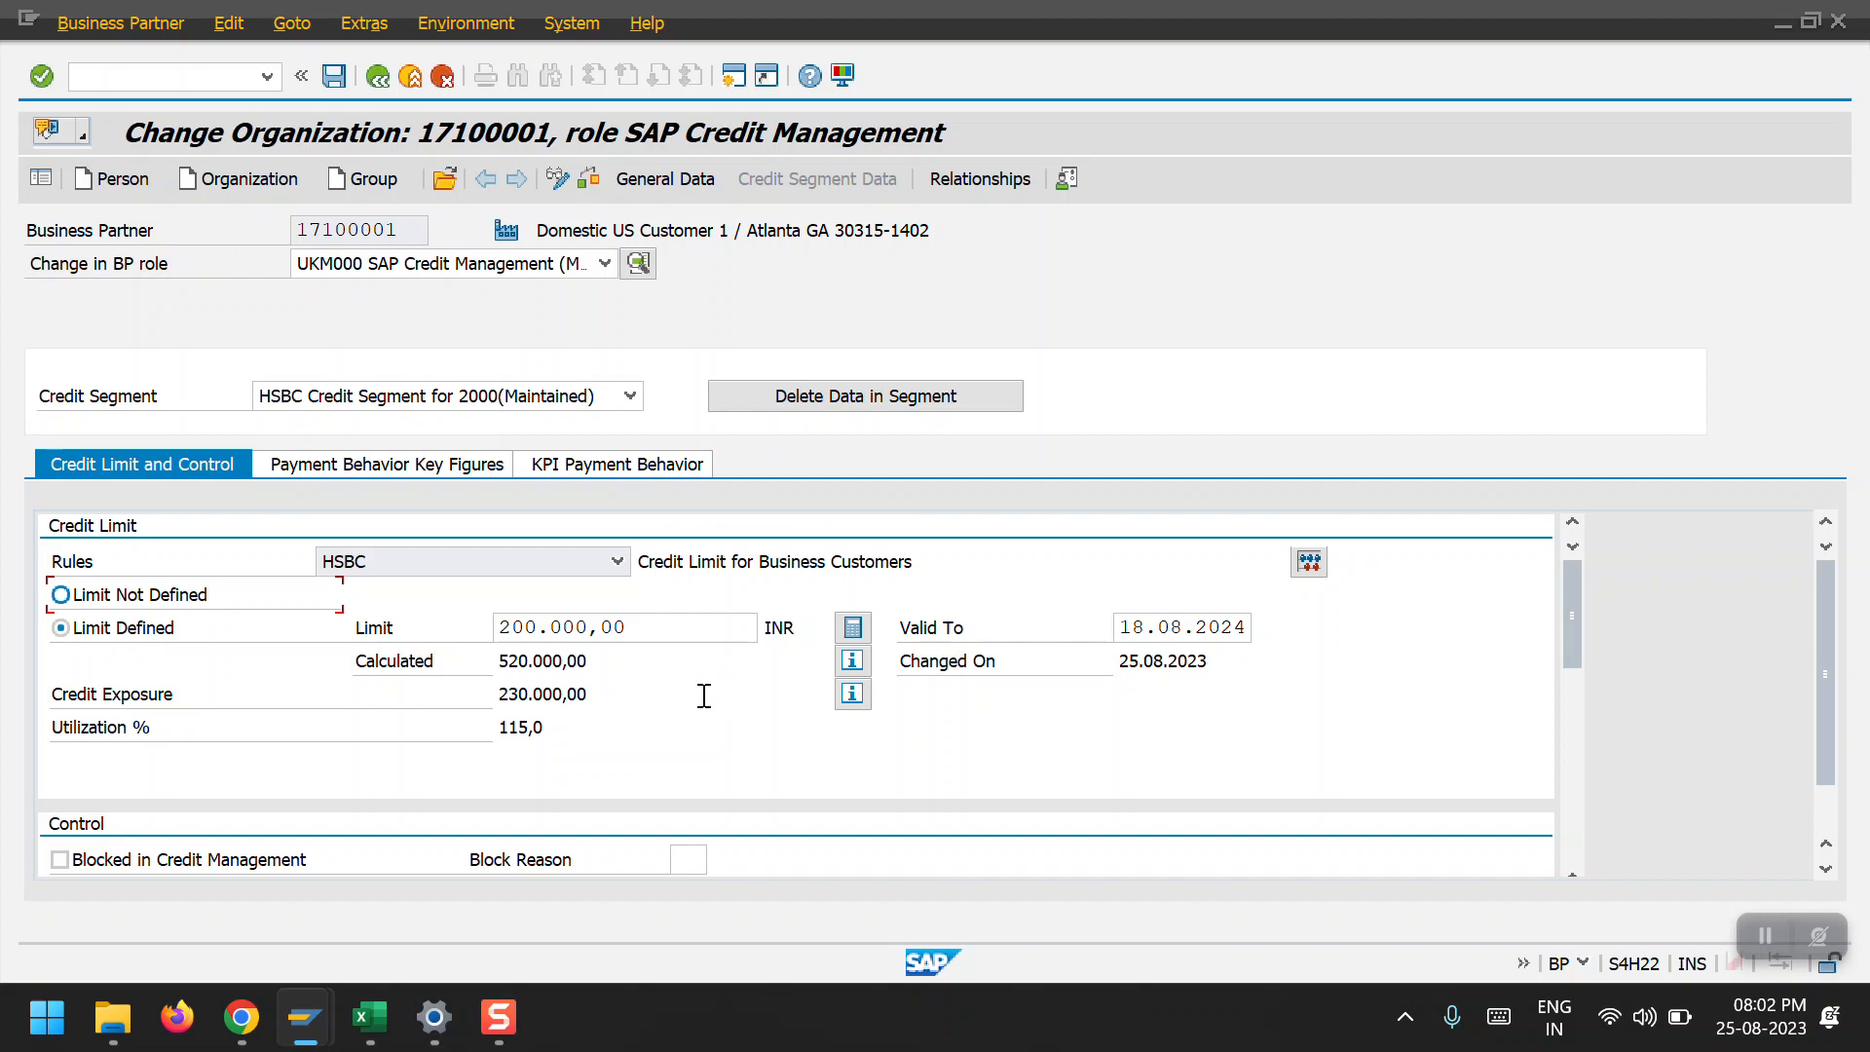
{"action": "scroll", "coordinate": [704, 695], "scroll_direction": "down", "scroll_amount": 5}
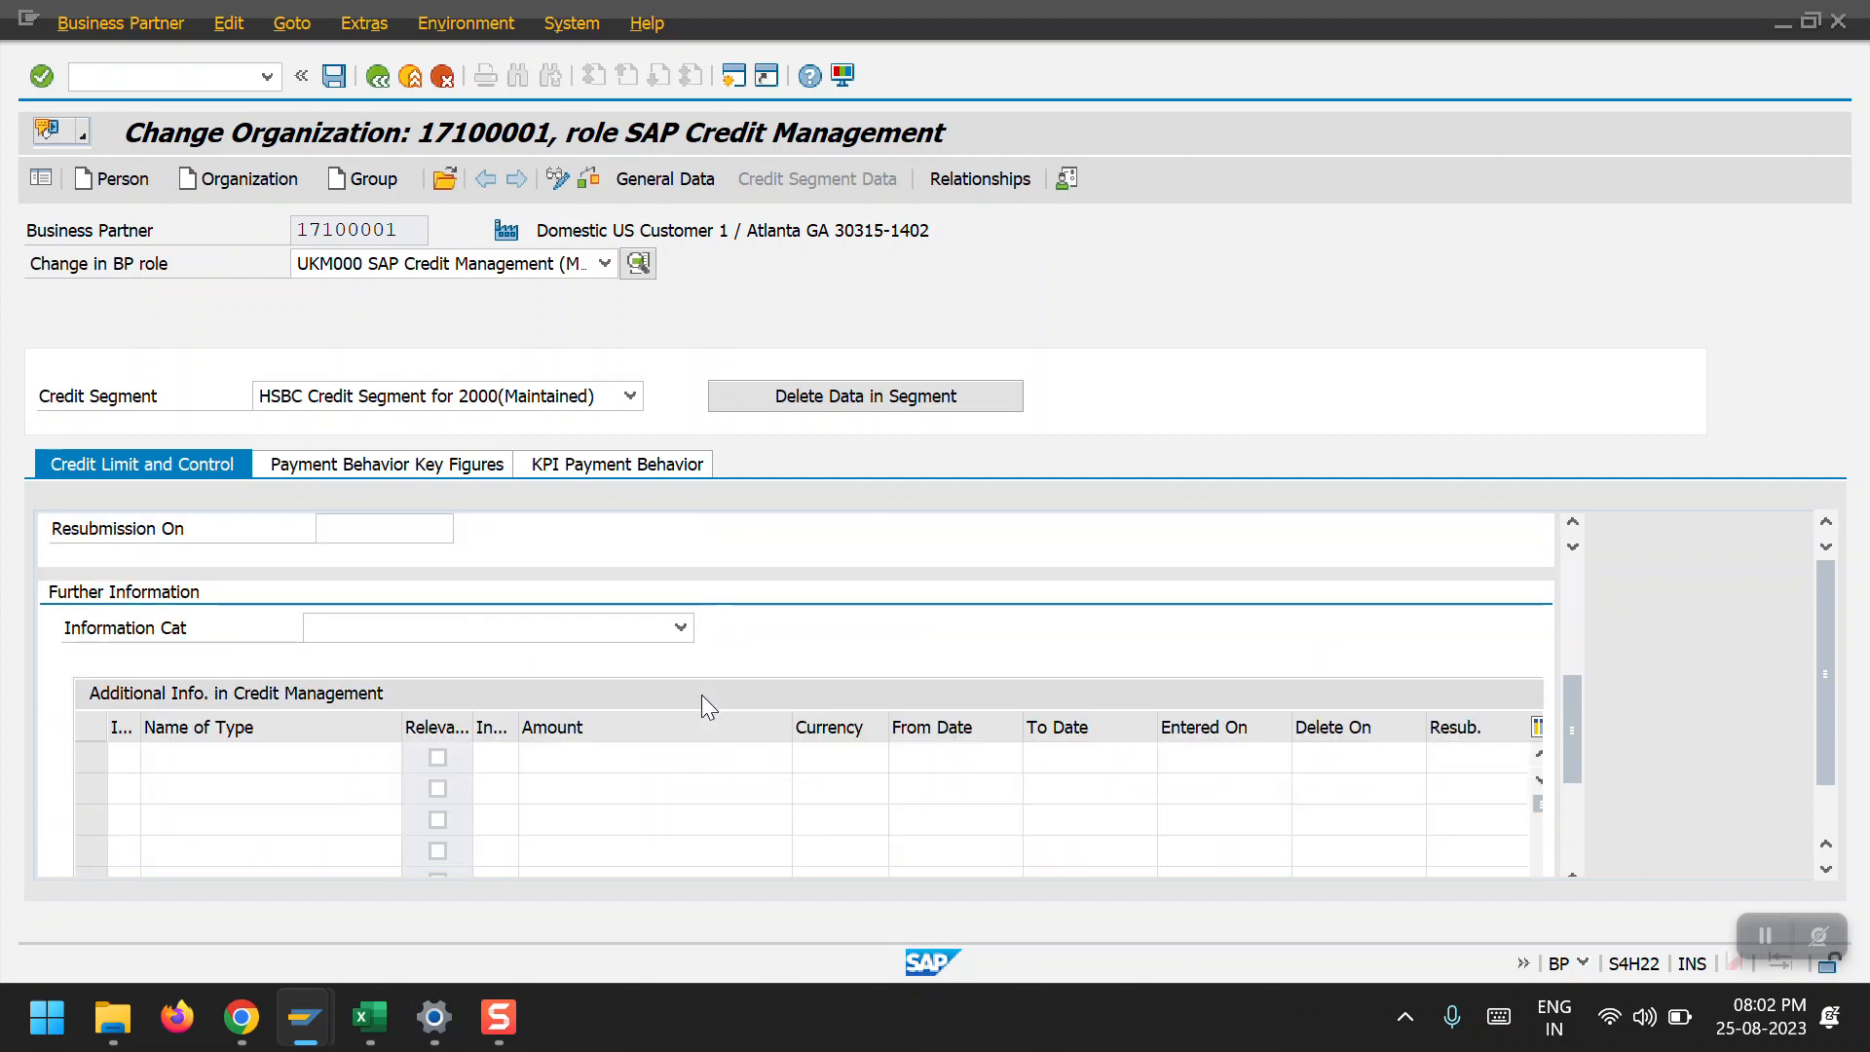
{"action": "scroll", "coordinate": [703, 696], "scroll_direction": "up", "scroll_amount": 5}
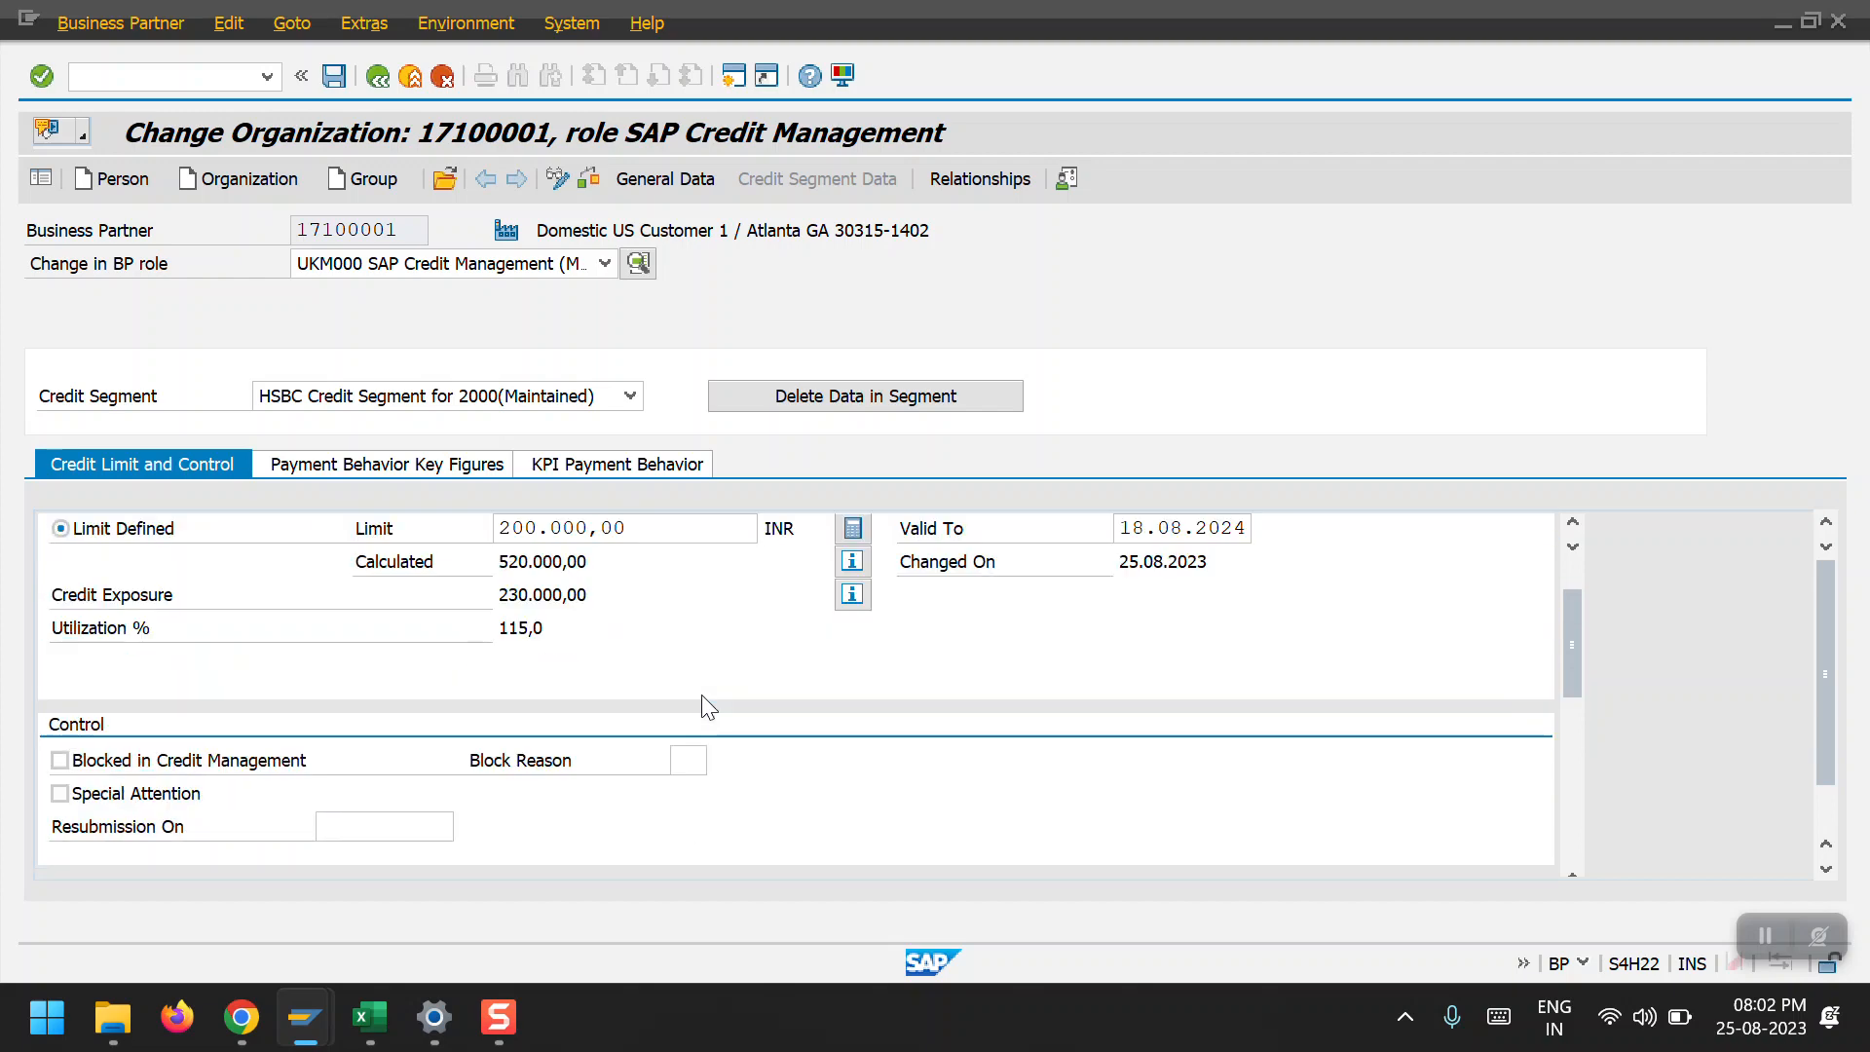
Go back to the sales order session, acknowledge its credit message and leave order creation for the start screen using /n.
{"action": "key", "text": "alt+Tab"}
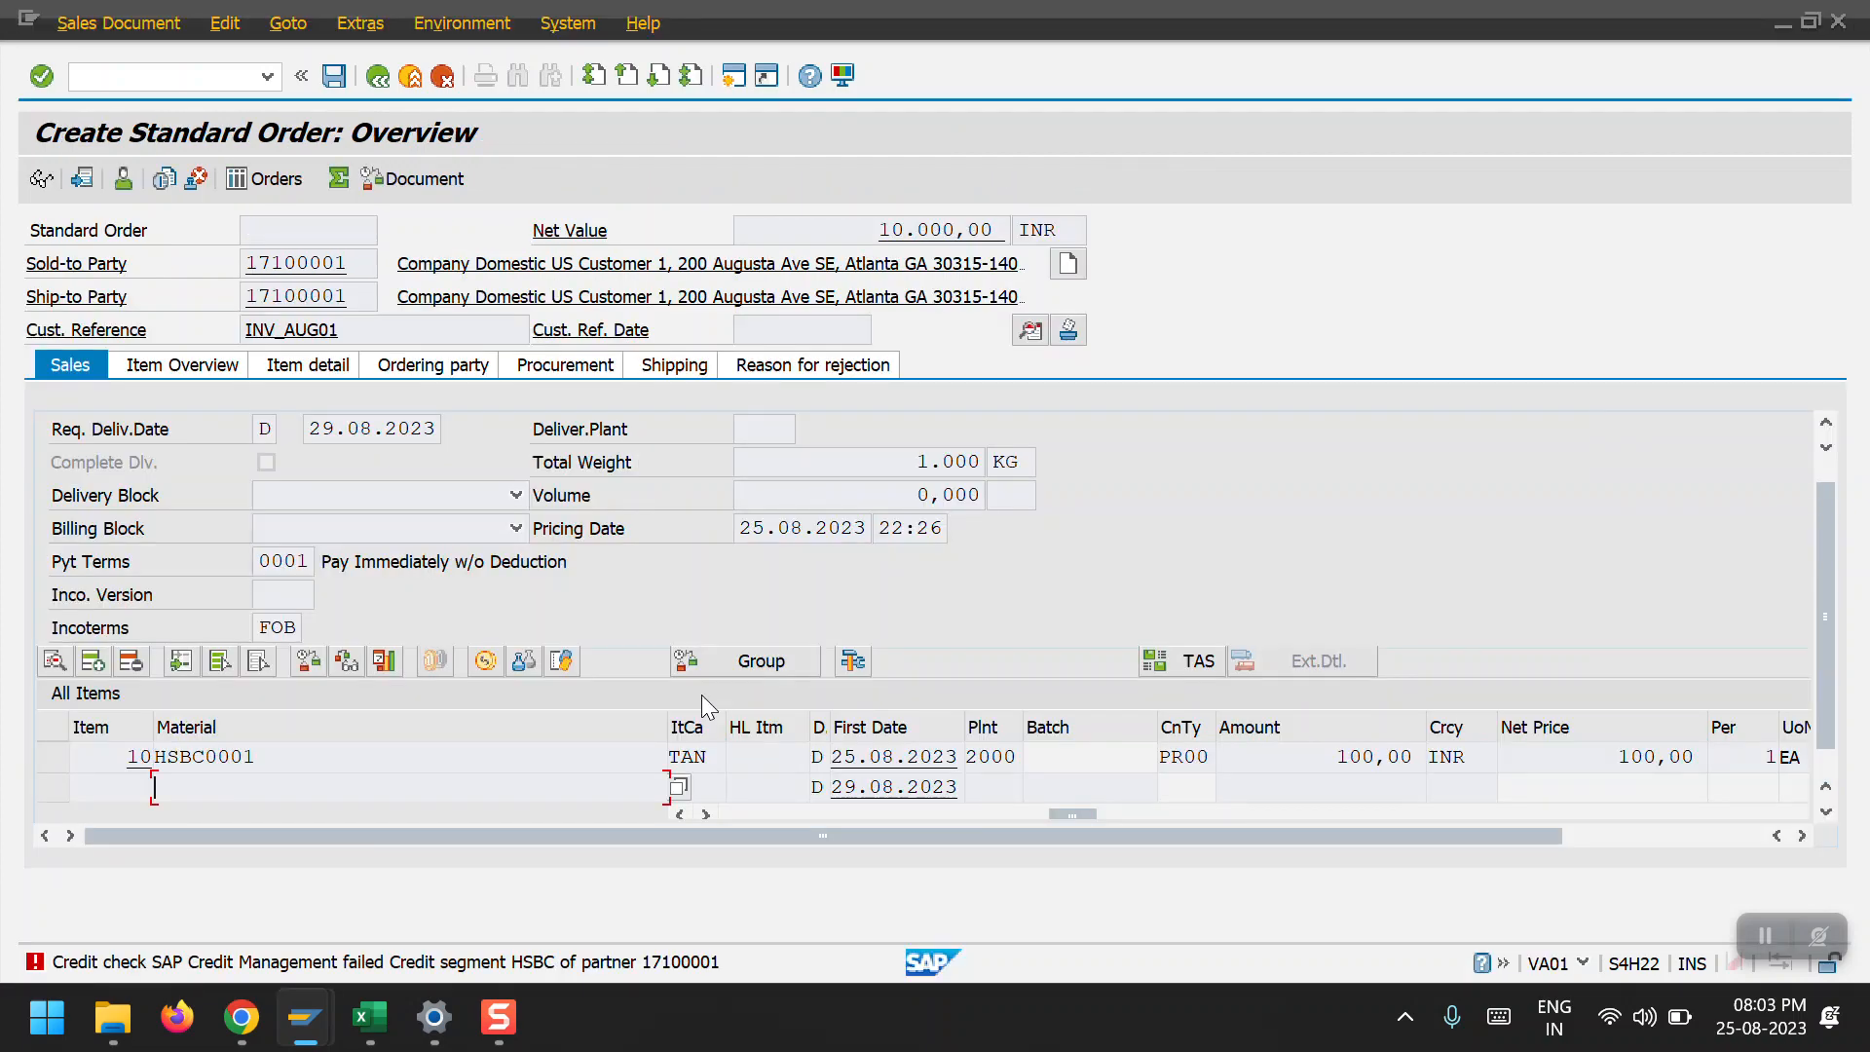
{"action": "key", "text": "Return"}
{"action": "key", "text": "Return"}
{"action": "left_click", "coordinate": [201, 77]}
{"action": "type", "text": "/n"}
{"action": "key", "text": "Return"}
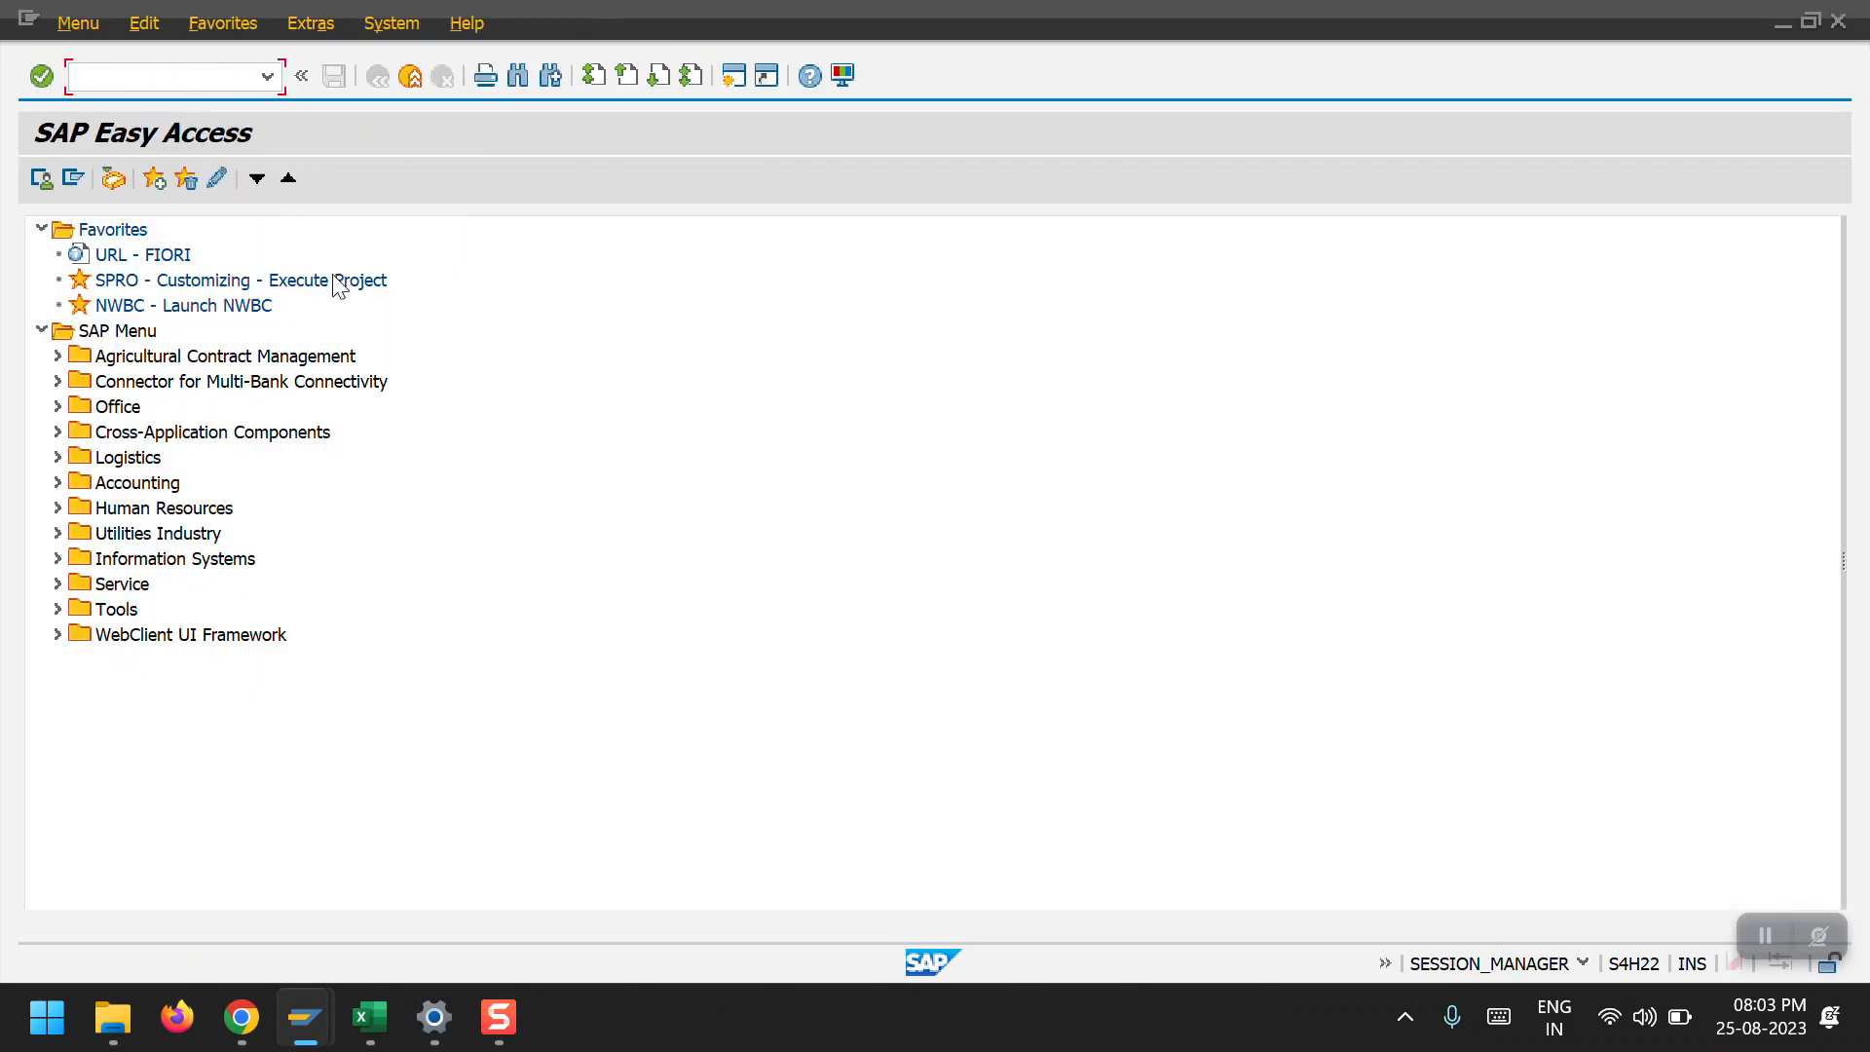
Review the customer's credit limit and exposure again, and start transaction FB70 for customer invoice entry in the free session.
{"action": "mouse_move", "coordinate": [306, 1016]}
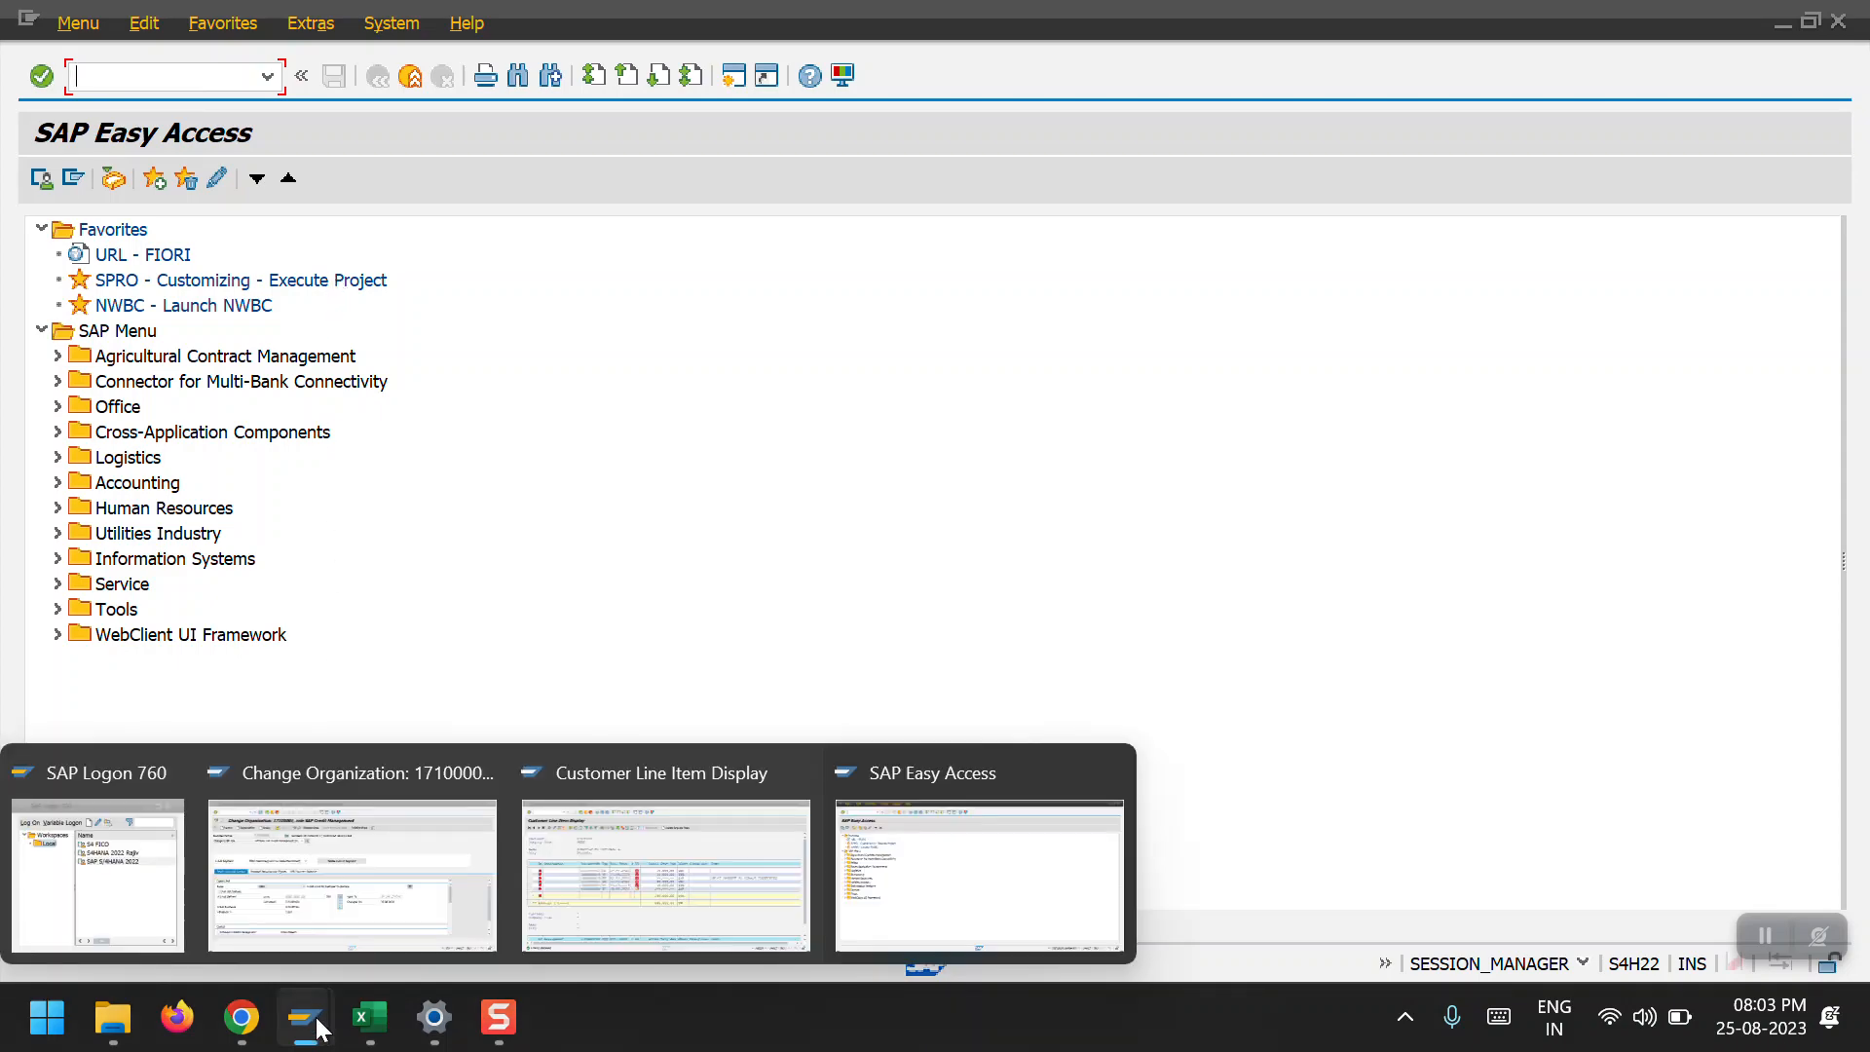
{"action": "left_click", "coordinate": [366, 909]}
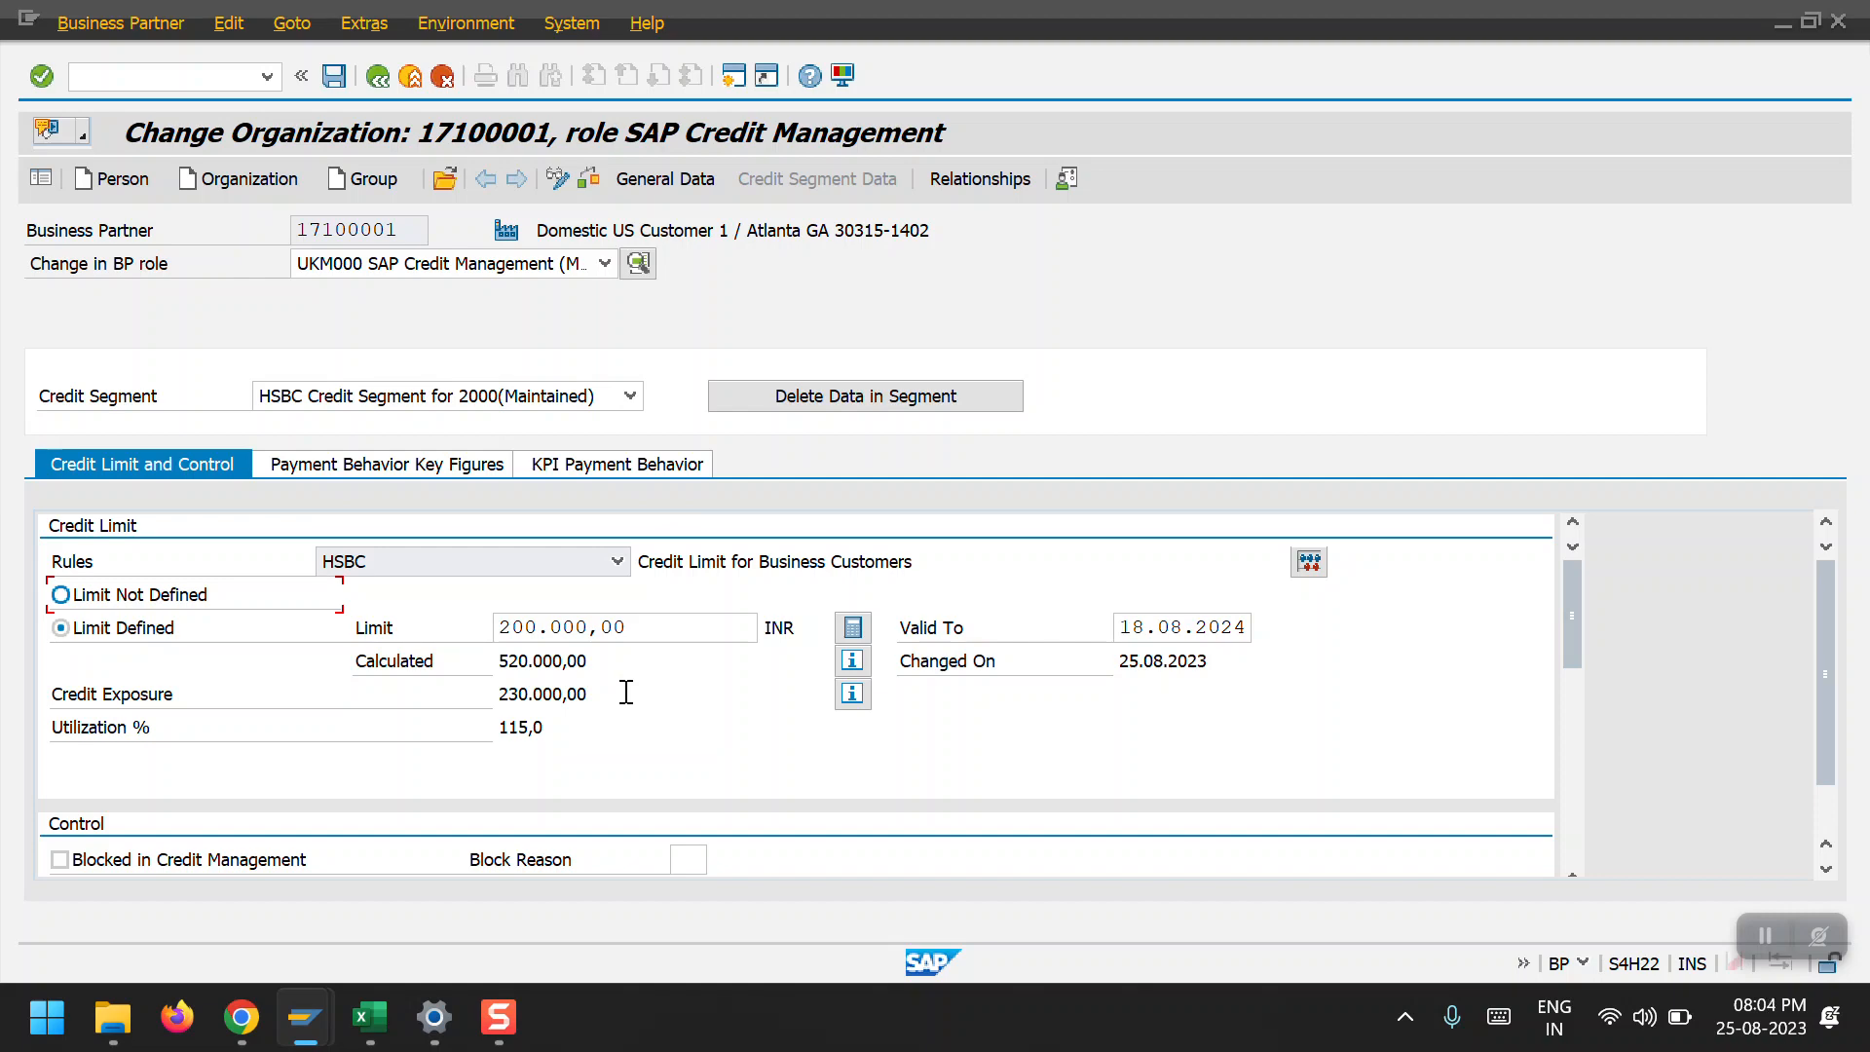
{"action": "mouse_move", "coordinate": [305, 1018]}
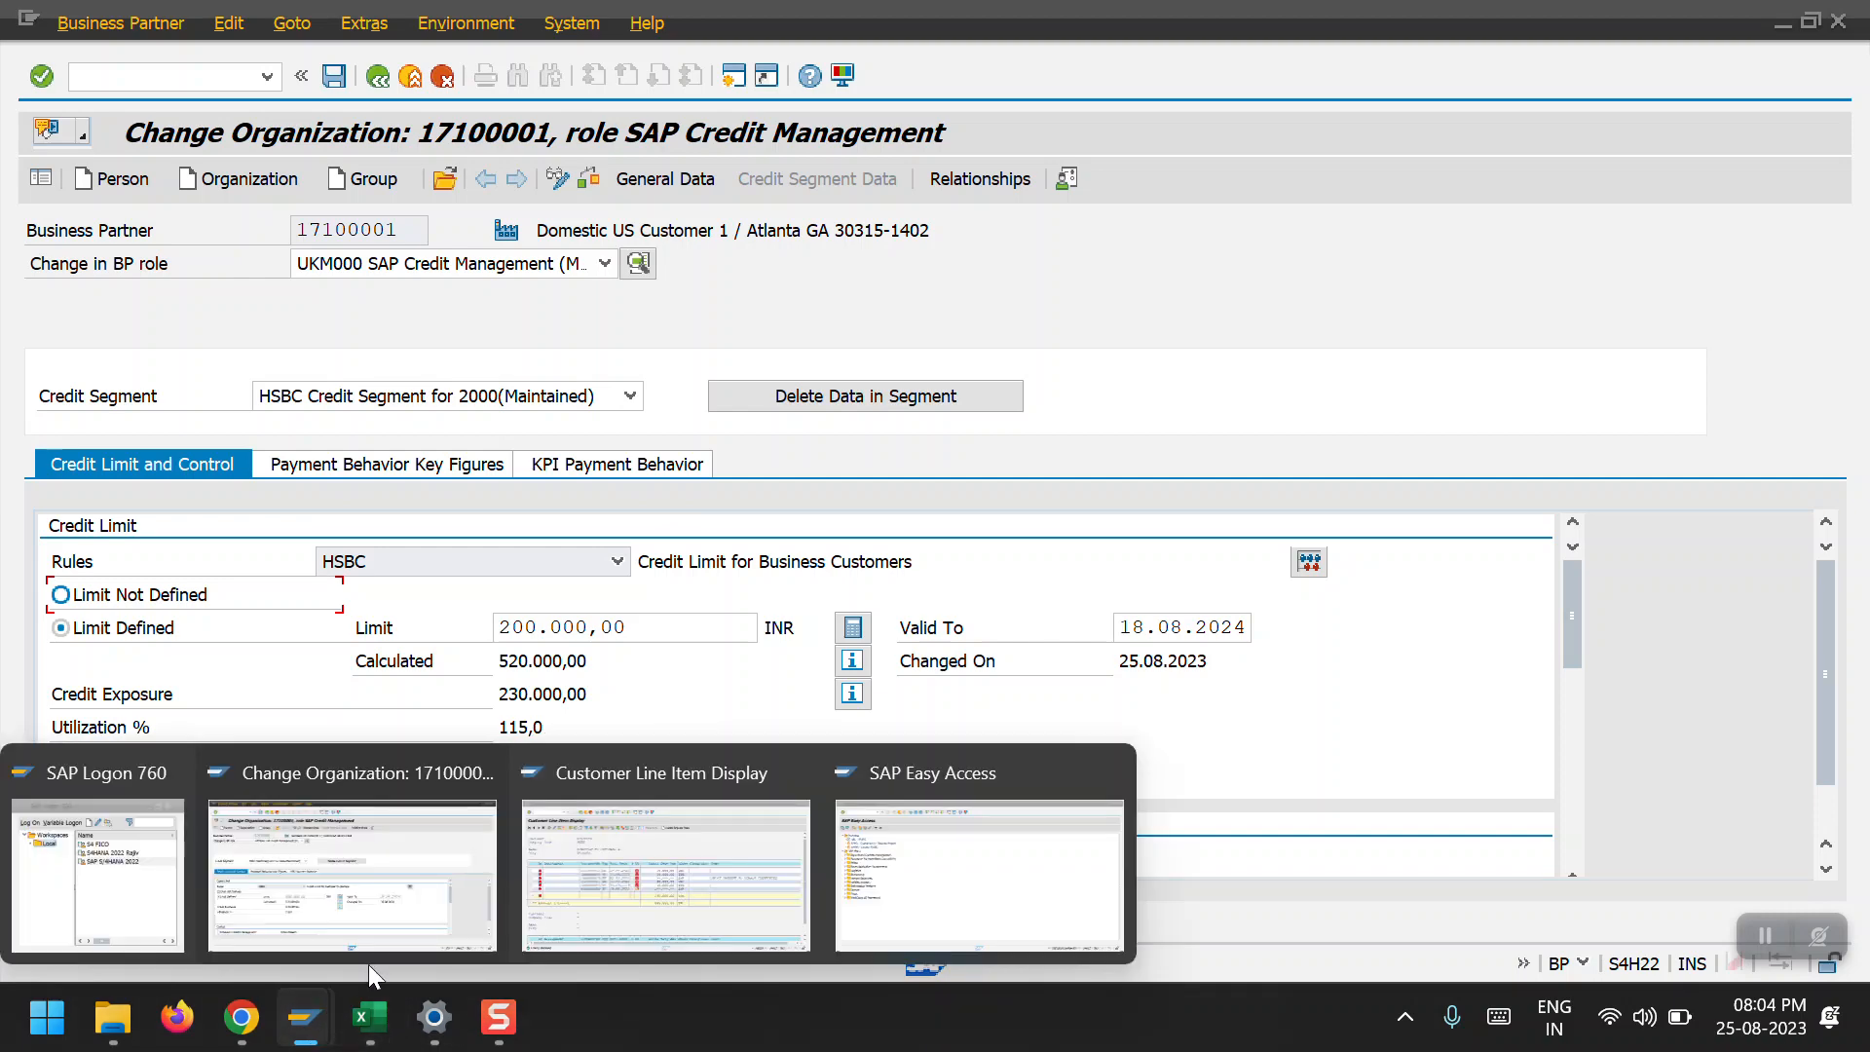
{"action": "left_click", "coordinate": [889, 892]}
{"action": "type", "text": "FB"}
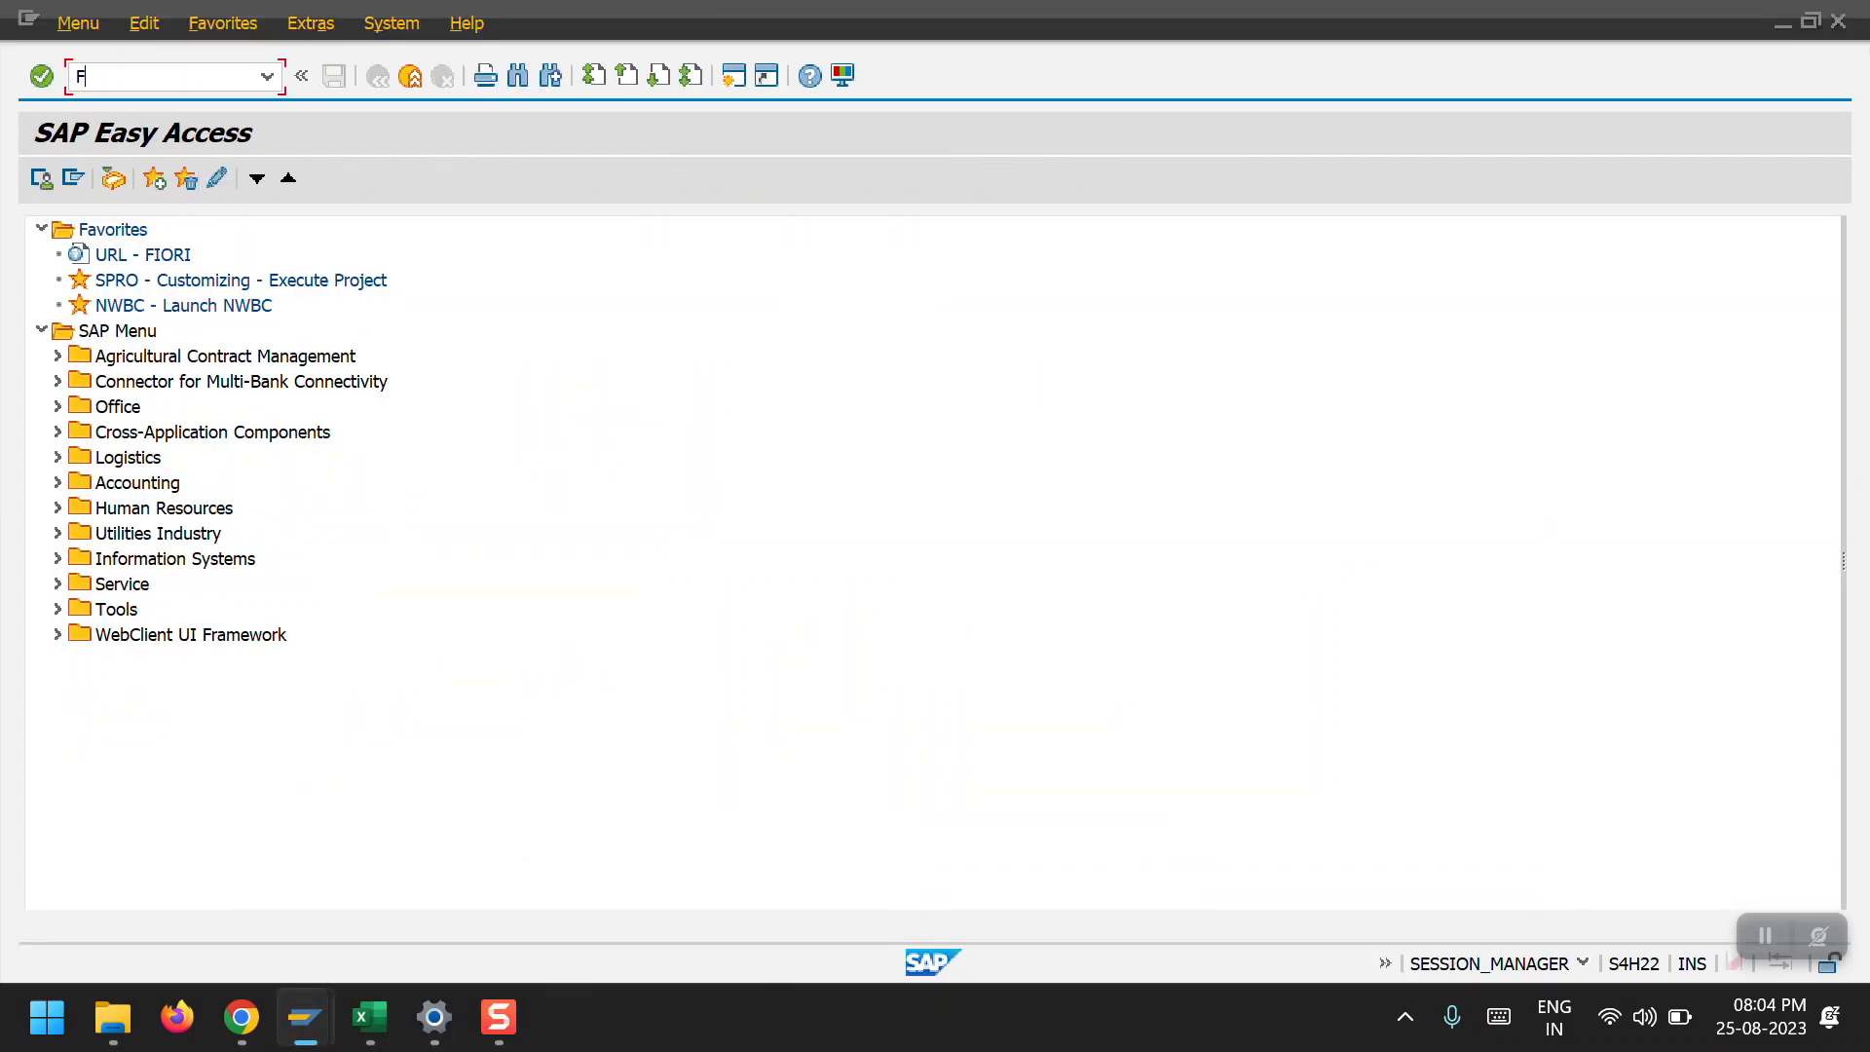
{"action": "type", "text": "70"}
{"action": "key", "text": "Return"}
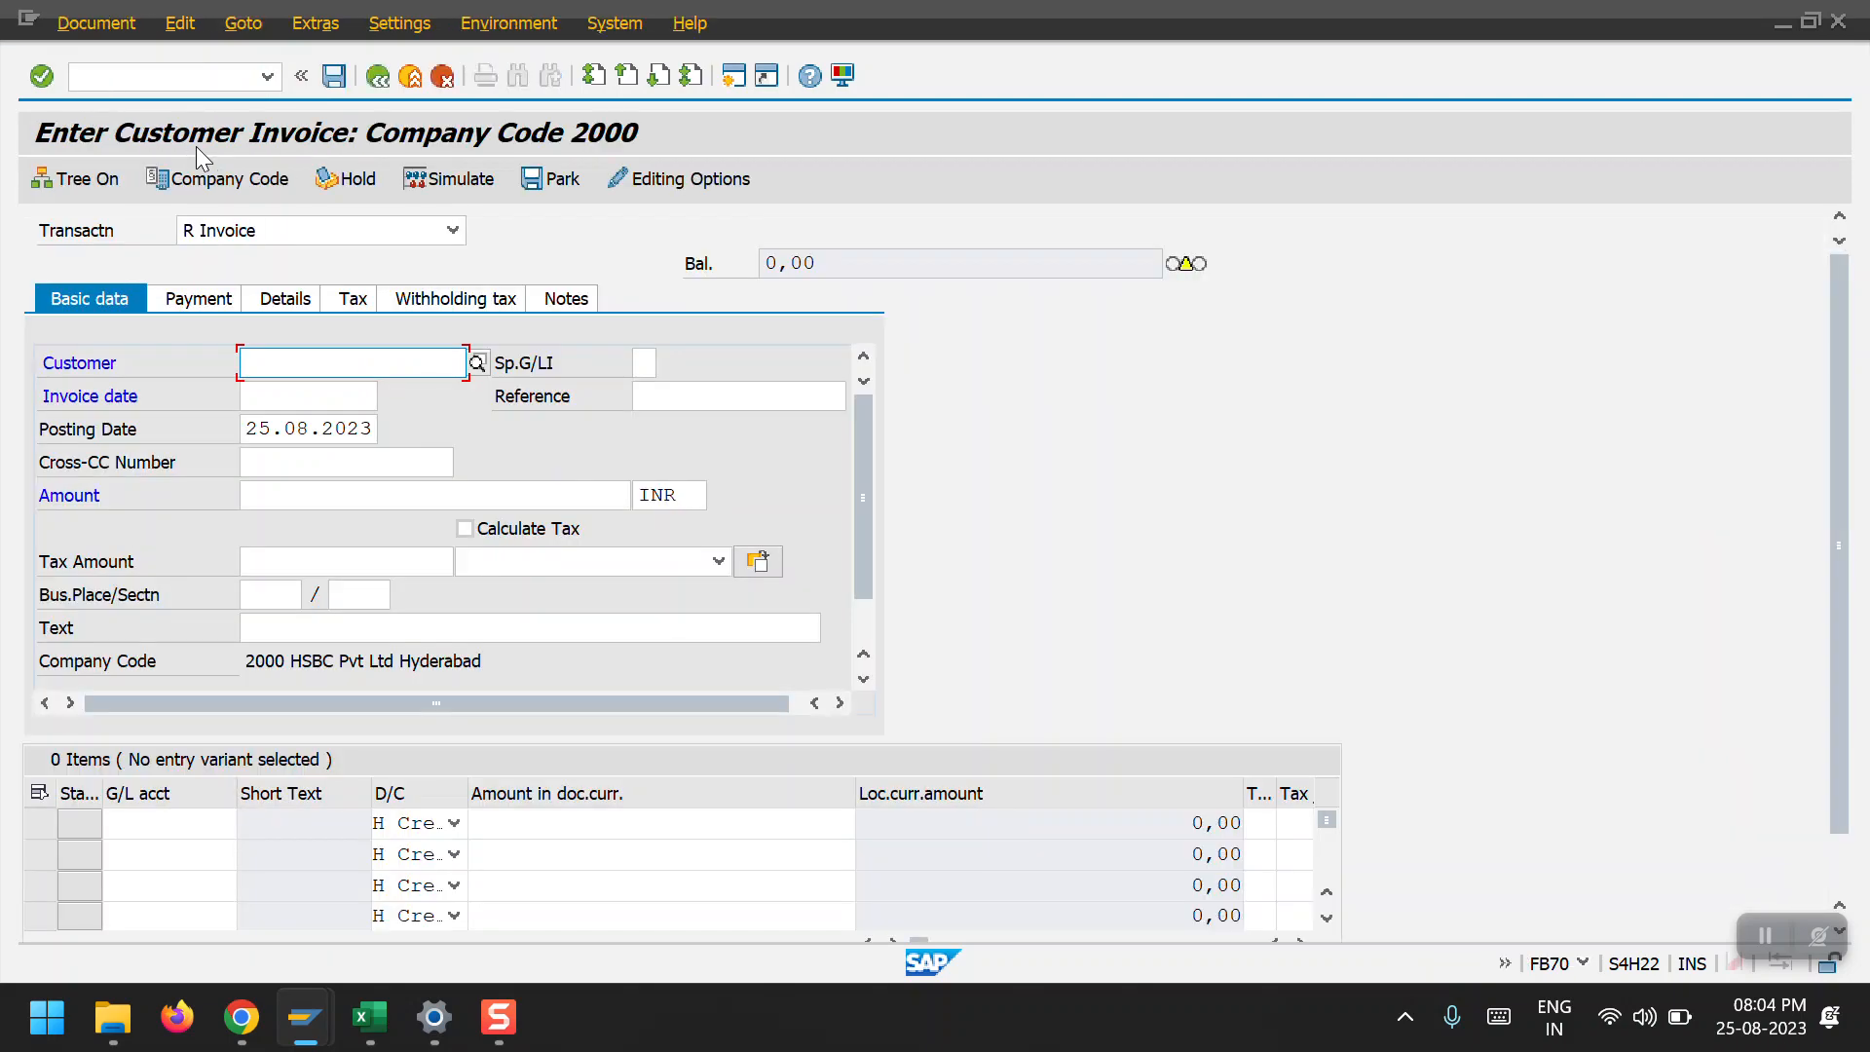
{"action": "mouse_move", "coordinate": [305, 1017]}
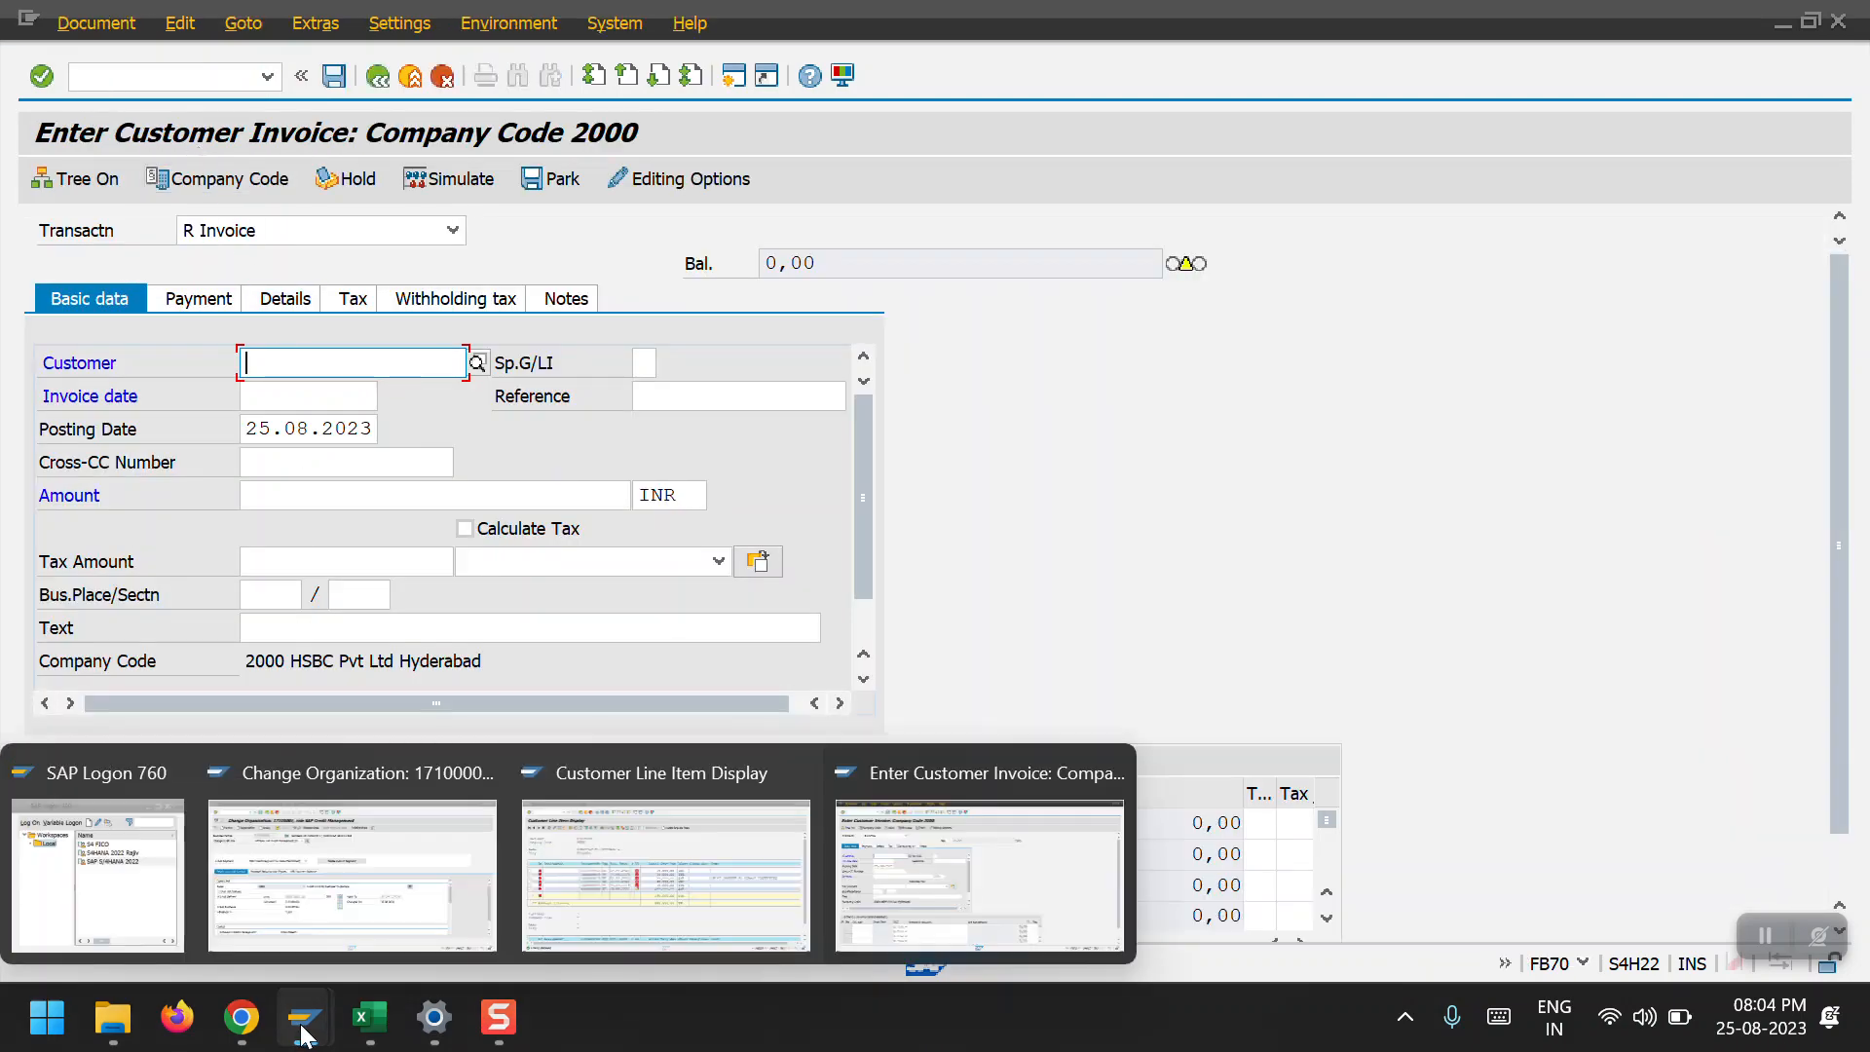
Restart transaction BP in the business partner session and find LULU Hyper Market by its customer number to view its credit data.
{"action": "left_click", "coordinate": [351, 954]}
{"action": "left_click", "coordinate": [125, 69]}
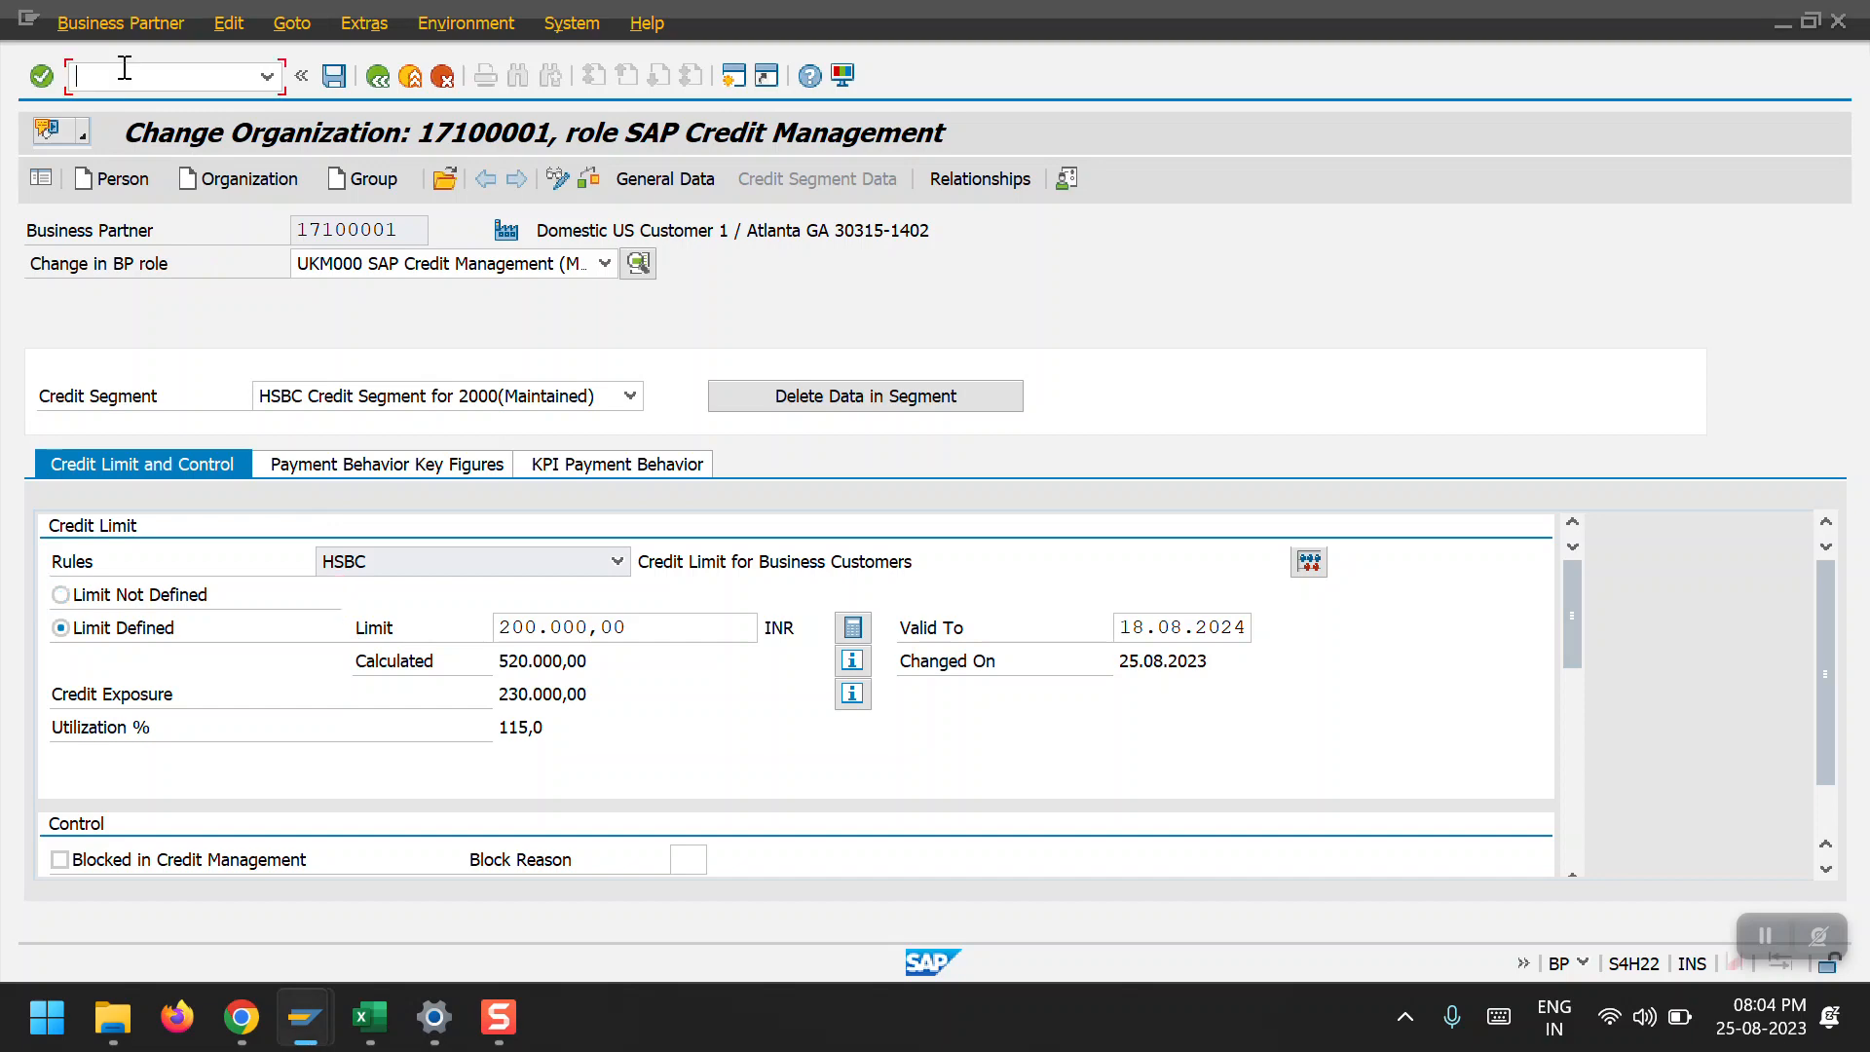
{"action": "type", "text": "/n"}
{"action": "key", "text": "Return"}
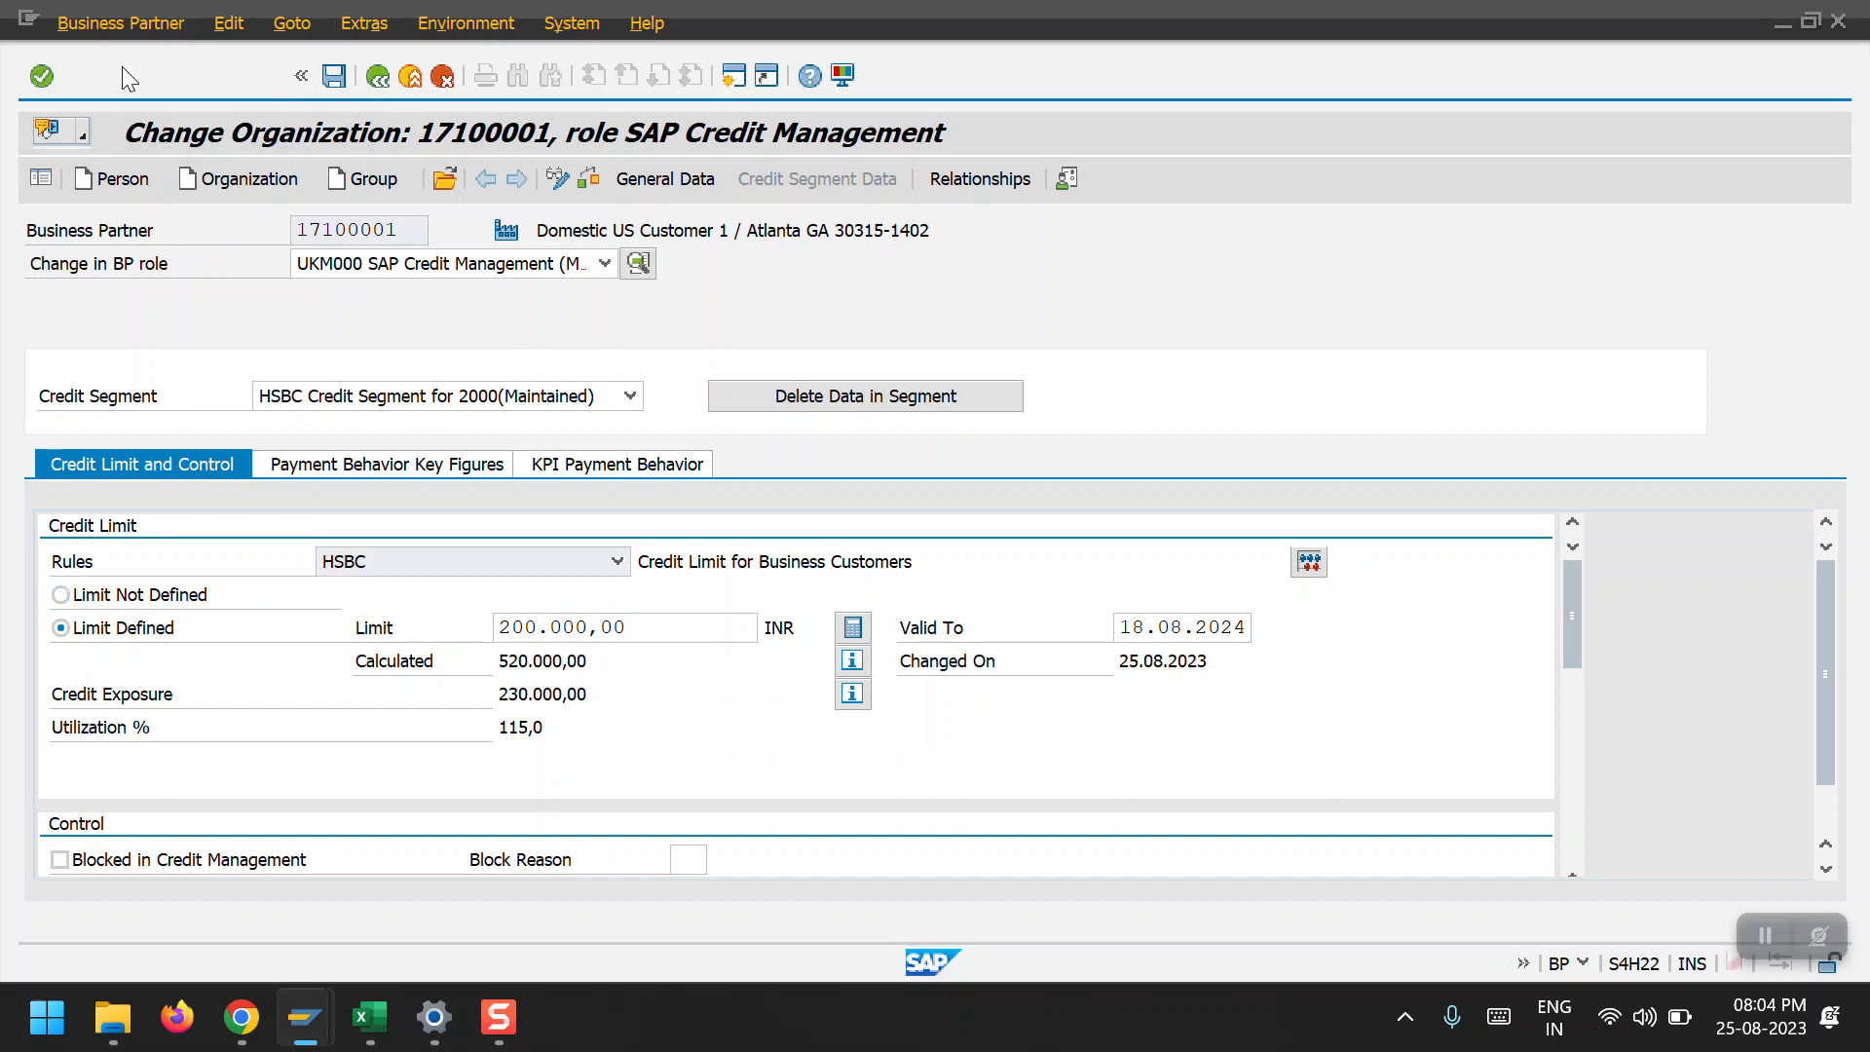
{"action": "type", "text": "bp"}
{"action": "key", "text": "Return"}
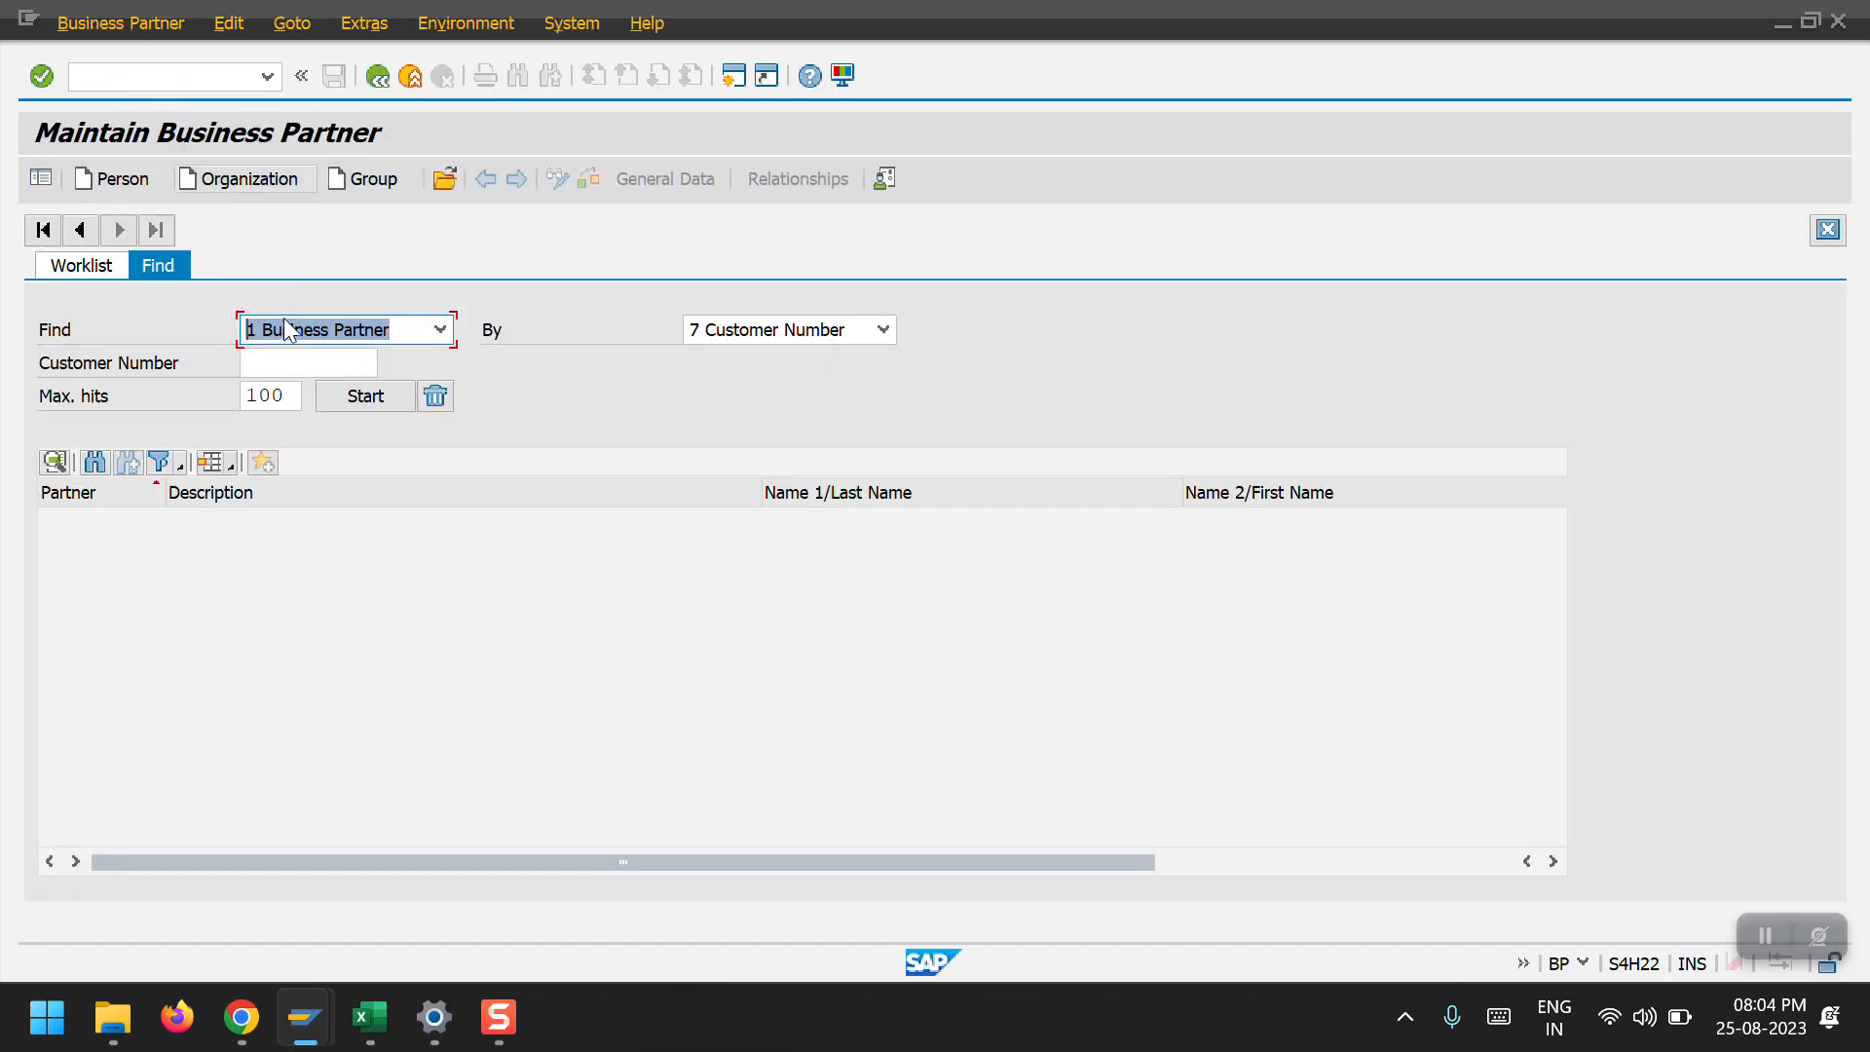
{"action": "left_click", "coordinate": [287, 367]}
{"action": "left_click", "coordinate": [309, 417]}
{"action": "left_click", "coordinate": [362, 401]}
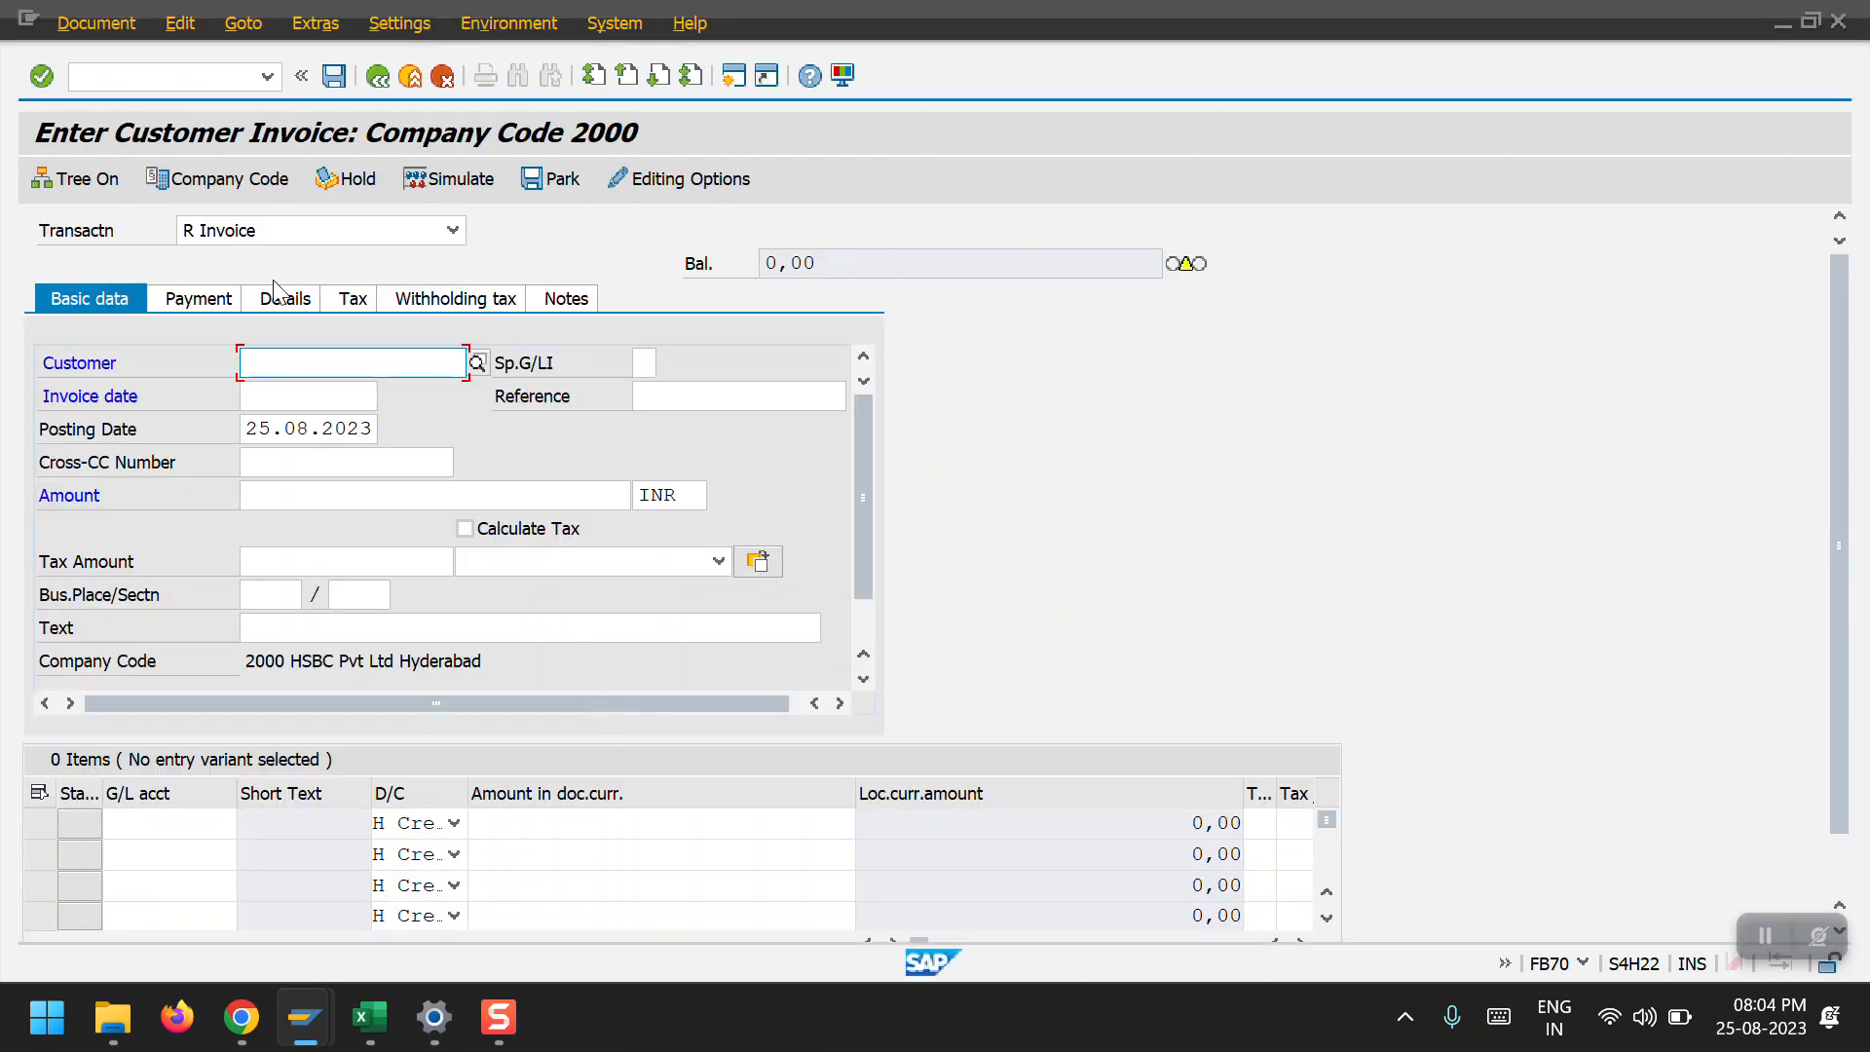
In the customer invoice session, enter LULU Hyper Market's customer number, invoice date 25.08.2023 and reference Aug - INV3.
{"action": "left_click", "coordinate": [292, 362]}
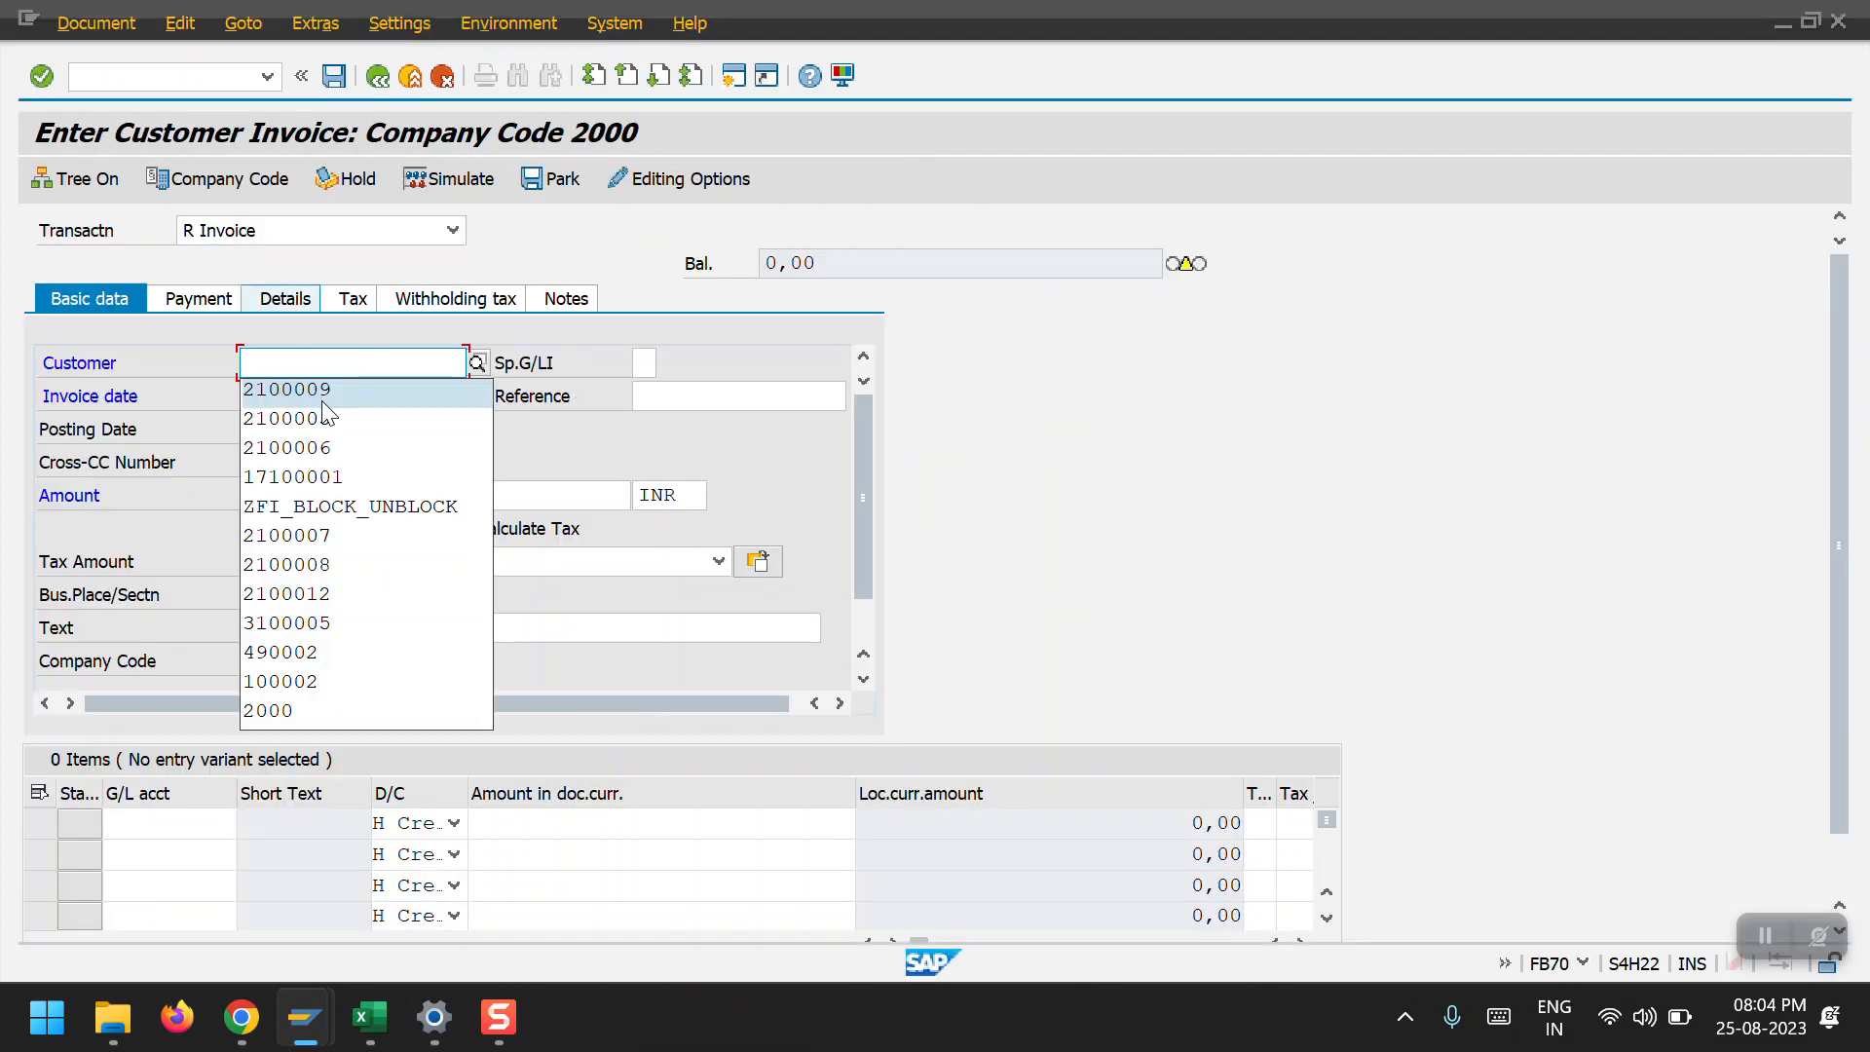
{"action": "left_click", "coordinate": [322, 402]}
{"action": "left_click", "coordinate": [313, 398]}
{"action": "left_click", "coordinate": [320, 420]}
{"action": "left_click", "coordinate": [678, 396]}
{"action": "left_click", "coordinate": [711, 434]}
{"action": "key", "text": "BackSpace"}
{"action": "type", "text": "3"}
{"action": "key", "text": "Tab"}
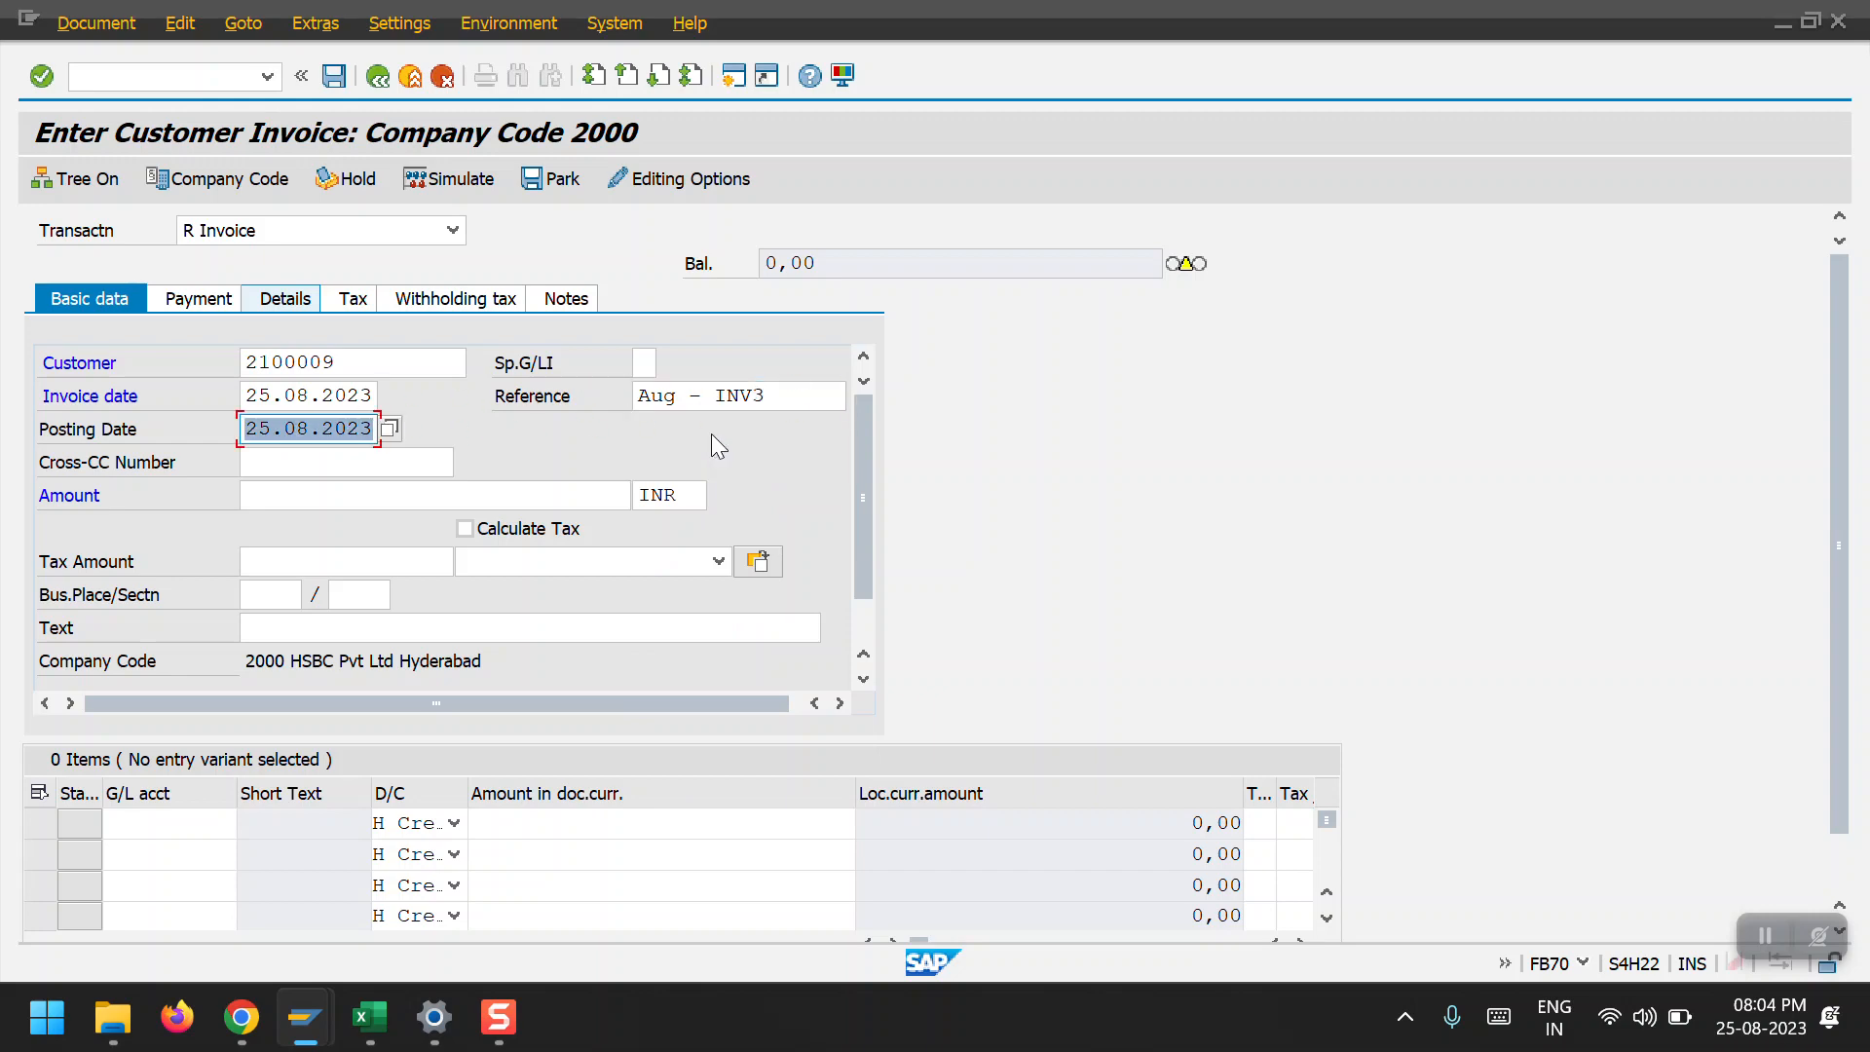
Set the invoice amount to 3500 INR and add a credit line for the revenue G/L account with the same amount.
{"action": "left_click", "coordinate": [423, 501]}
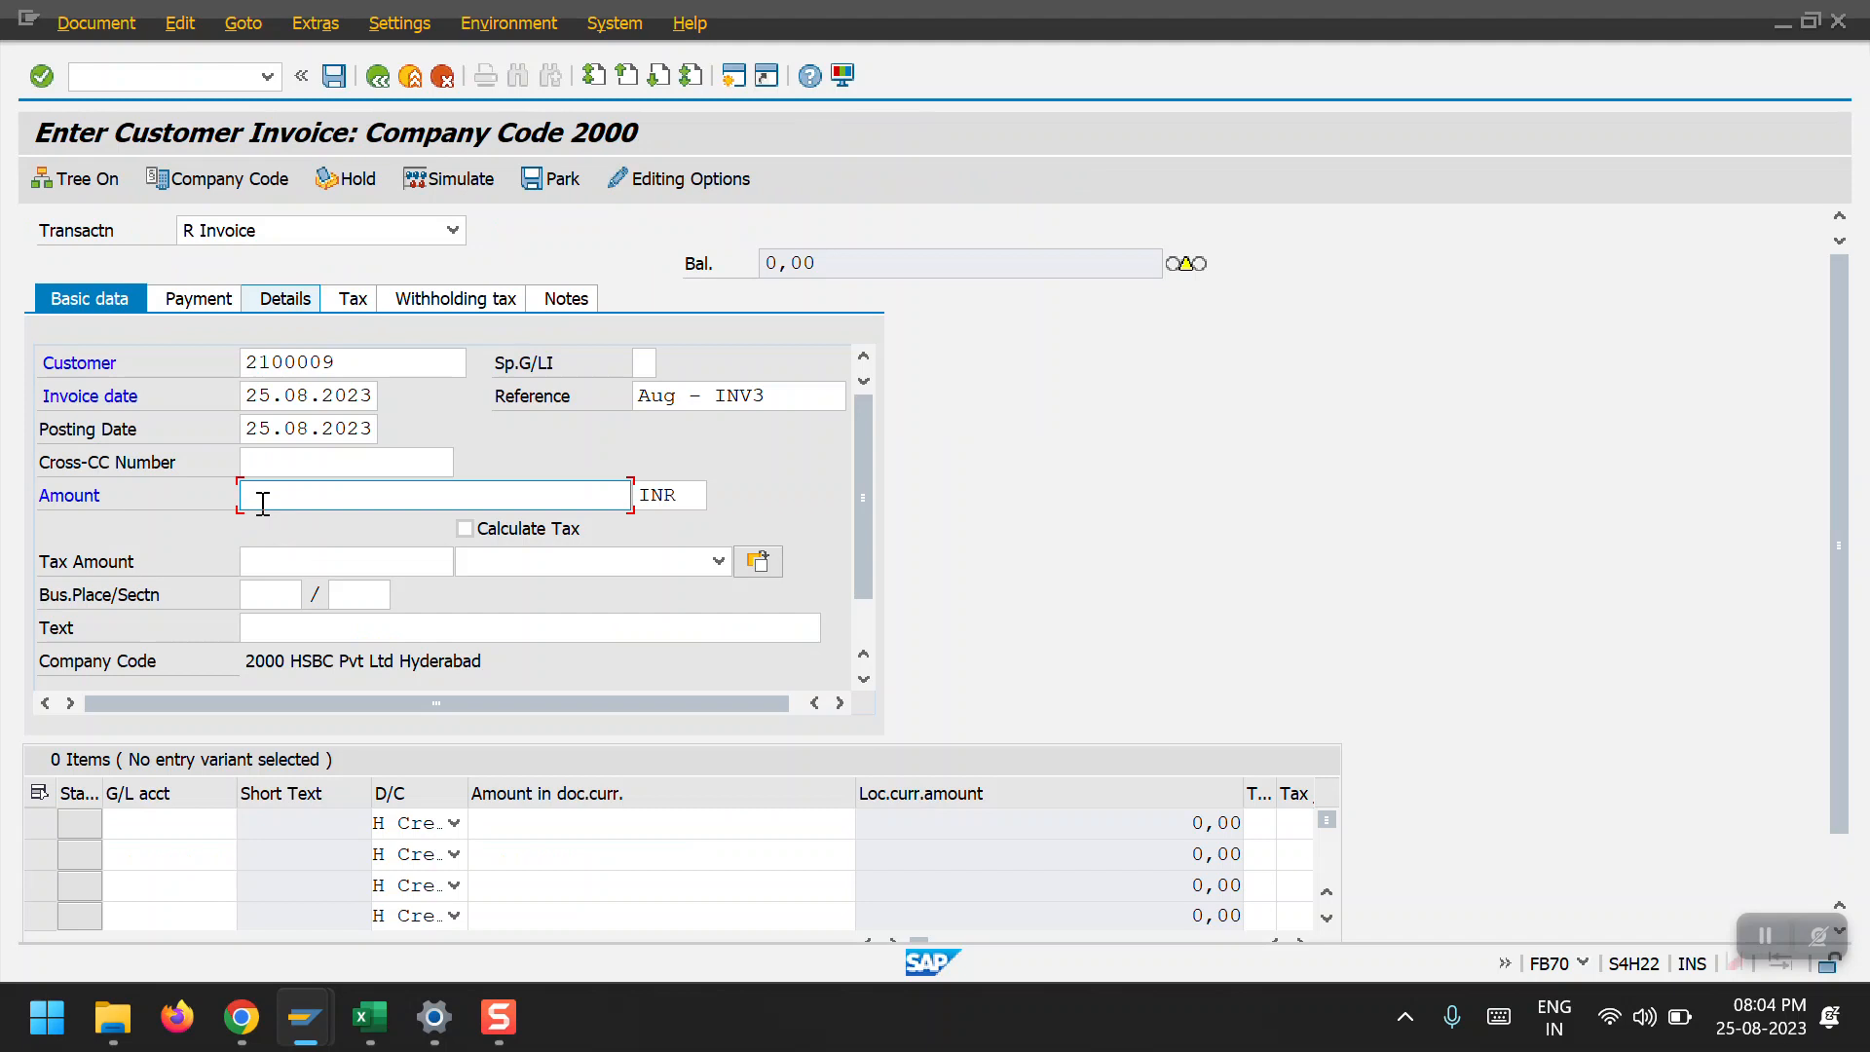
{"action": "type", "text": "3500"}
{"action": "left_click", "coordinate": [168, 826]}
{"action": "key", "text": "space"}
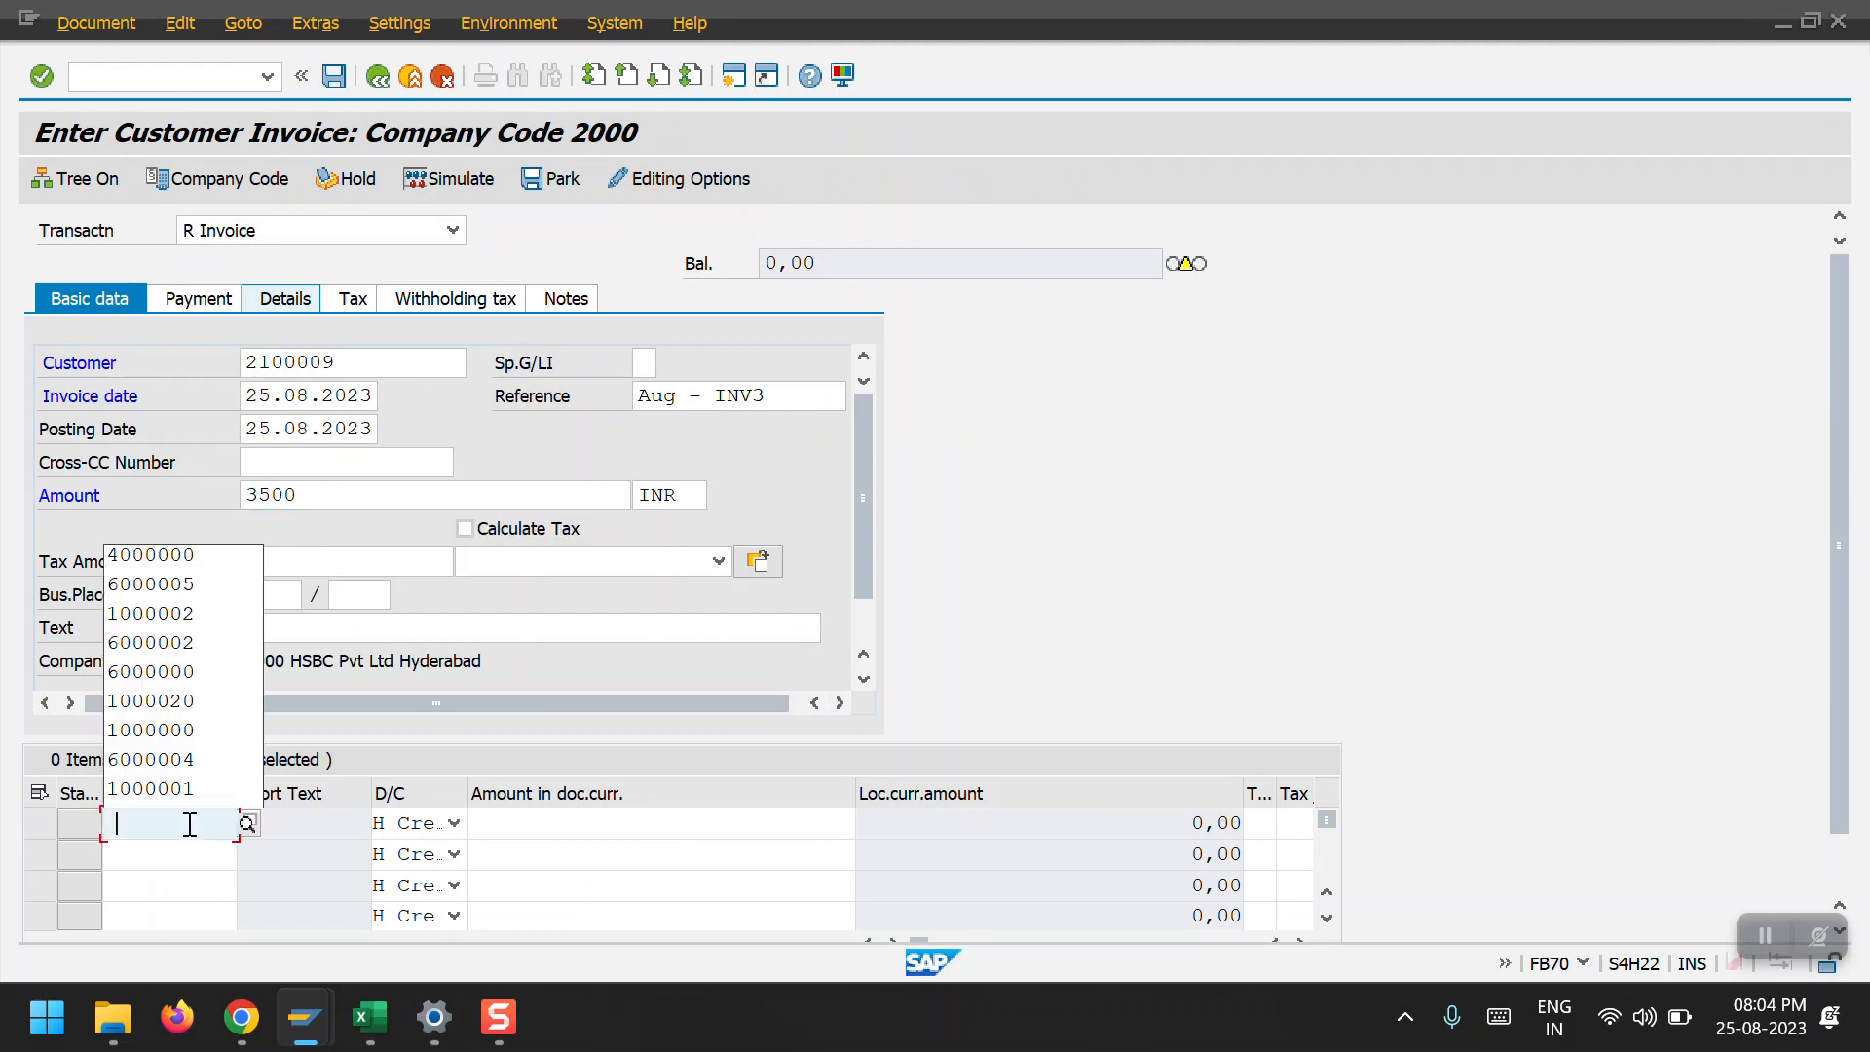
{"action": "left_click", "coordinate": [193, 557]}
{"action": "left_click", "coordinate": [571, 823]}
{"action": "key", "text": "space"}
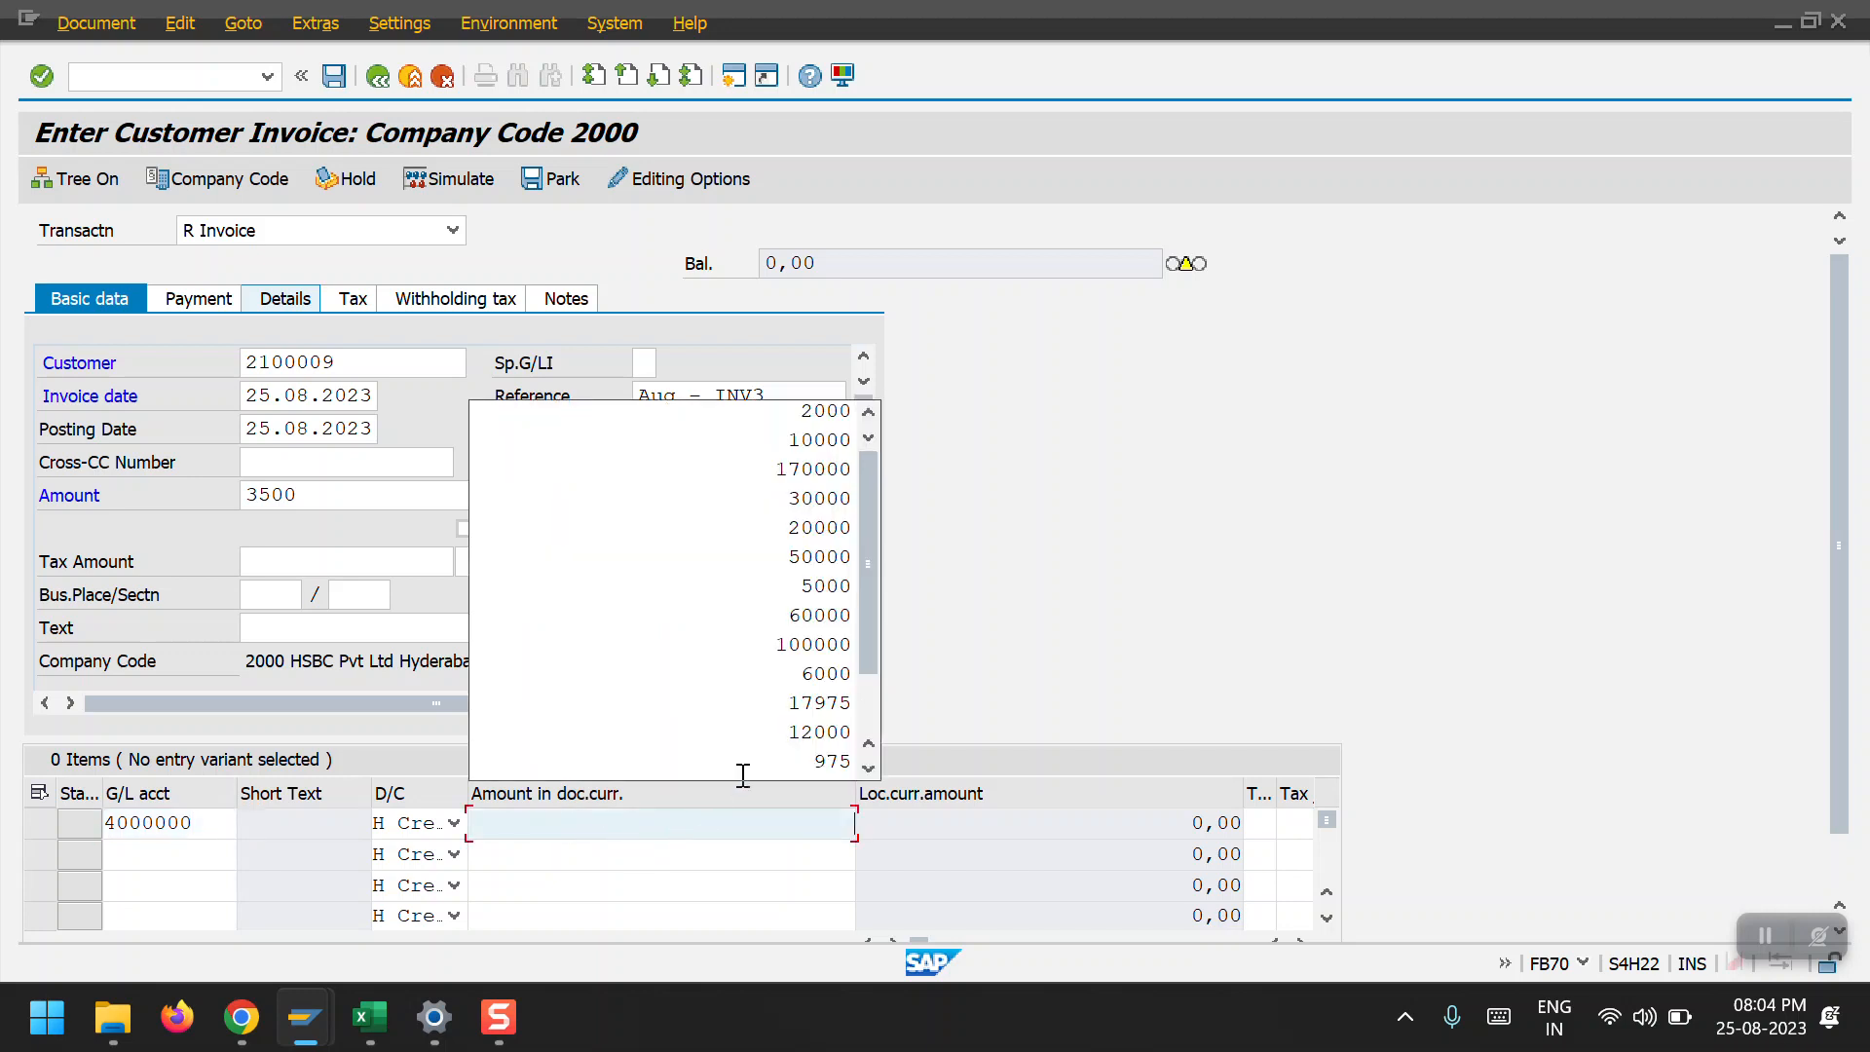
{"action": "left_click", "coordinate": [748, 827]}
{"action": "type", "text": "3500"}
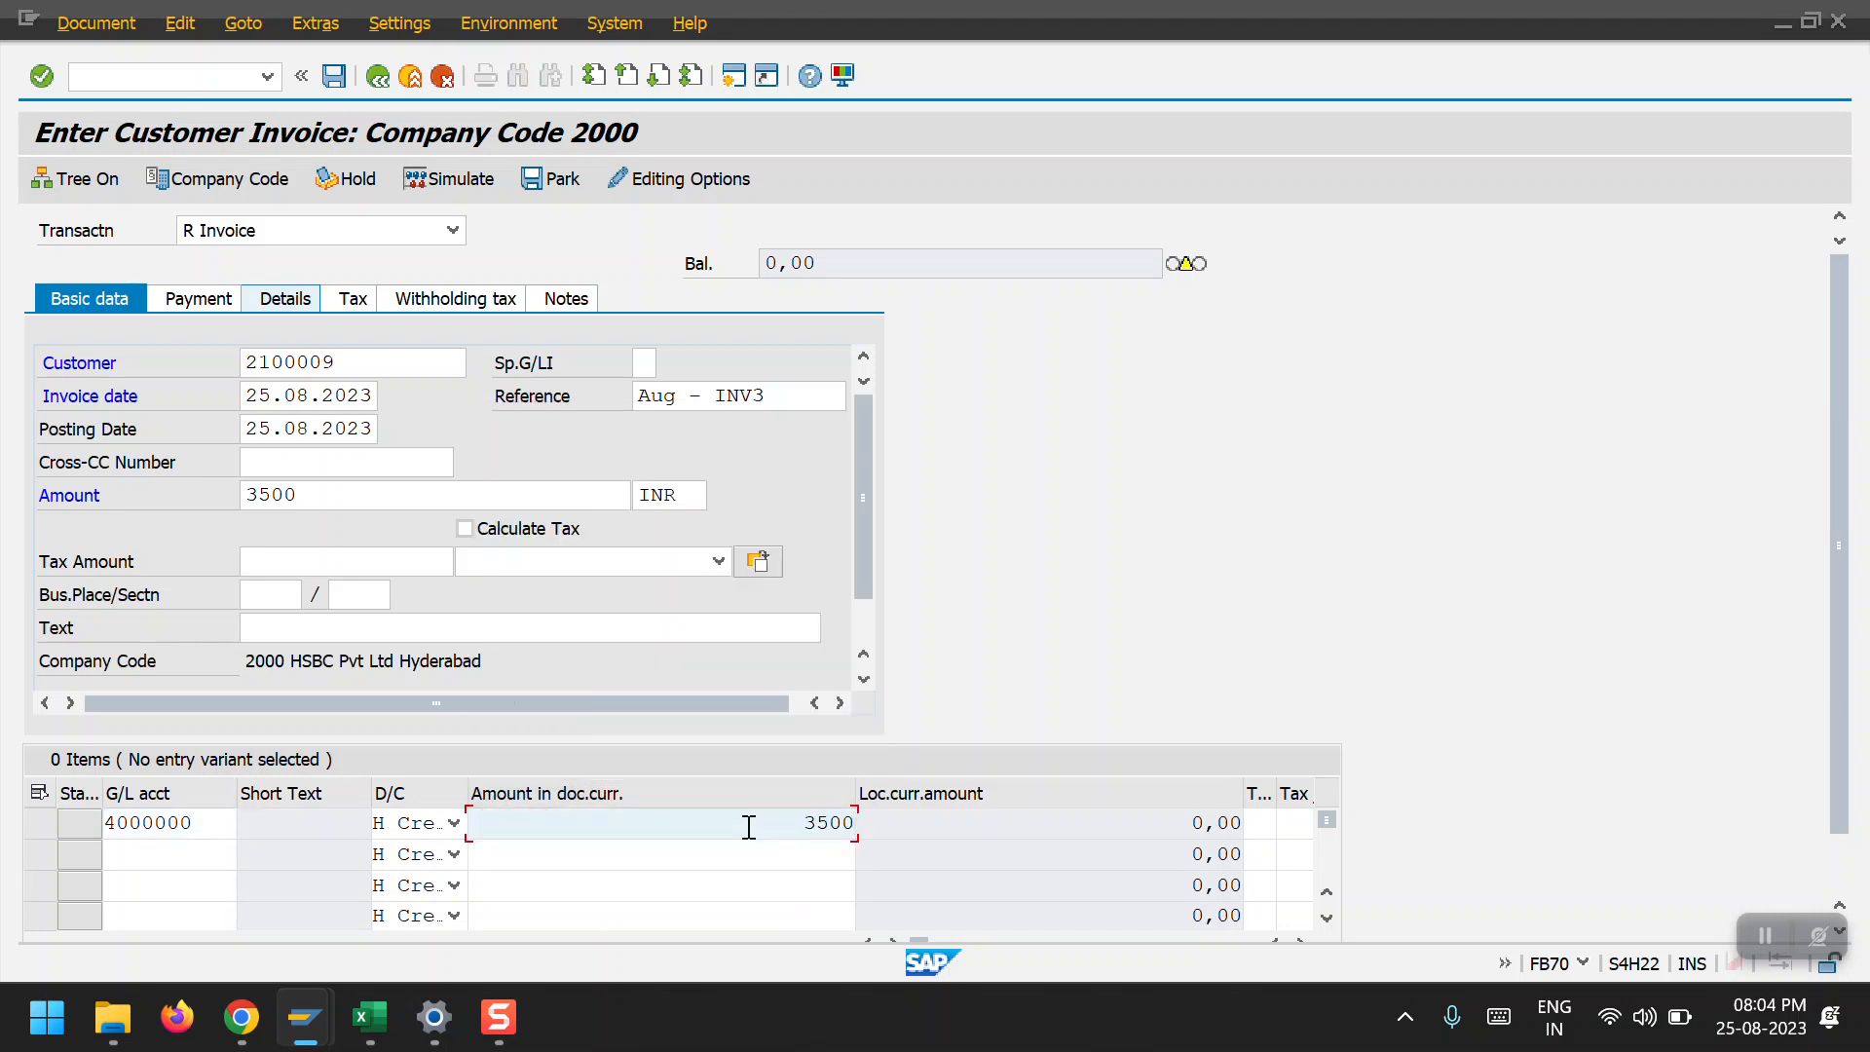
Assign profit center 5000 to the invoice's revenue line and post the invoice.
{"action": "key", "text": "Tab"}
{"action": "key", "text": "Tab"}
{"action": "key", "text": "Tab"}
{"action": "key", "text": "Tab"}
{"action": "key", "text": "Tab"}
{"action": "key", "text": "Tab"}
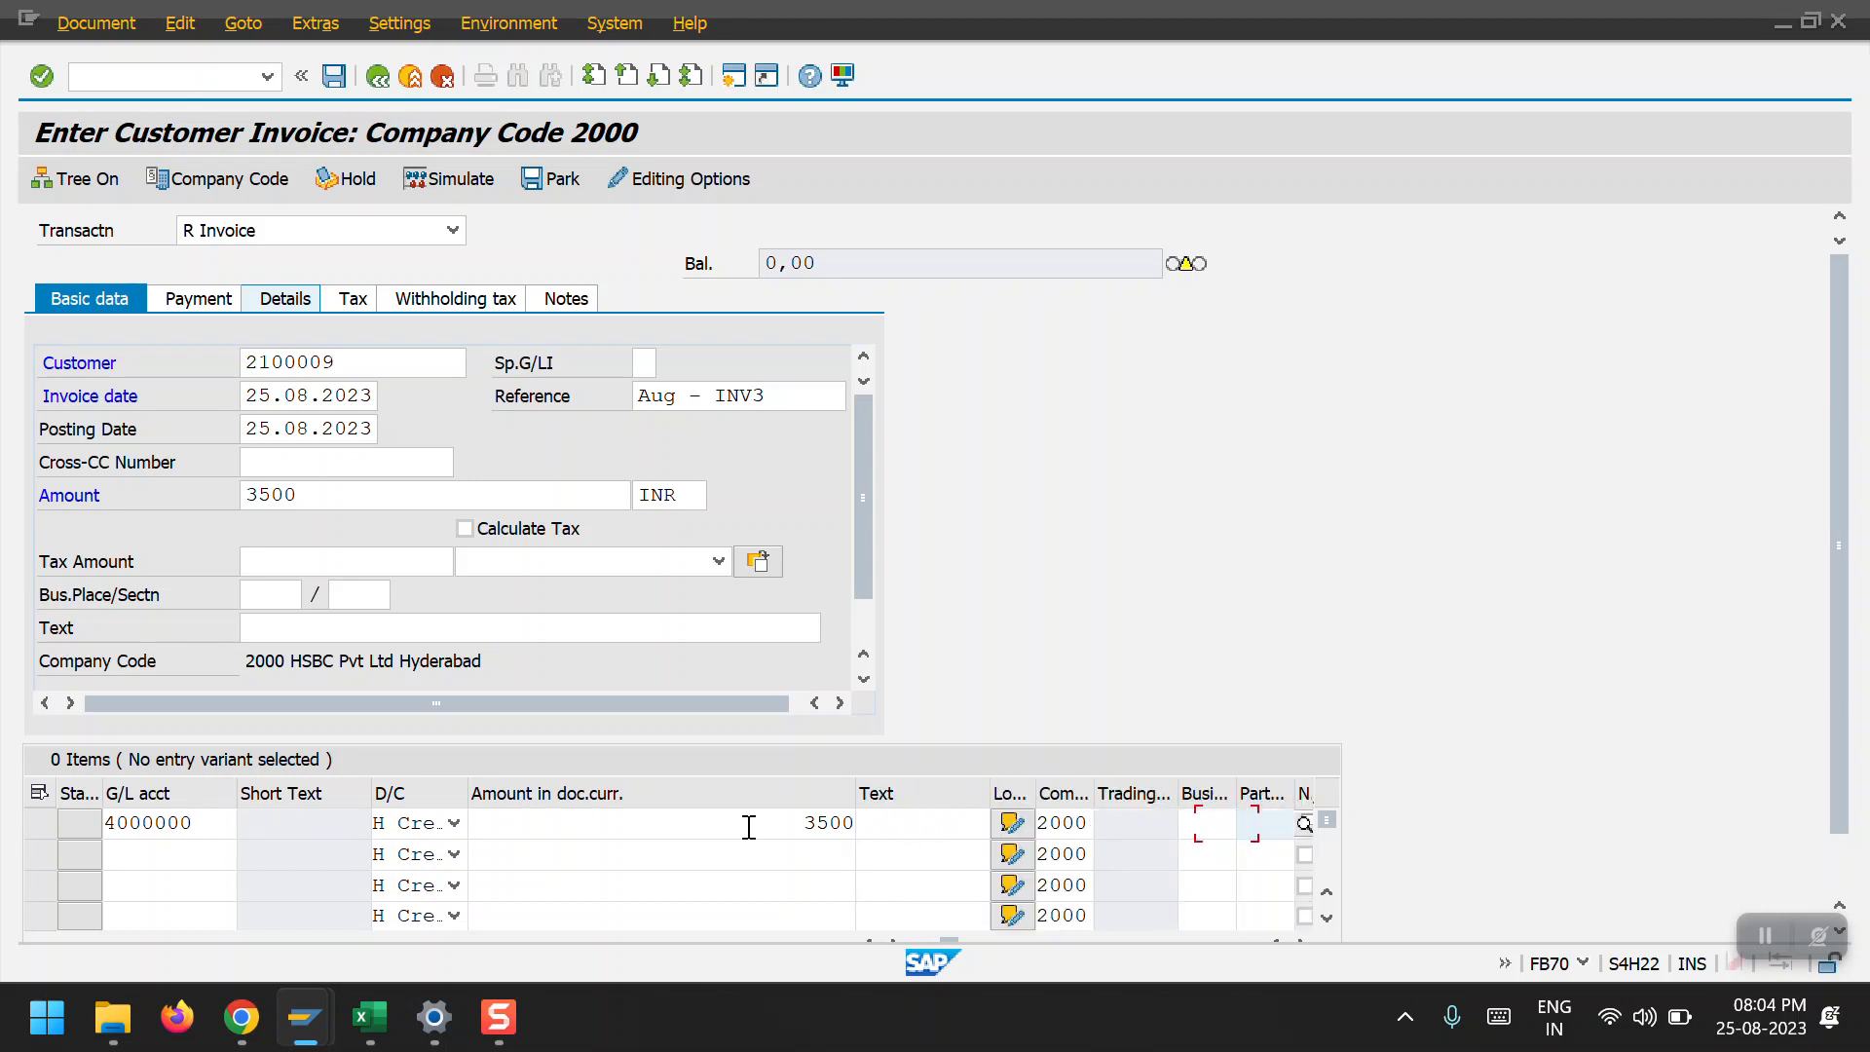
{"action": "key", "text": "Tab"}
{"action": "key", "text": "Tab"}
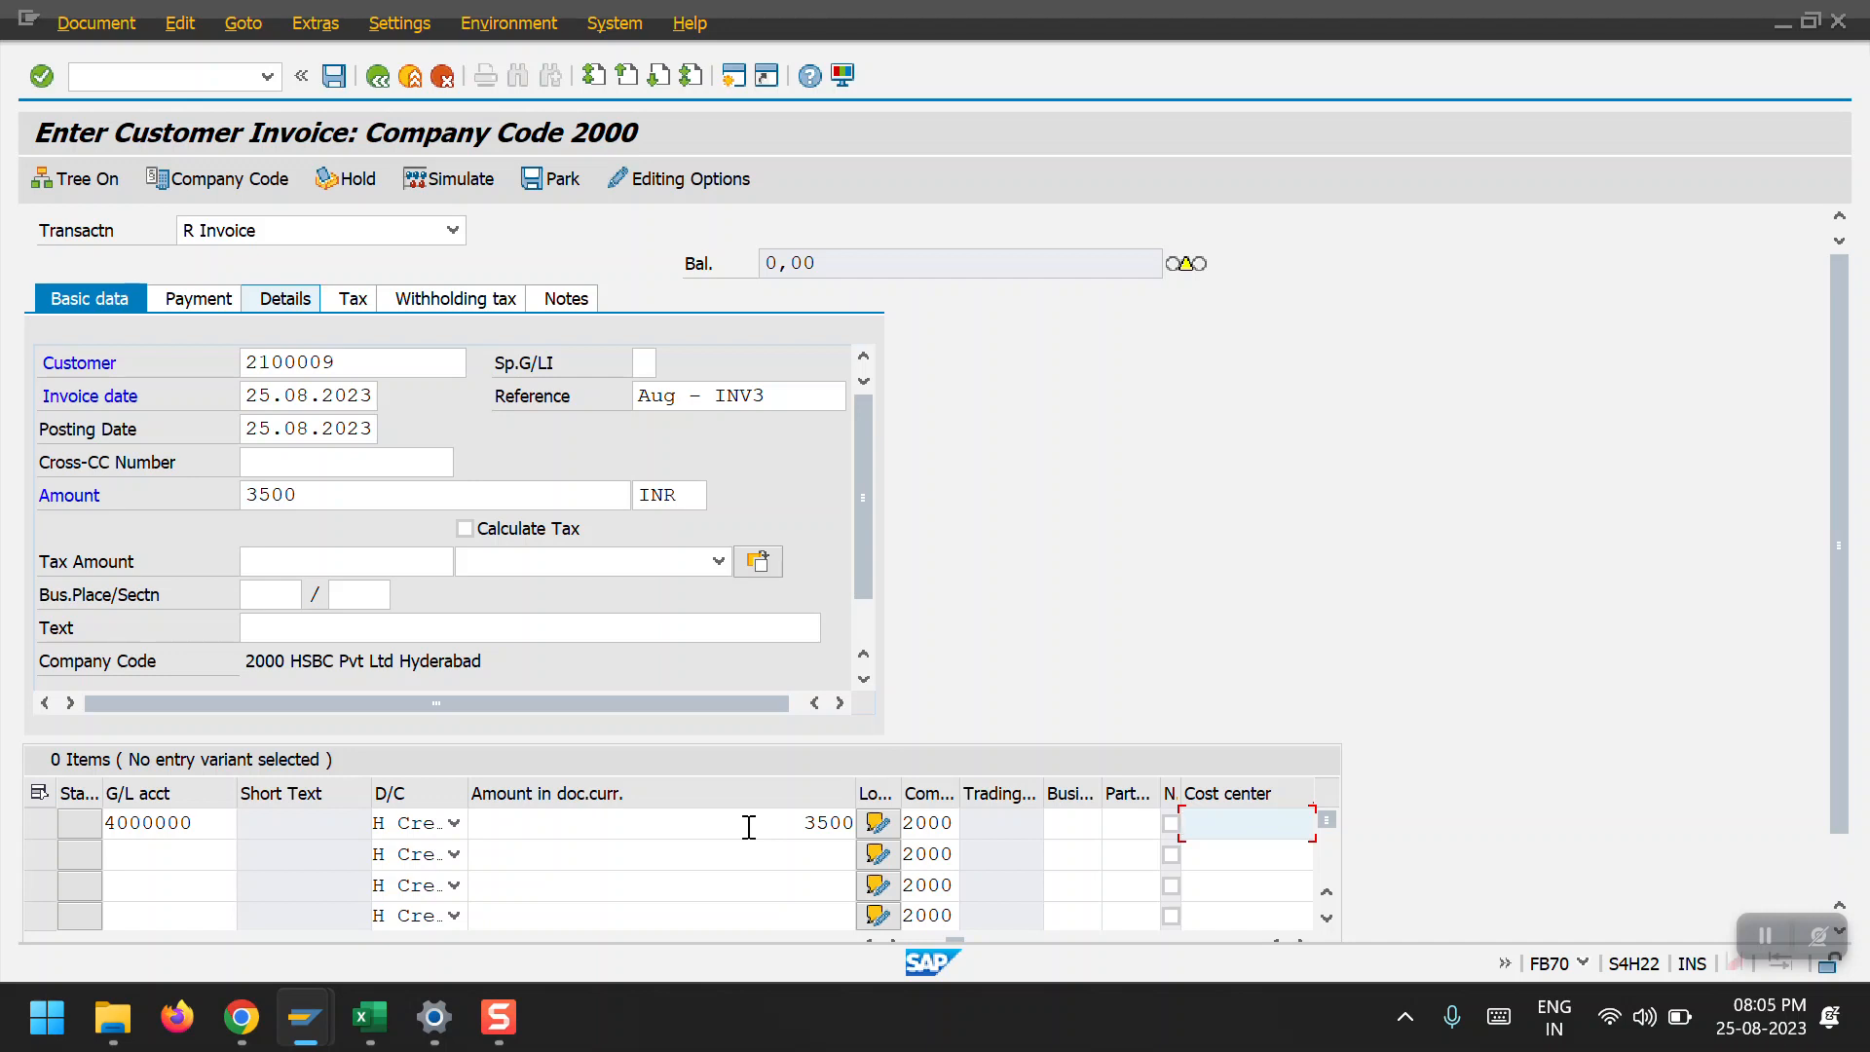
{"action": "key", "text": "Tab"}
{"action": "key", "text": "Tab"}
{"action": "key", "text": "Tab"}
{"action": "key", "text": "Tab"}
{"action": "key", "text": "Tab"}
{"action": "key", "text": "Tab"}
{"action": "key", "text": "Tab"}
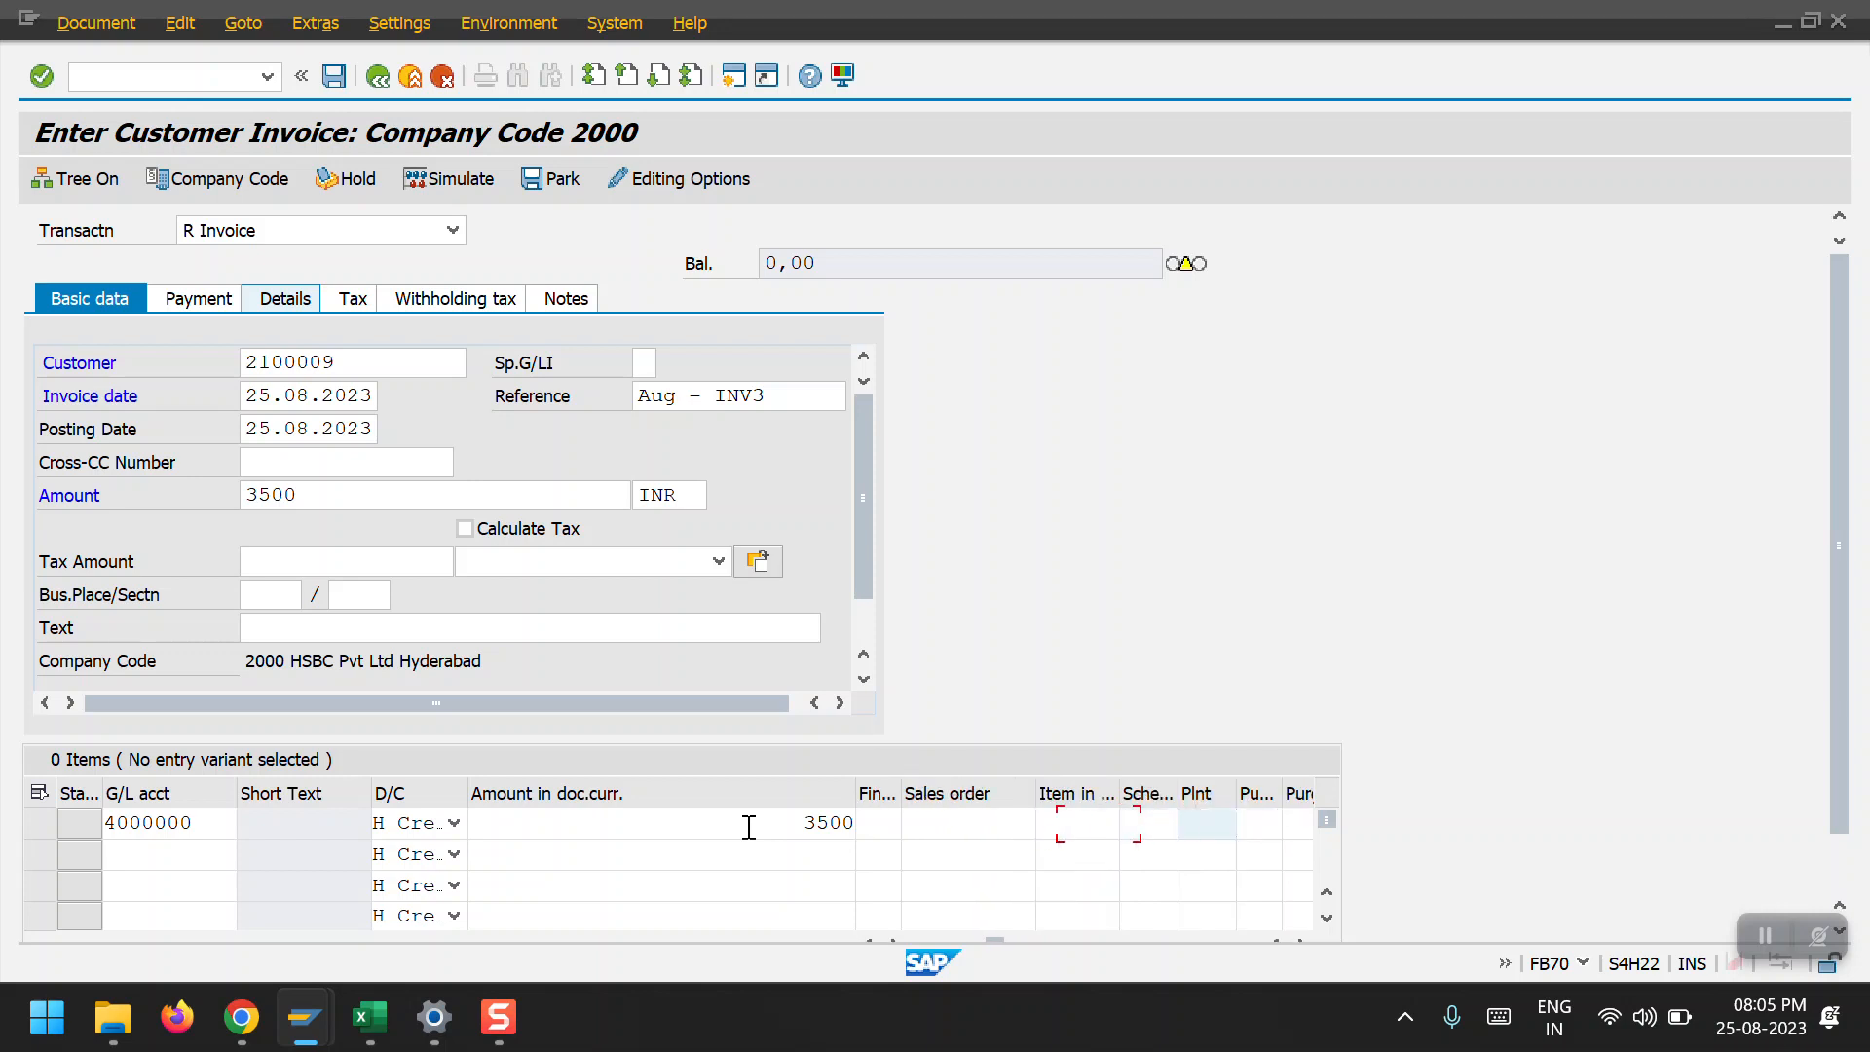
{"action": "key", "text": "Tab"}
{"action": "key", "text": "Tab"}
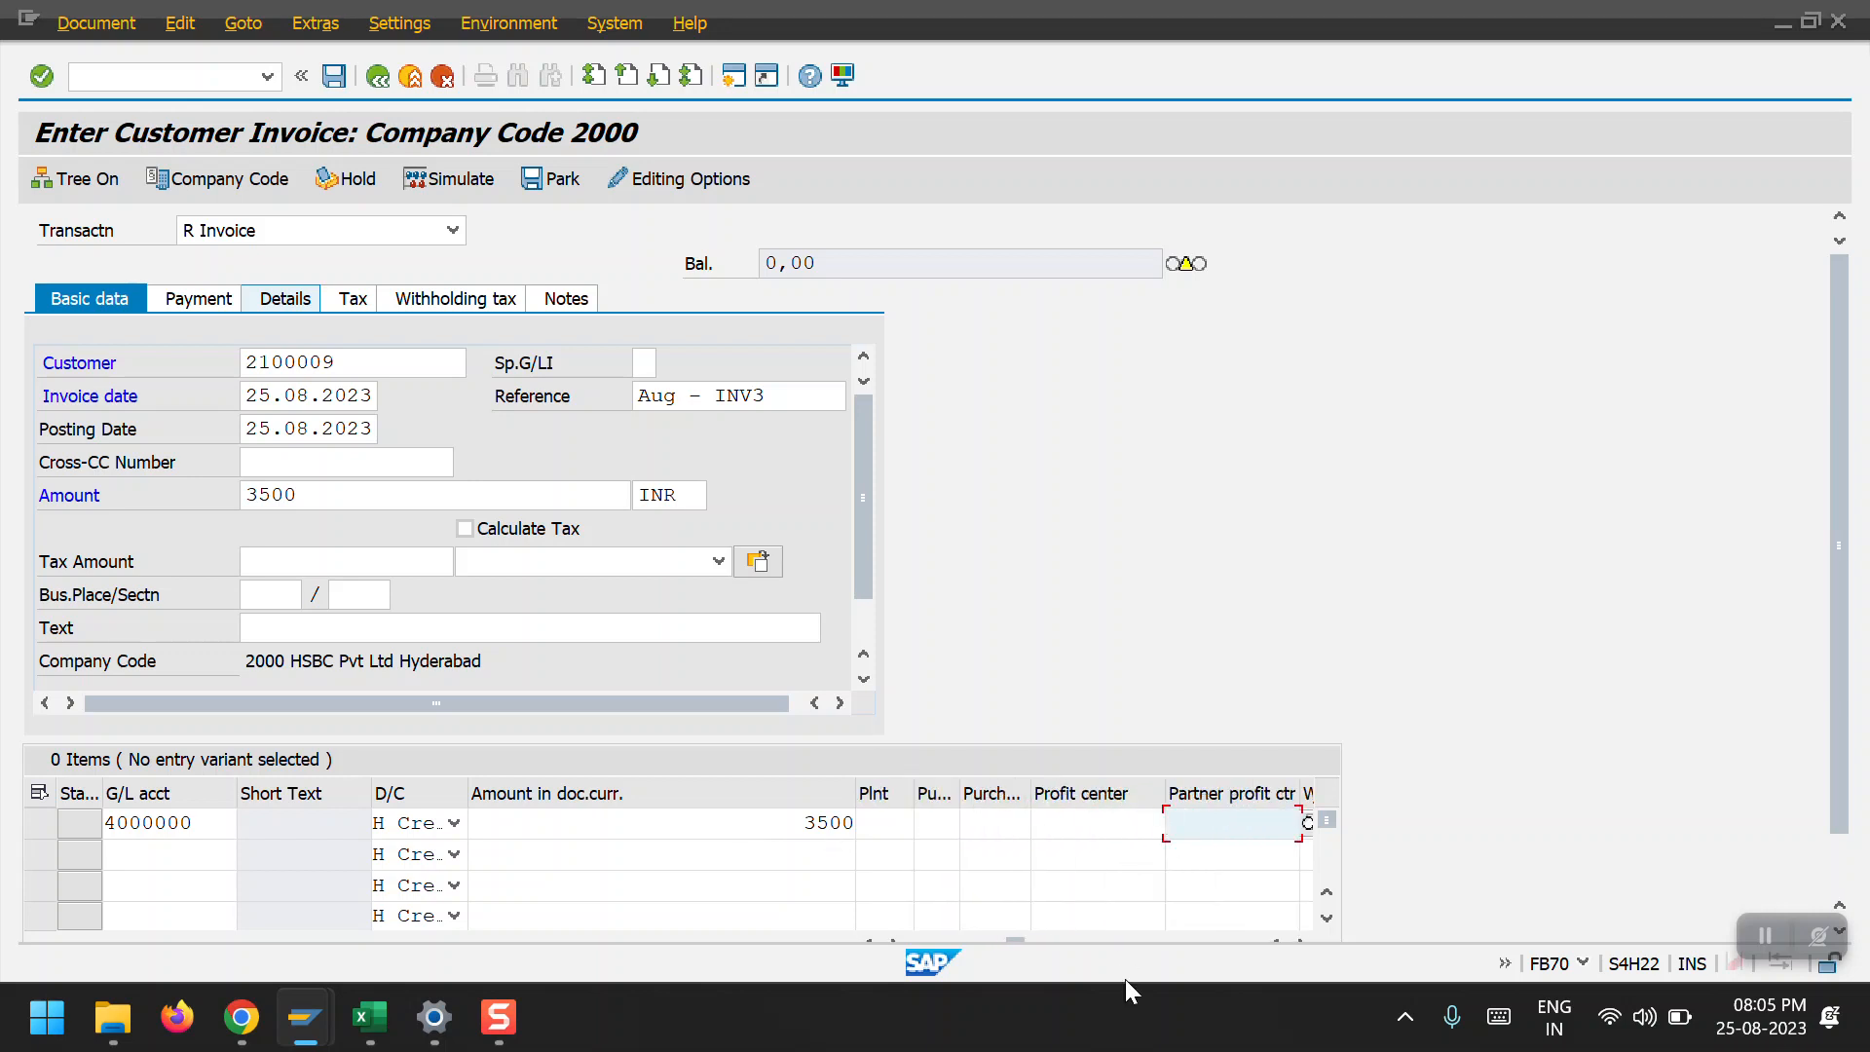
{"action": "left_click", "coordinate": [1083, 824]}
{"action": "type", "text": "5000"}
{"action": "key", "text": "Return"}
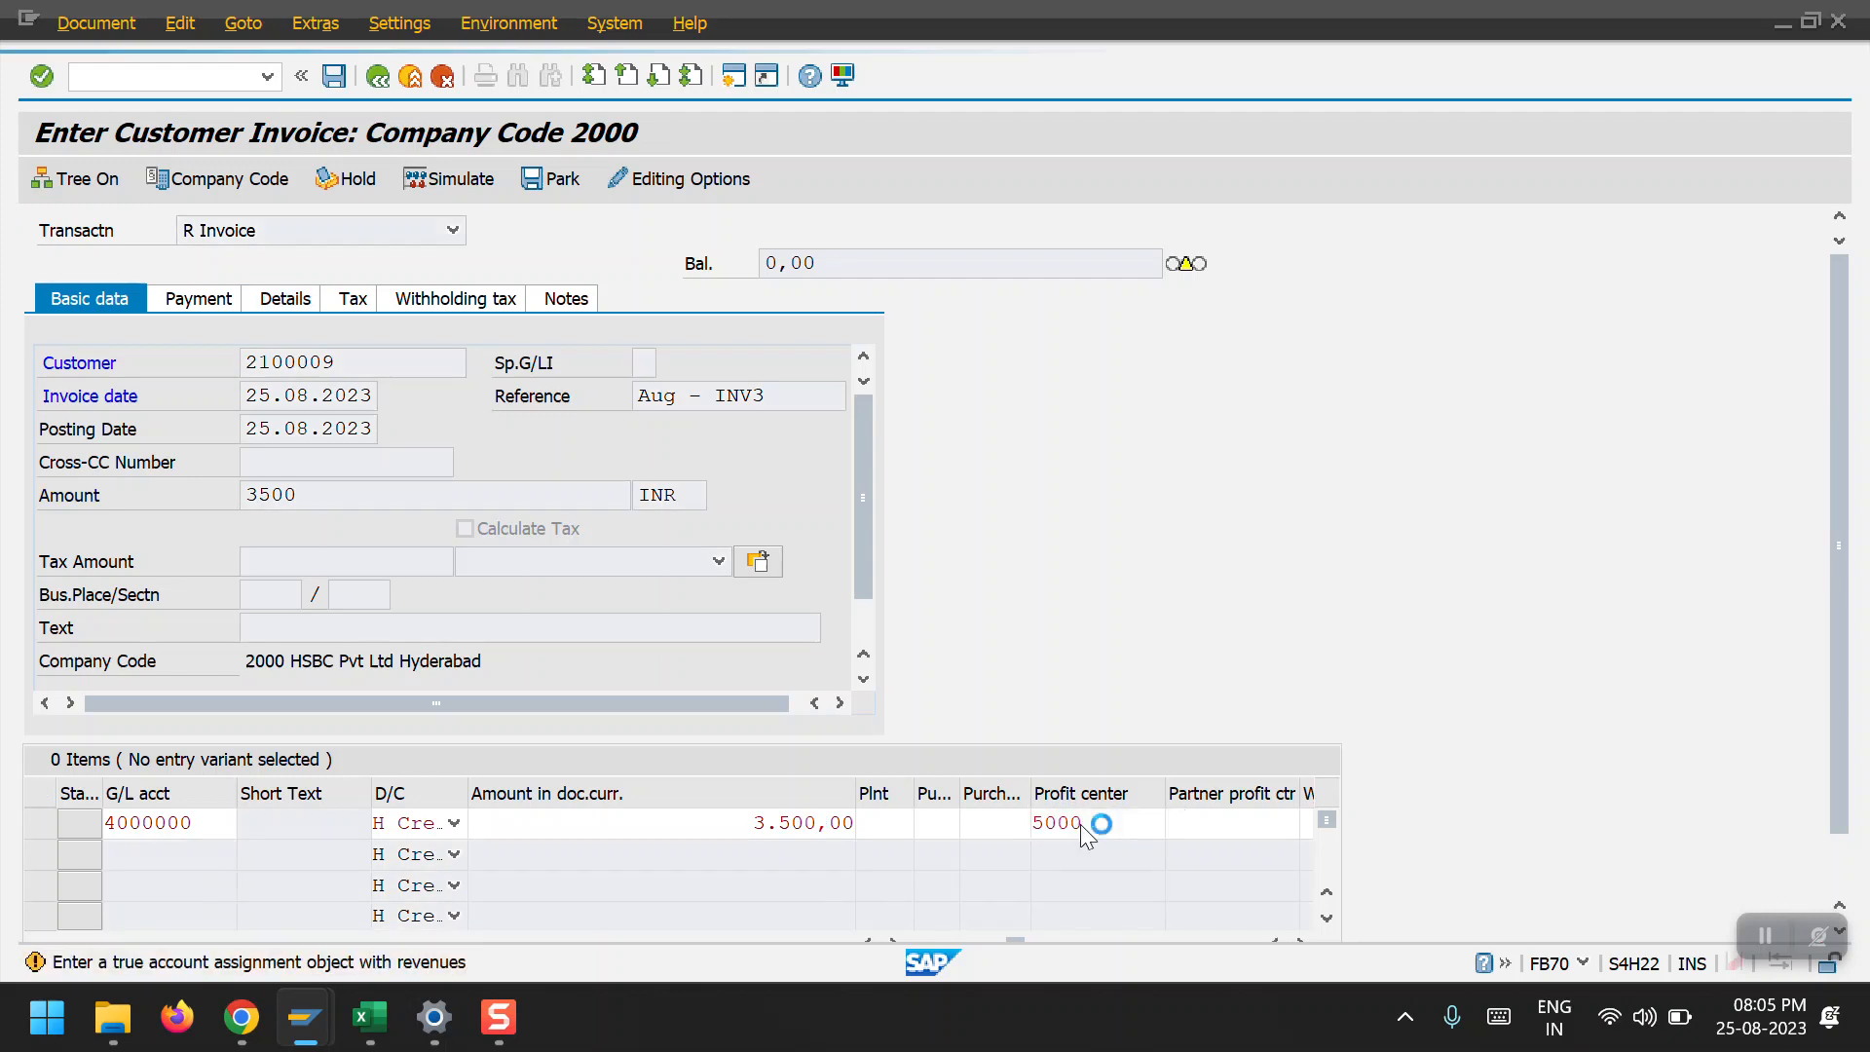
{"action": "key", "text": "Return"}
{"action": "key", "text": "Return"}
{"action": "key", "text": "ctrl+s"}
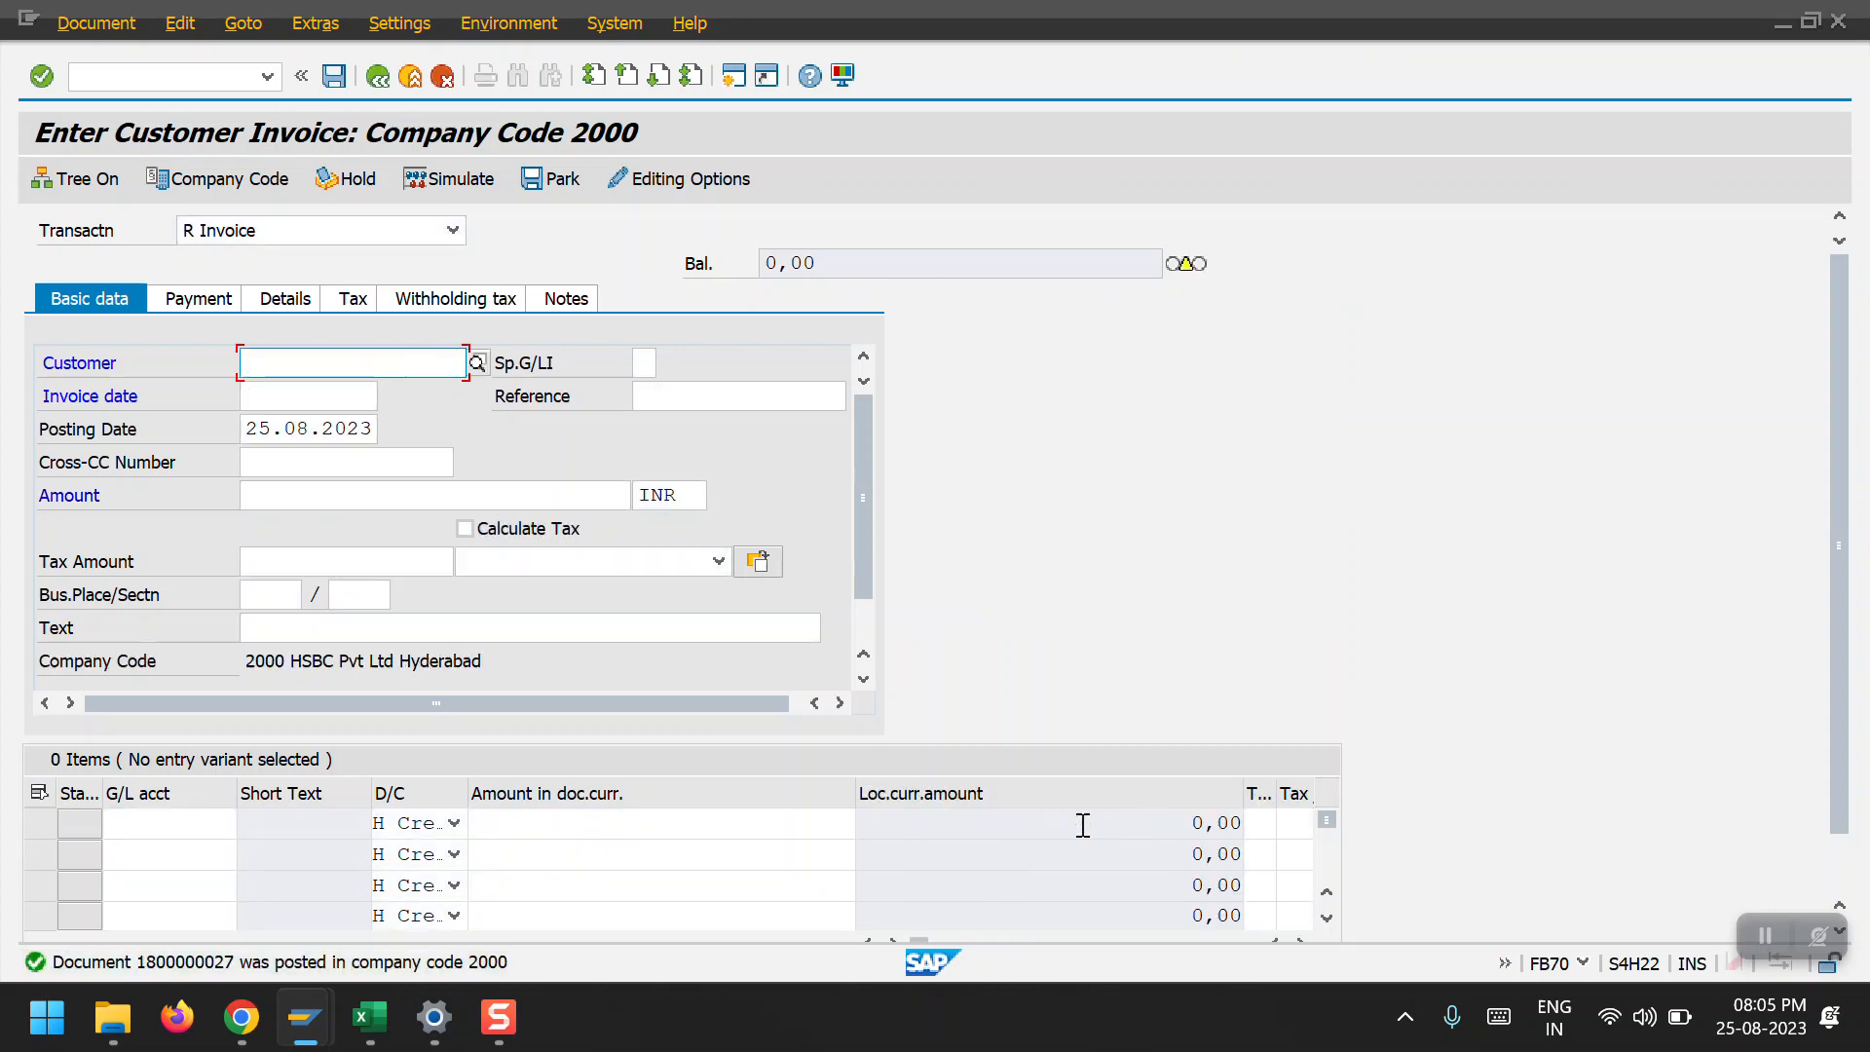
Switch to the customer line item session and list LULU Hyper Market's open items in company code 2000.
{"action": "key", "text": "alt+Tab"}
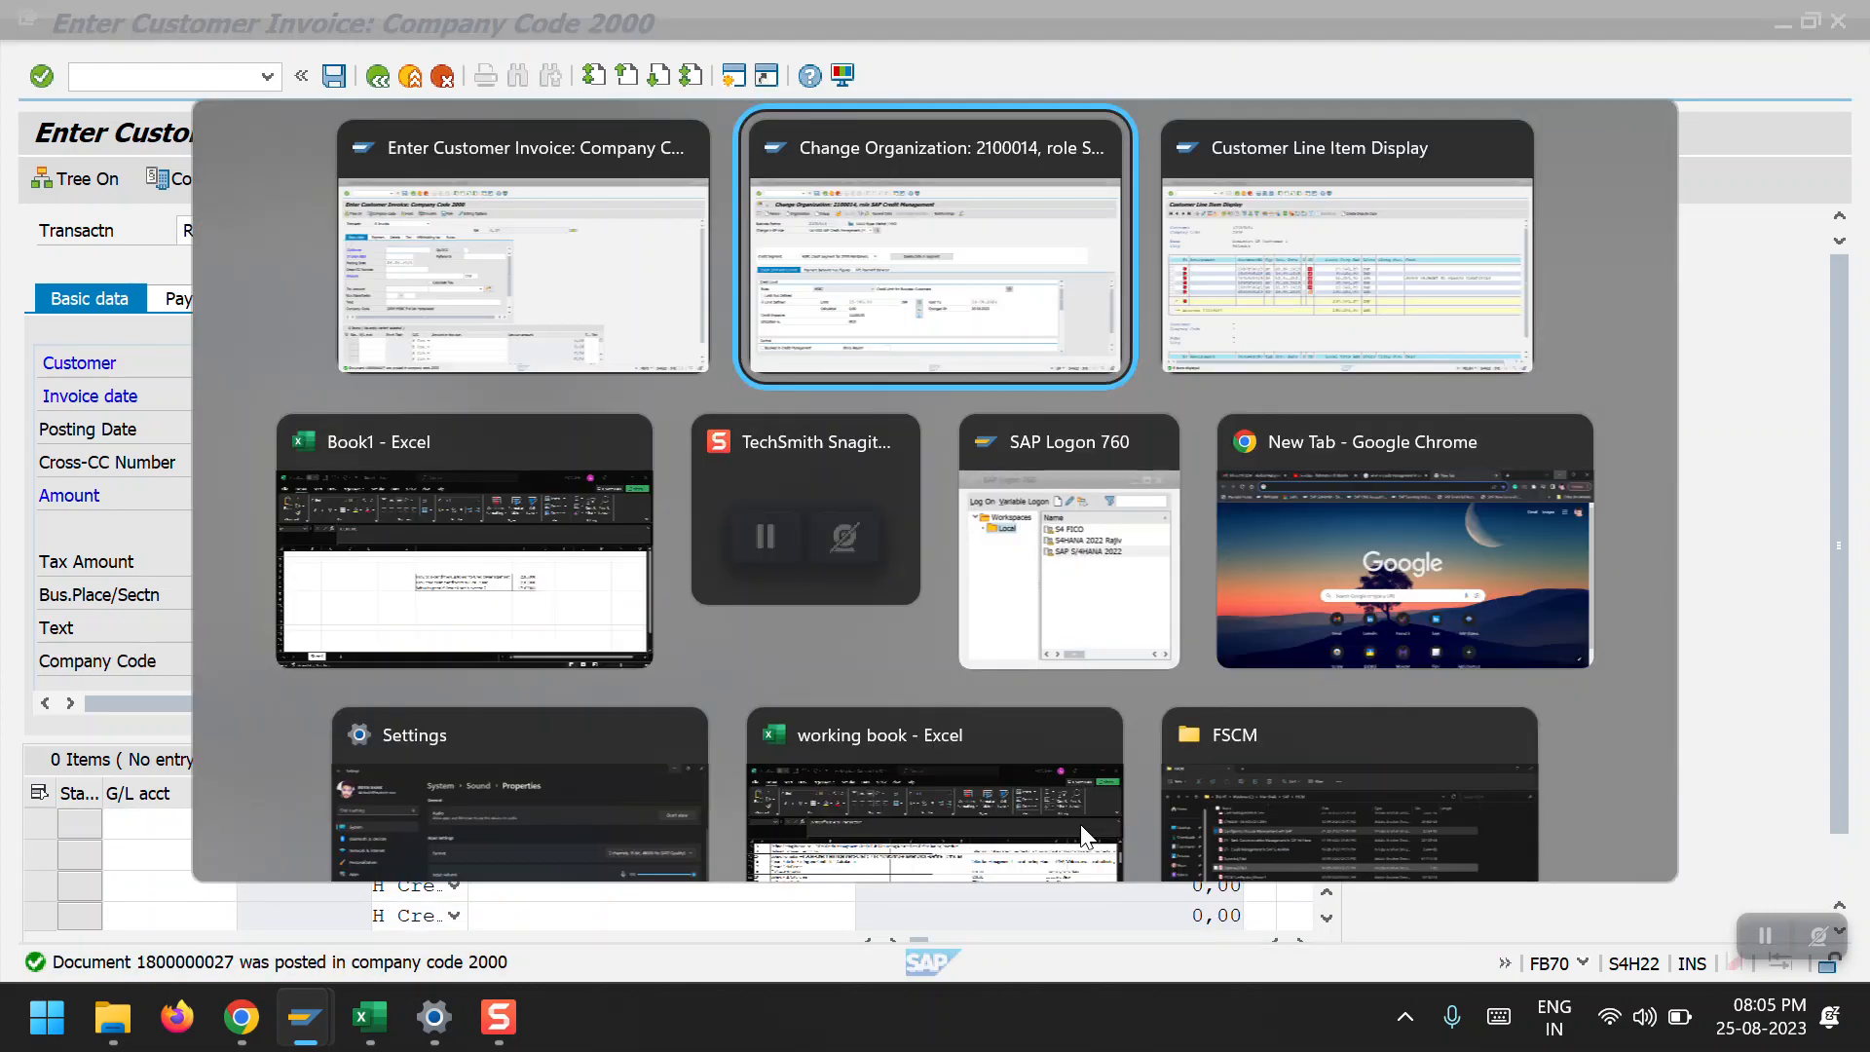
{"action": "key", "text": "alt+Tab"}
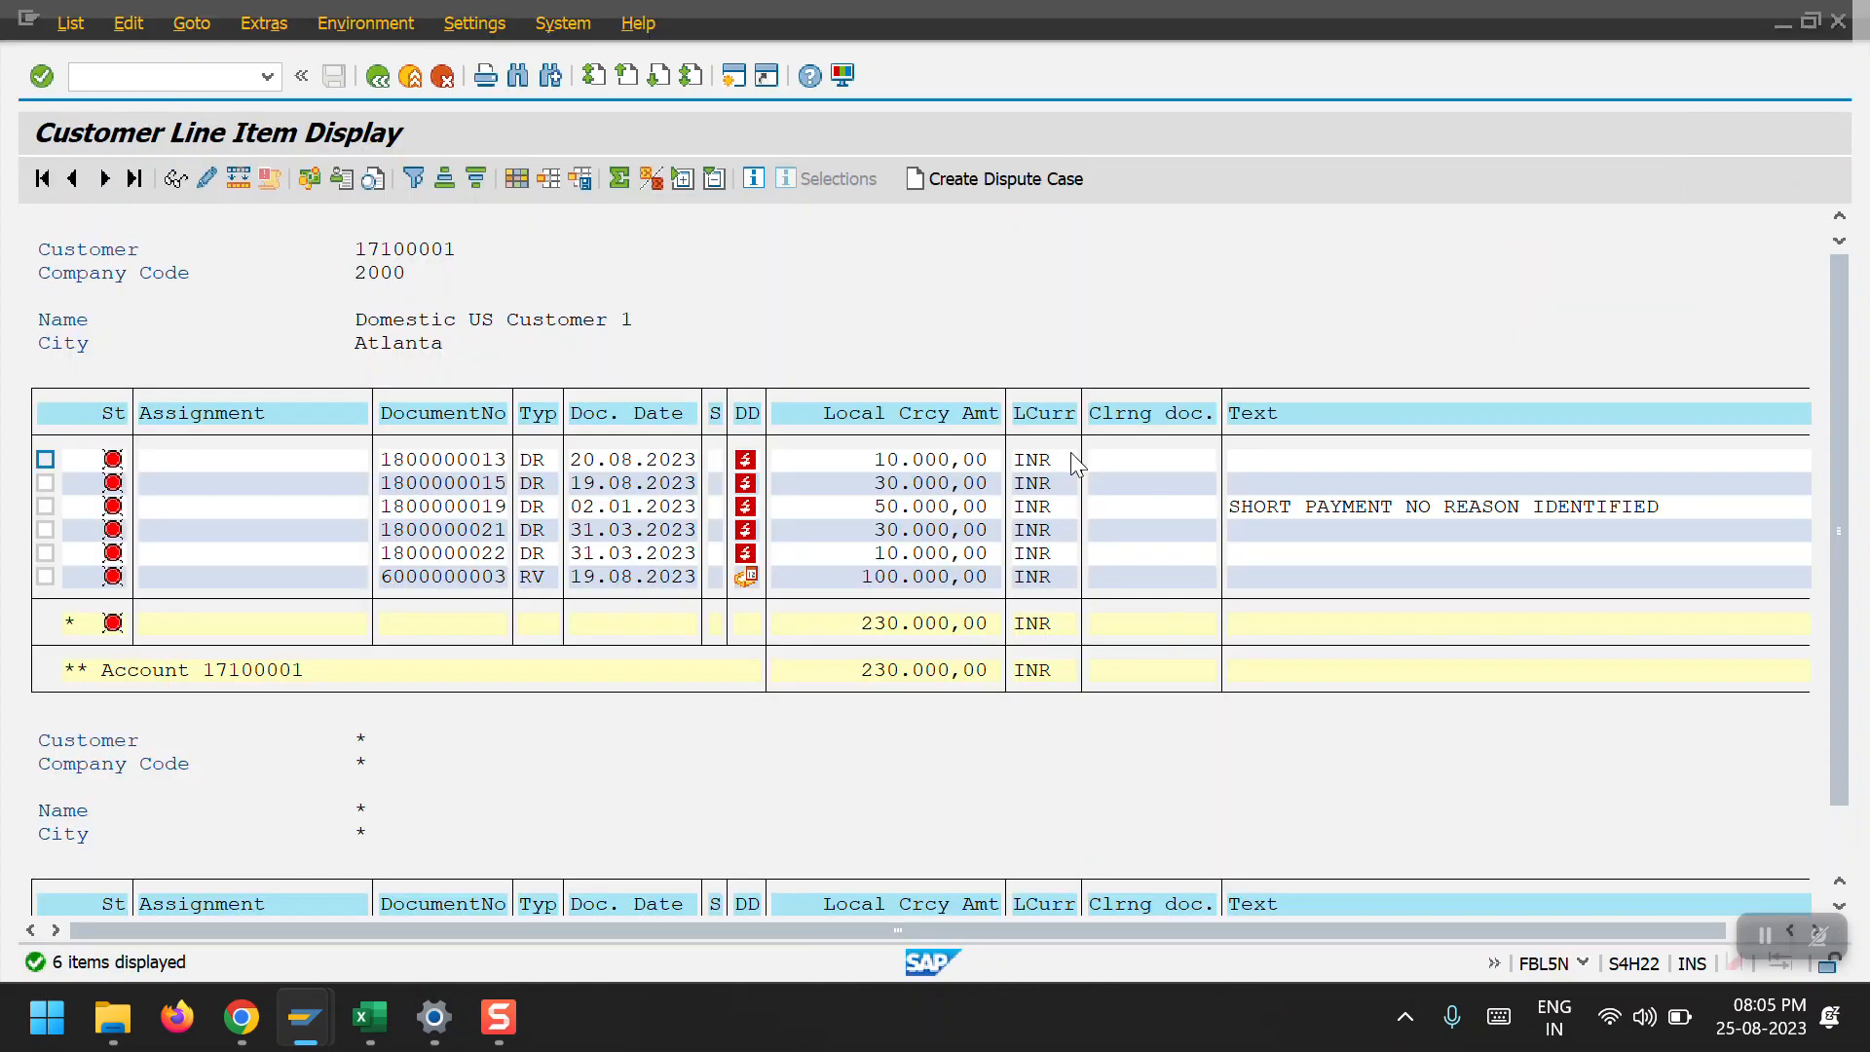
{"action": "left_click", "coordinate": [379, 76]}
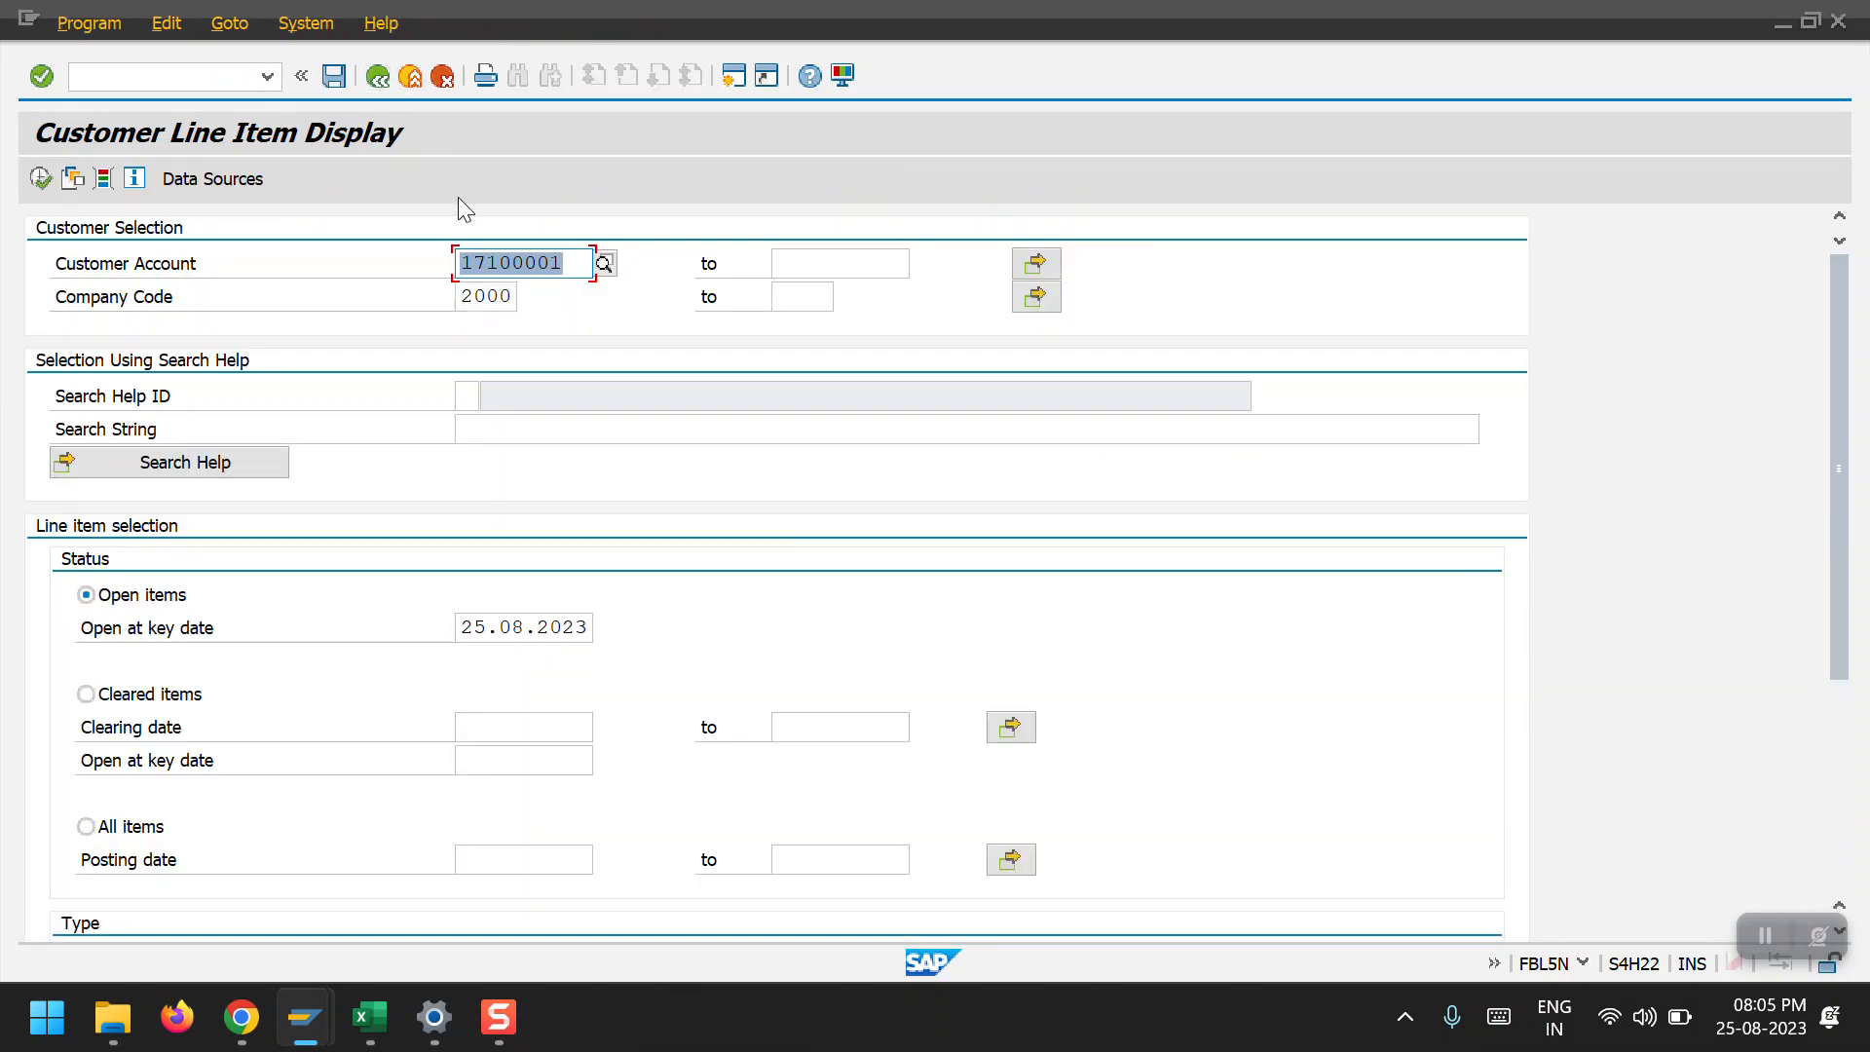
{"action": "type", "text": "21"}
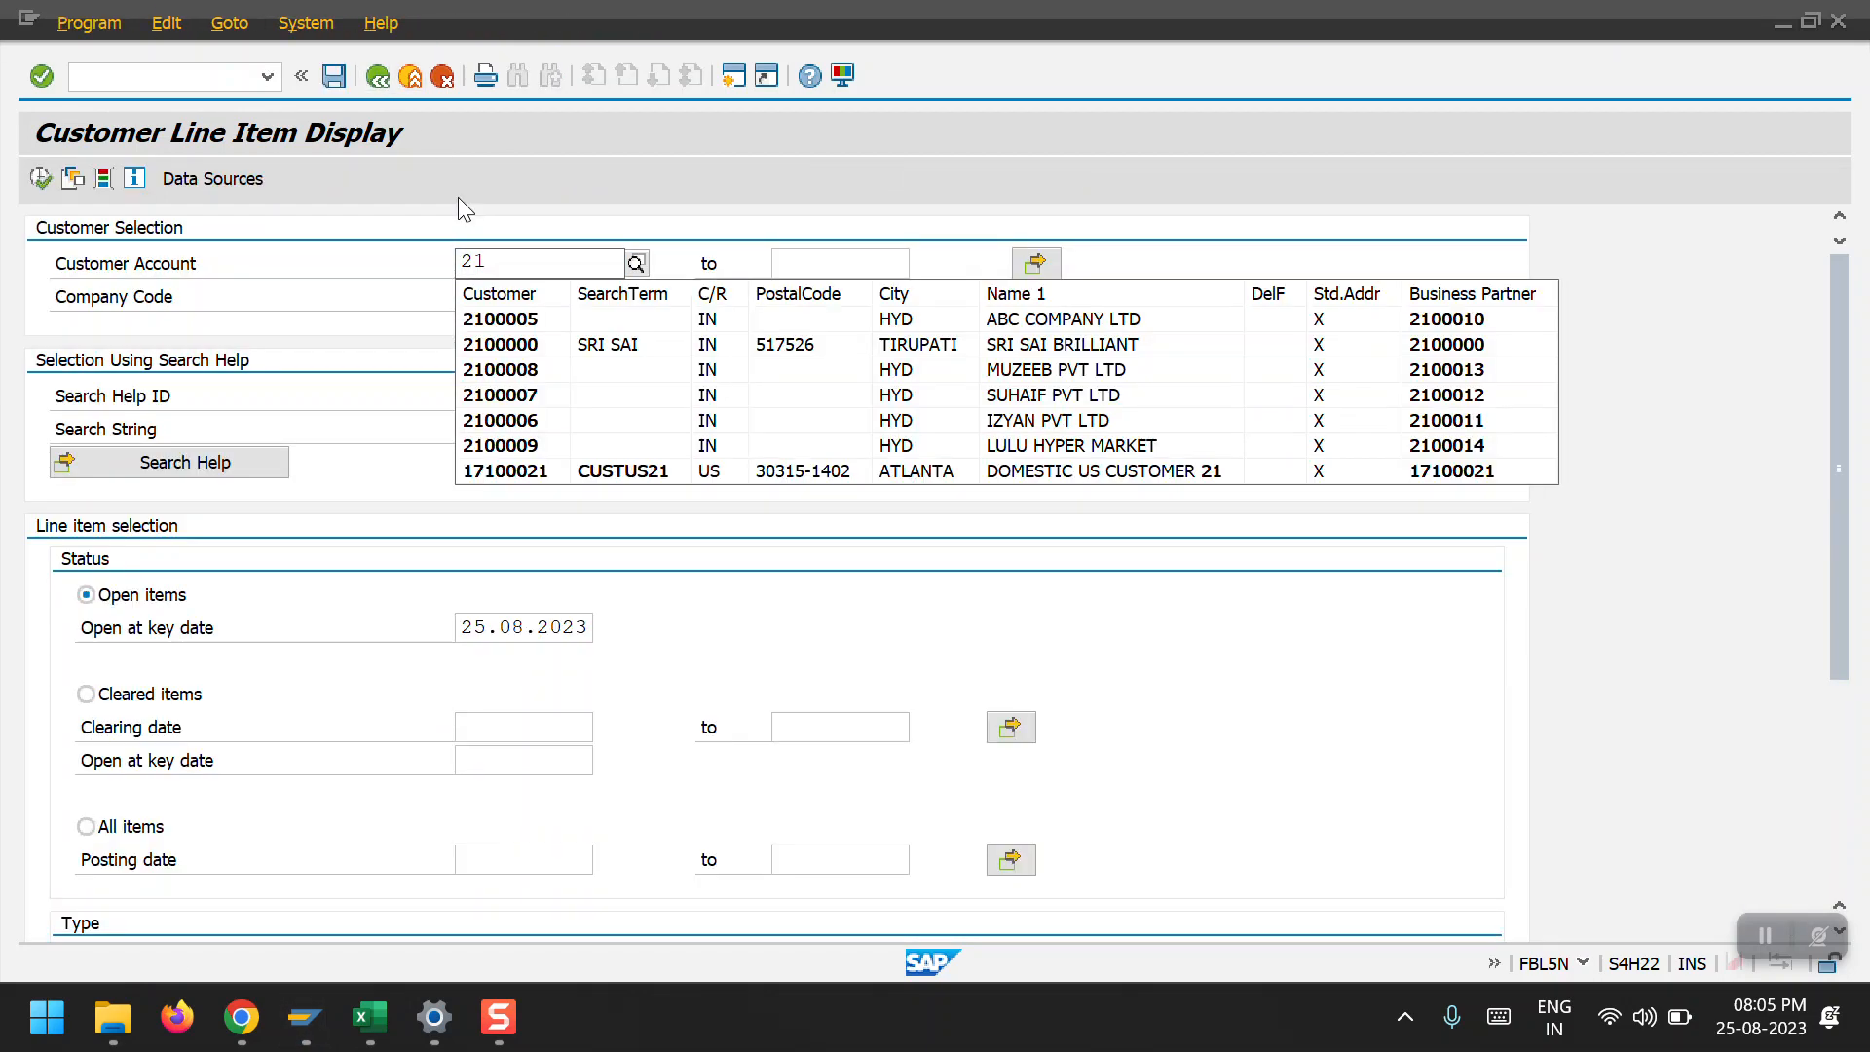
{"action": "key", "text": "Down"}
{"action": "key", "text": "Down"}
{"action": "key", "text": "Down"}
{"action": "key", "text": "Down"}
{"action": "key", "text": "Down"}
{"action": "key", "text": "Down"}
{"action": "key", "text": "Return"}
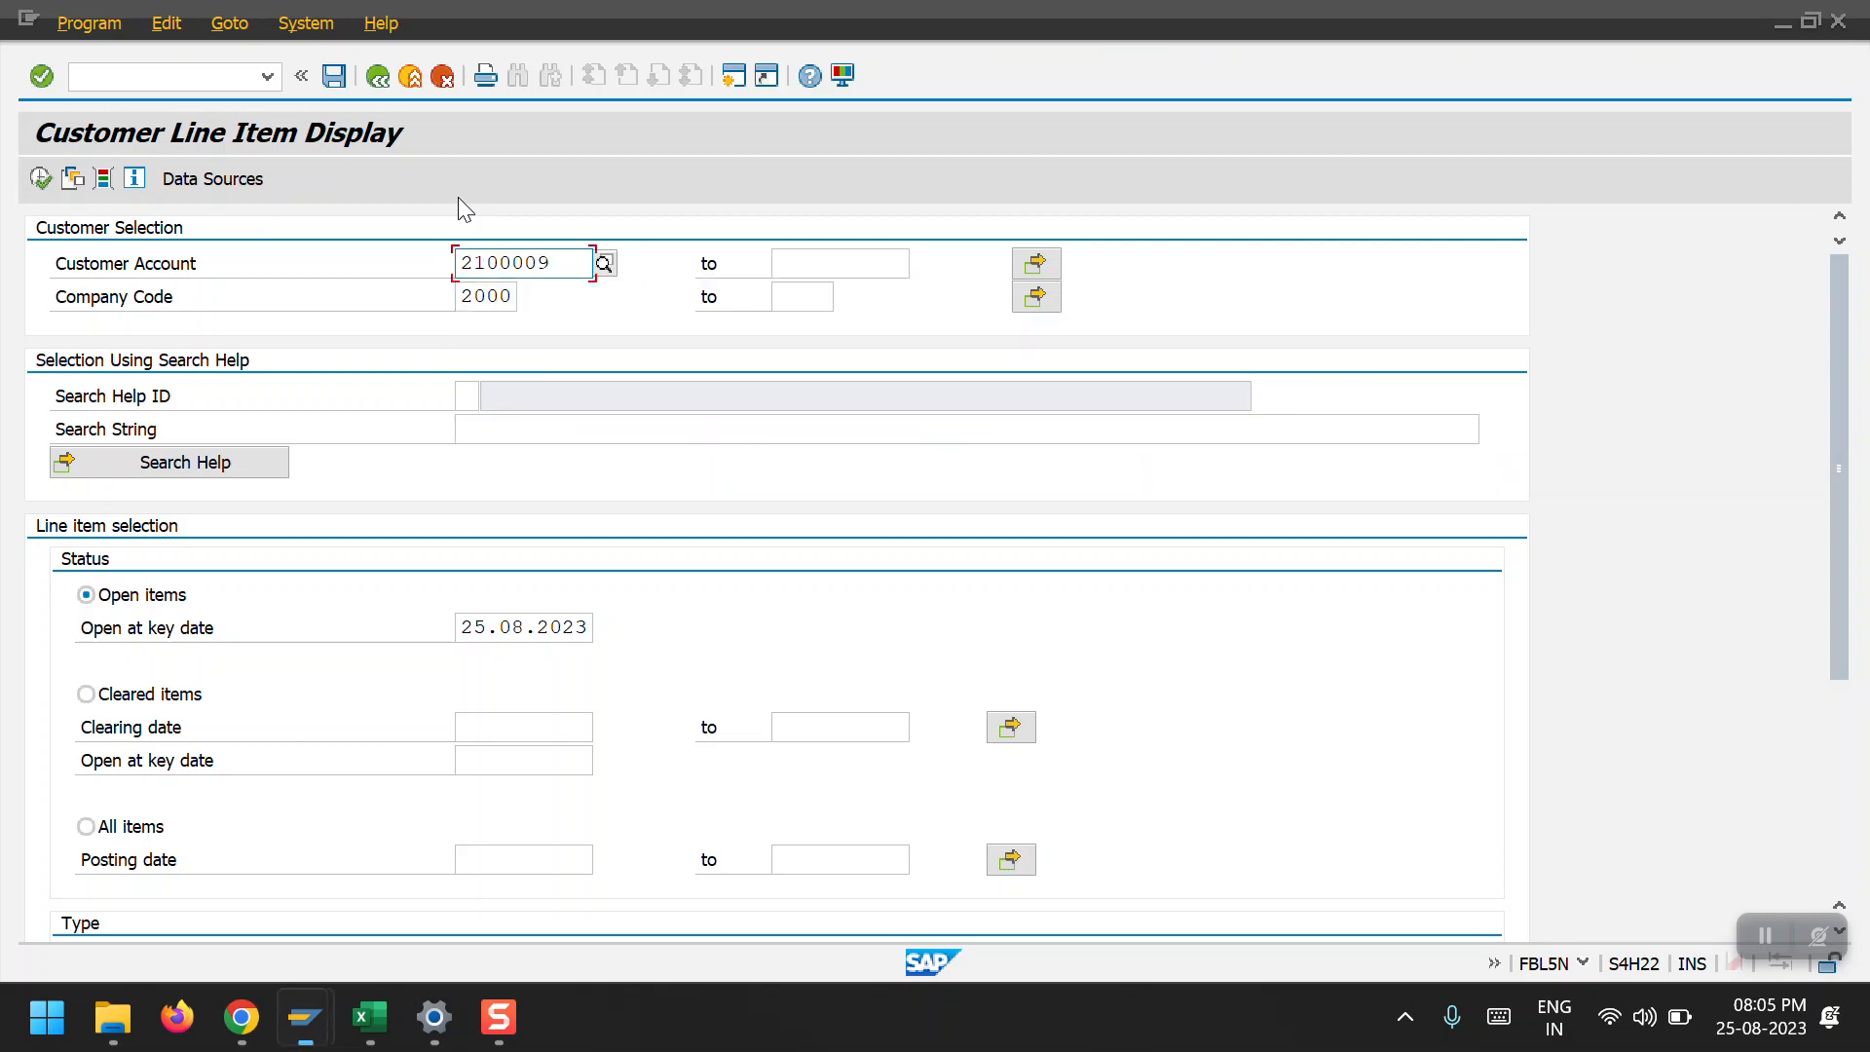
{"action": "key", "text": "F8"}
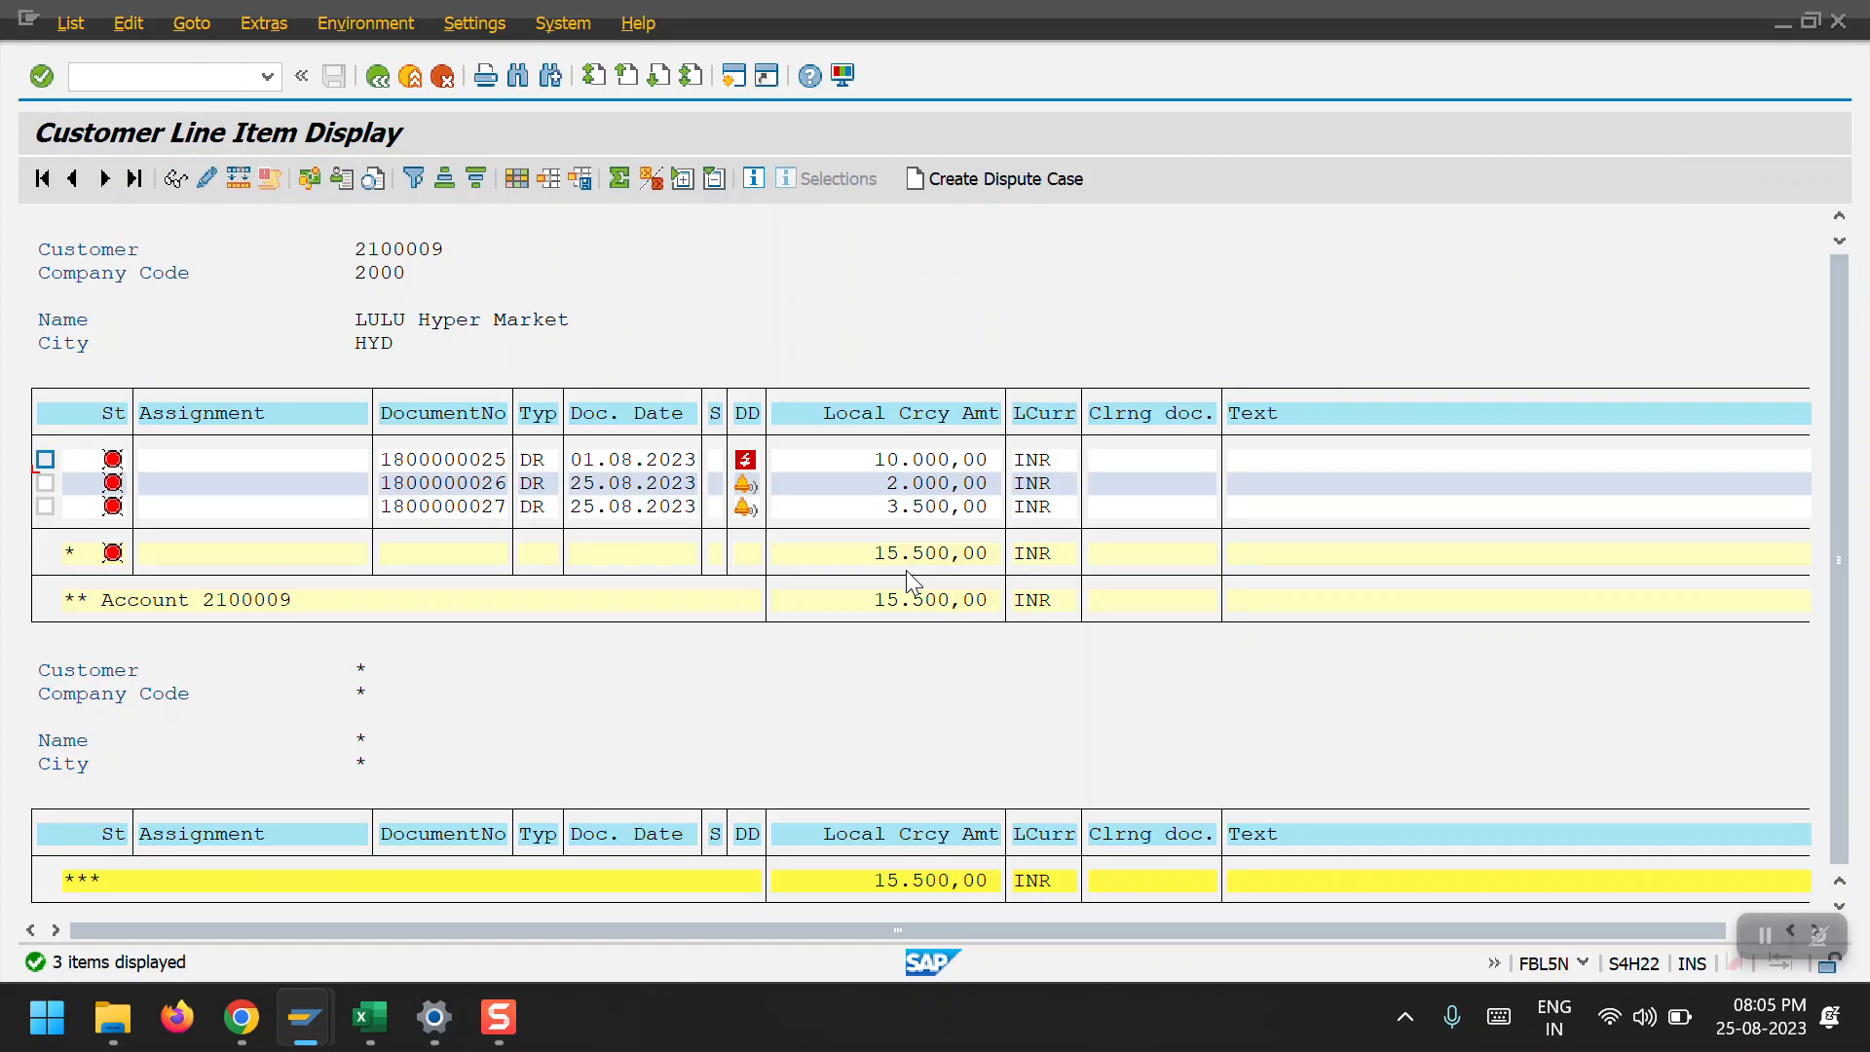
Return to the business partner session, restart transaction BP and reload LULU Hyper Market's credit data to refresh its exposure.
{"action": "key", "text": "alt+Tab"}
{"action": "key", "text": "Tab"}
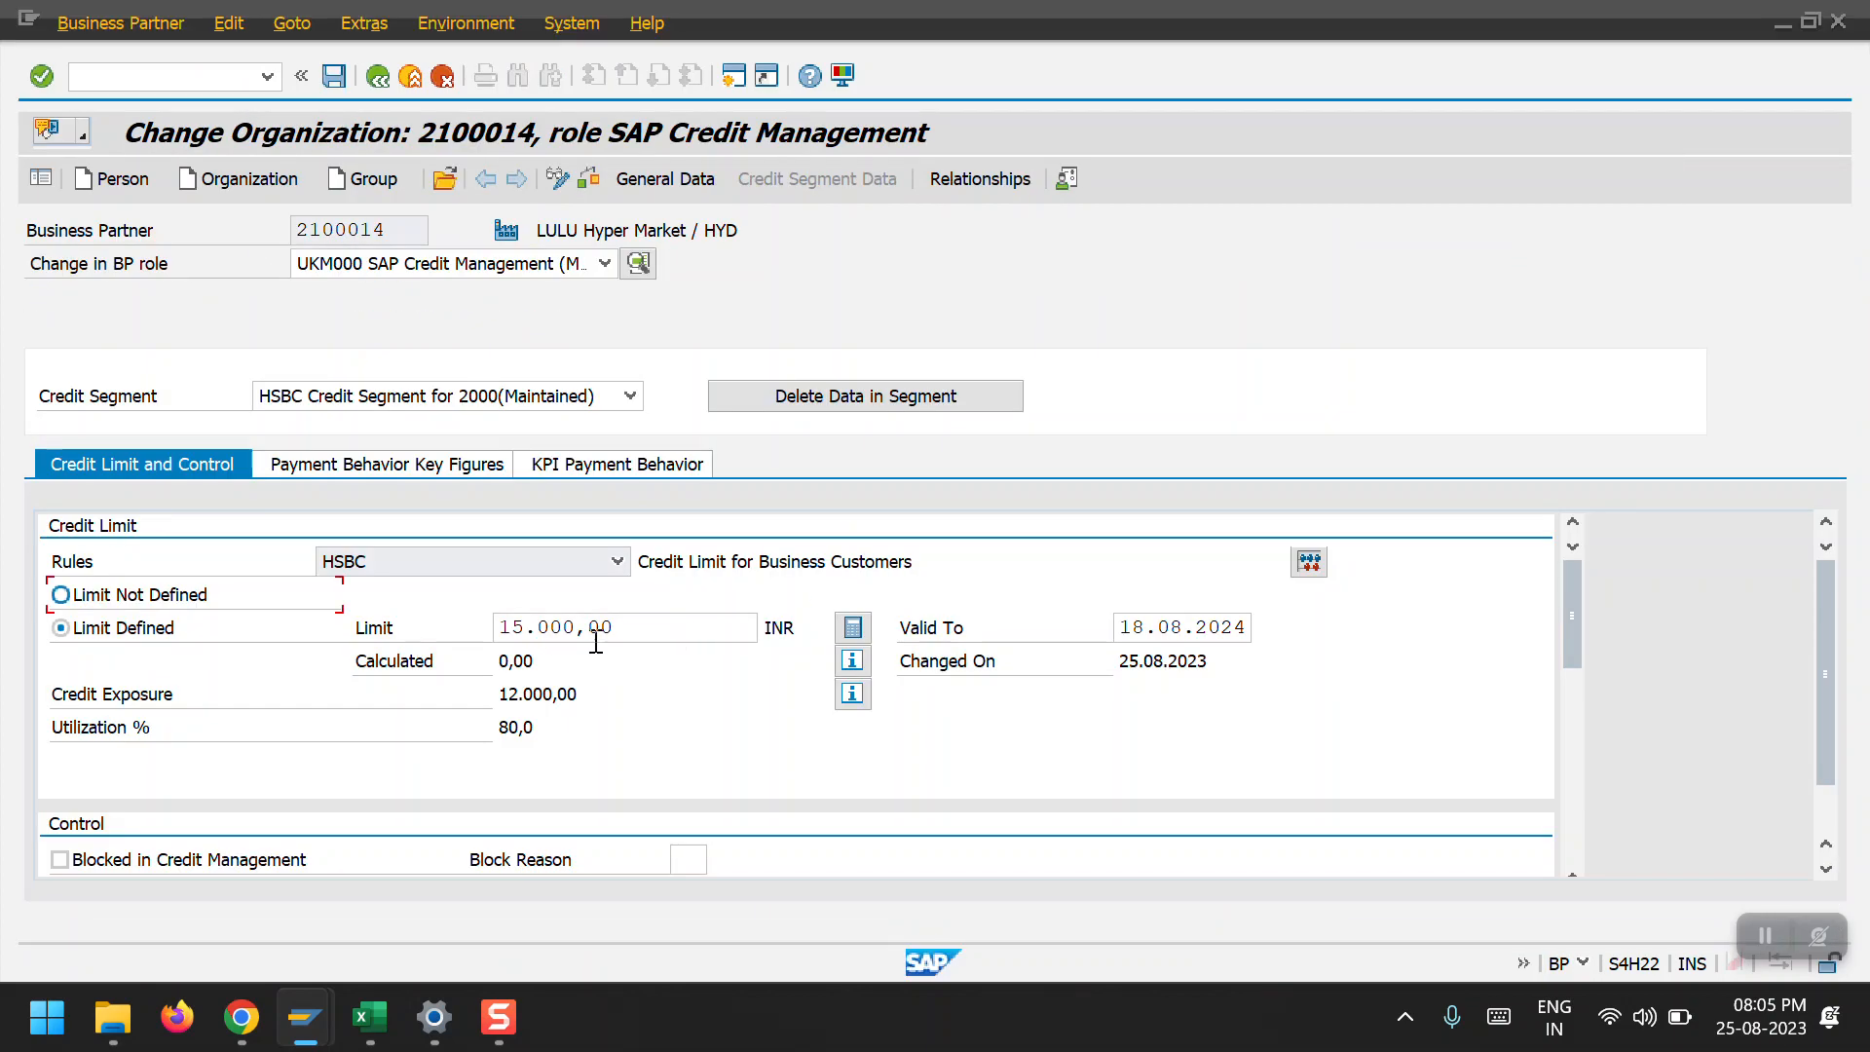
{"action": "left_click", "coordinate": [154, 74]}
{"action": "type", "text": "/Nbp"}
{"action": "key", "text": "Return"}
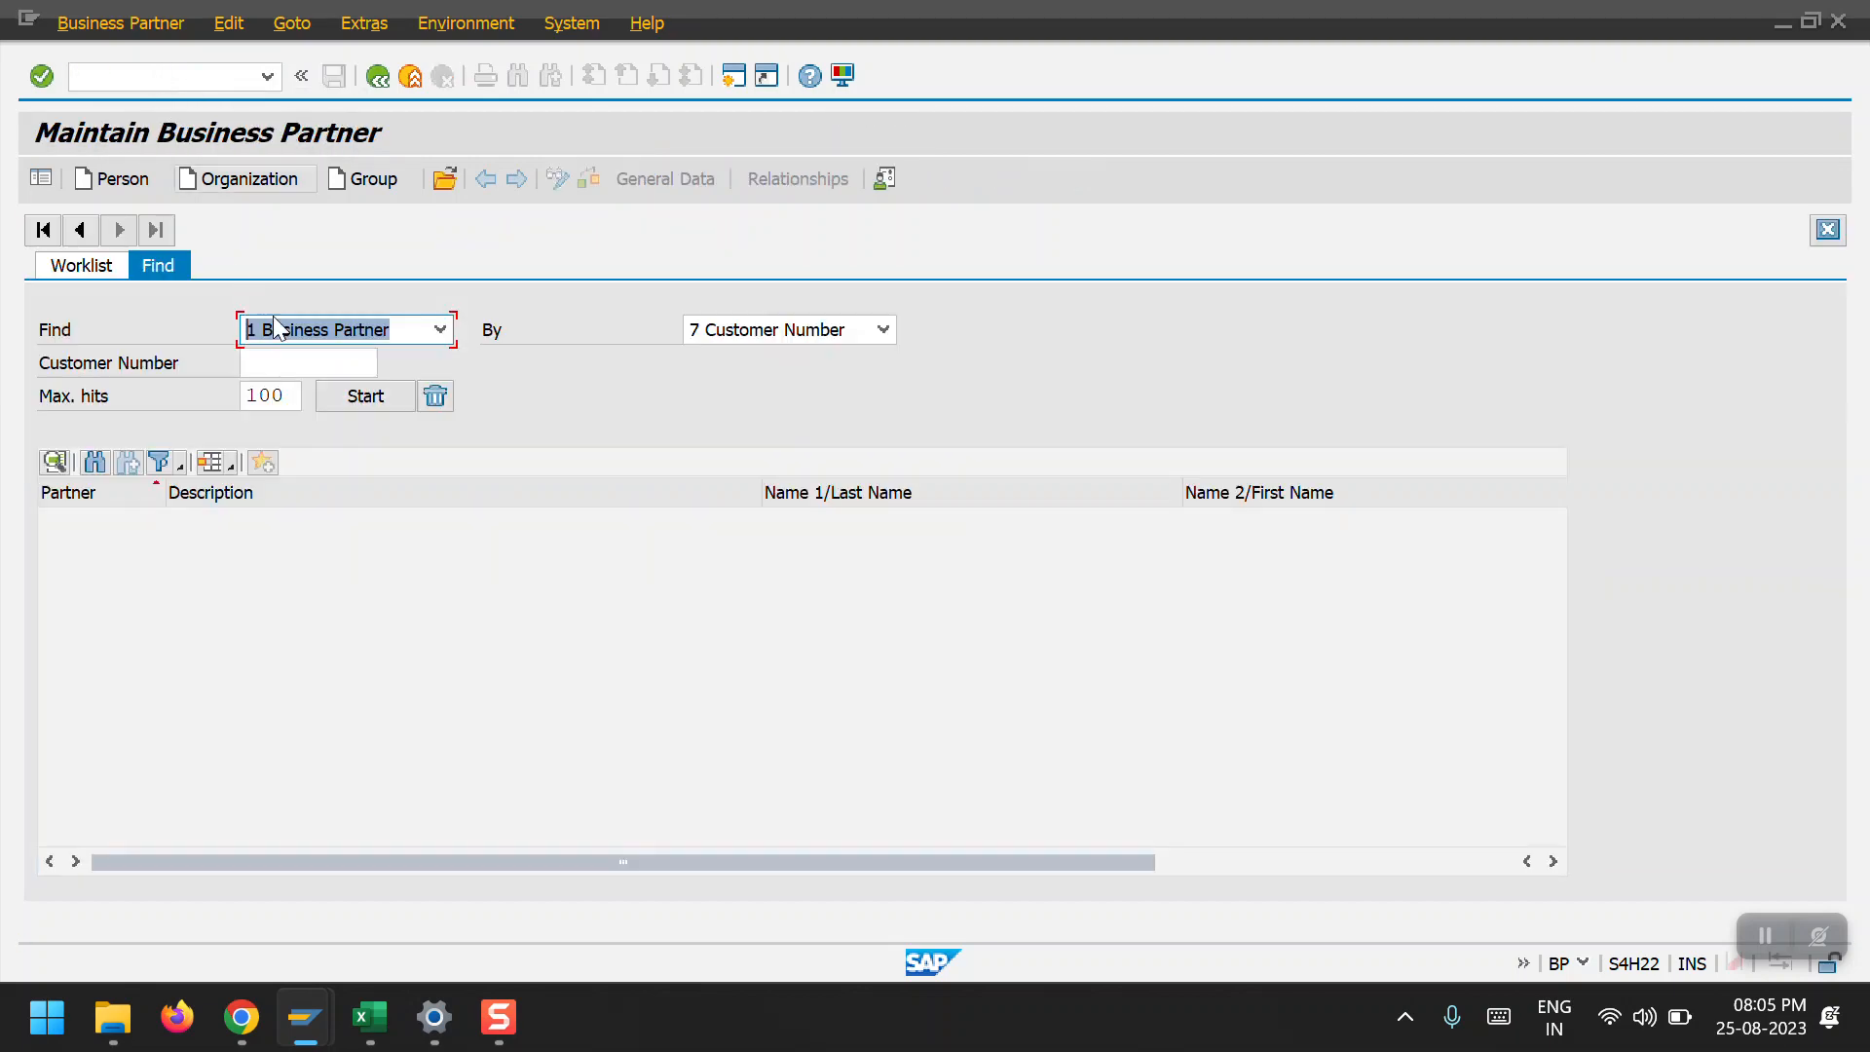
{"action": "left_click", "coordinate": [305, 363]}
{"action": "left_click", "coordinate": [304, 388]}
{"action": "key", "text": "Return"}
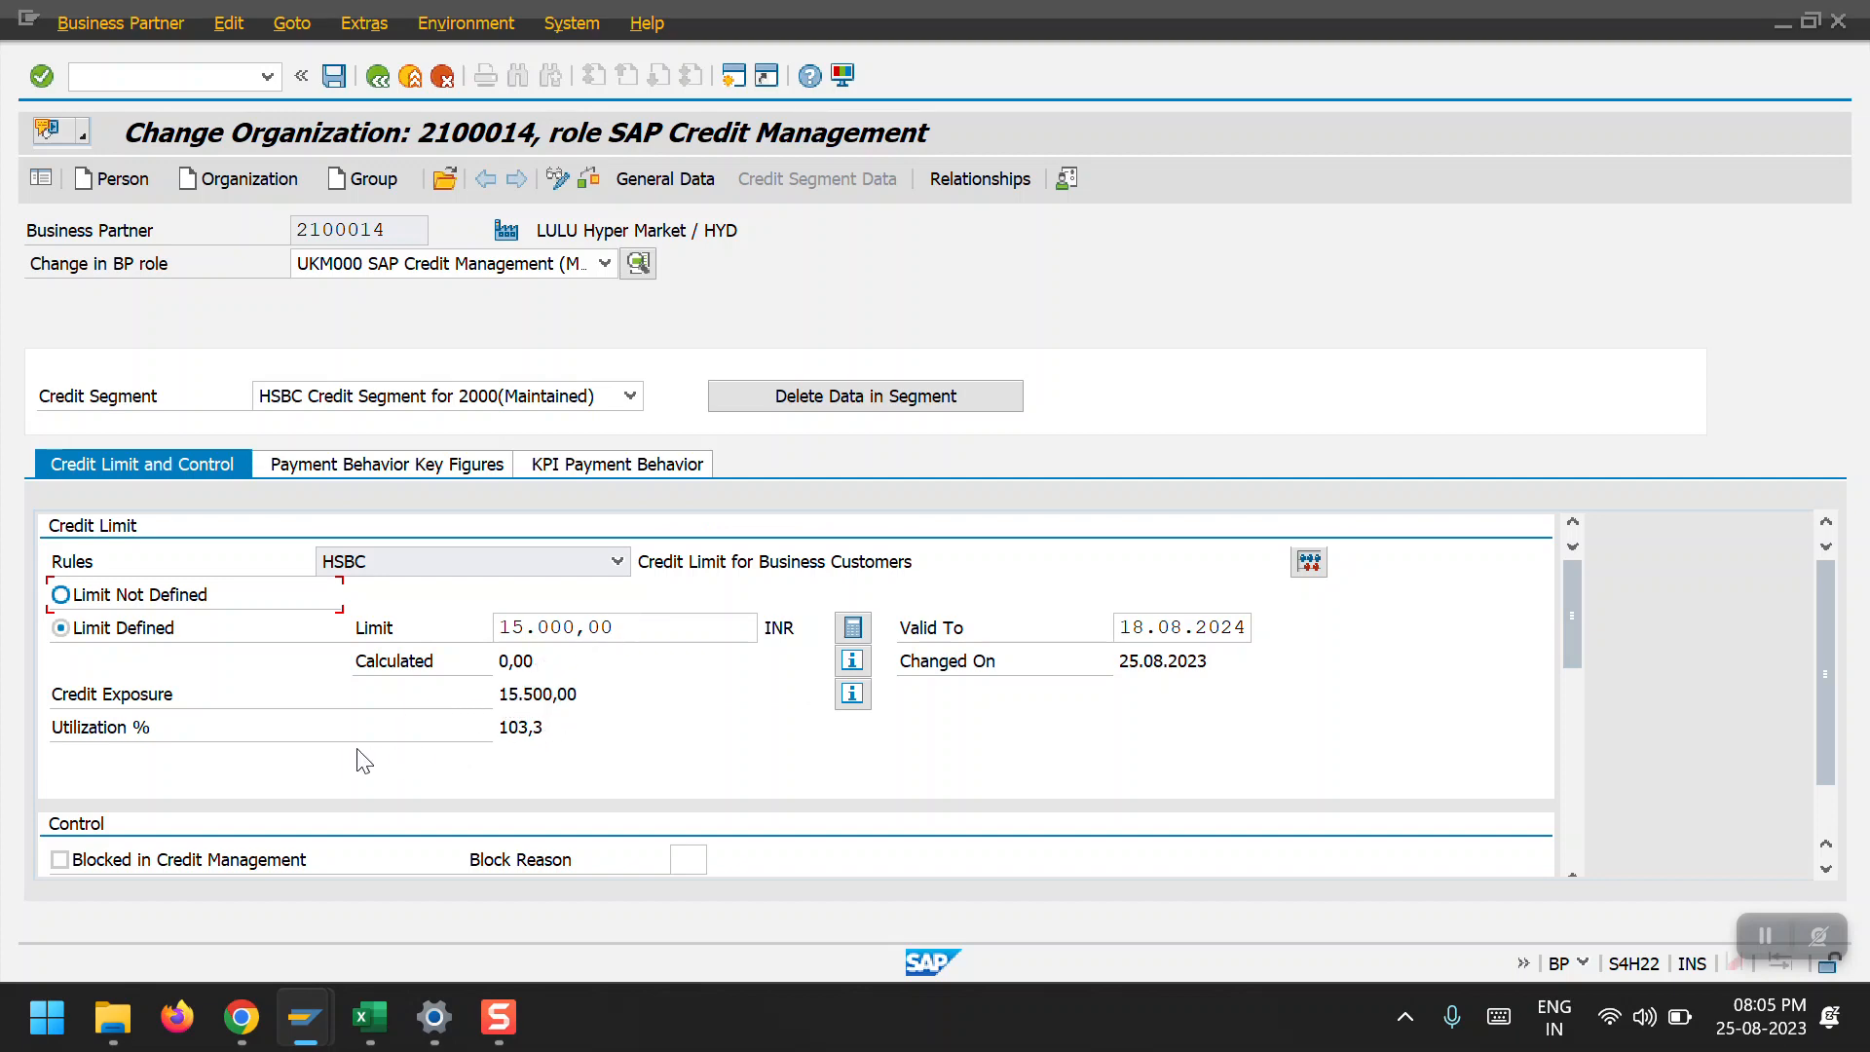
Examine the detailed breakdown of the customer's credit exposure and return to the credit limit data.
{"action": "left_click", "coordinate": [857, 699]}
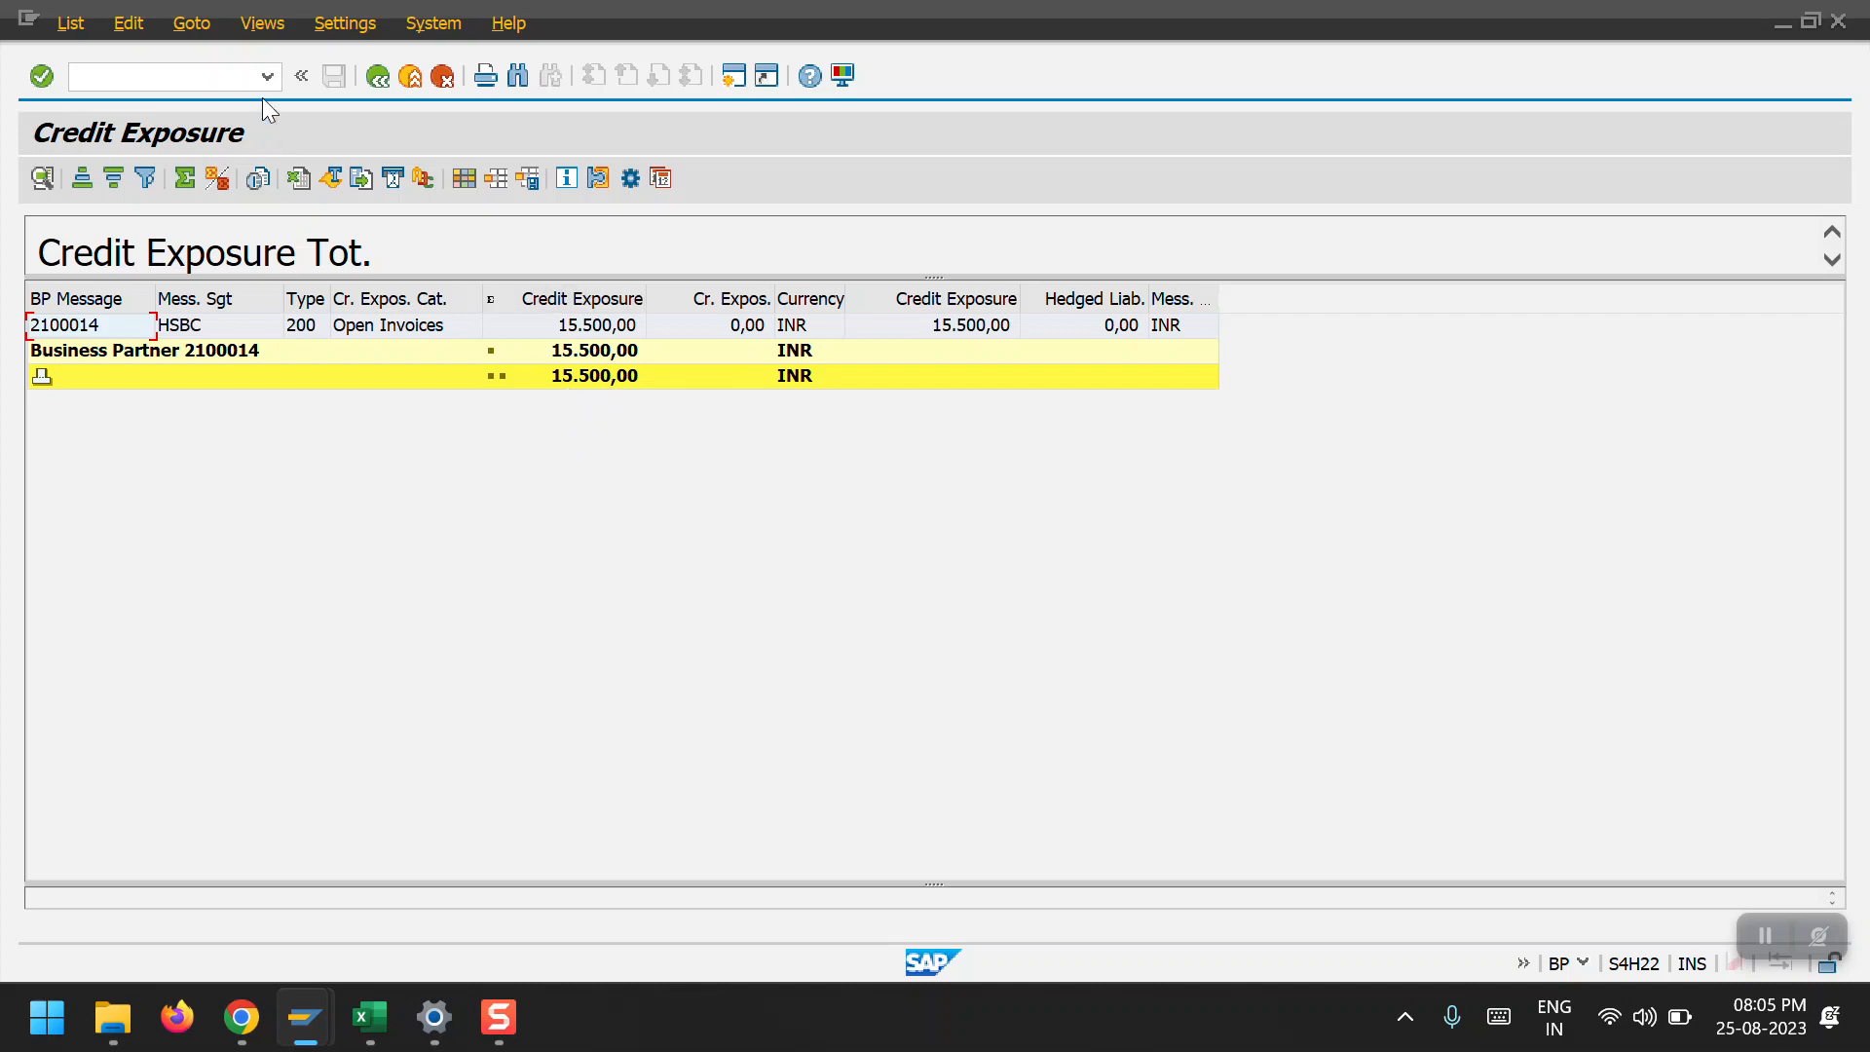
{"action": "left_click", "coordinate": [374, 76]}
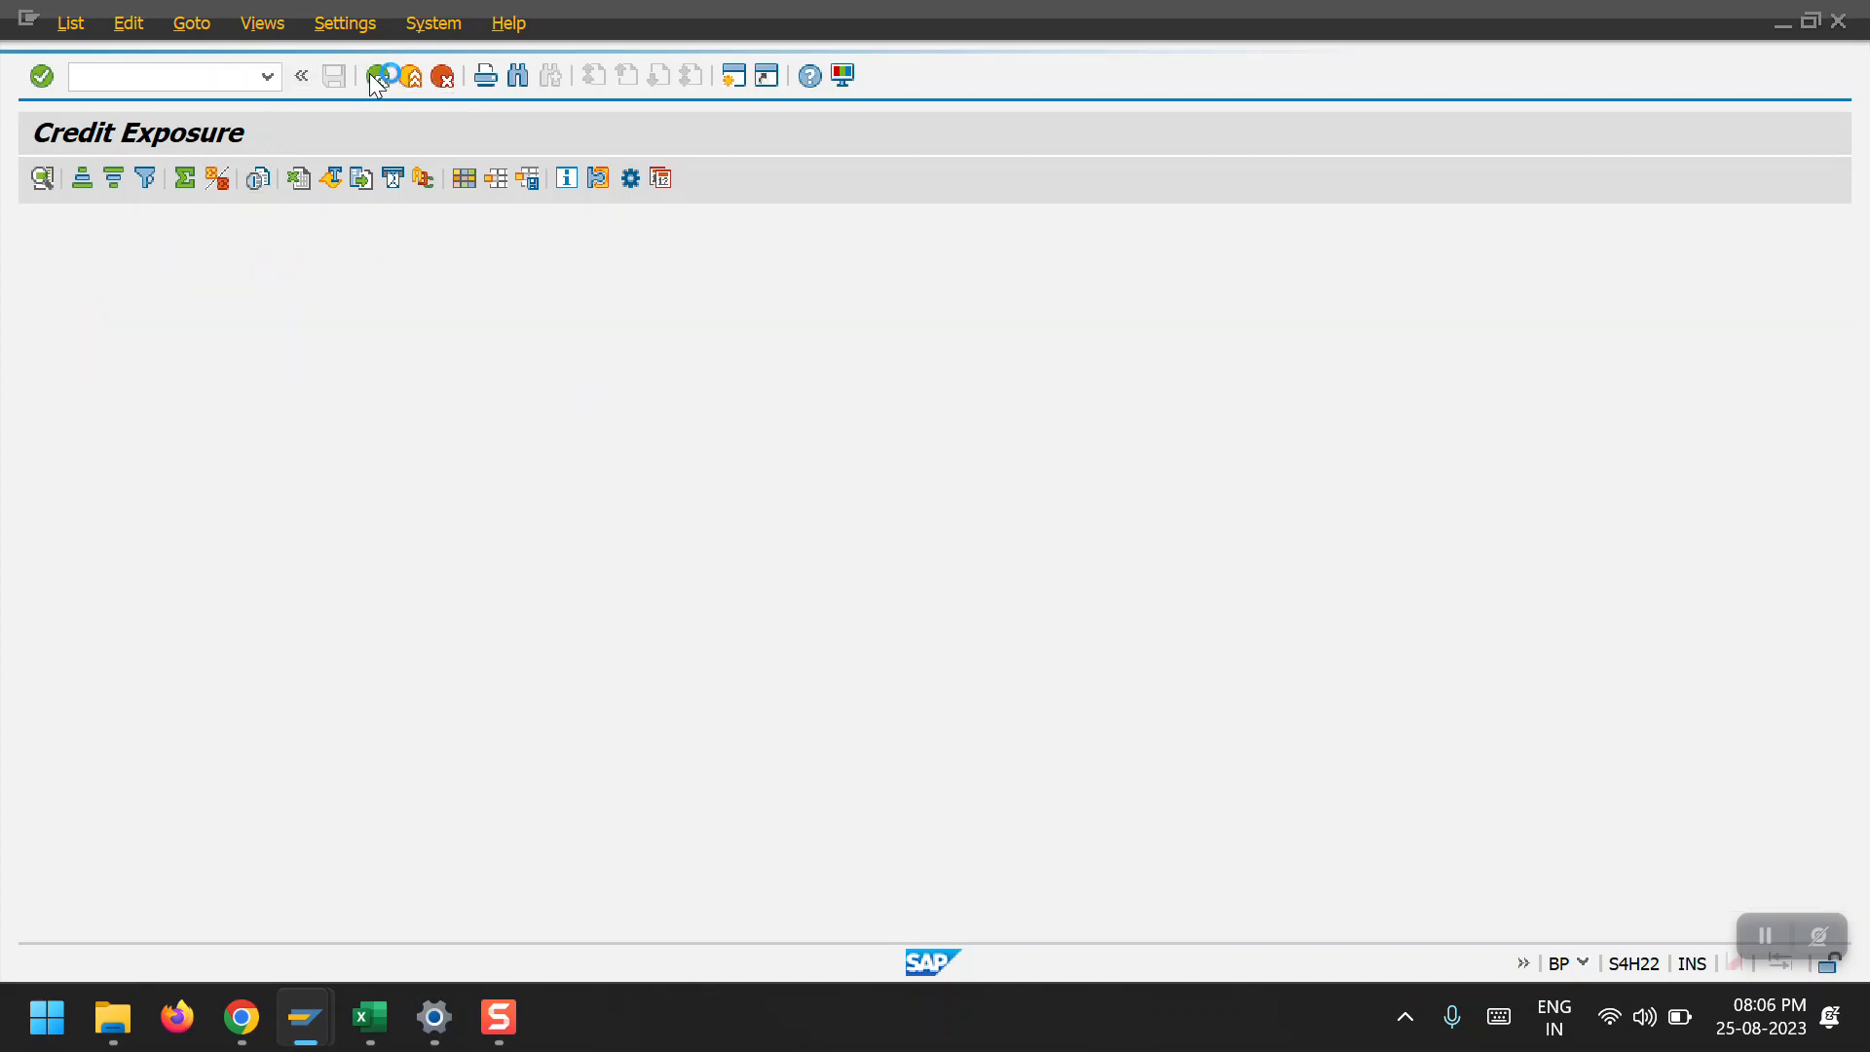
{"action": "left_click", "coordinate": [374, 76]}
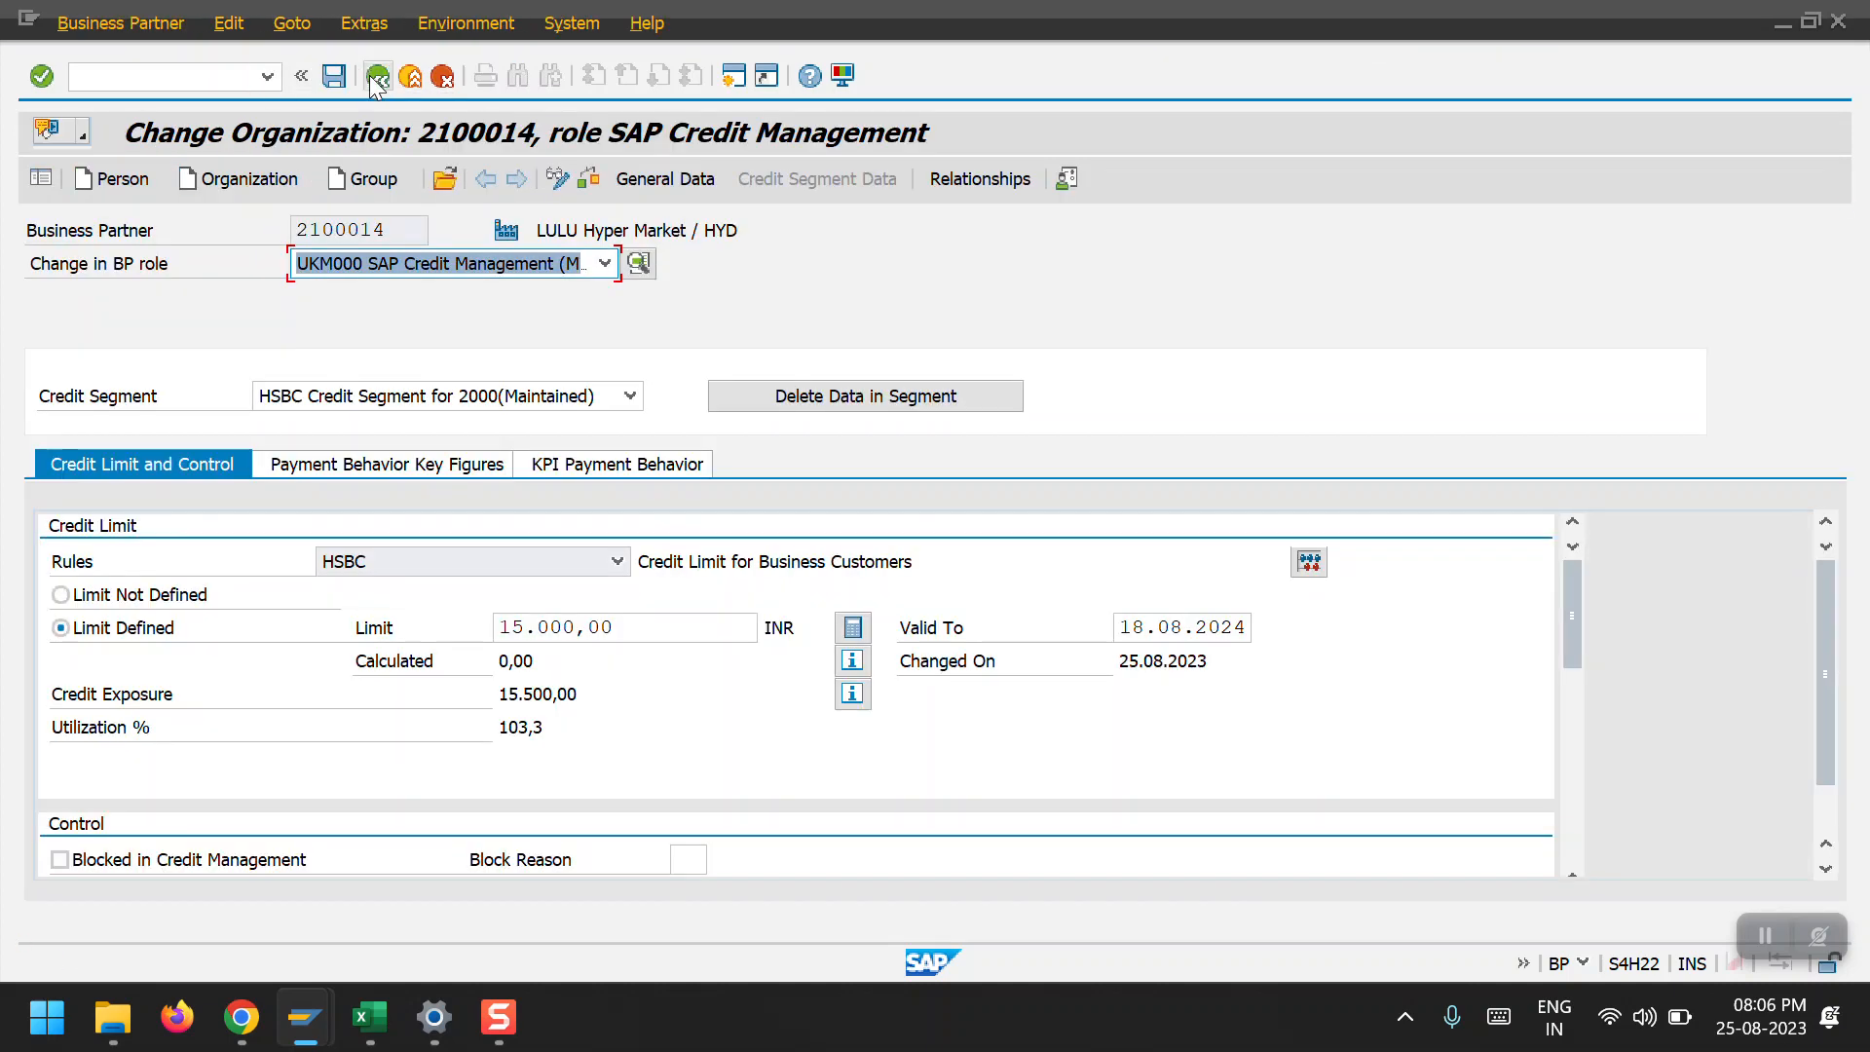
Go back to customer invoice entry and enter LULU Hyper Market's customer number, invoice date 25.08.2023 and reference Aug - INV4.
{"action": "key", "text": "alt+Tab"}
{"action": "key", "text": "alt+Tab"}
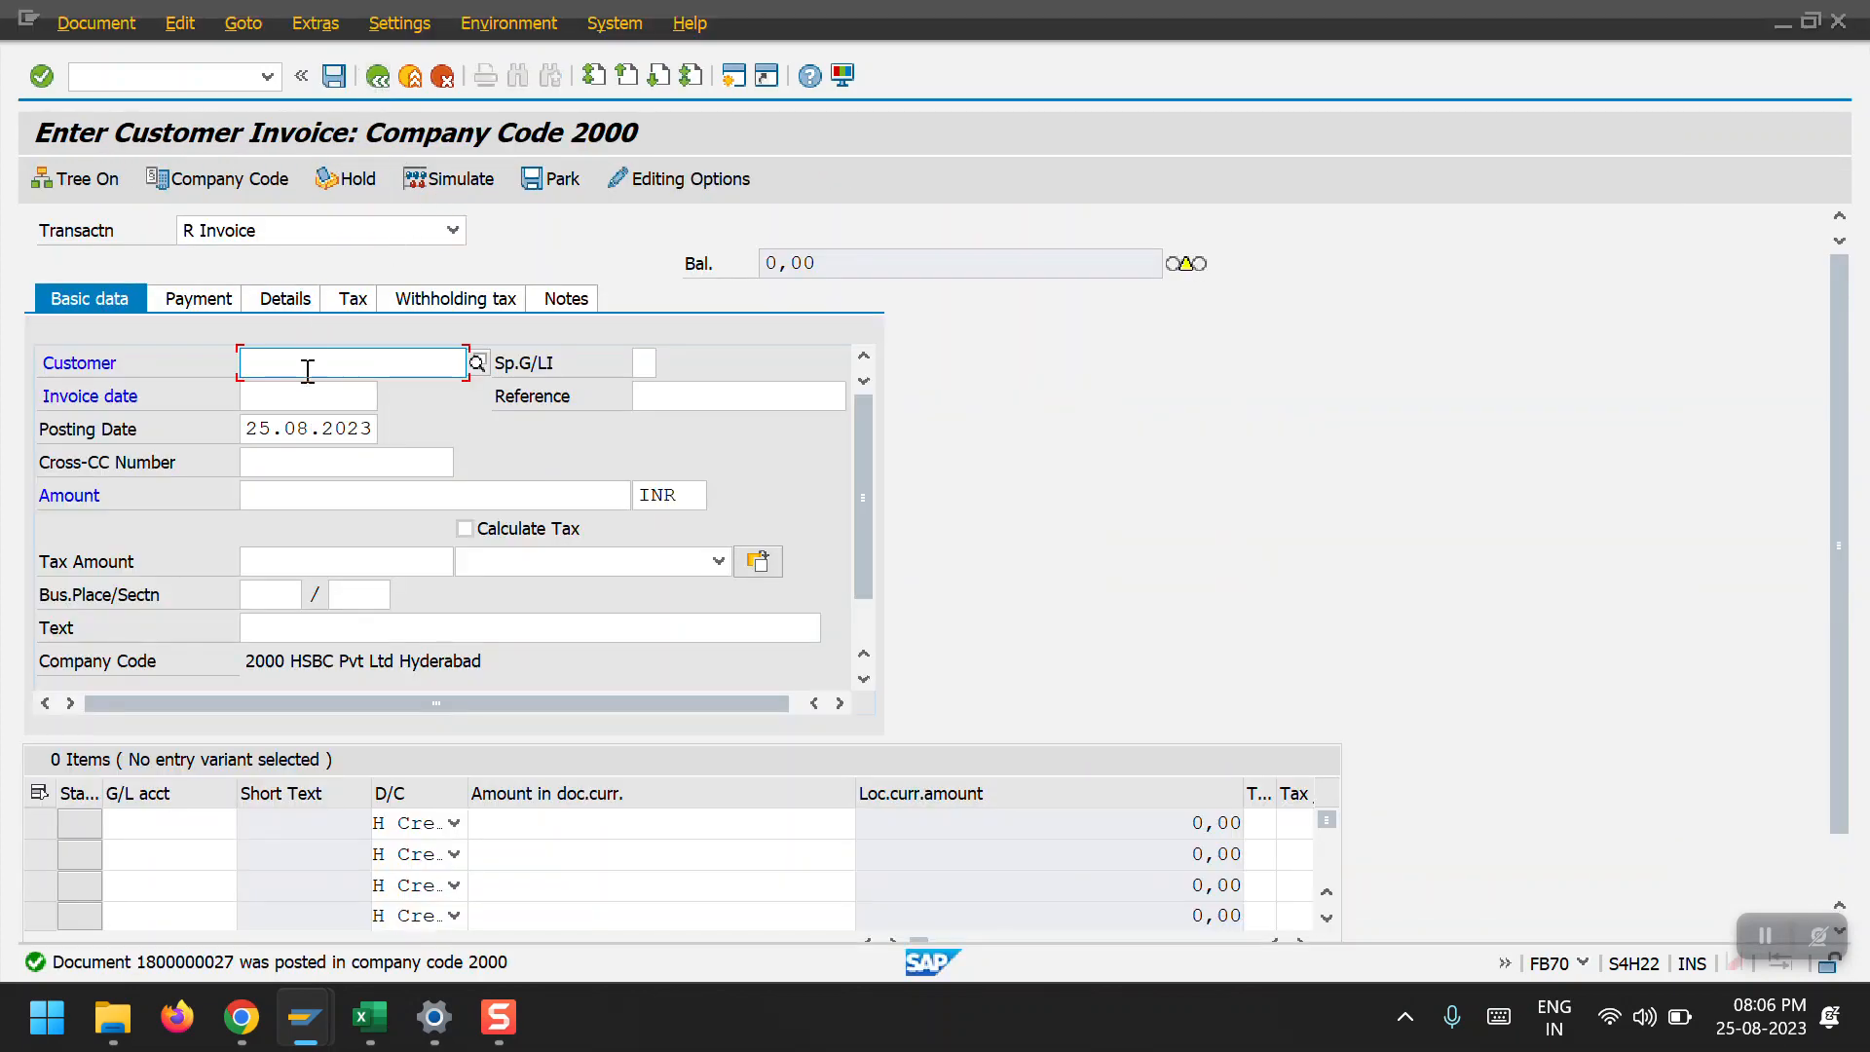
{"action": "left_click", "coordinate": [308, 371]}
{"action": "left_click", "coordinate": [307, 389]}
{"action": "left_click", "coordinate": [308, 395]}
{"action": "left_click", "coordinate": [308, 424]}
{"action": "left_click", "coordinate": [779, 395]}
{"action": "left_click", "coordinate": [688, 428]}
{"action": "key", "text": "BackSpace"}
{"action": "type", "text": "4"}
Set the invoice amount to 1000 INR and add a credit line for the revenue G/L account with amount 1000.
{"action": "left_click", "coordinate": [338, 499]}
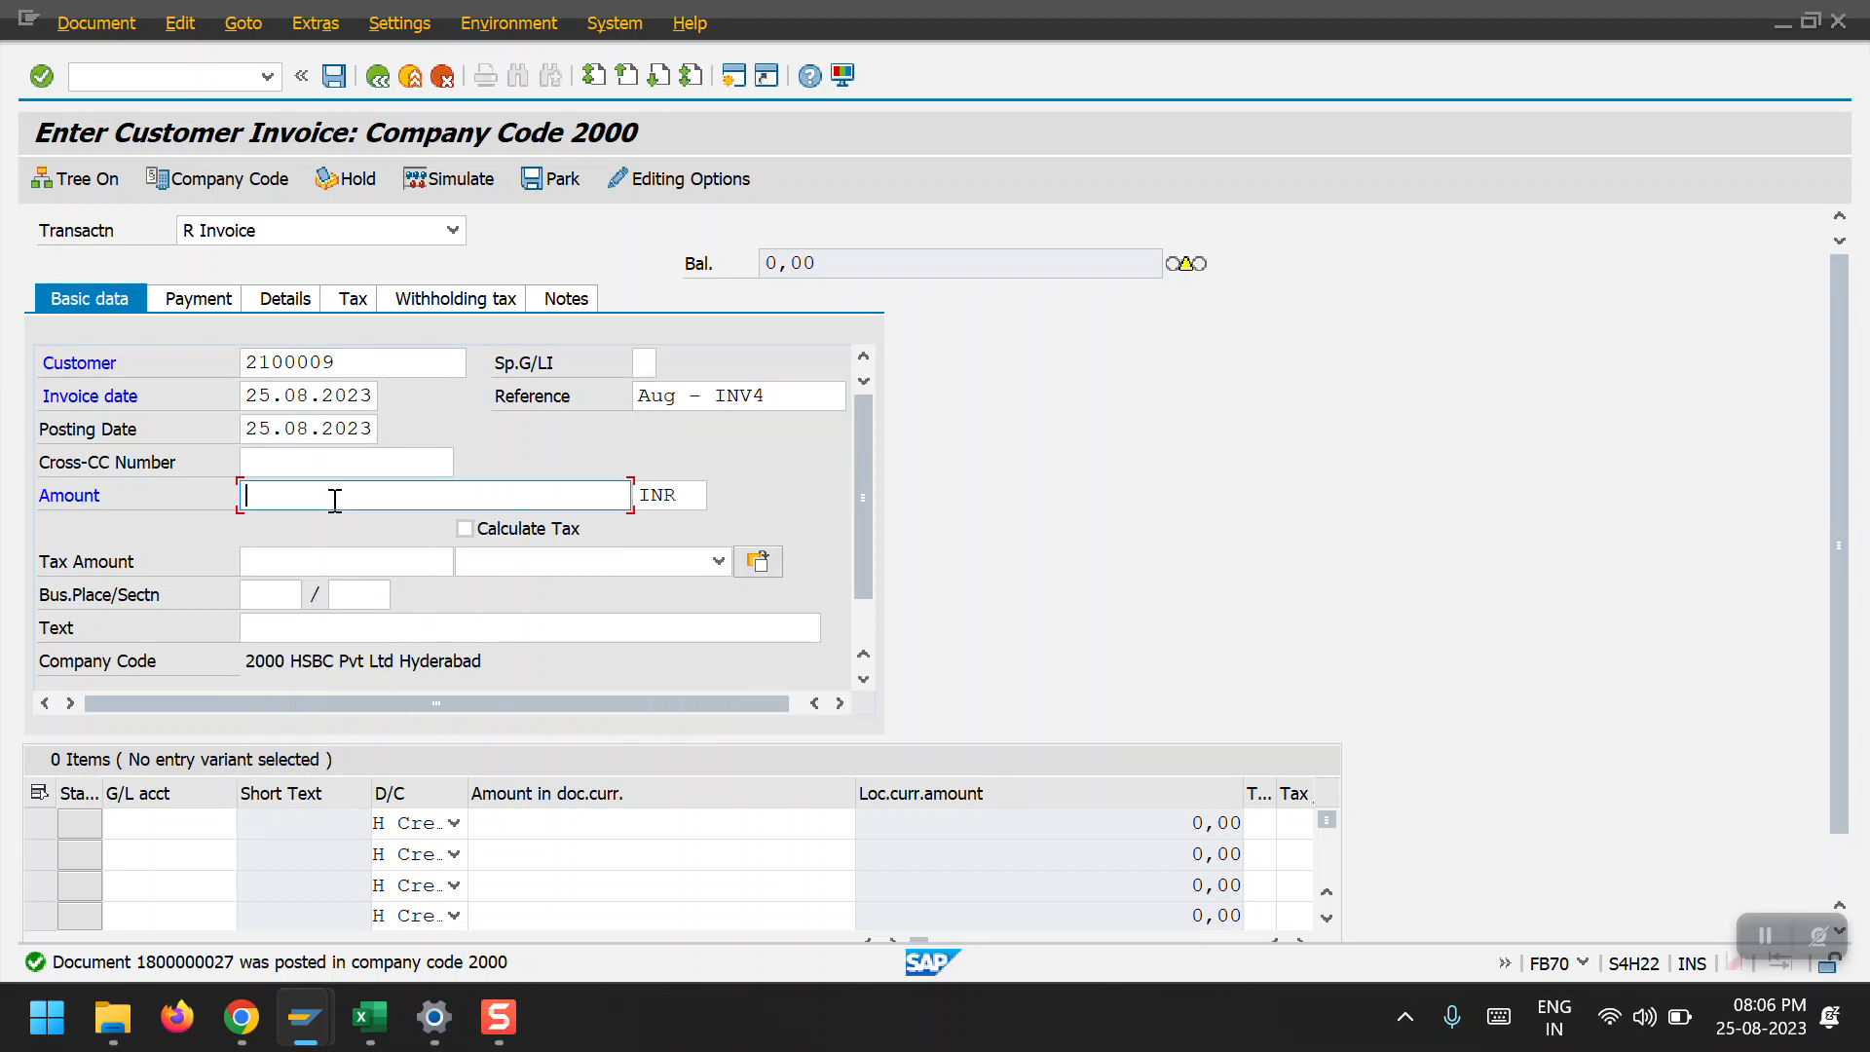
{"action": "type", "text": "1000"}
{"action": "key", "text": "Tab"}
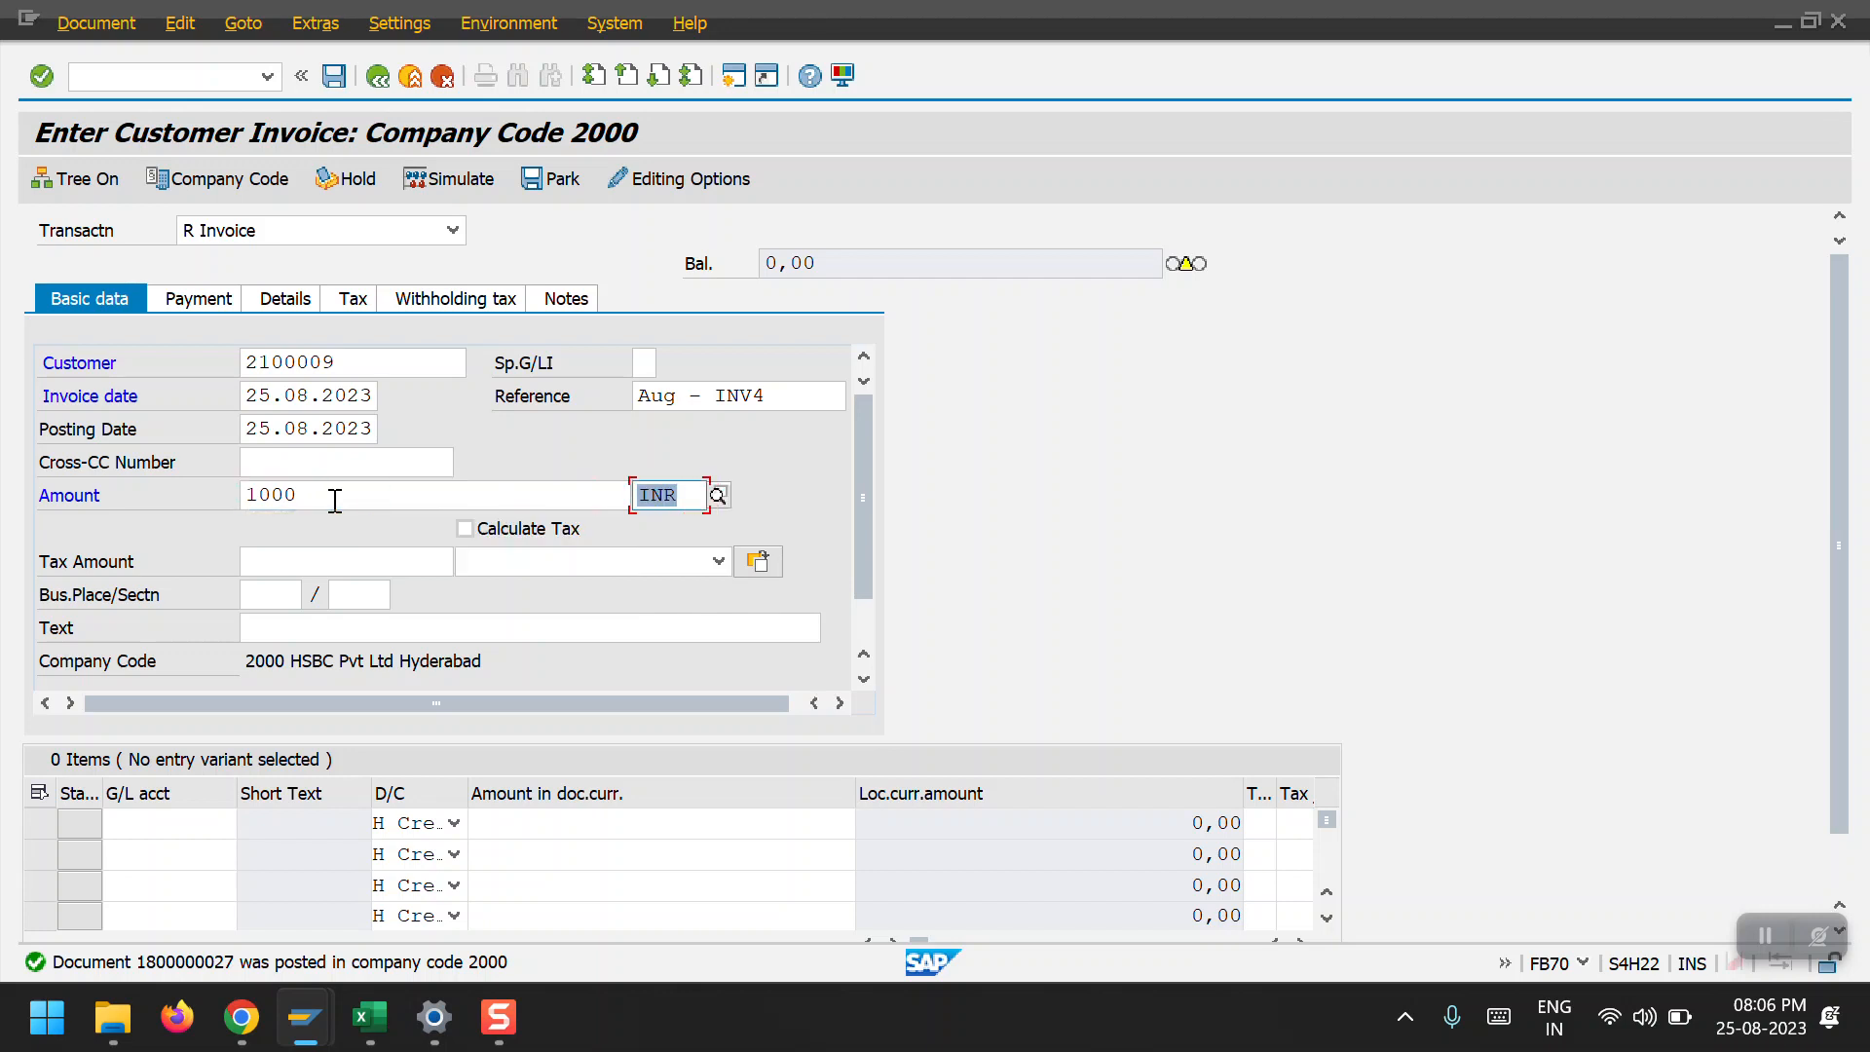
{"action": "left_click", "coordinate": [170, 825]}
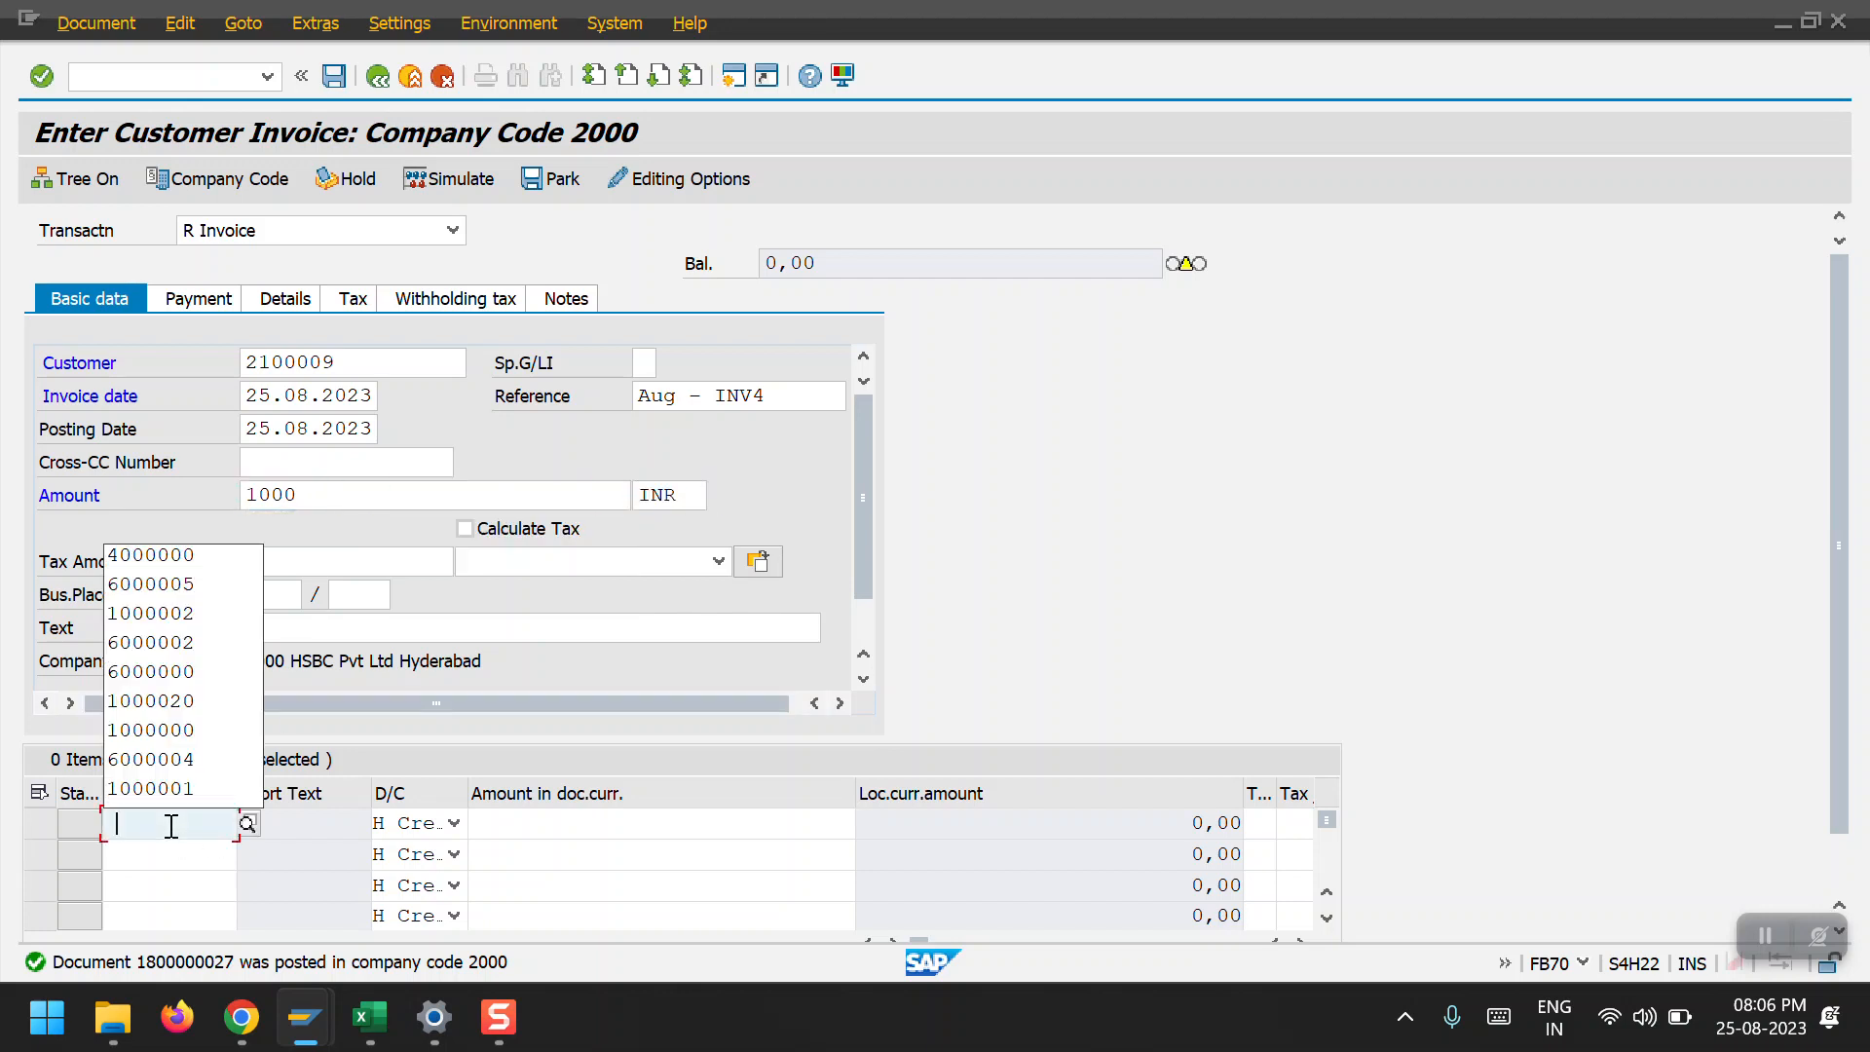
{"action": "left_click", "coordinate": [205, 555]}
{"action": "left_click", "coordinate": [637, 823]}
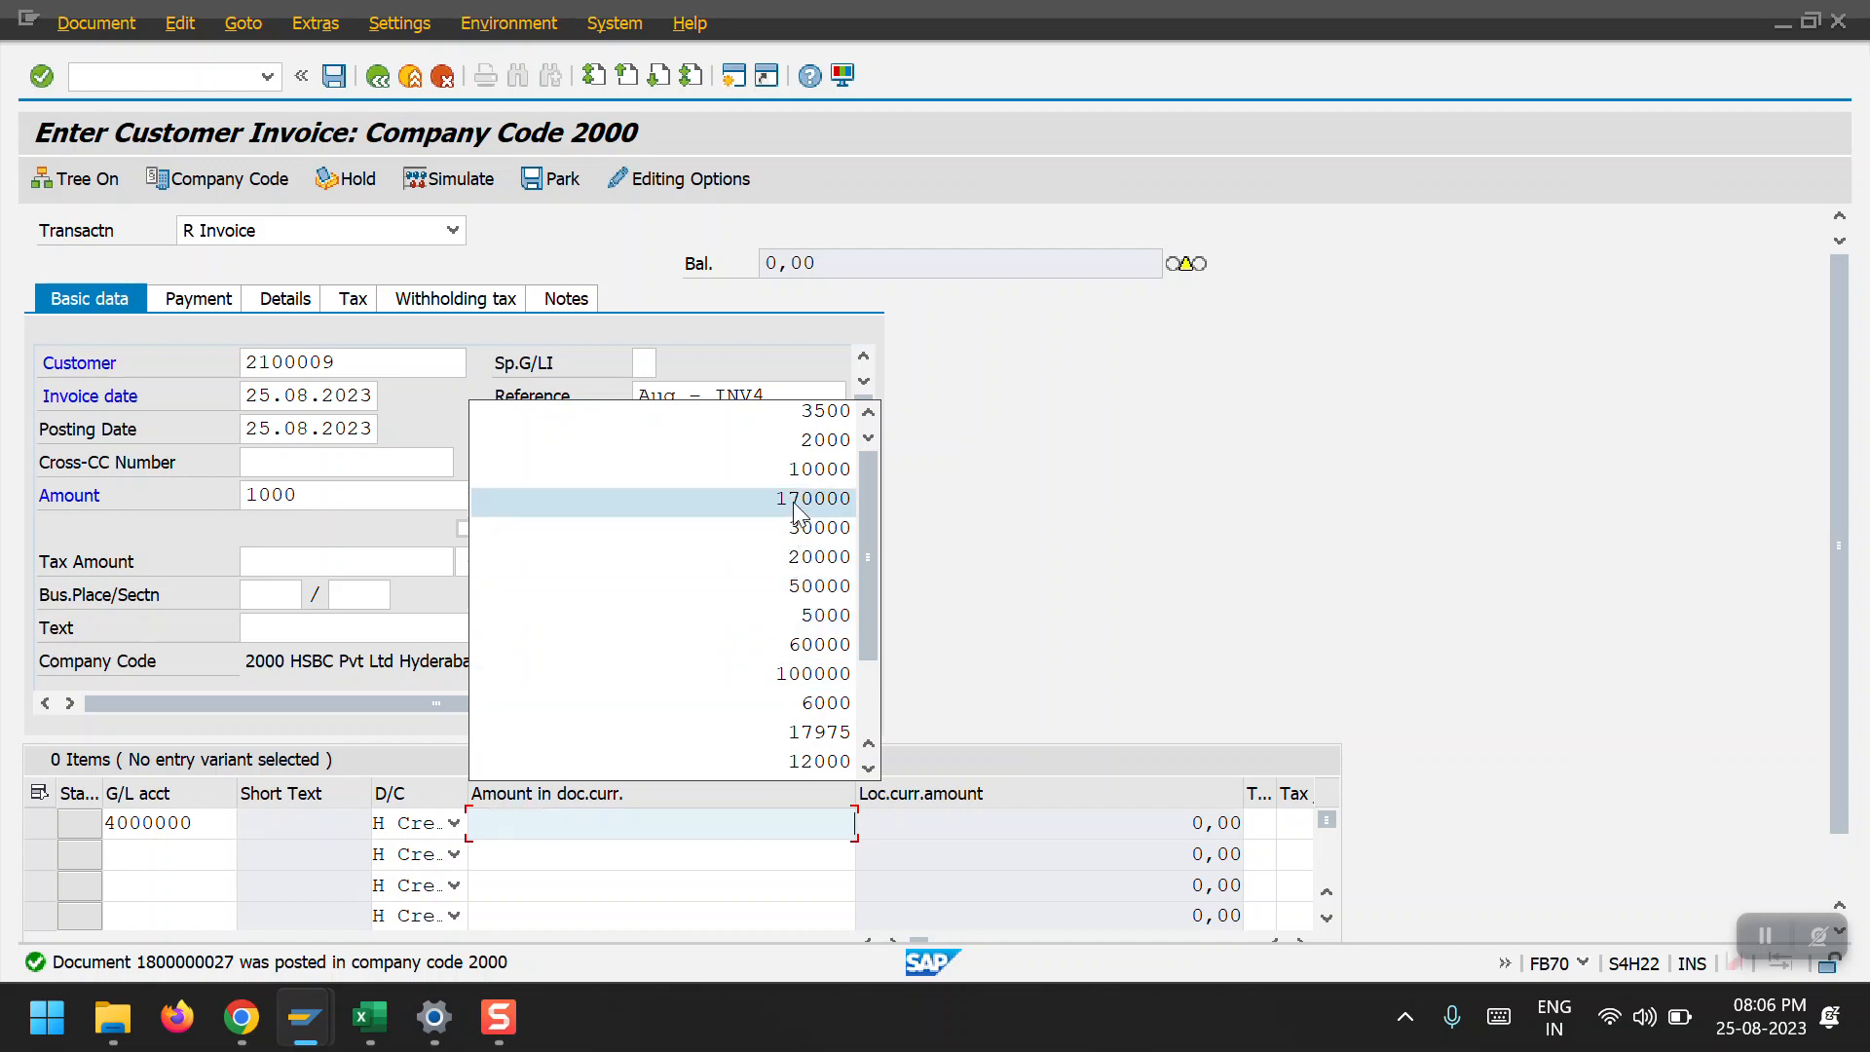
{"action": "type", "text": "1000"}
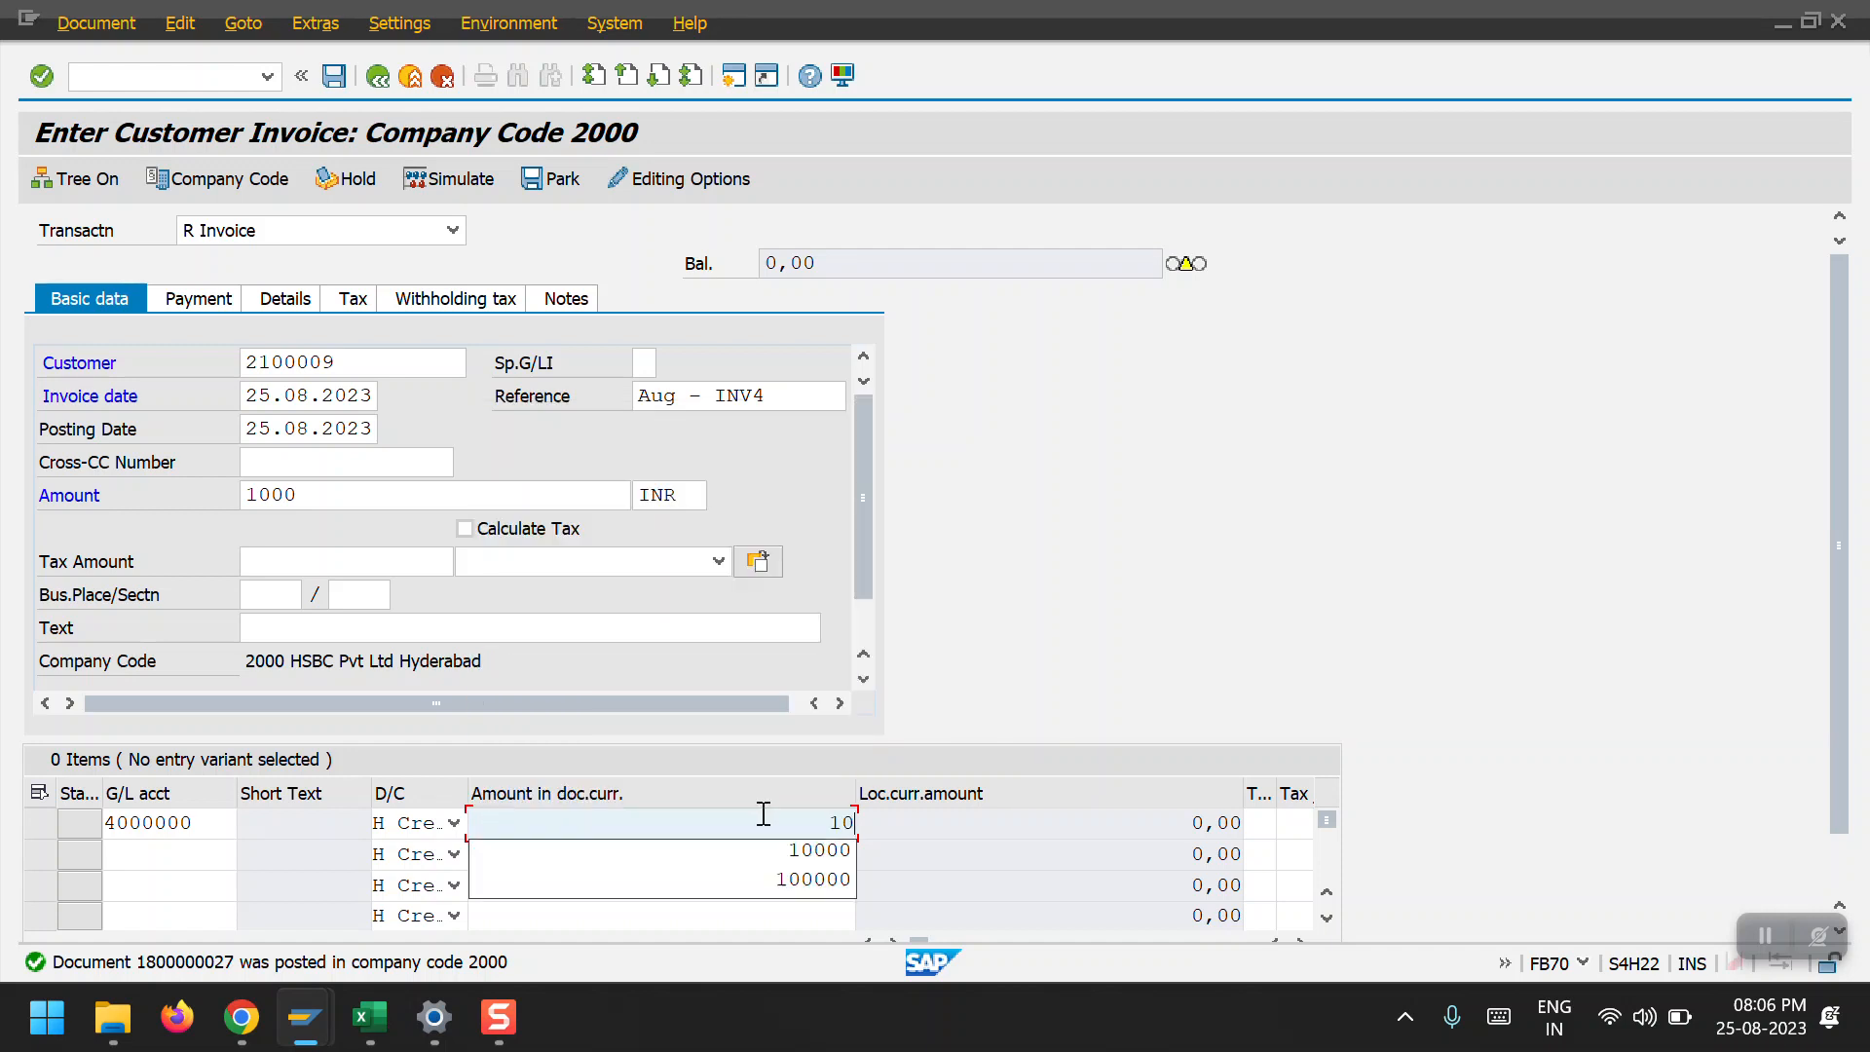
Assign profit center 5000 to the invoice's revenue line.
{"action": "key", "text": "Tab"}
{"action": "key", "text": "Tab"}
{"action": "key", "text": "Tab"}
{"action": "key", "text": "Tab"}
{"action": "key", "text": "Tab"}
{"action": "key", "text": "Tab"}
{"action": "key", "text": "Tab"}
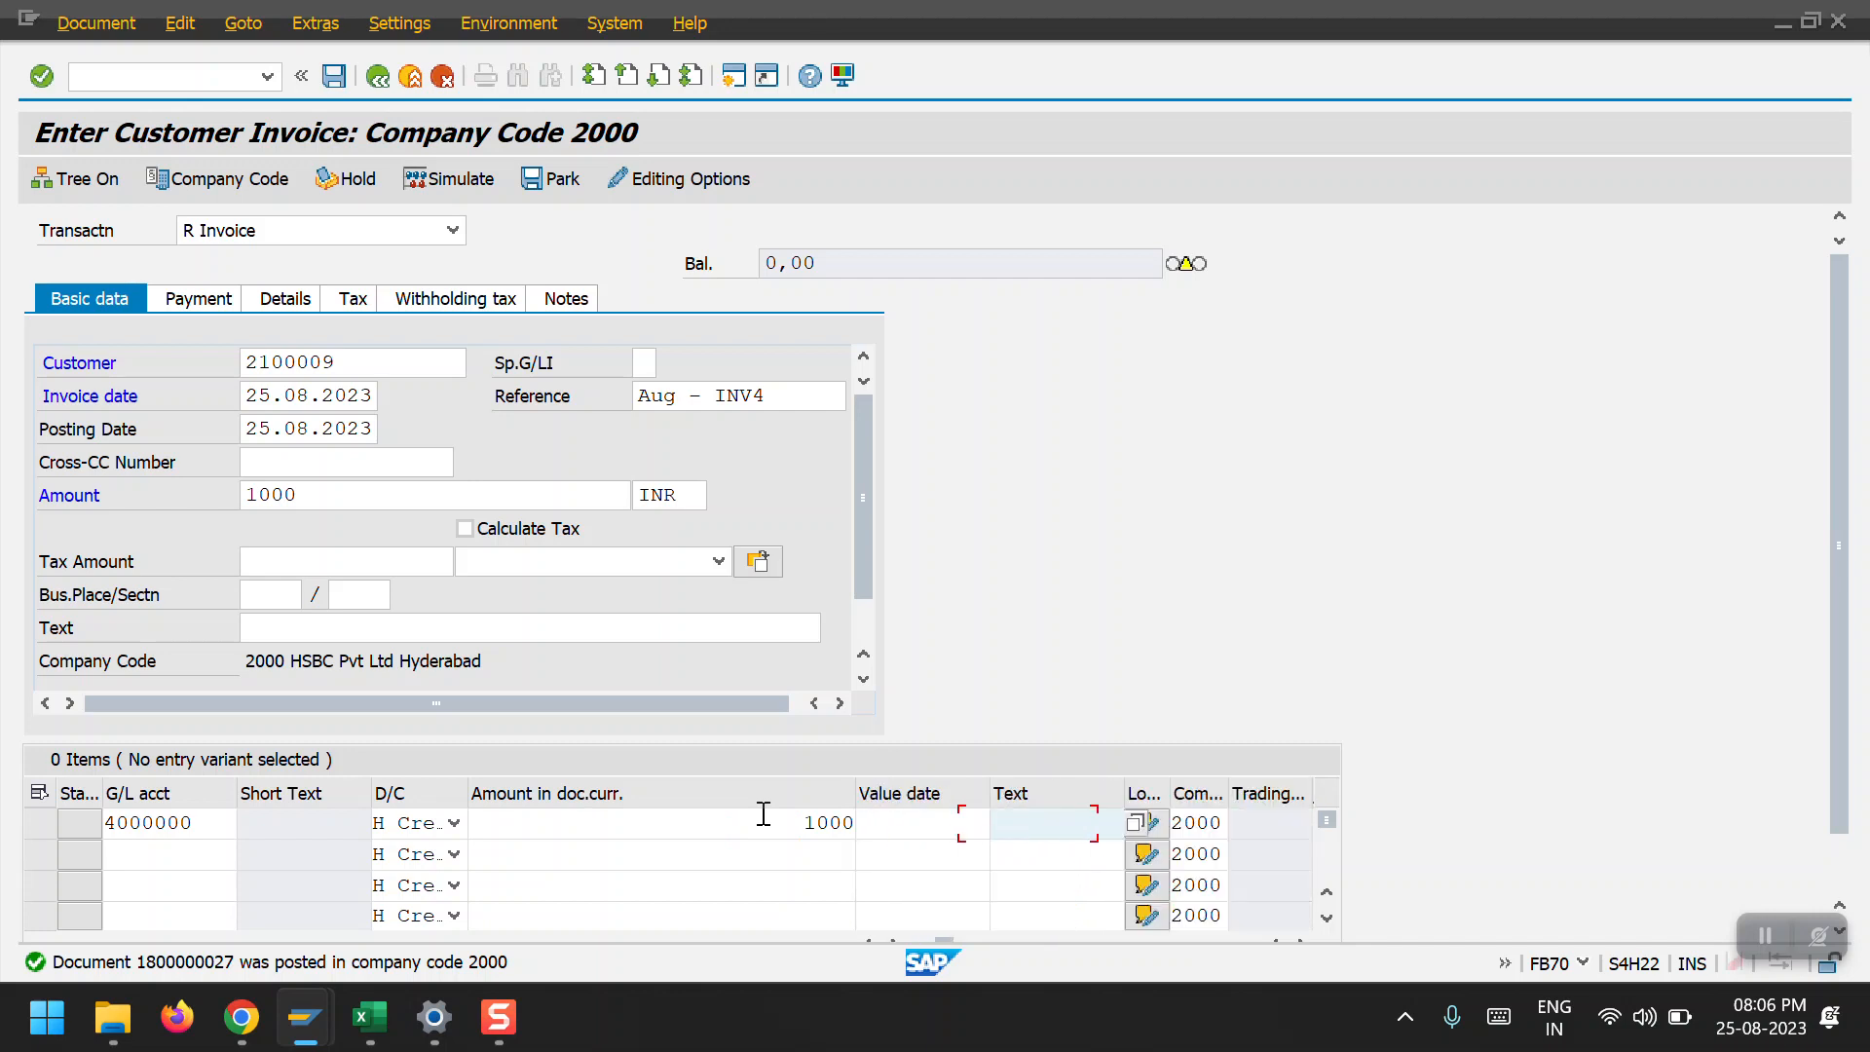
{"action": "key", "text": "Tab"}
{"action": "key", "text": "Tab"}
{"action": "key", "text": "Tab"}
{"action": "key", "text": "Tab"}
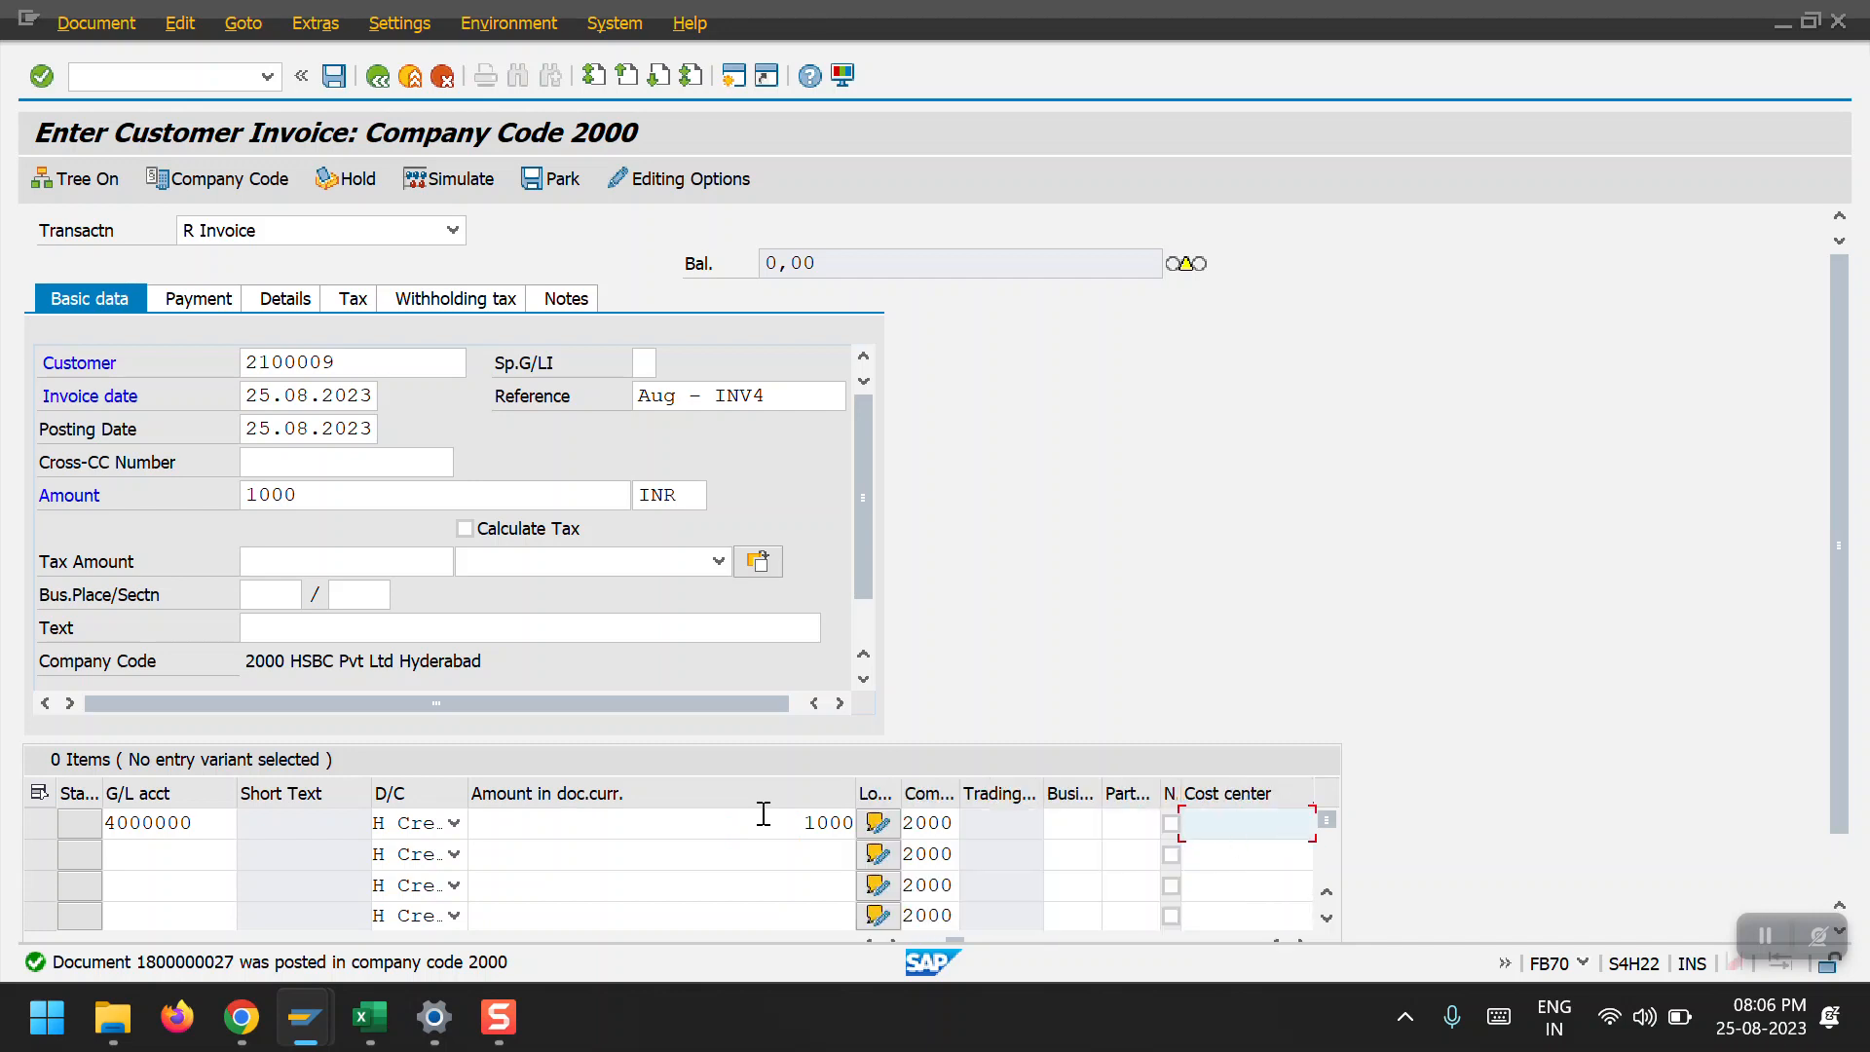
{"action": "key", "text": "Tab"}
{"action": "key", "text": "Tab"}
{"action": "key", "text": "Tab"}
{"action": "key", "text": "Tab"}
{"action": "key", "text": "Tab"}
{"action": "key", "text": "Tab"}
{"action": "key", "text": "Tab"}
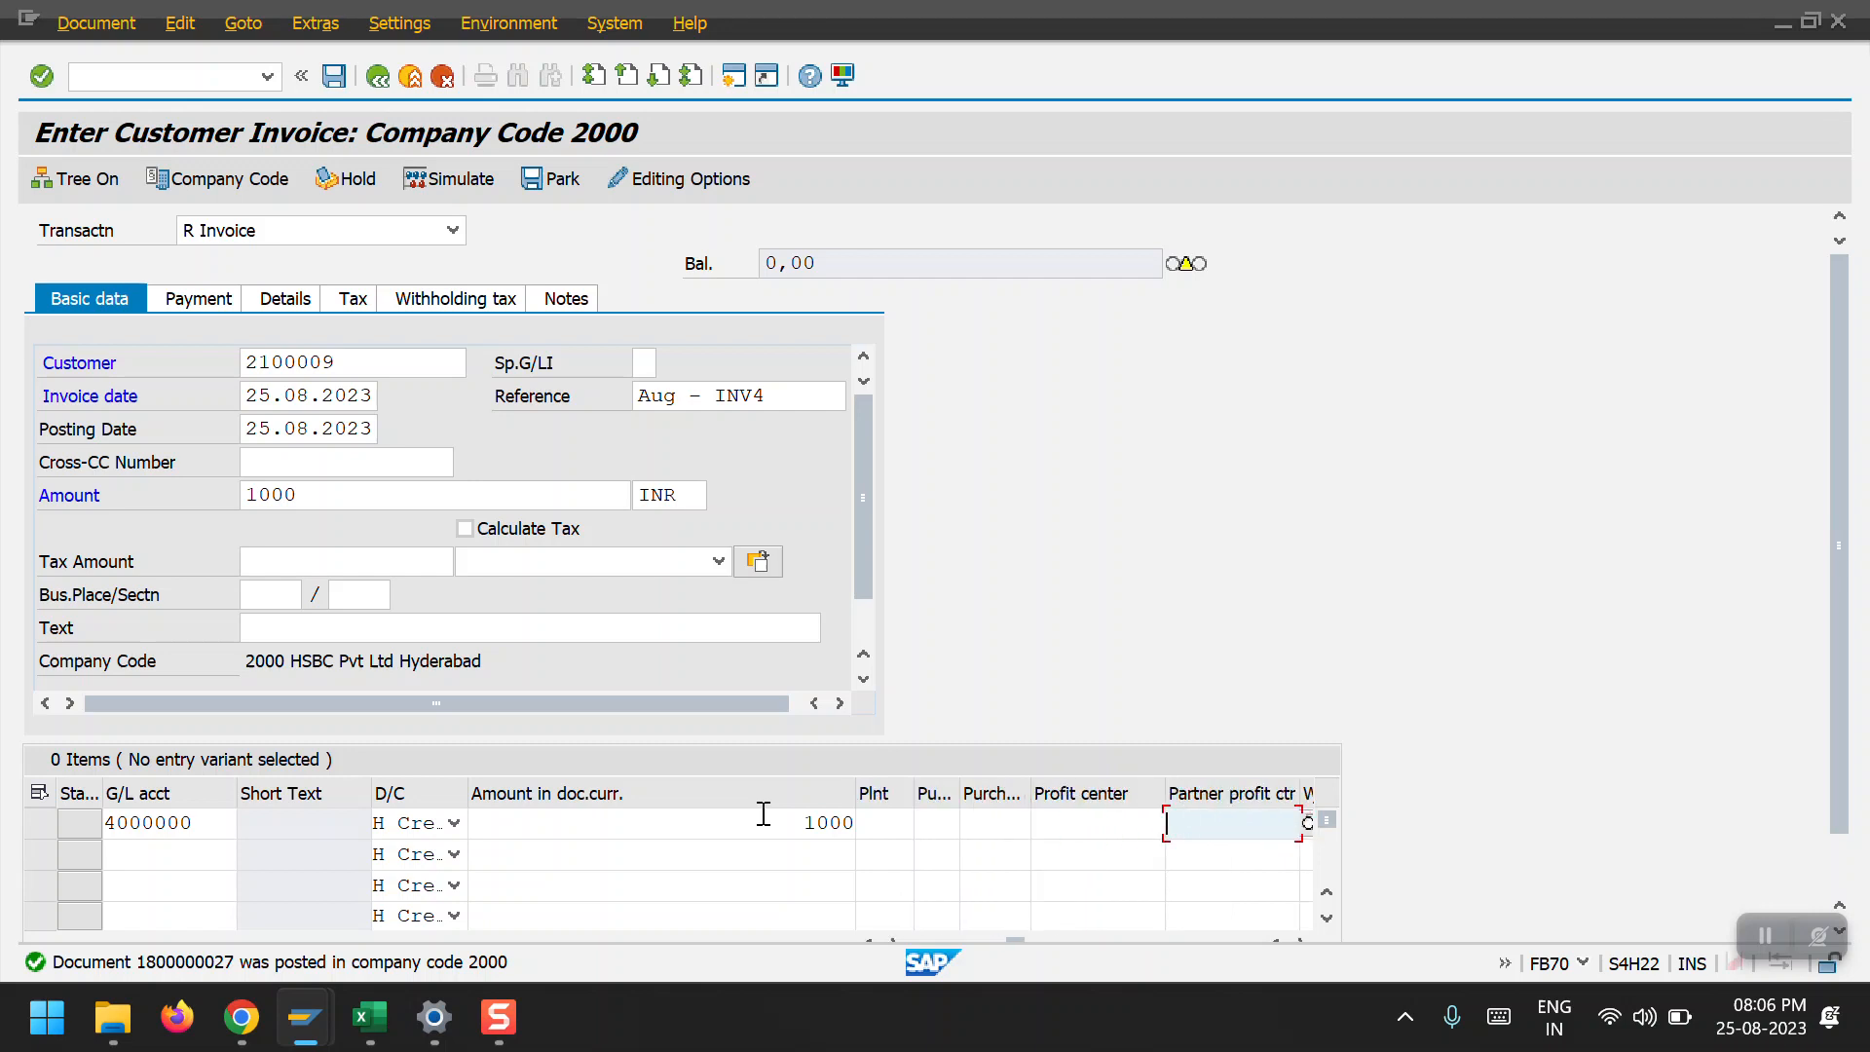
{"action": "left_click", "coordinate": [1085, 823]}
{"action": "left_click", "coordinate": [1090, 846]}
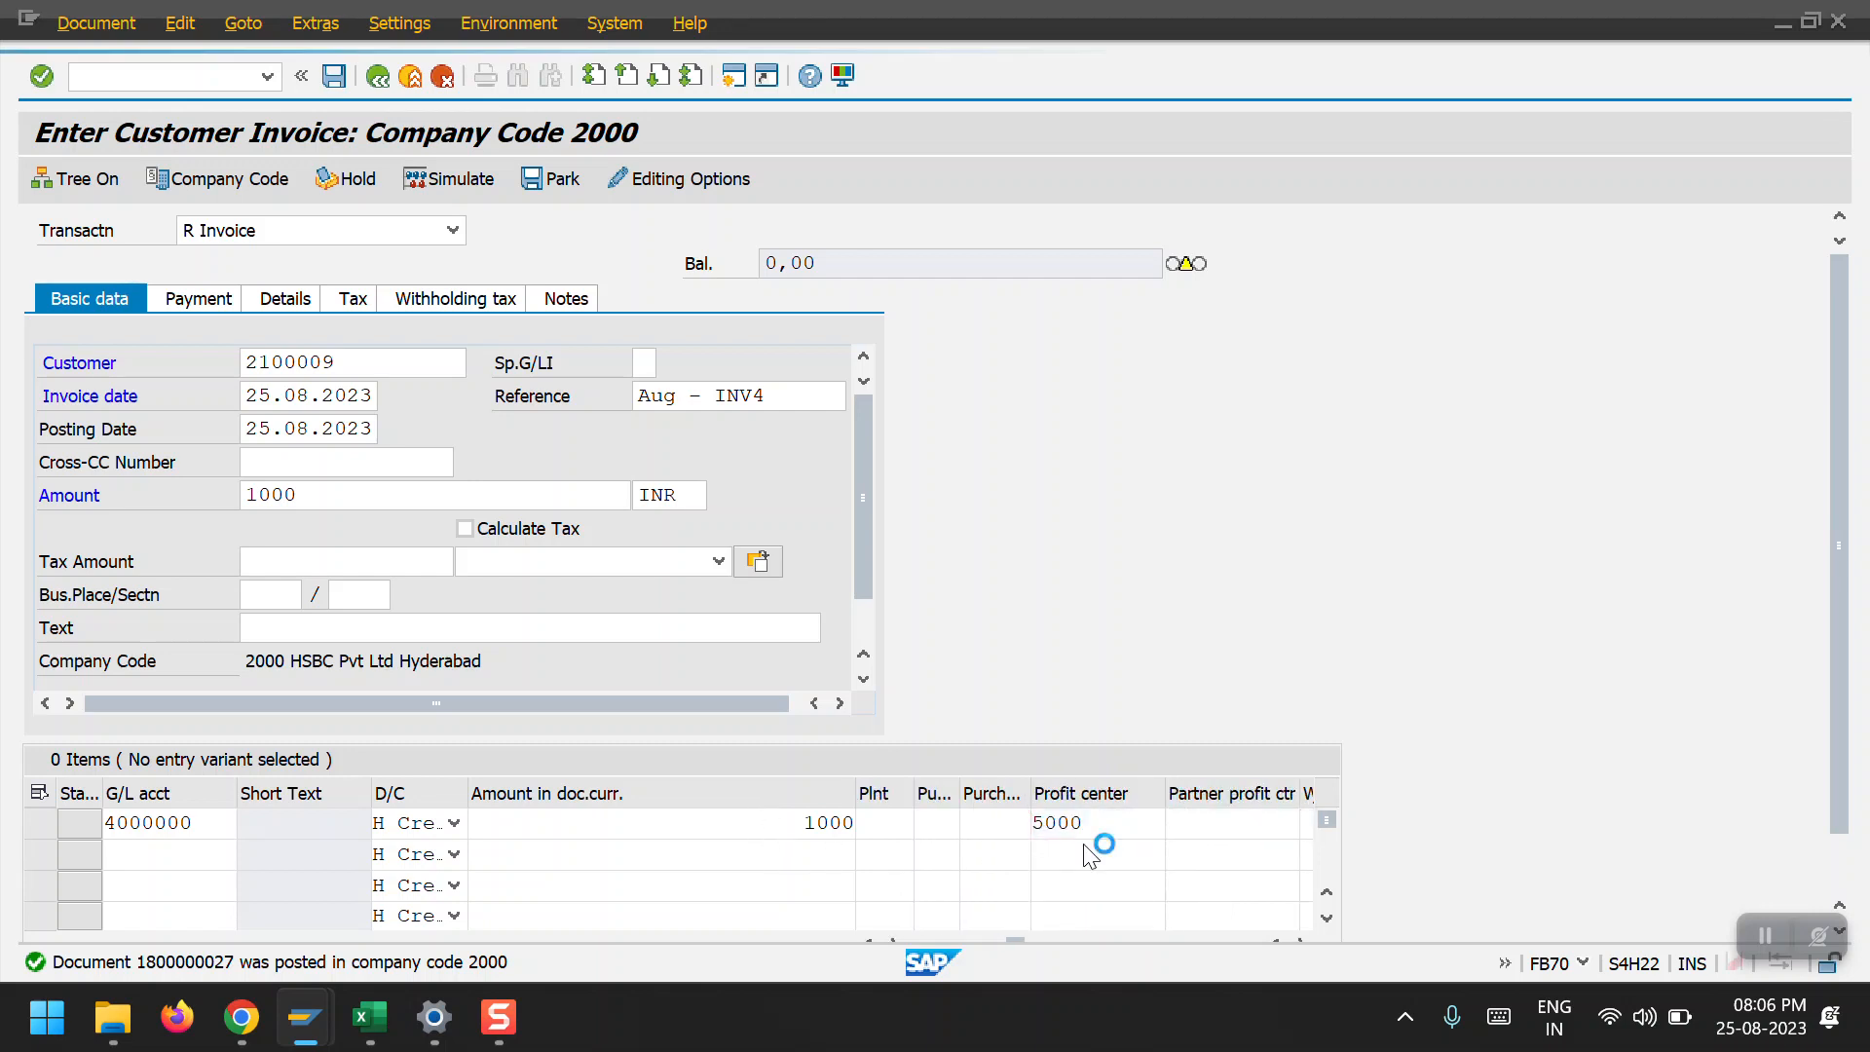
Validate the 1000 INR customer invoice, accept the account assignment warning and post the document.
{"action": "key", "text": "Return"}
{"action": "key", "text": "Return"}
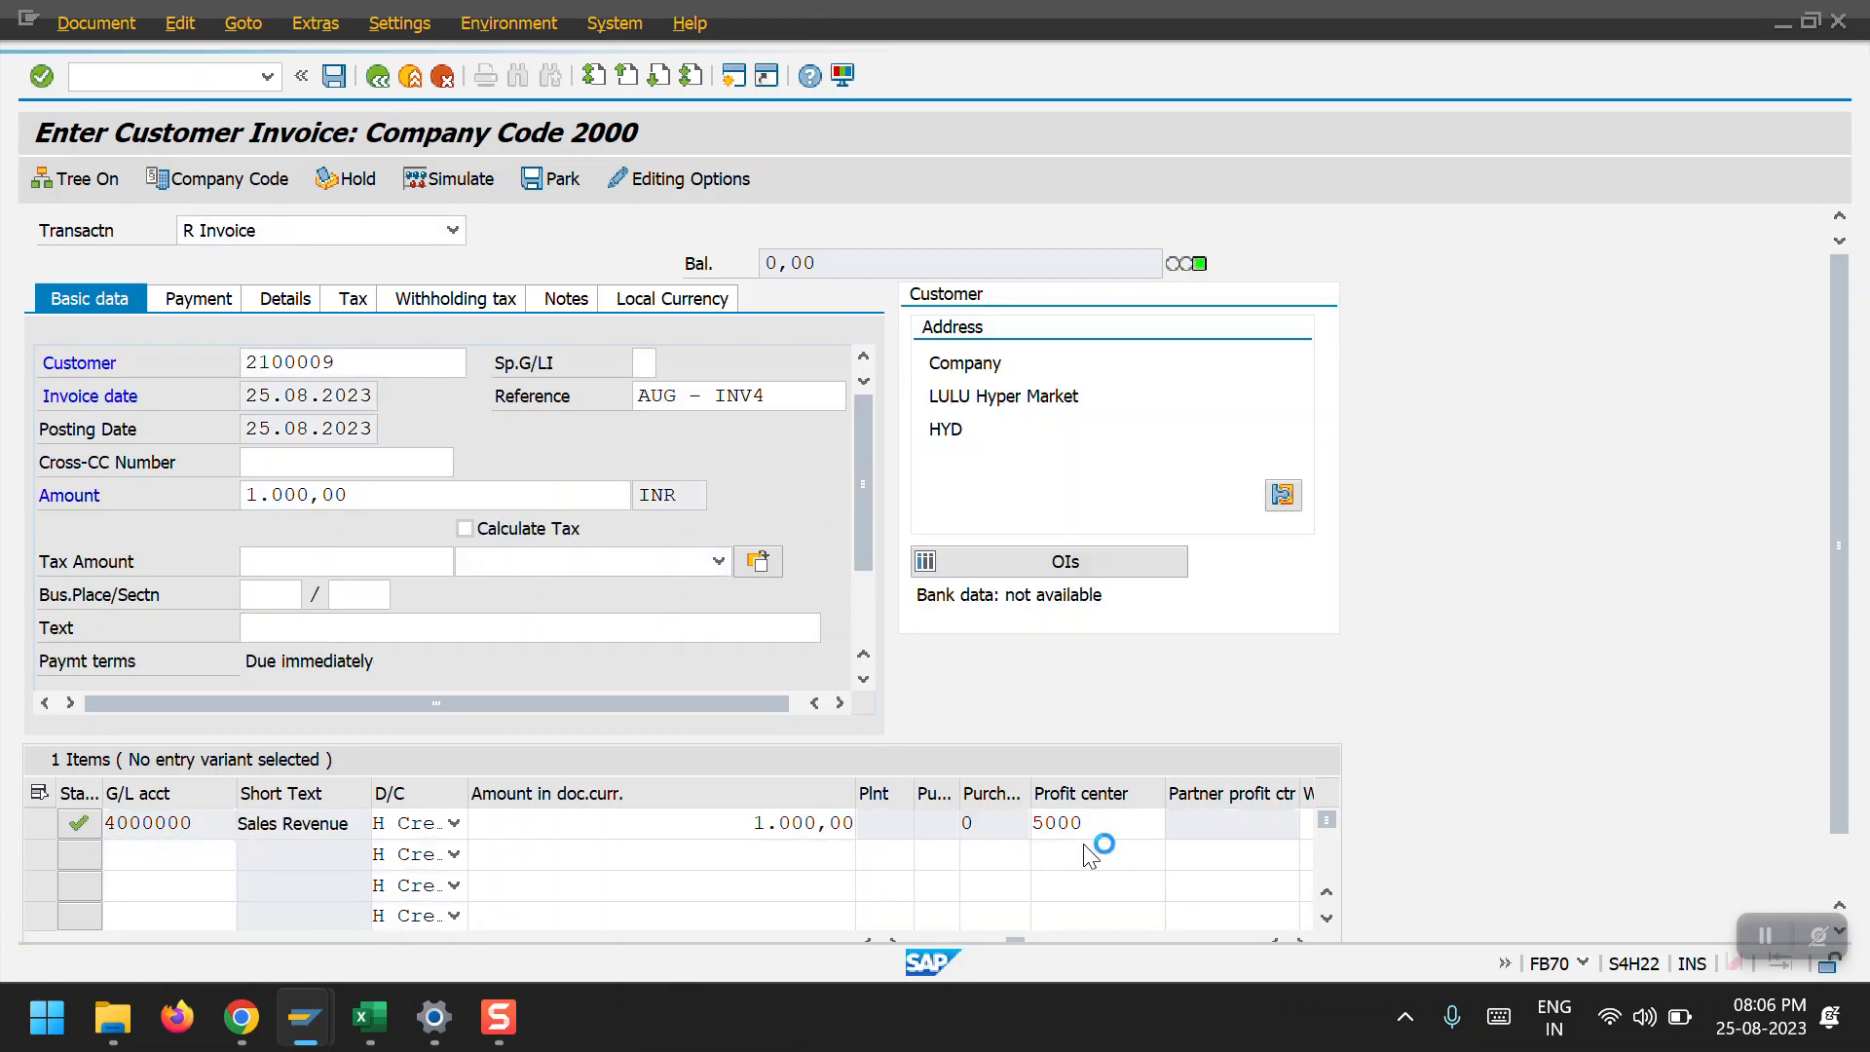
{"action": "key", "text": "Return"}
{"action": "key", "text": "Return"}
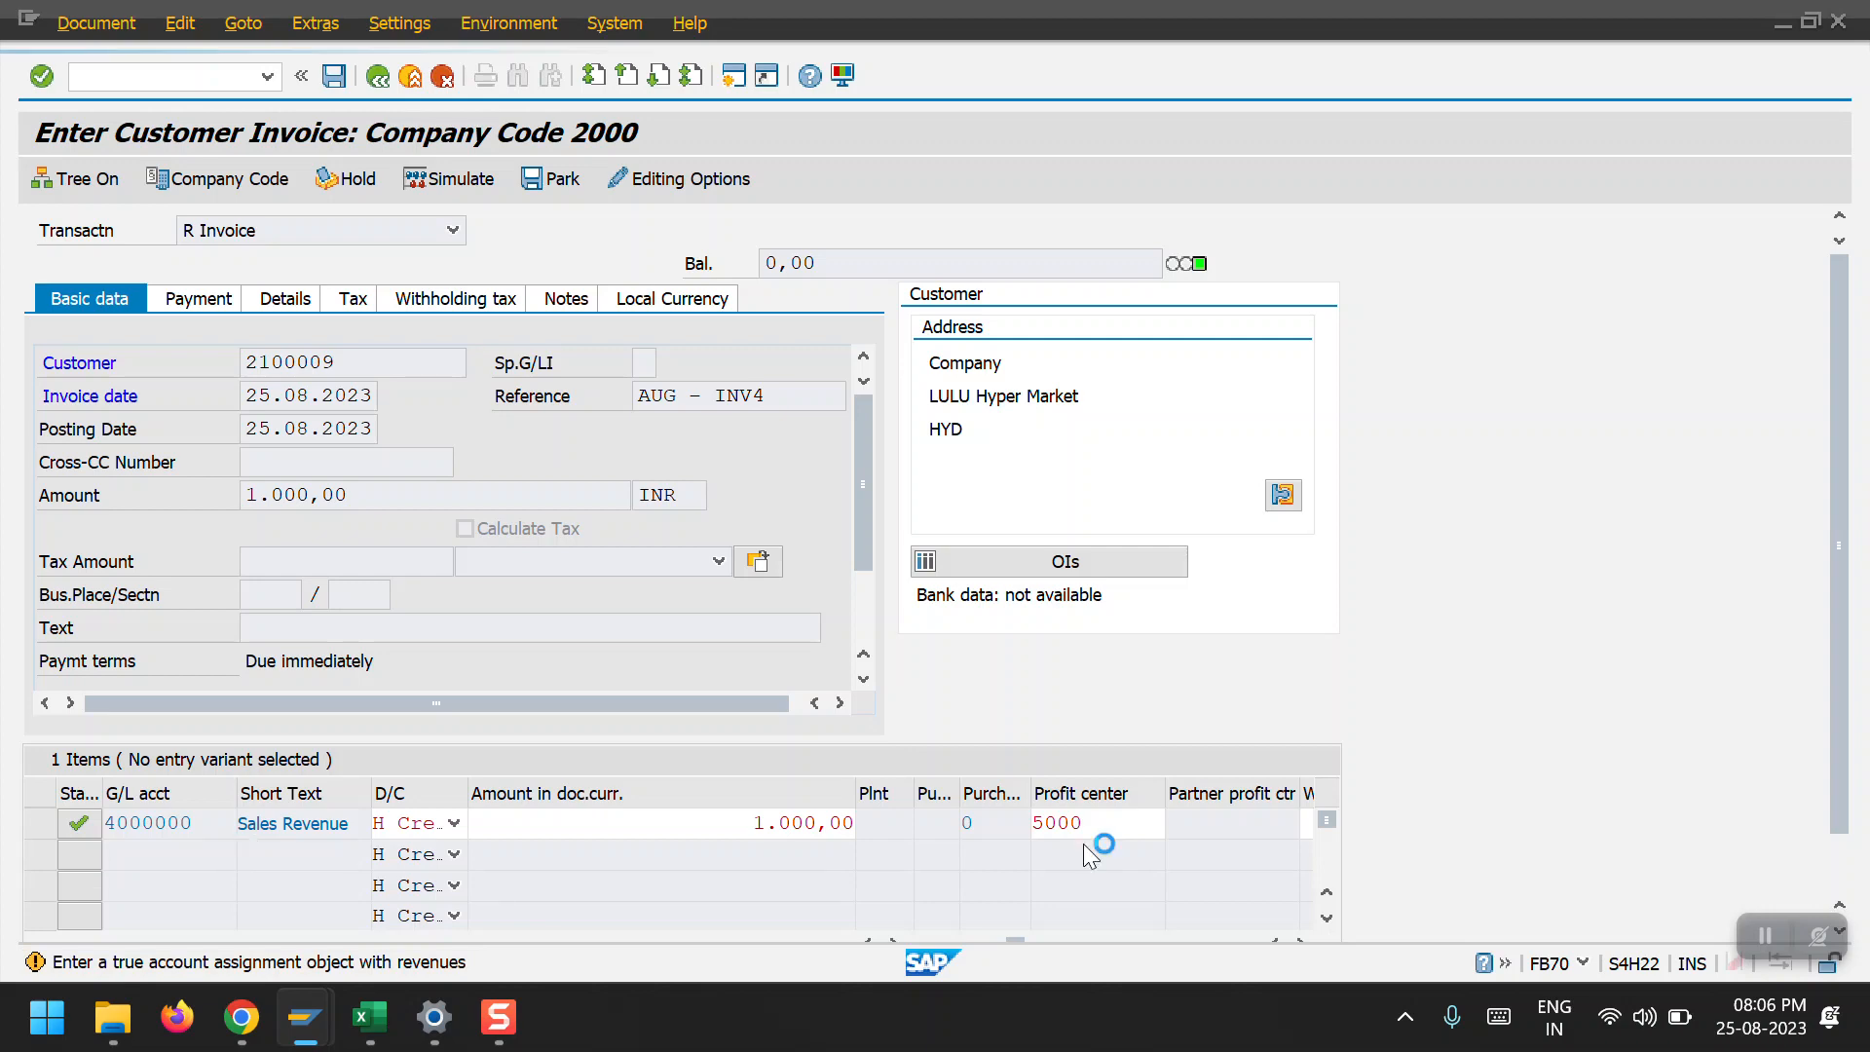
{"action": "key", "text": "Return"}
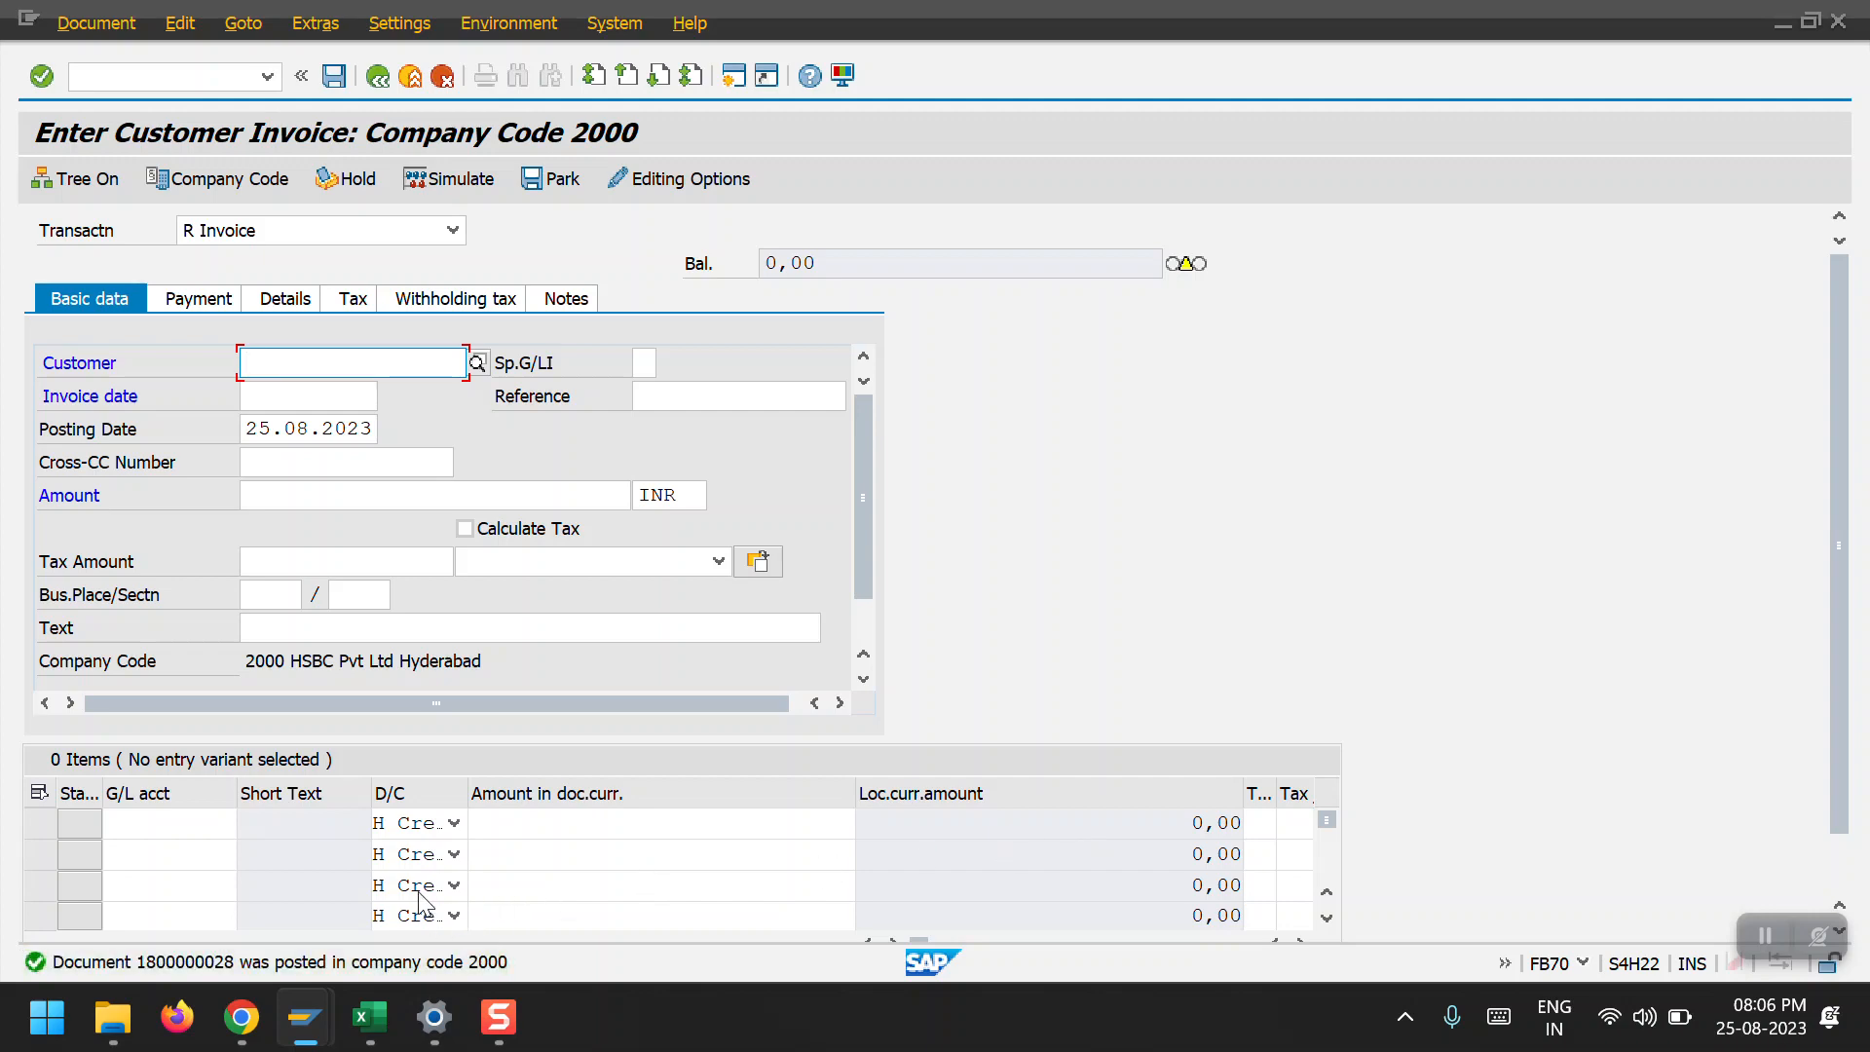
Switch to the customer line item display and refresh LULU Hyper Market's open items.
{"action": "key", "text": "alt+Tab"}
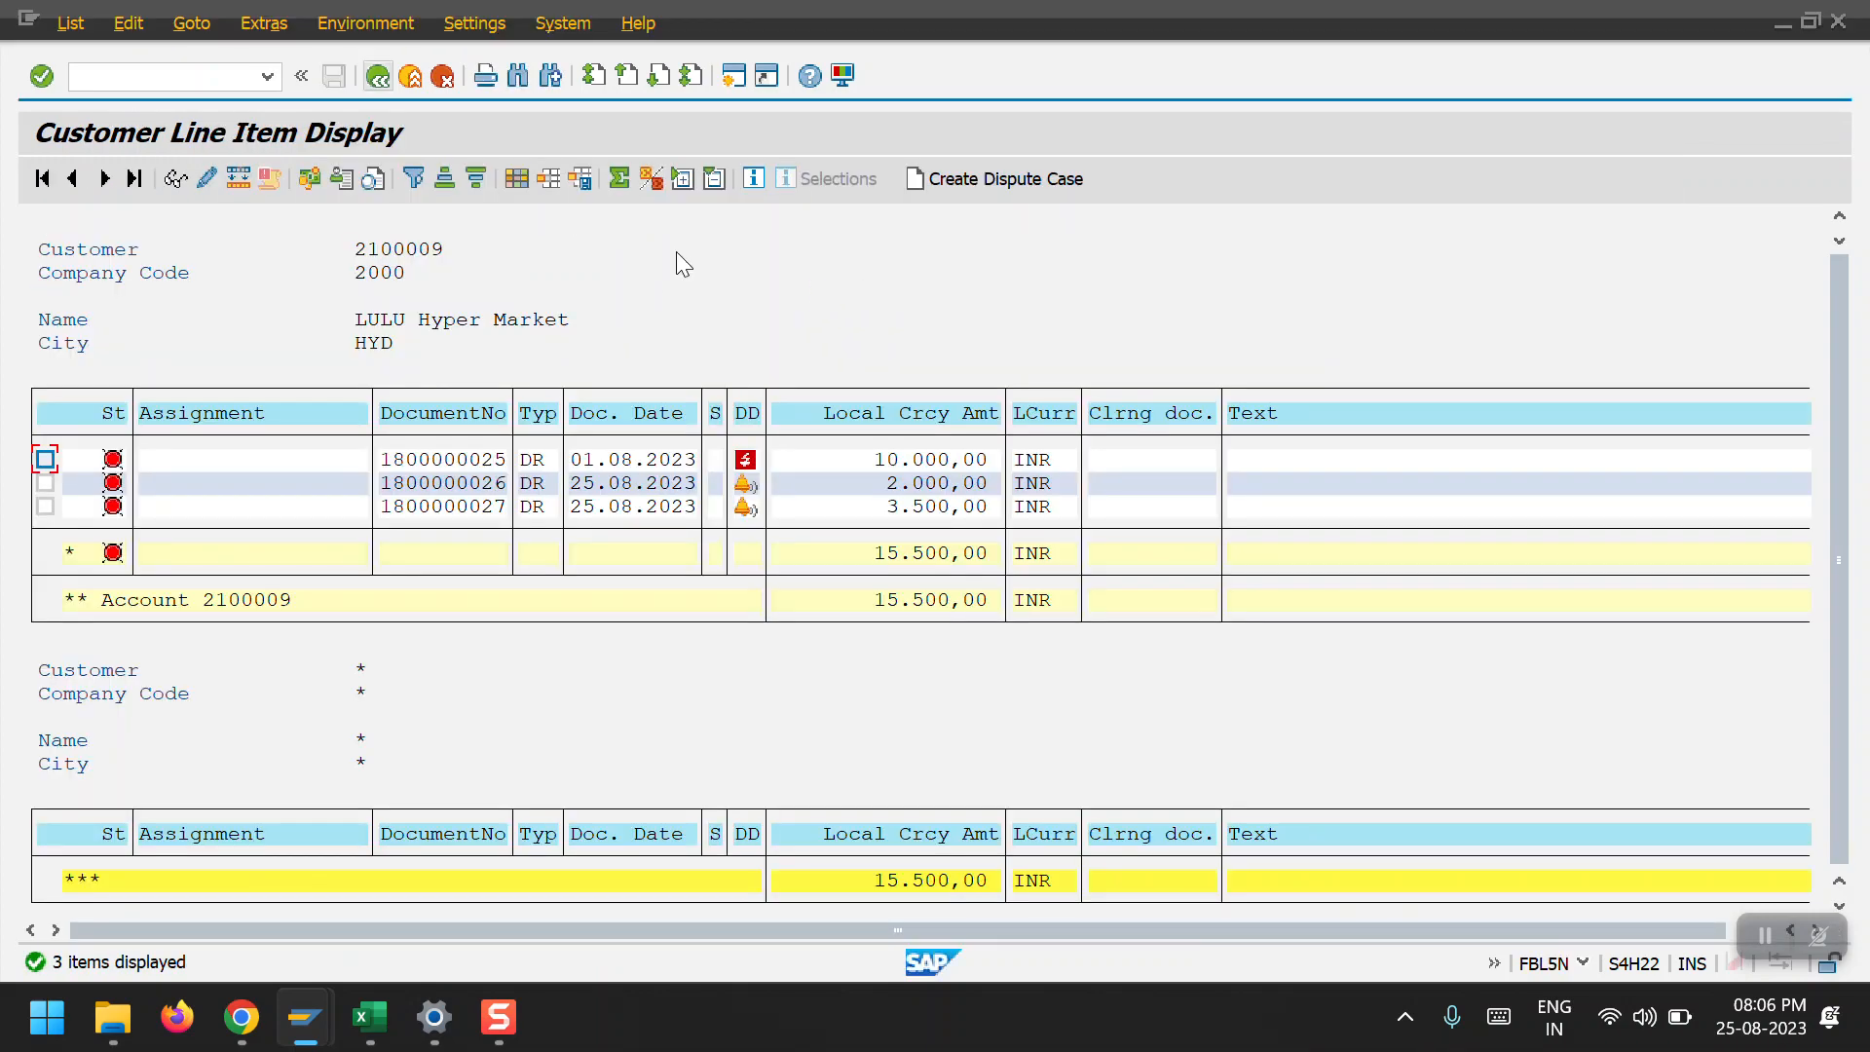
{"action": "left_click", "coordinate": [29, 22]}
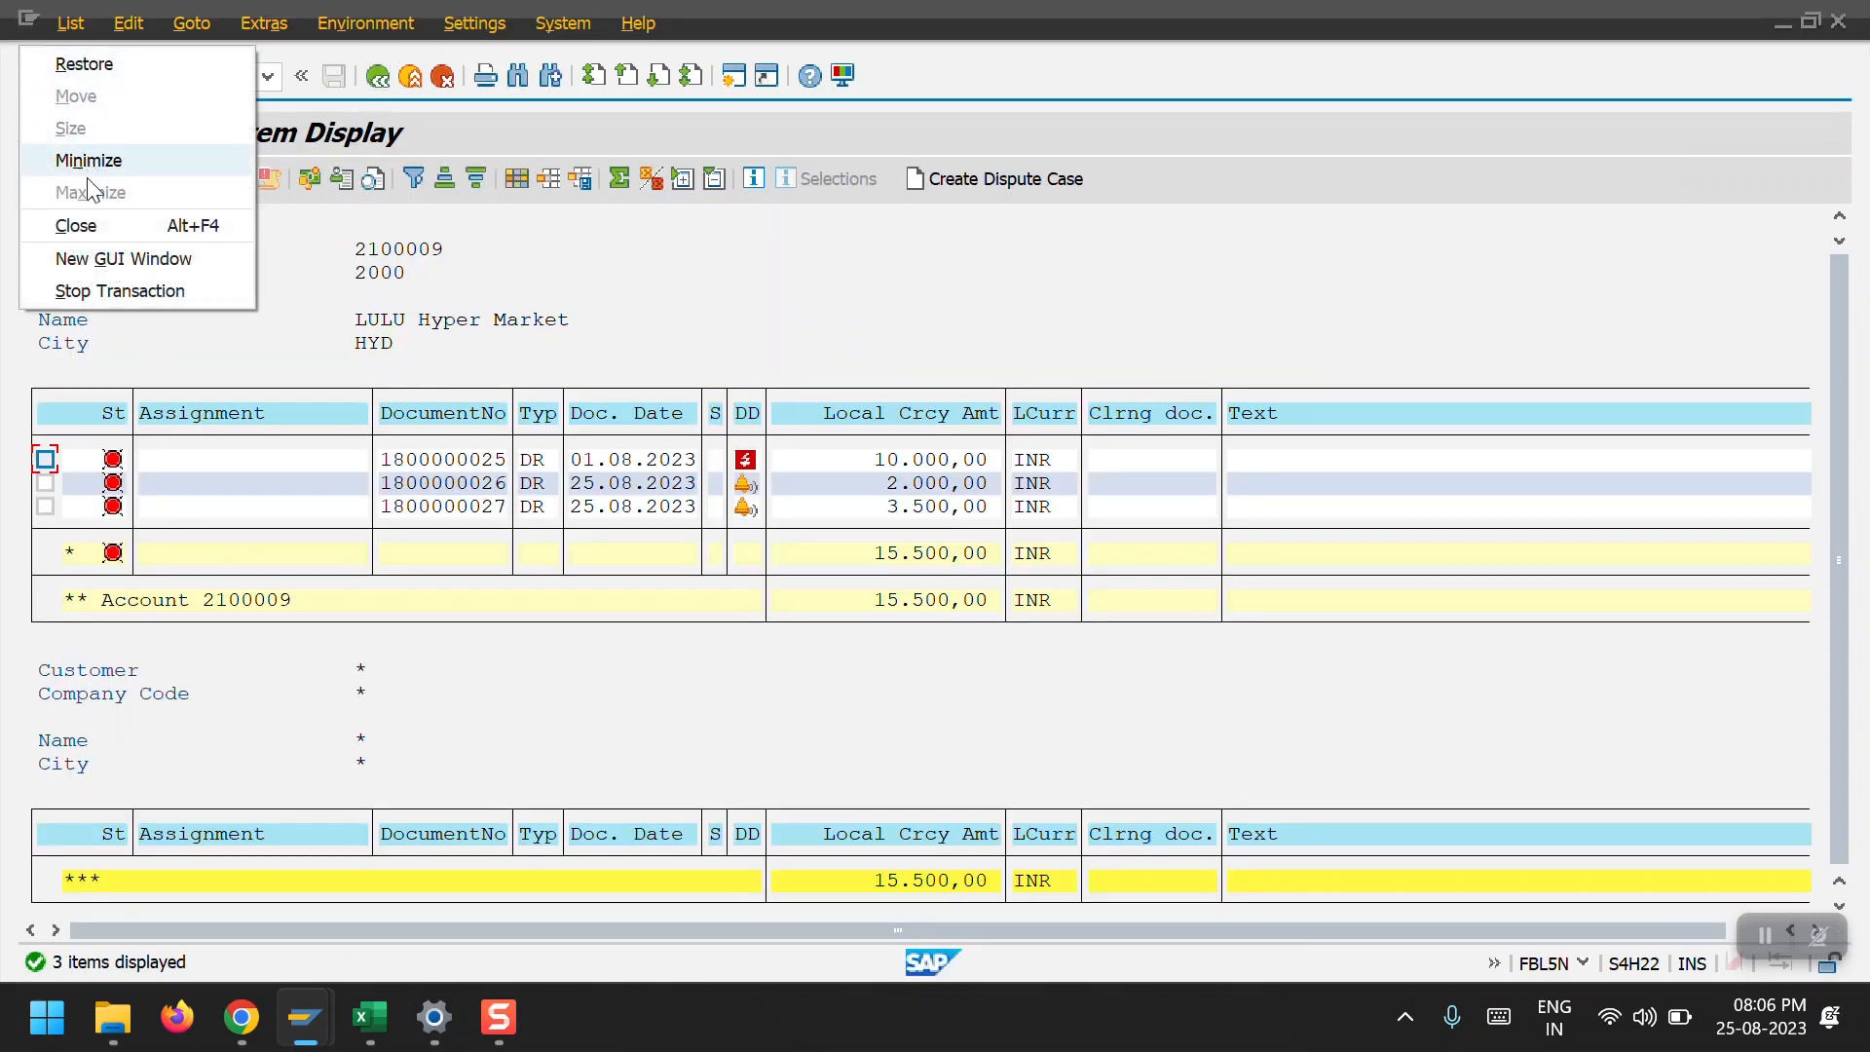
{"action": "left_click", "coordinate": [470, 131]}
{"action": "left_click", "coordinate": [70, 24]}
{"action": "left_click", "coordinate": [99, 87]}
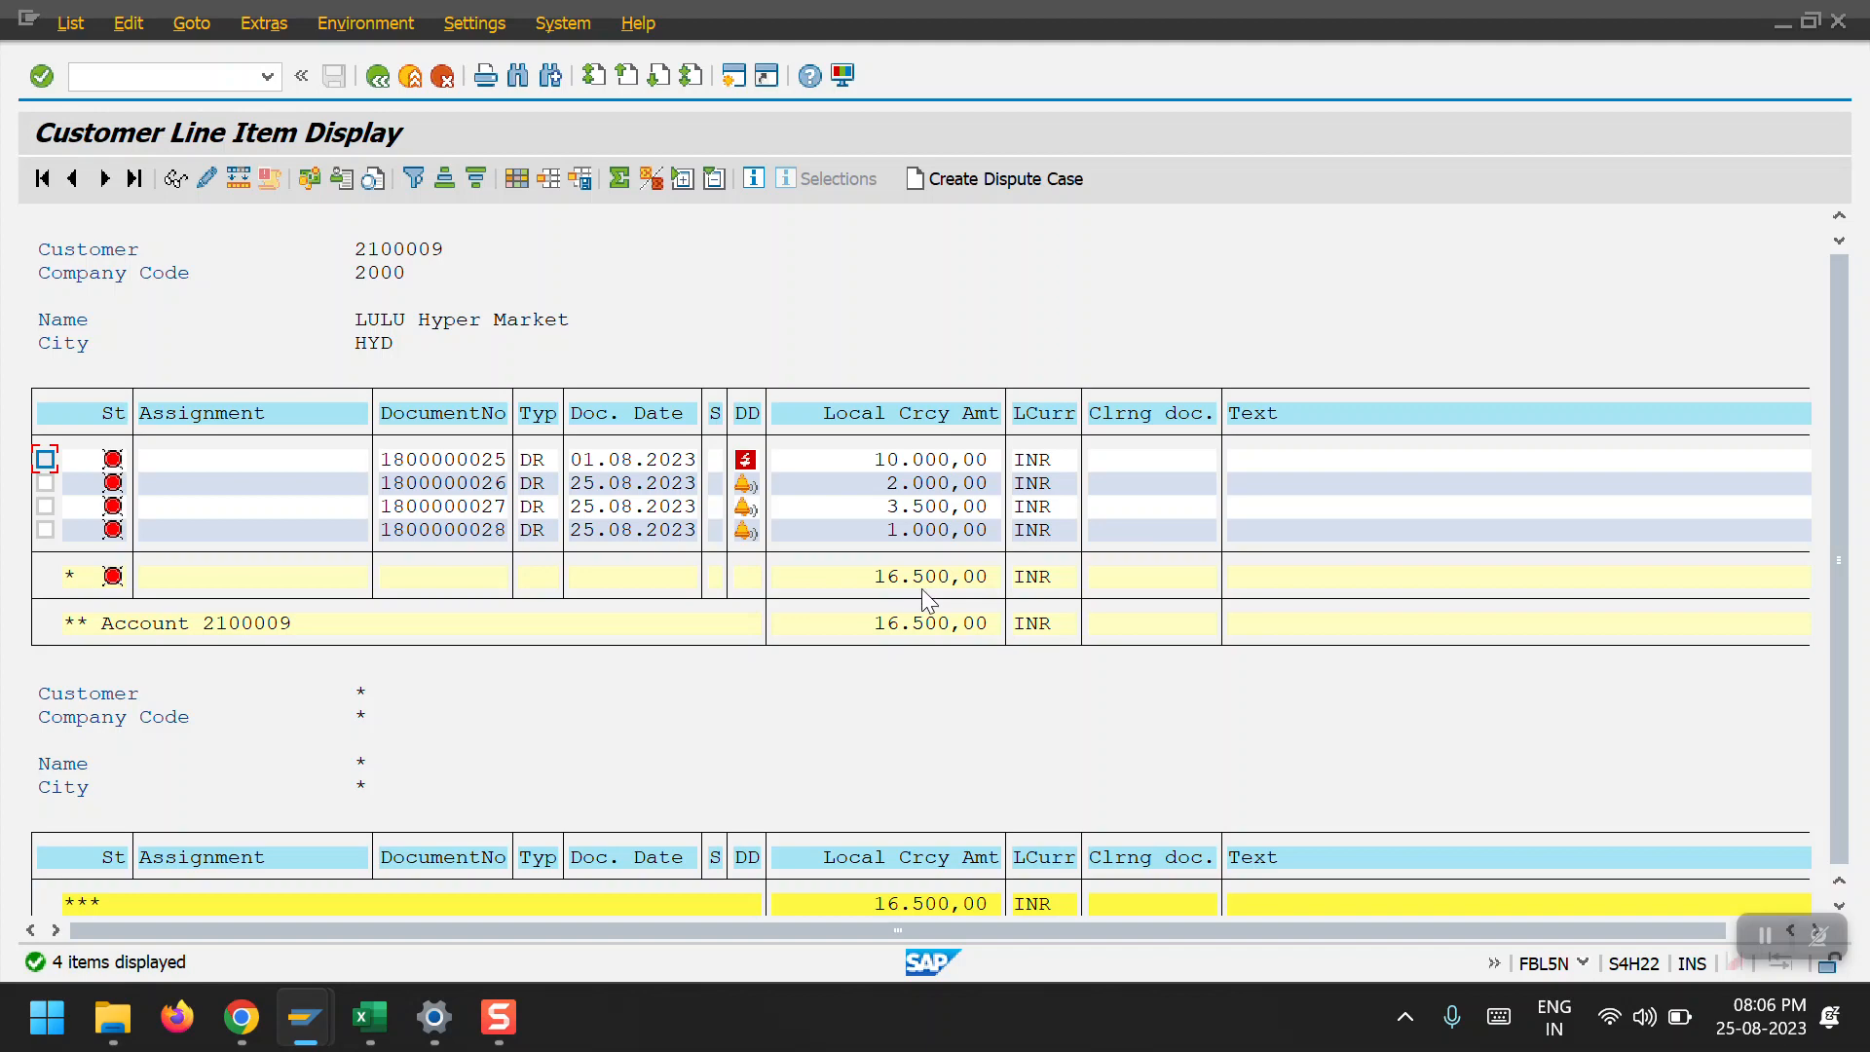
Switch to the business partner session, restart transaction BP, and find and open LULU Hyper Market by customer number to update its credit exposure.
{"action": "key", "text": "alt+Tab"}
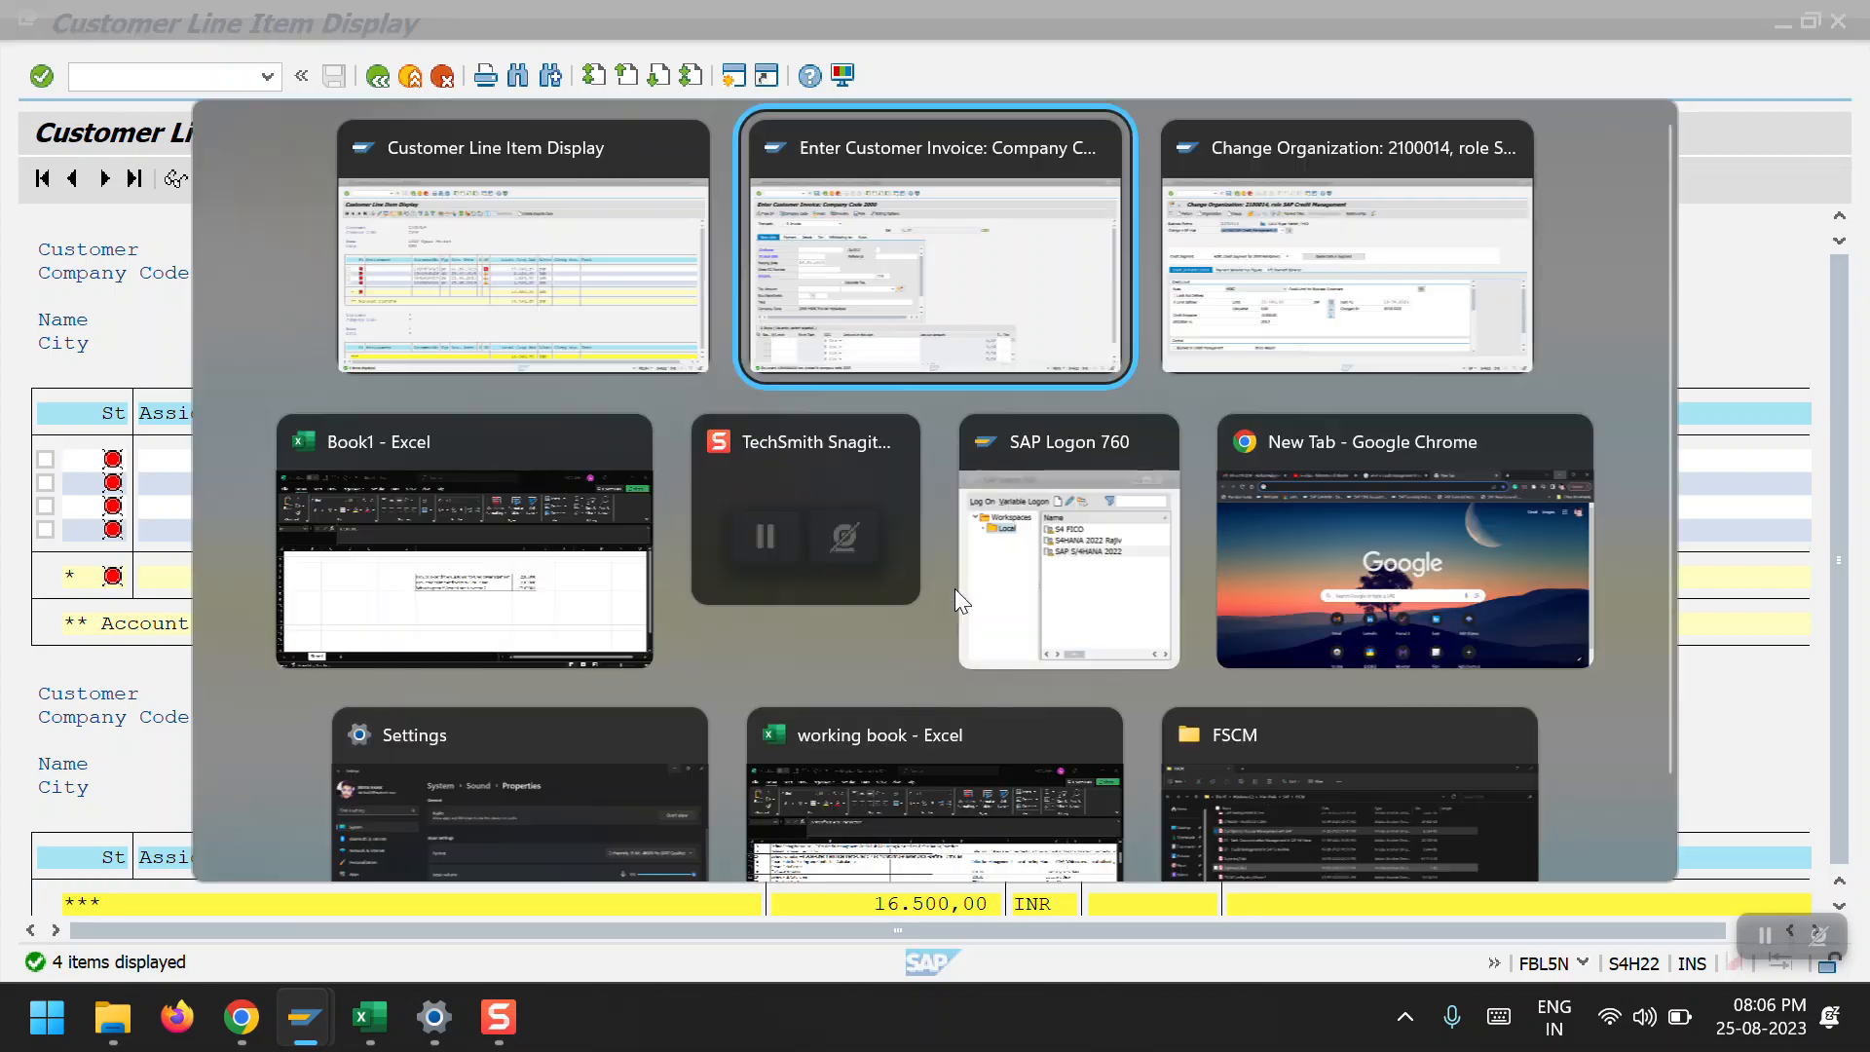
{"action": "key", "text": "alt+Tab"}
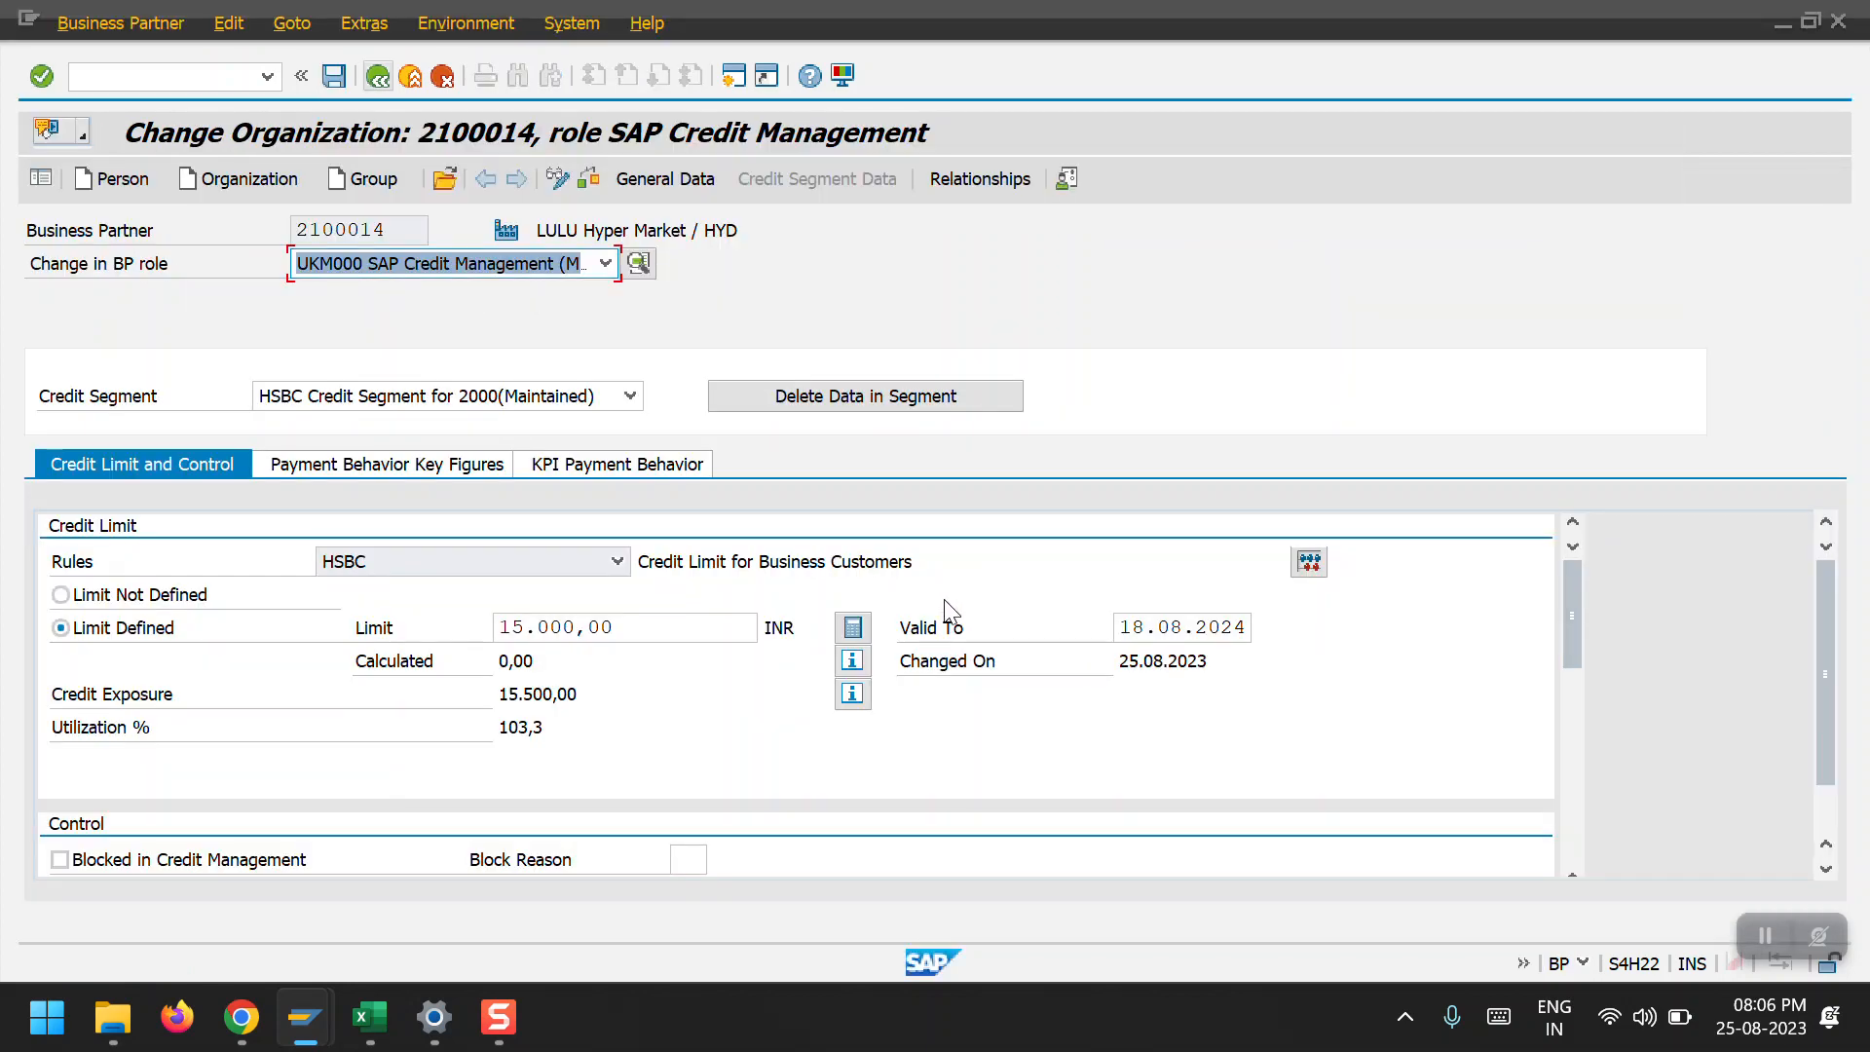
{"action": "left_click", "coordinate": [146, 81]}
{"action": "type", "text": "/nbp"}
{"action": "key", "text": "Return"}
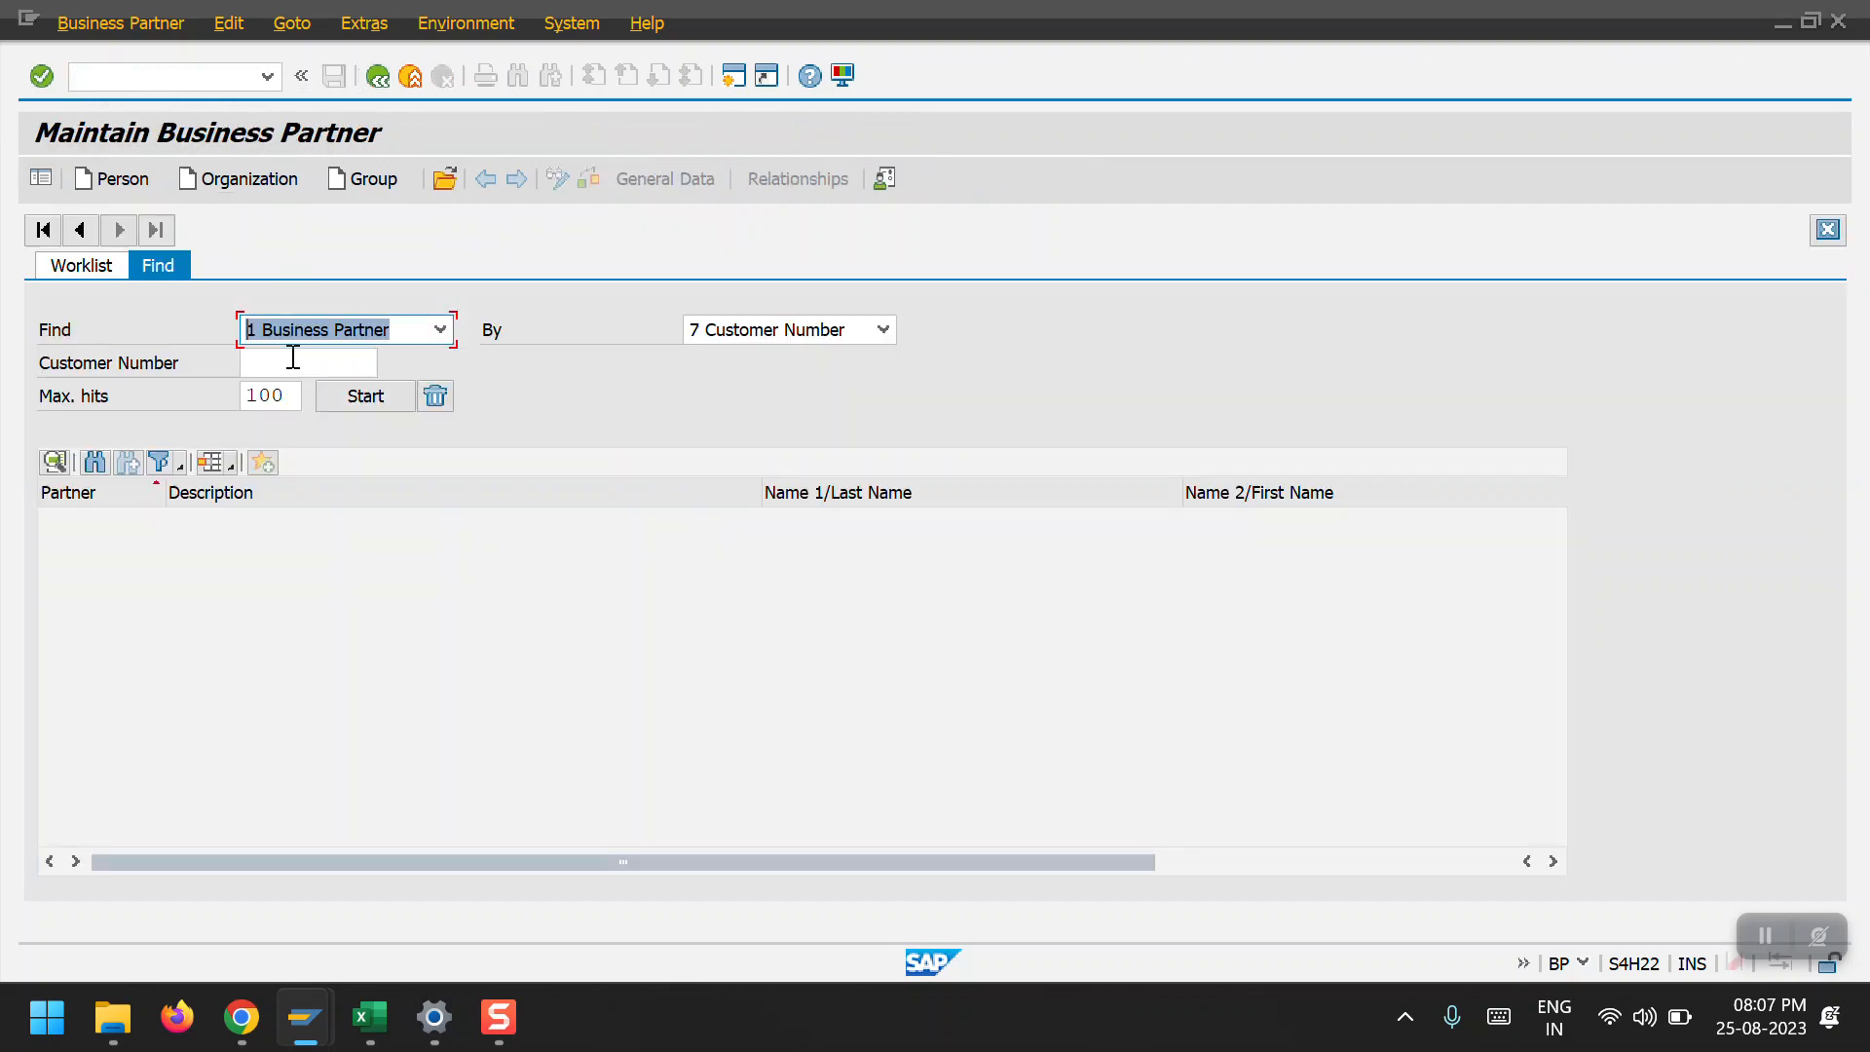
{"action": "left_click", "coordinate": [293, 361]}
{"action": "left_click", "coordinate": [306, 391]}
{"action": "left_click", "coordinate": [382, 396]}
{"action": "double_click", "coordinate": [86, 524]}
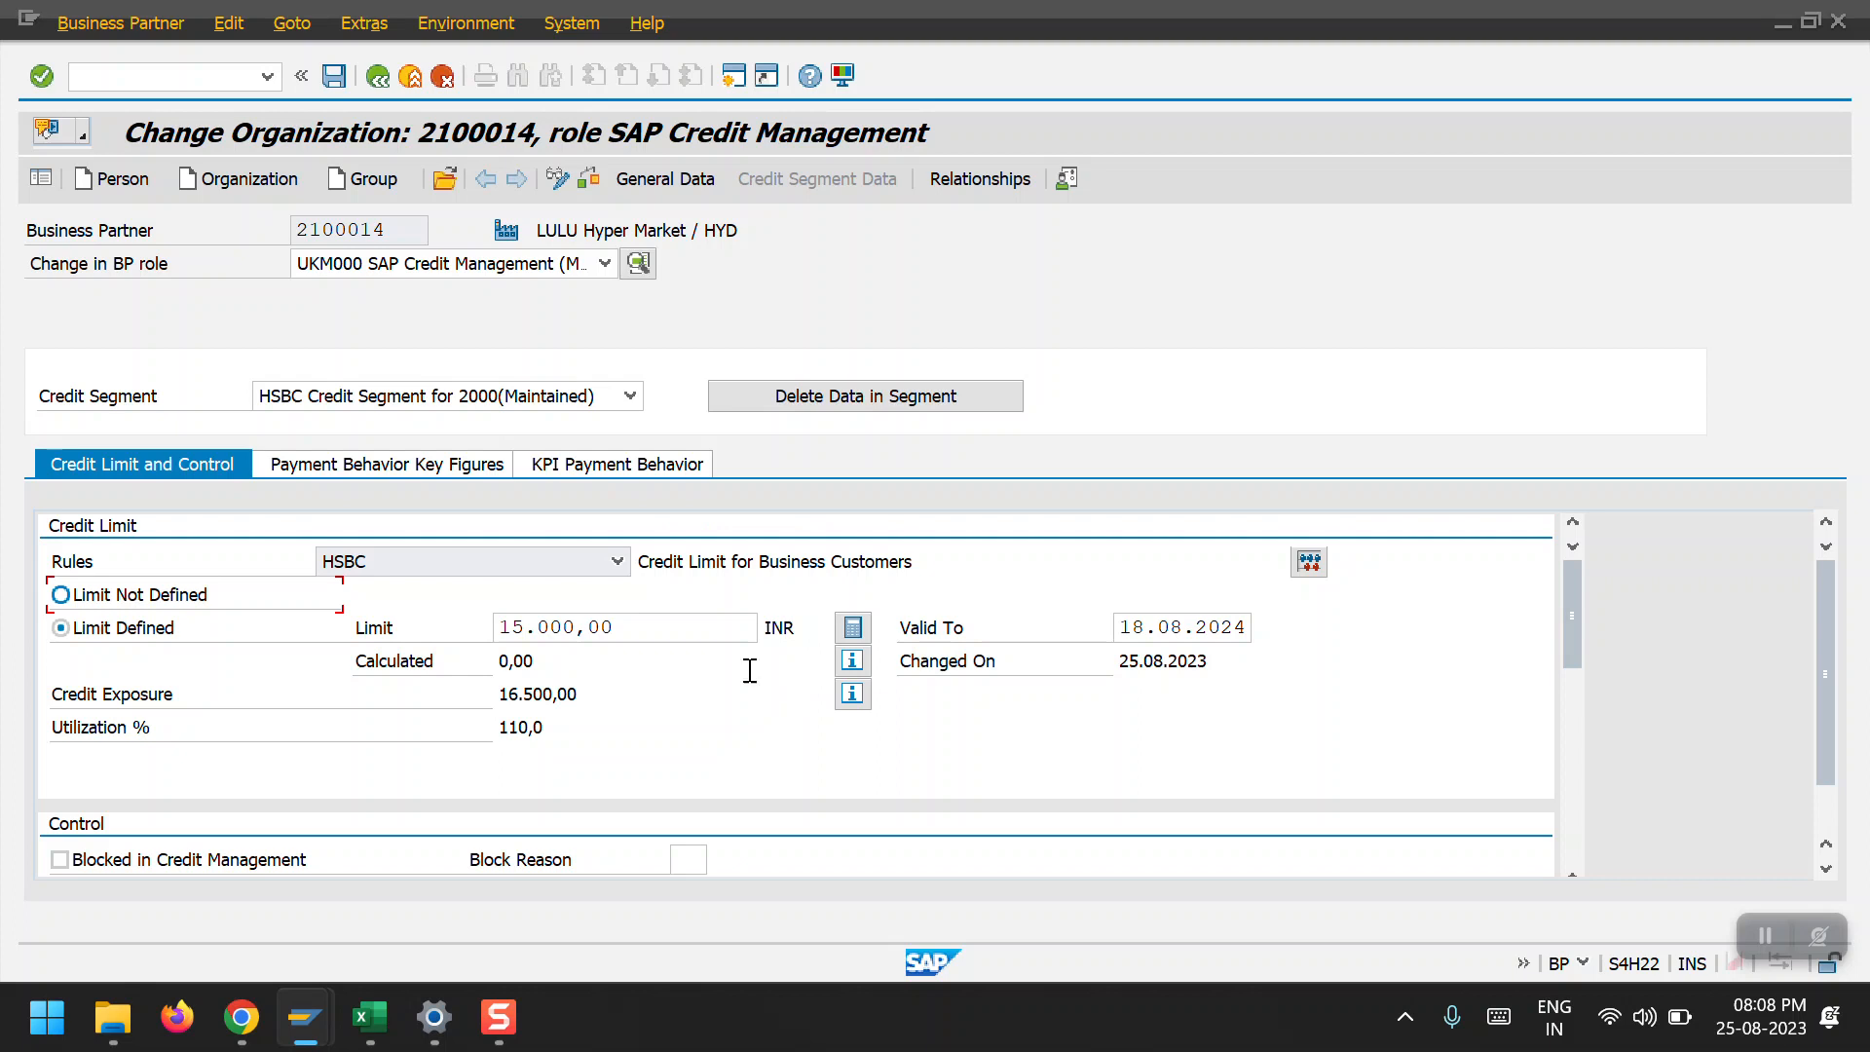
Block LULU Hyper Market in Credit Management with block reason 01 Credit Limit Exceeded and save the changes.
{"action": "left_click", "coordinate": [598, 625]}
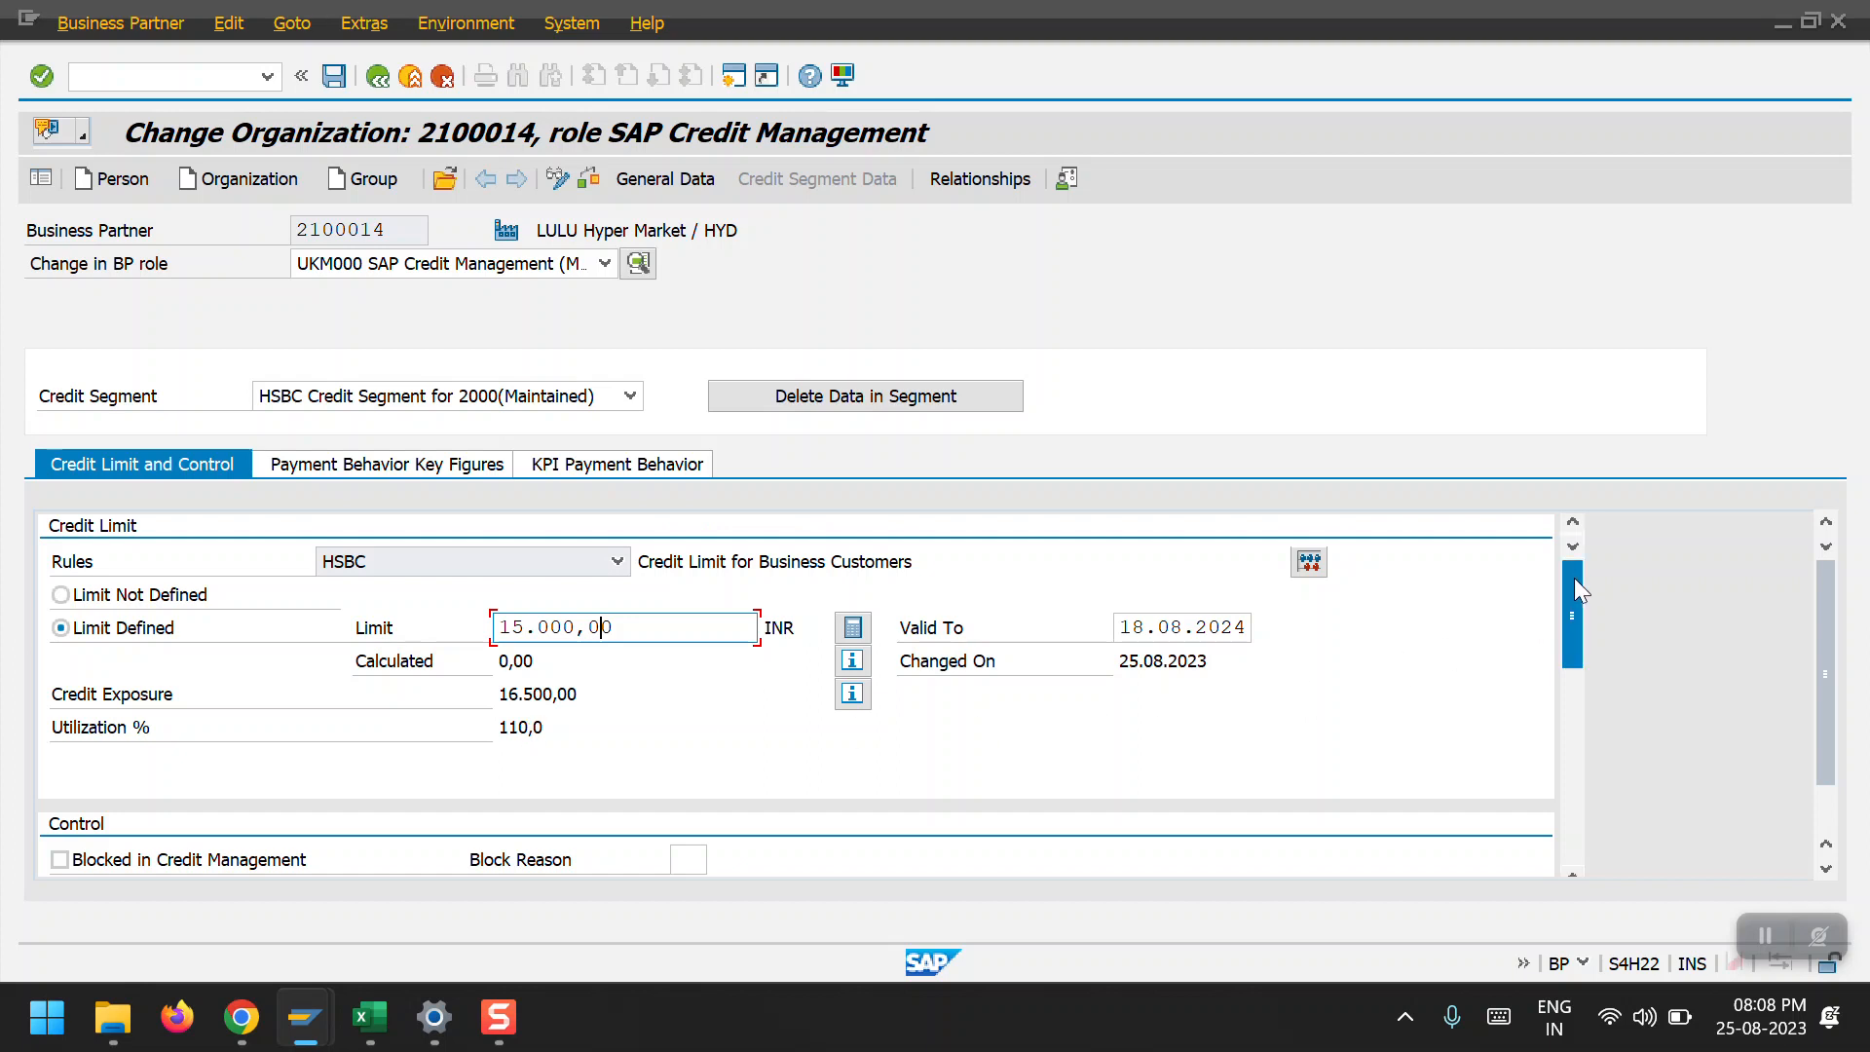
{"action": "left_click_drag", "start_coordinate": [1574, 577], "coordinate": [1574, 598]}
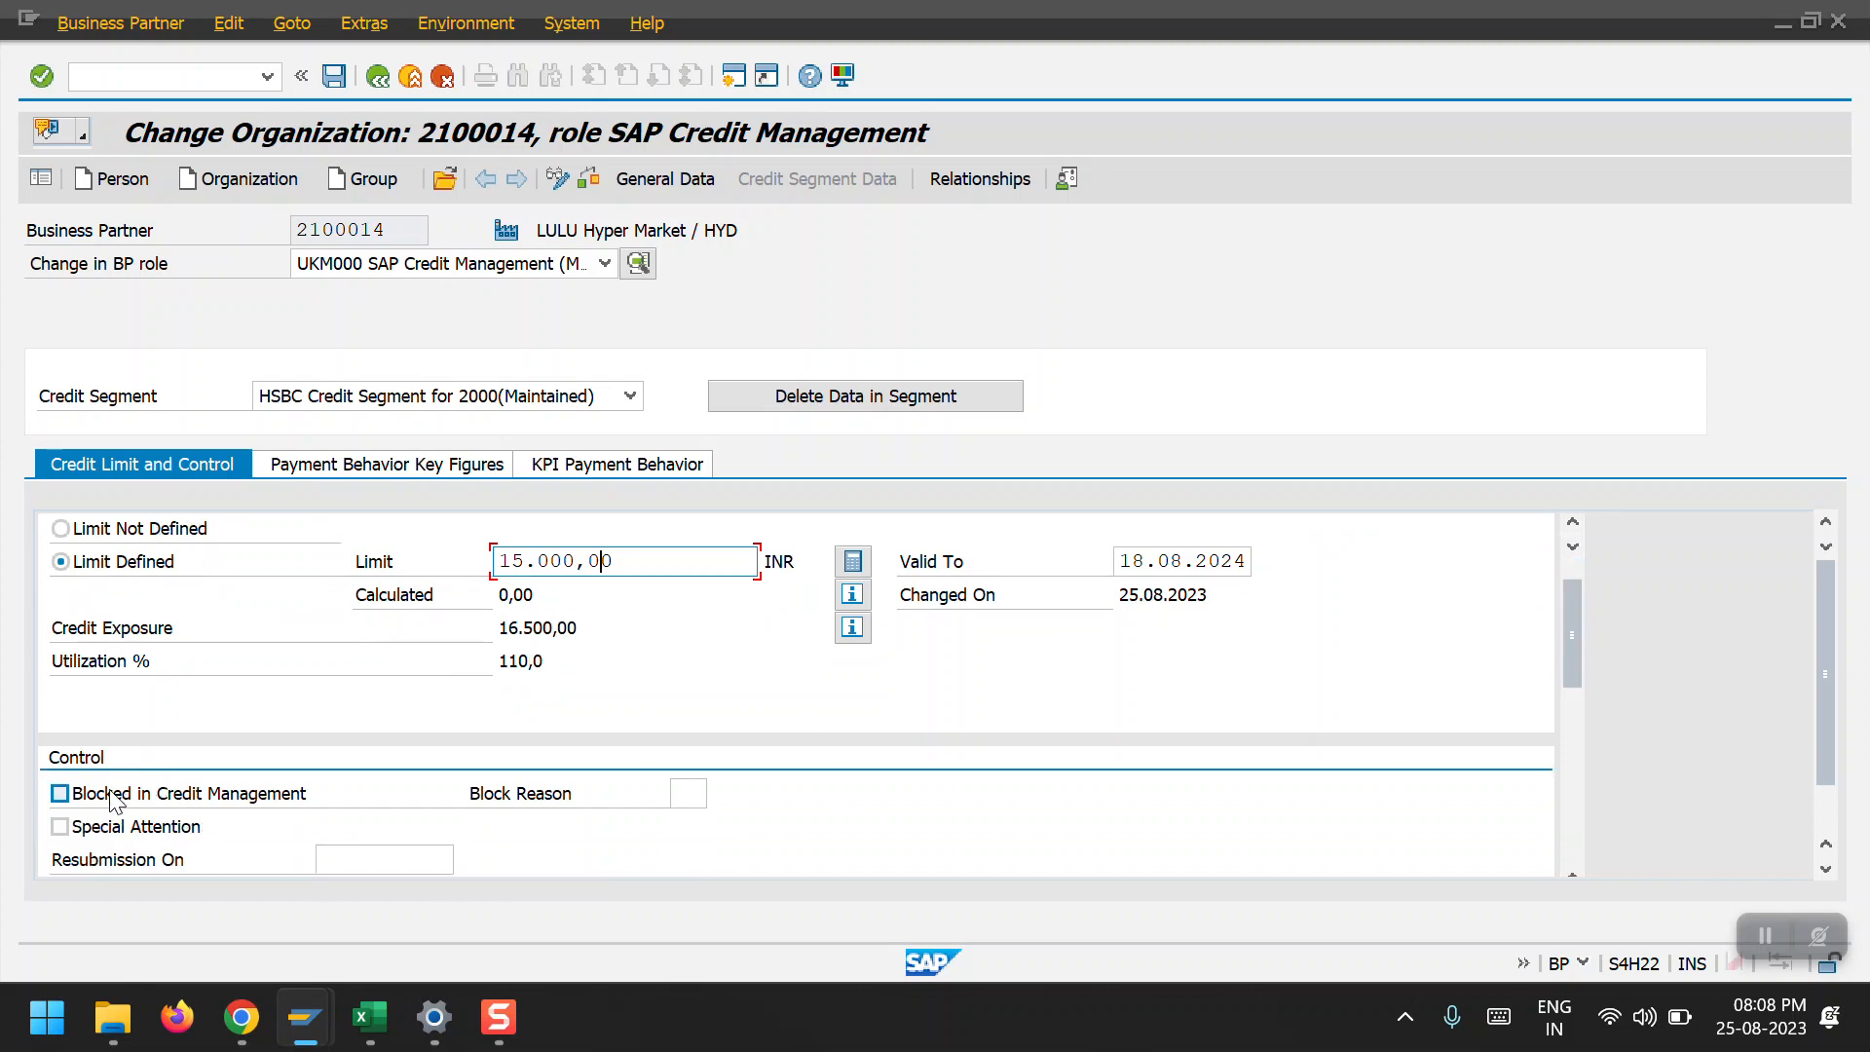
{"action": "left_click", "coordinate": [73, 799]}
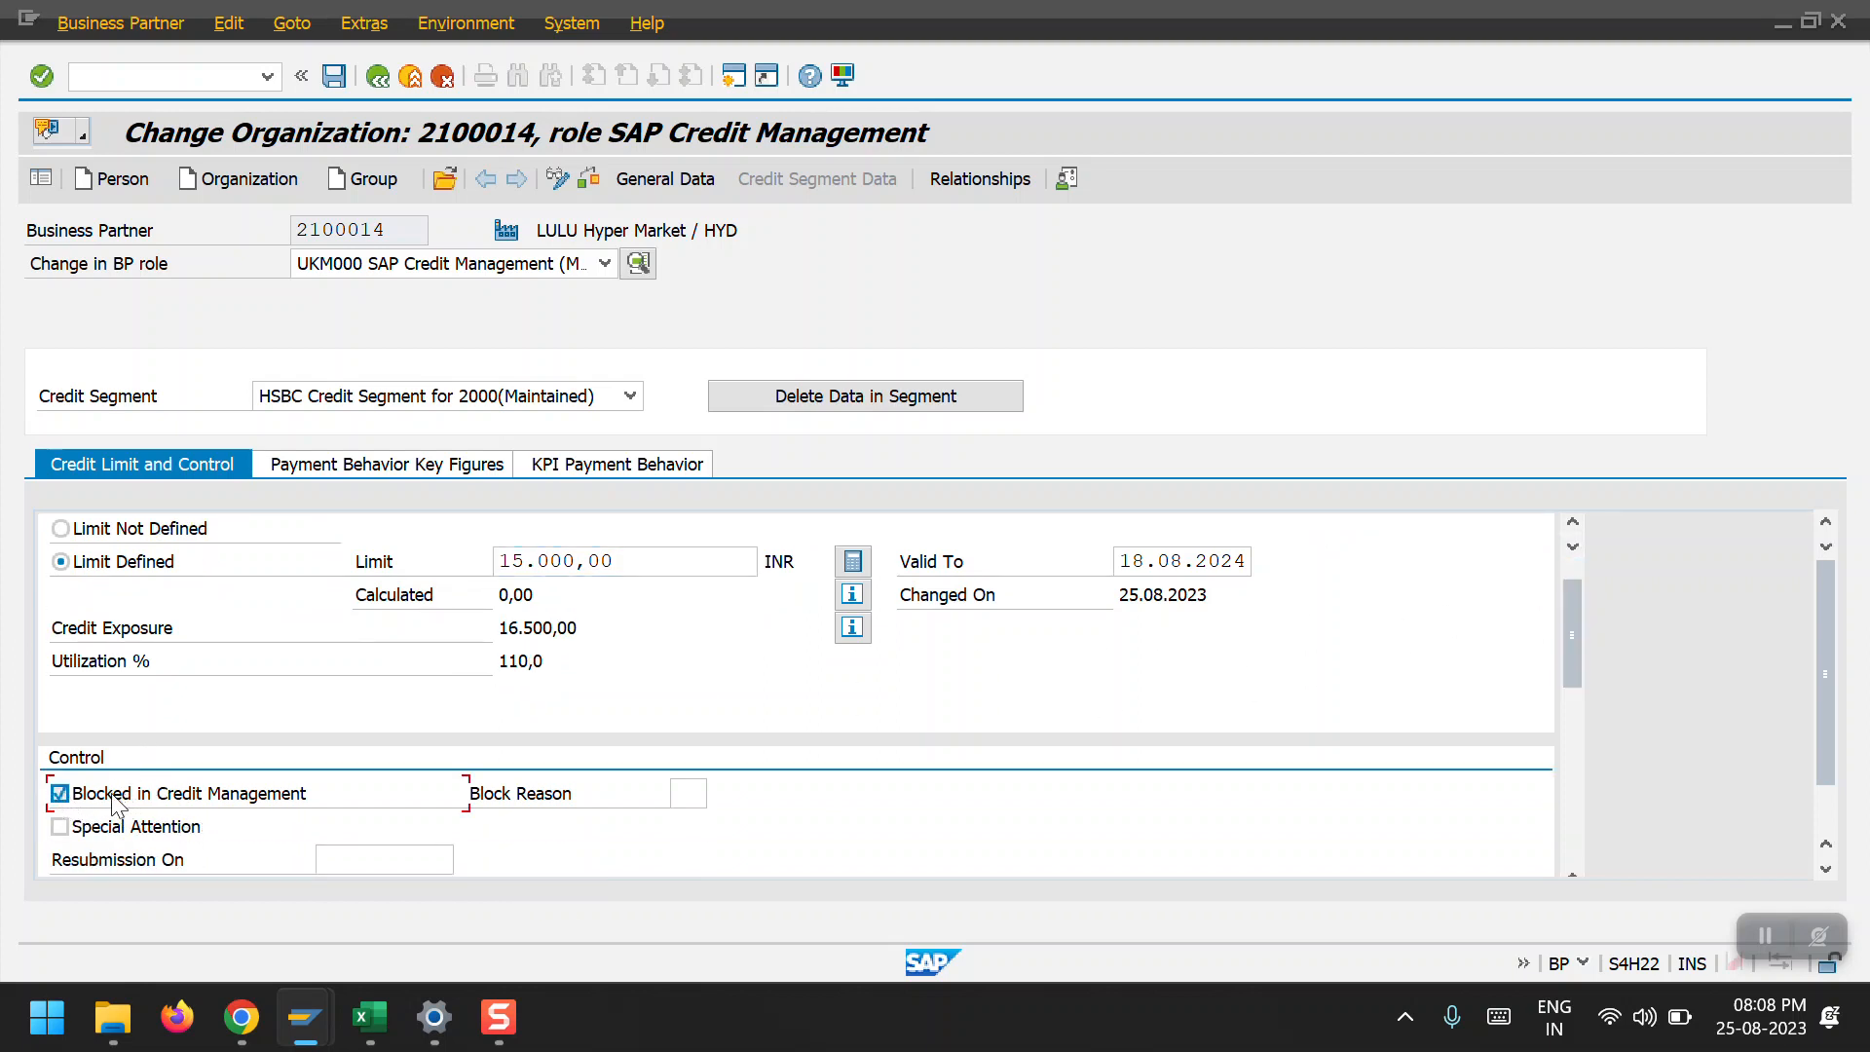
{"action": "left_click", "coordinate": [700, 797]}
{"action": "left_click", "coordinate": [721, 796]}
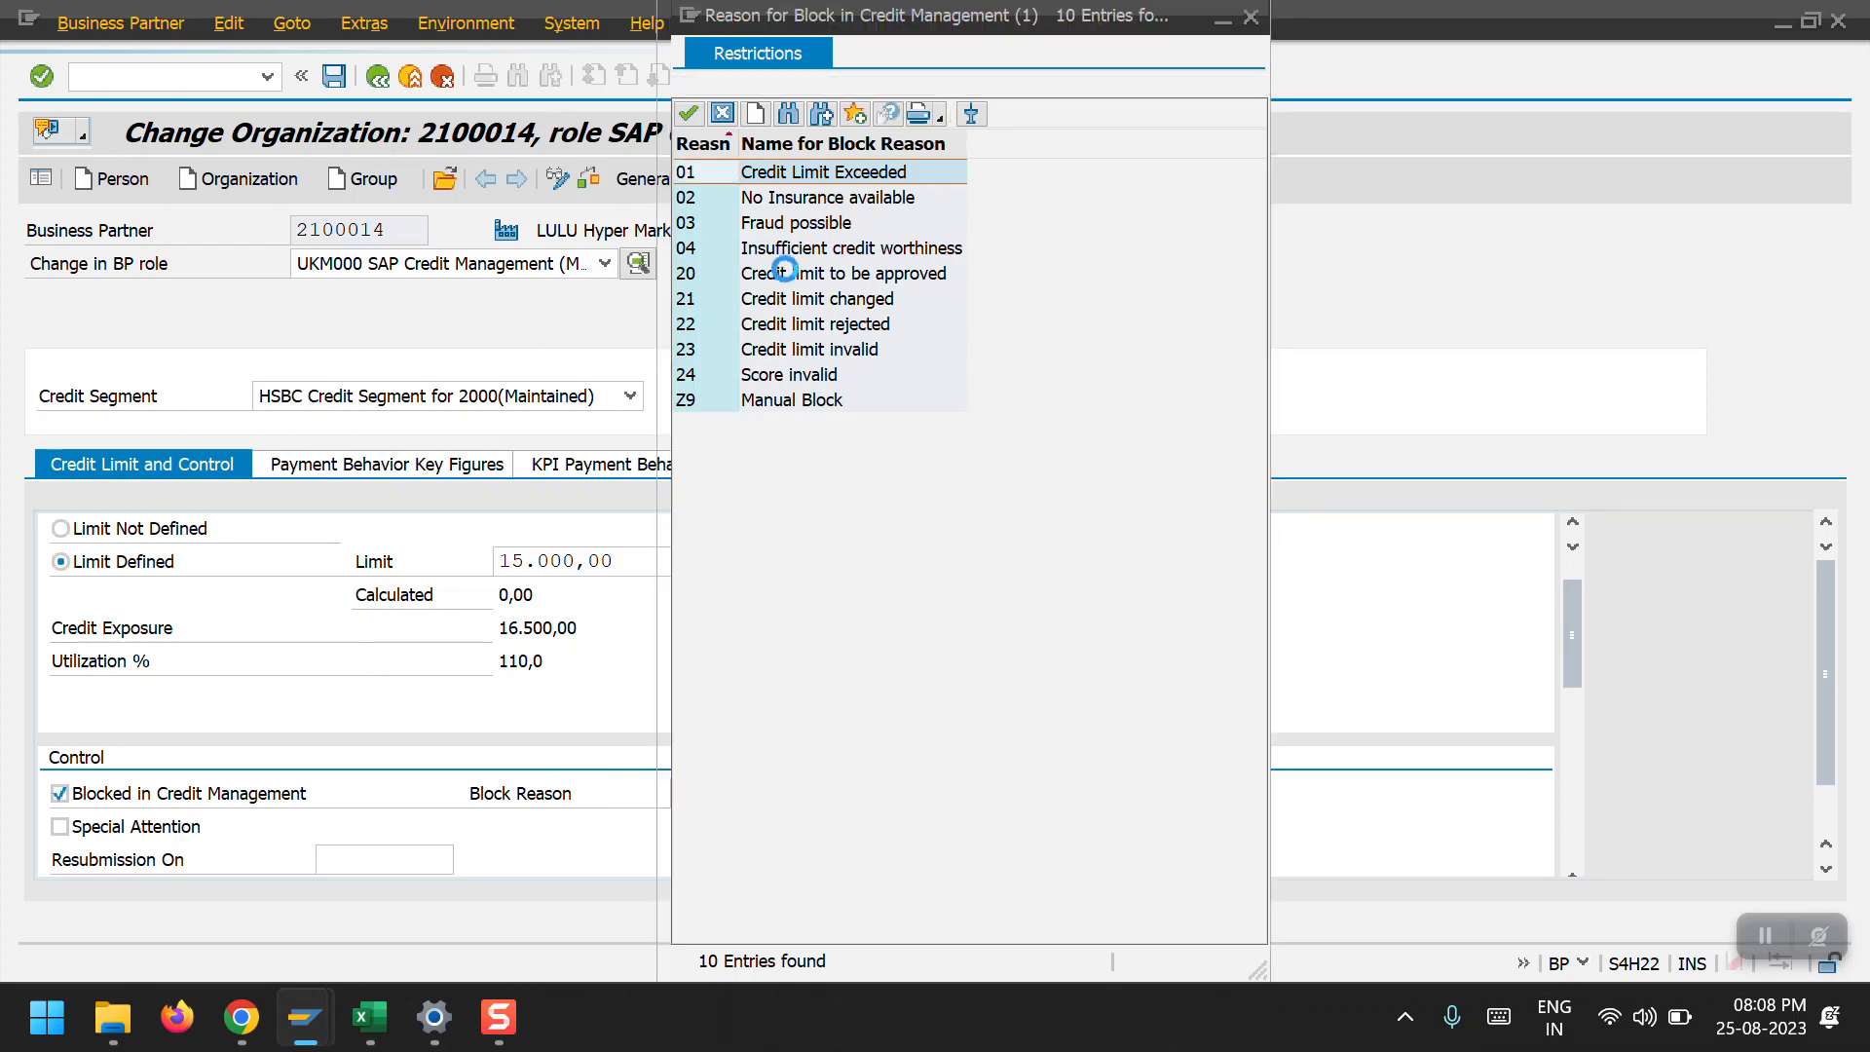
{"action": "left_click", "coordinate": [805, 178]}
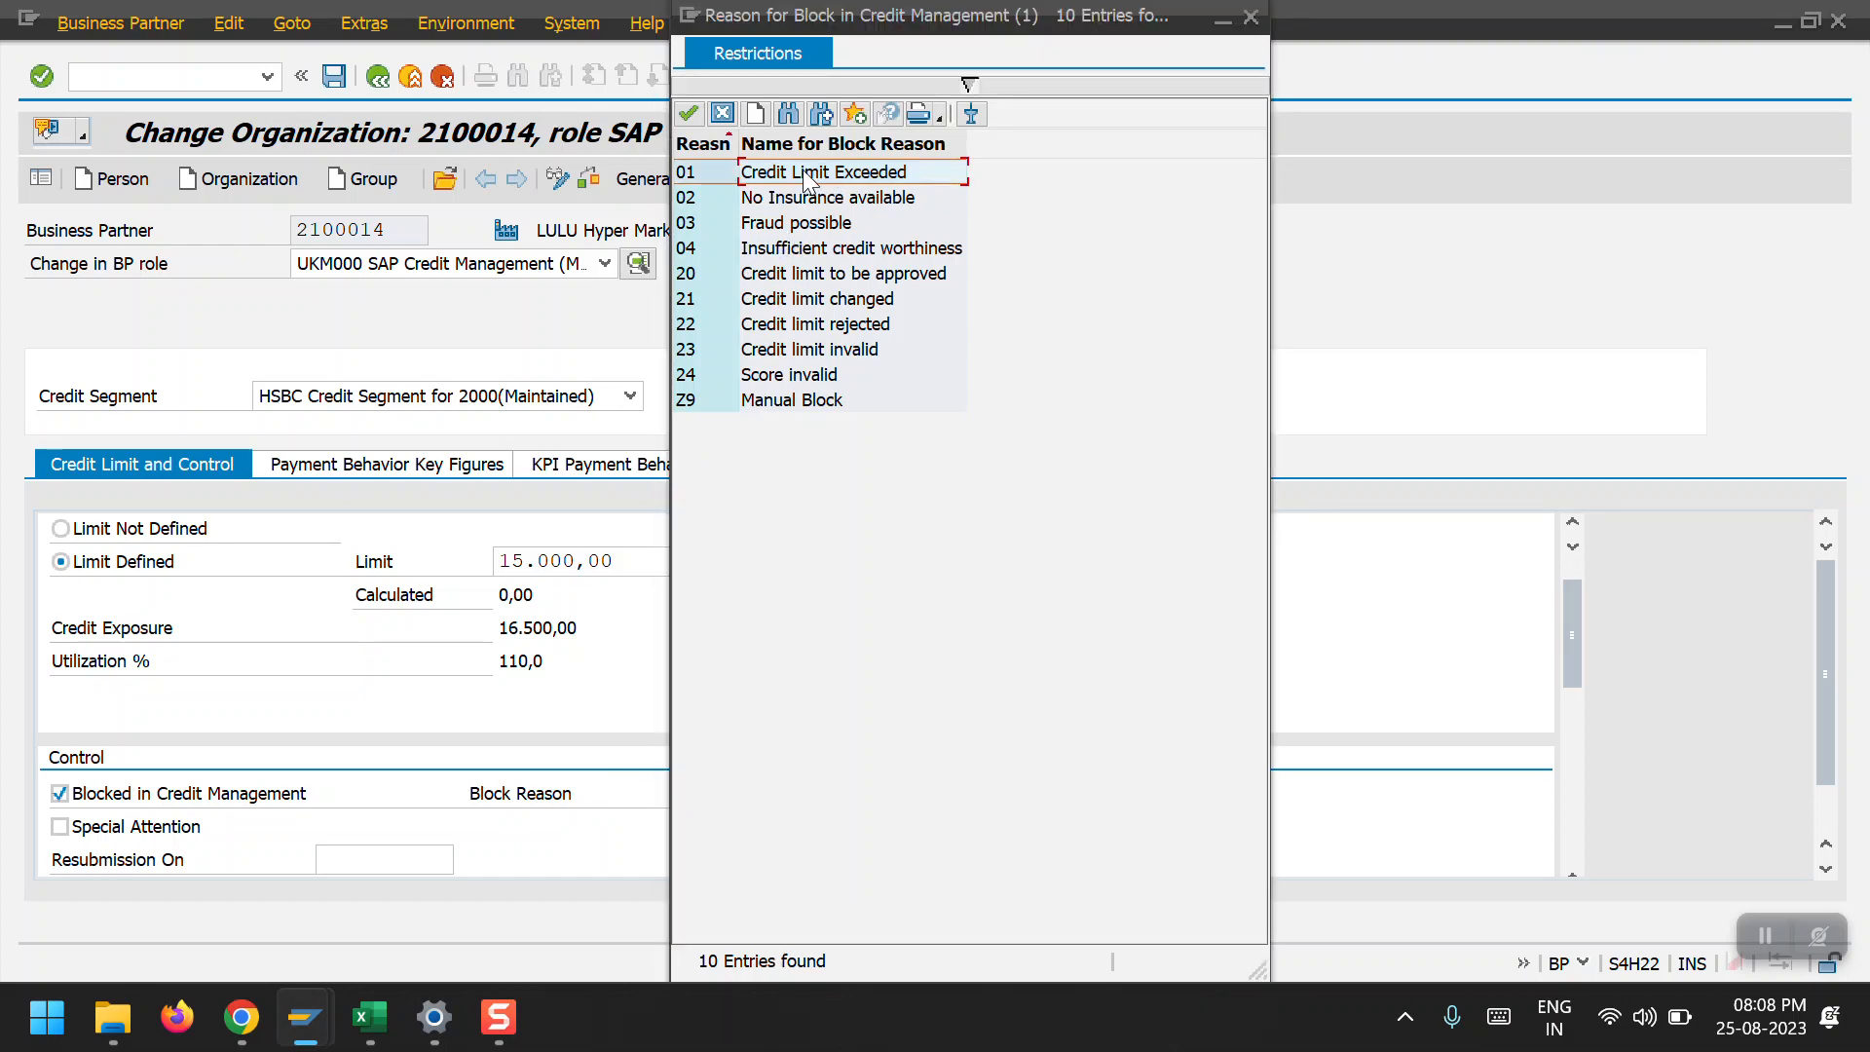
{"action": "double_click", "coordinate": [804, 175]}
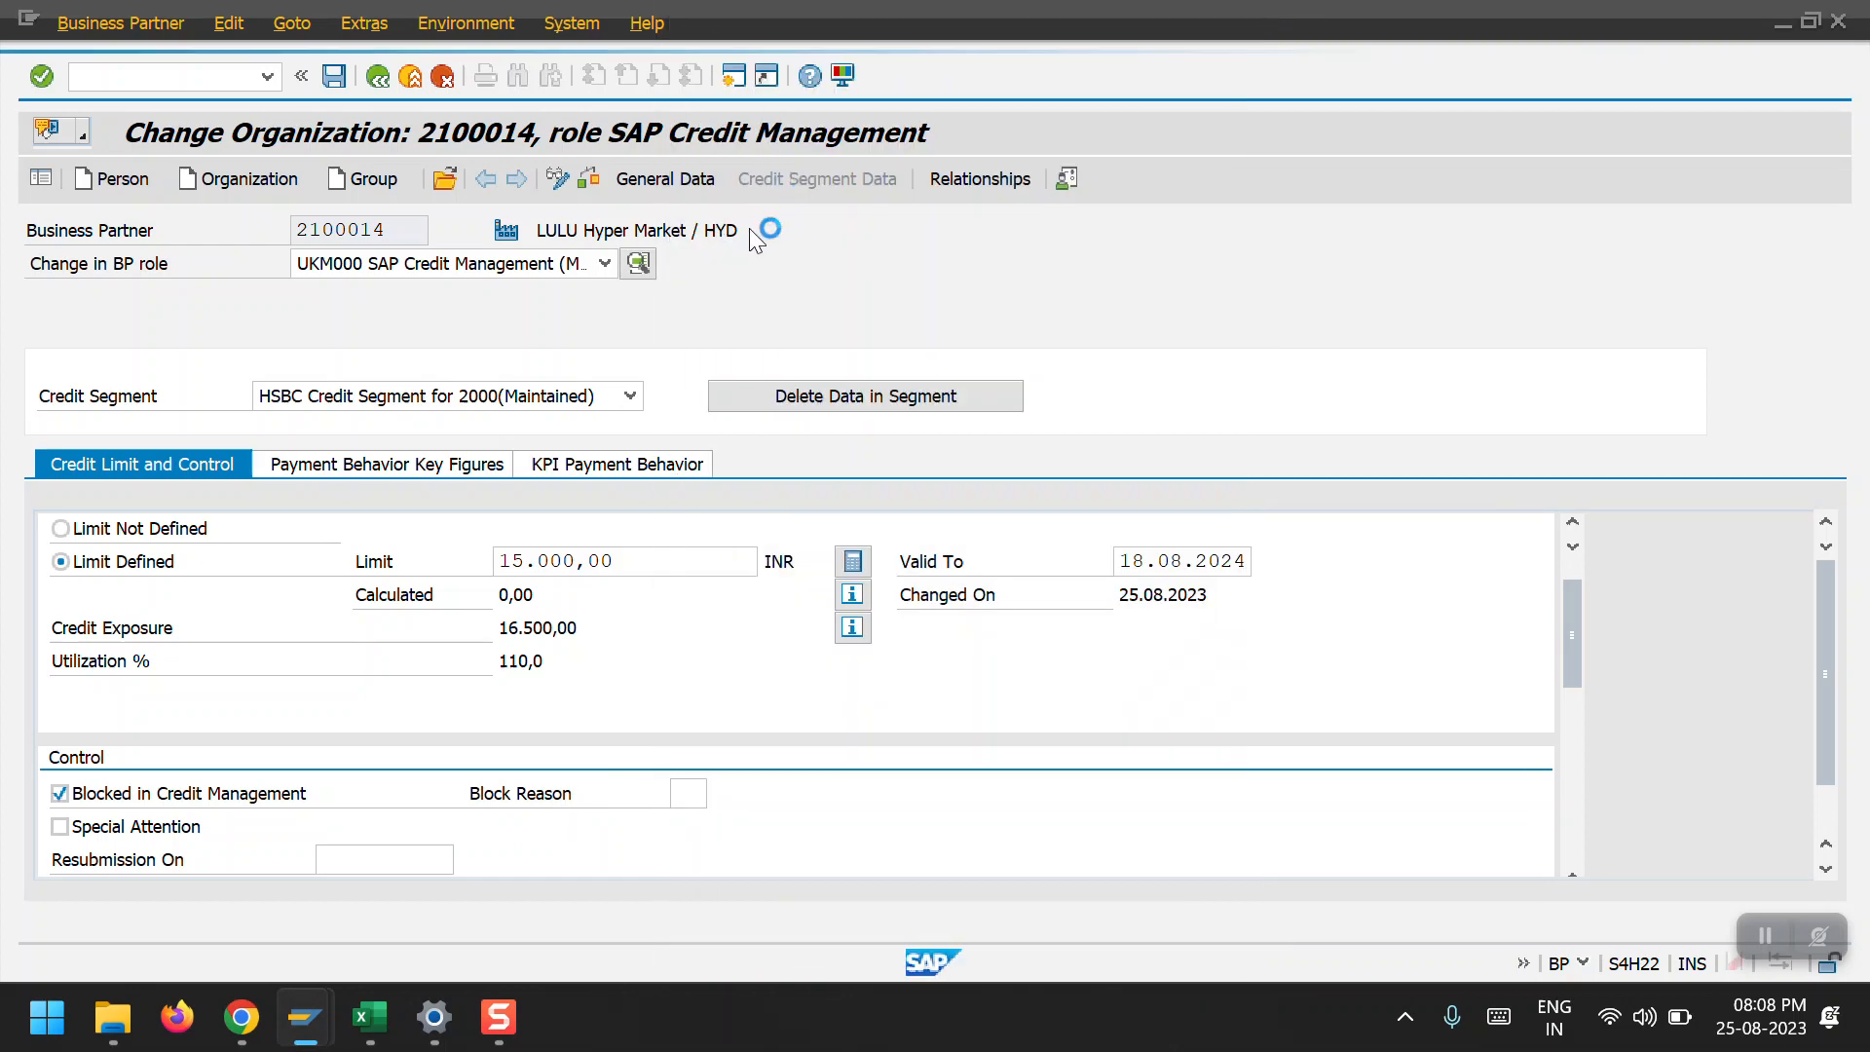
{"action": "left_click", "coordinate": [325, 81]}
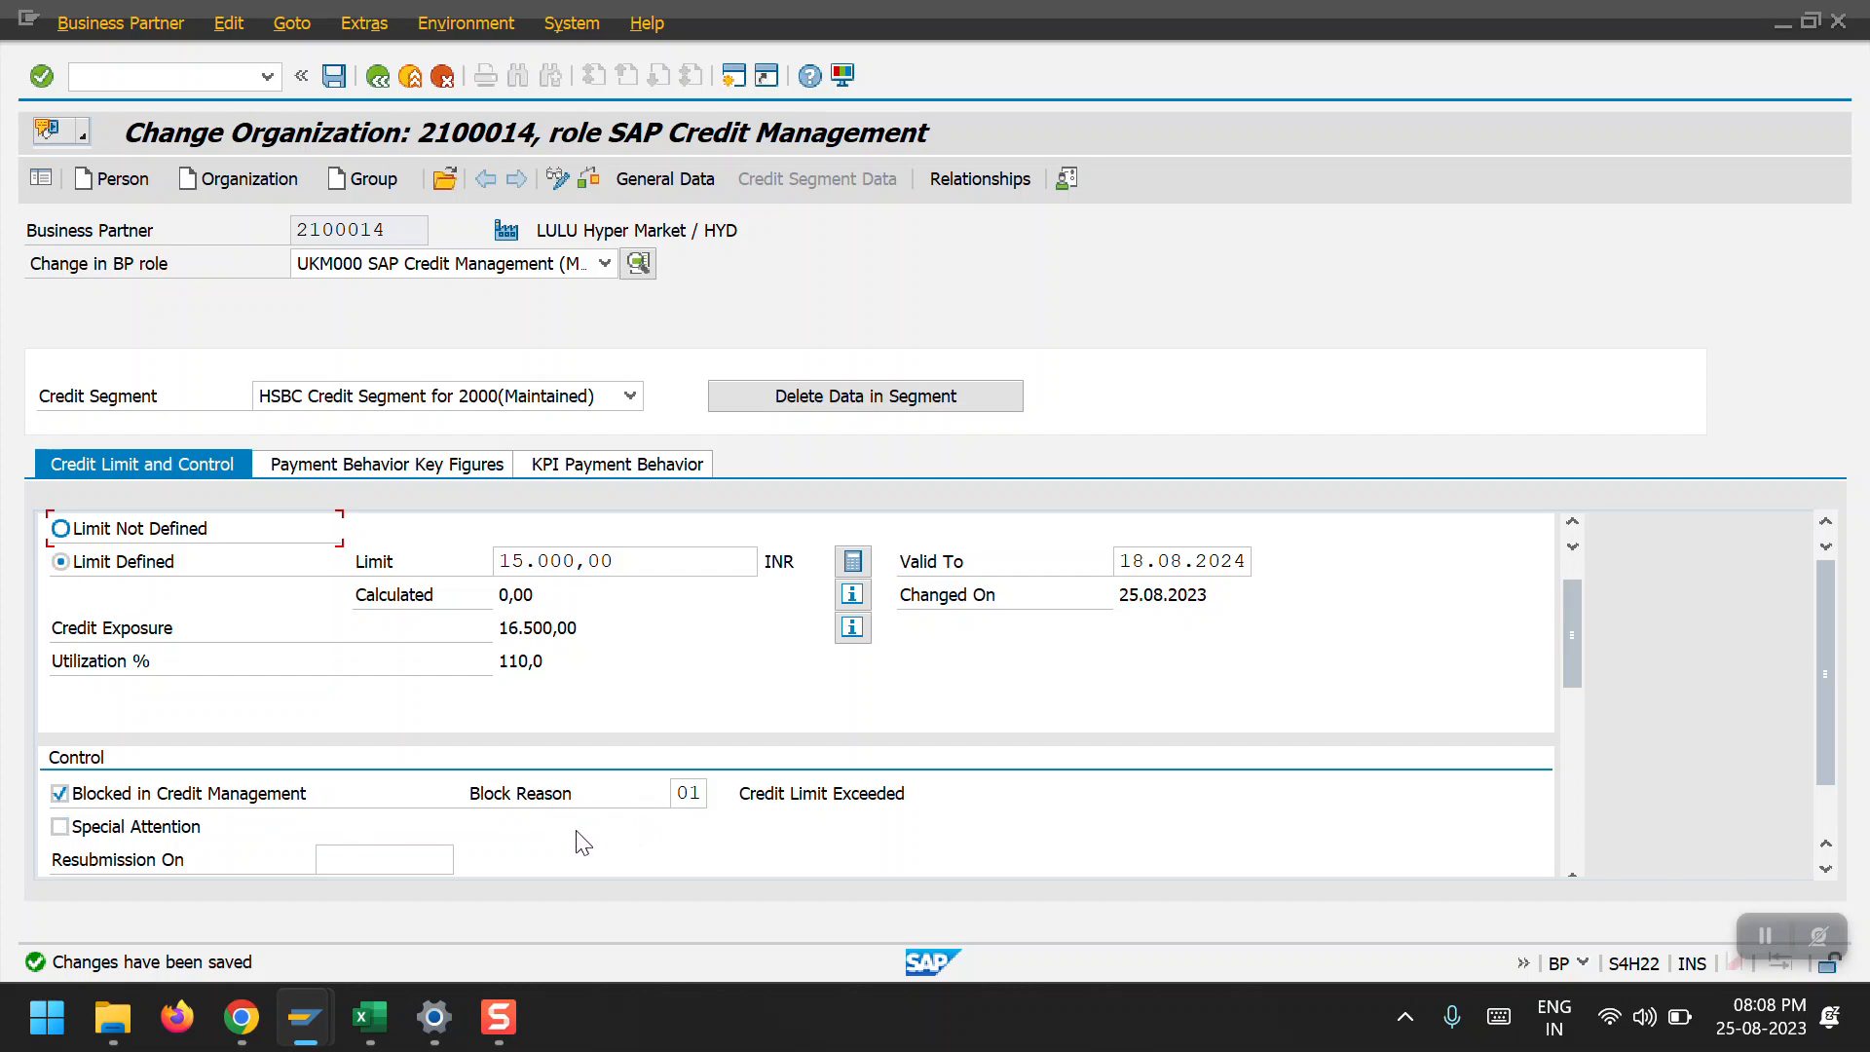
Switch to customer invoice entry and enter LULU Hyper Market's customer number, invoice date 25.08.2023, reference Aug - INV4 and amount 1000 INR.
{"action": "mouse_move", "coordinate": [281, 1043]}
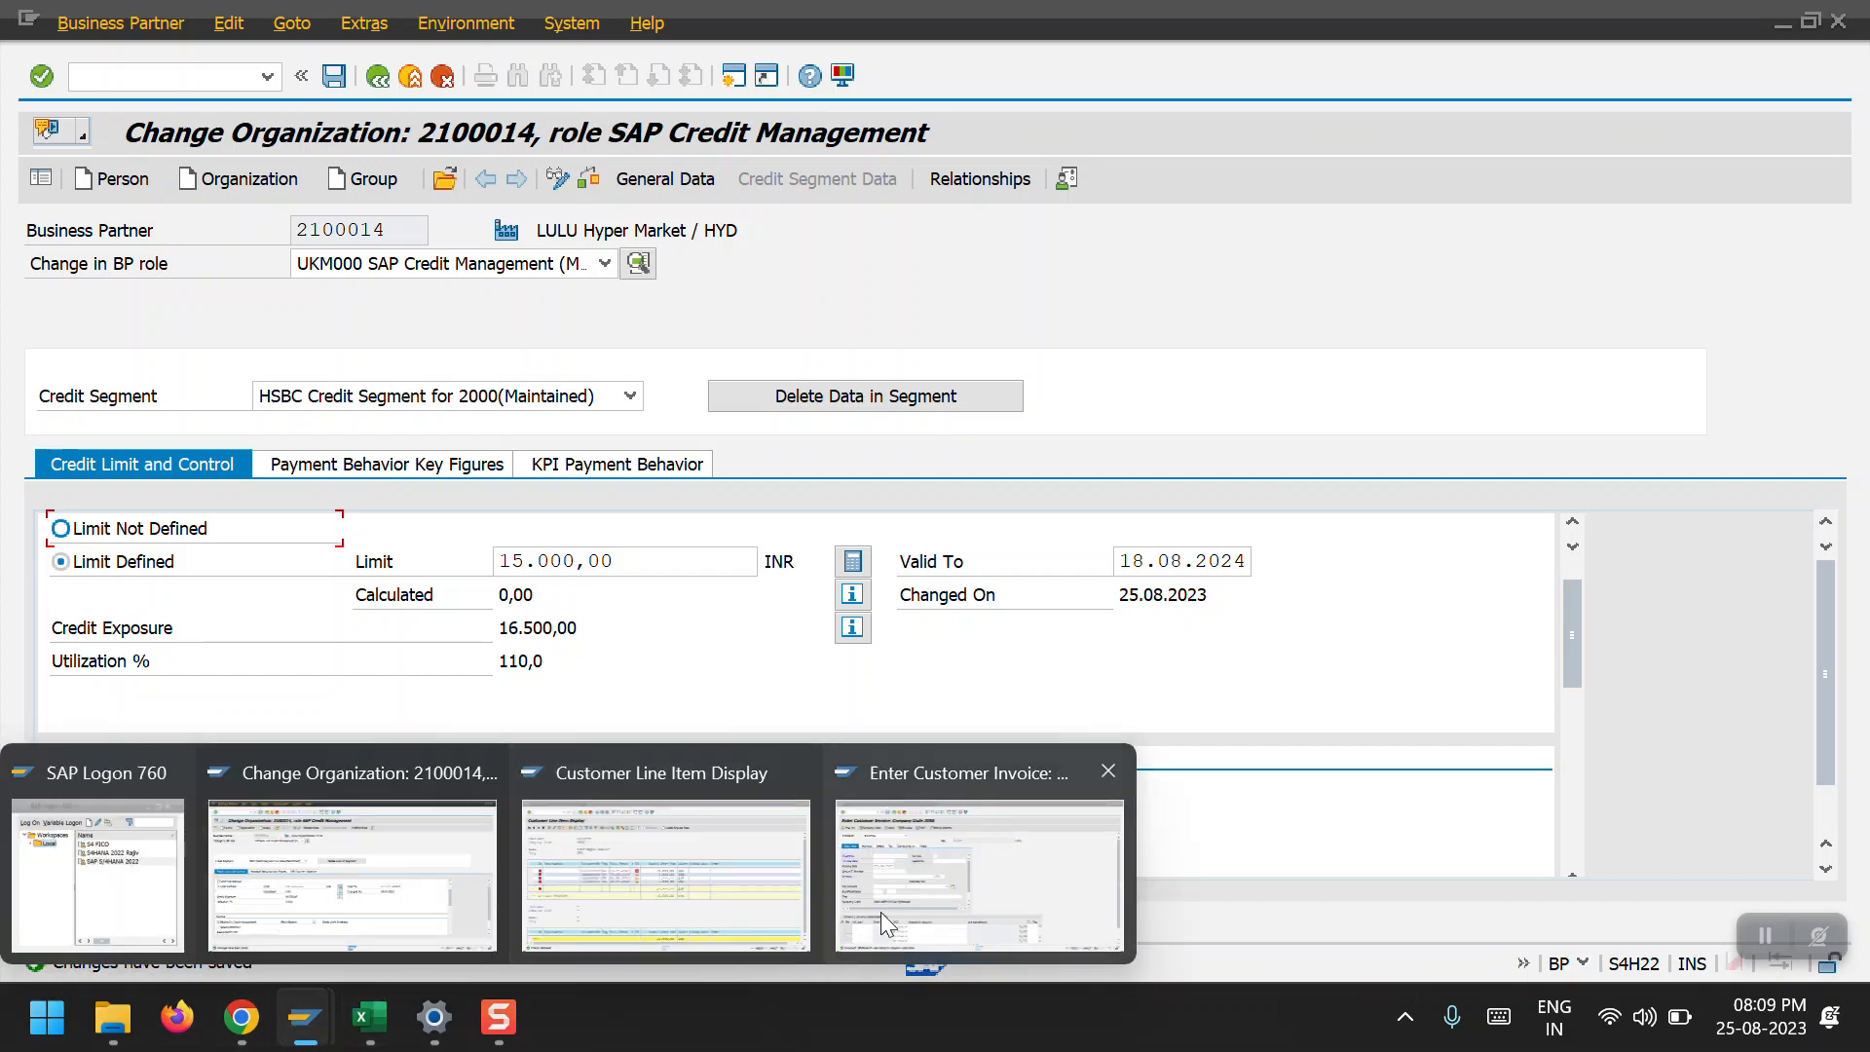
{"action": "left_click", "coordinate": [935, 896]}
{"action": "key", "text": "alt+Tab"}
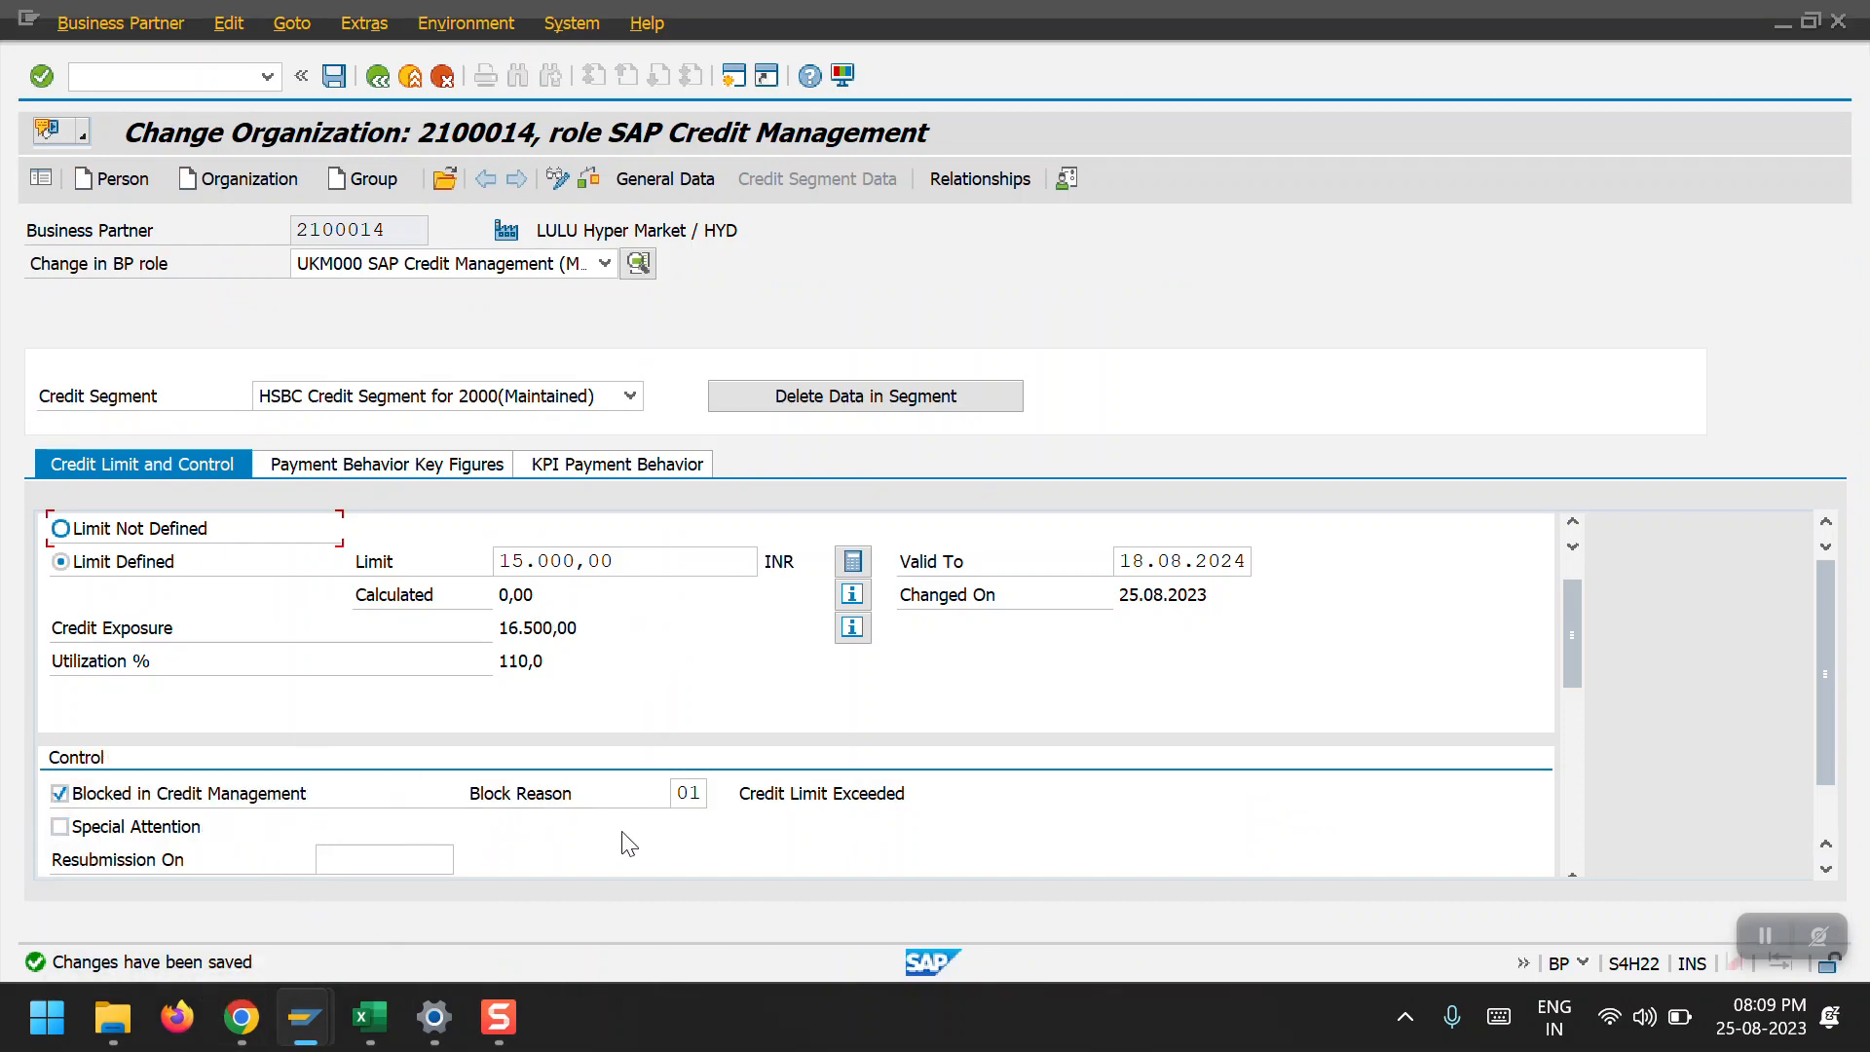
{"action": "key", "text": "alt+Tab"}
{"action": "left_click", "coordinate": [334, 363]}
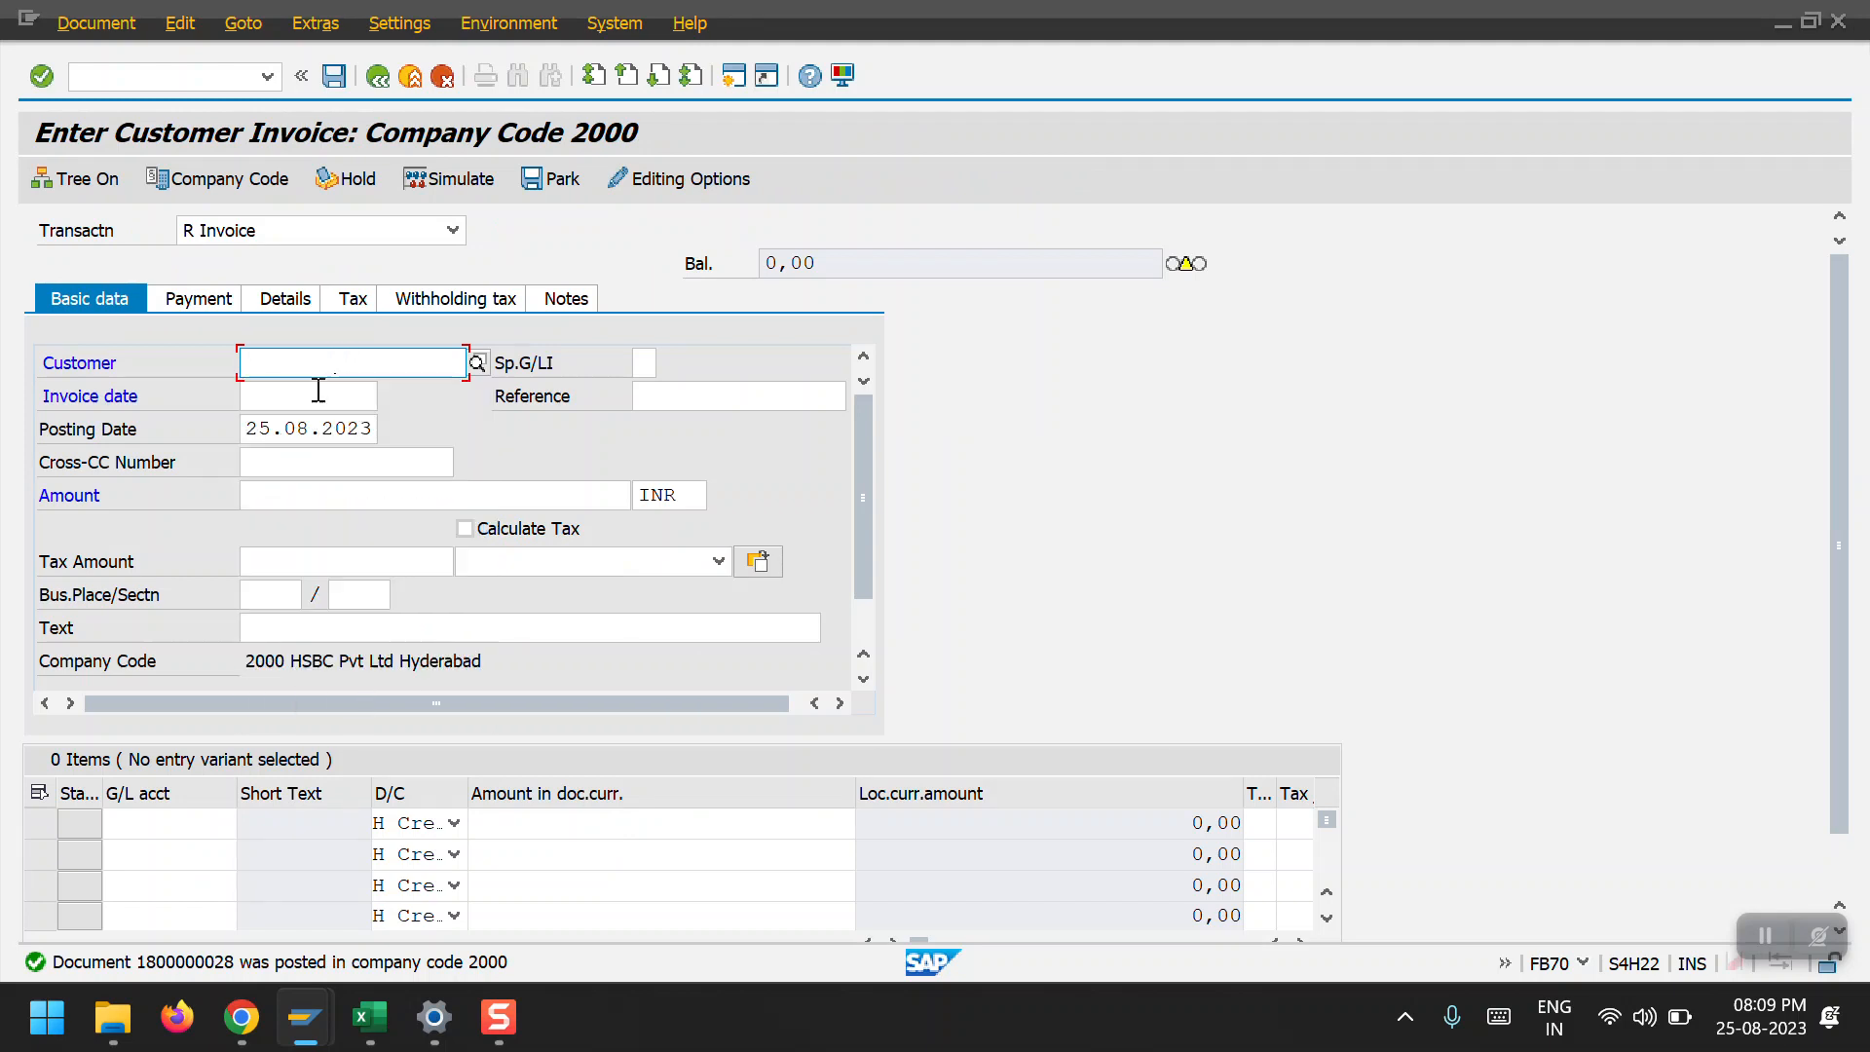
{"action": "left_click", "coordinate": [319, 389]}
{"action": "left_click", "coordinate": [319, 424]}
{"action": "left_click", "coordinate": [716, 395]}
{"action": "left_click", "coordinate": [729, 426]}
{"action": "left_click", "coordinate": [346, 496]}
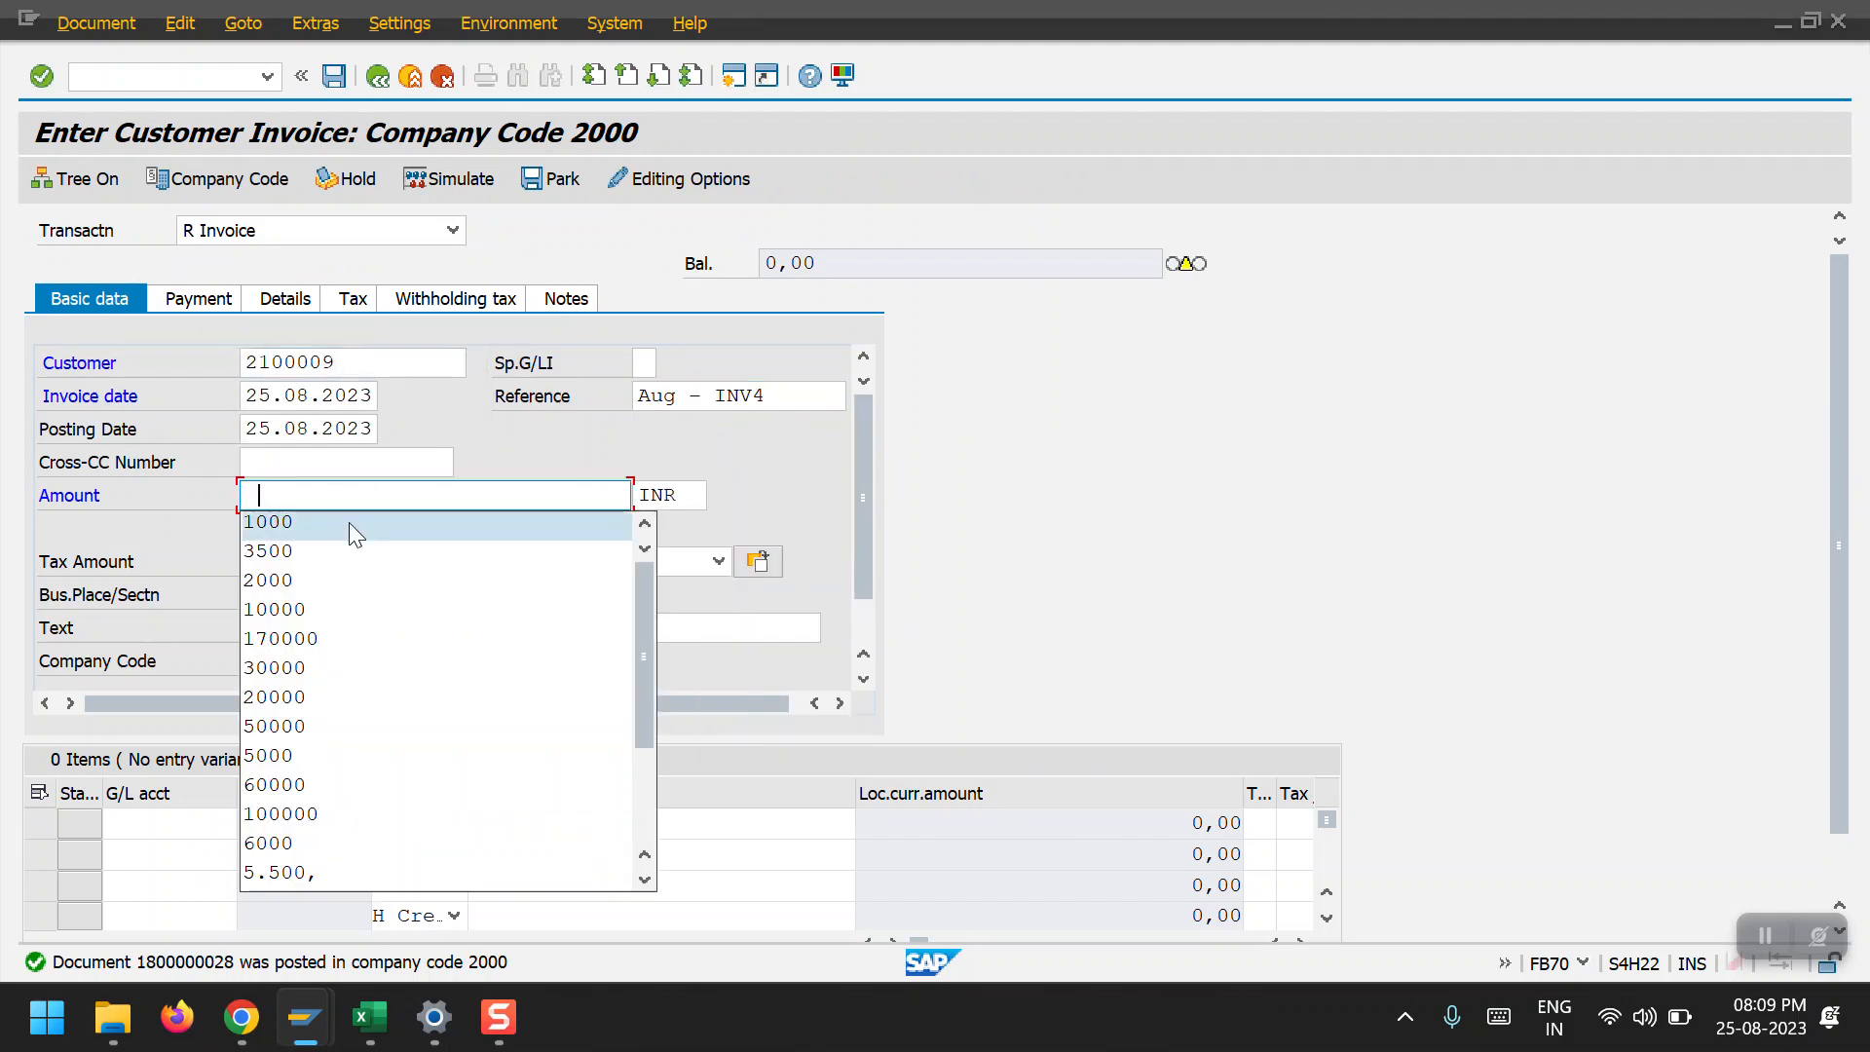
{"action": "left_click", "coordinate": [349, 522]}
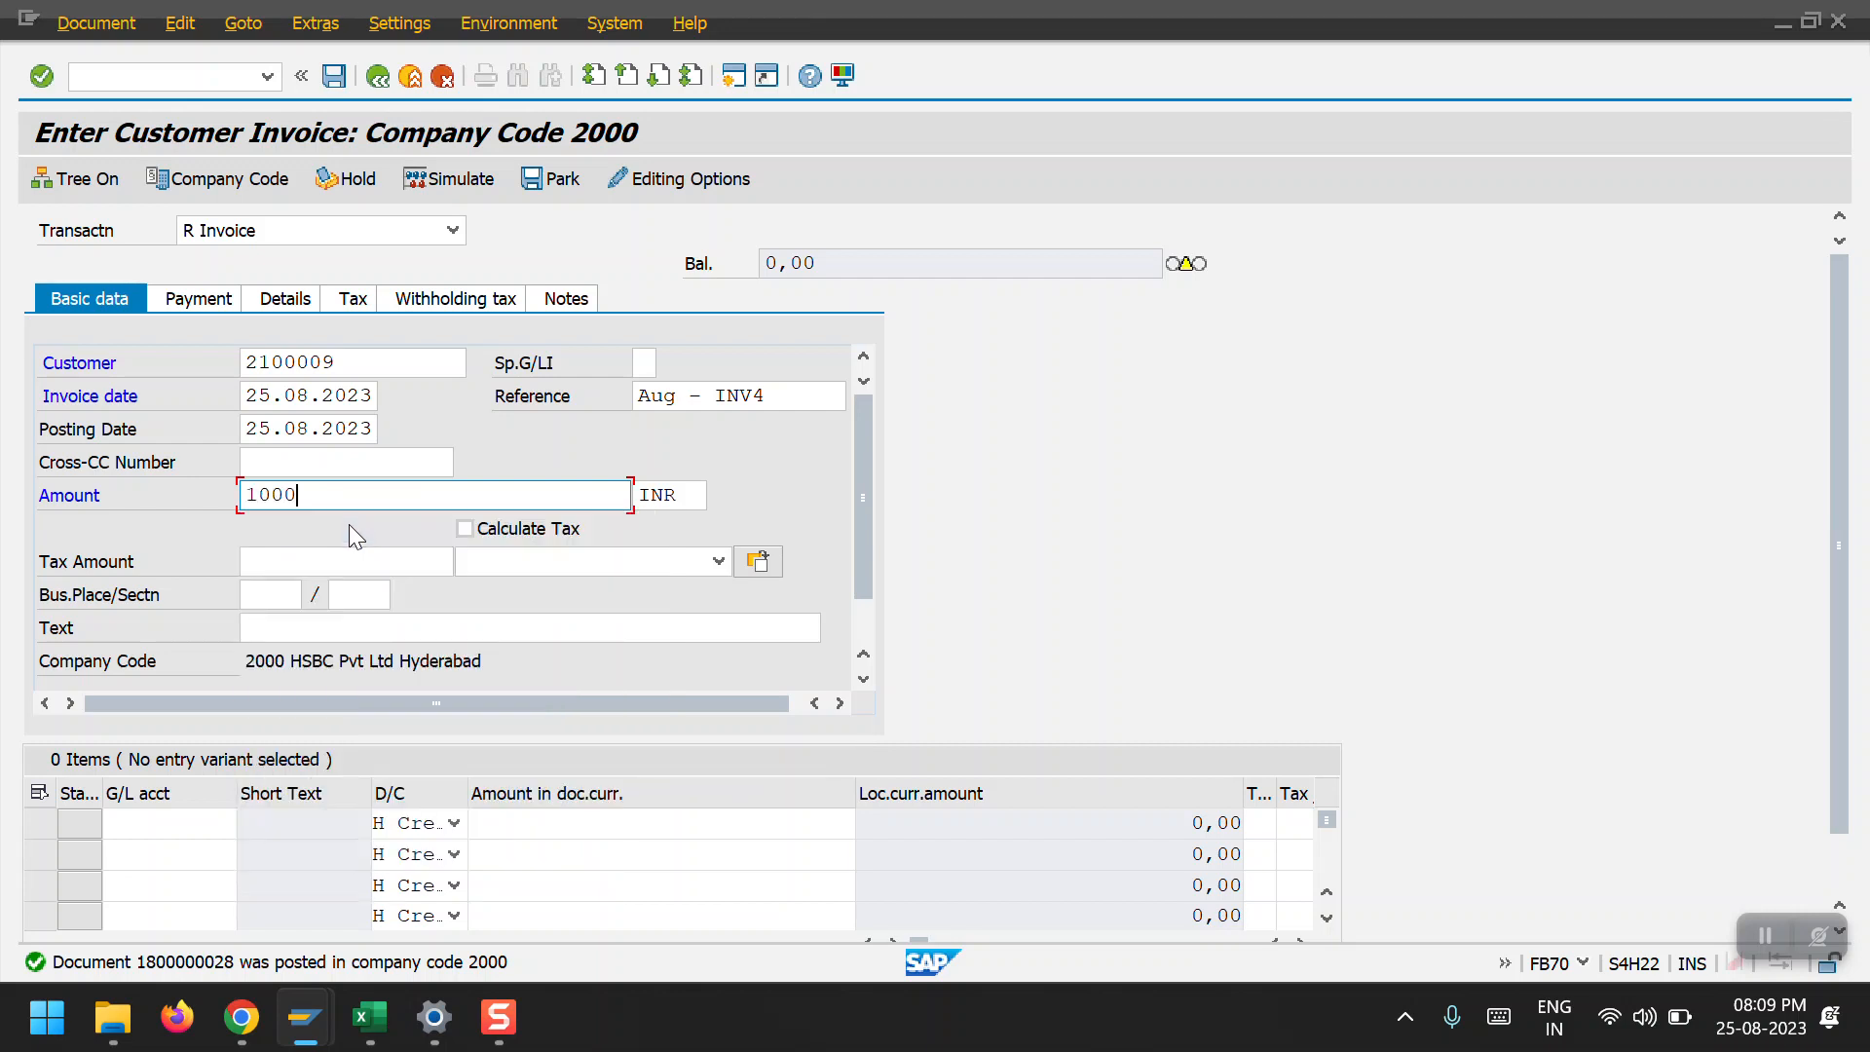
Add a credit line for the revenue G/L account with amount 1000.
{"action": "left_click", "coordinate": [160, 826]}
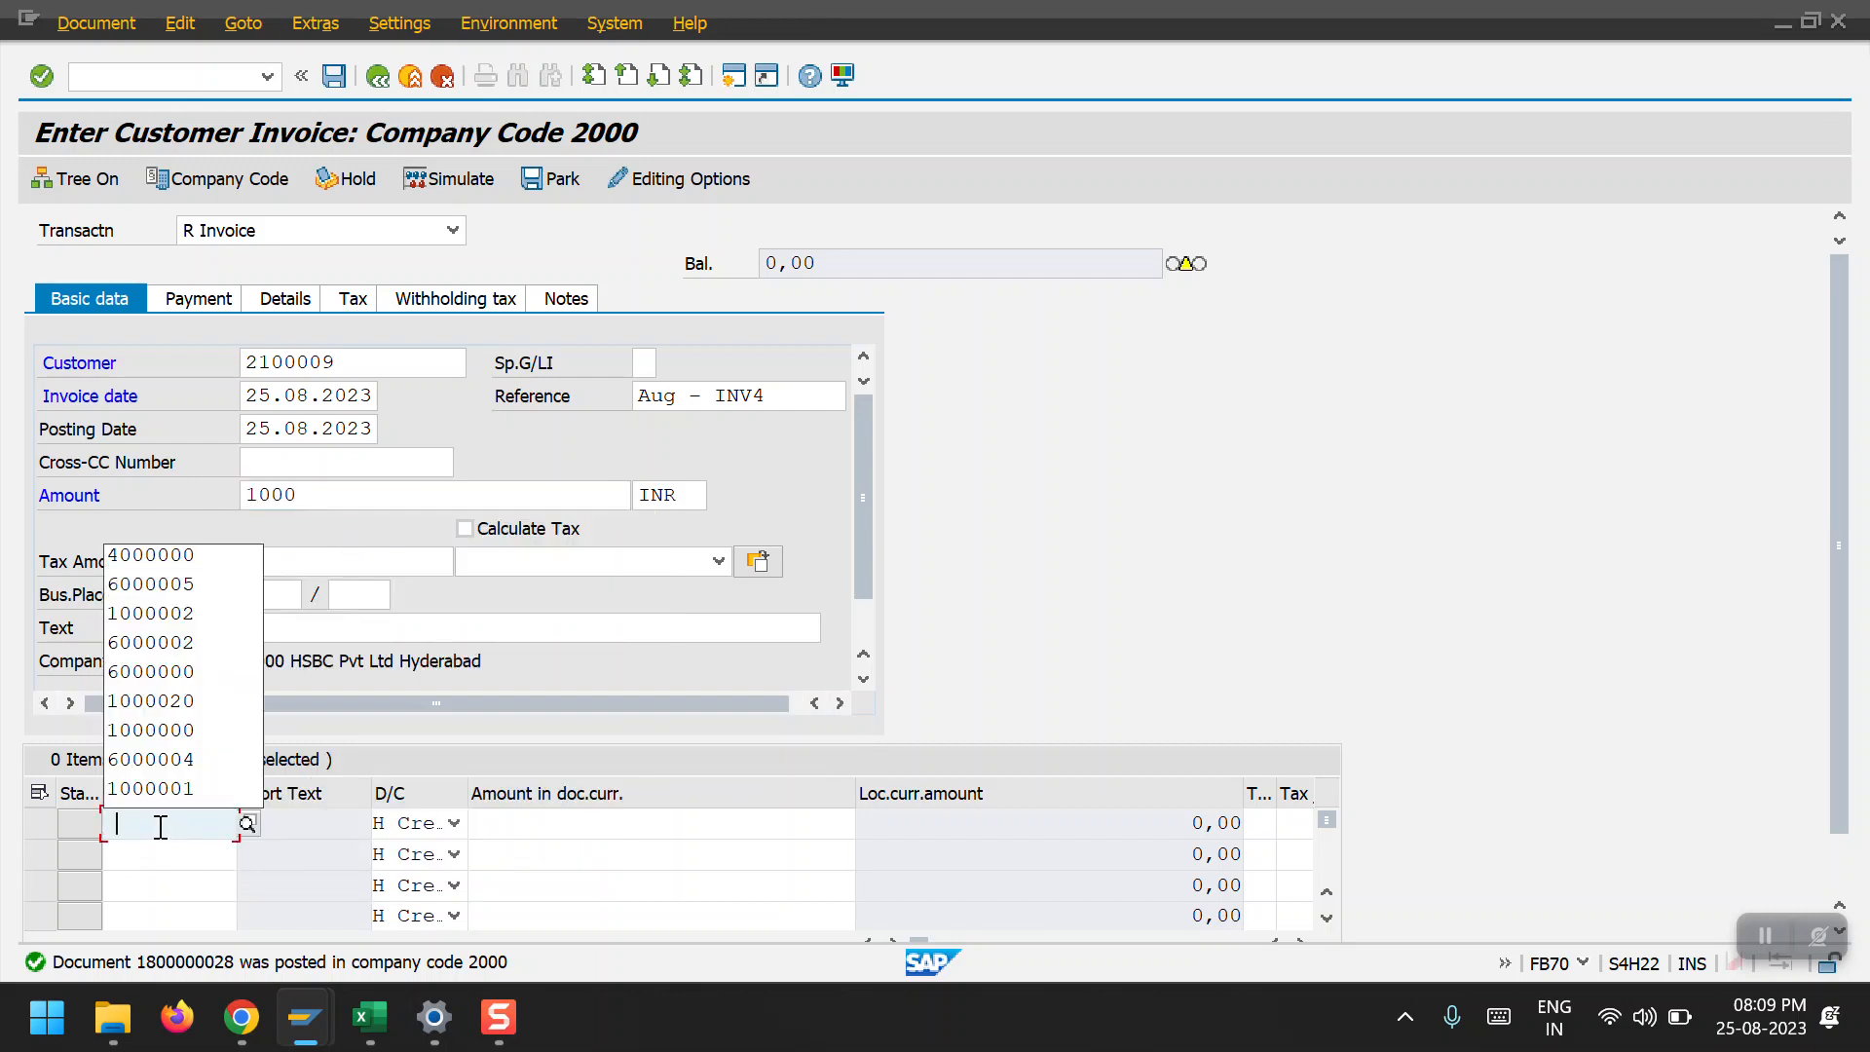
{"action": "left_click", "coordinate": [191, 550]}
{"action": "left_click", "coordinate": [557, 823]}
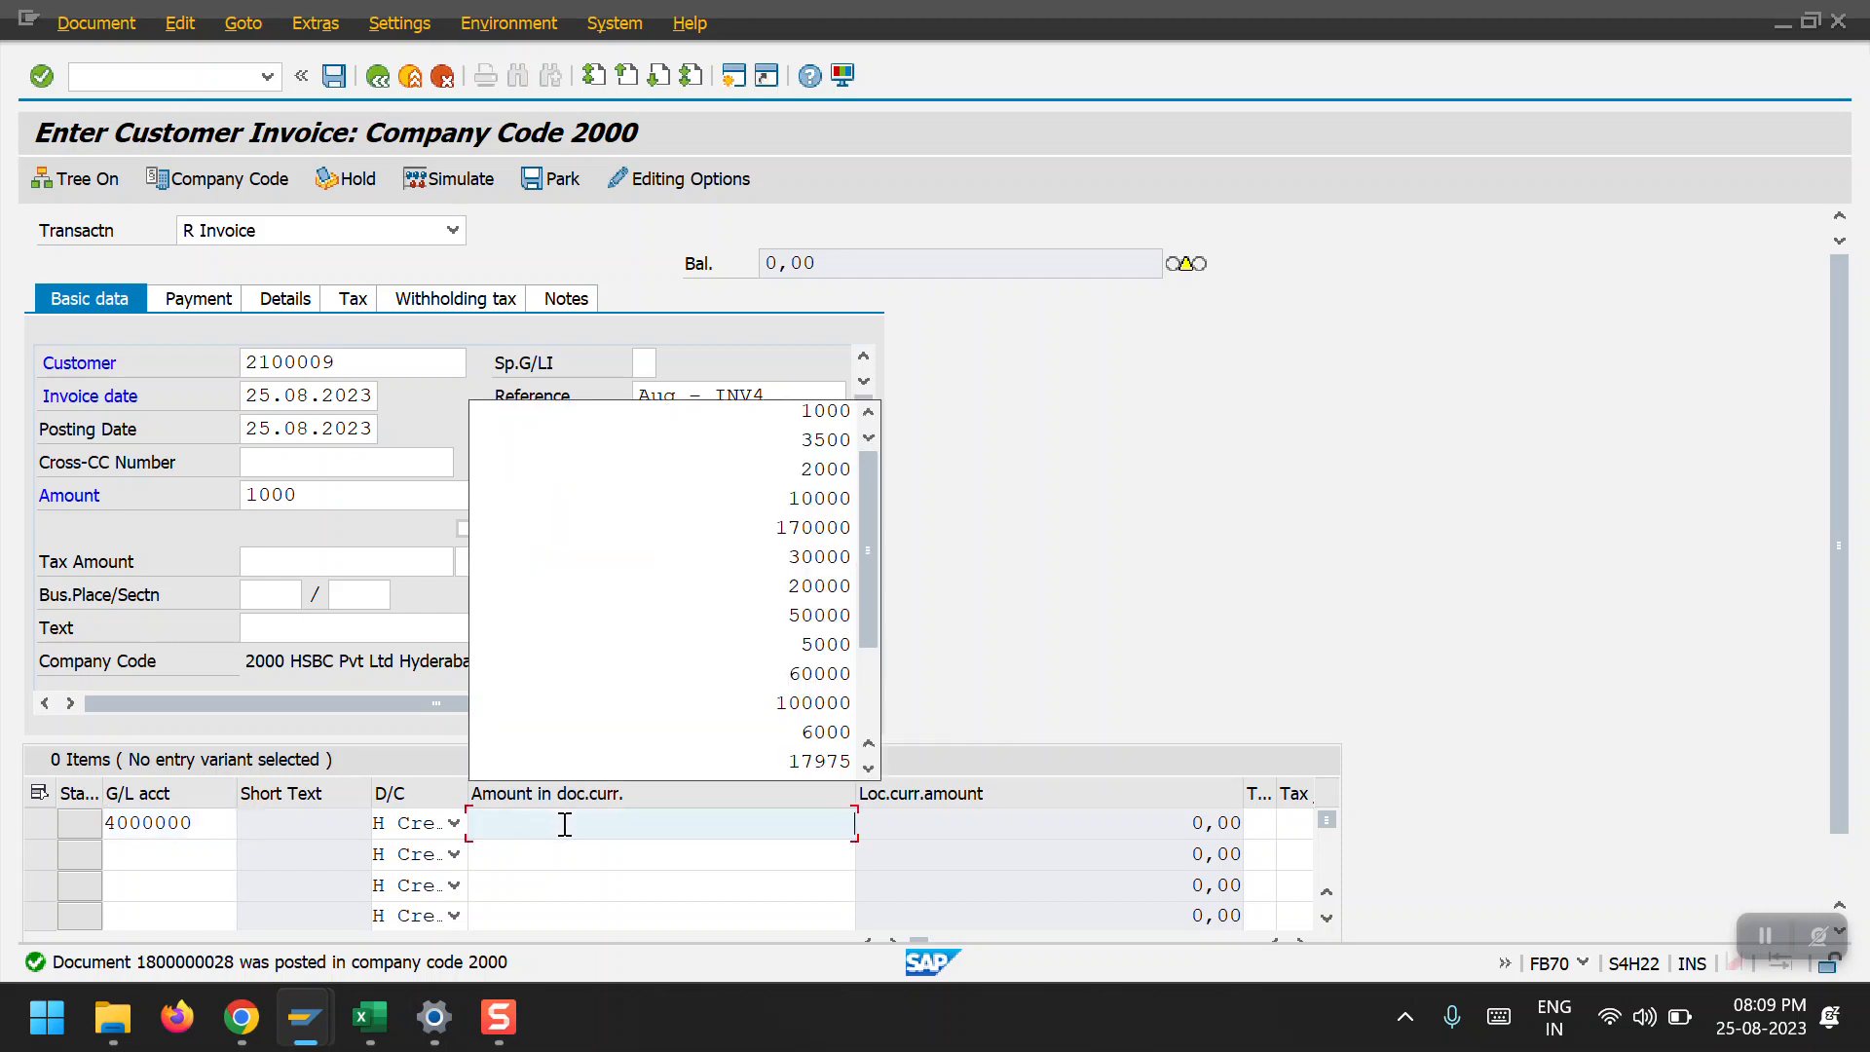
{"action": "left_click", "coordinate": [818, 411]}
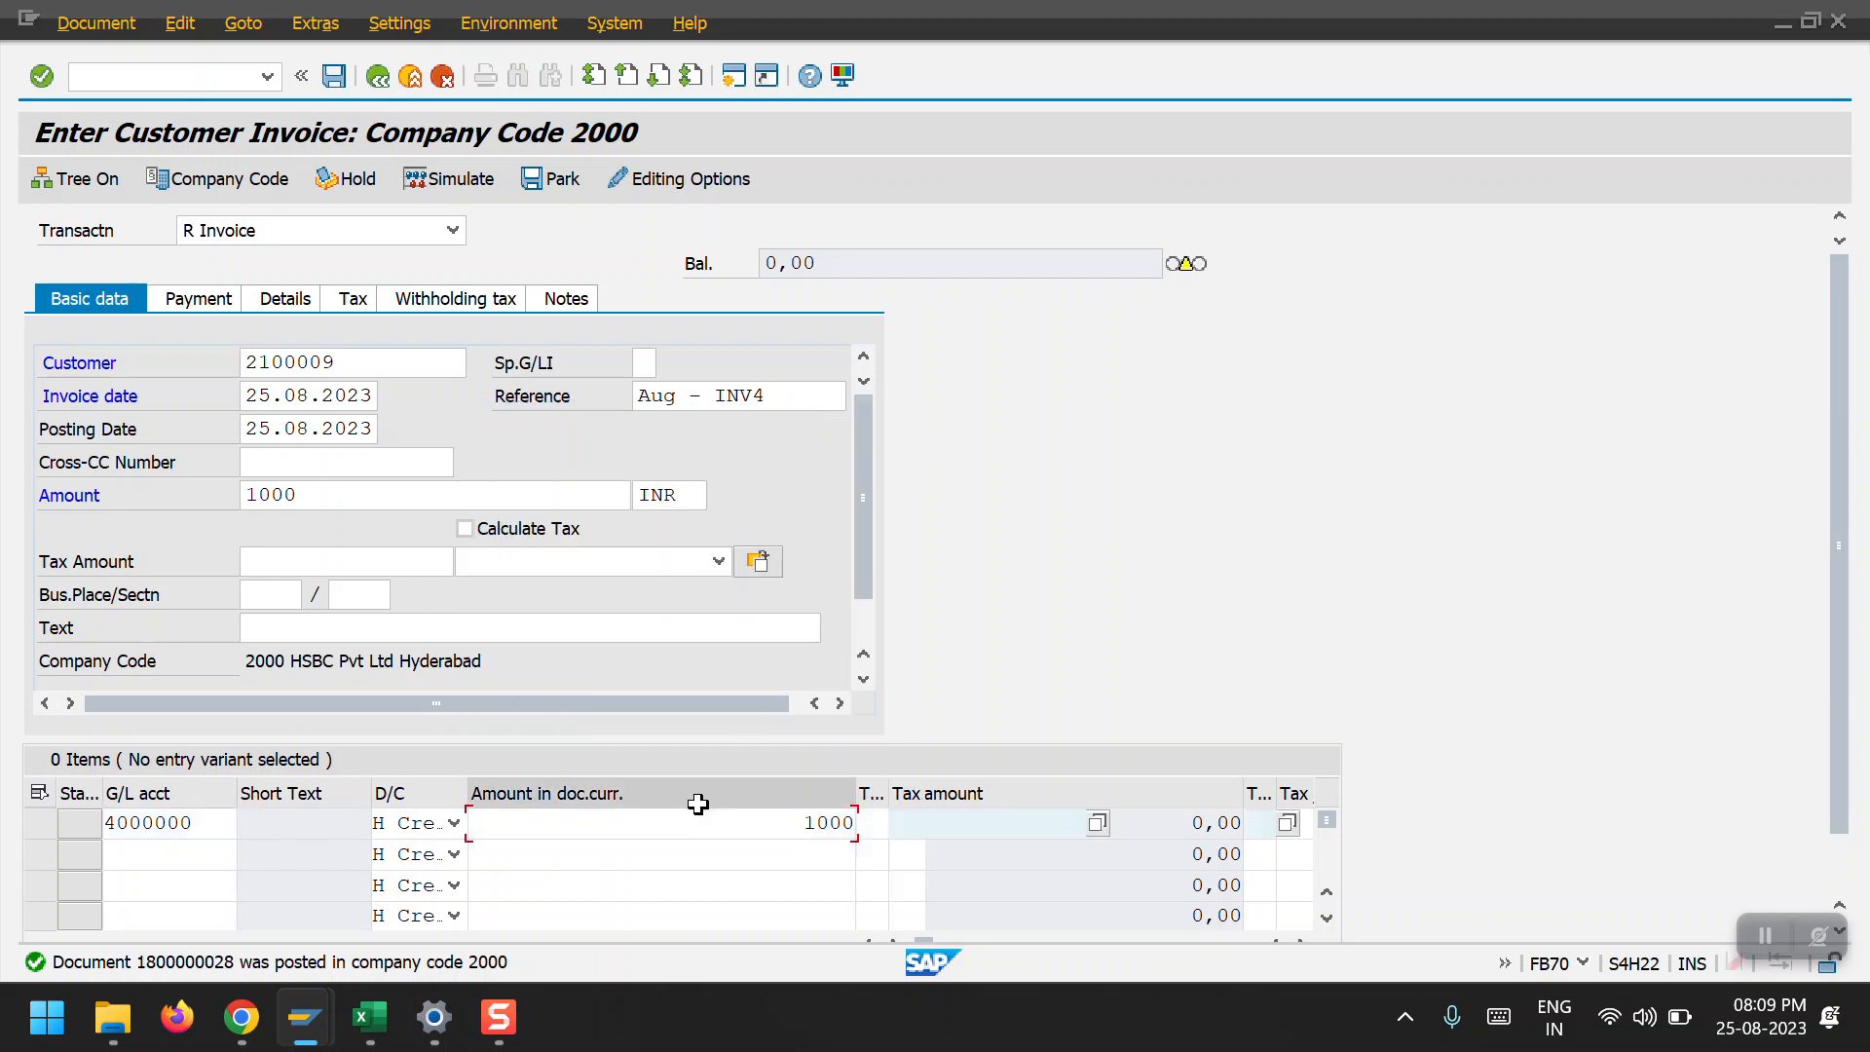
Assign profit center 5000 to the new invoice's revenue credit line.
{"action": "key", "text": "Tab"}
{"action": "key", "text": "Tab"}
{"action": "key", "text": "Tab"}
{"action": "key", "text": "Tab"}
{"action": "key", "text": "Tab"}
{"action": "key", "text": "Tab"}
{"action": "key", "text": "Tab"}
{"action": "key", "text": "Tab"}
{"action": "key", "text": "Tab"}
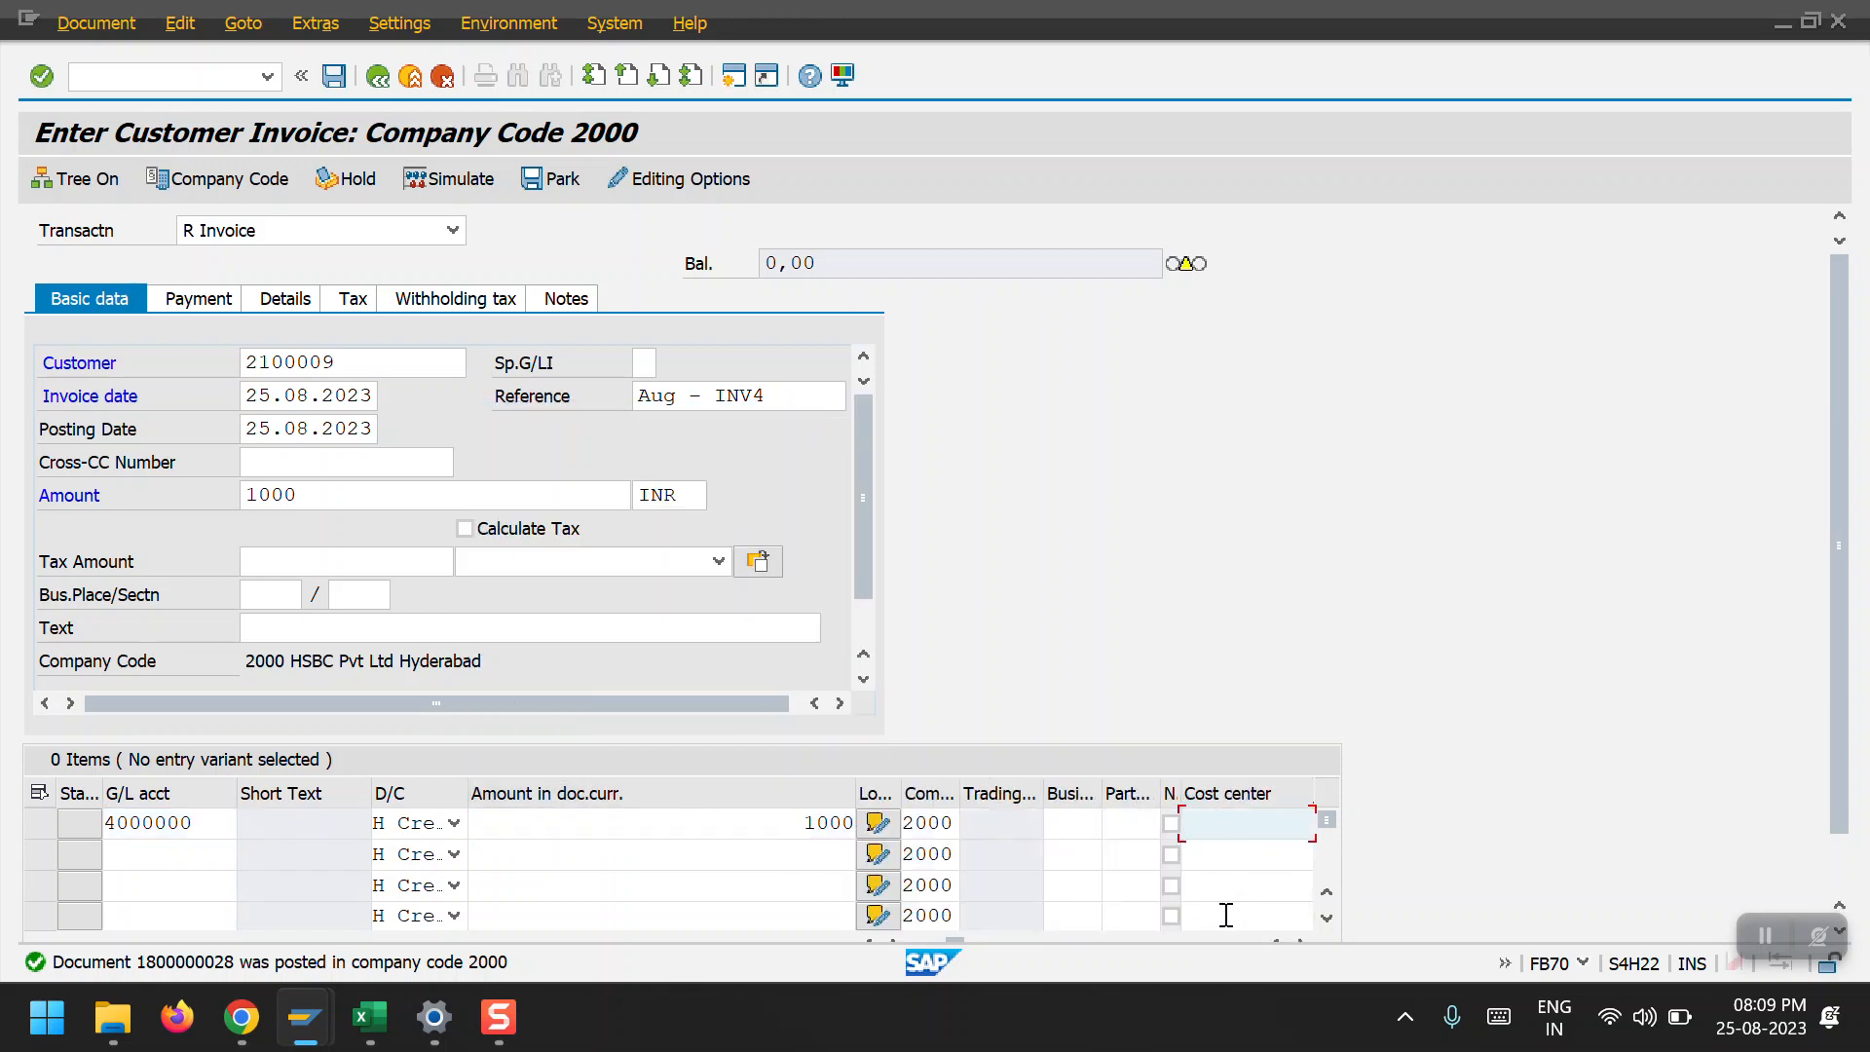
{"action": "key", "text": "Tab"}
{"action": "key", "text": "Tab"}
{"action": "key", "text": "Tab"}
{"action": "key", "text": "Tab"}
{"action": "key", "text": "Tab"}
{"action": "key", "text": "Tab"}
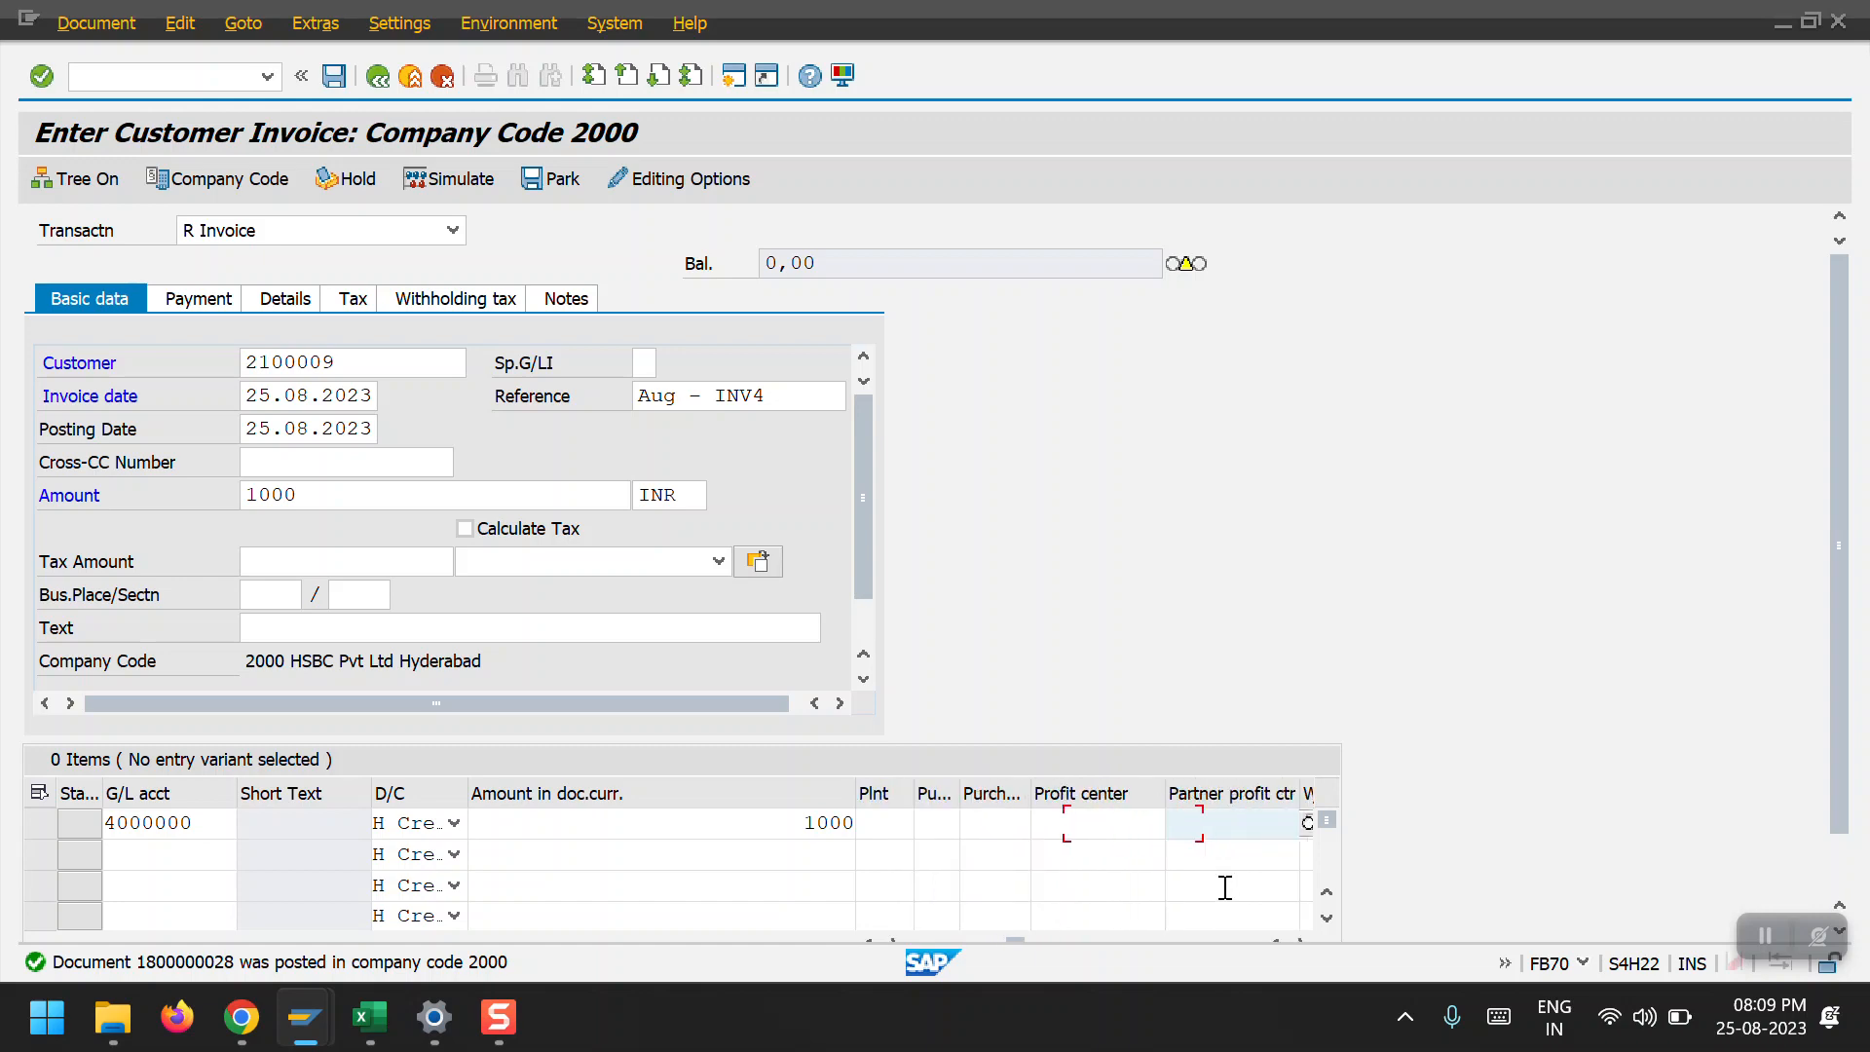
{"action": "left_click", "coordinate": [1111, 825]}
{"action": "left_click", "coordinate": [1108, 849]}
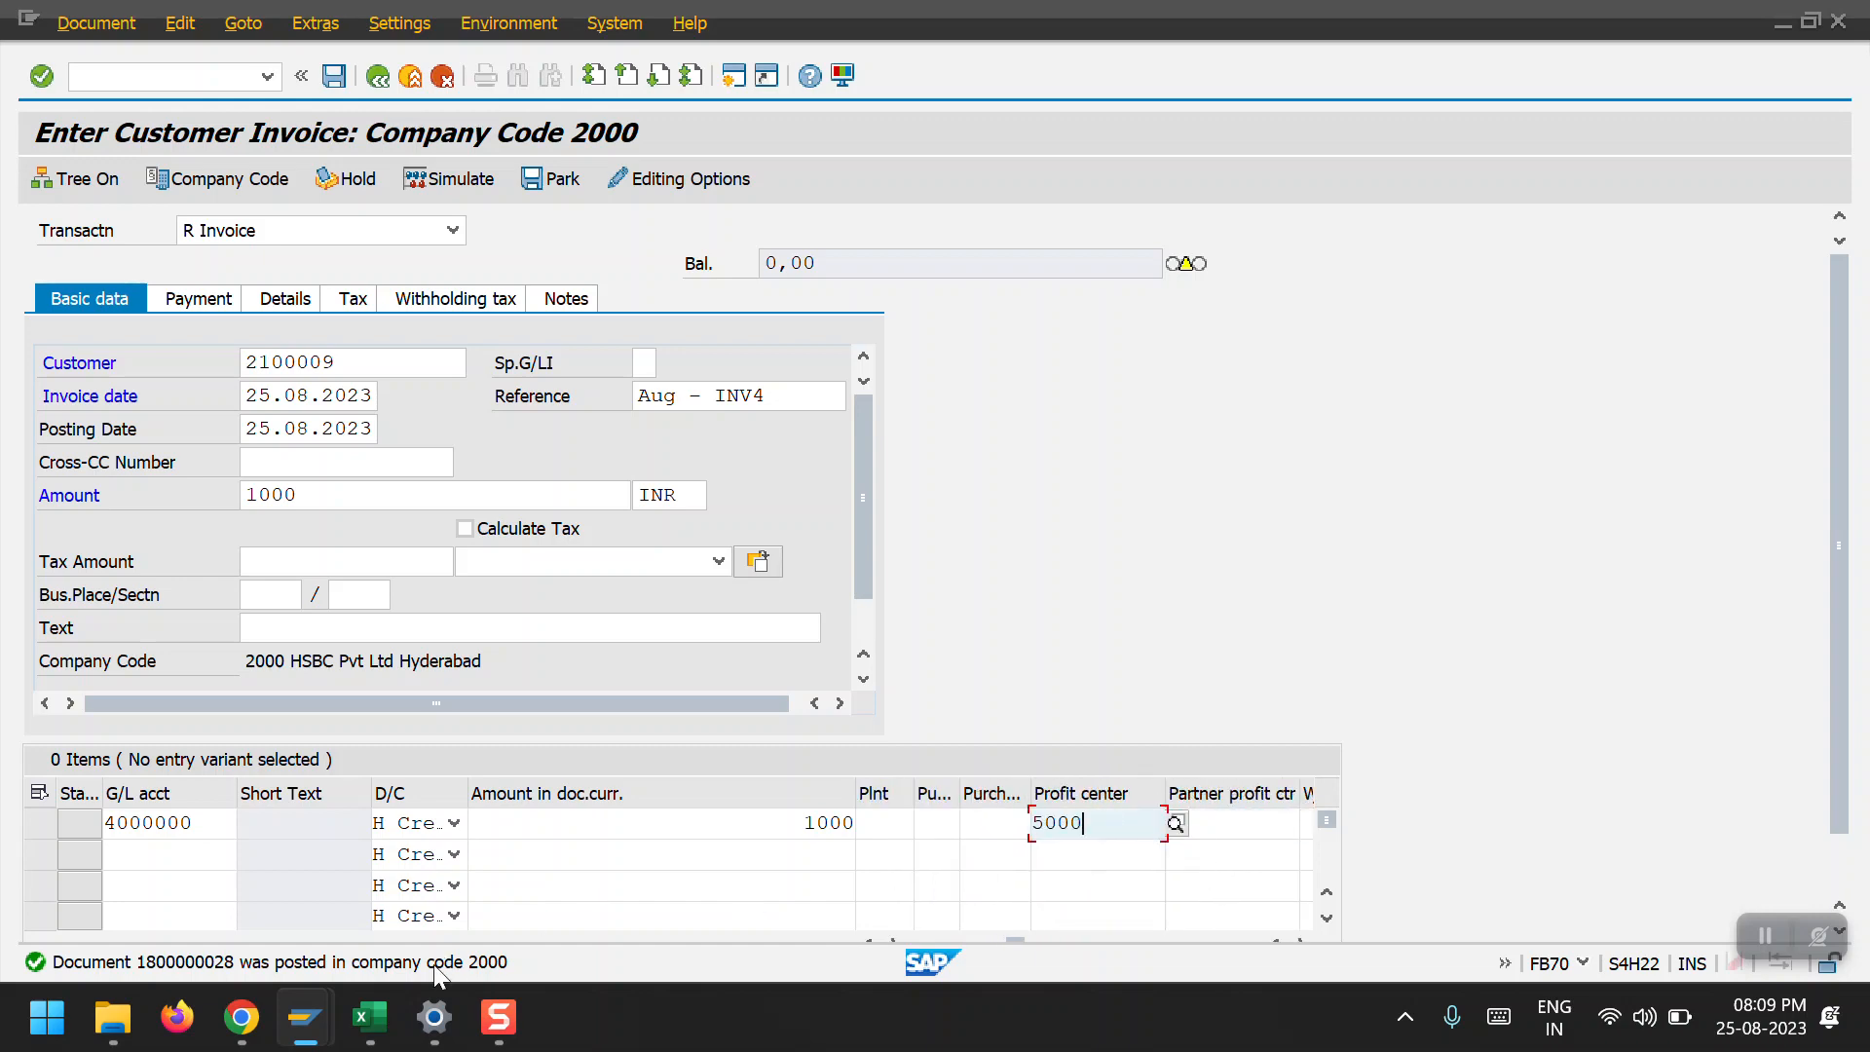
Exit LULU Hyper Market's credit data in the business partner session and return to the customer invoice.
{"action": "mouse_move", "coordinate": [317, 1004]}
{"action": "left_click", "coordinate": [421, 908]}
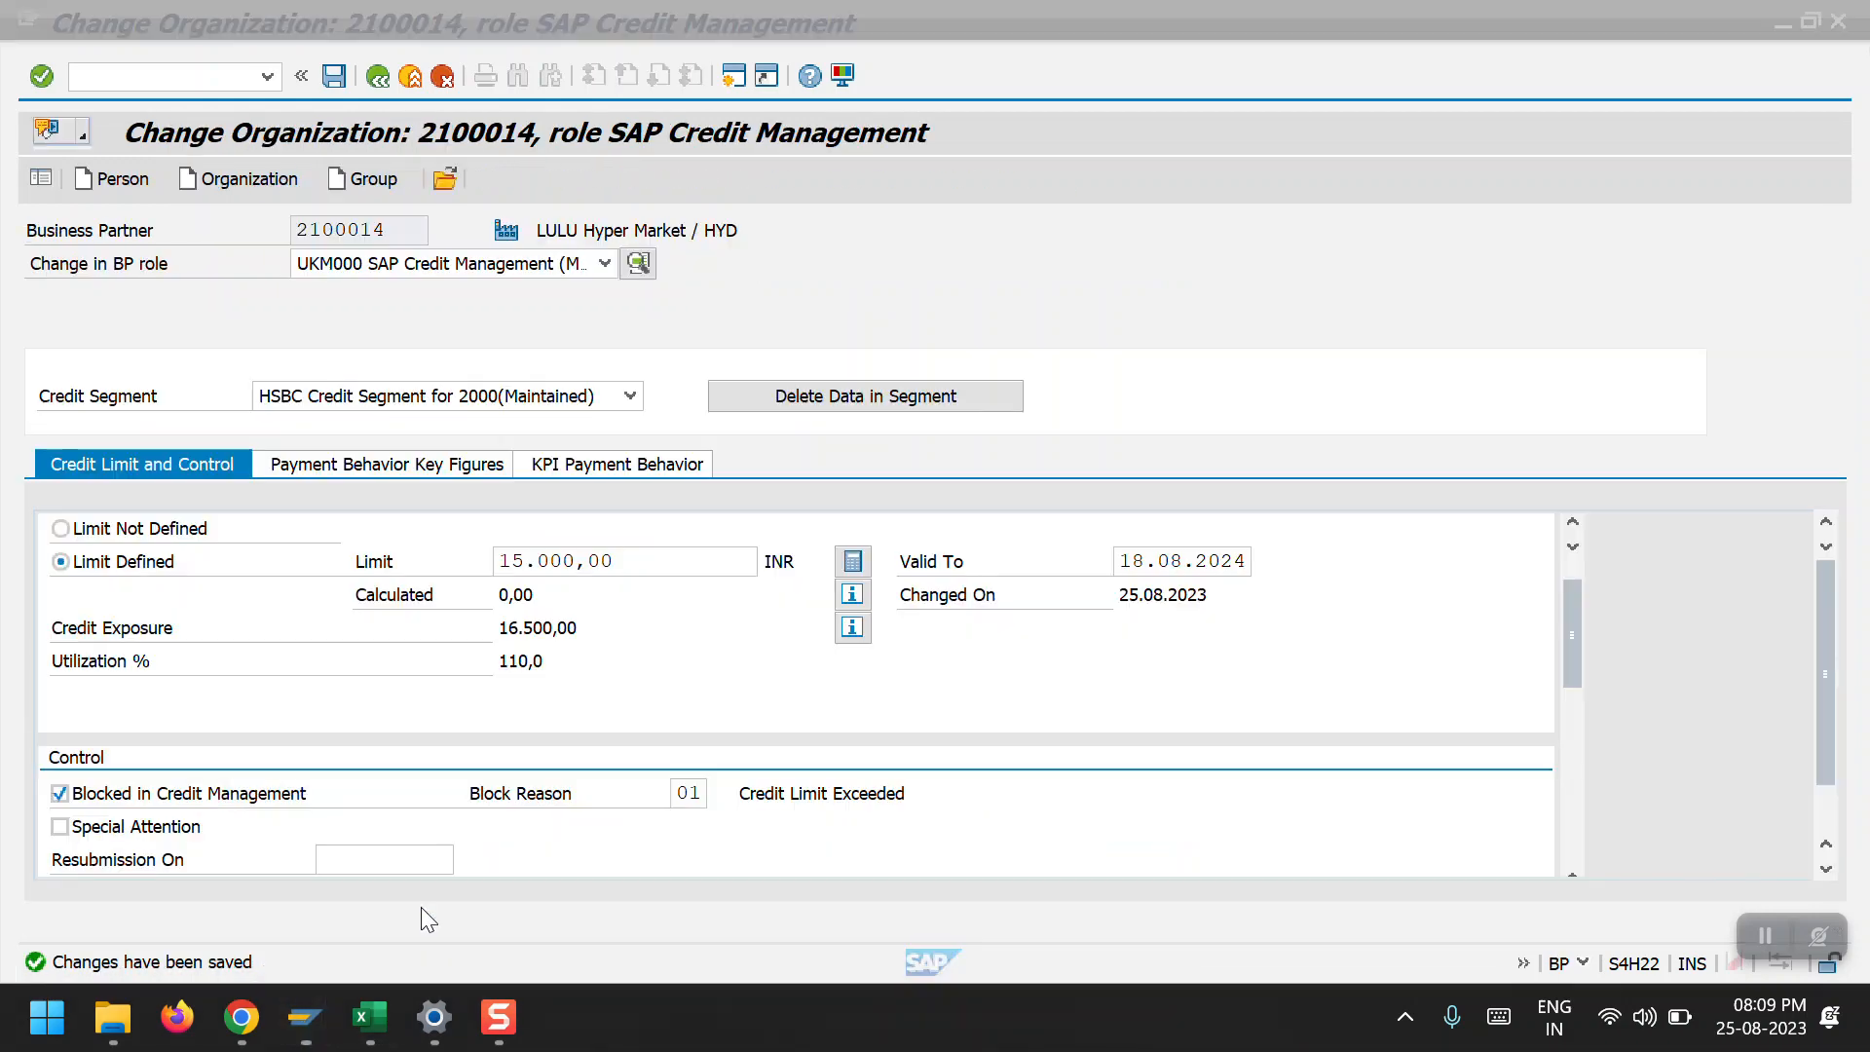
{"action": "left_click", "coordinate": [376, 78]}
{"action": "left_click", "coordinate": [383, 80]}
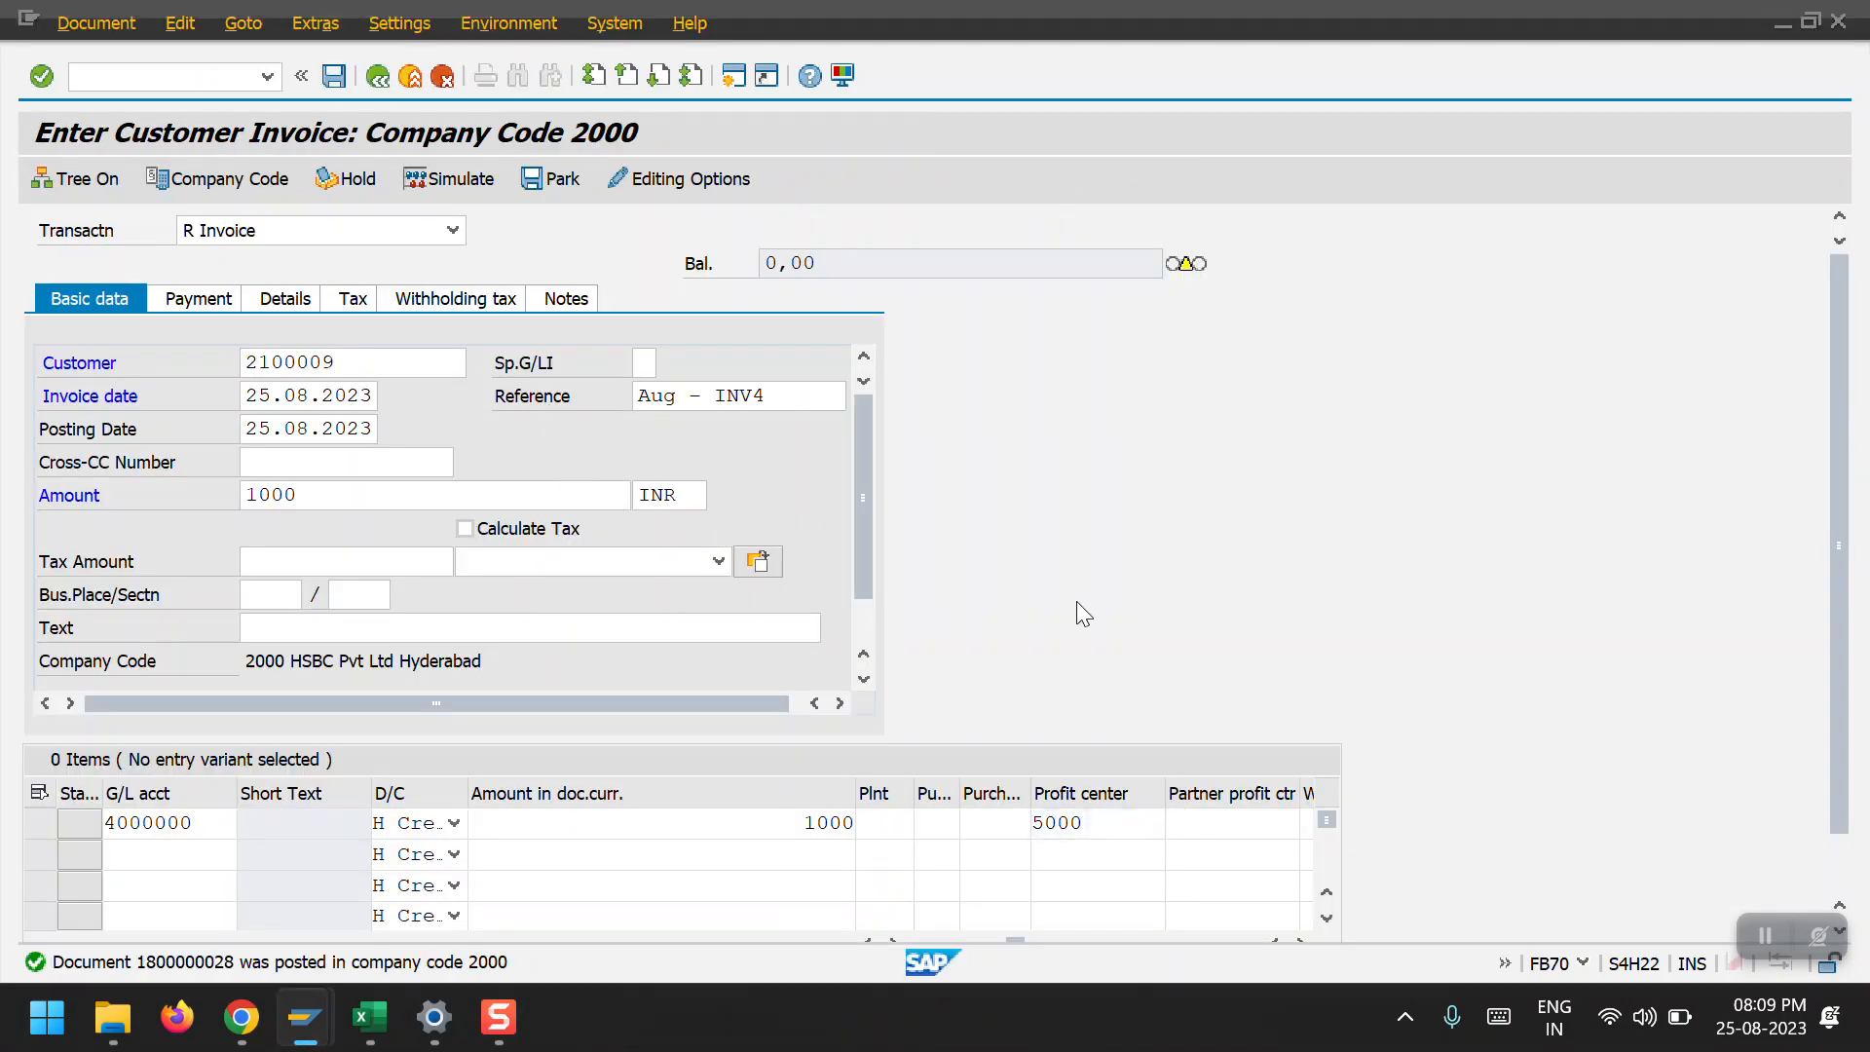
Validate the LULU Hyper Market customer invoice, accept the account assignment warning, and post it.
{"action": "key", "text": "Return"}
{"action": "key", "text": "Return"}
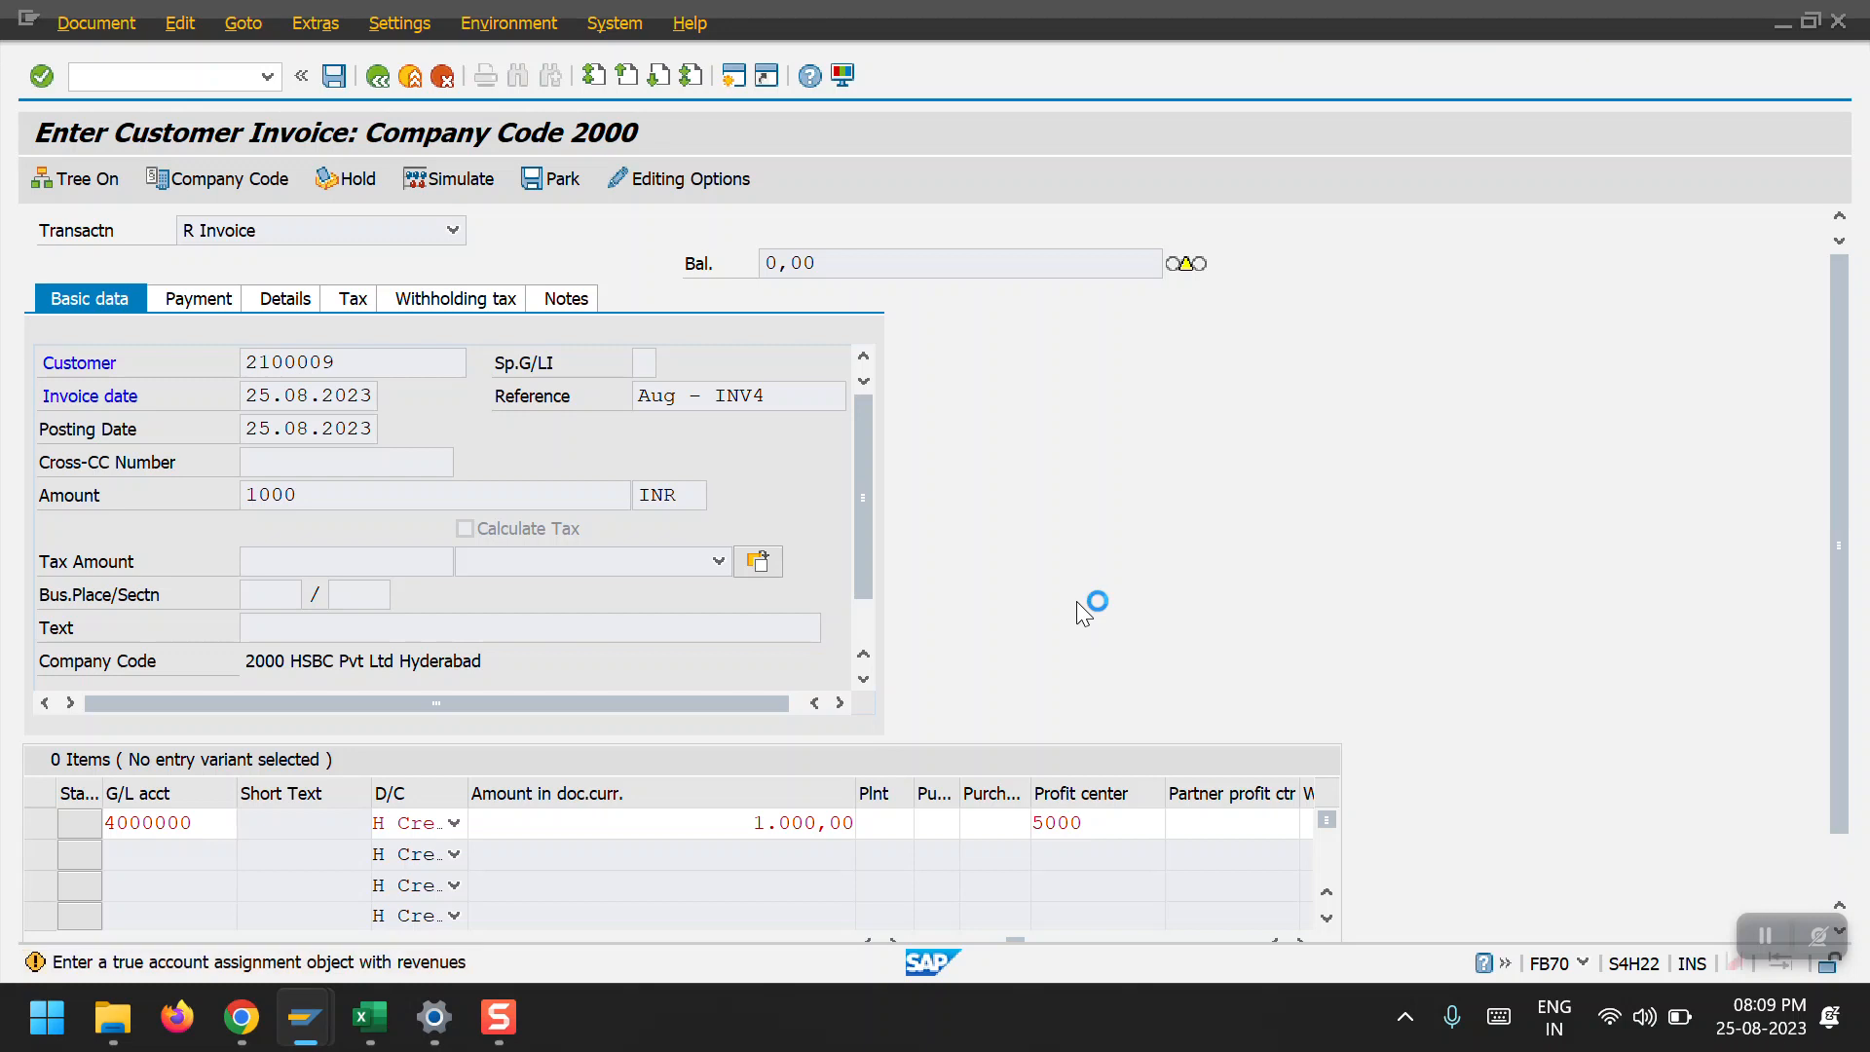
{"action": "left_click", "coordinate": [334, 78]}
{"action": "left_click", "coordinate": [334, 78]}
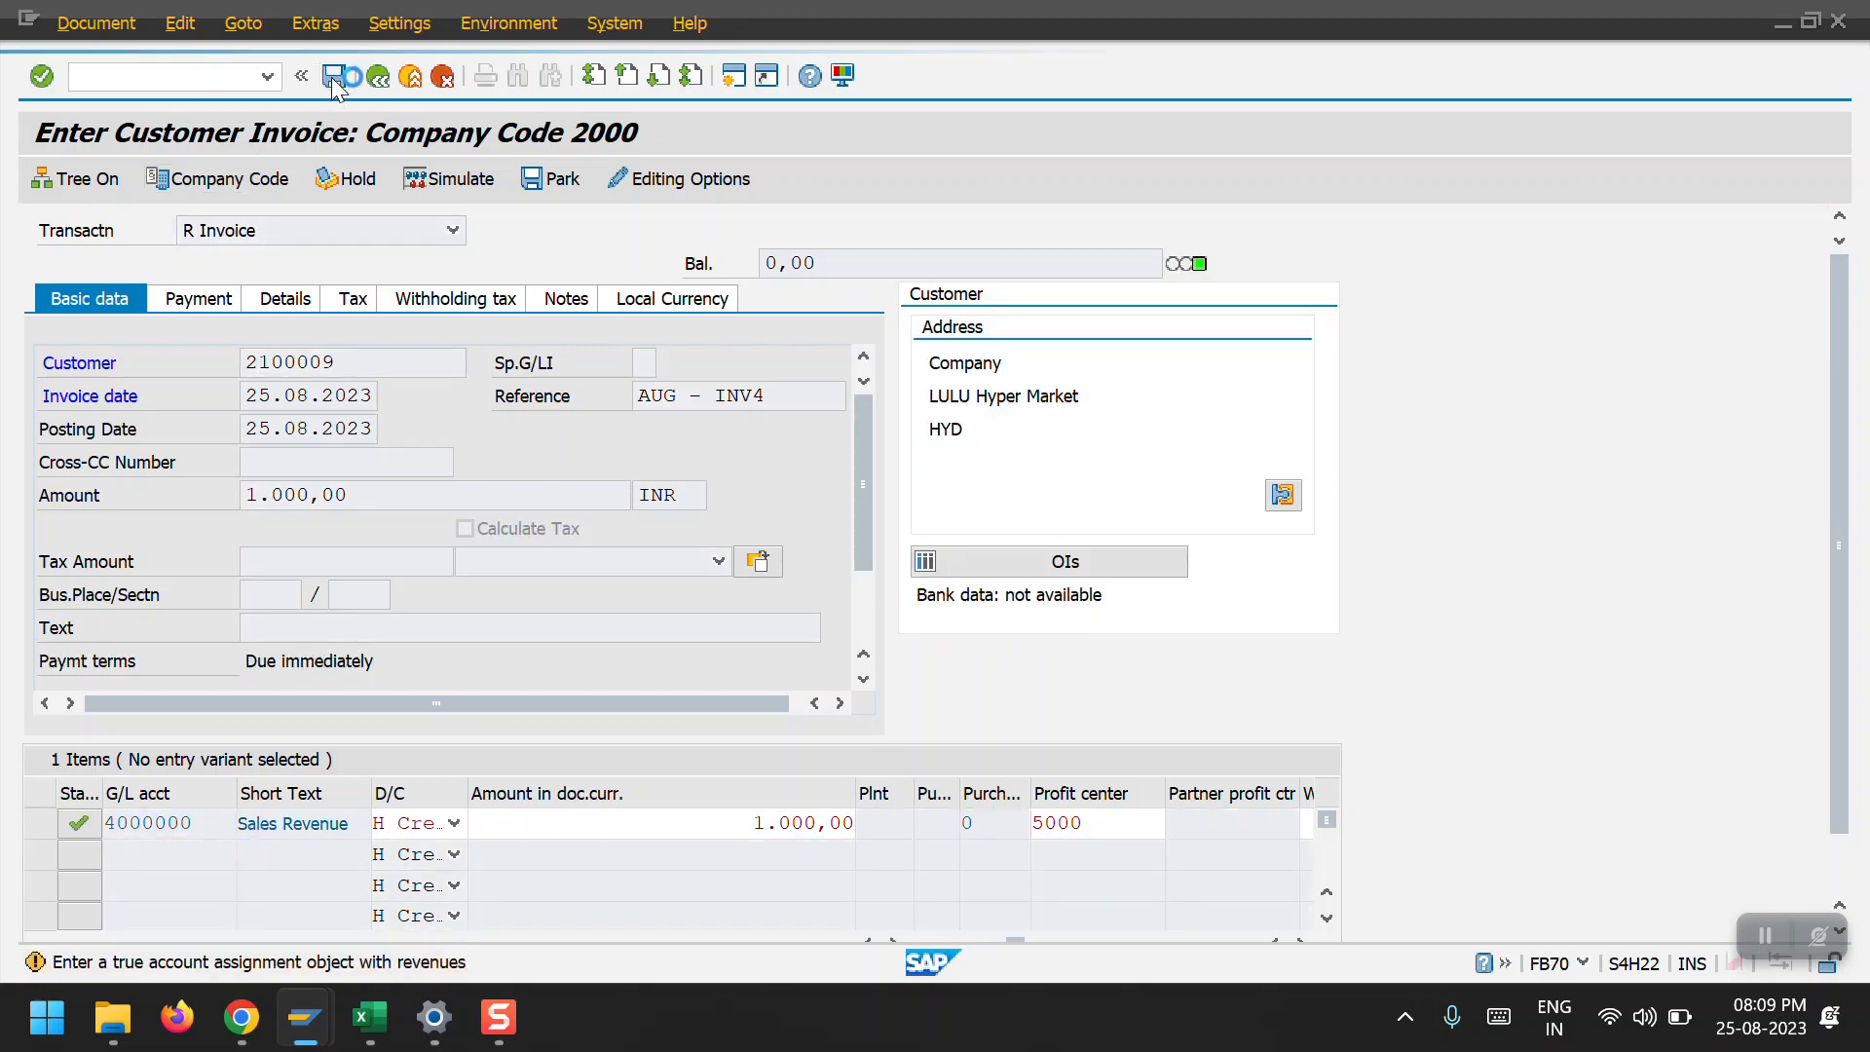
{"action": "left_click", "coordinate": [334, 78]}
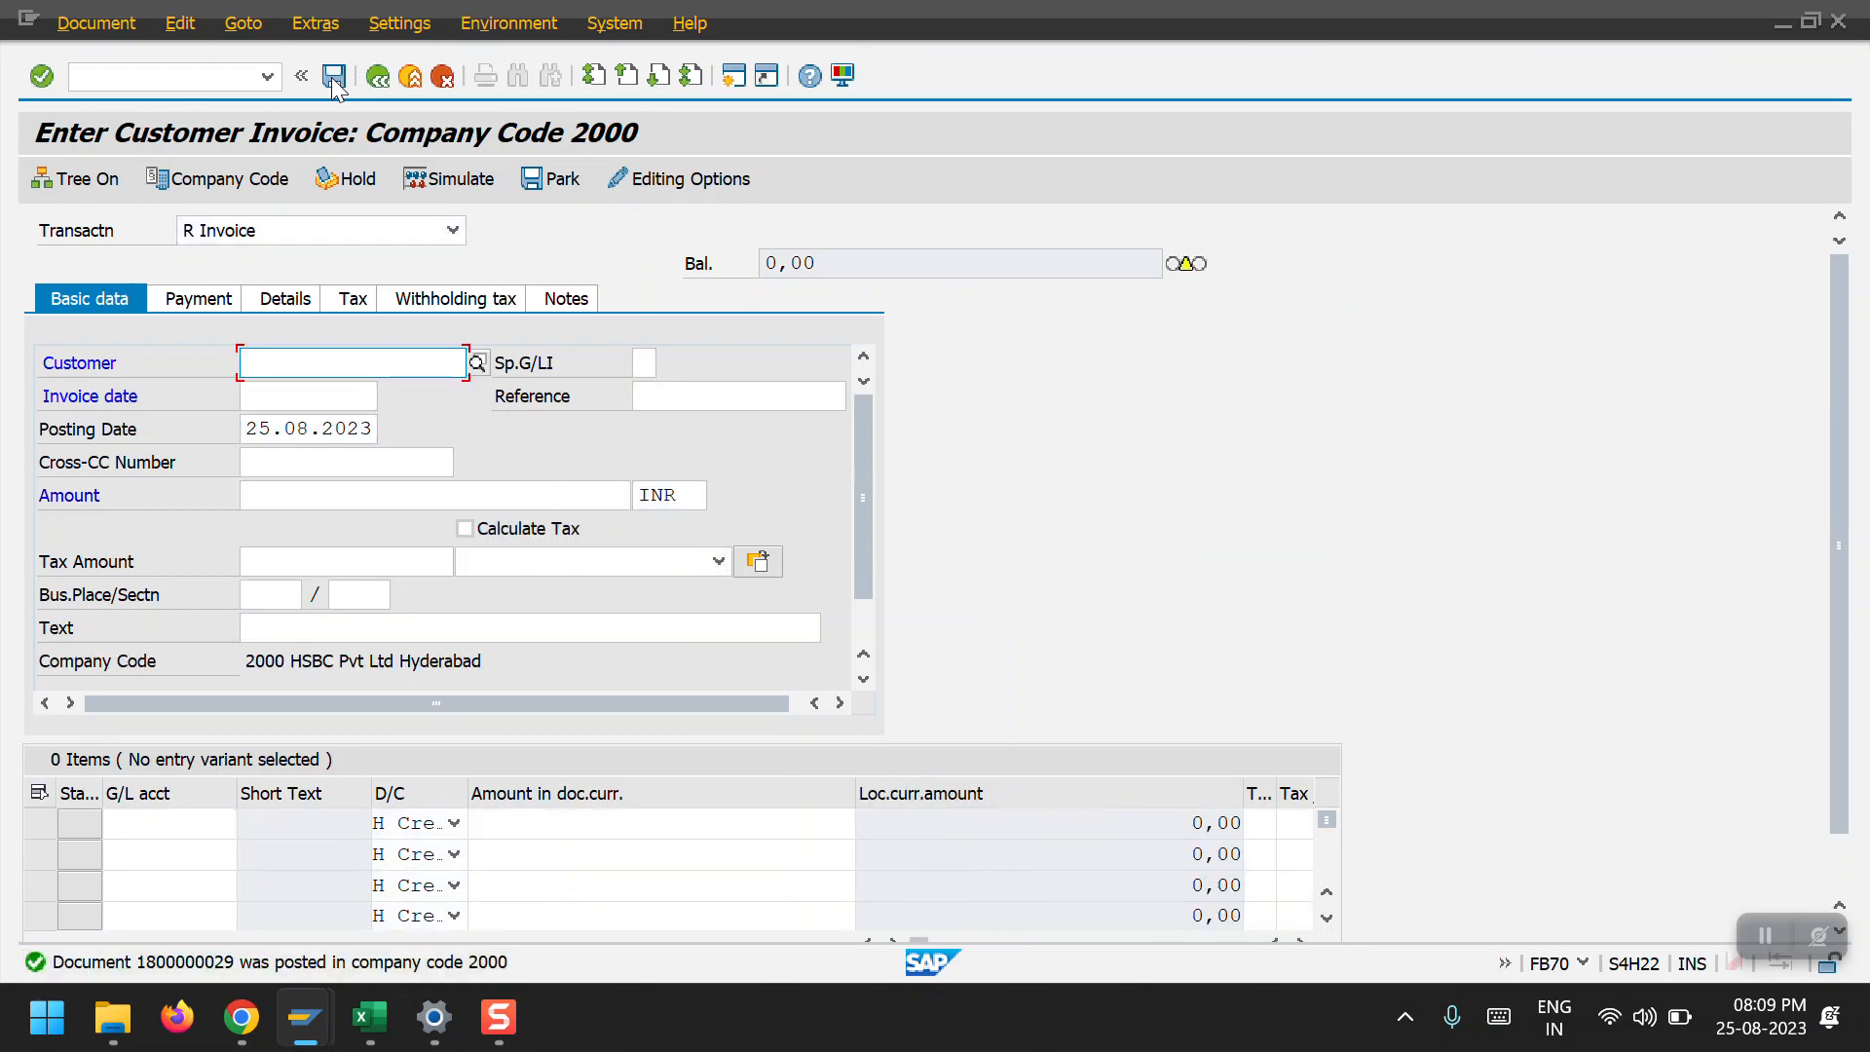
Switch to the SAP Easy Access session, start transaction BP, find LULU Hyper Market by customer number and review its credit exposure.
{"action": "key", "text": "alt+Tab"}
{"action": "key", "text": "alt+Tab"}
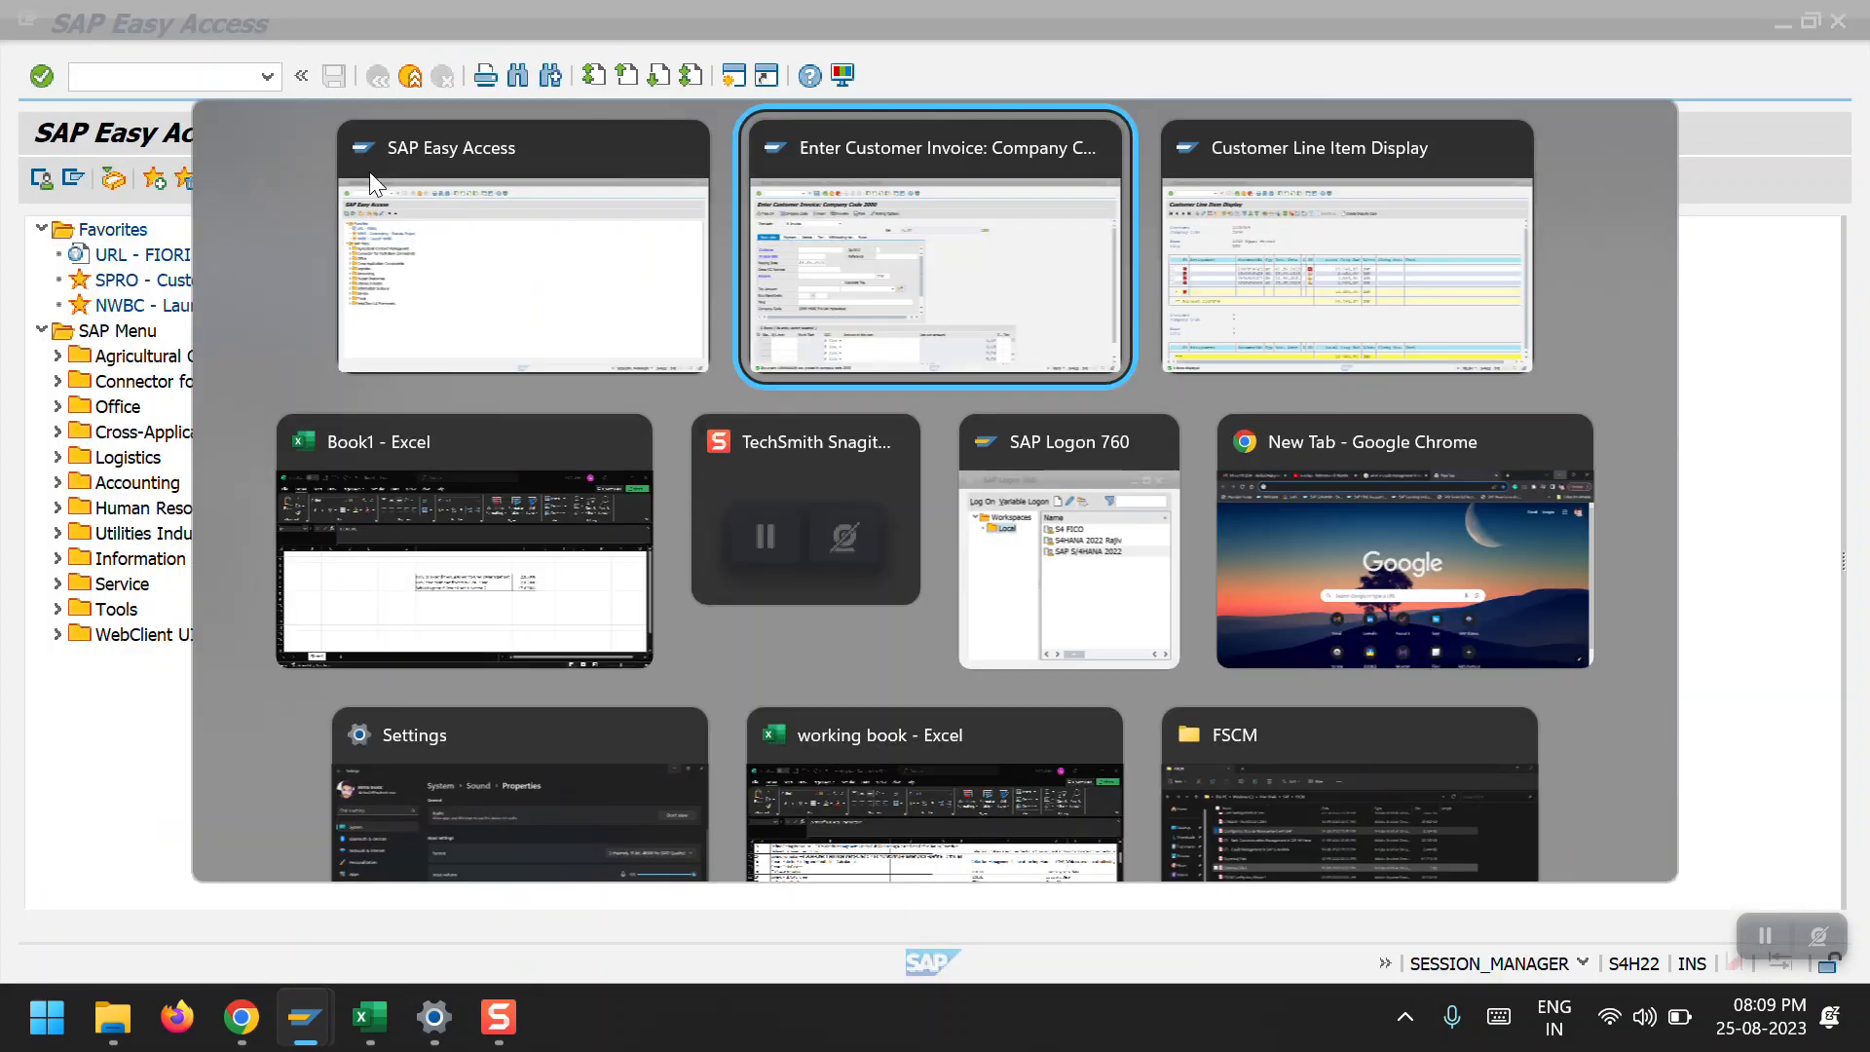
{"action": "left_click", "coordinate": [451, 230]}
{"action": "type", "text": "BP"}
{"action": "key", "text": "Return"}
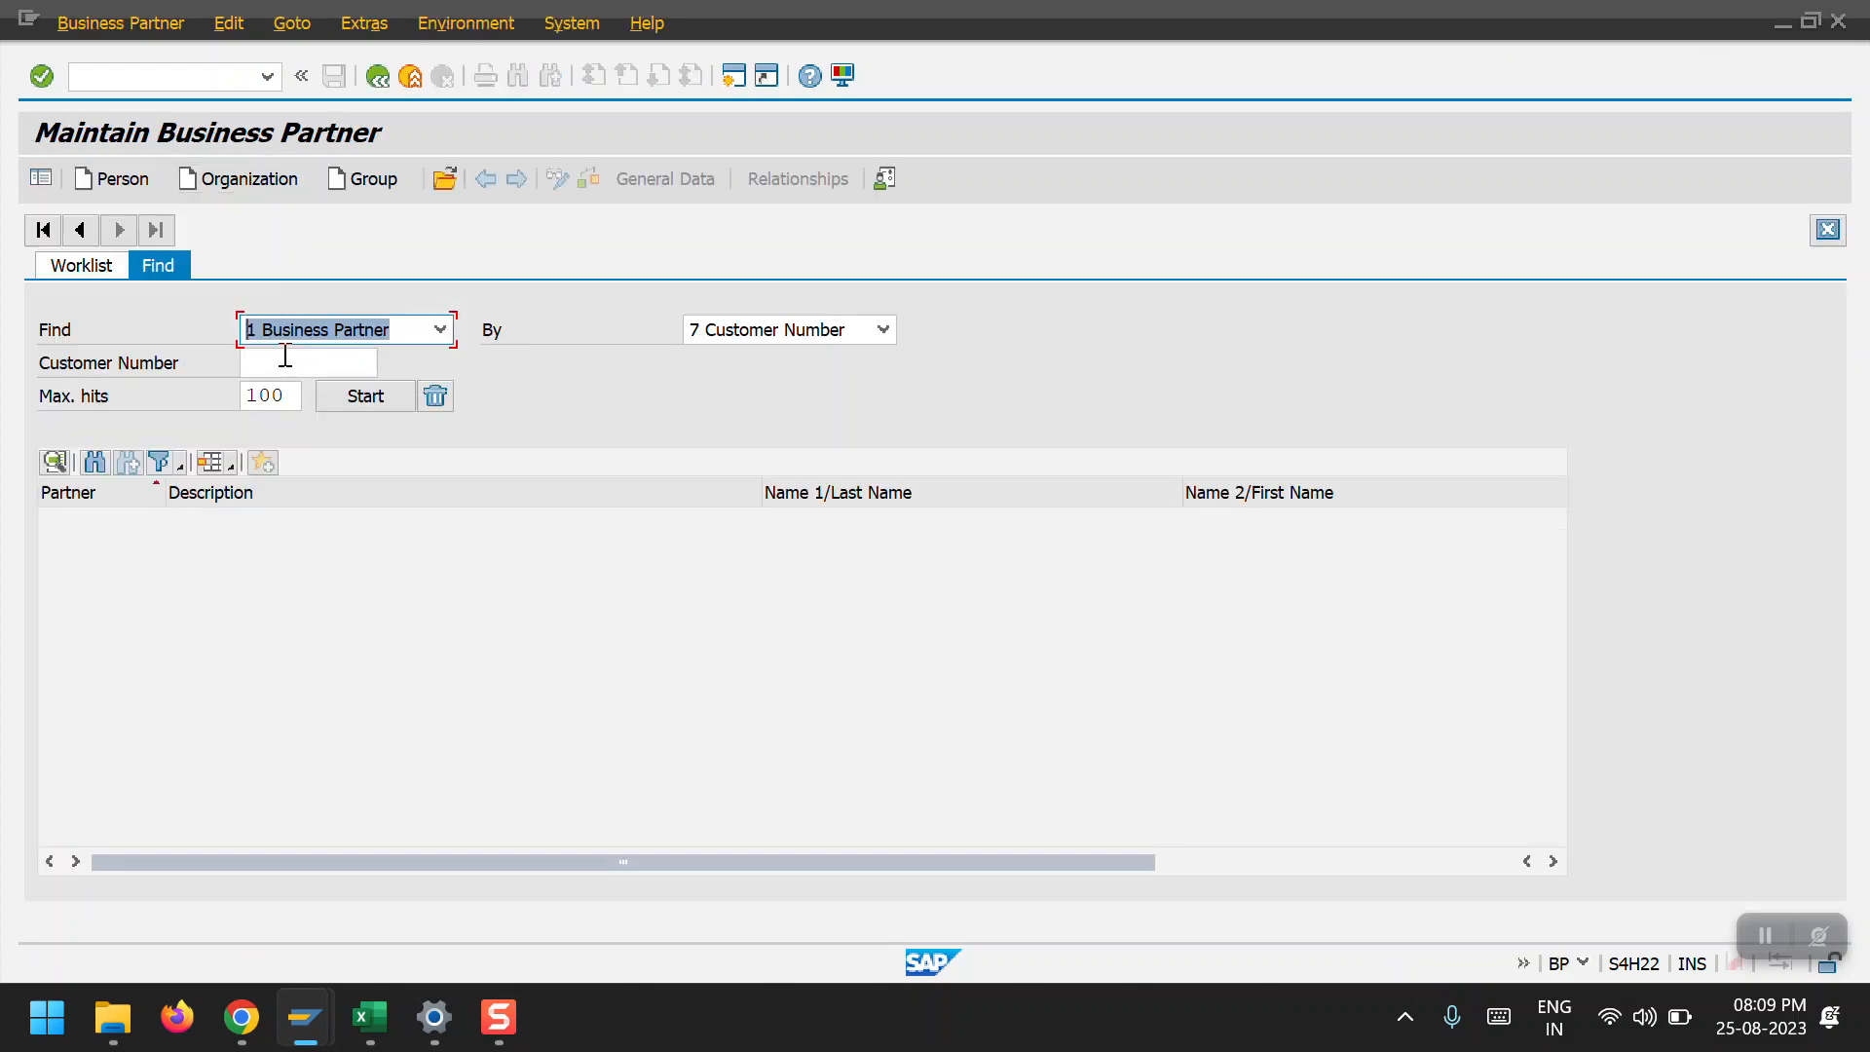
{"action": "left_click", "coordinate": [288, 366]}
{"action": "left_click", "coordinate": [292, 389]}
{"action": "key", "text": "Return"}
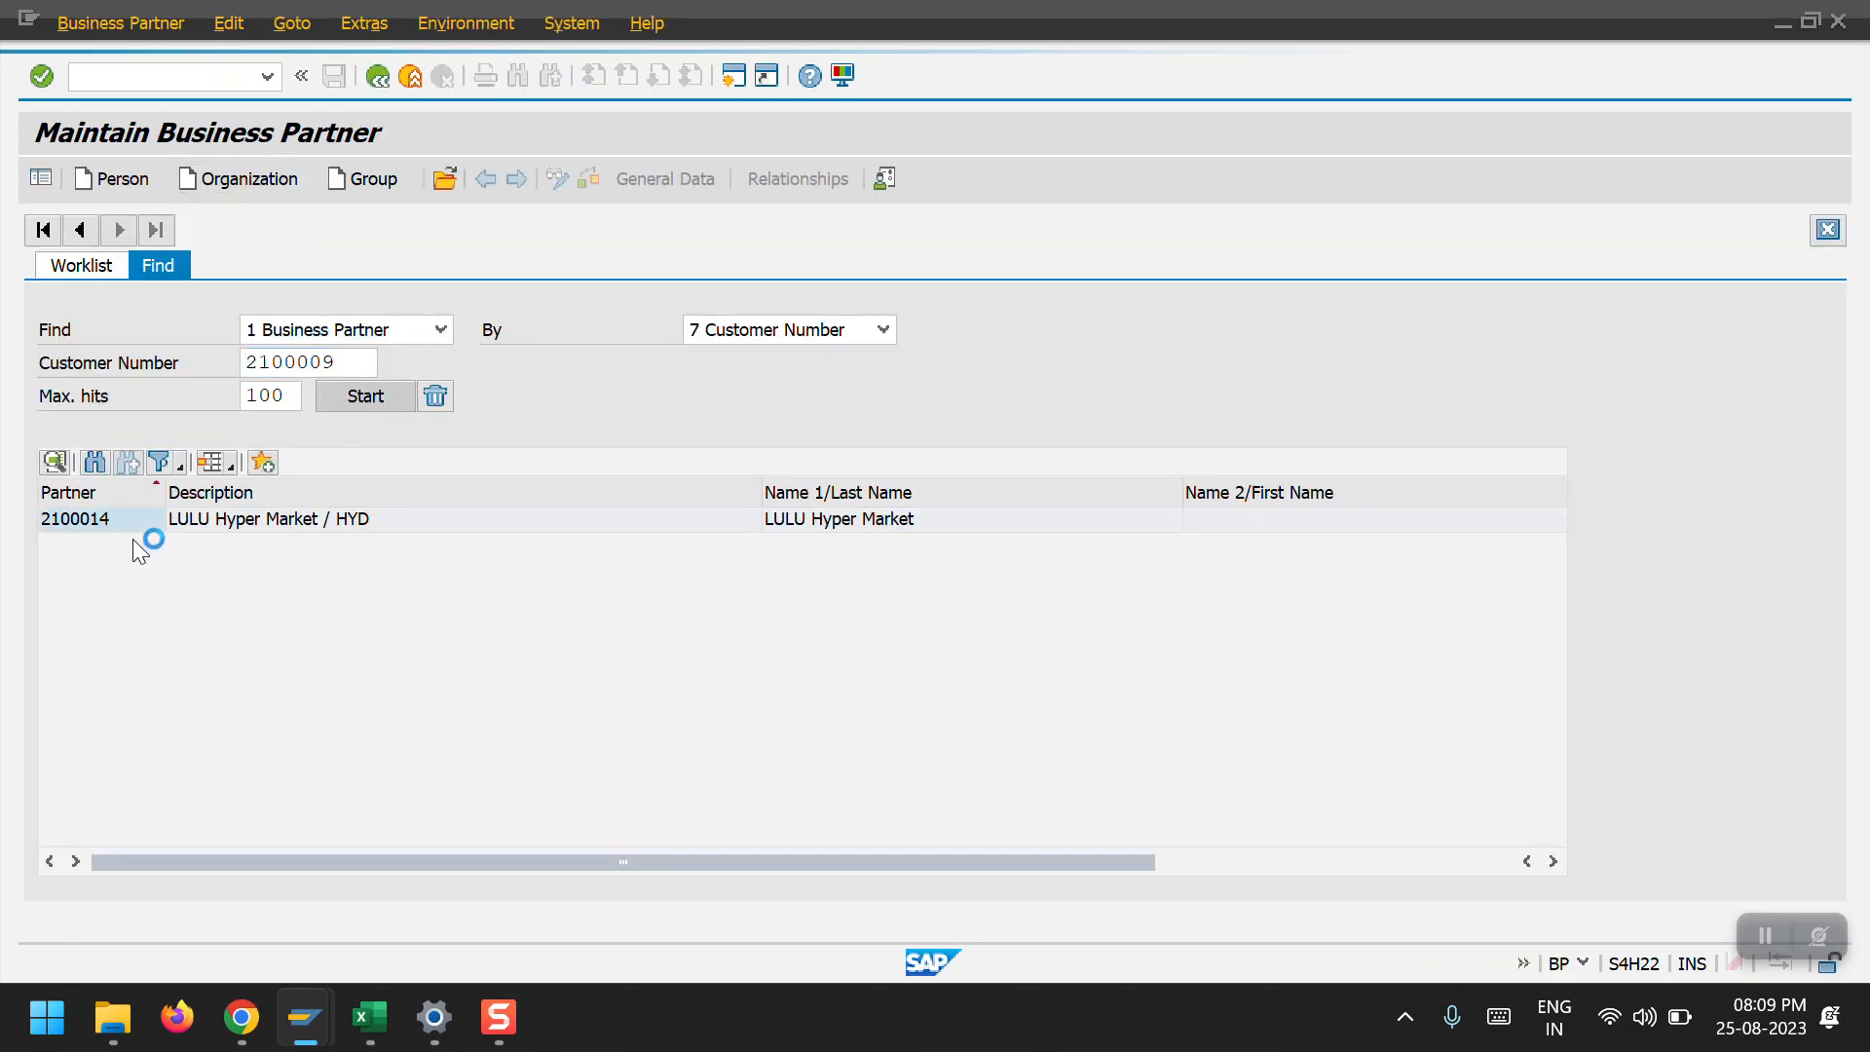
{"action": "double_click", "coordinate": [114, 528]}
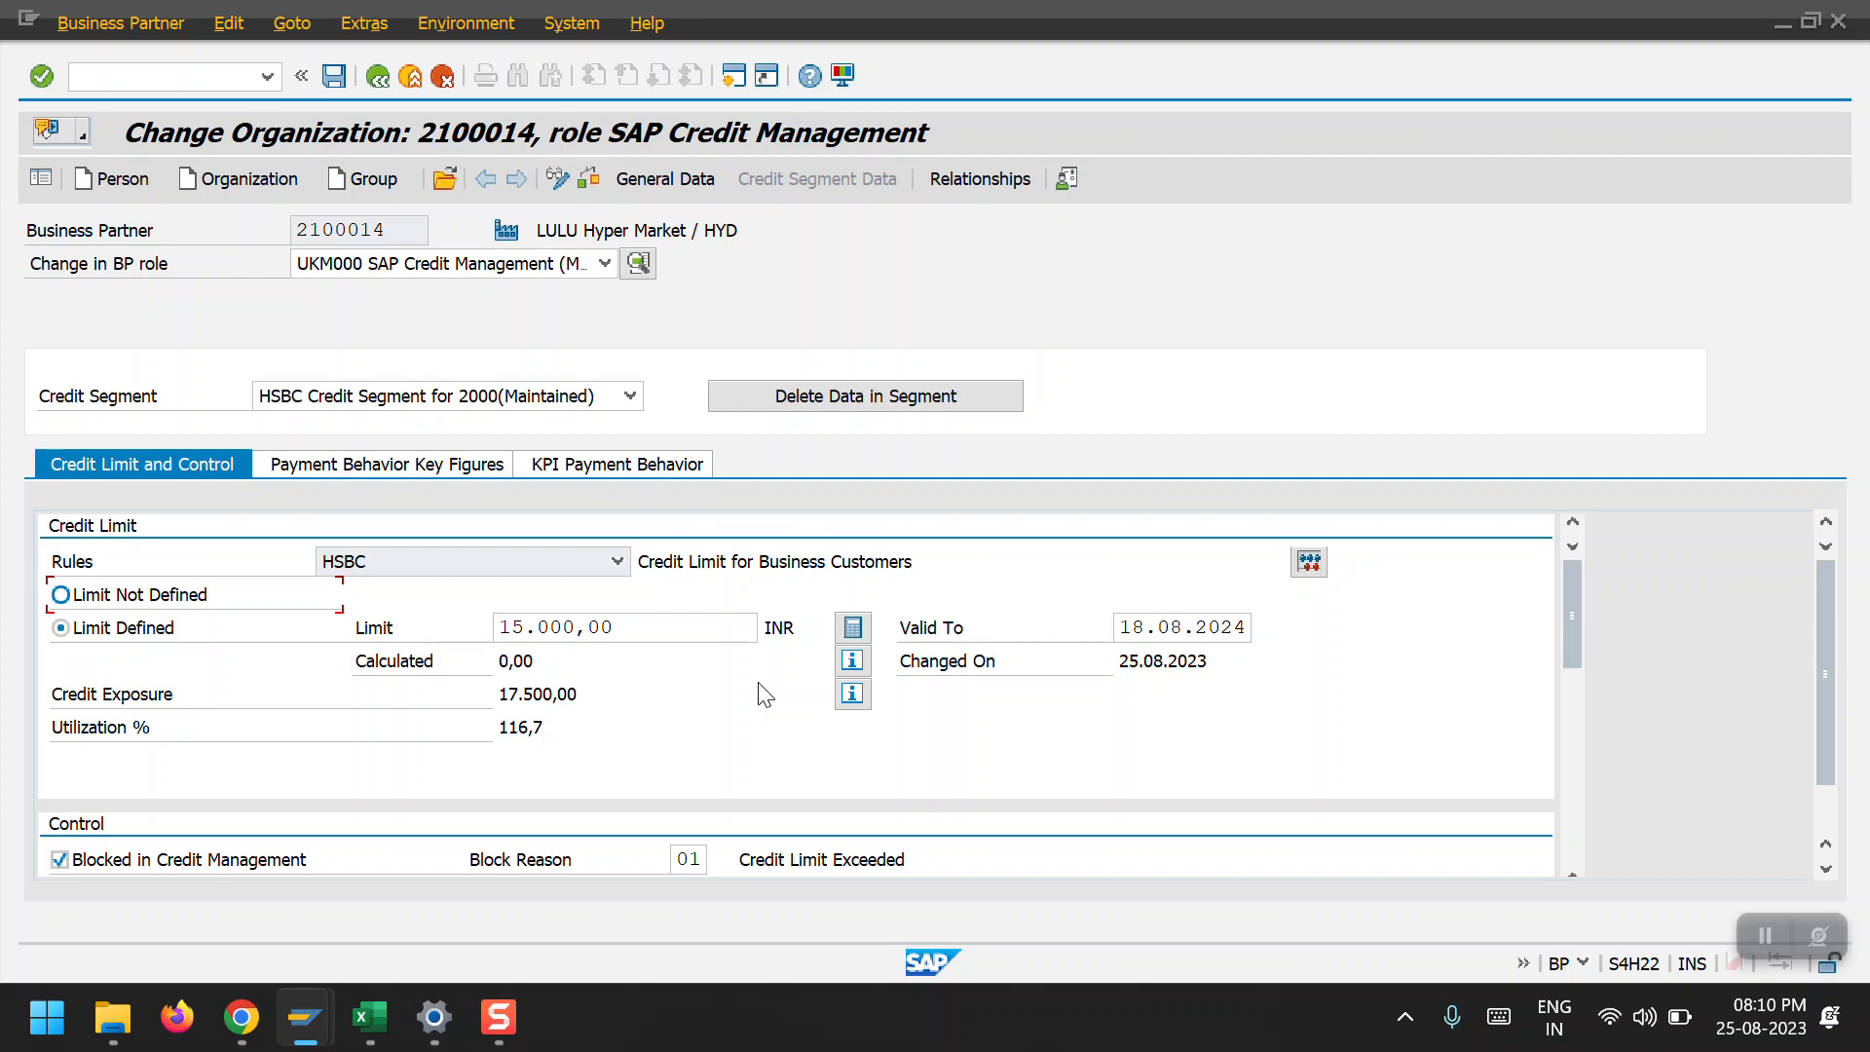
{"action": "key", "text": "alt+Tab"}
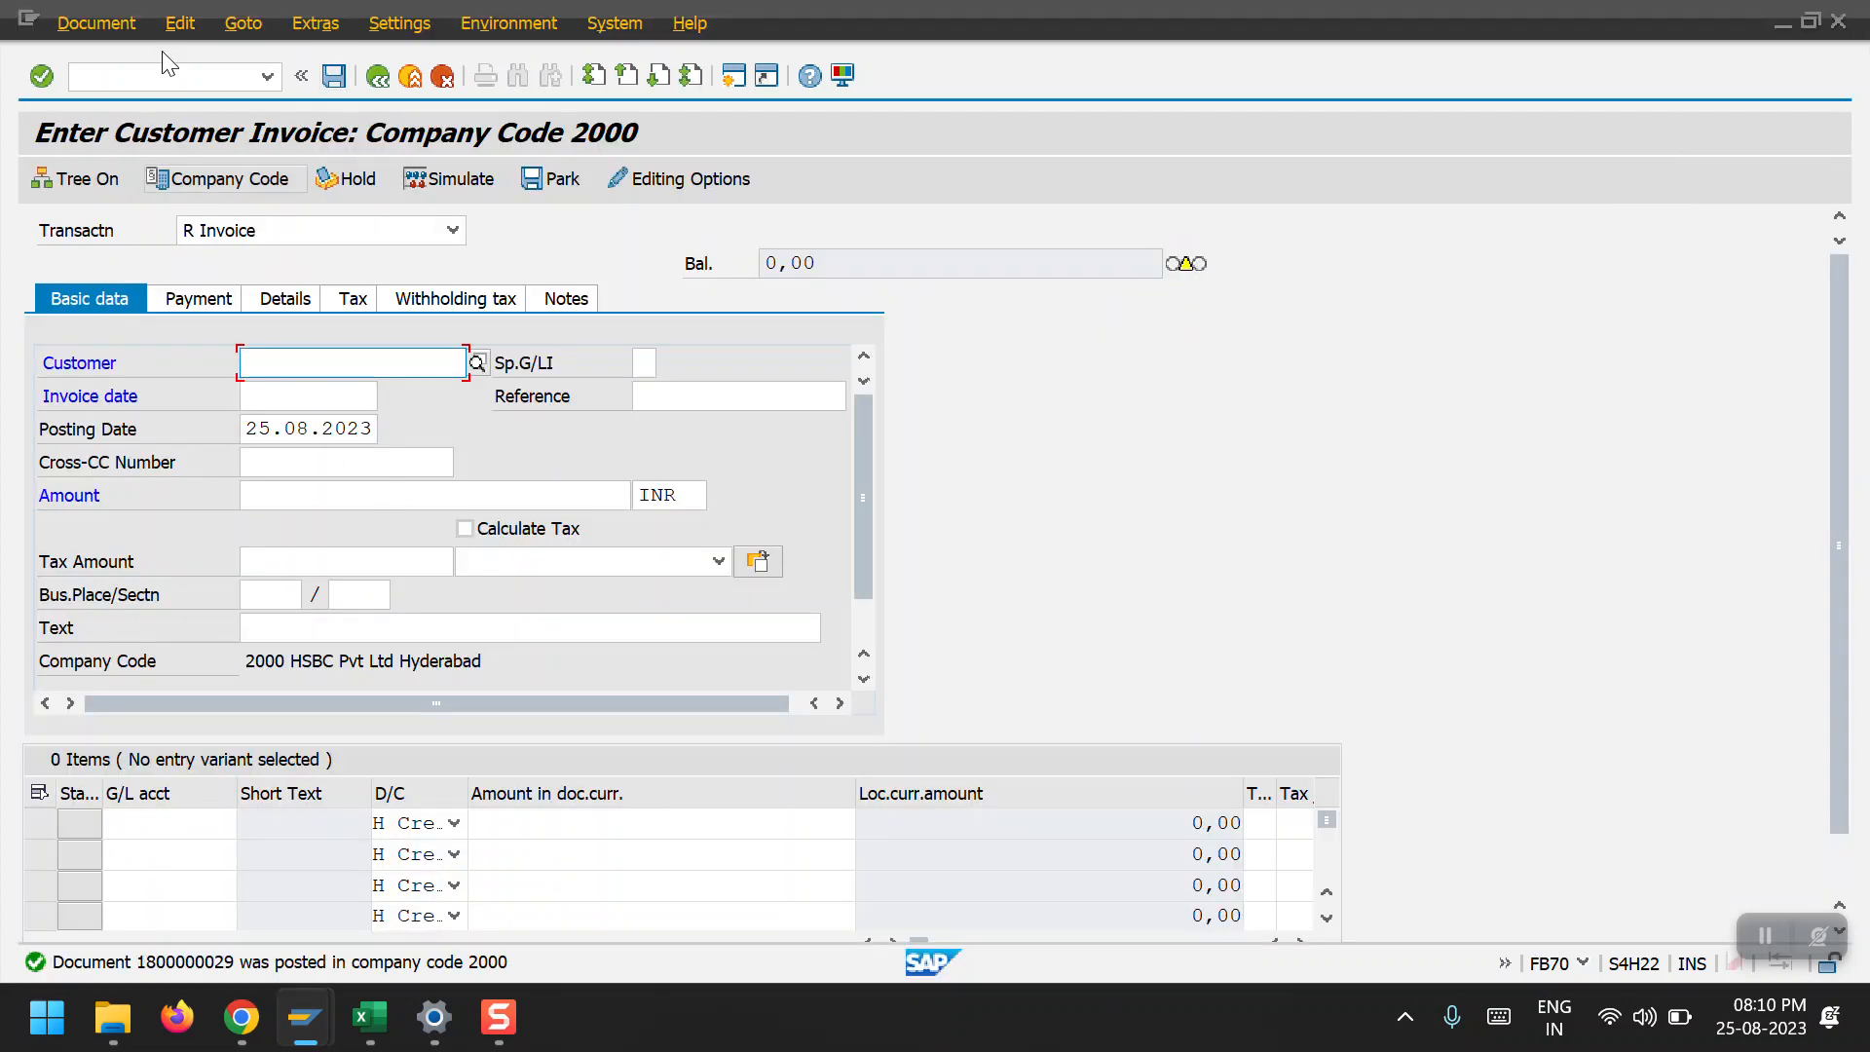
{"action": "left_click", "coordinate": [163, 75]}
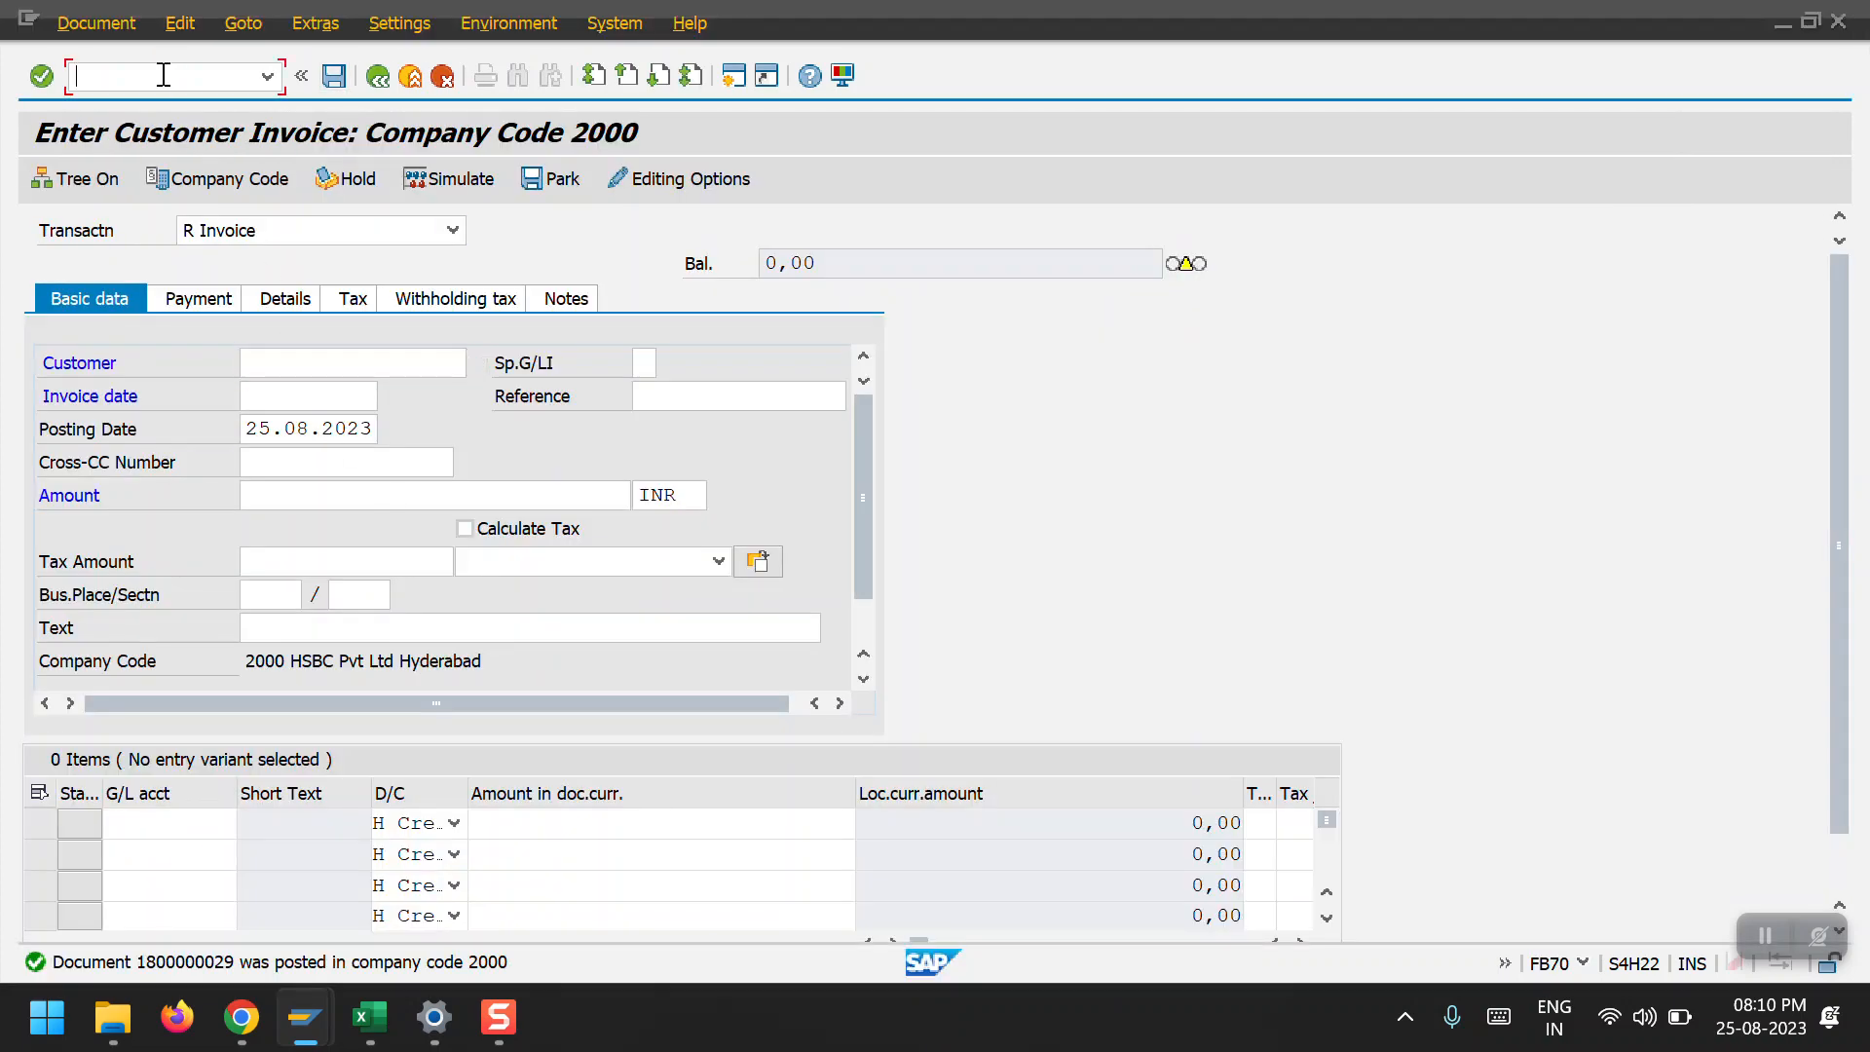
{"action": "type", "text": "/N"}
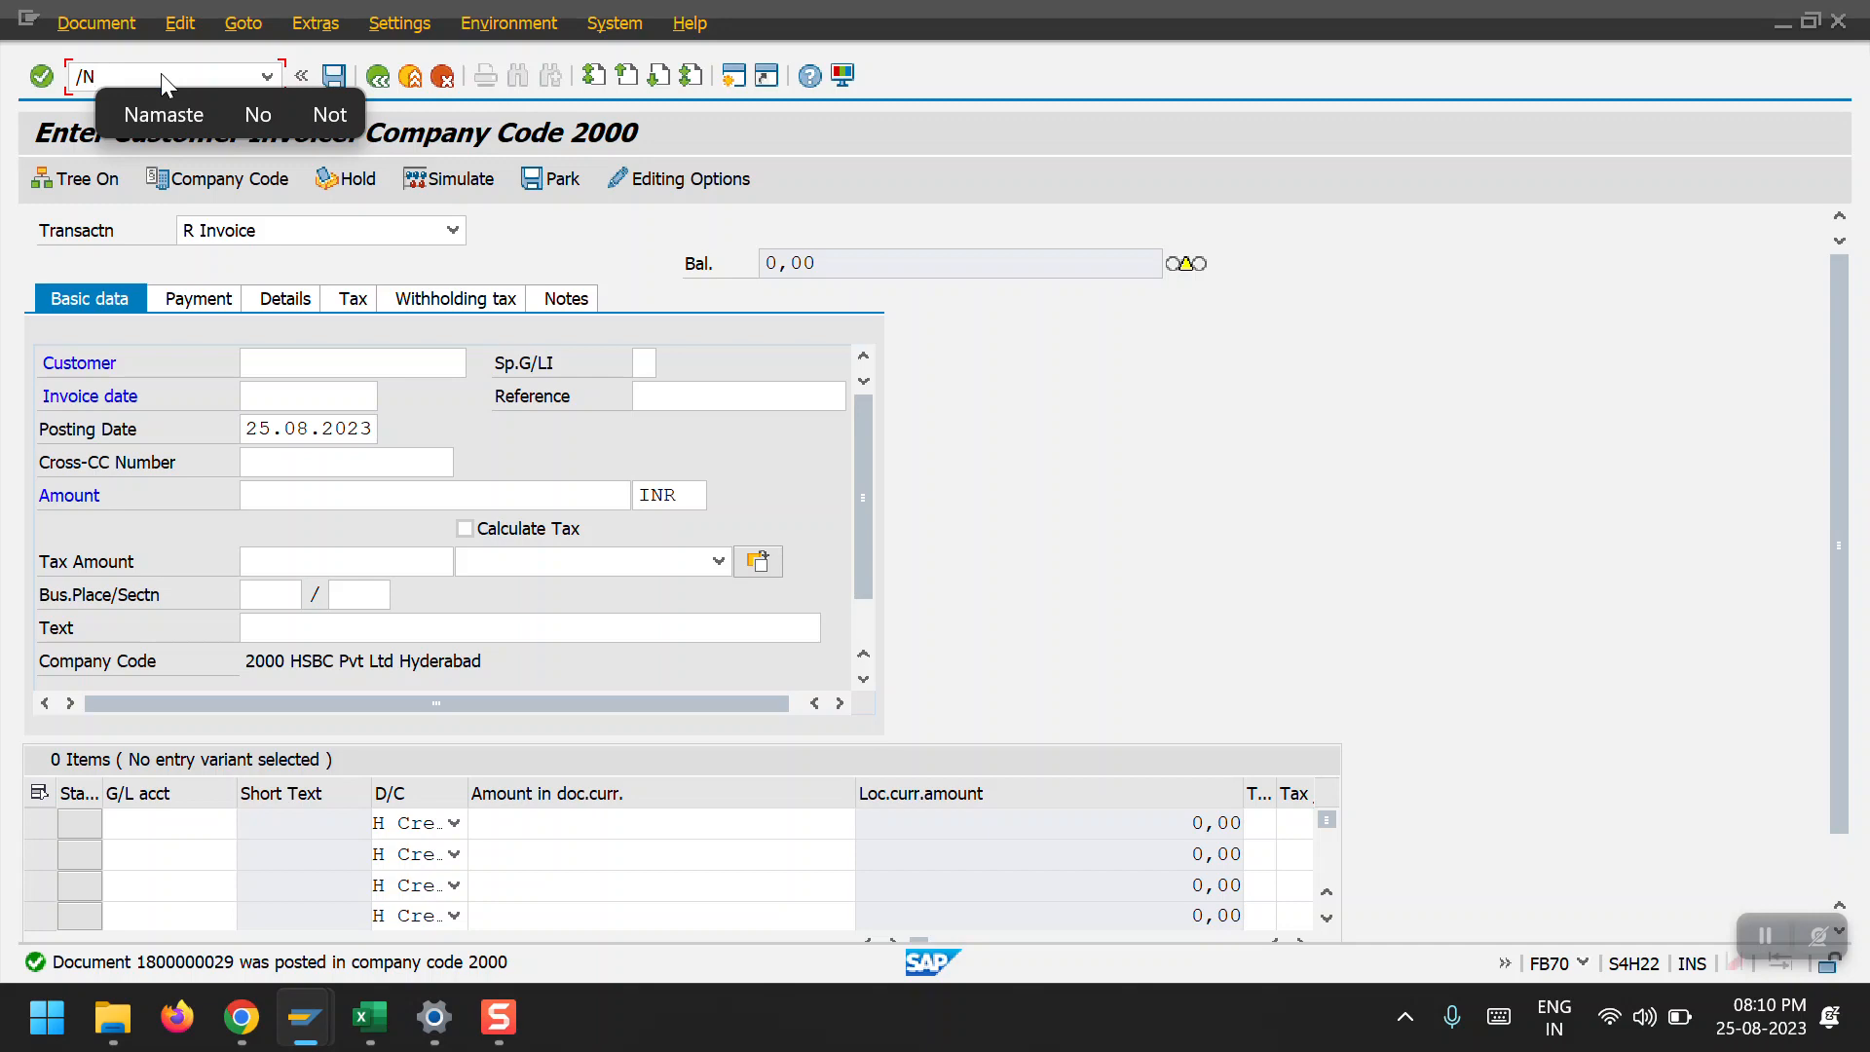
{"action": "type", "text": "BP"}
{"action": "key", "text": "Return"}
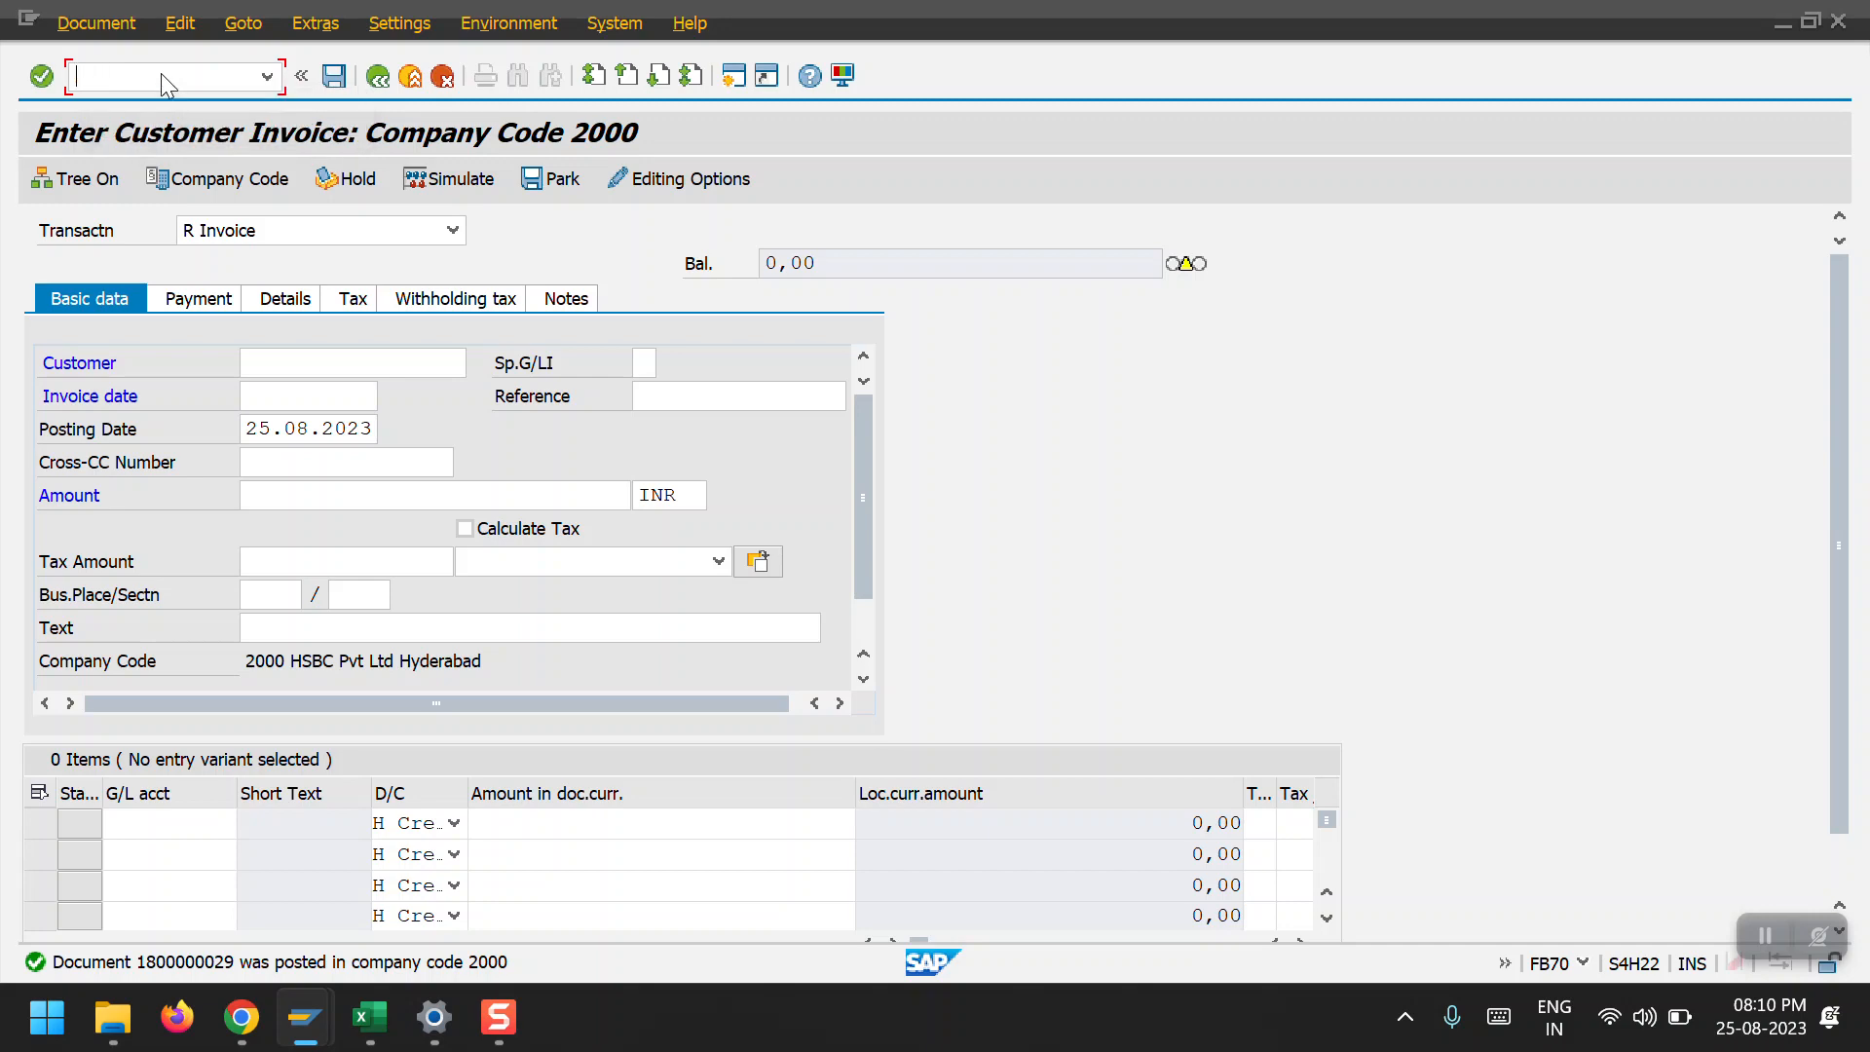
{"action": "key", "text": "alt+Tab"}
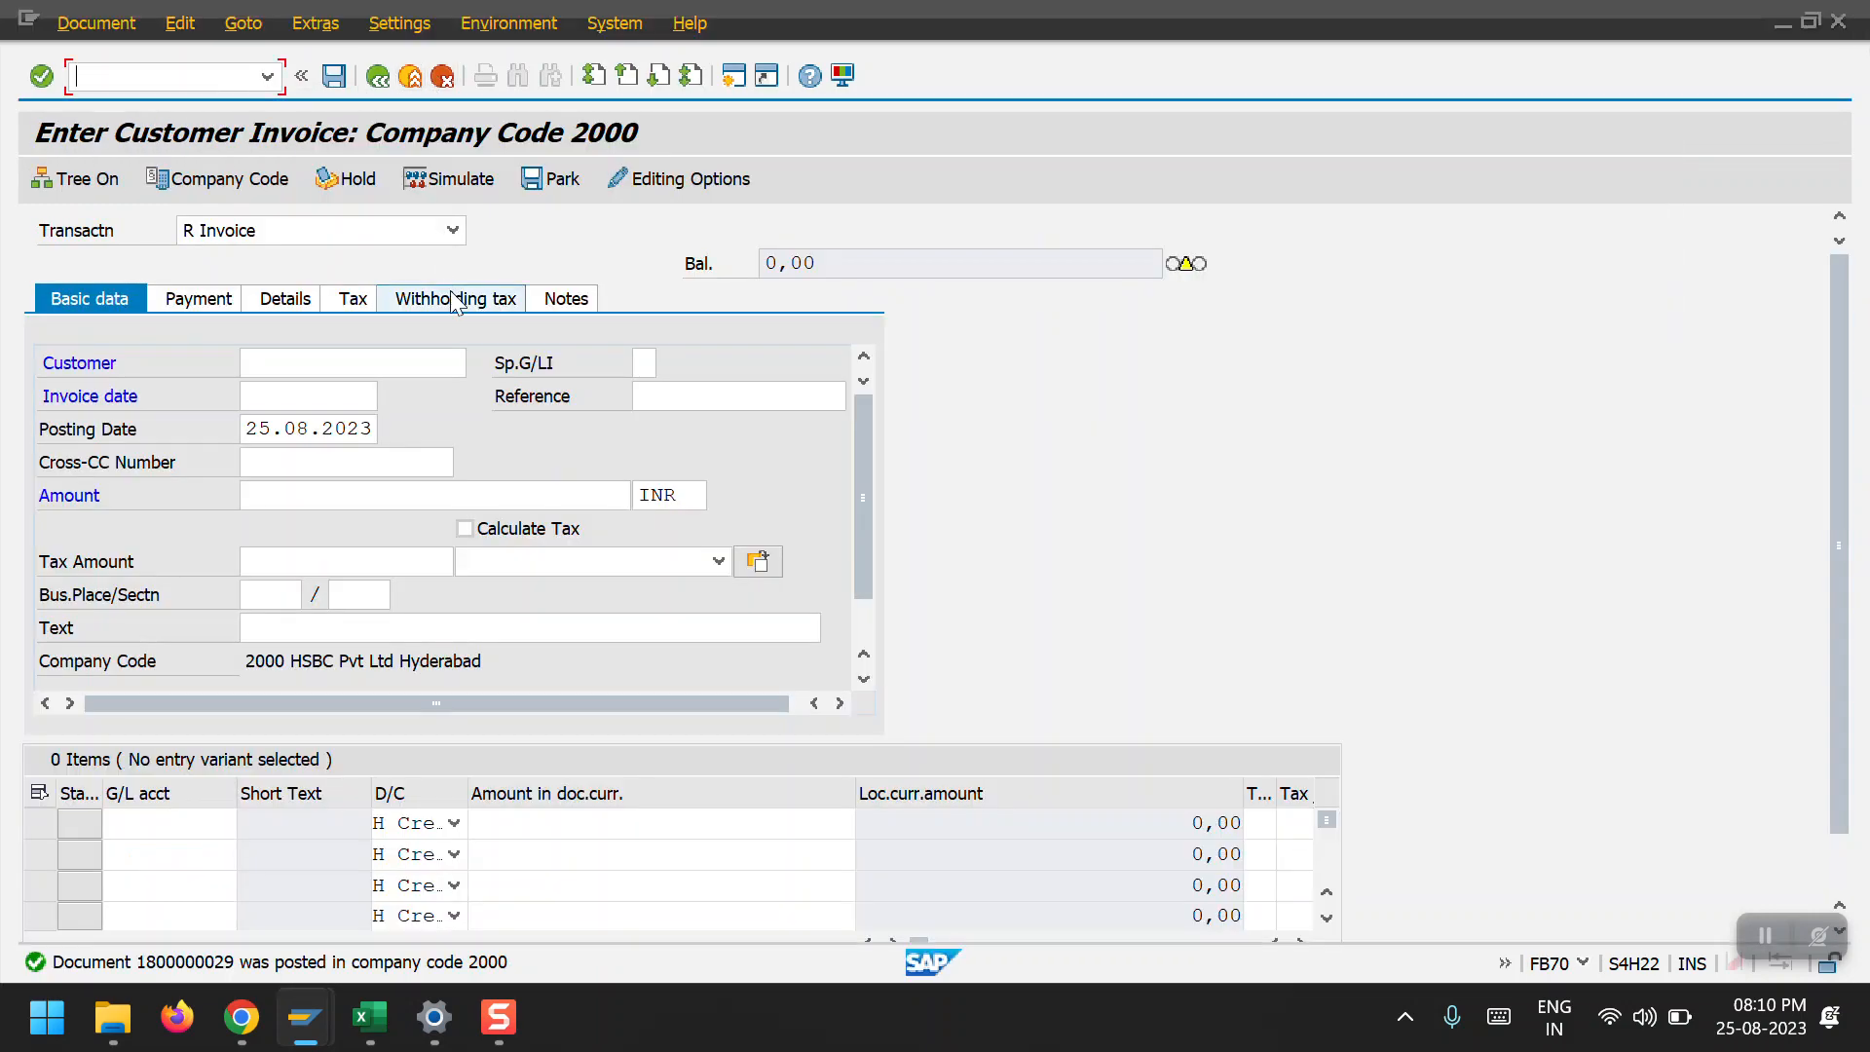
{"action": "key", "text": "alt+Tab"}
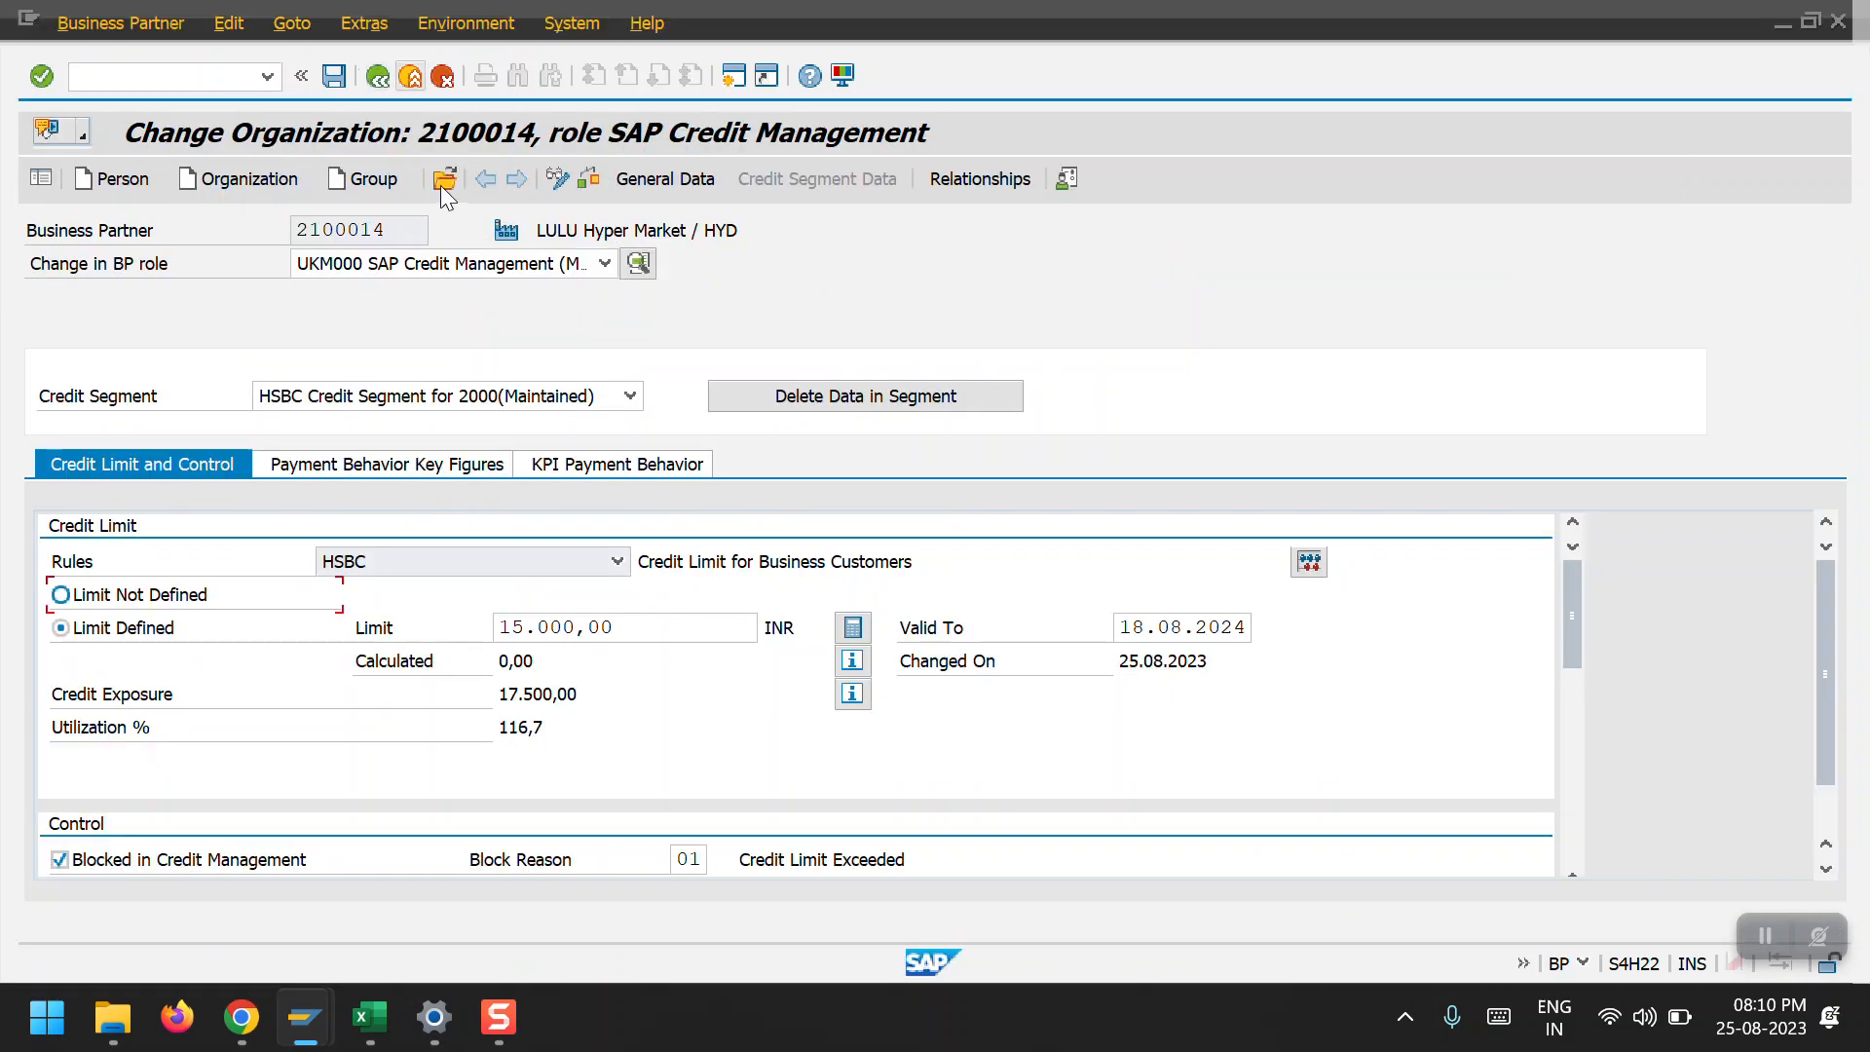
Leave LULU Hyper Market's credit data, restart transaction BP, and find and open Domestic US Customer 1 by customer number.
{"action": "left_click", "coordinate": [376, 76]}
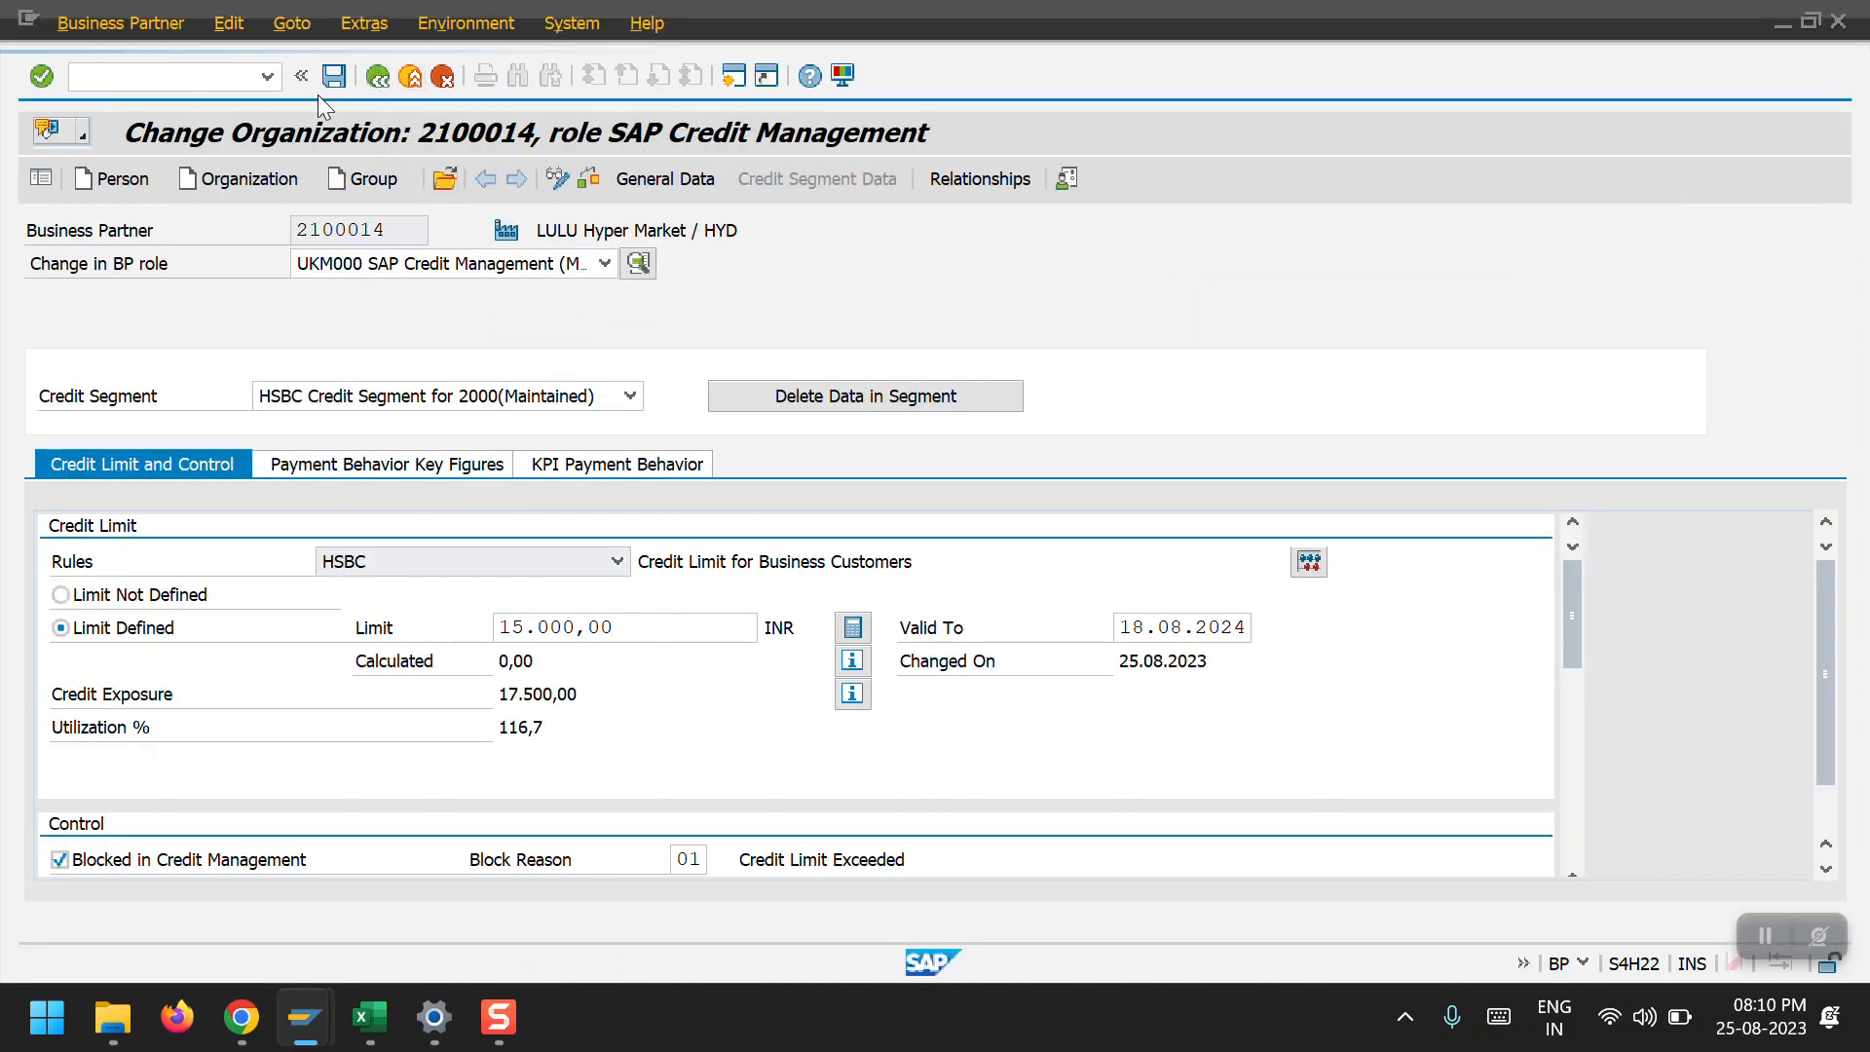
{"action": "type", "text": "bp"}
{"action": "key", "text": "Return"}
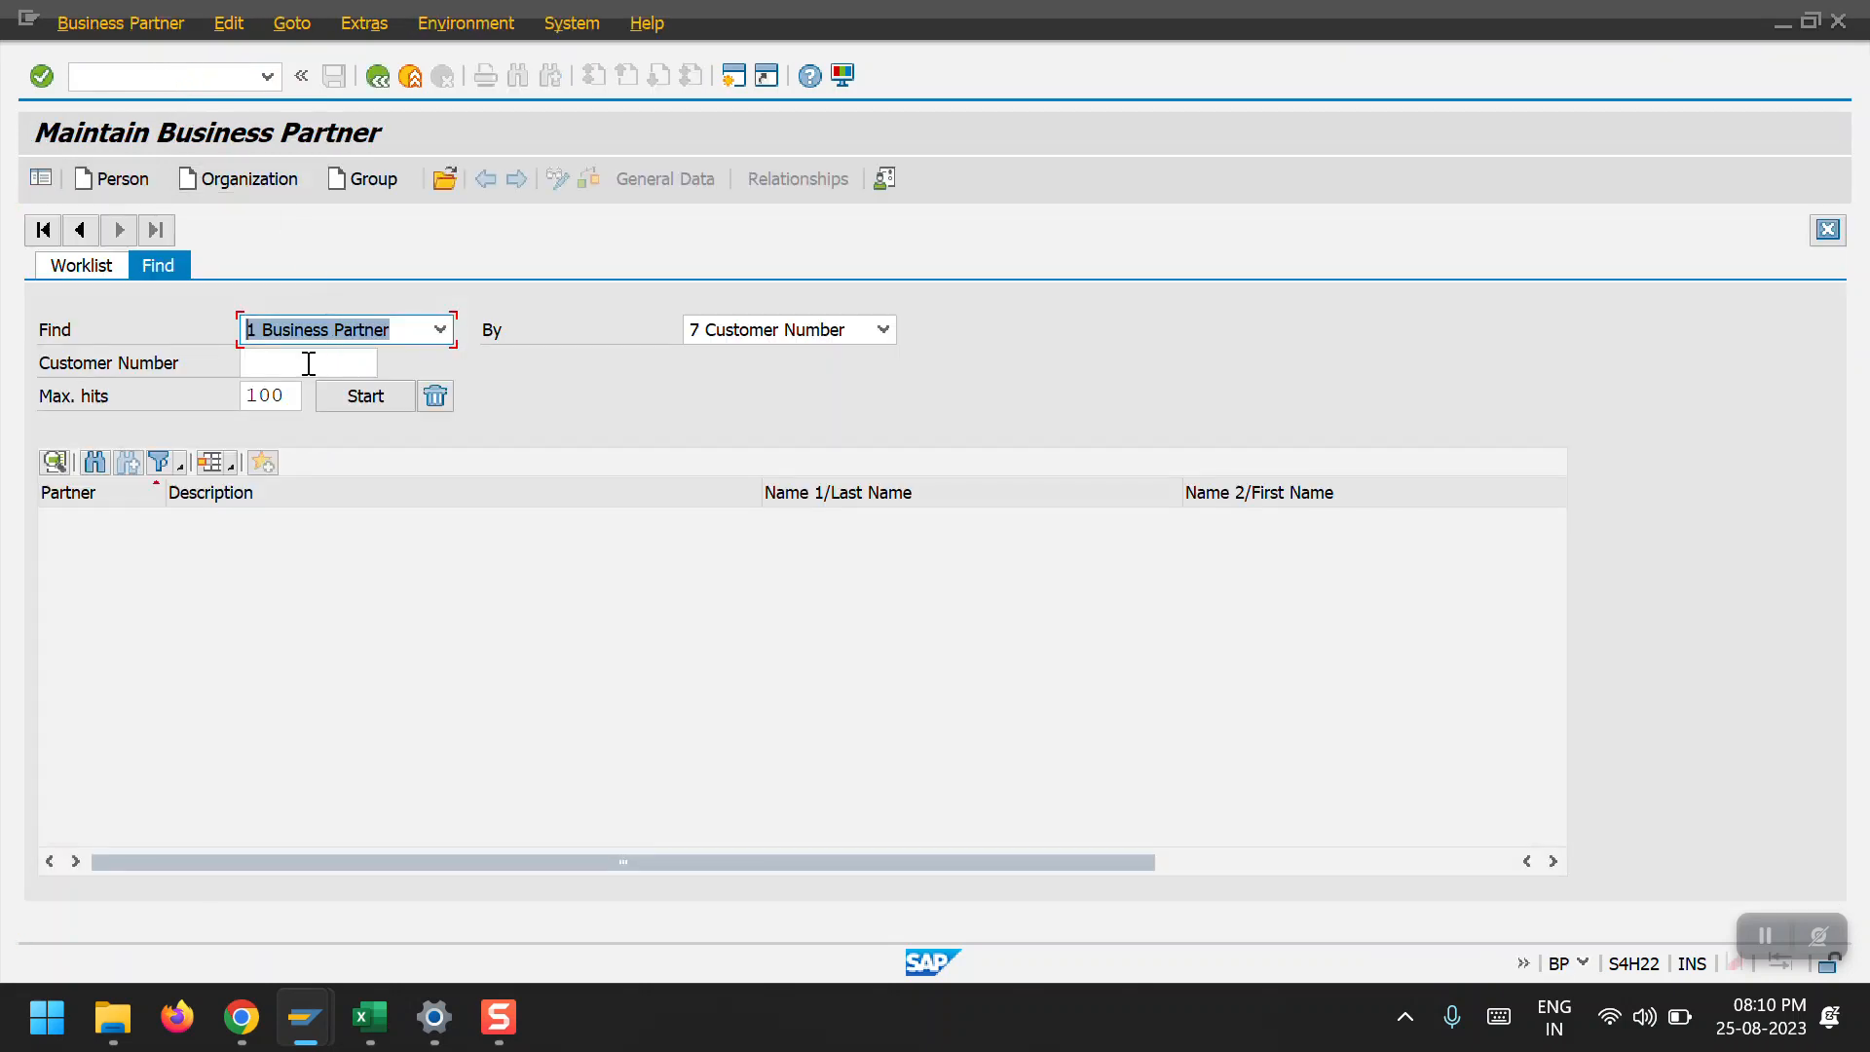
{"action": "left_click", "coordinate": [305, 362]}
{"action": "left_click", "coordinate": [326, 428]}
{"action": "left_click", "coordinate": [366, 396]}
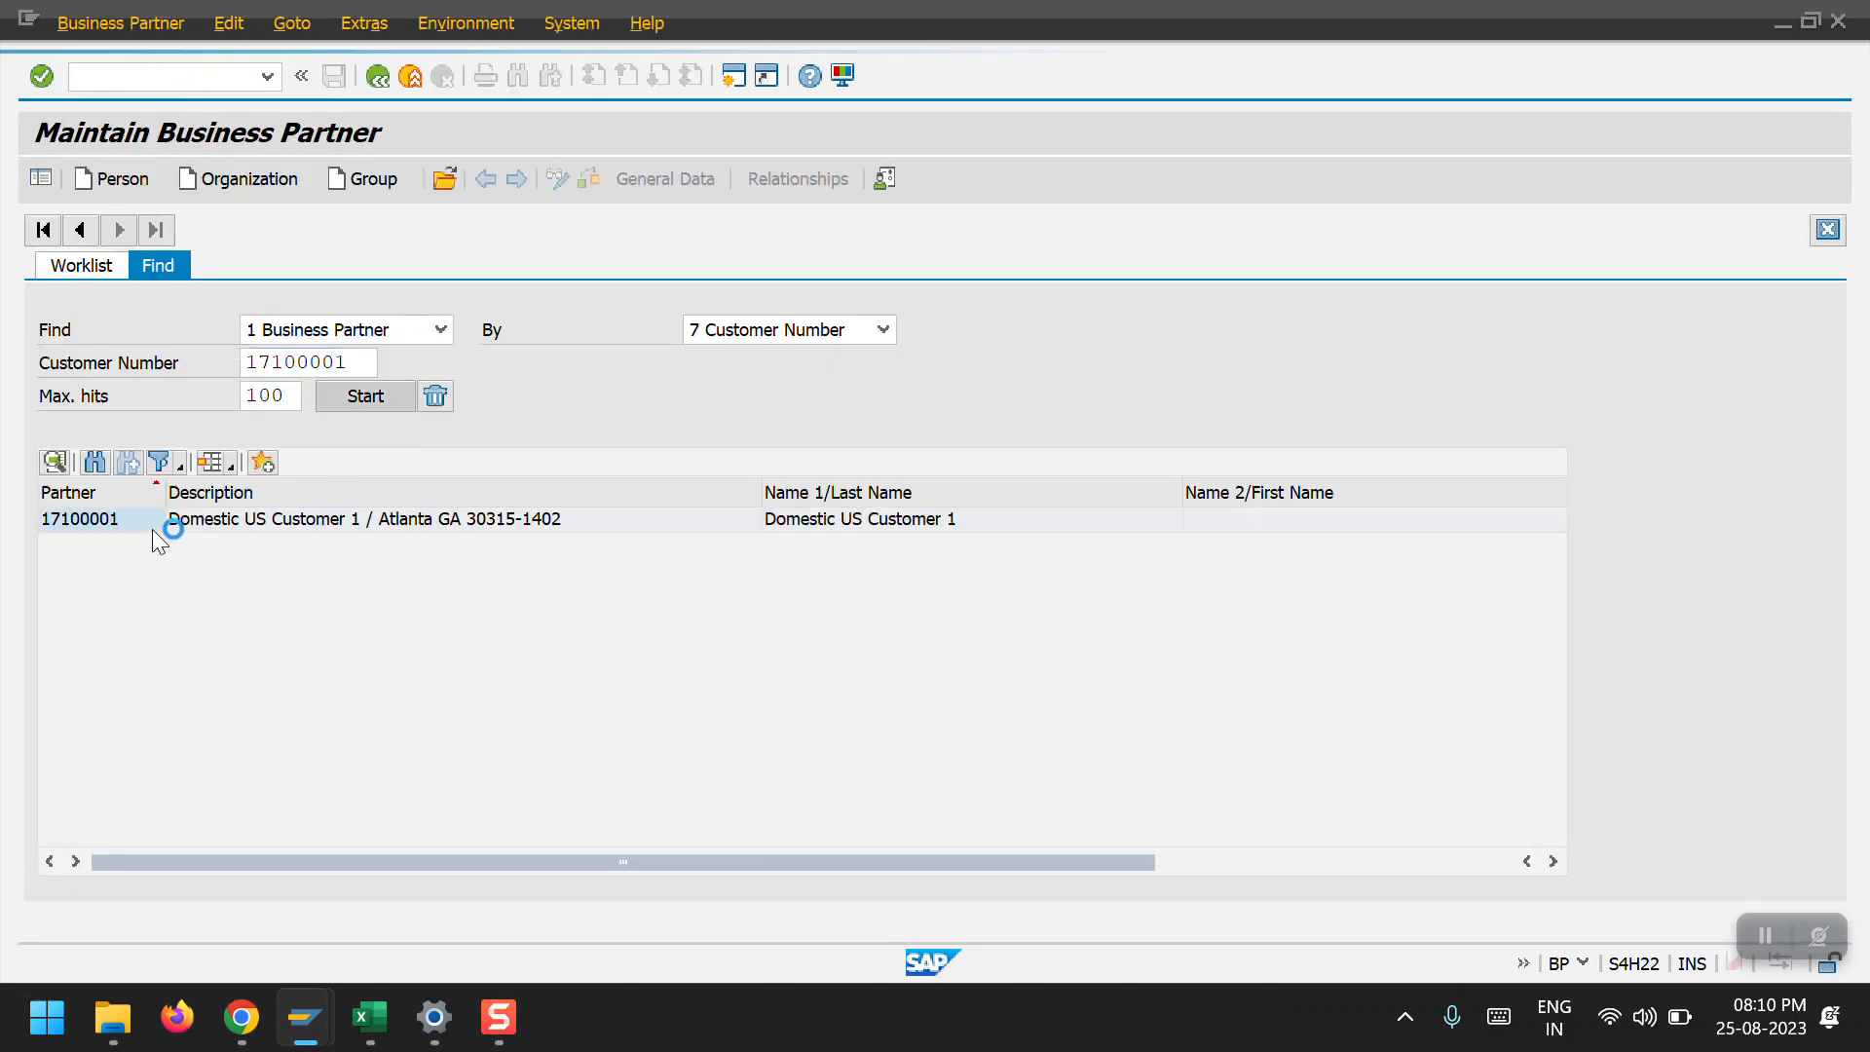
{"action": "double_click", "coordinate": [120, 522]}
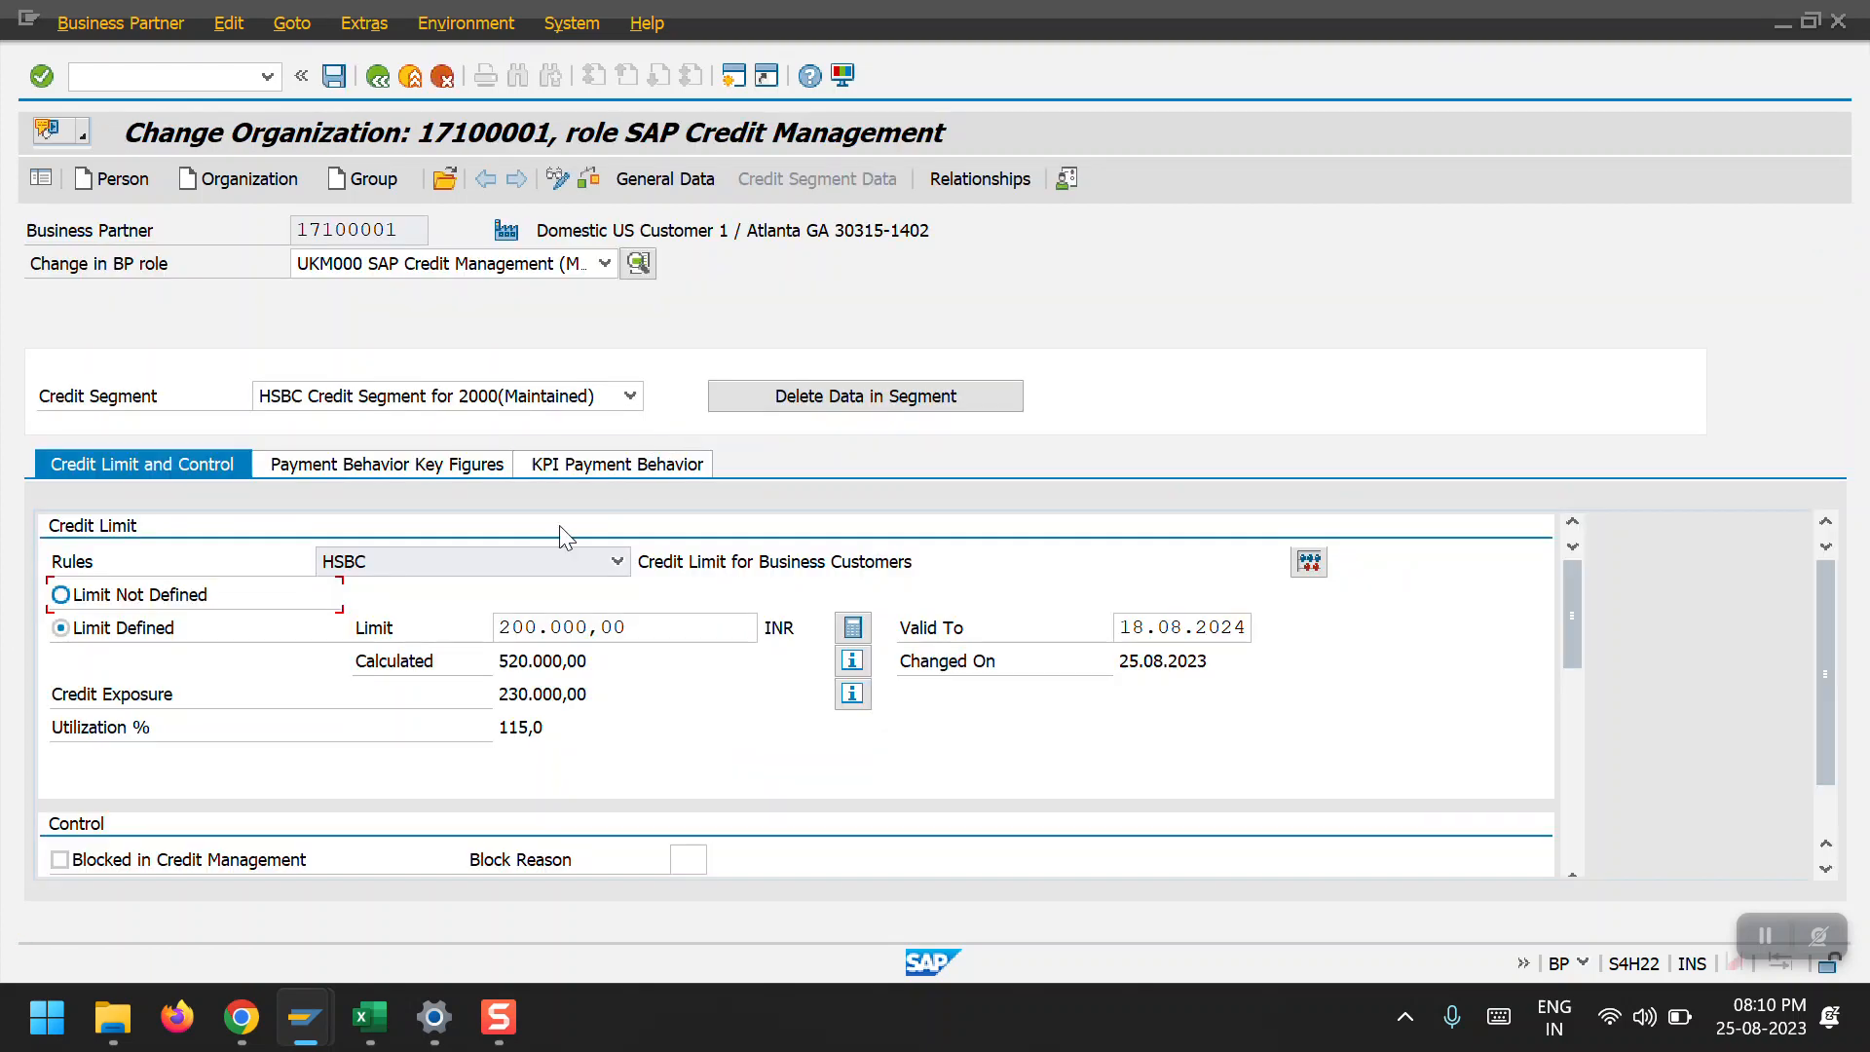
Block Domestic US Customer 1 in Credit Management with block reason 01 and save the changes.
{"action": "left_click", "coordinate": [107, 859]}
{"action": "left_click", "coordinate": [691, 863]}
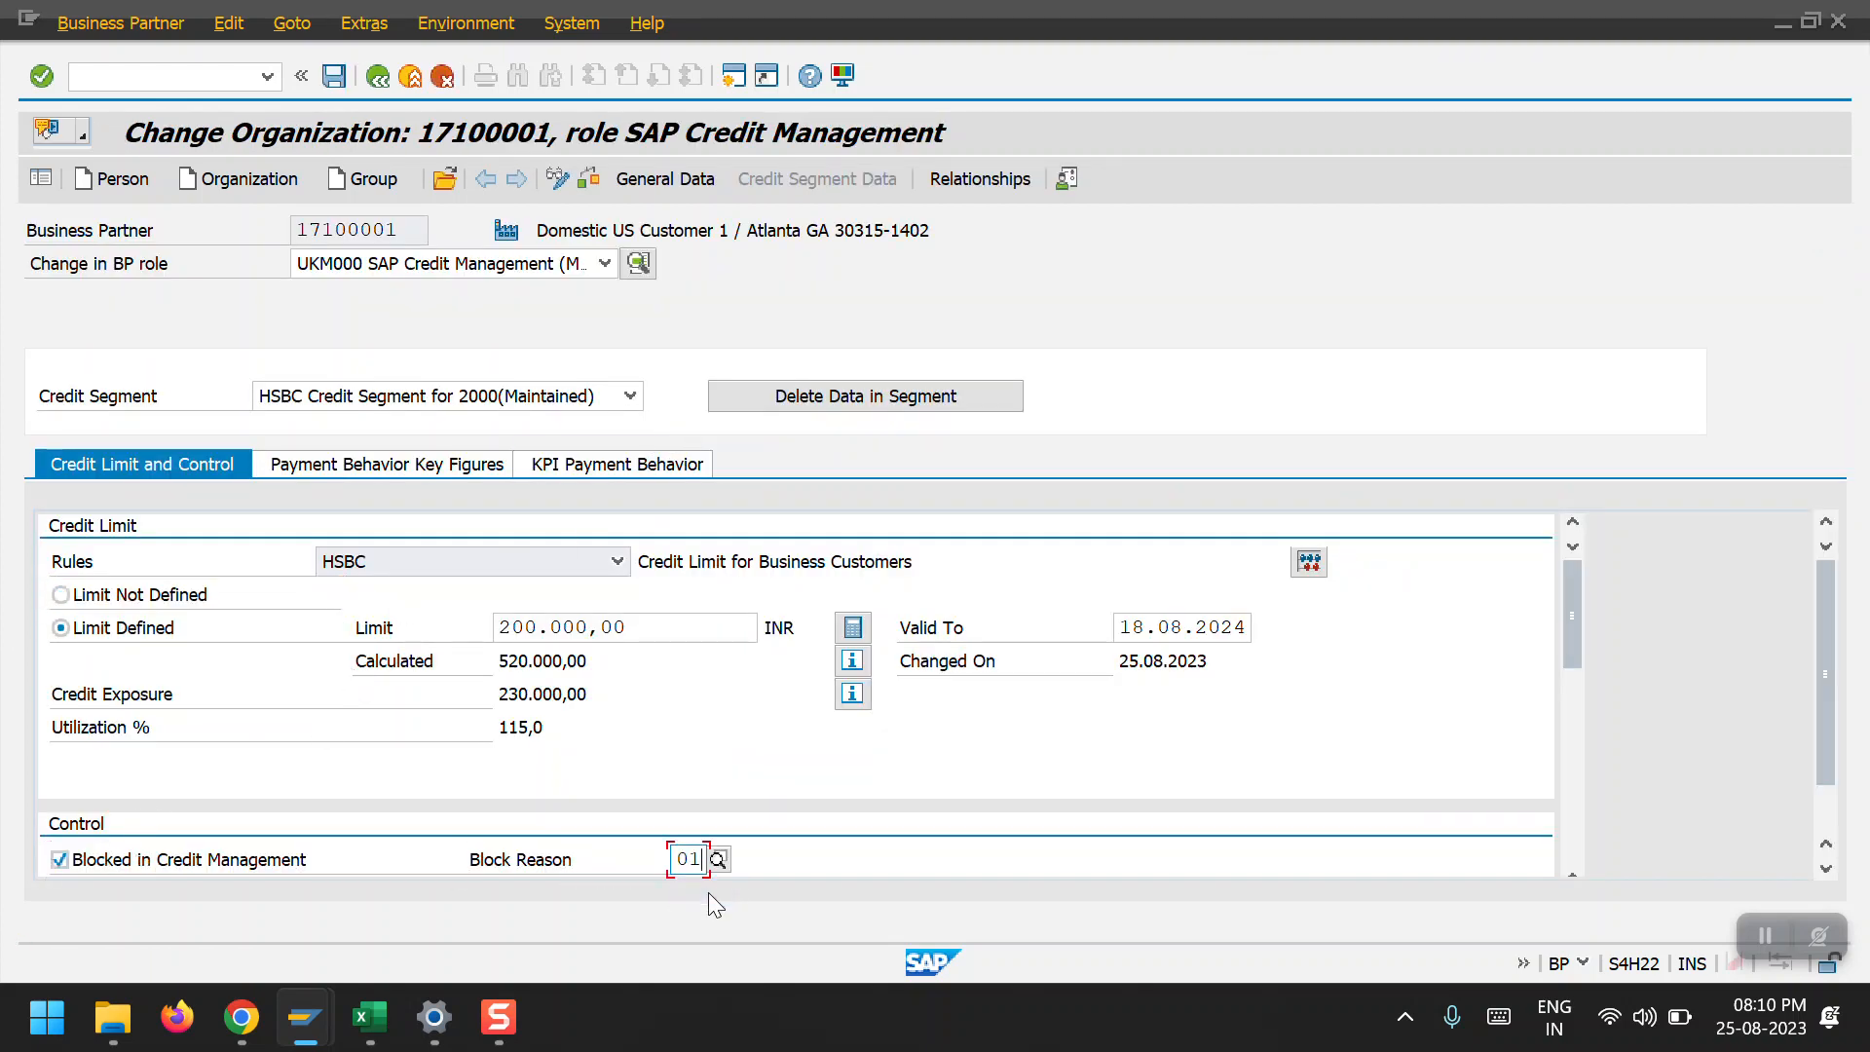
{"action": "key", "text": "Return"}
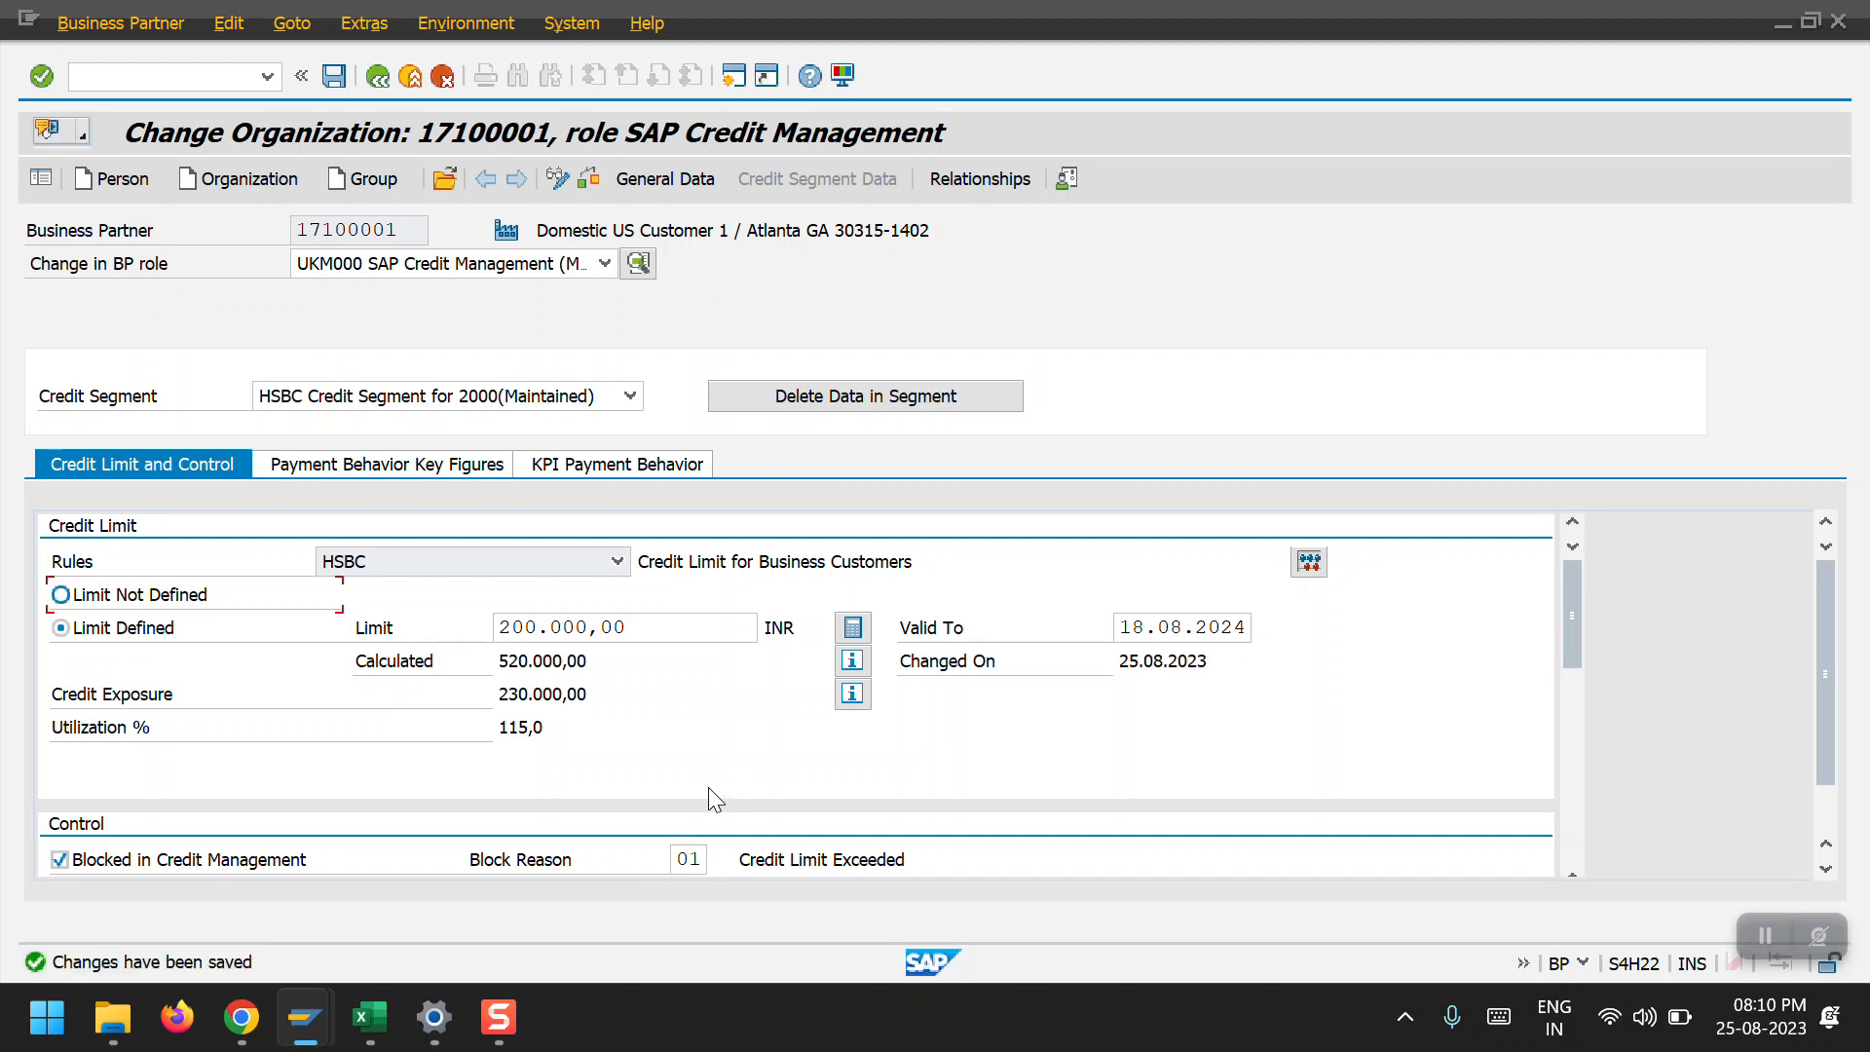
Switch to the customer invoice session and start a standard sales order of type OR with transaction VA01.
{"action": "key", "text": "alt+Tab"}
{"action": "key", "text": "Return"}
{"action": "type", "text": "/"}
{"action": "left_click", "coordinate": [162, 72]}
{"action": "type", "text": "/NVA01"}
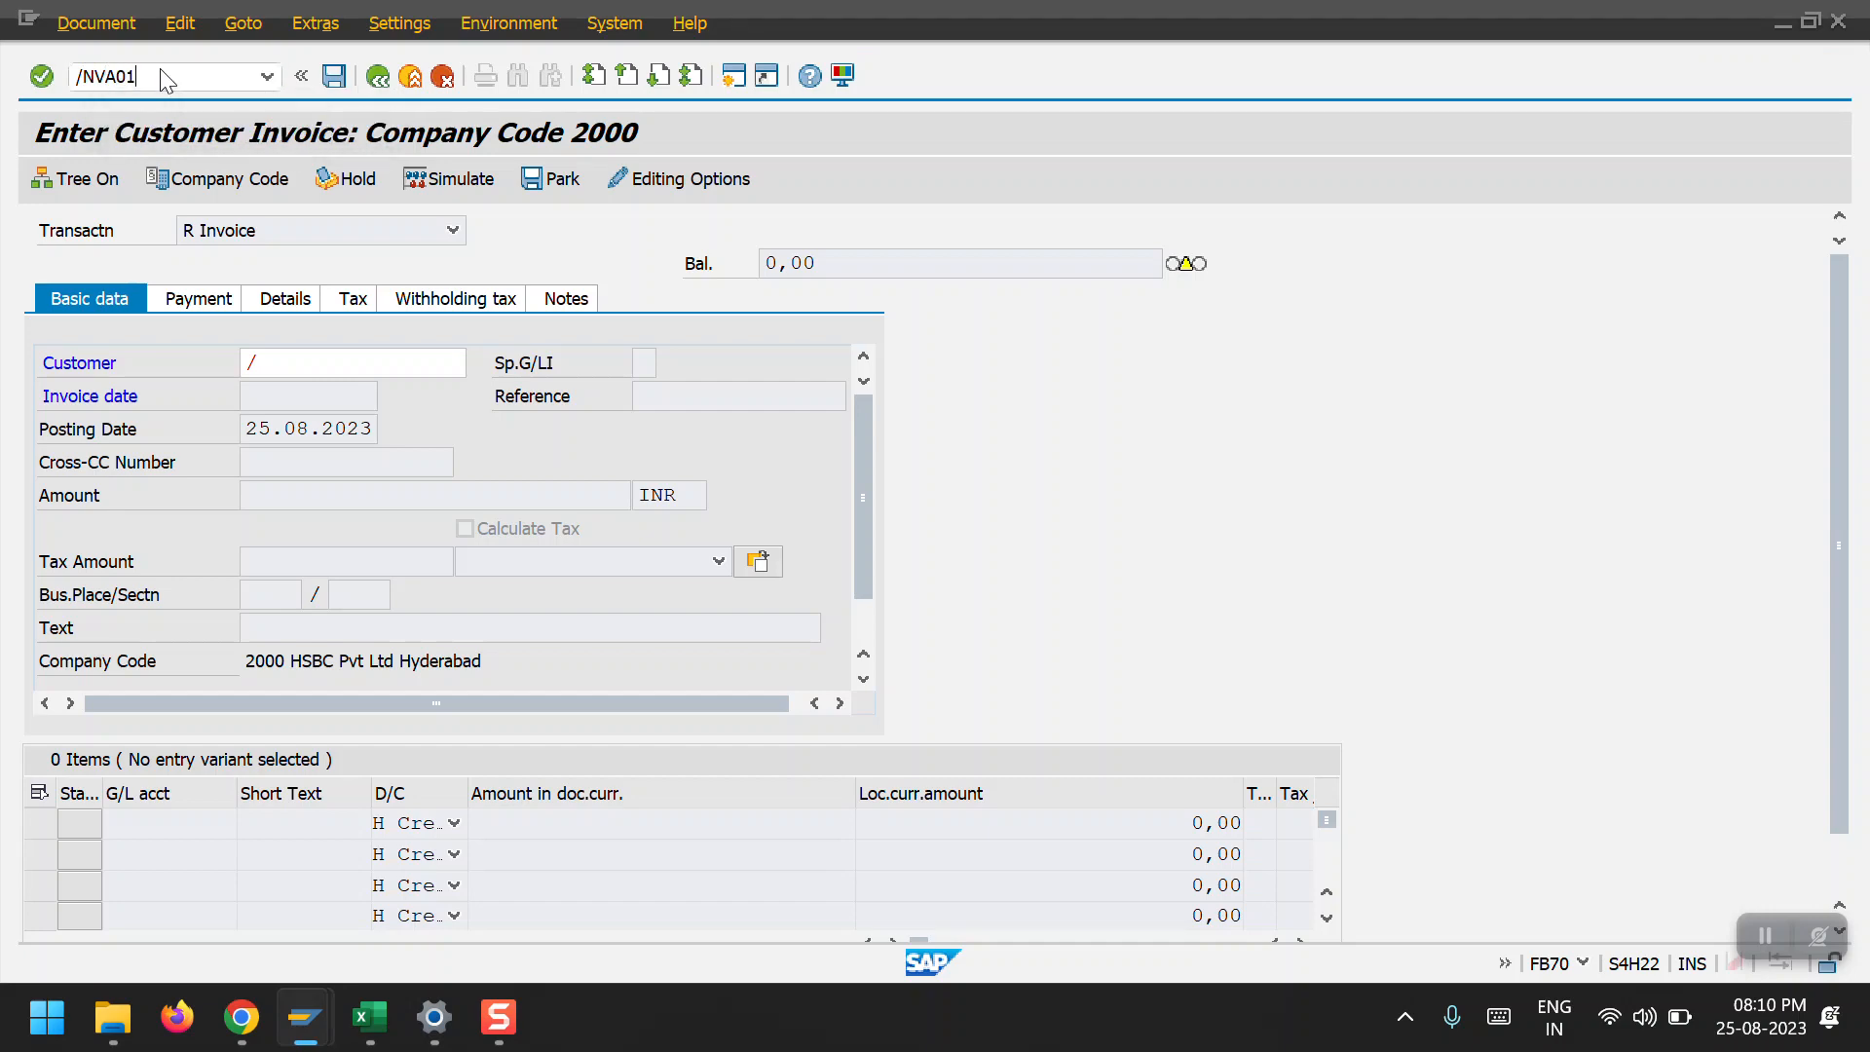
{"action": "key", "text": "Return"}
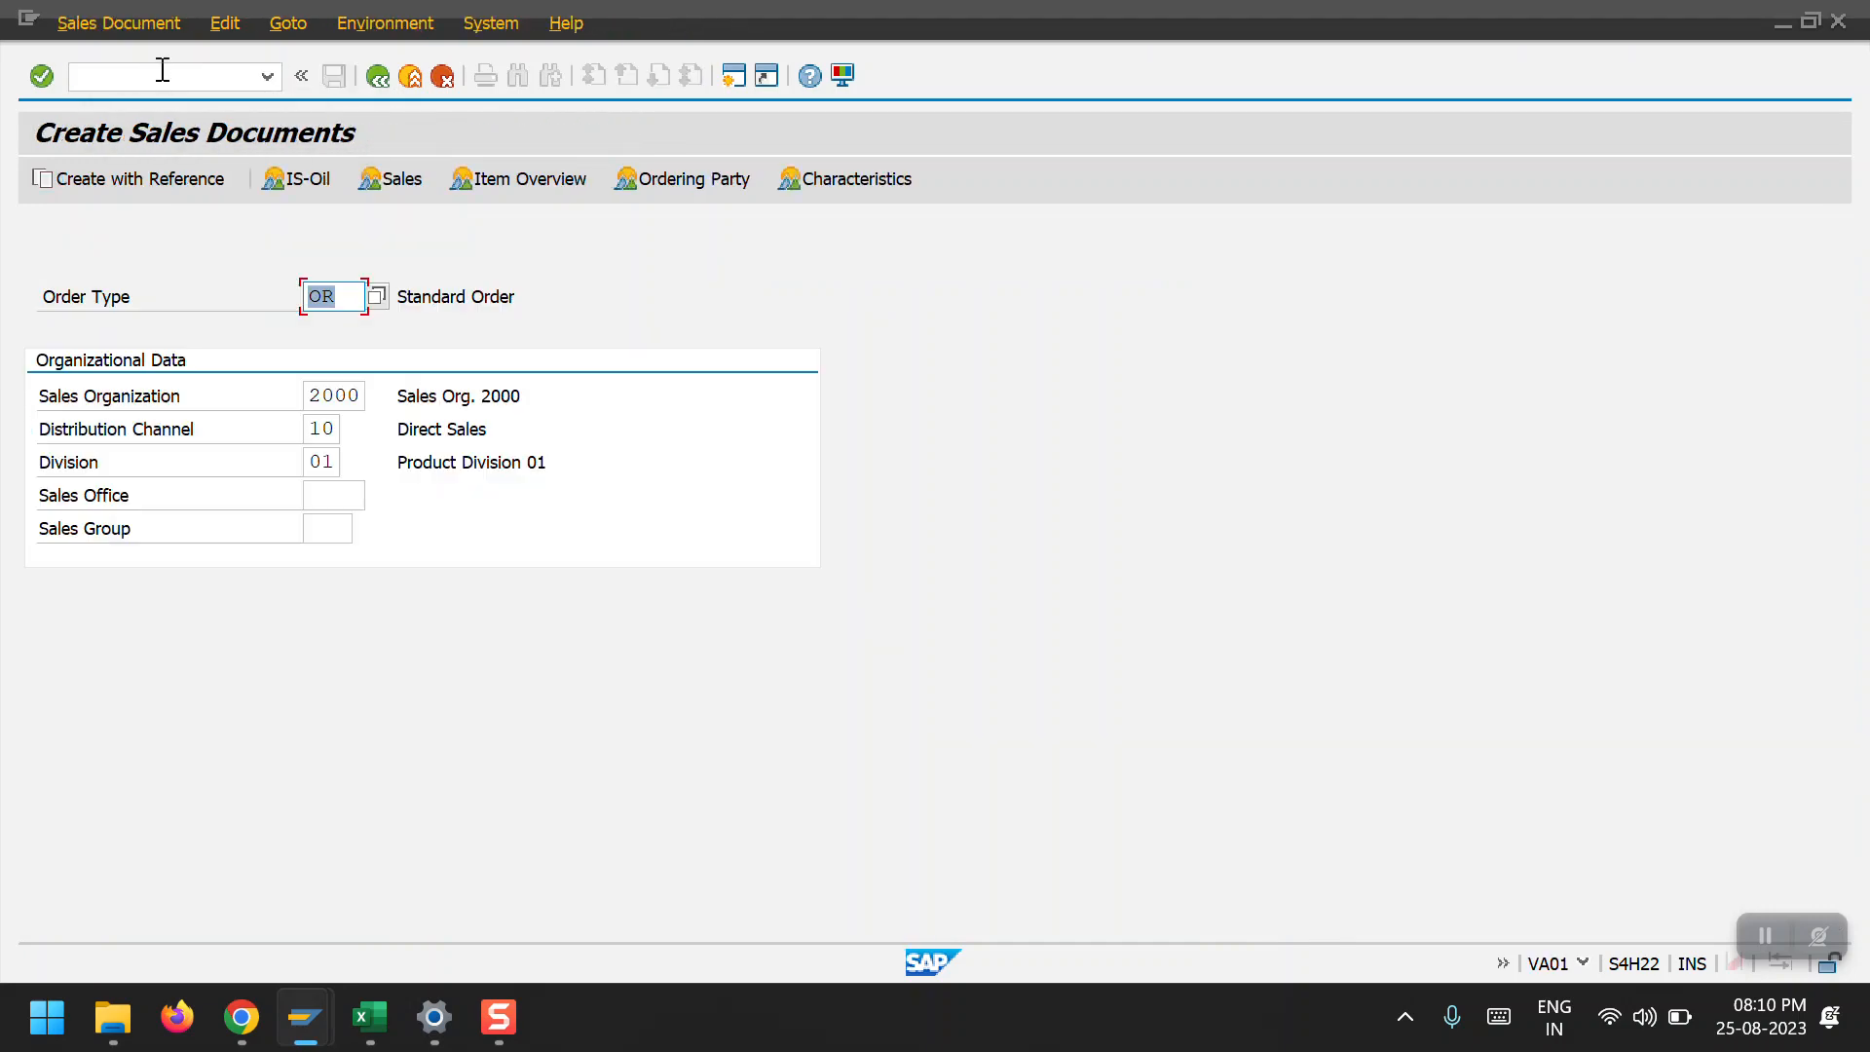
{"action": "key", "text": "Return"}
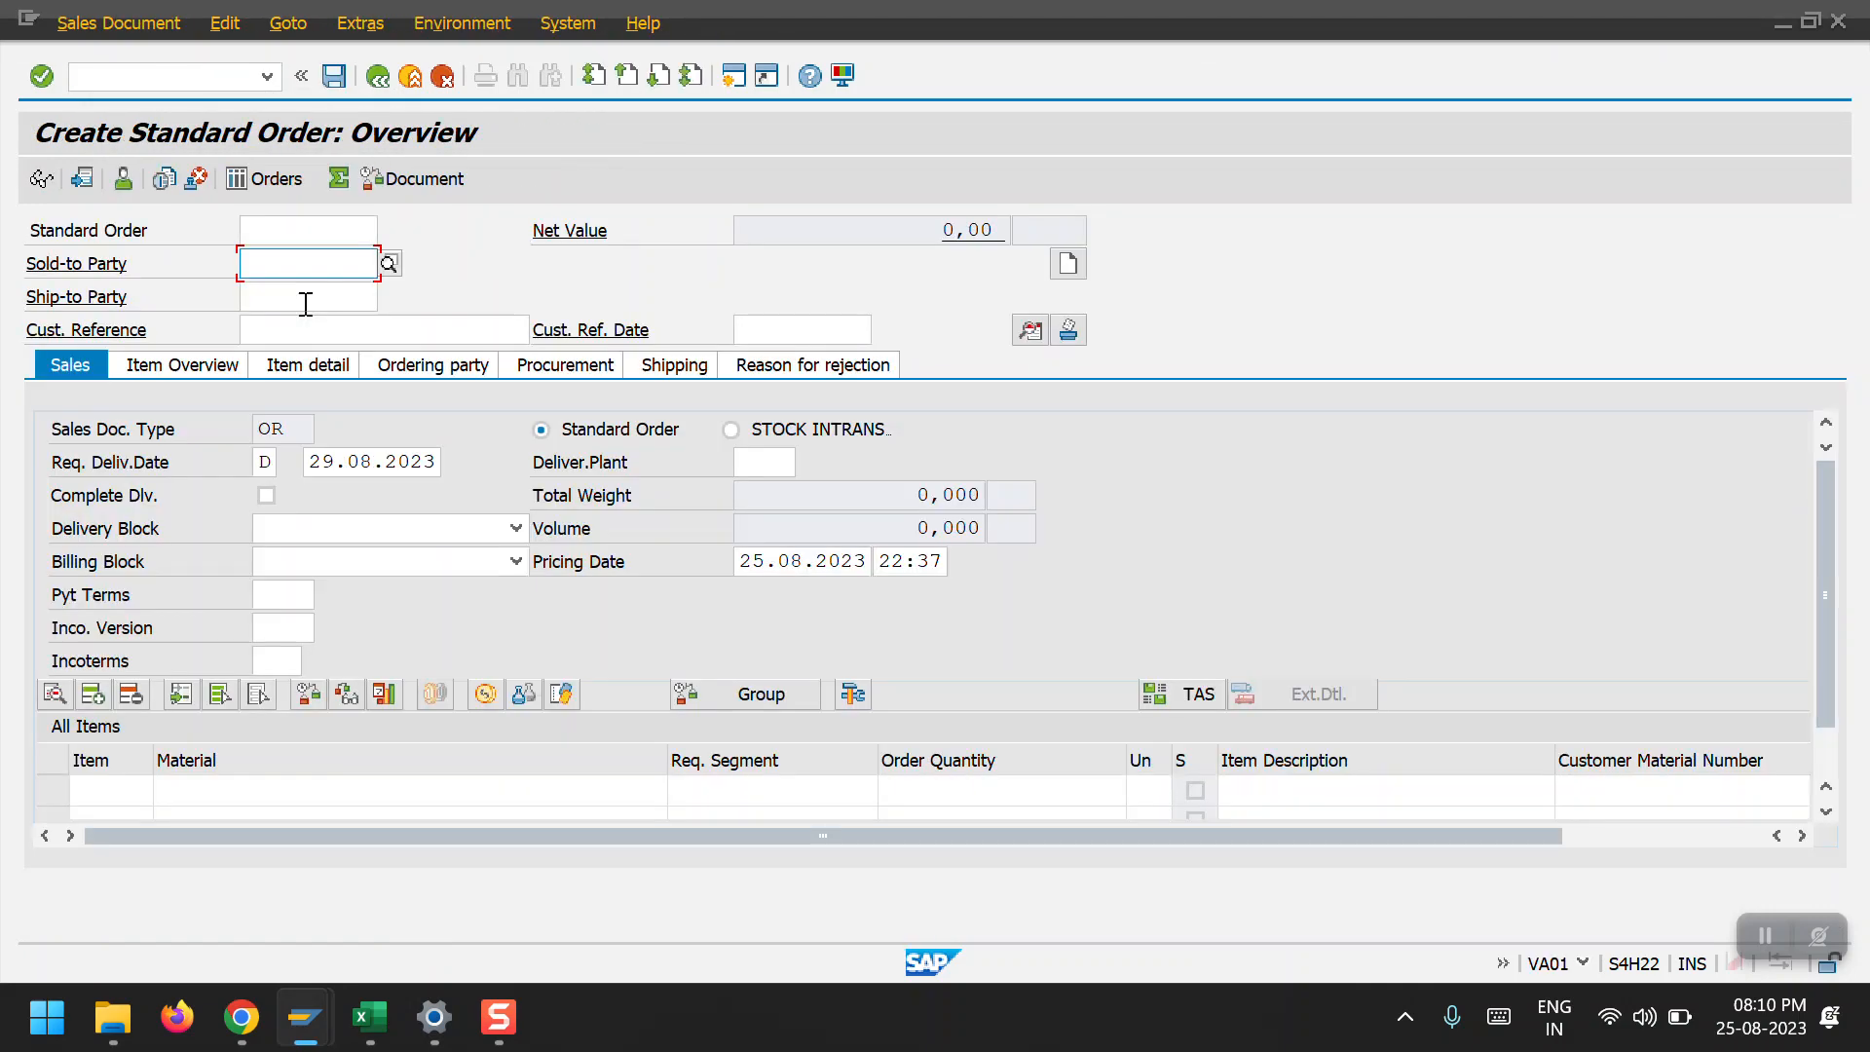
Enter Domestic US Customer 1's number as sold-to and ship-to party, with customer reference INV_AUG02.
{"action": "left_click", "coordinate": [296, 293]}
{"action": "left_click", "coordinate": [300, 296]}
{"action": "left_click", "coordinate": [293, 322]}
{"action": "left_click", "coordinate": [360, 331]}
{"action": "left_click", "coordinate": [335, 355]}
{"action": "key", "text": "BackSpace"}
{"action": "key", "text": "BackSpace"}
{"action": "type", "text": "02"}
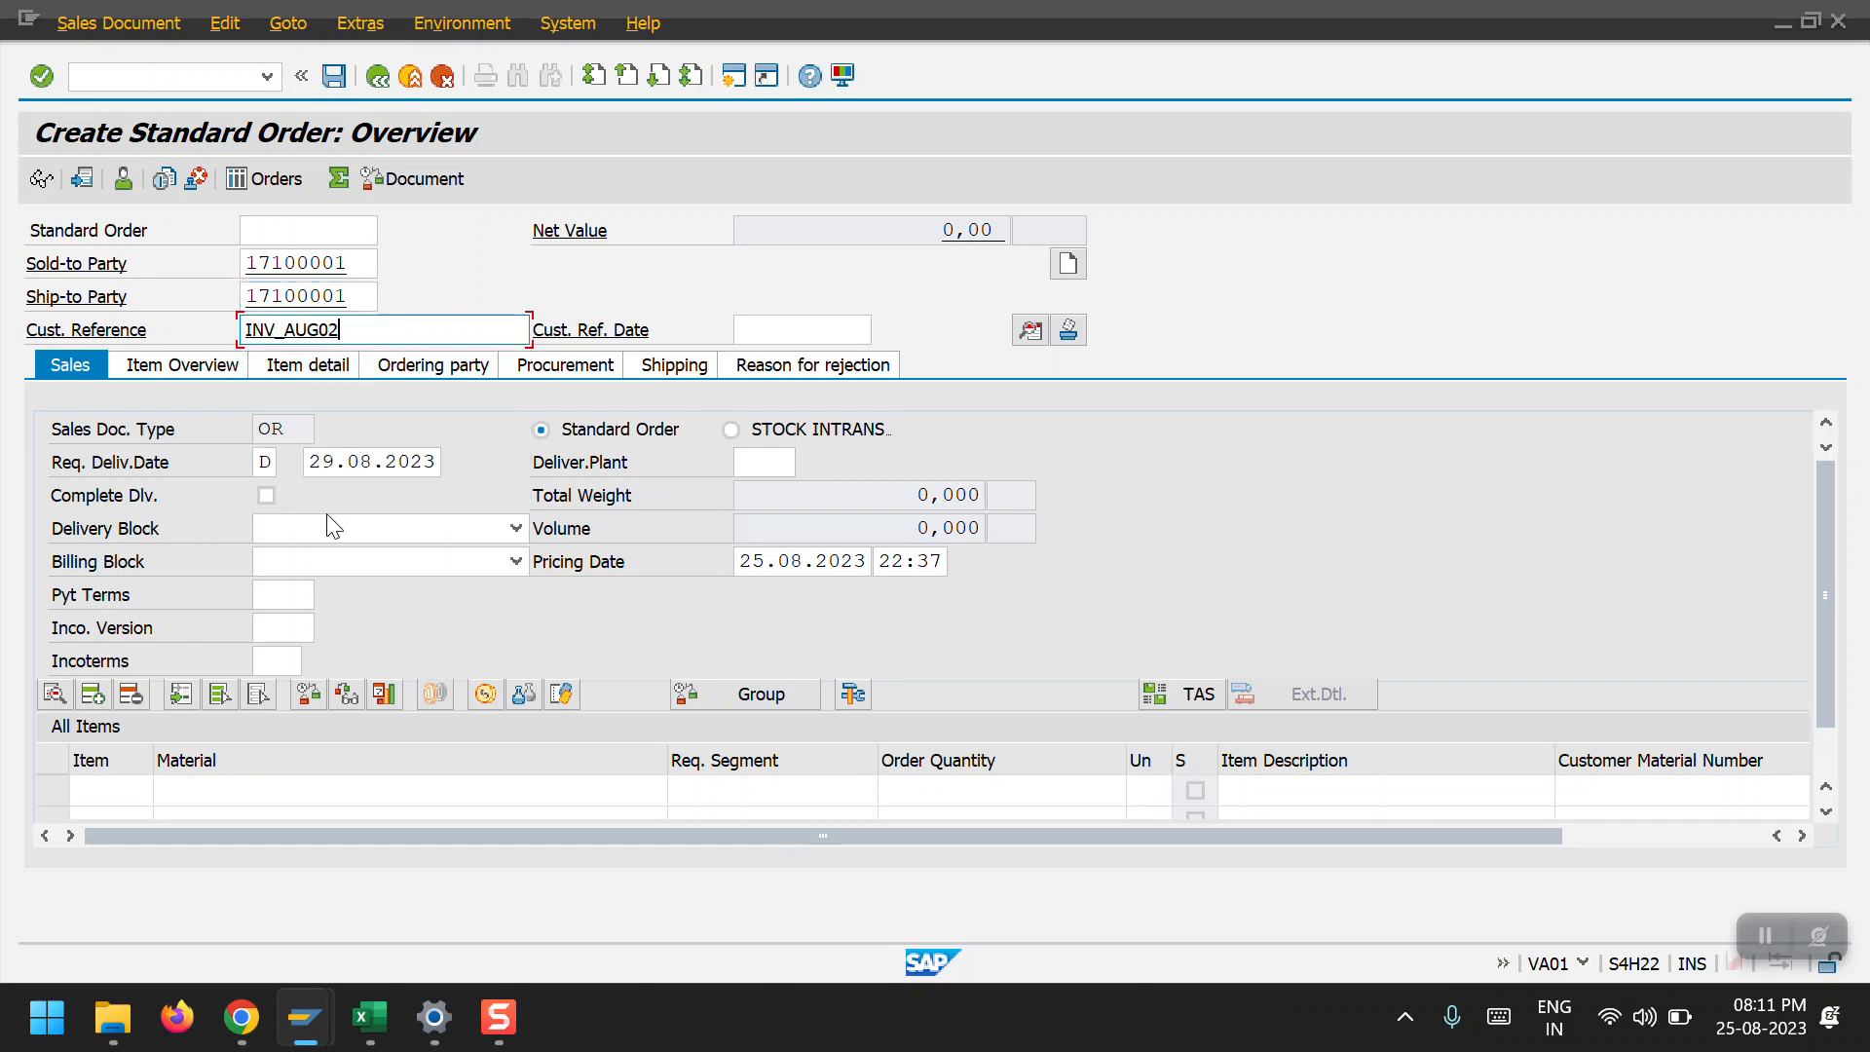
Set the order's payment terms to 0001 and Incoterms to FOB, and try to validate the order for the blocked customer.
{"action": "left_click", "coordinate": [284, 596]}
{"action": "left_click", "coordinate": [285, 618]}
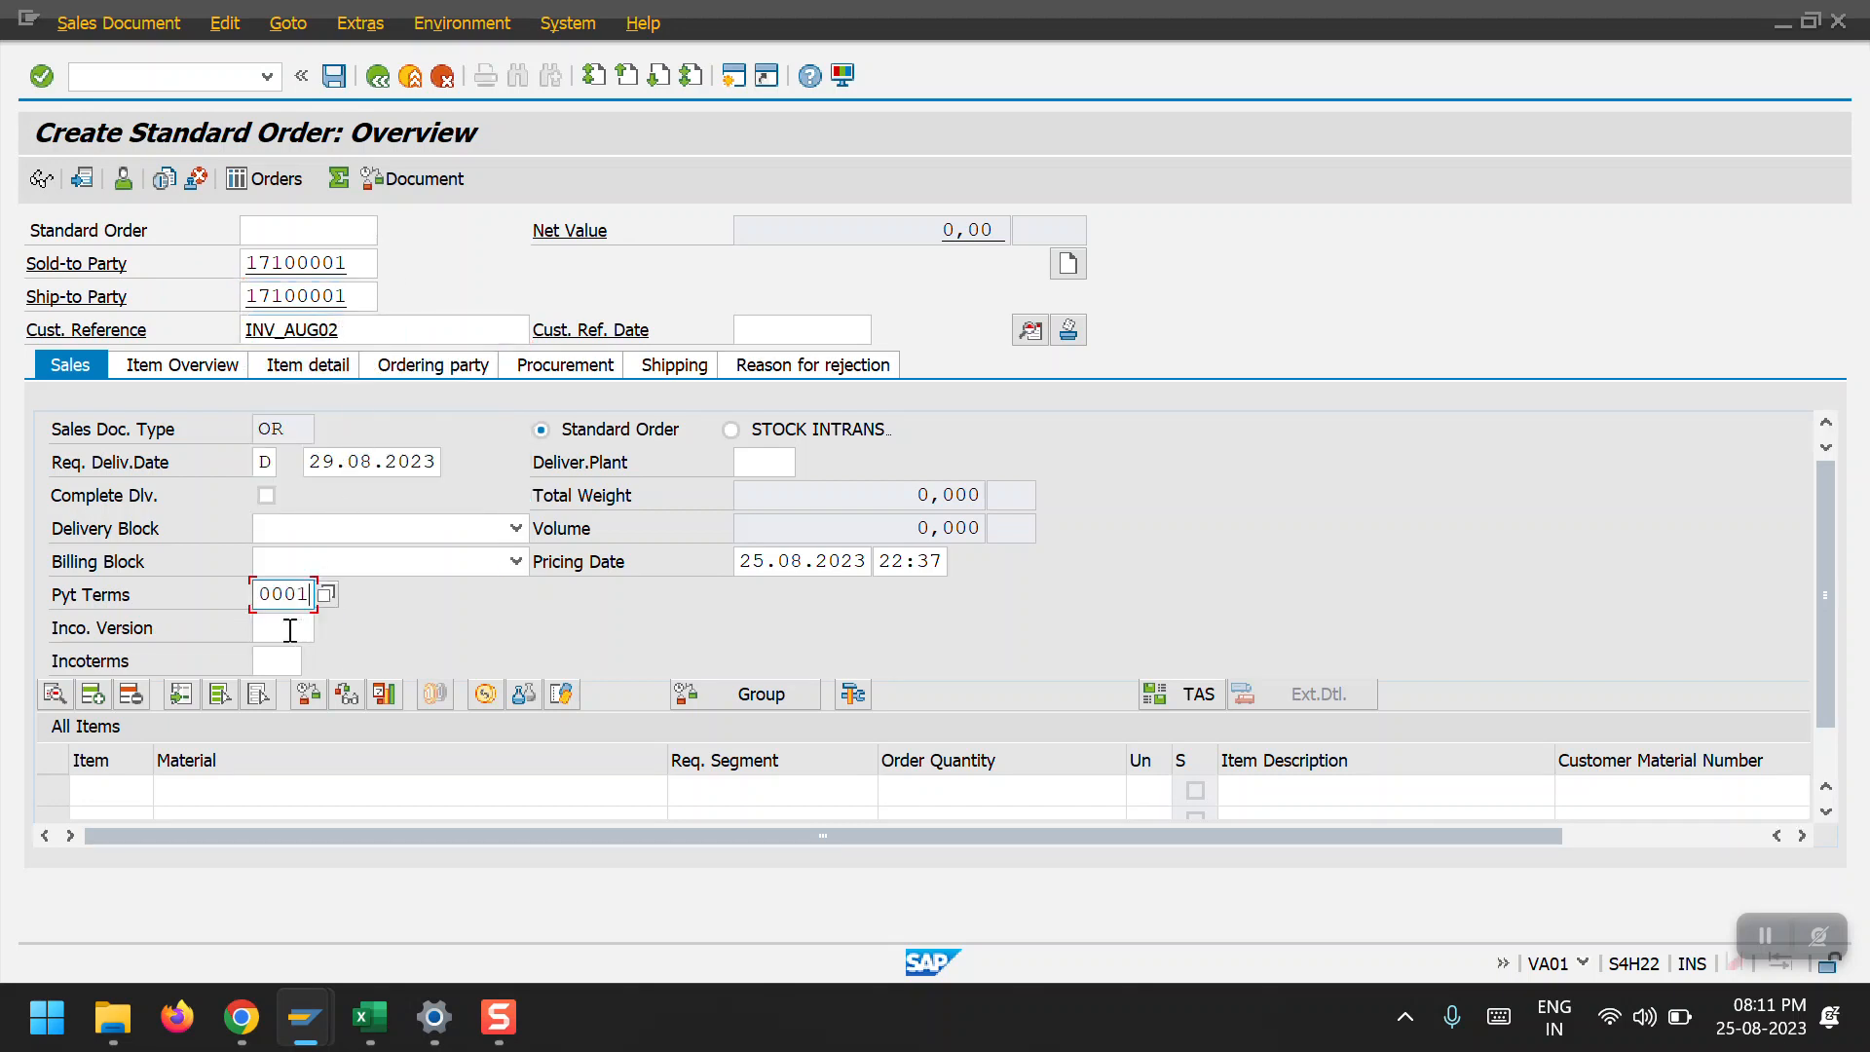
{"action": "left_click", "coordinate": [284, 658]}
{"action": "left_click", "coordinate": [289, 687]}
{"action": "key", "text": "Return"}
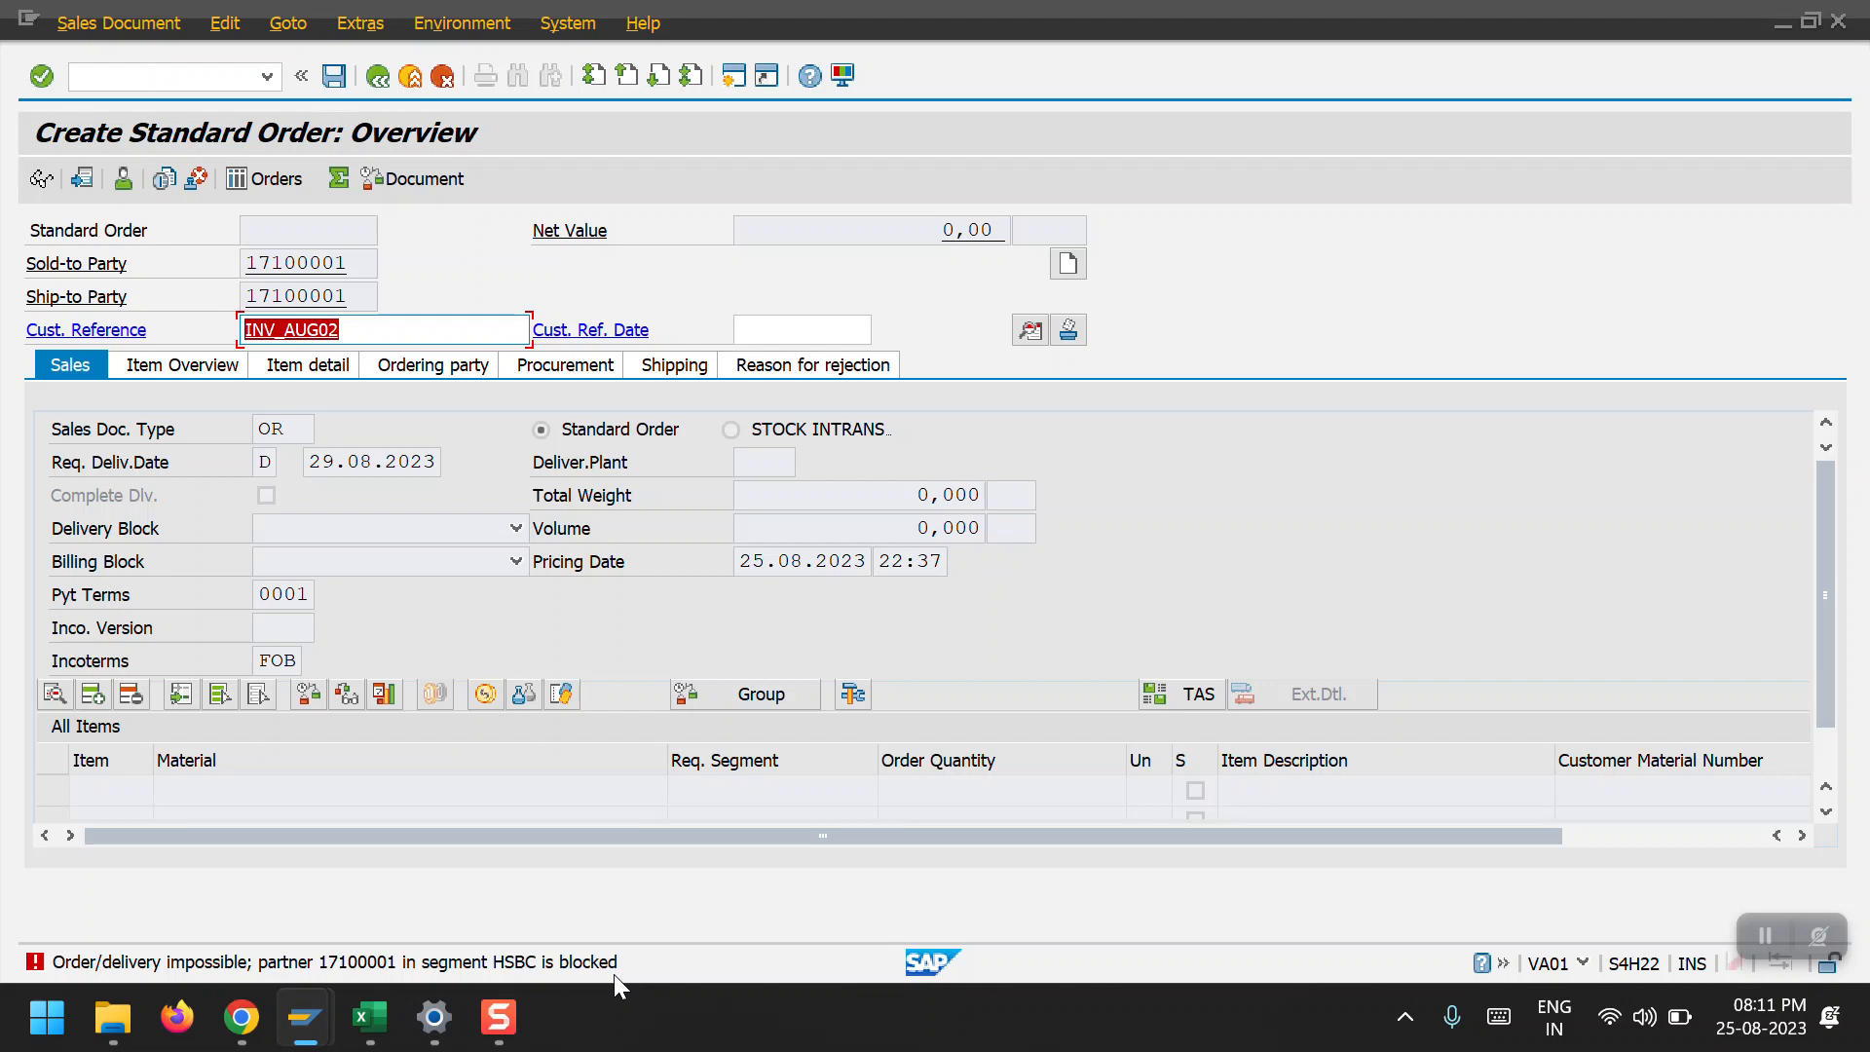
Return to Domestic US Customer 1's business partner record, change the role to 000000 Business Partner (Gen.), and set the Central Block in its status data.
{"action": "mouse_move", "coordinate": [305, 1016]}
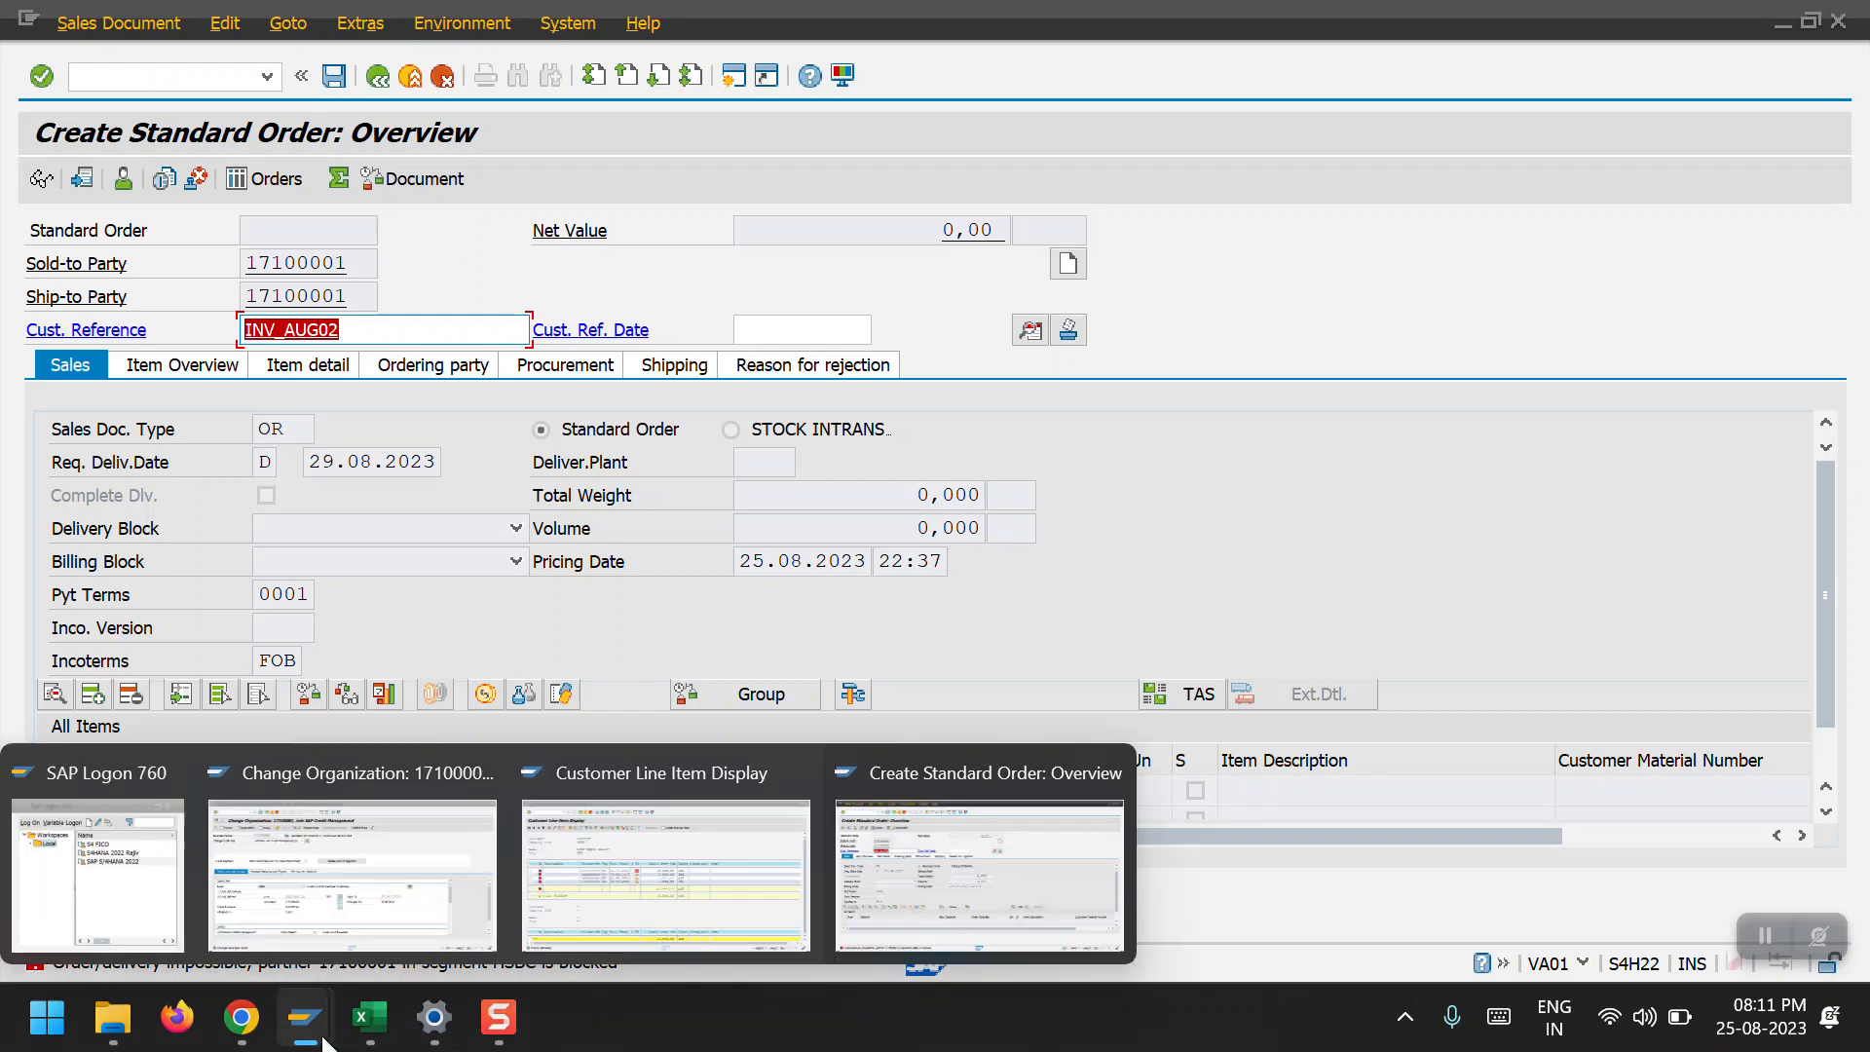
{"action": "left_click", "coordinate": [334, 940]}
{"action": "left_click", "coordinate": [606, 264]}
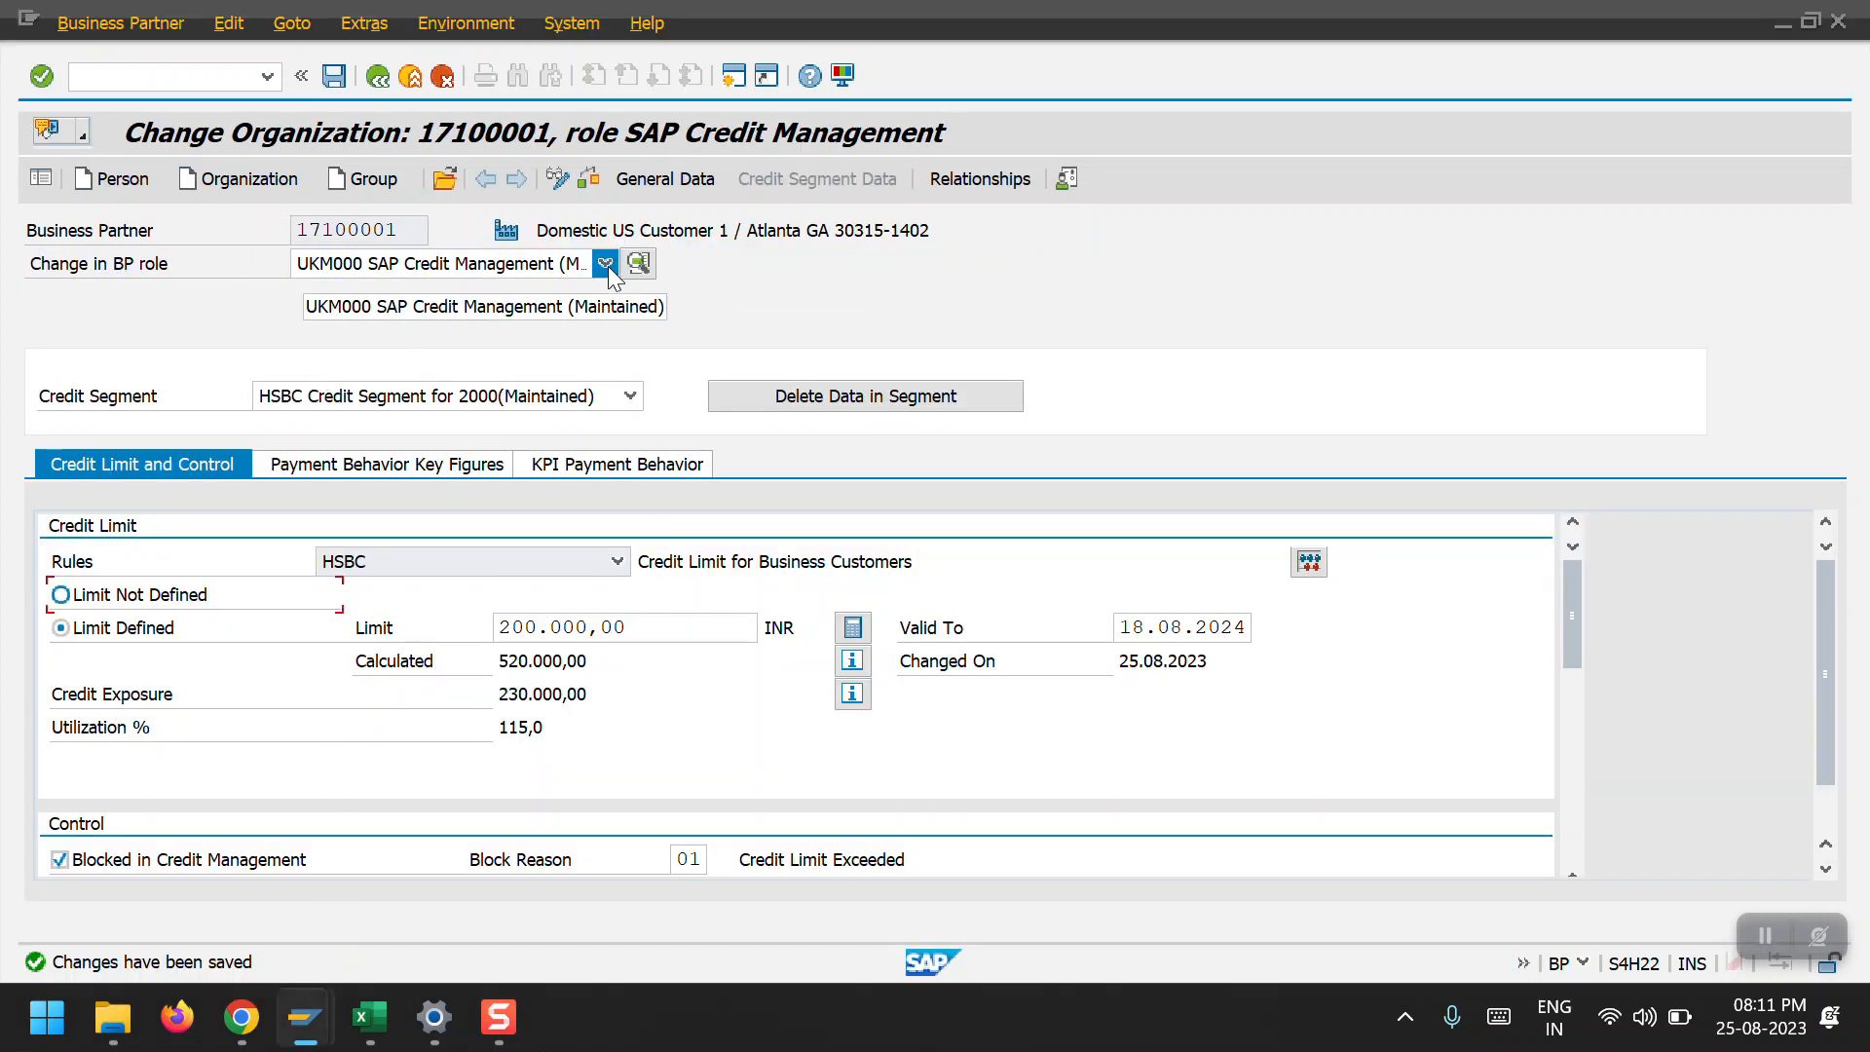
{"action": "left_click_drag", "start_coordinate": [605, 620], "coordinate": [607, 317]}
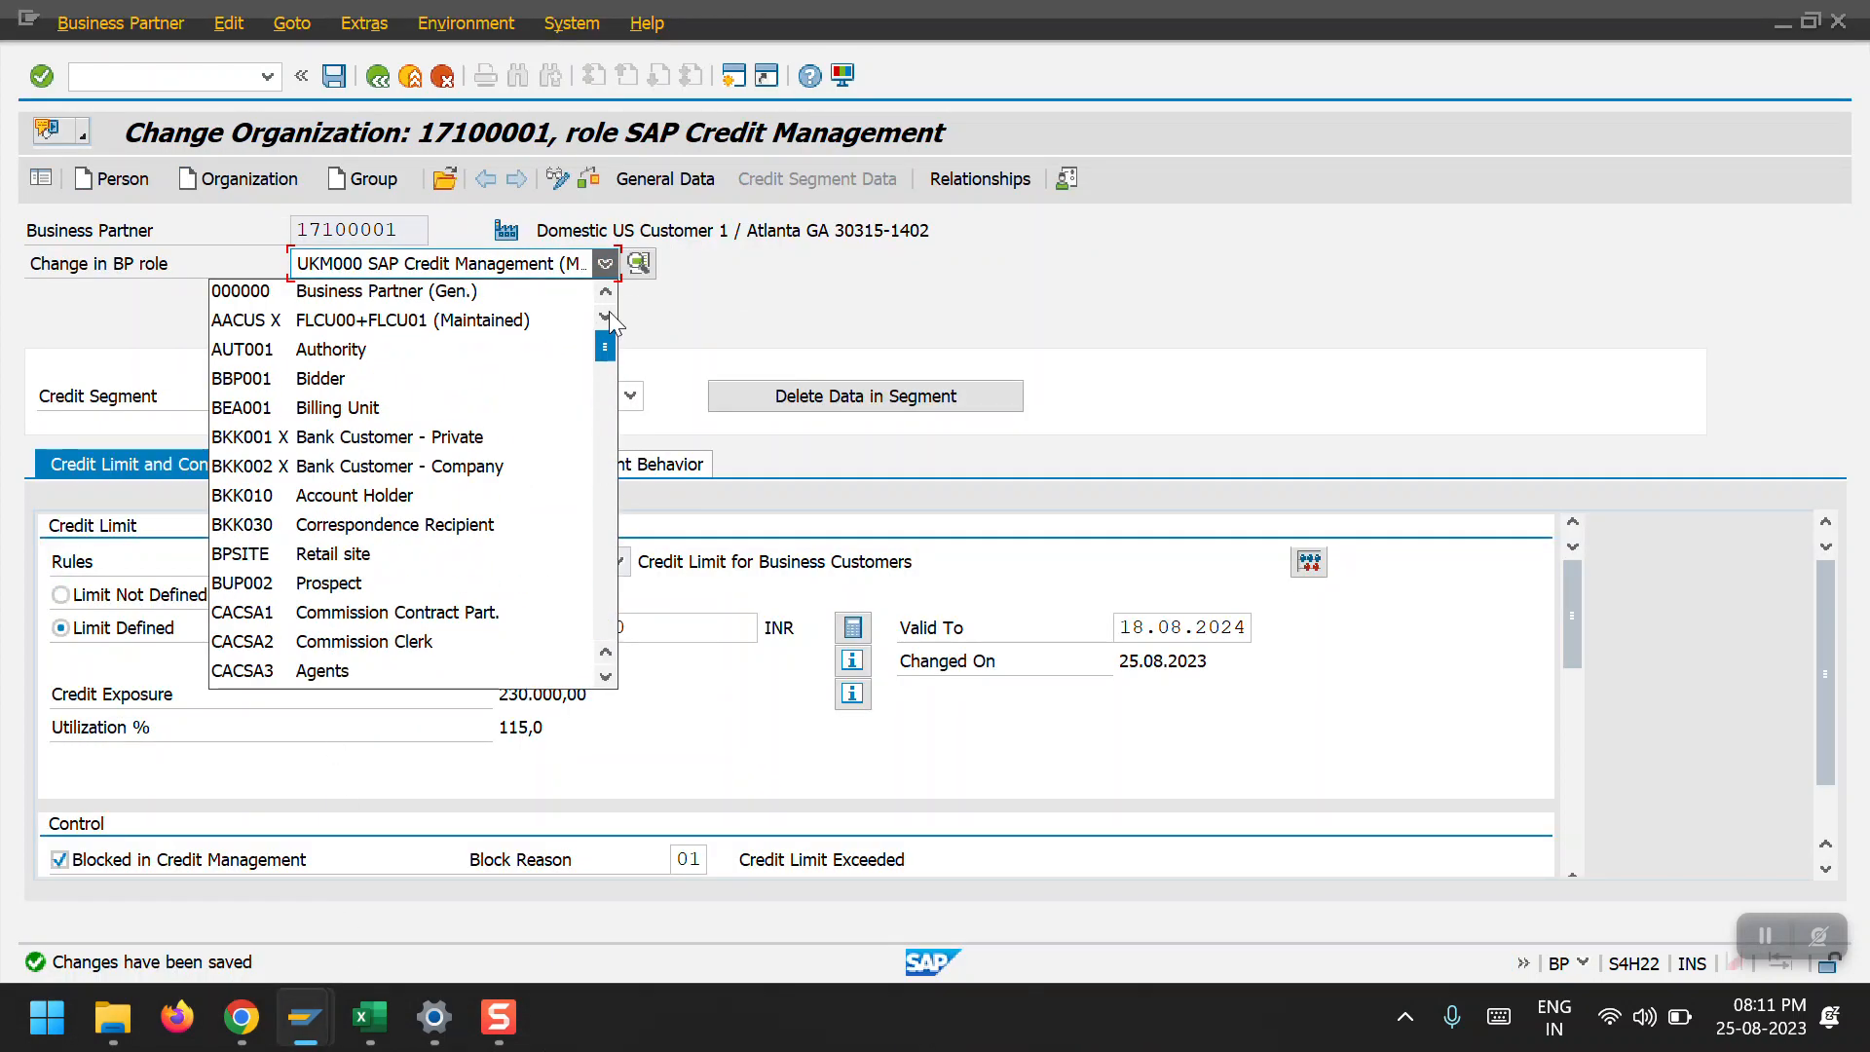
{"action": "left_click", "coordinate": [242, 302]}
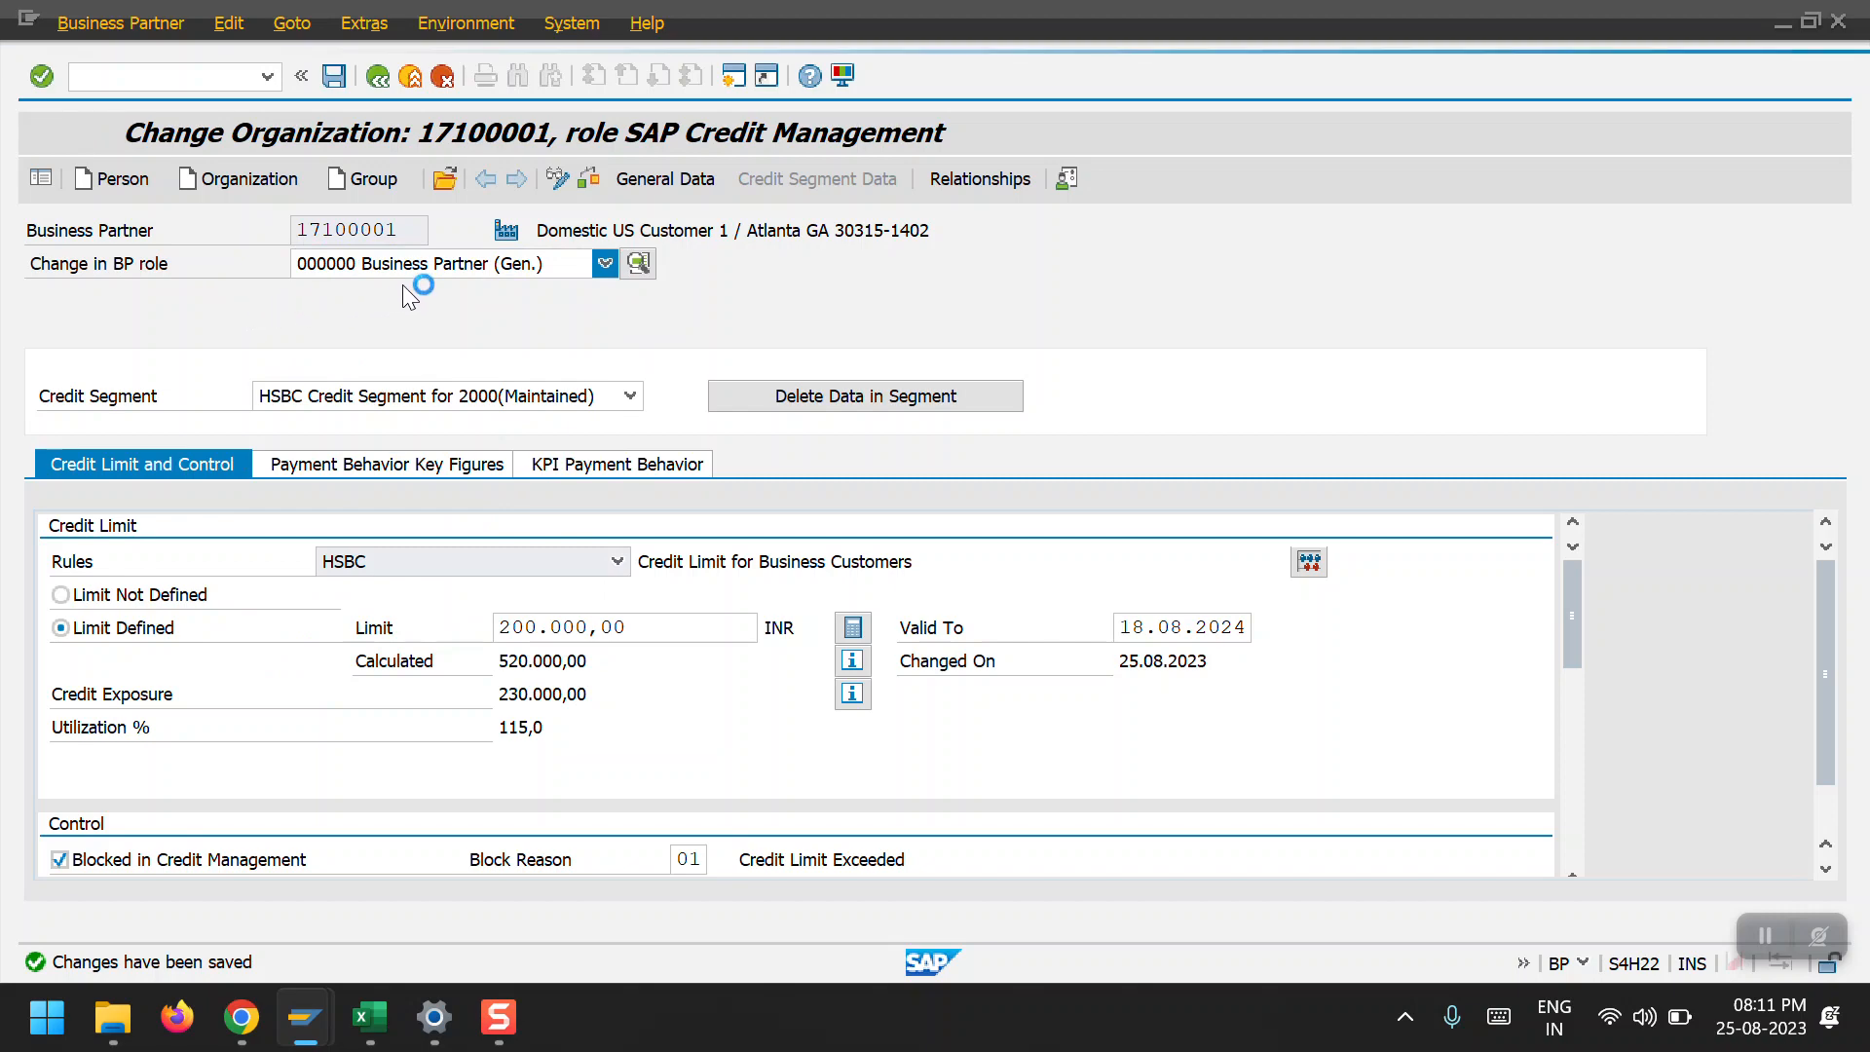
{"action": "left_click", "coordinate": [729, 365]}
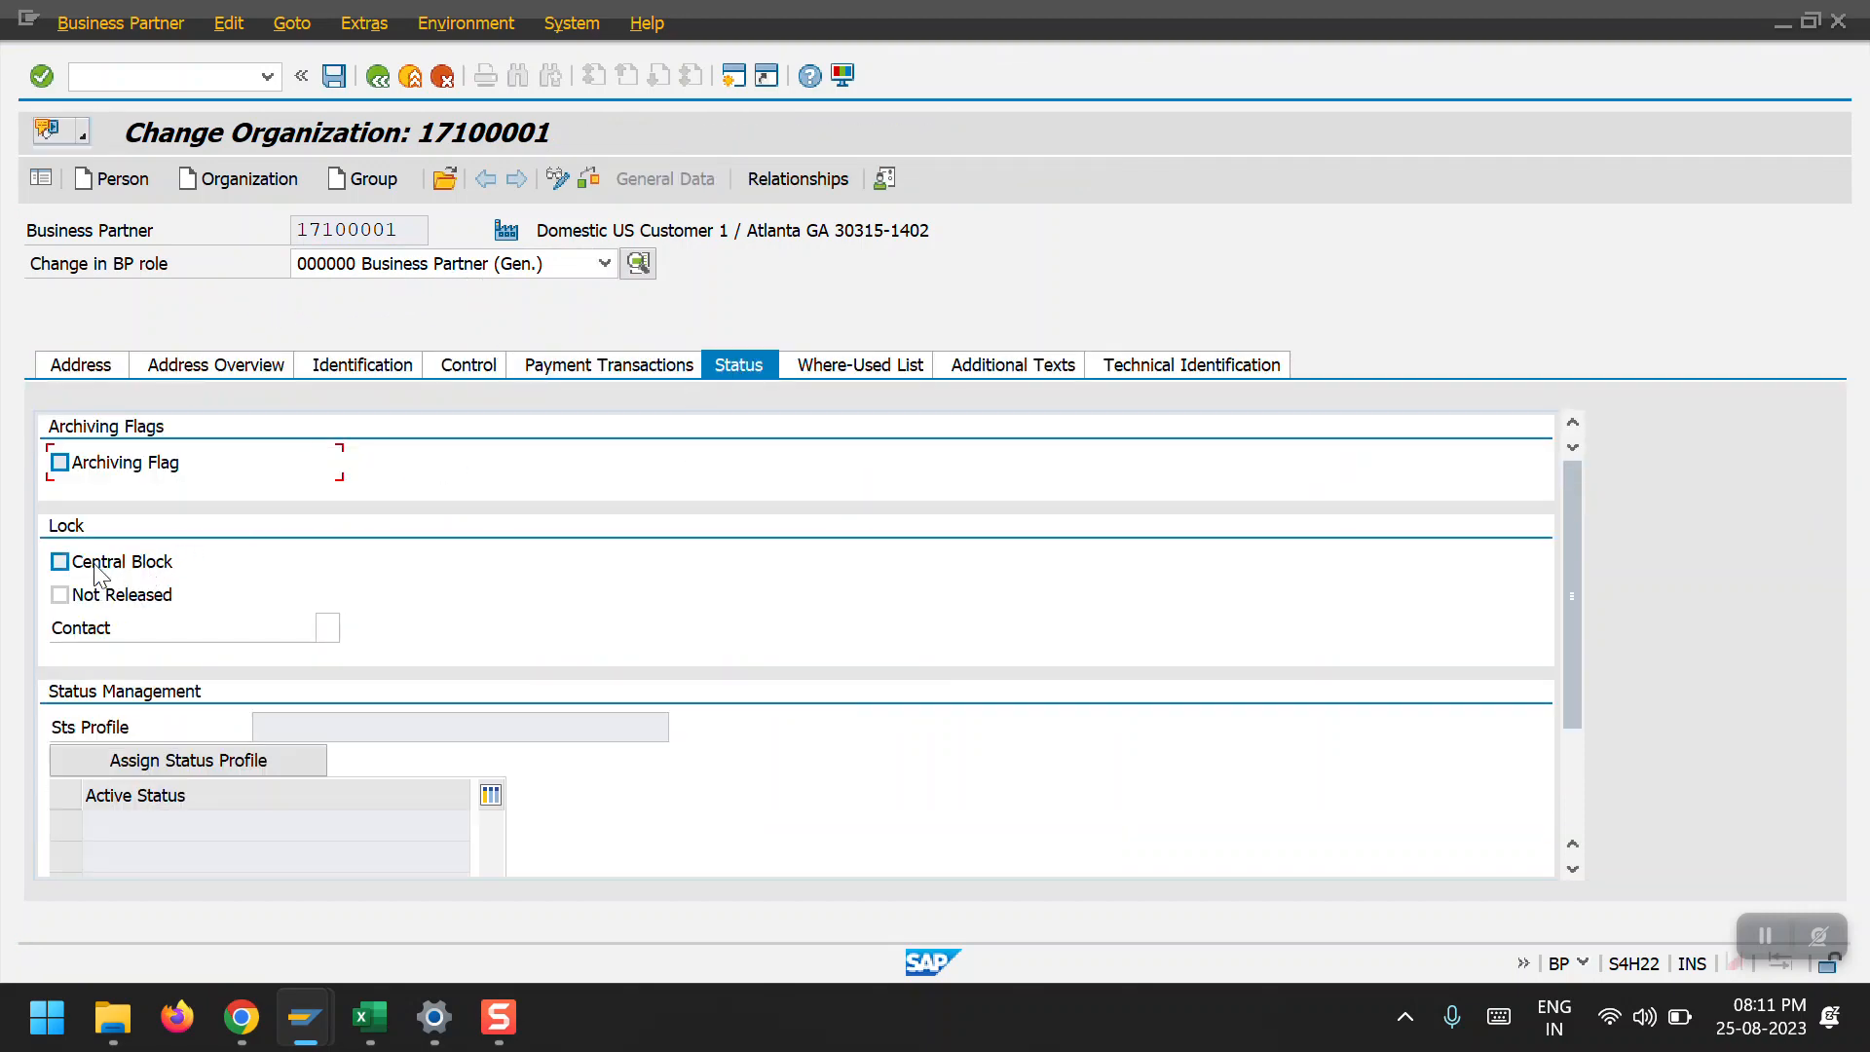
{"action": "left_click", "coordinate": [94, 569]}
Change Domestic US Customer 1's role to UKM000 SAP Credit Management and open its credit segment data.
{"action": "left_click", "coordinate": [605, 263]}
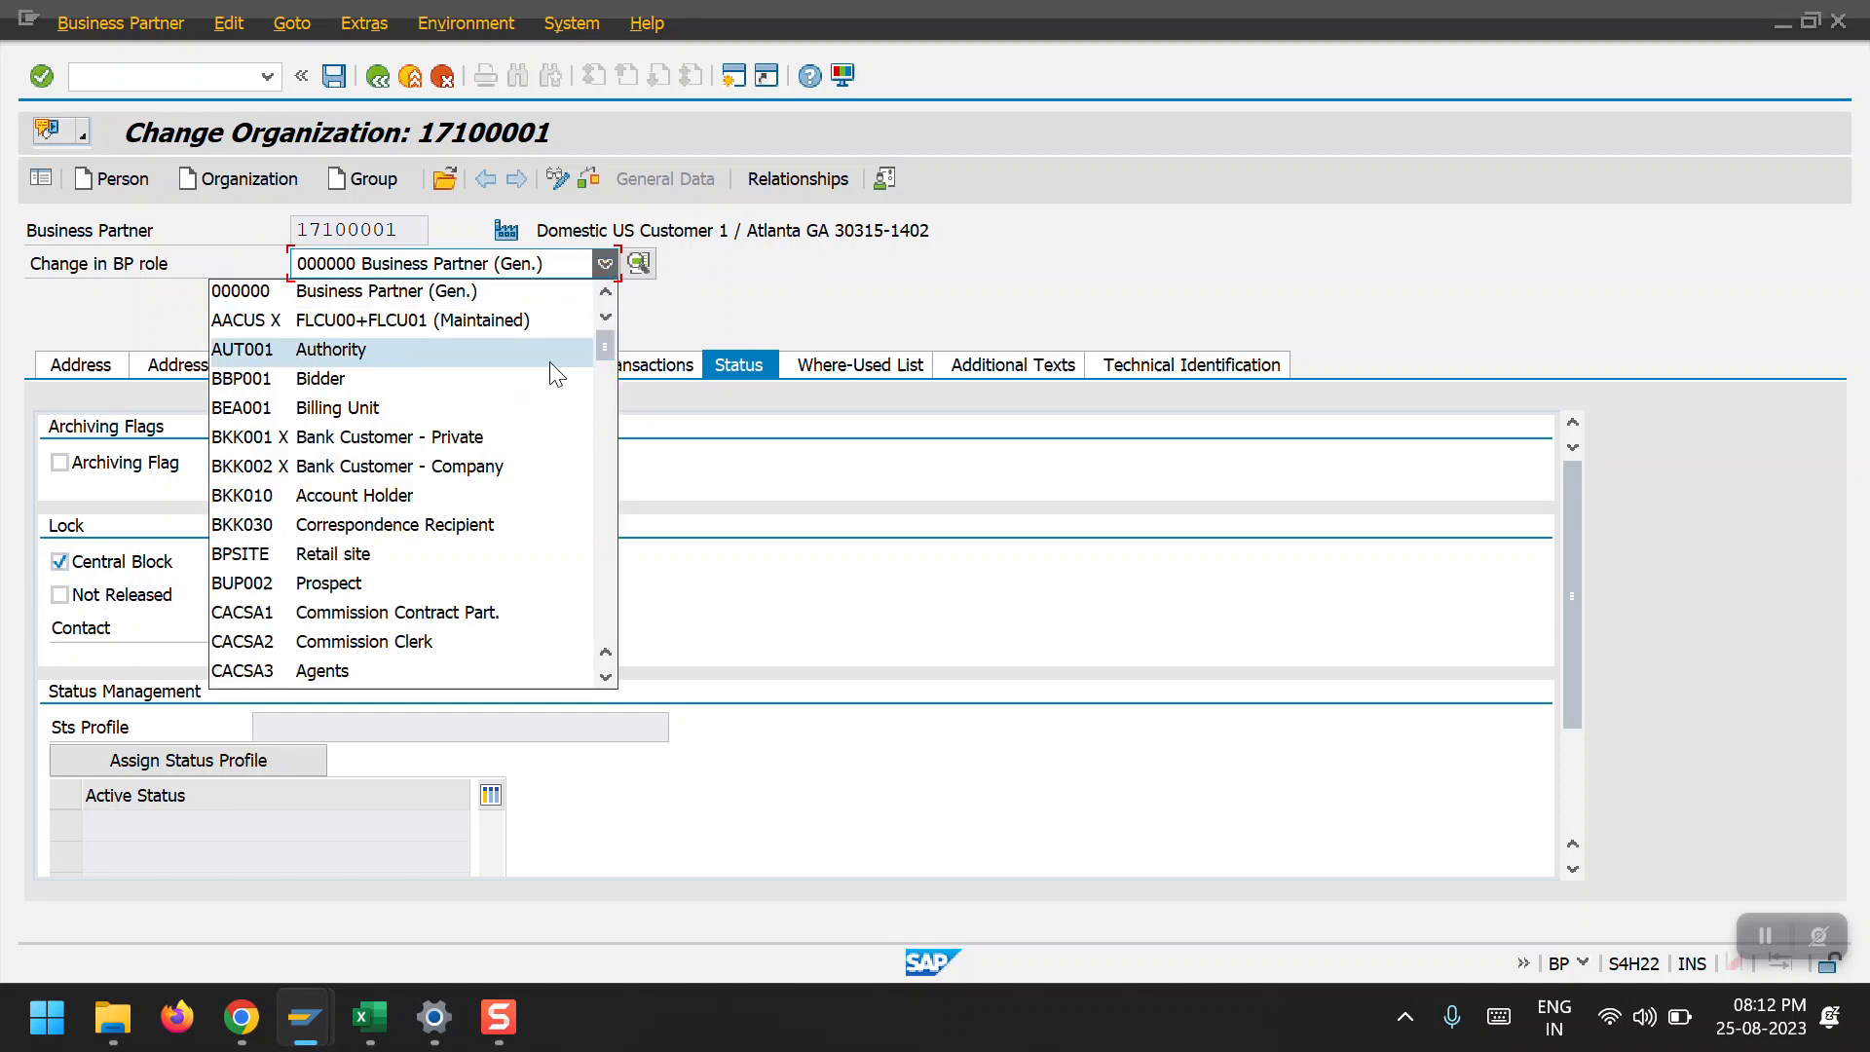
{"action": "left_click_drag", "start_coordinate": [605, 346], "coordinate": [605, 623]}
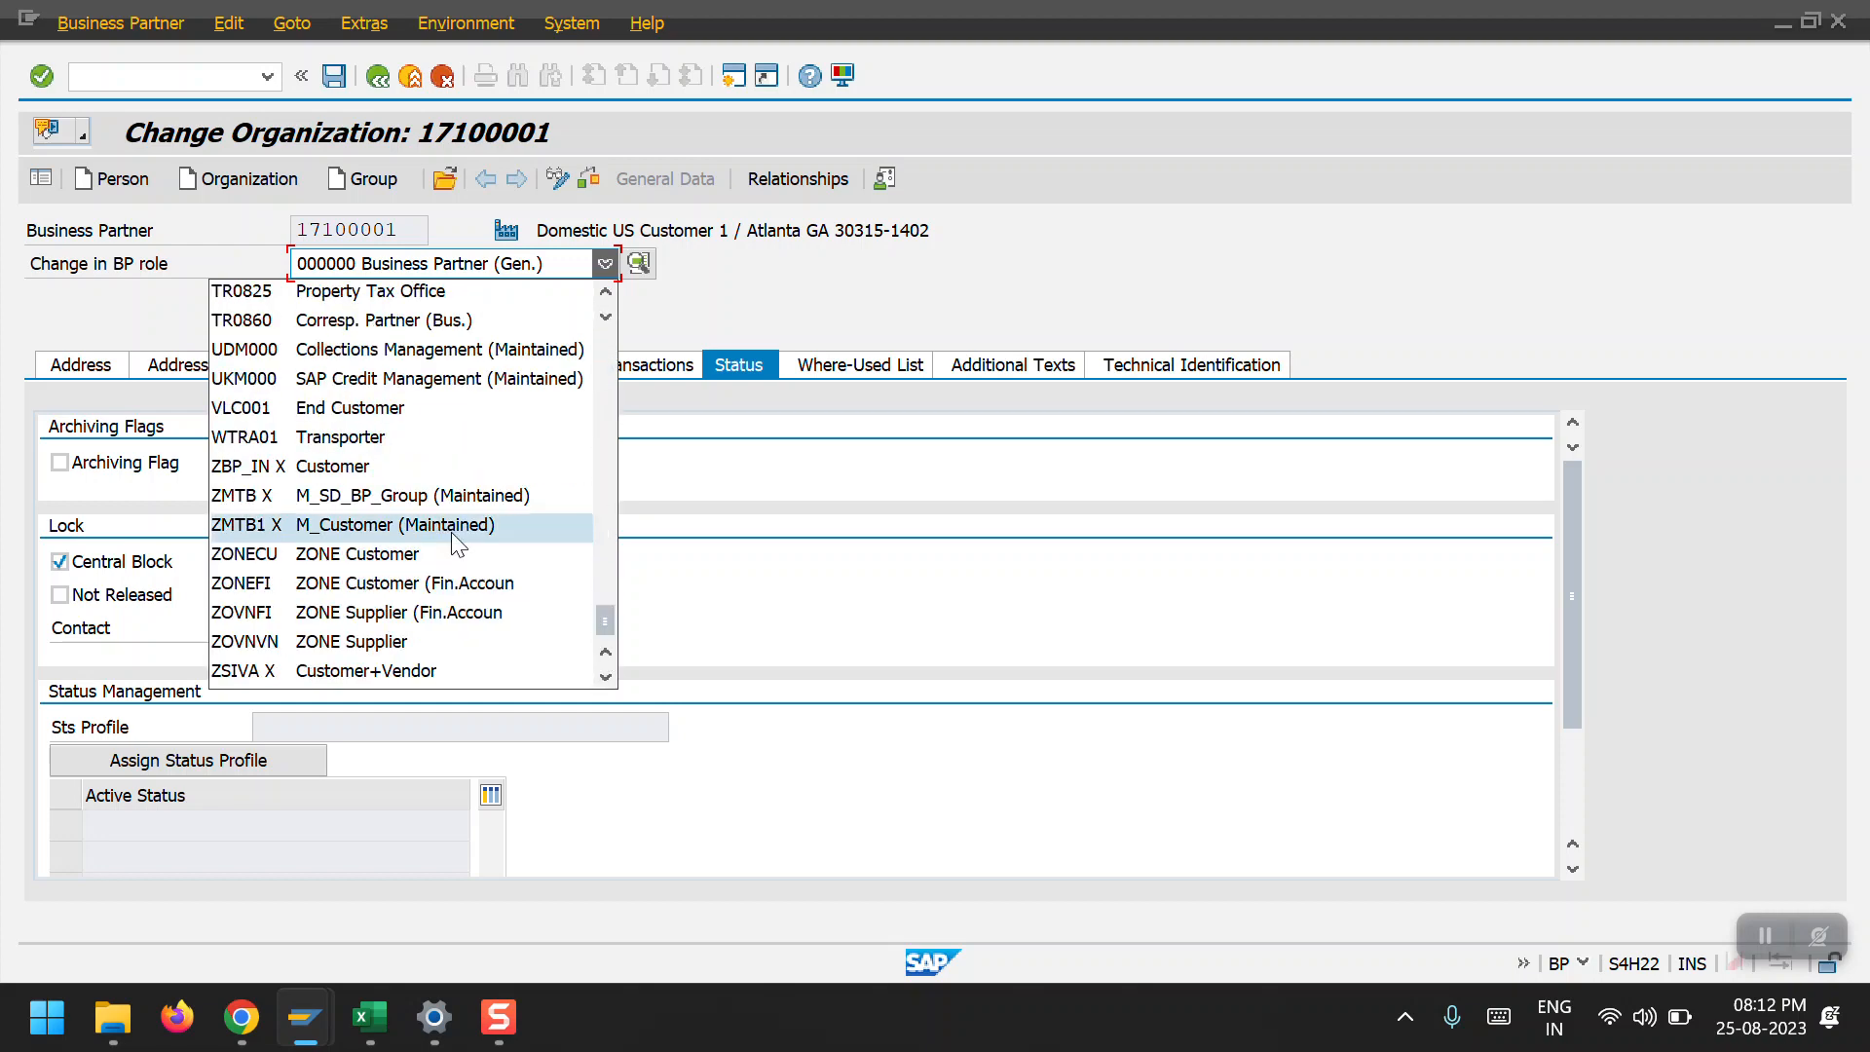
{"action": "left_click", "coordinate": [430, 389]}
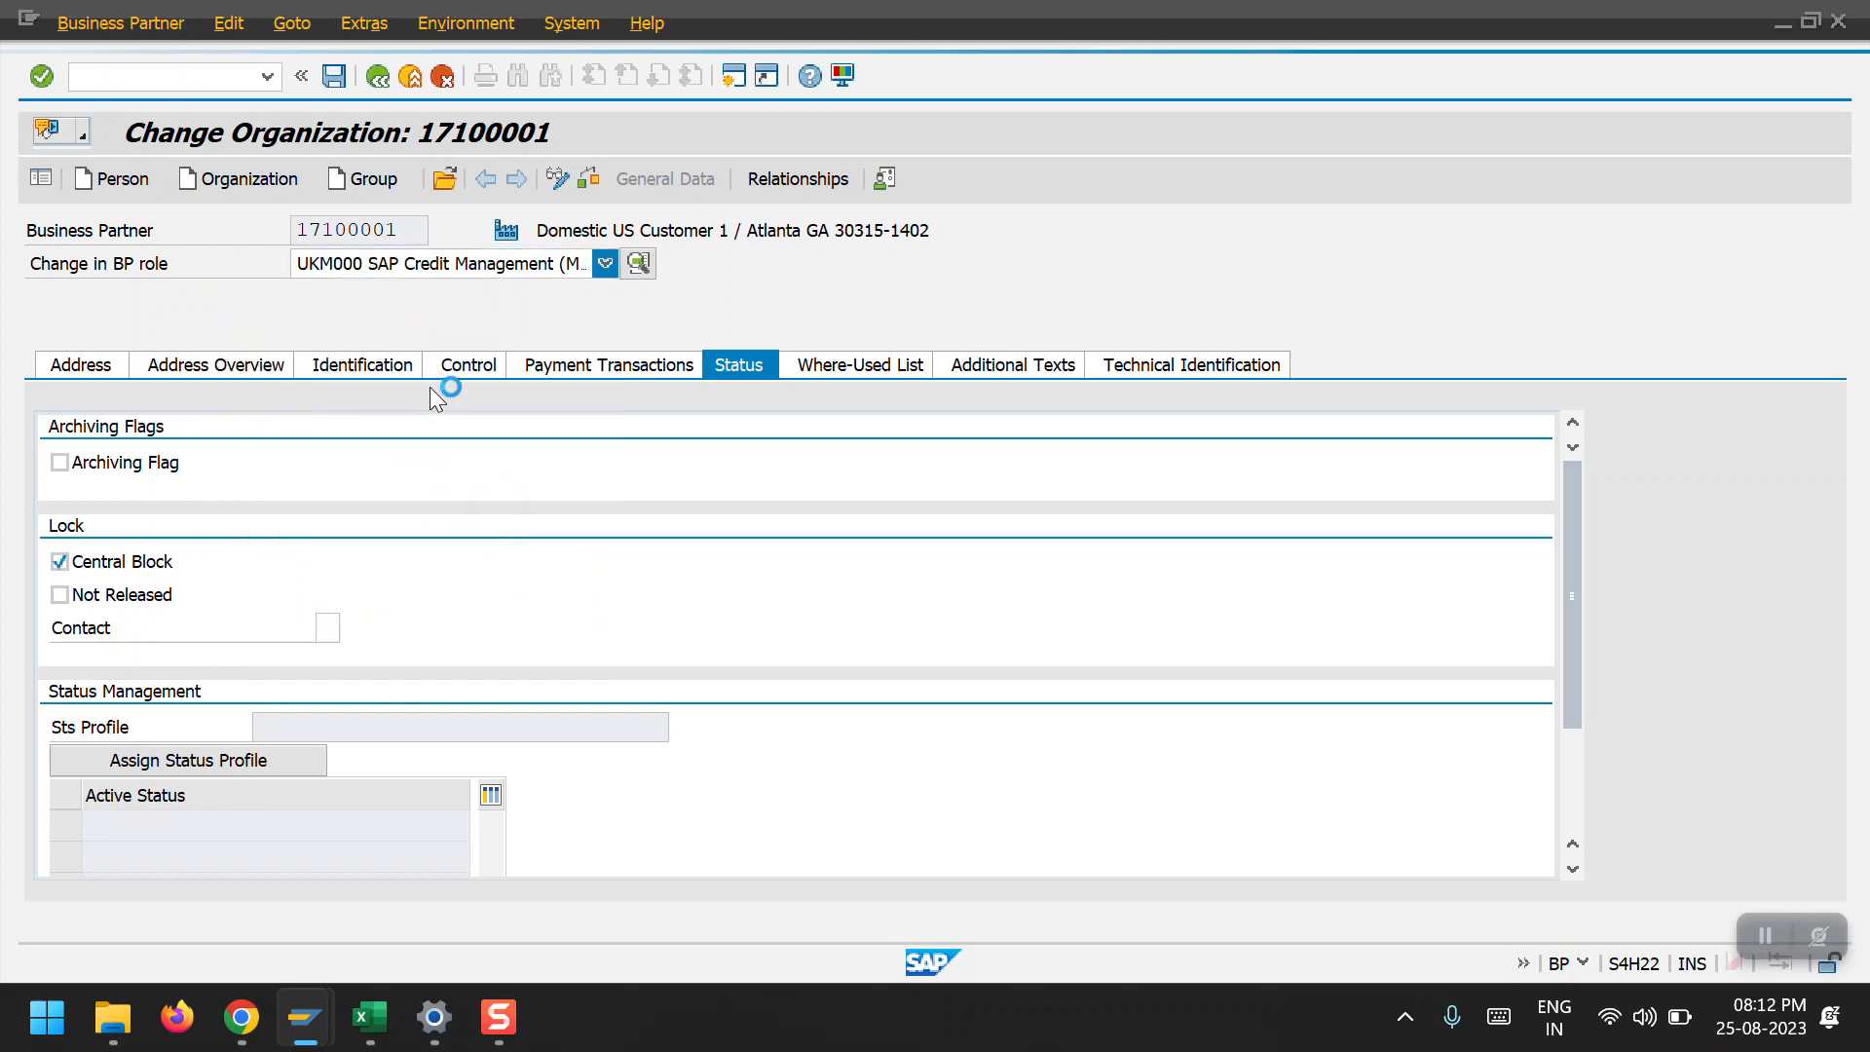
{"action": "left_click", "coordinate": [772, 569]}
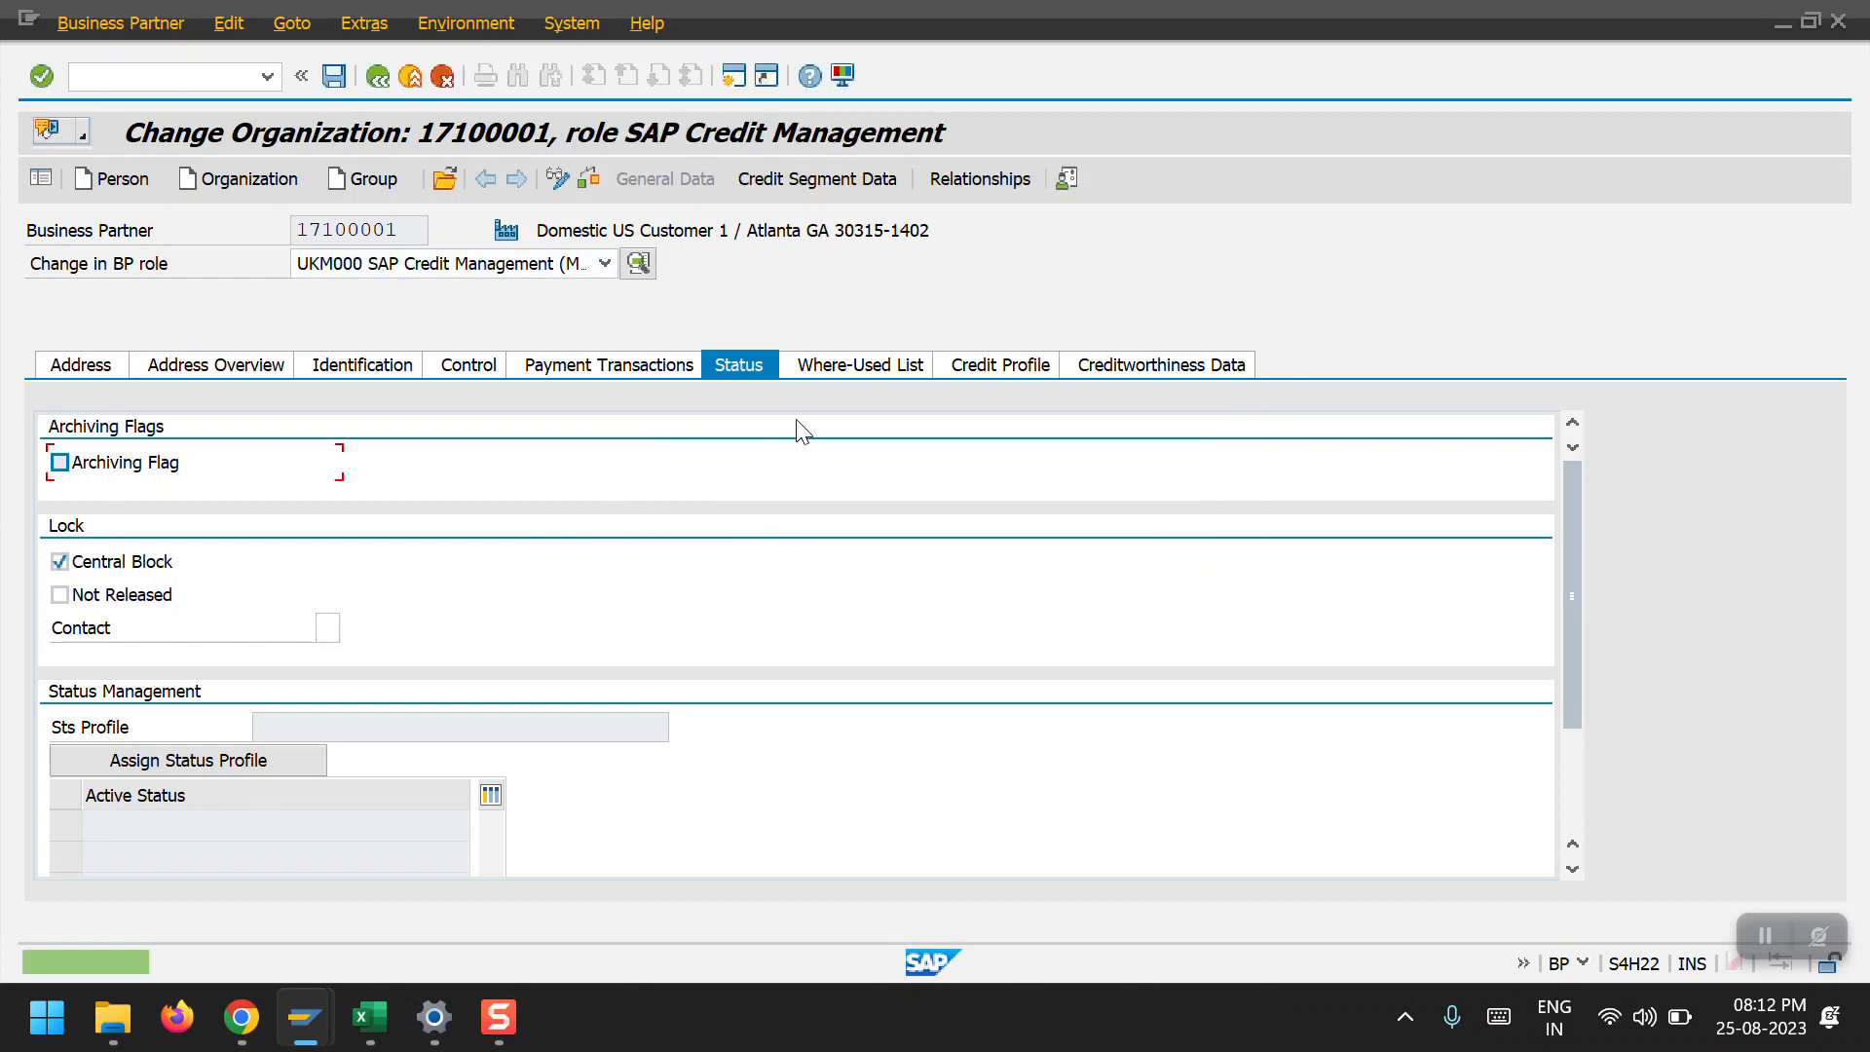
{"action": "left_click", "coordinate": [850, 179]}
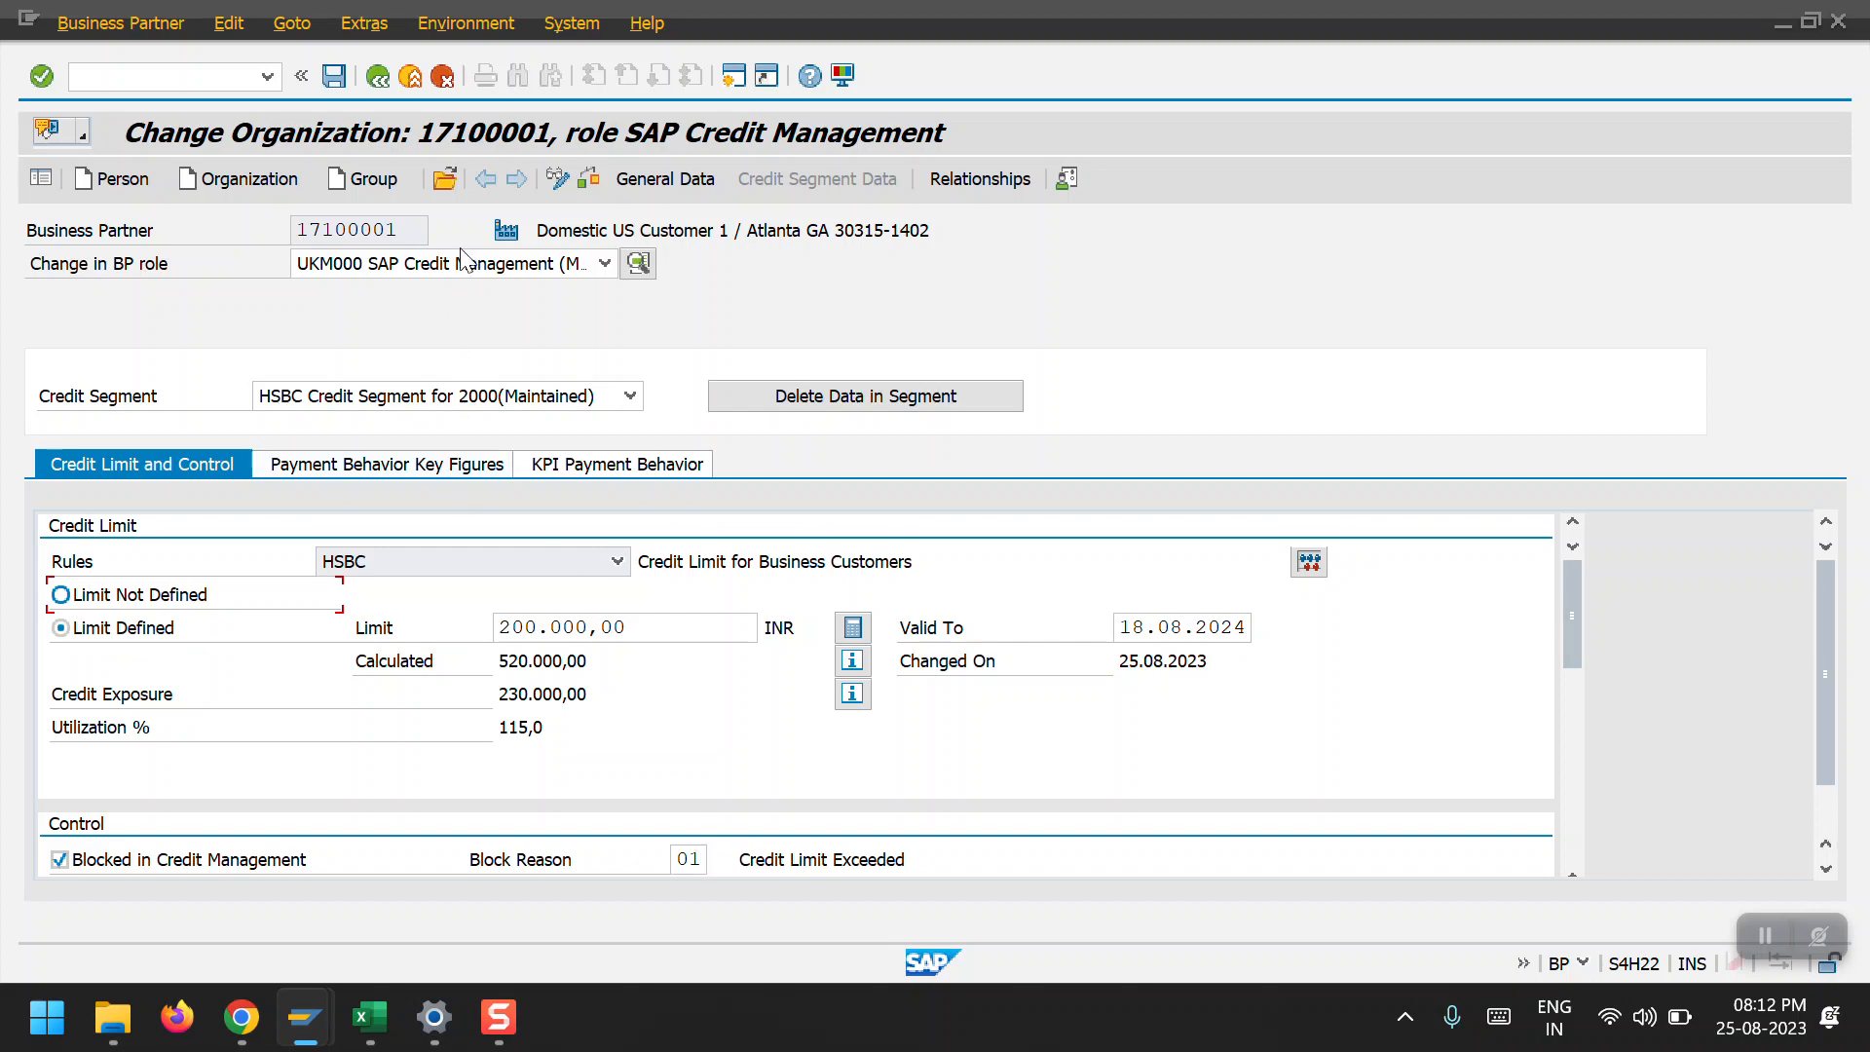
Copy Domestic US Customer 1's business partner number and start transaction FB70 in the sales order session.
{"action": "left_click_drag", "start_coordinate": [408, 235], "coordinate": [251, 232]}
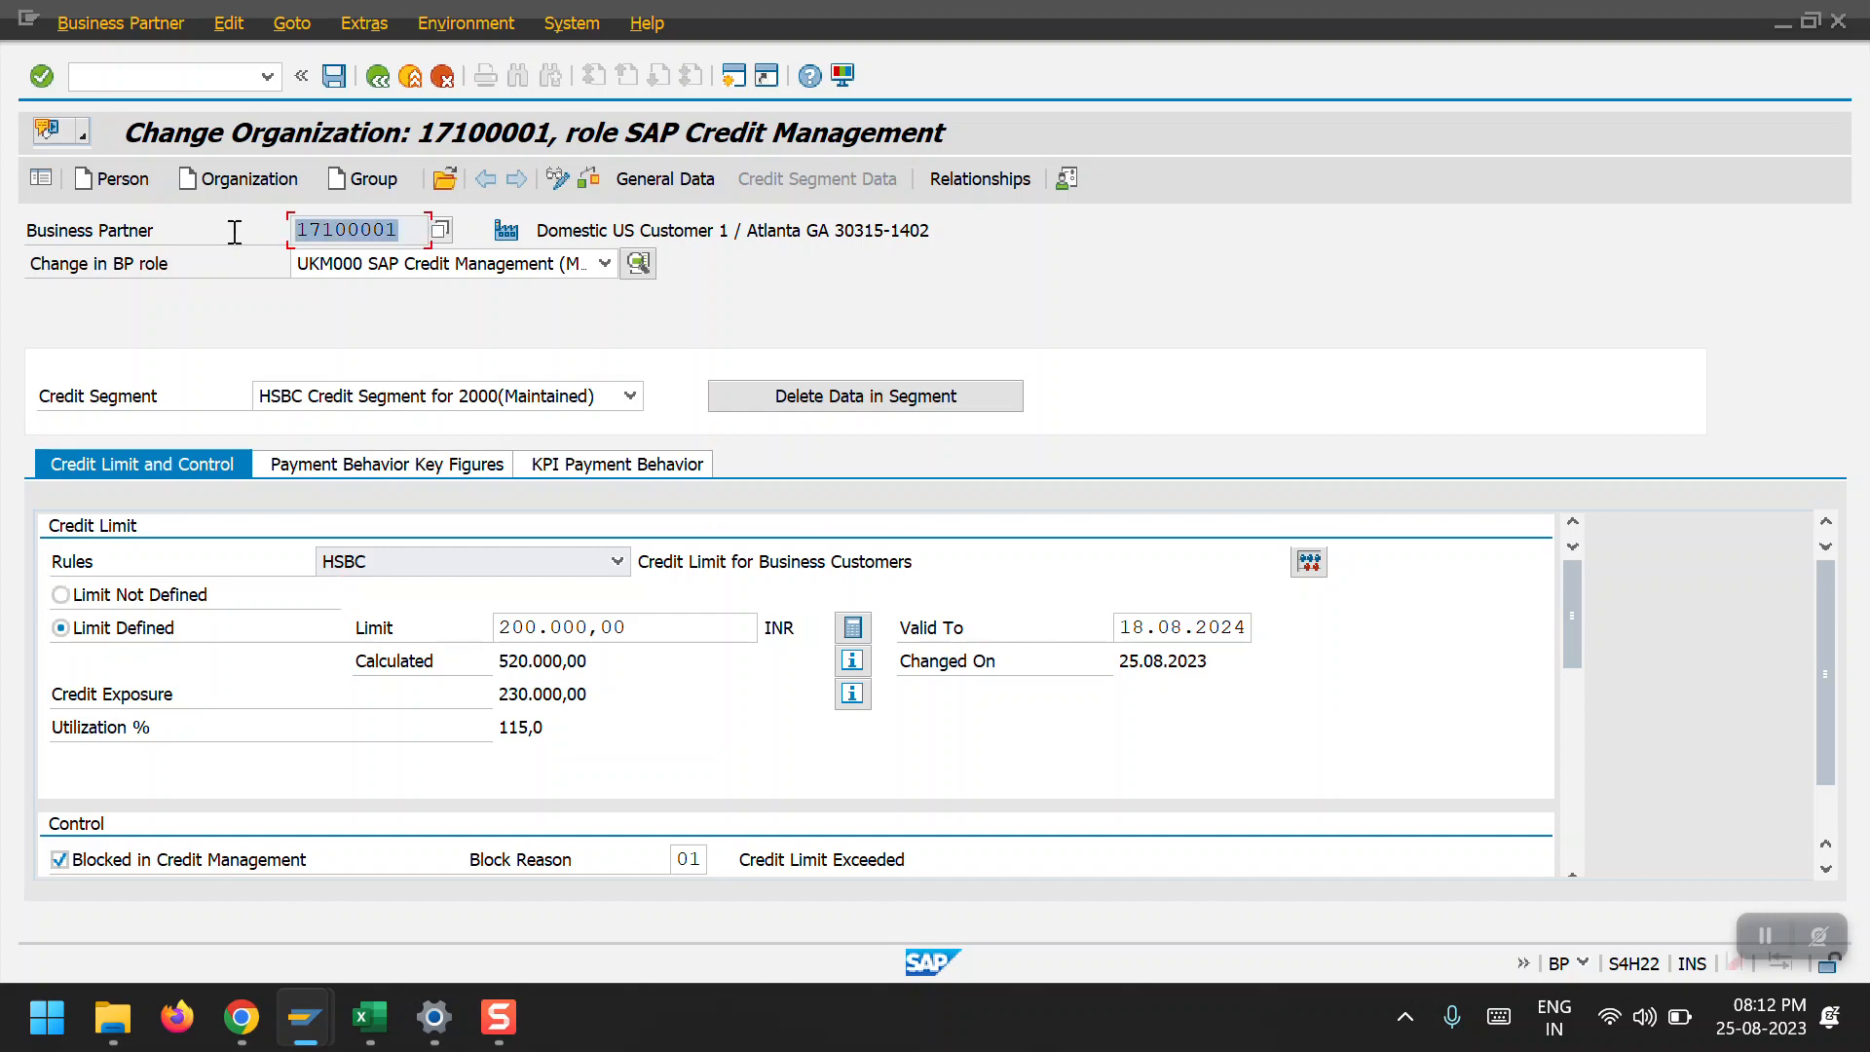
{"action": "left_click", "coordinate": [222, 232]}
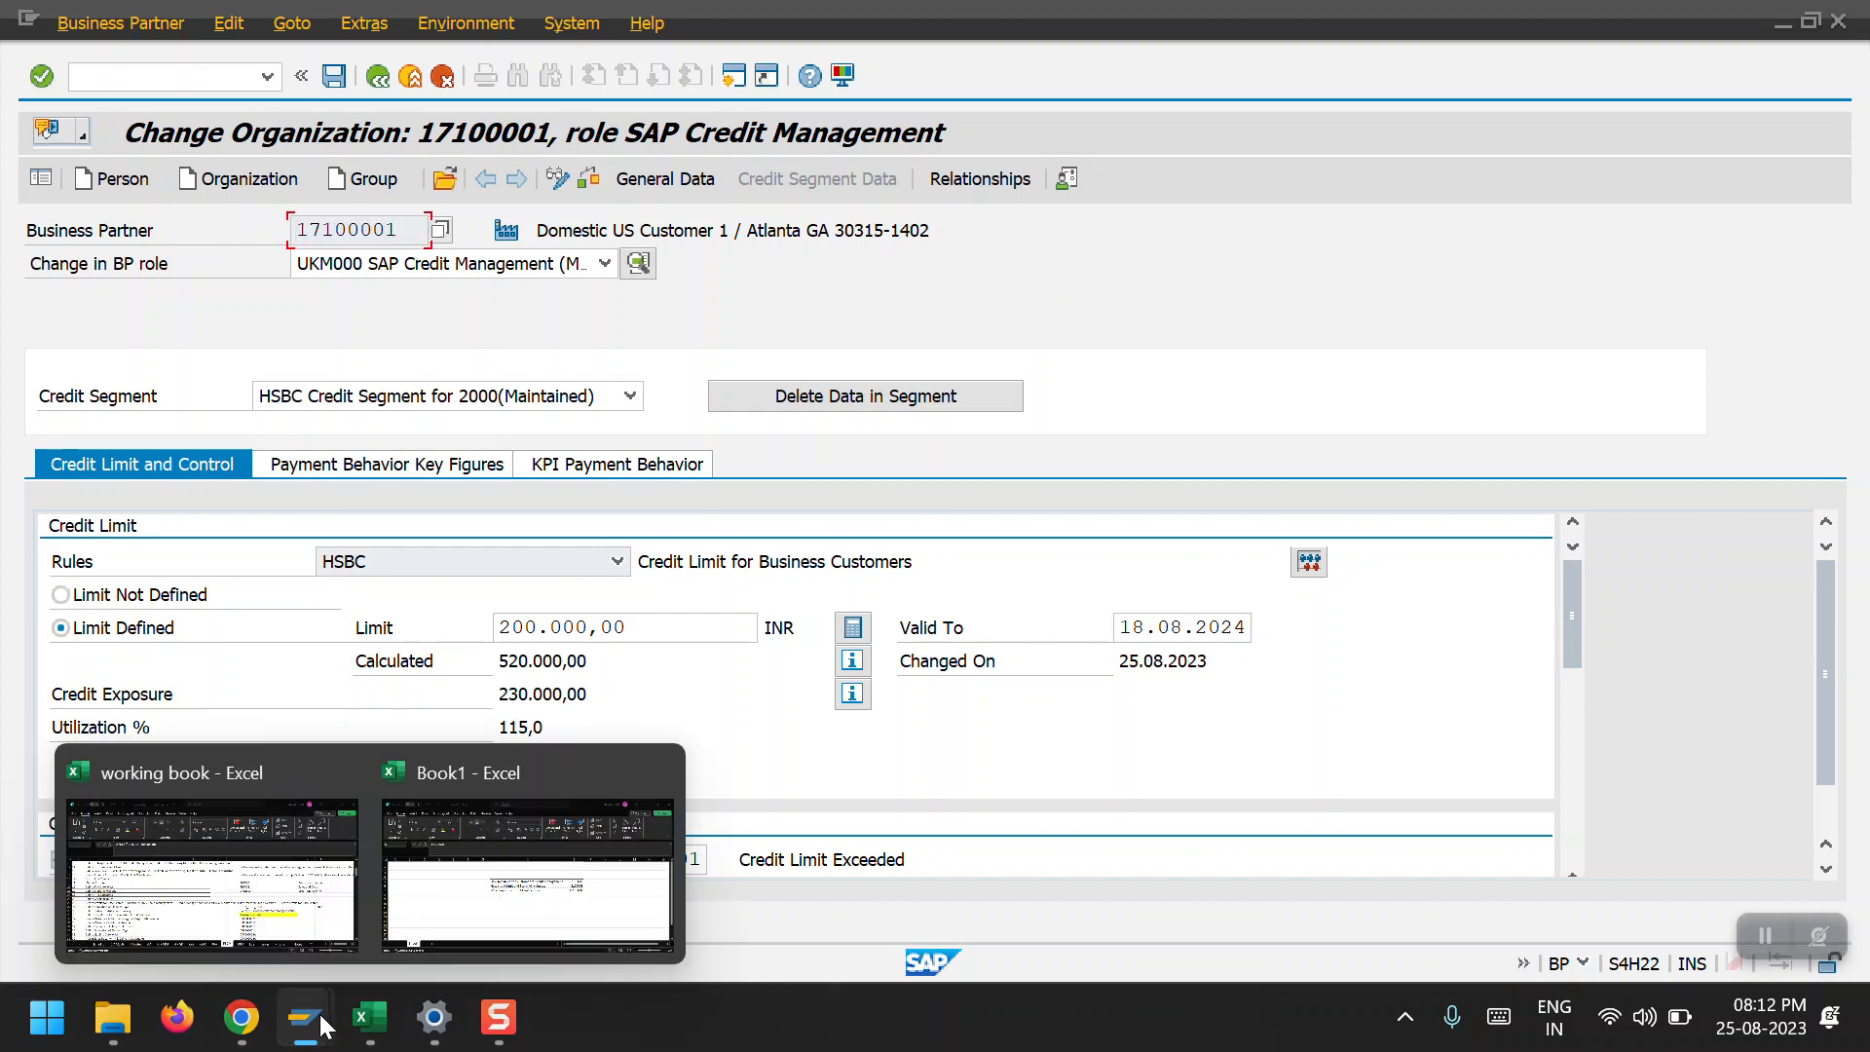
{"action": "mouse_move", "coordinate": [304, 1018]}
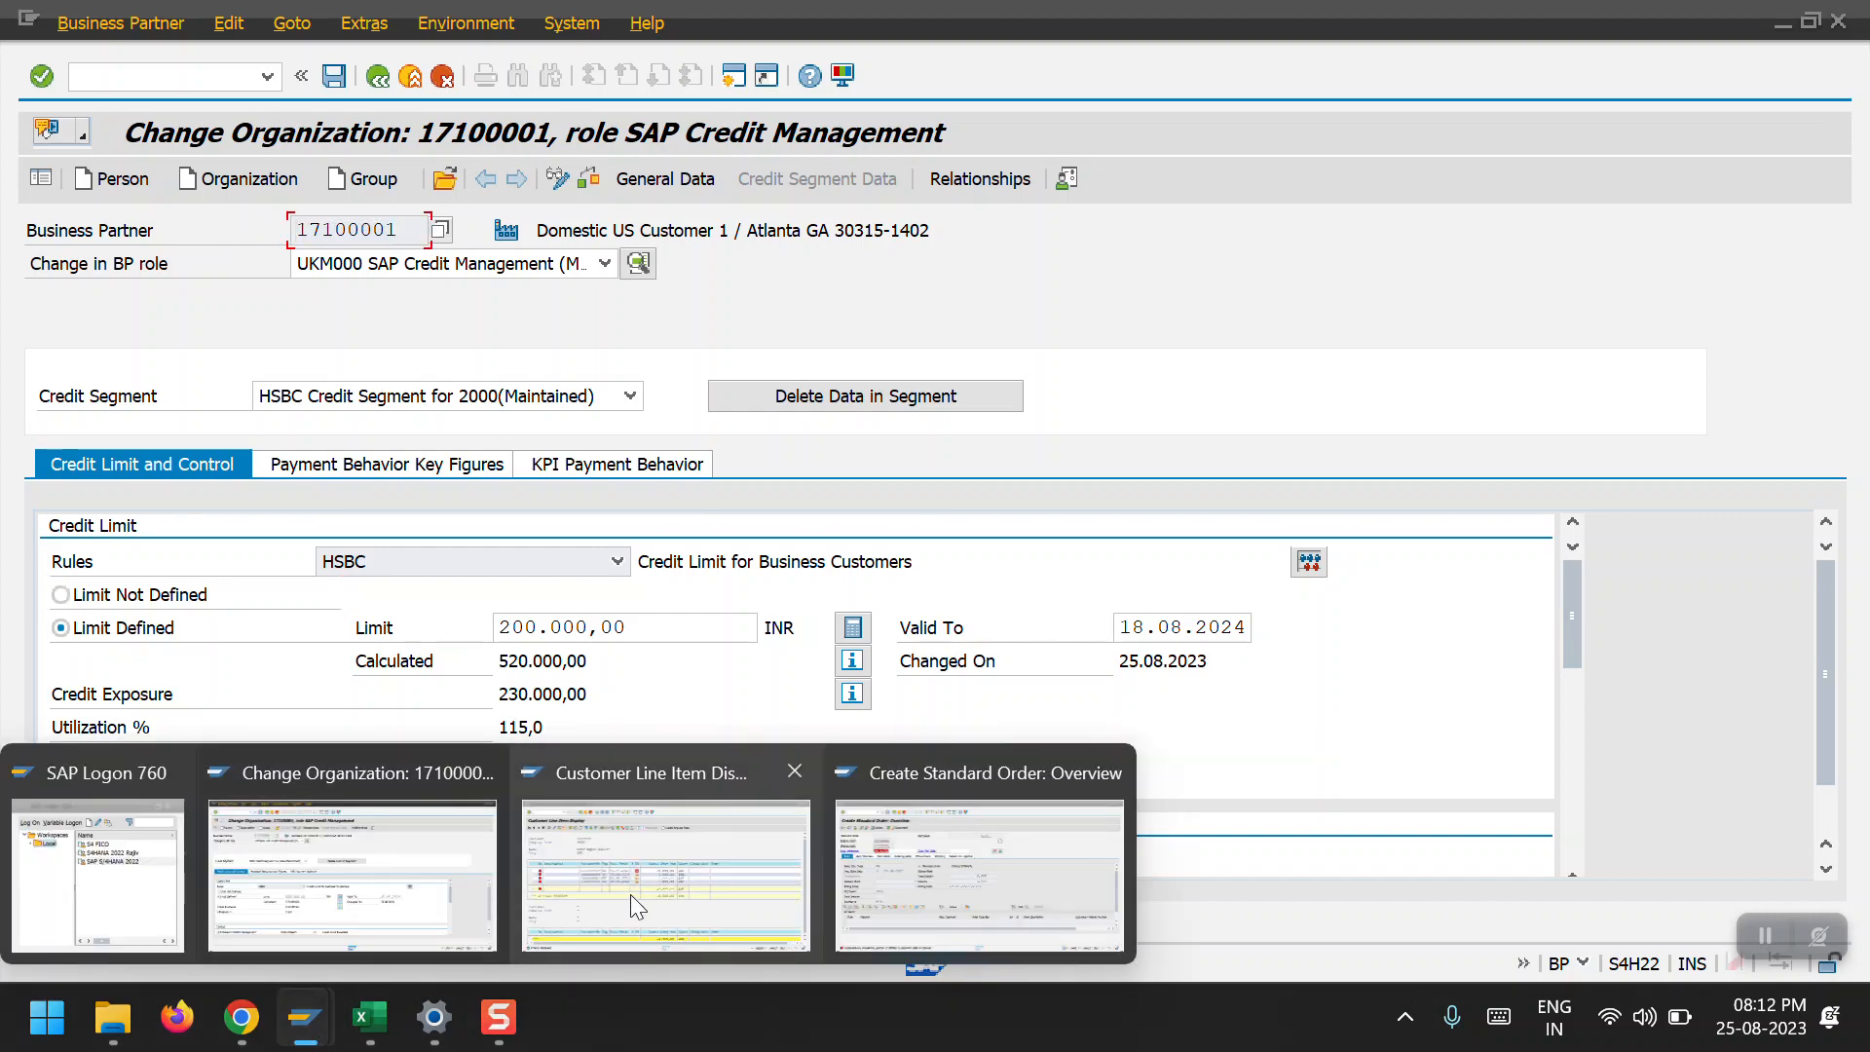
{"action": "left_click", "coordinate": [997, 884]}
{"action": "left_click", "coordinate": [174, 82]}
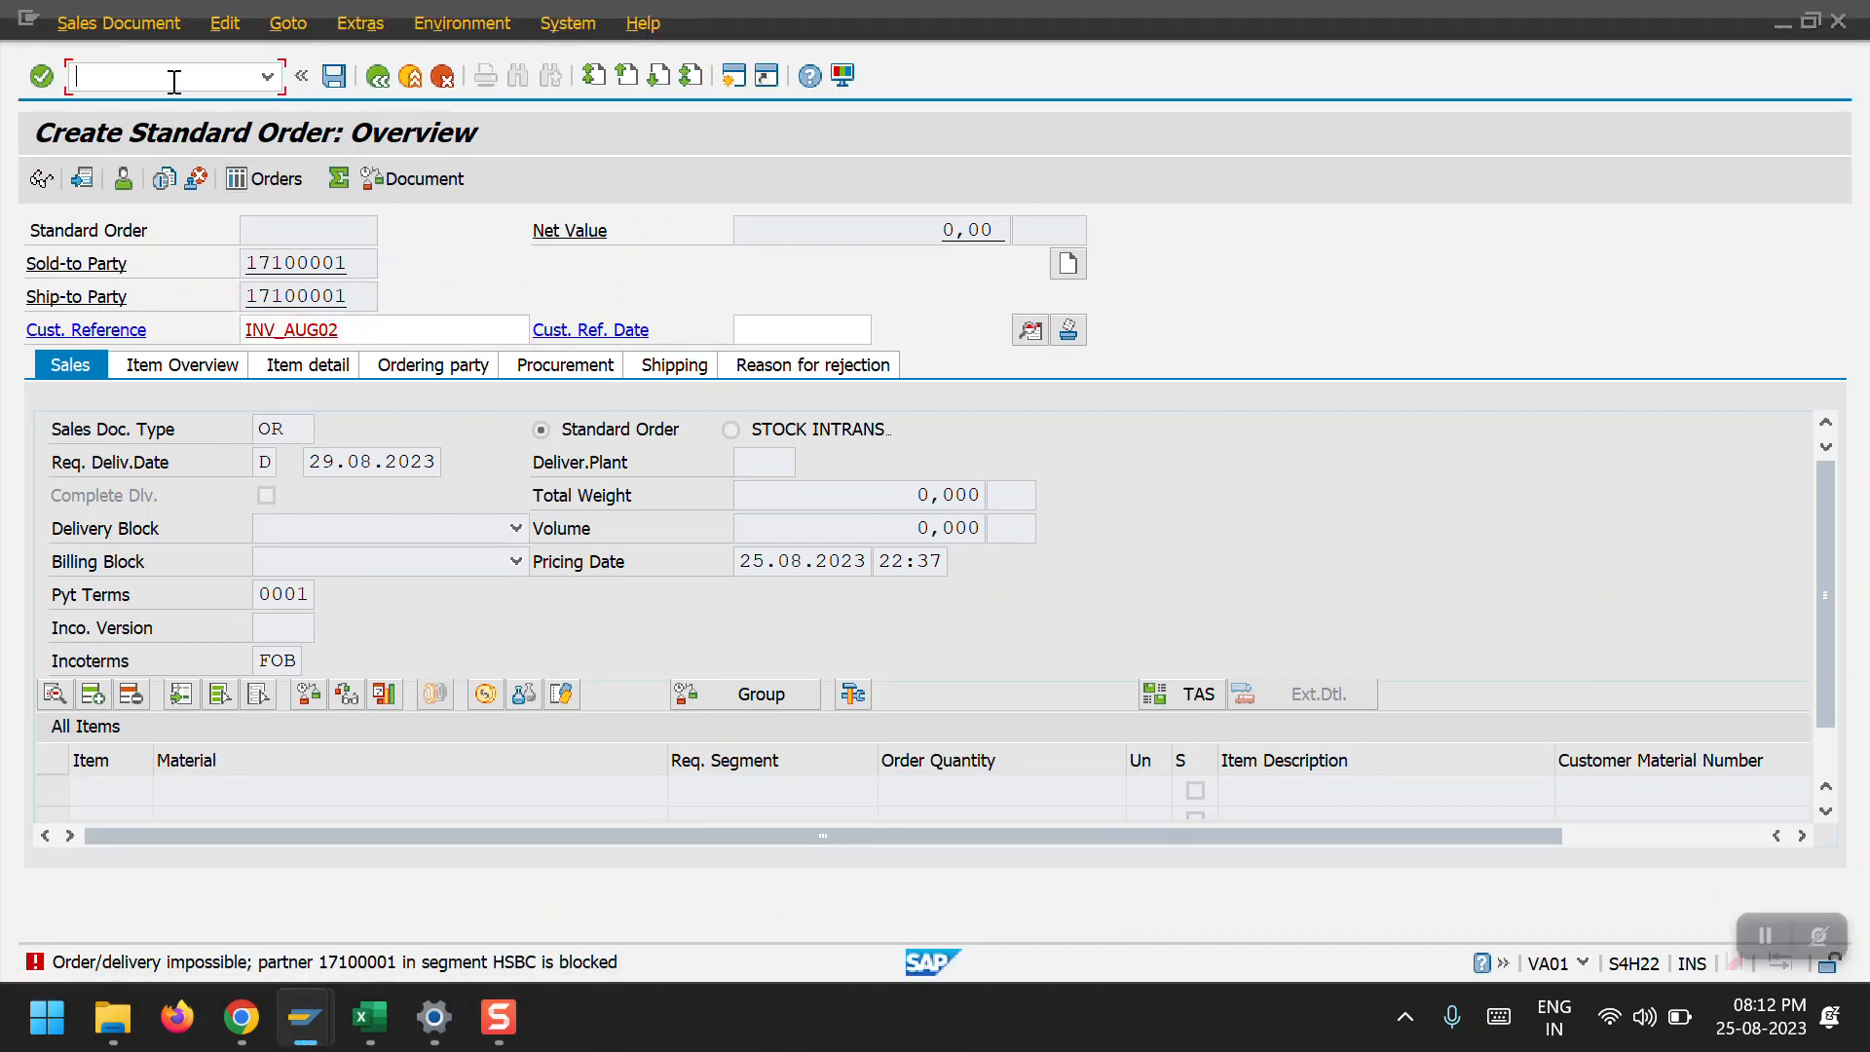
{"action": "type", "text": "B70"}
{"action": "key", "text": "Return"}
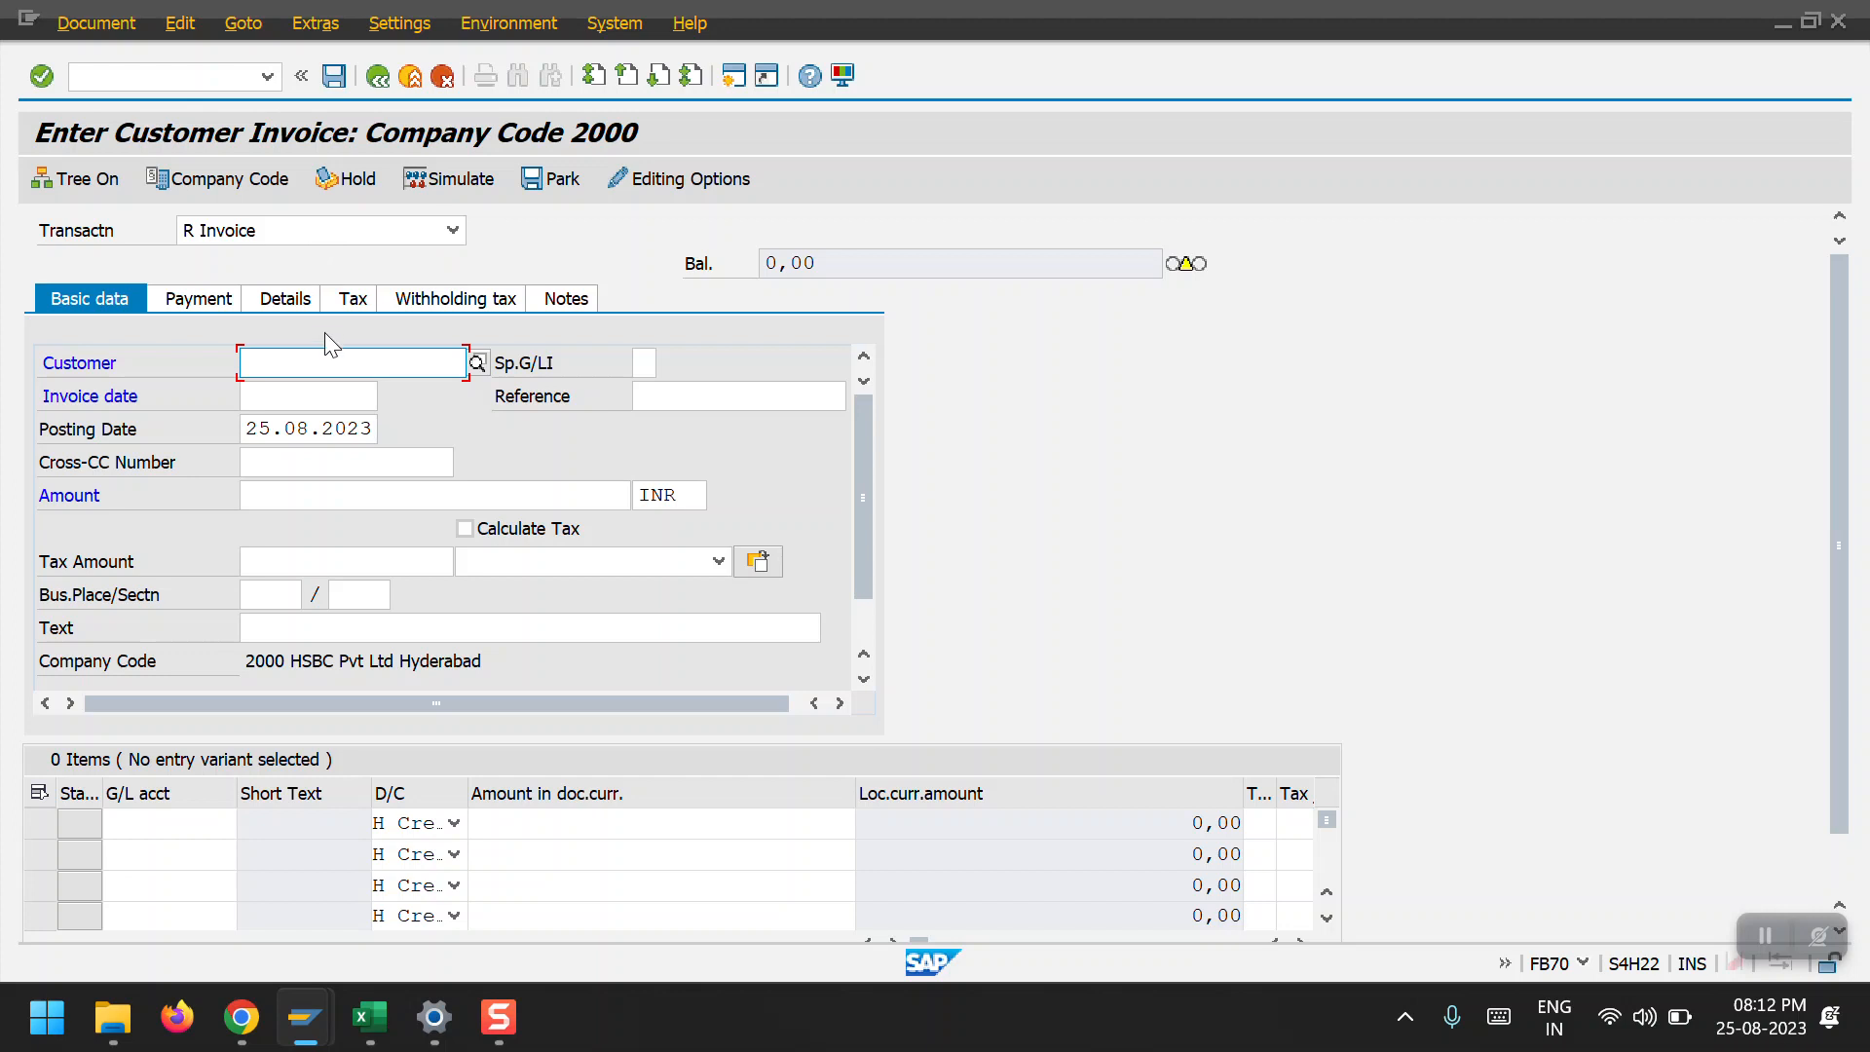
Enter Domestic US Customer 1's number, invoice date 25.08.2023, reference Aug - INV4 and amount 1000 INR in the invoice's basic data.
{"action": "left_click", "coordinate": [306, 389]}
{"action": "left_click", "coordinate": [313, 424]}
{"action": "left_click", "coordinate": [715, 436]}
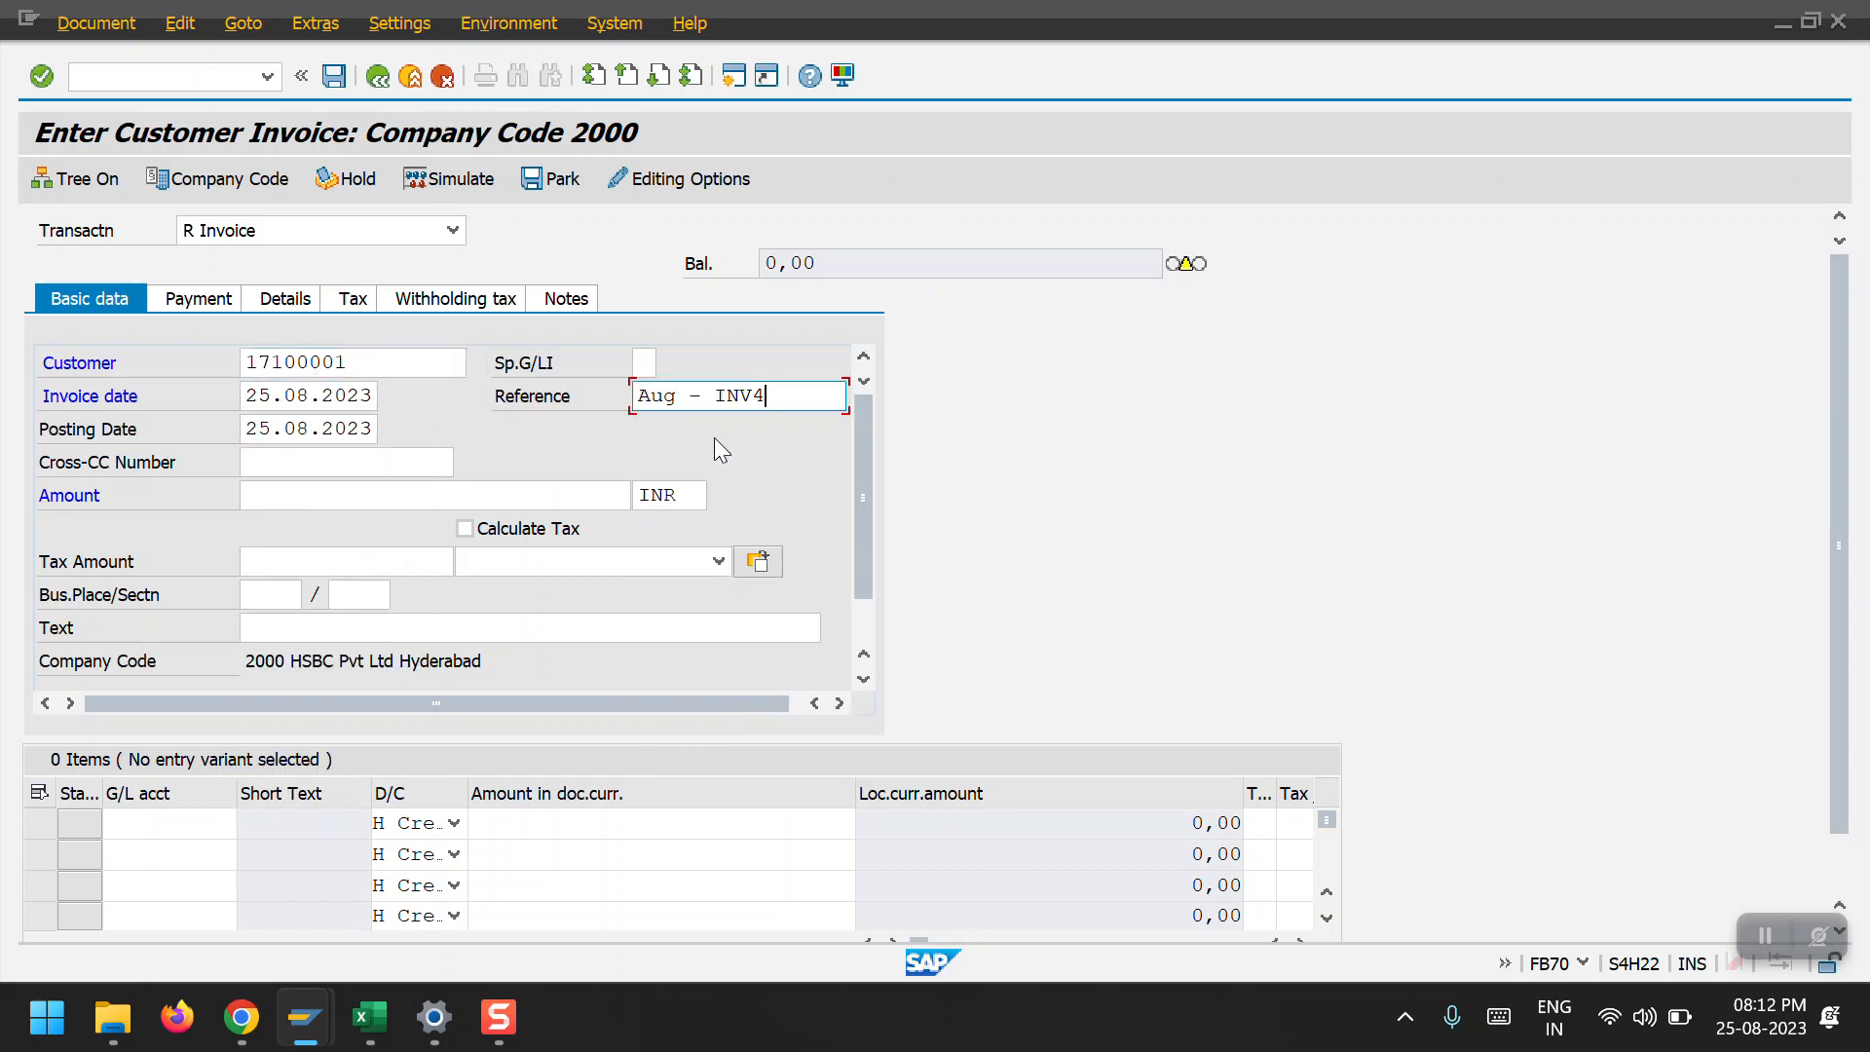
{"action": "left_click", "coordinate": [331, 499]}
{"action": "type", "text": "1000"}
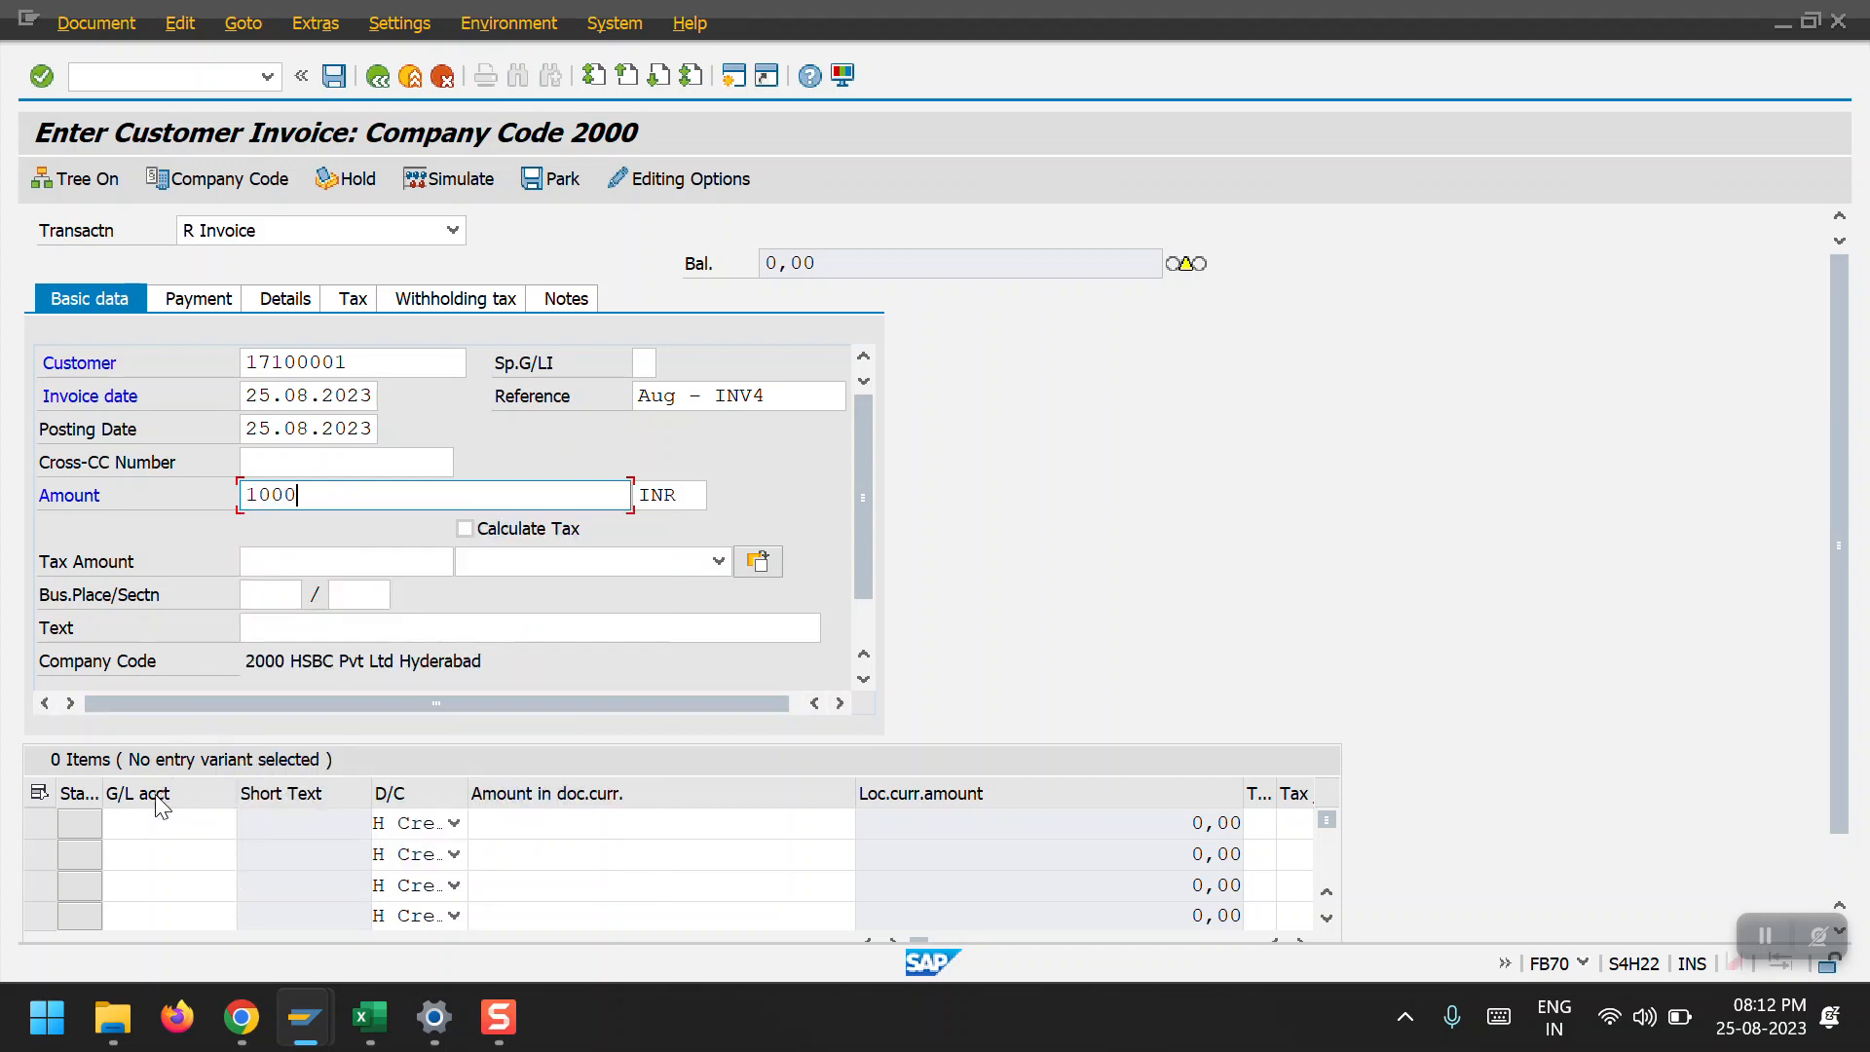
Add a credit line item to G/L account 4000000 for 1000 with profit center 5000.
{"action": "left_click", "coordinate": [156, 824]}
{"action": "left_click", "coordinate": [189, 563]}
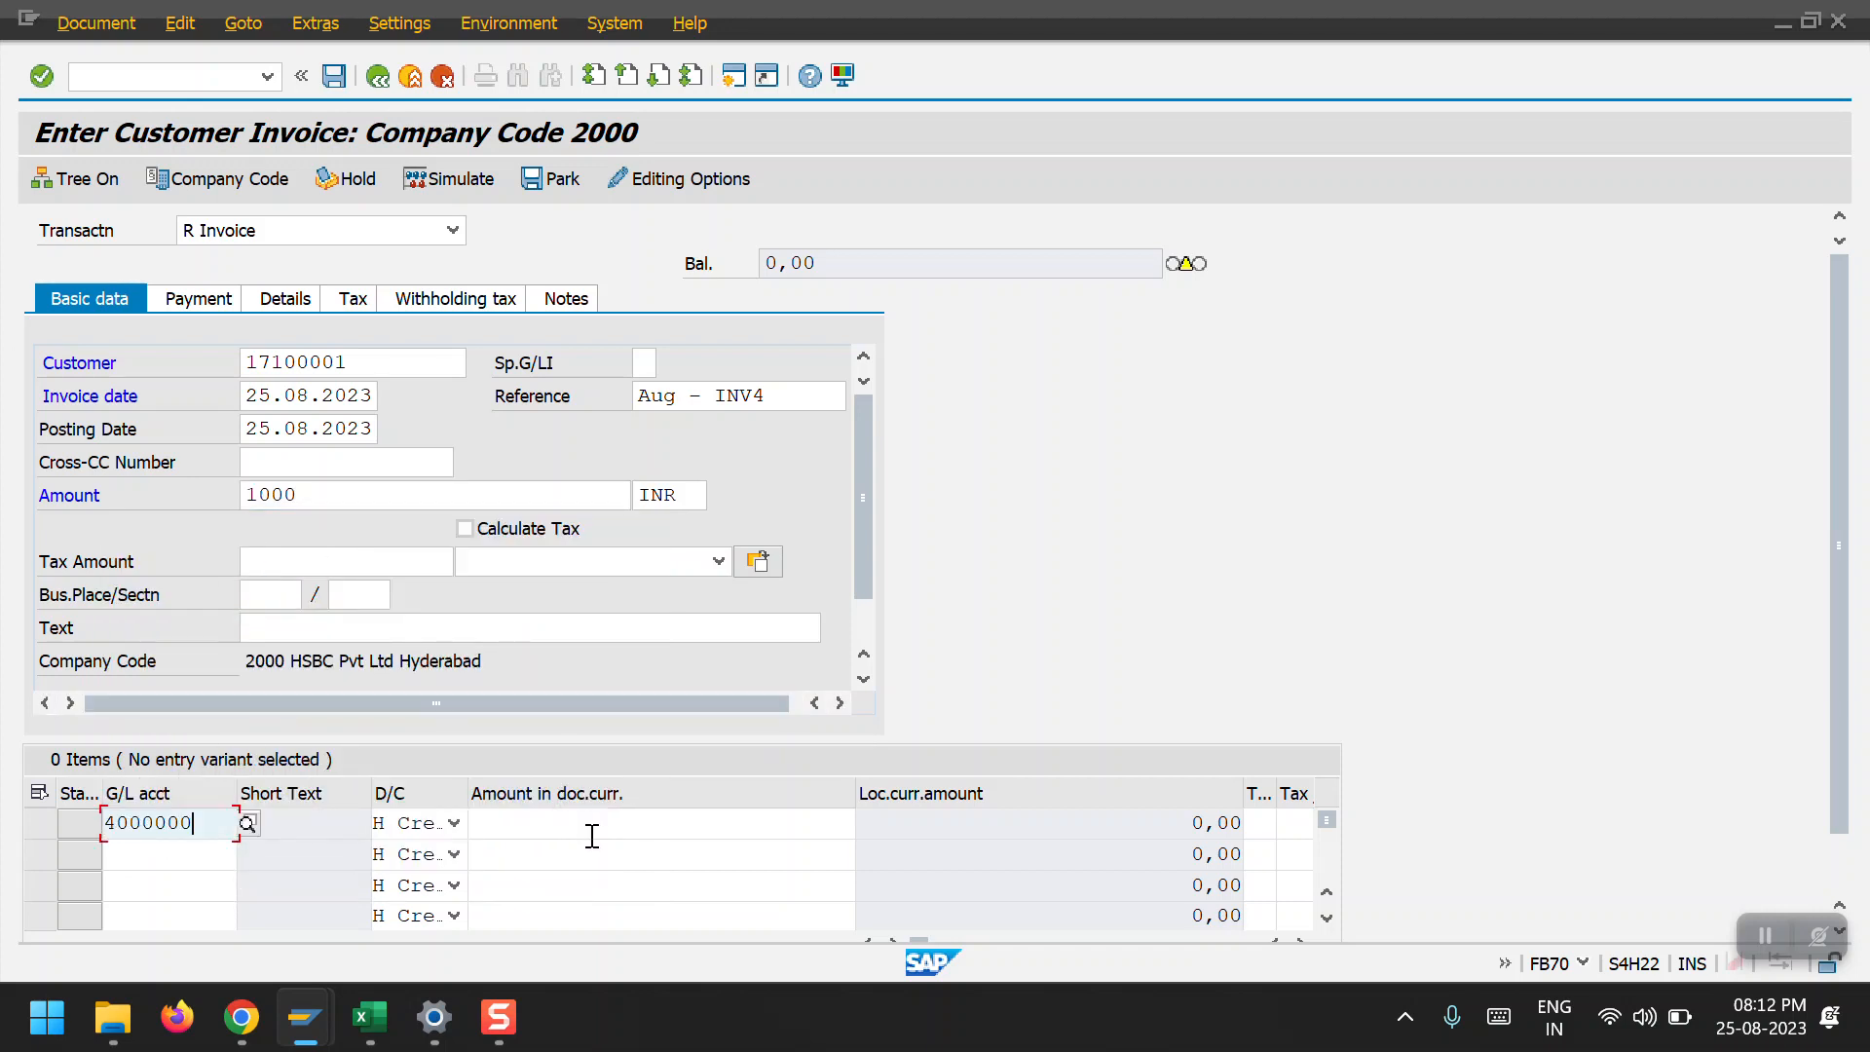
{"action": "left_click", "coordinate": [591, 836]}
{"action": "left_click", "coordinate": [780, 407]}
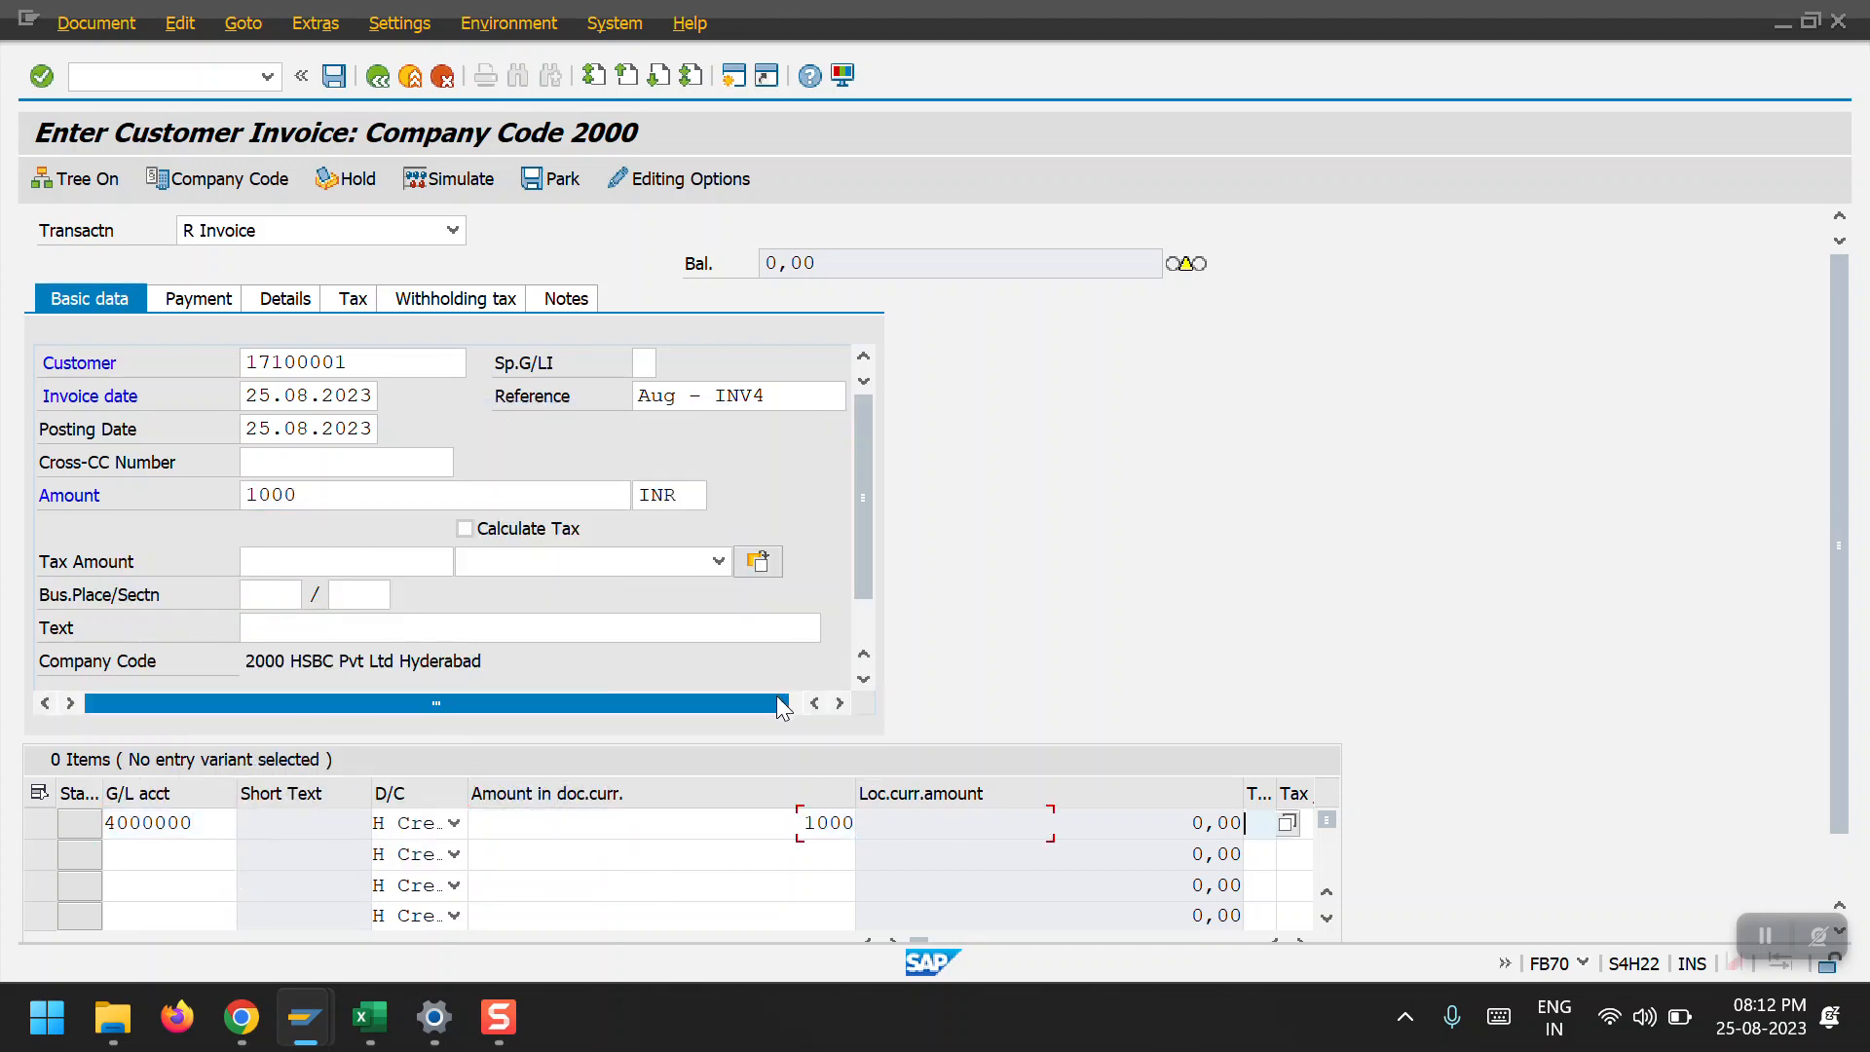
{"action": "key", "text": "Tab"}
{"action": "key", "text": "Tab"}
{"action": "key", "text": "Tab"}
{"action": "key", "text": "Tab"}
{"action": "key", "text": "Tab"}
{"action": "key", "text": "Tab"}
{"action": "key", "text": "Tab"}
{"action": "key", "text": "Tab"}
{"action": "key", "text": "Tab"}
{"action": "key", "text": "Tab"}
{"action": "key", "text": "Tab"}
{"action": "key", "text": "Tab"}
{"action": "key", "text": "Tab"}
{"action": "key", "text": "Tab"}
{"action": "key", "text": "Tab"}
{"action": "key", "text": "Tab"}
{"action": "key", "text": "Tab"}
{"action": "key", "text": "Tab"}
{"action": "key", "text": "Tab"}
{"action": "key", "text": "Tab"}
{"action": "key", "text": "Tab"}
{"action": "left_click", "coordinate": [1113, 821]}
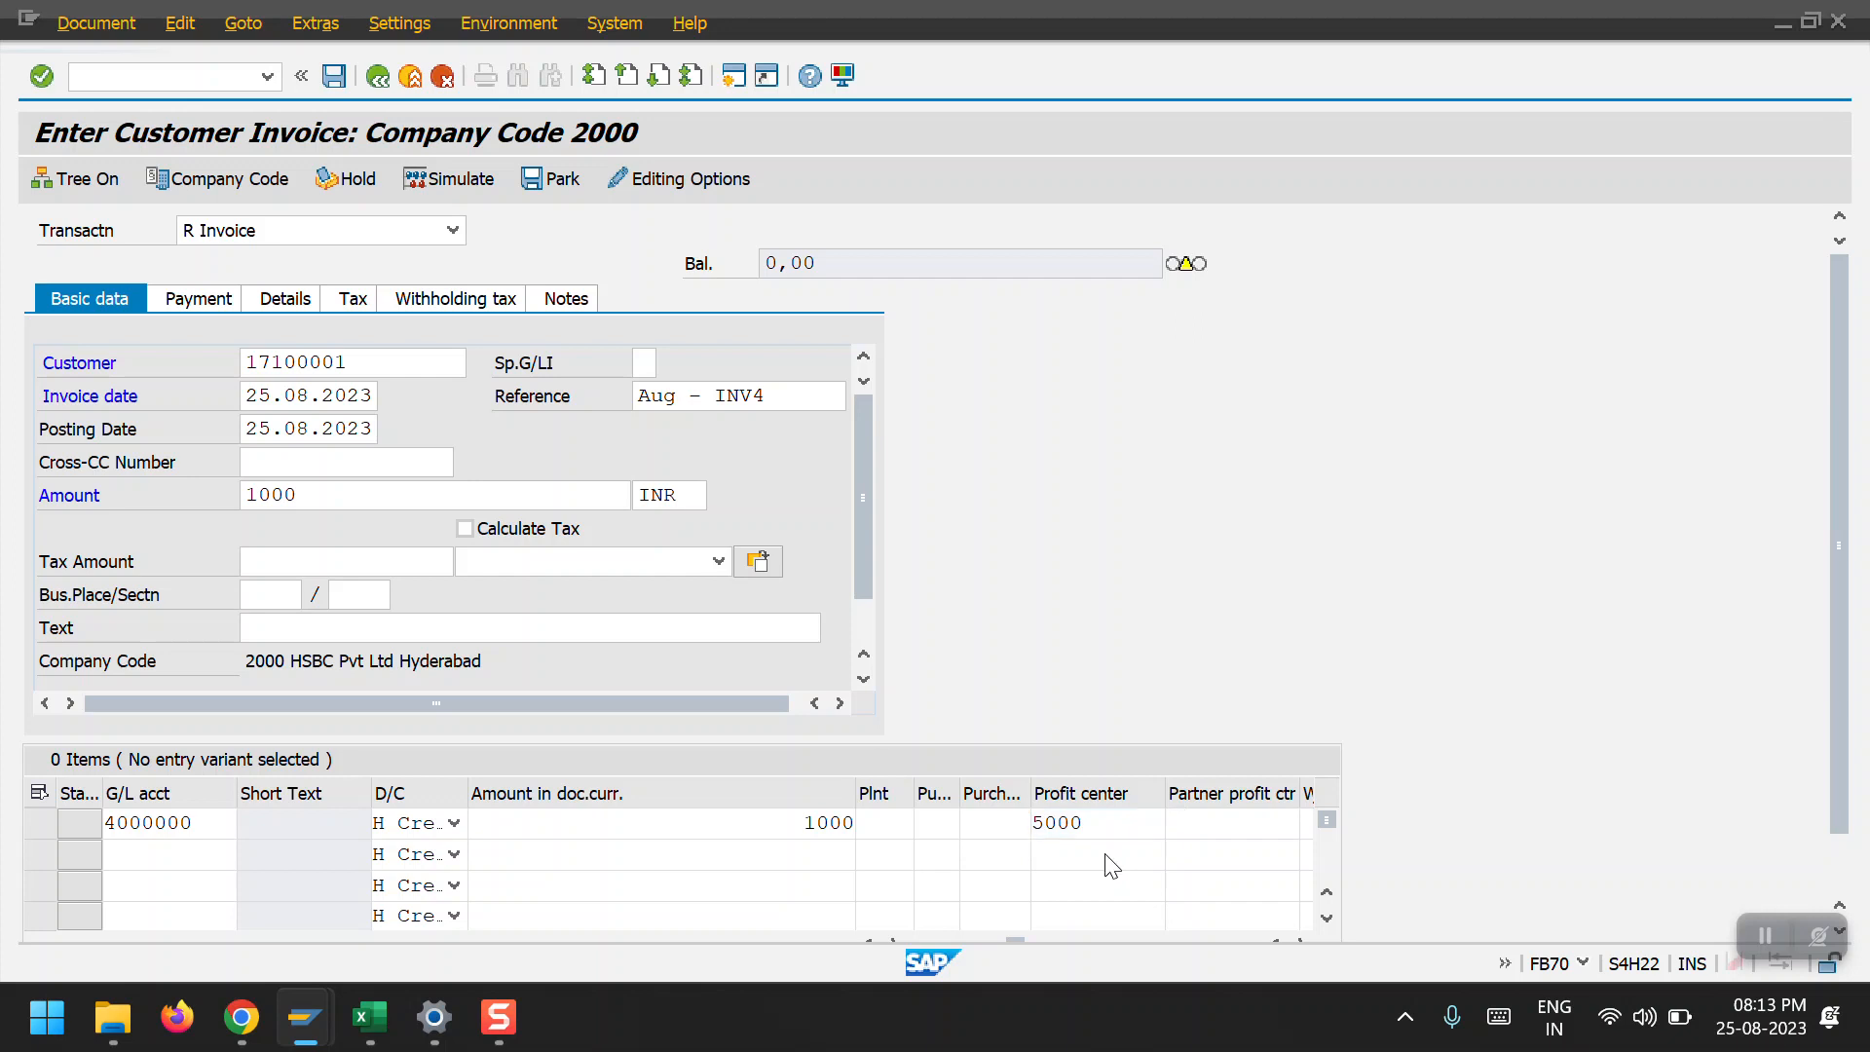
Validate the invoice, accept the account assignment warning, and post it.
{"action": "key", "text": "Return"}
{"action": "key", "text": "Return"}
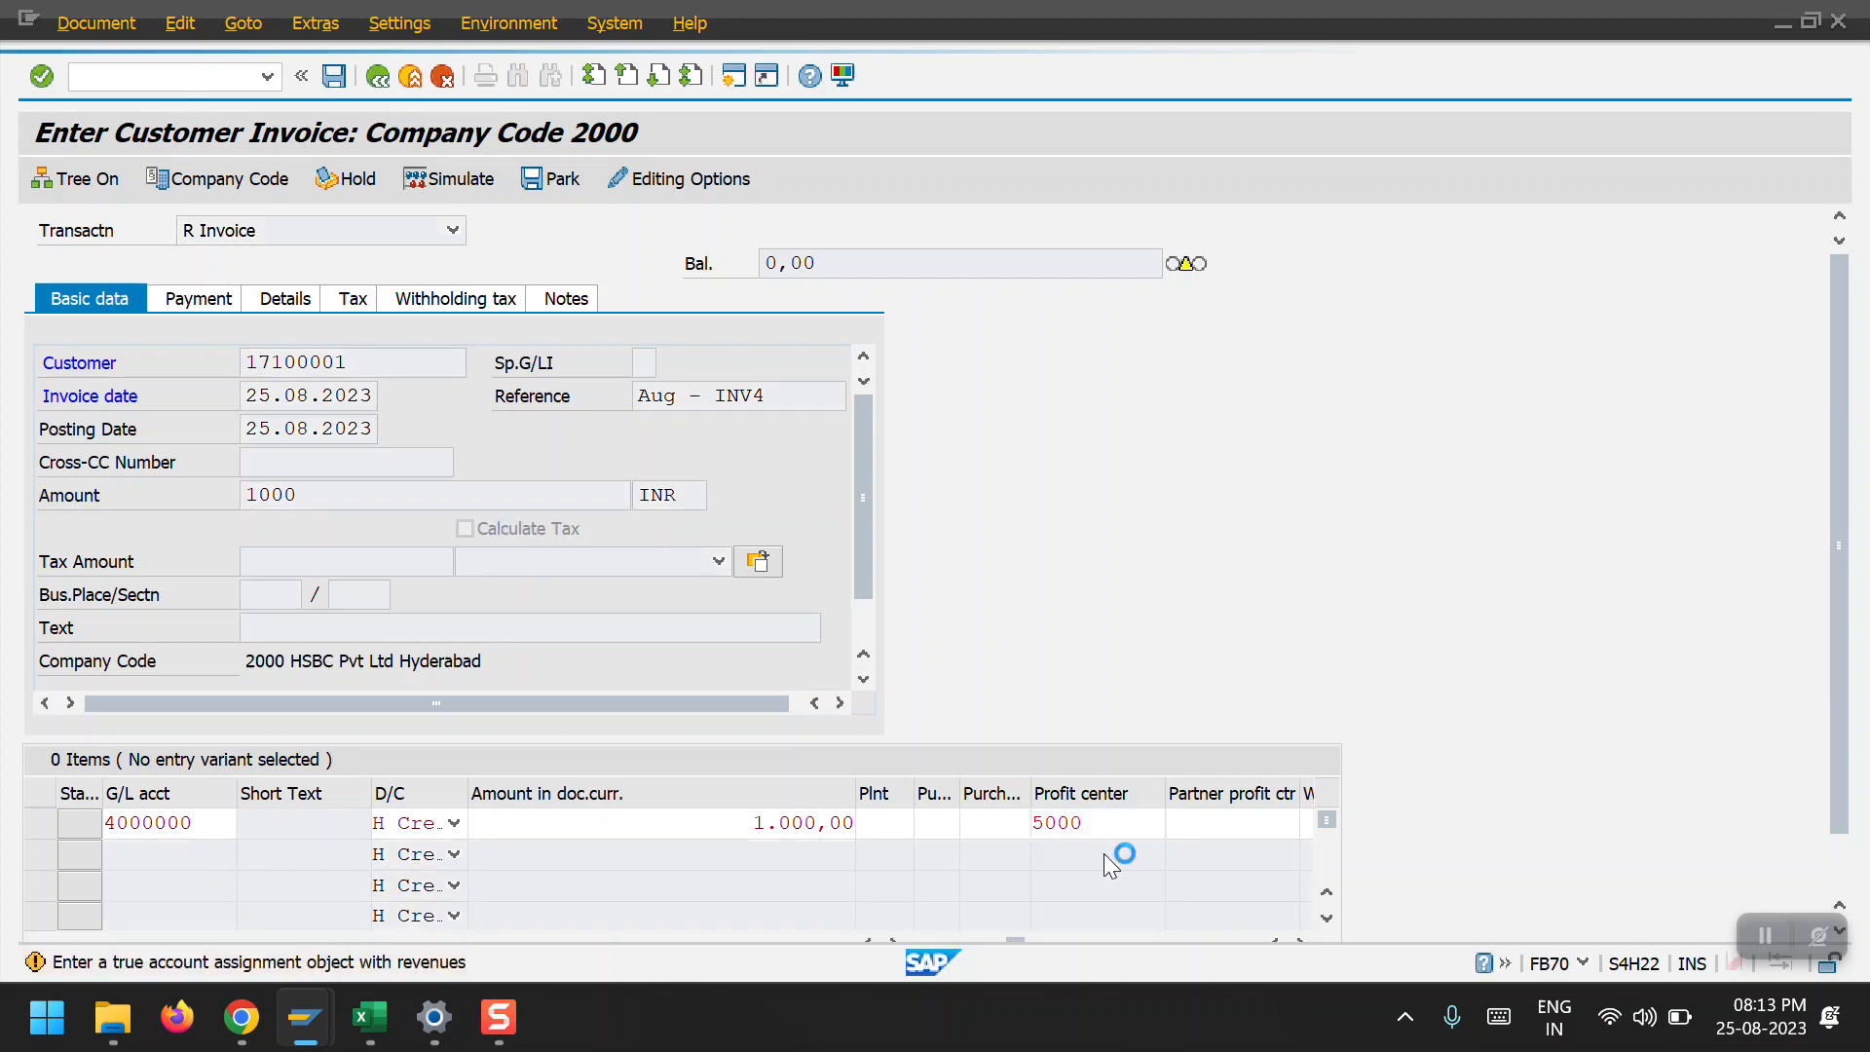
{"action": "key", "text": "Return"}
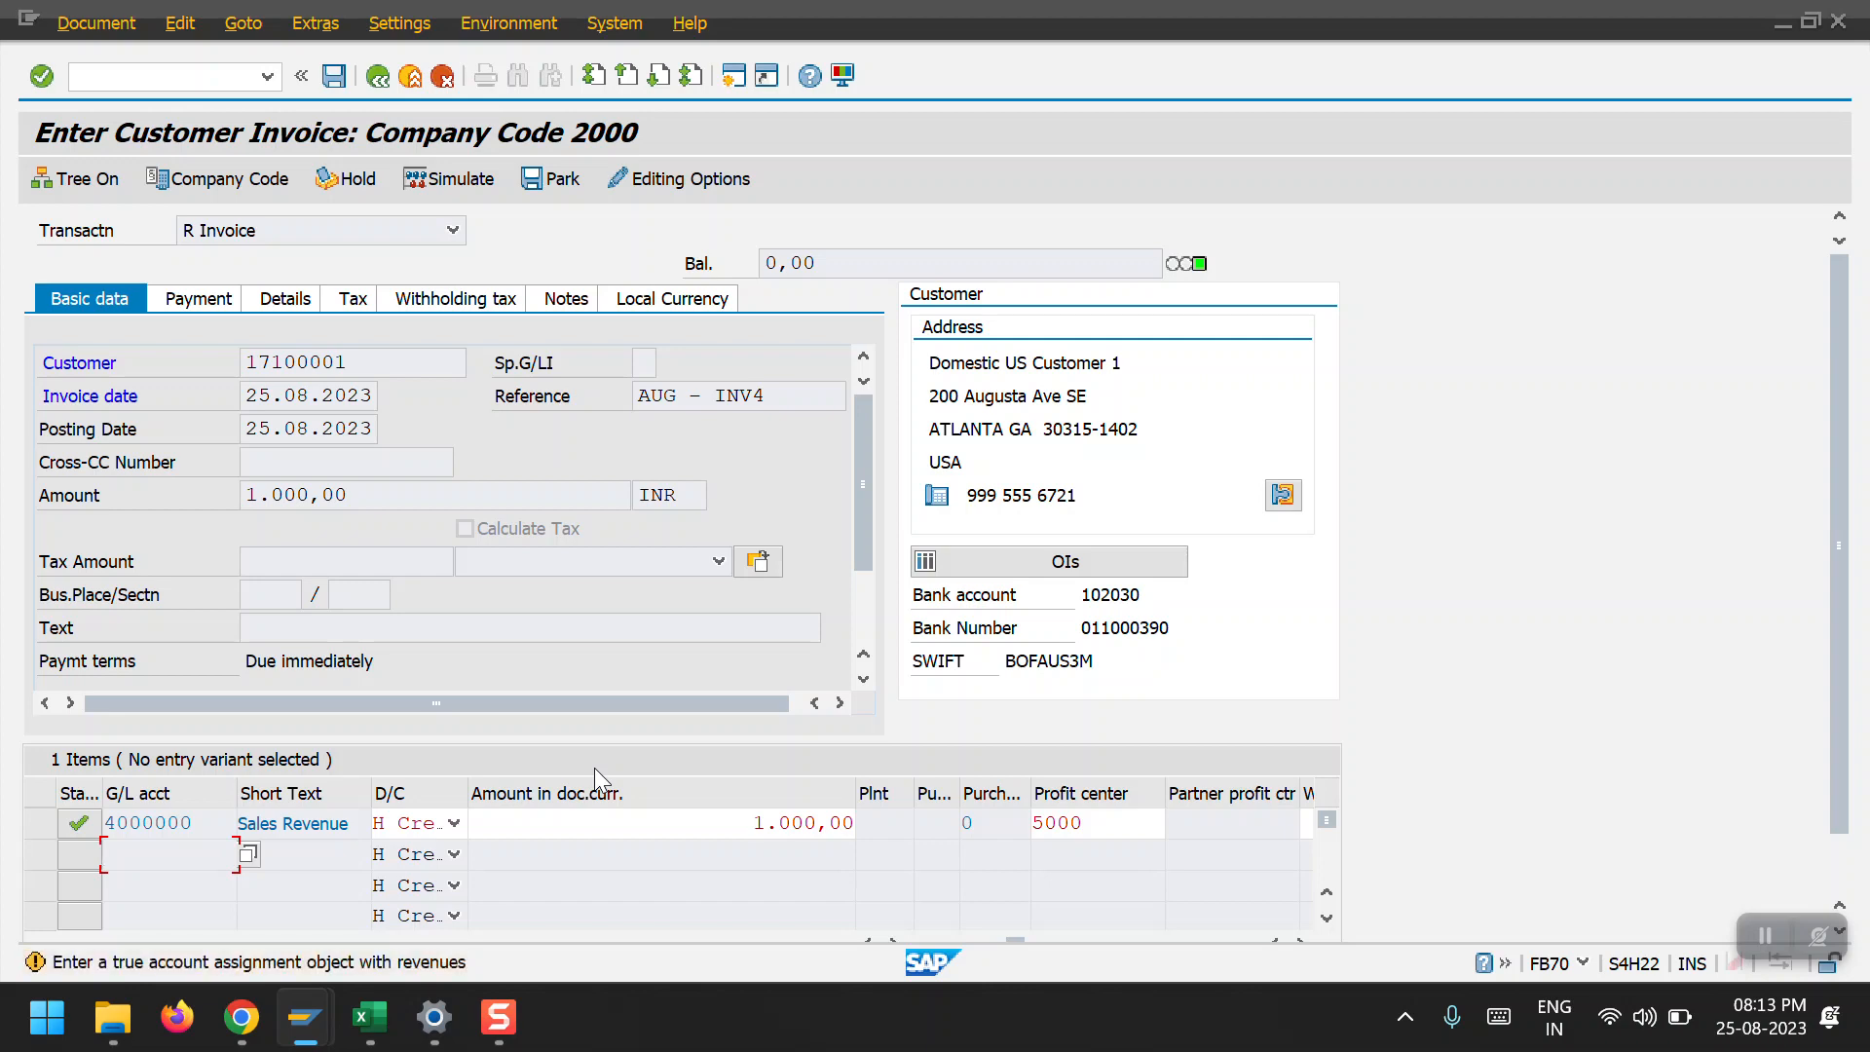
{"action": "key", "text": "Return"}
{"action": "key", "text": "ctrl+s"}
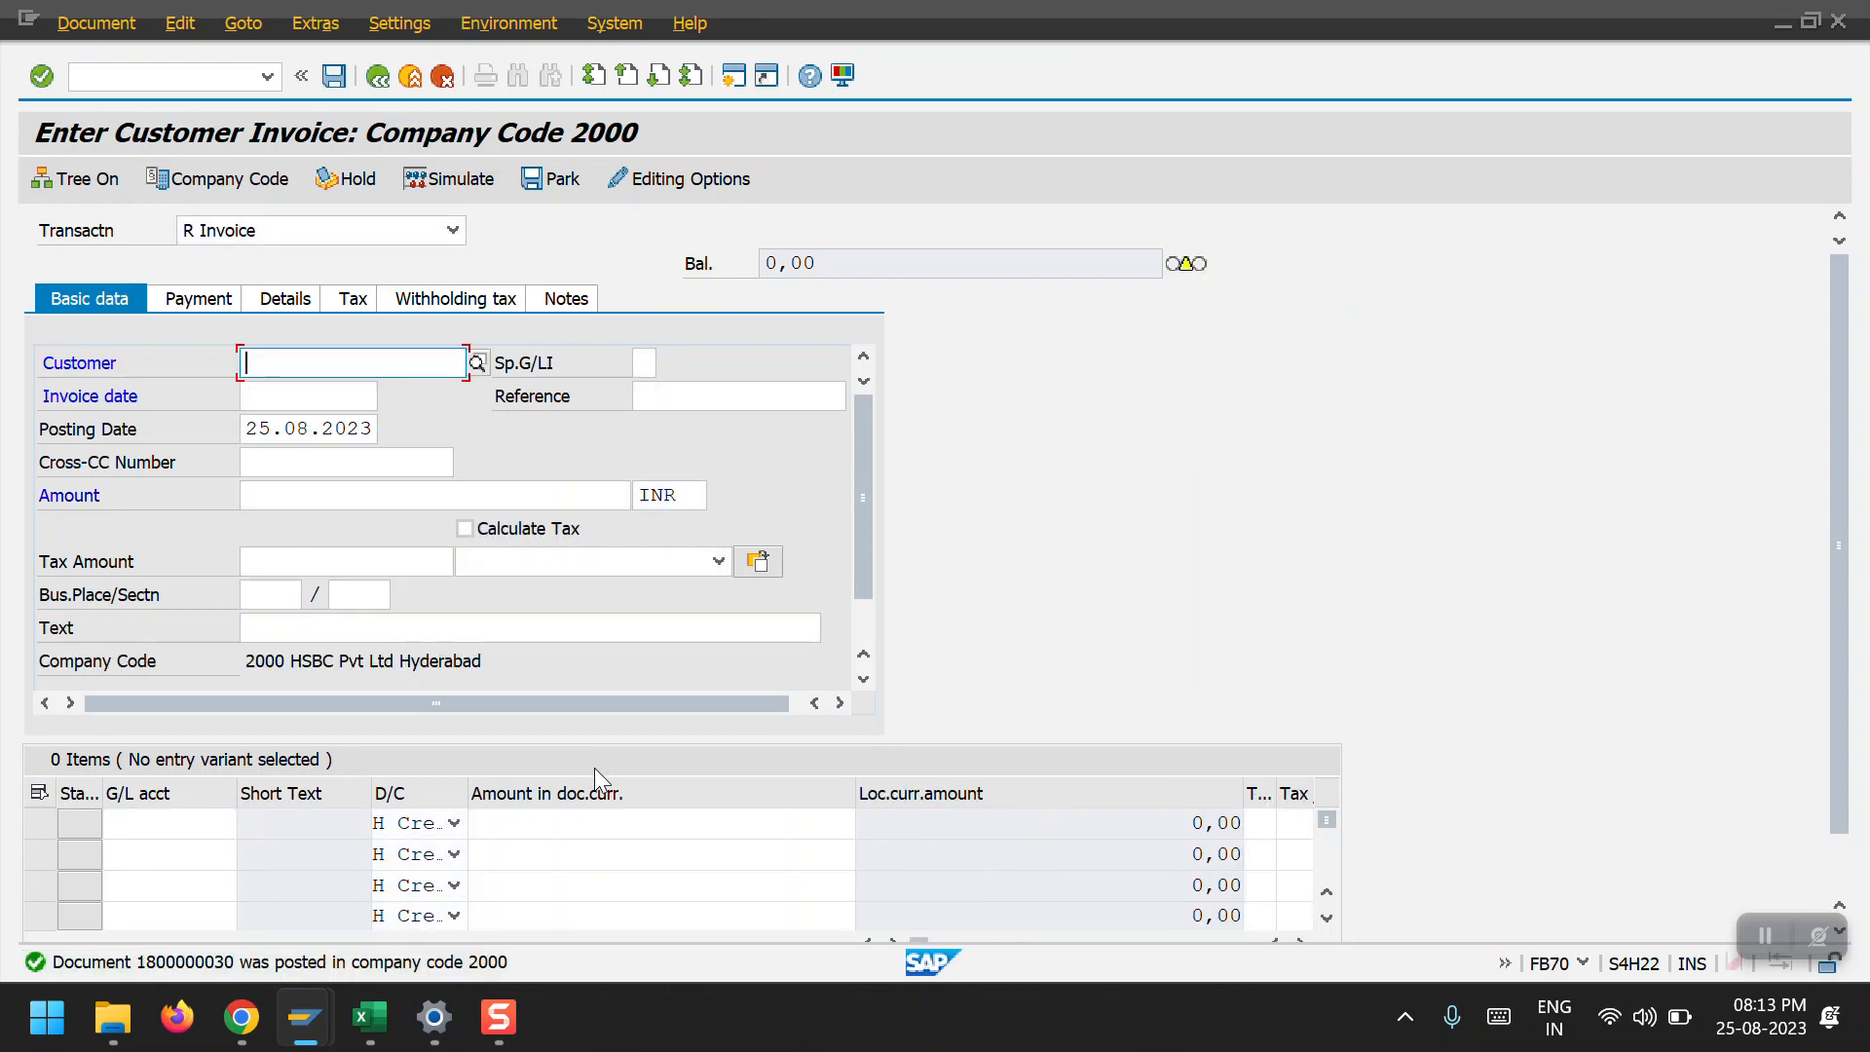
Return to Domestic US Customer 1's record, change the role to FLCU00 Customer Fin Acctg, and open the customer status for company code 2000.
{"action": "key", "text": "alt+Tab"}
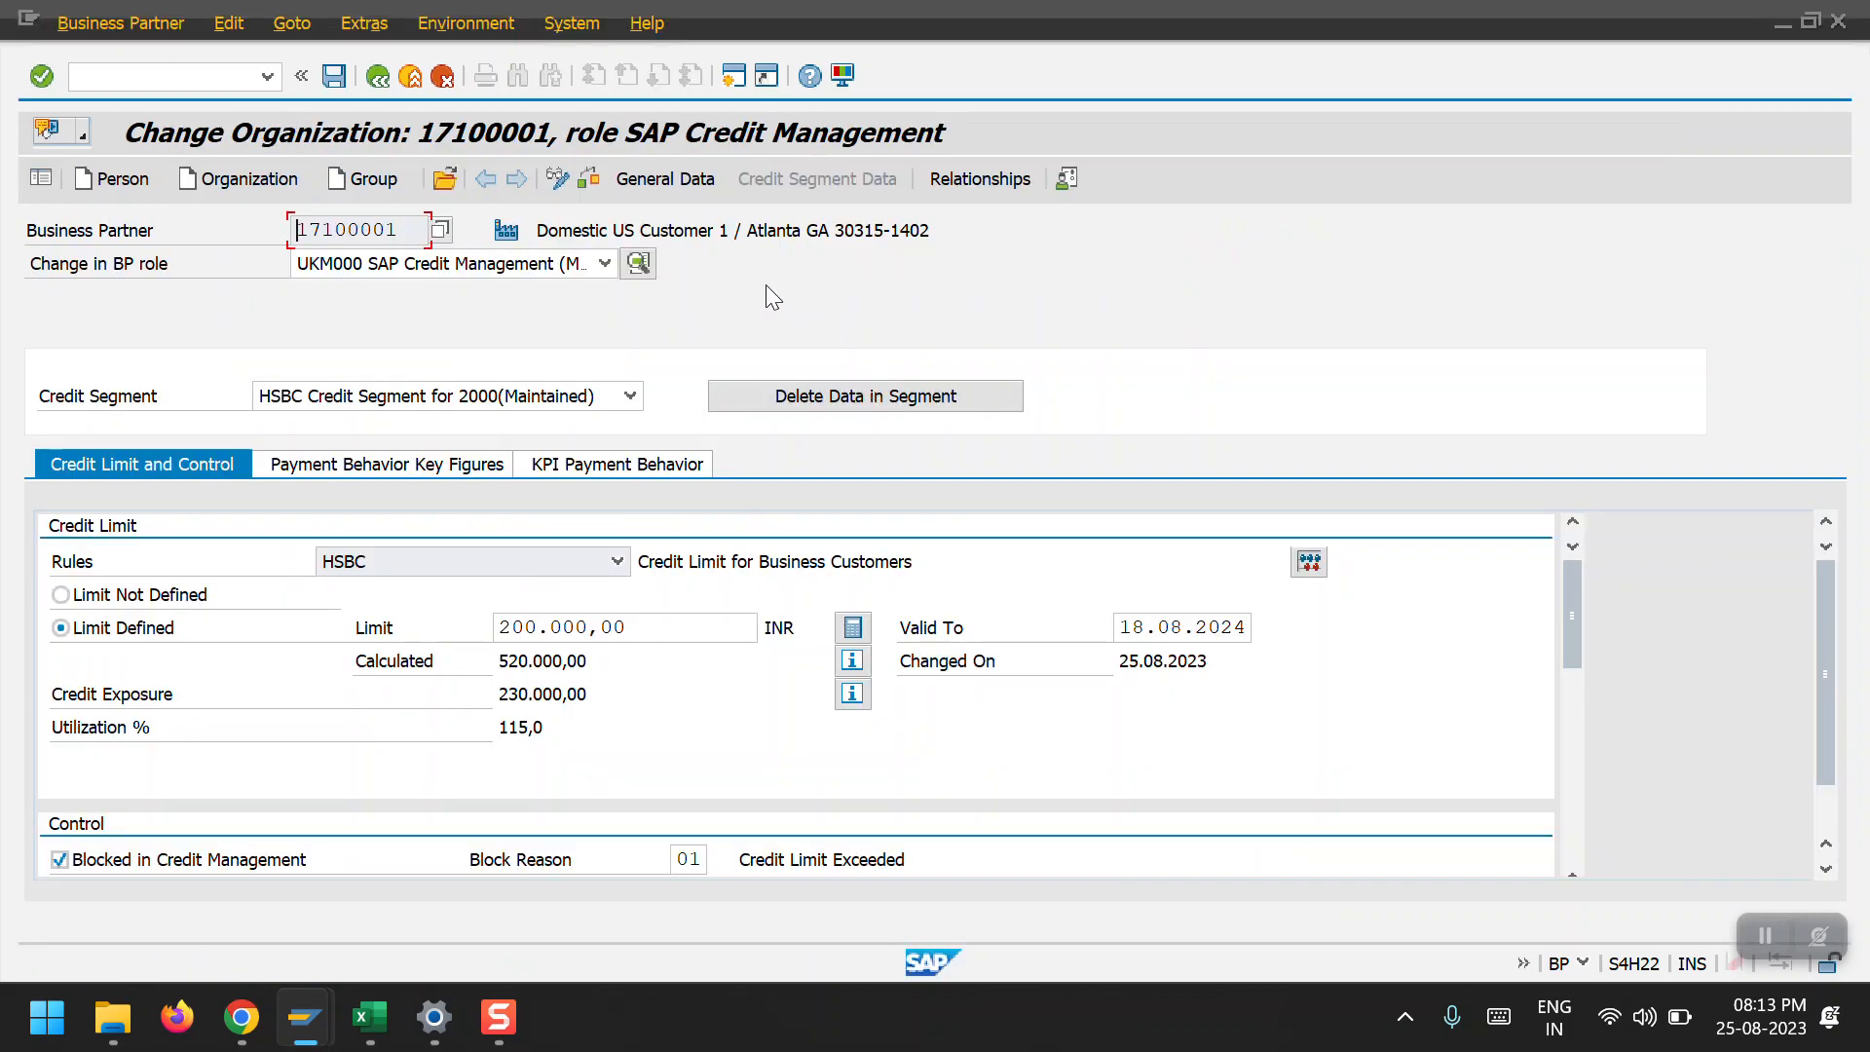
{"action": "left_click", "coordinate": [662, 182]}
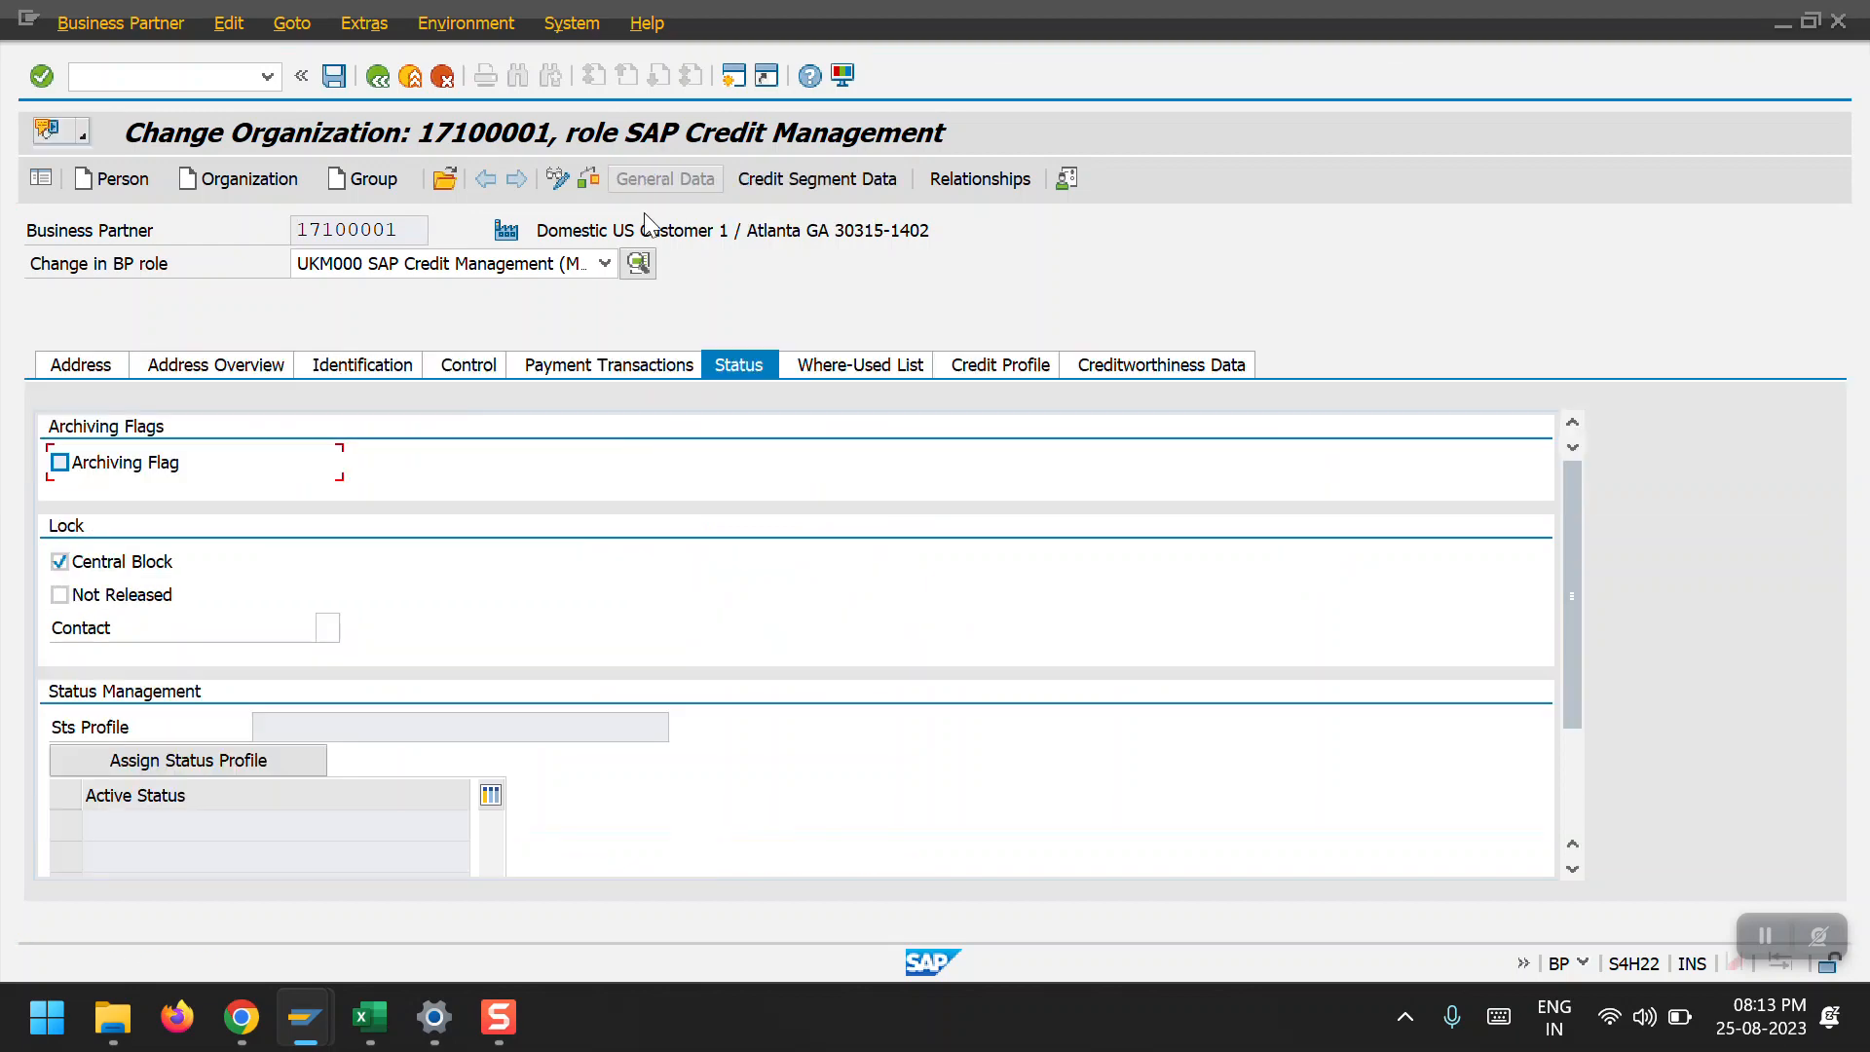
{"action": "left_click", "coordinate": [605, 263]}
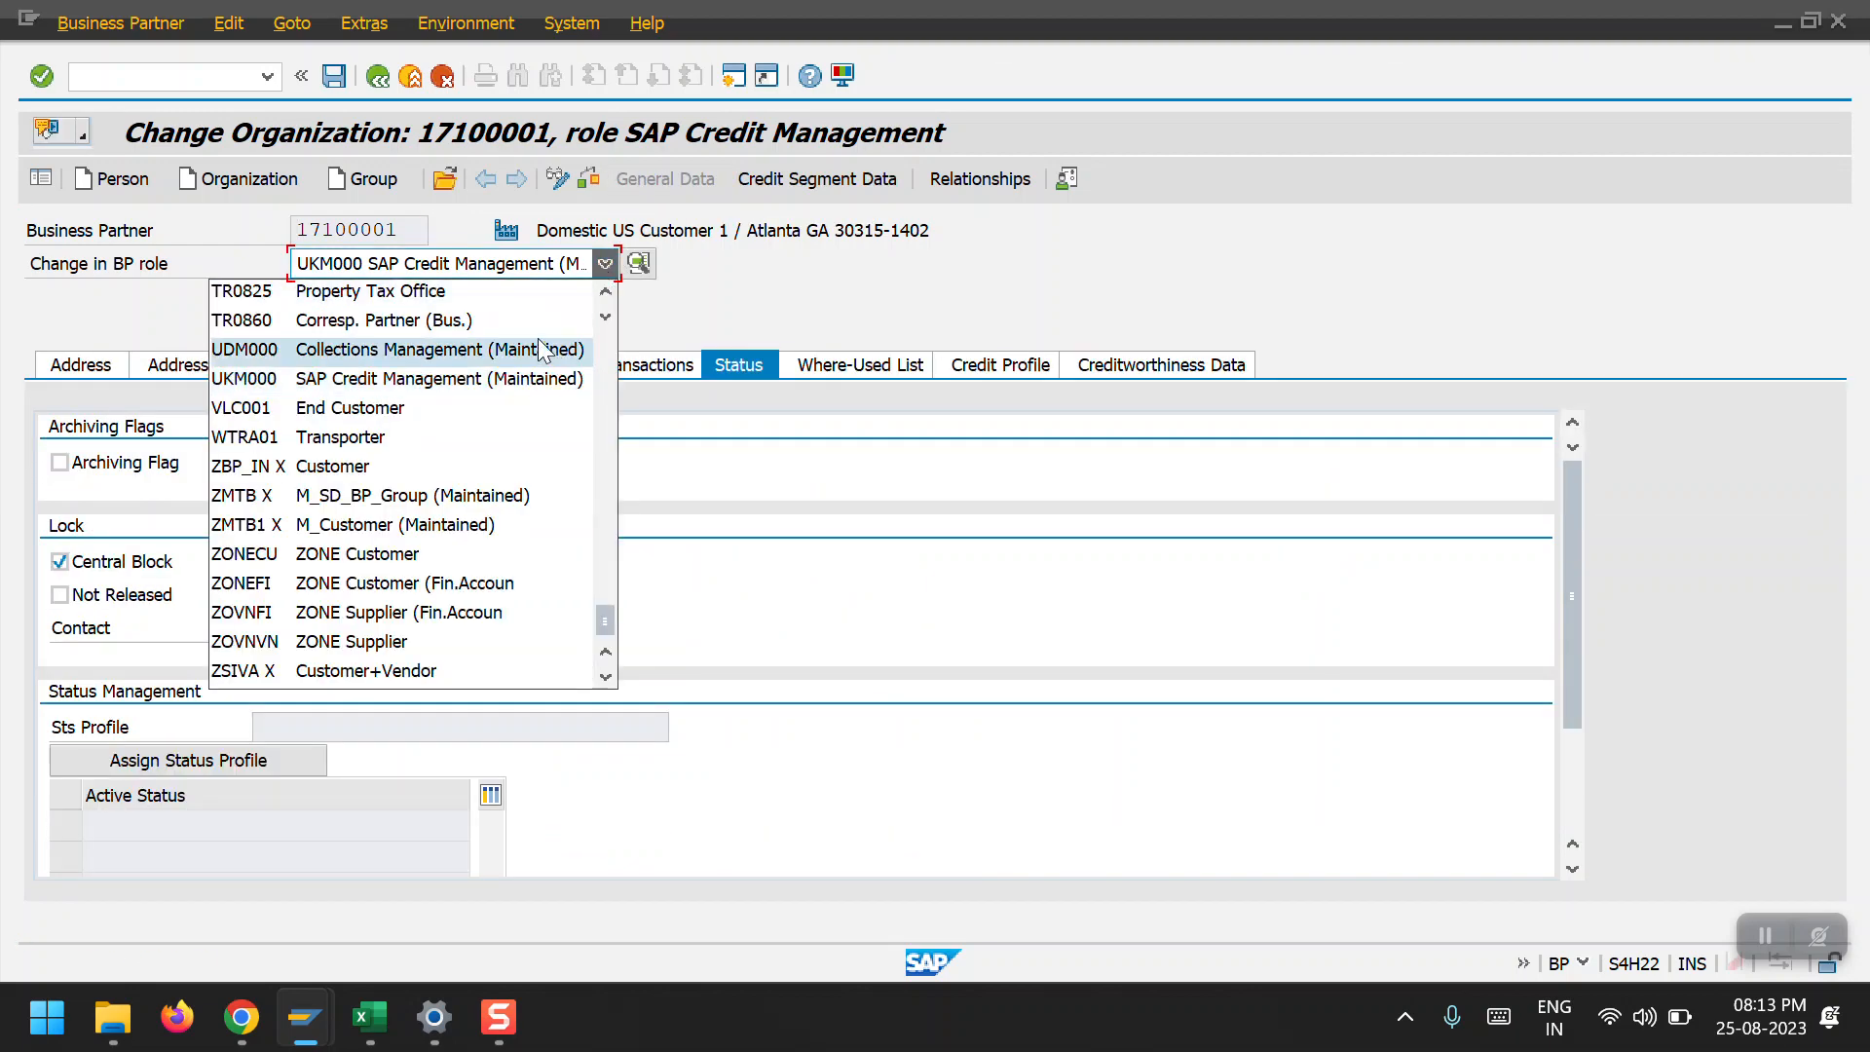
{"action": "left_click_drag", "start_coordinate": [603, 624], "coordinate": [604, 343]}
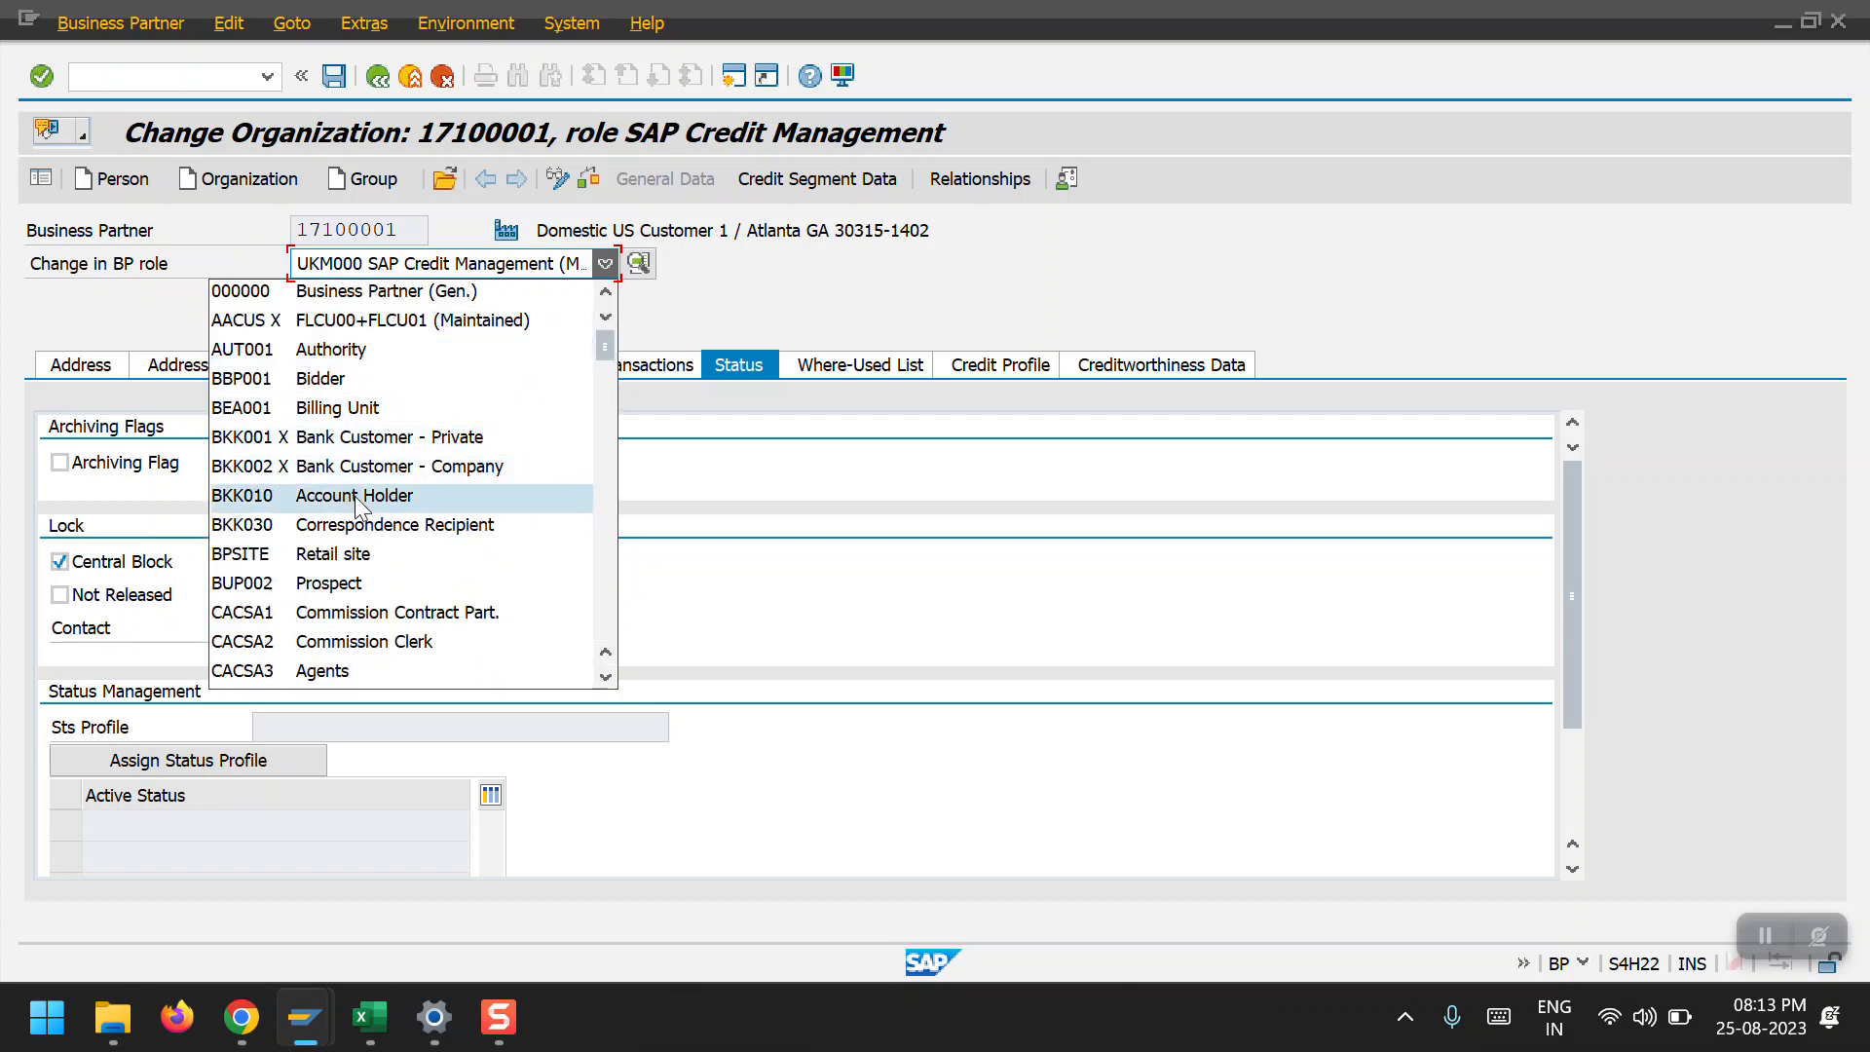
{"action": "scroll", "coordinate": [356, 502], "scroll_direction": "down", "scroll_amount": 5}
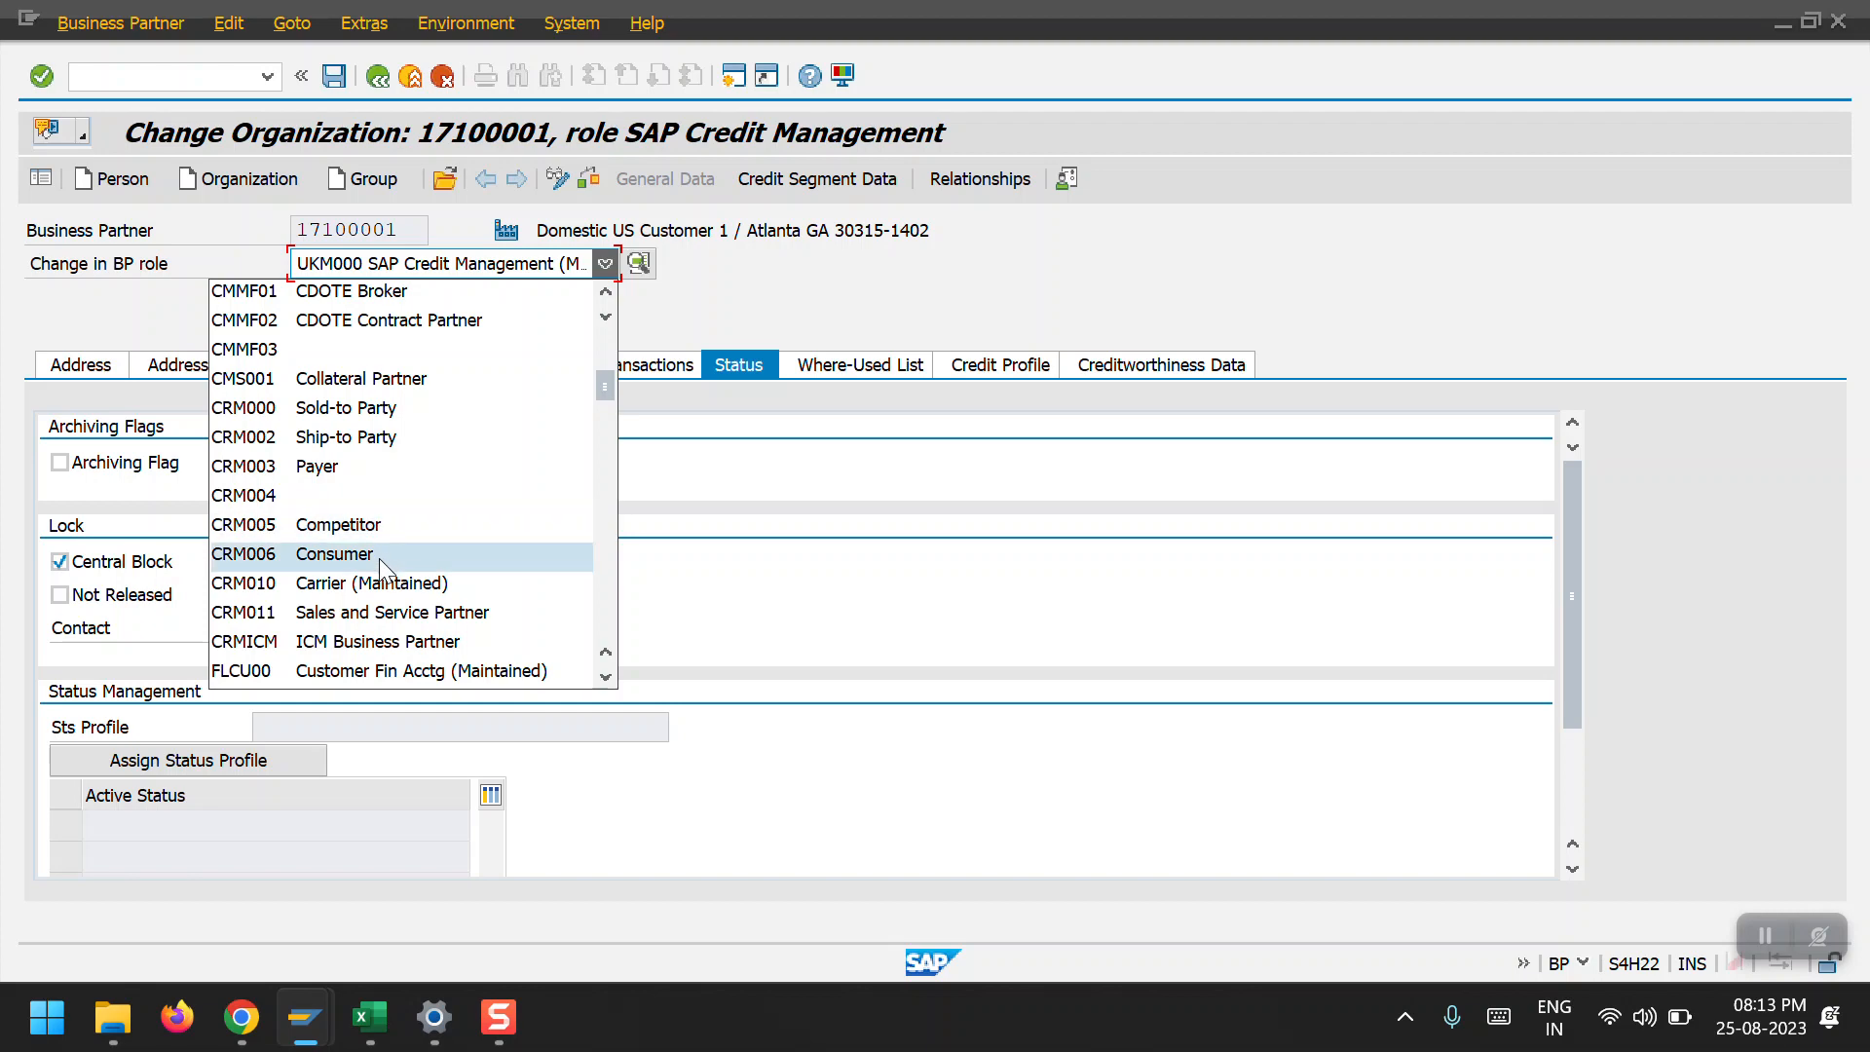
{"action": "scroll", "coordinate": [408, 429], "scroll_direction": "down", "scroll_amount": 1}
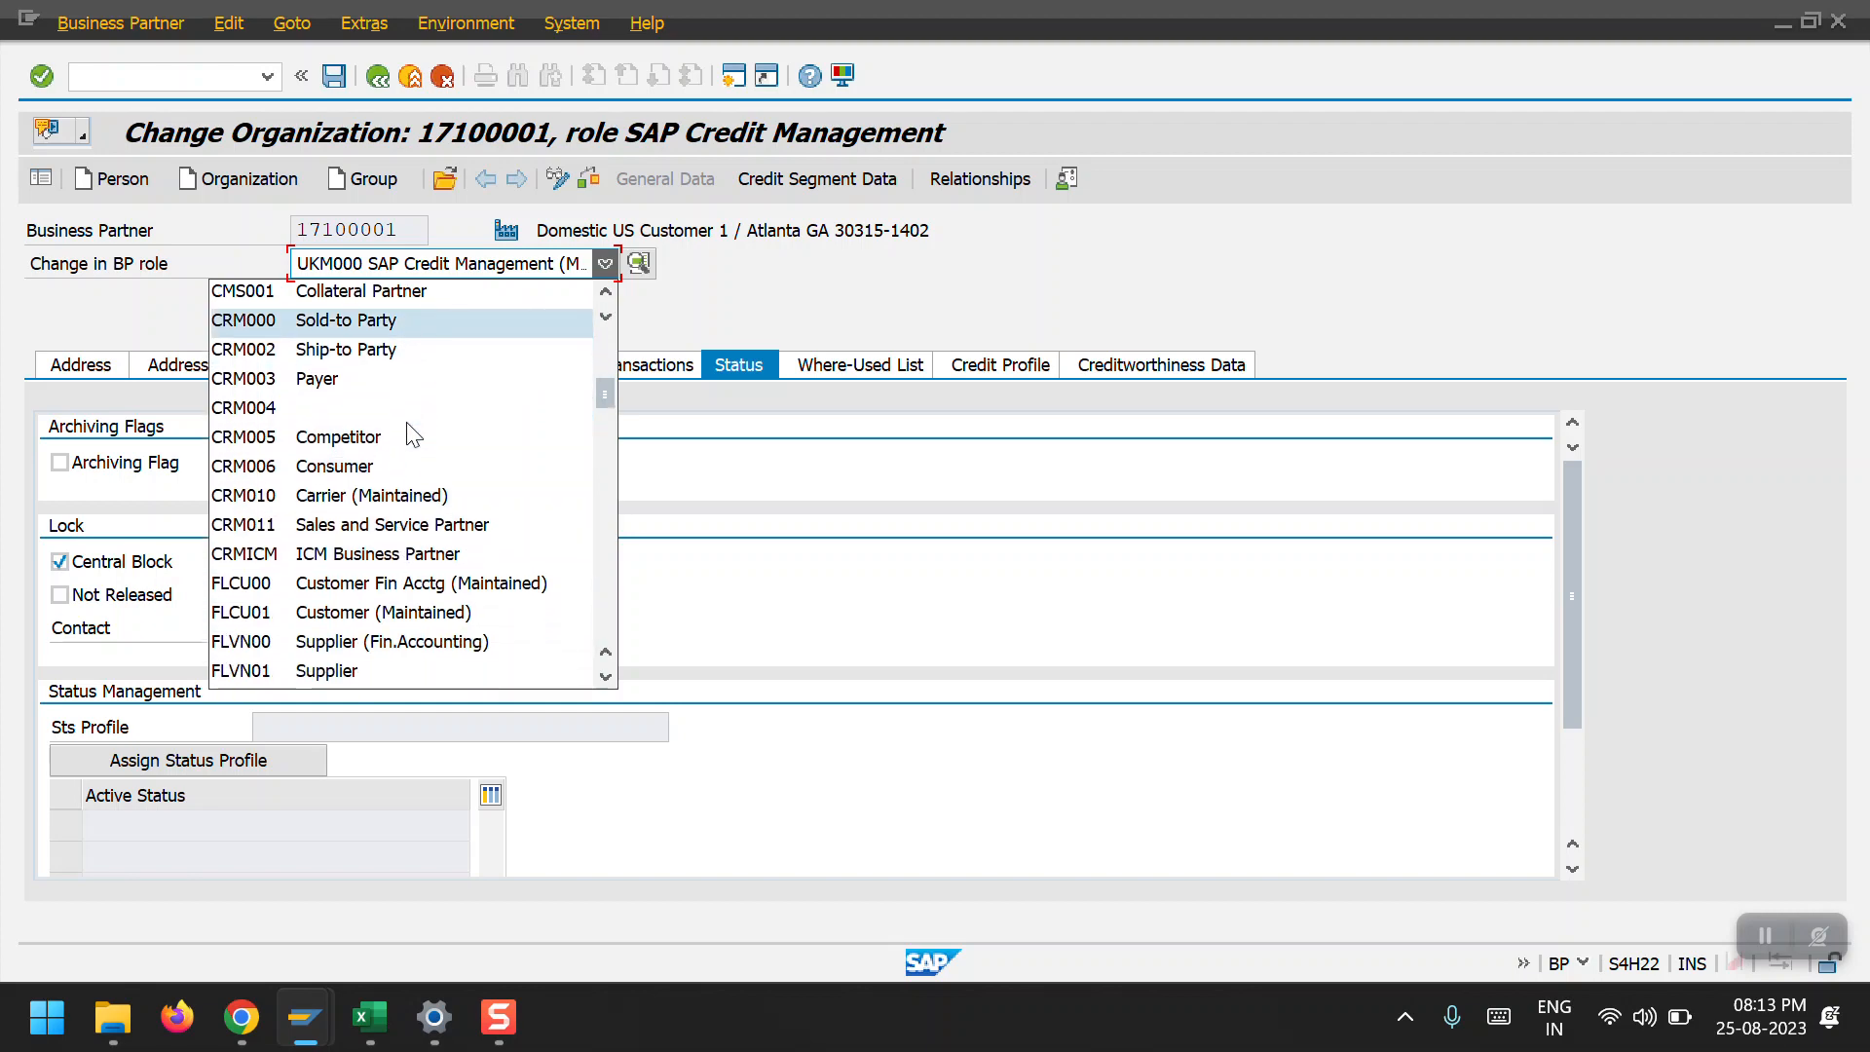
{"action": "left_click", "coordinate": [419, 582]}
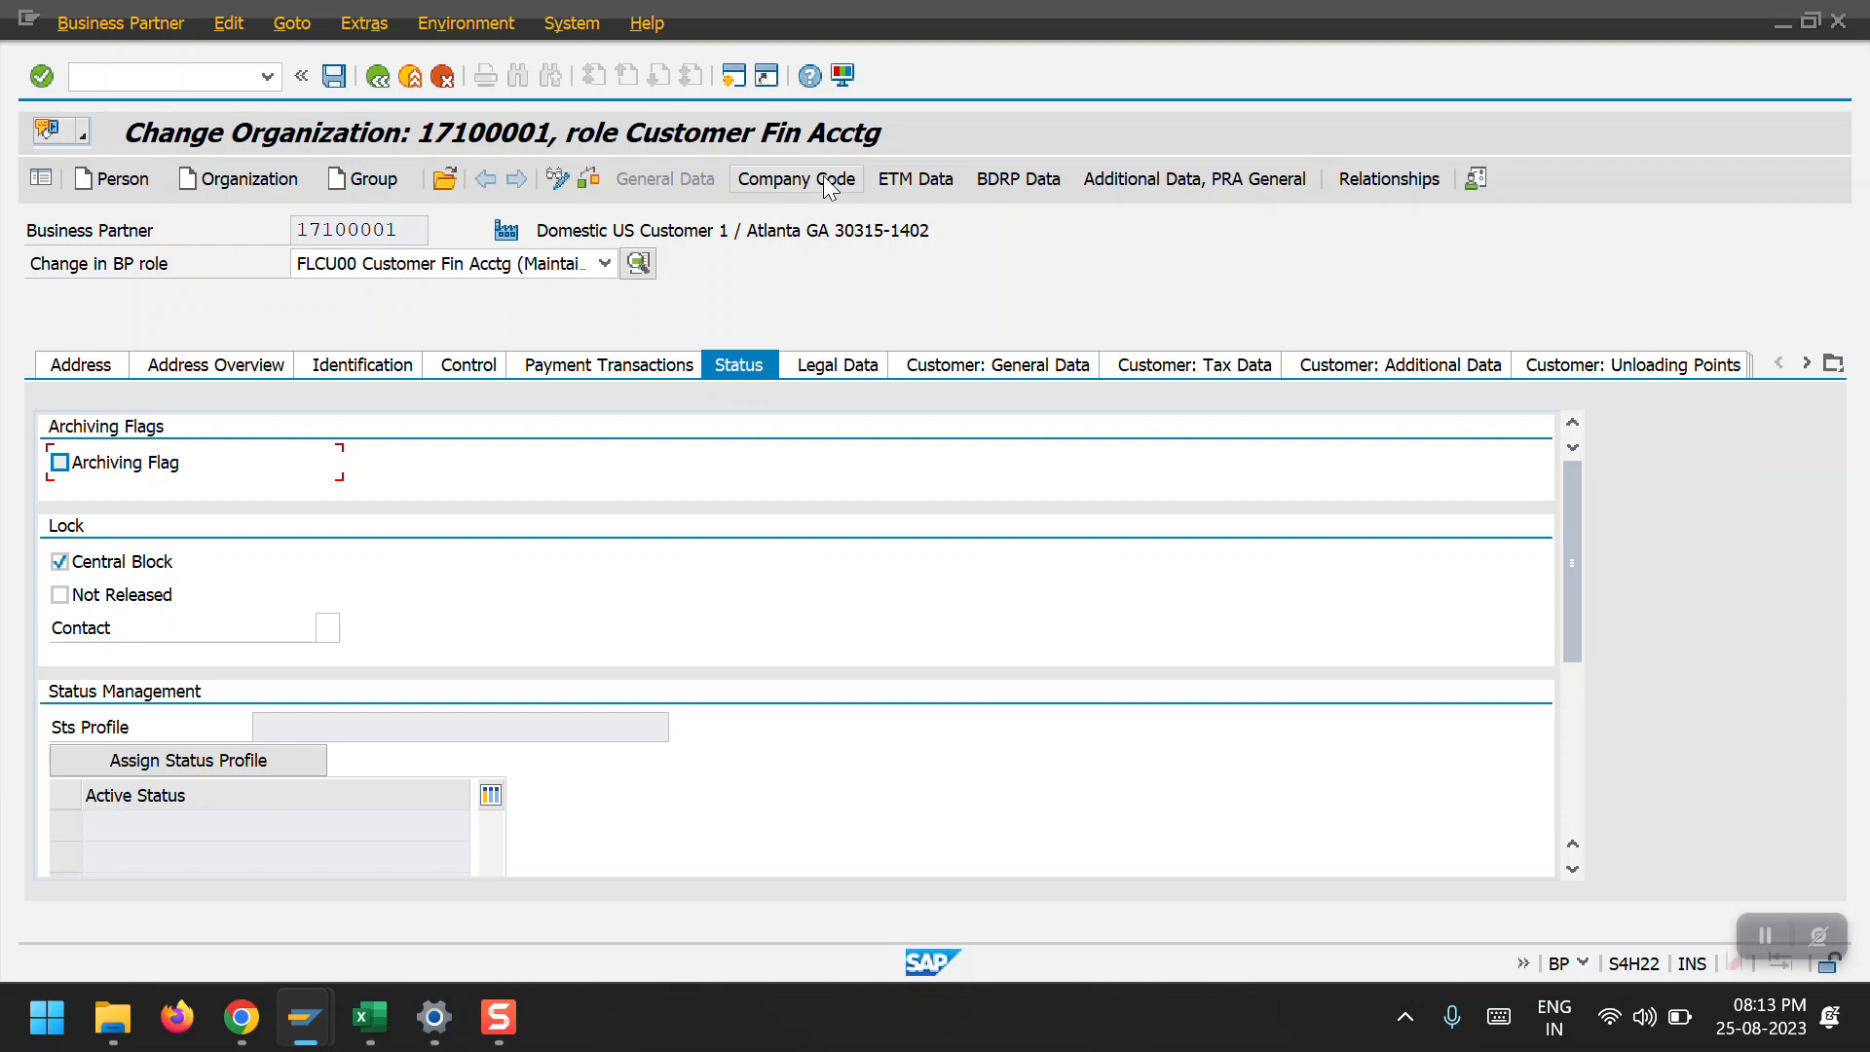
{"action": "left_click", "coordinate": [829, 181]}
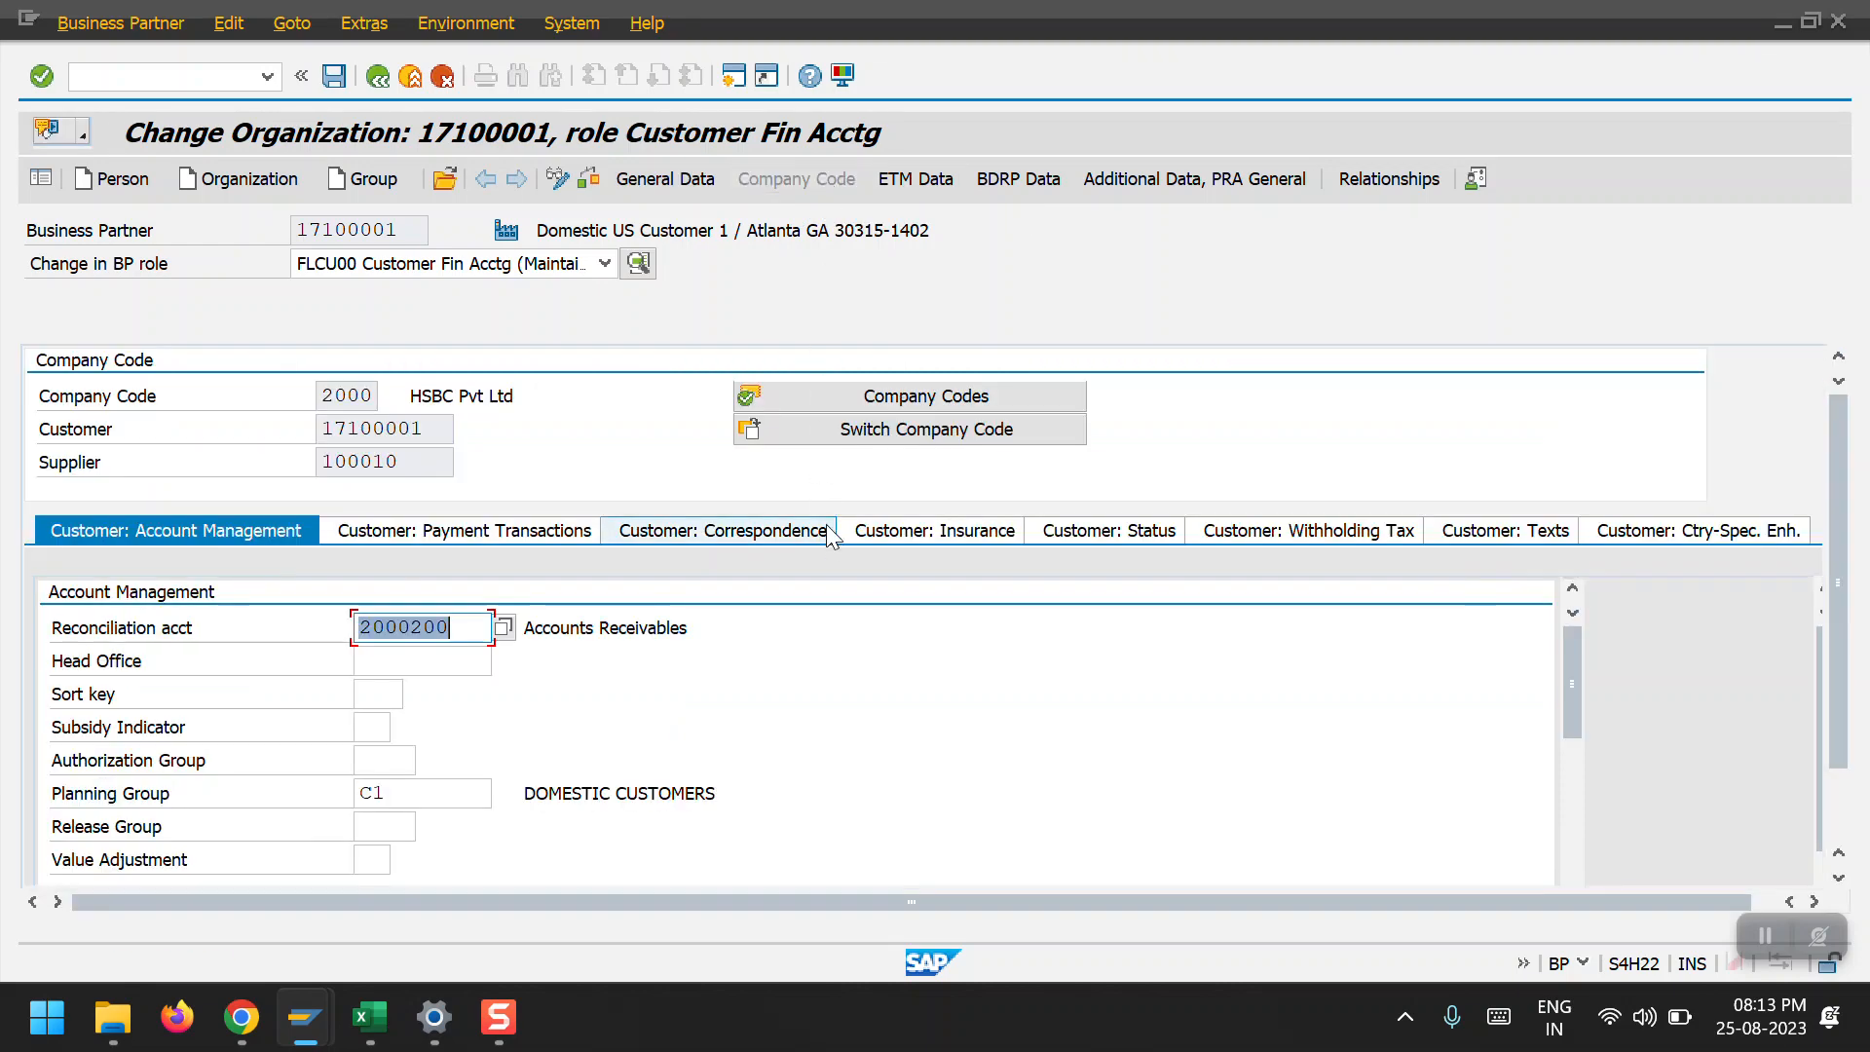
{"action": "left_click", "coordinate": [1106, 531]}
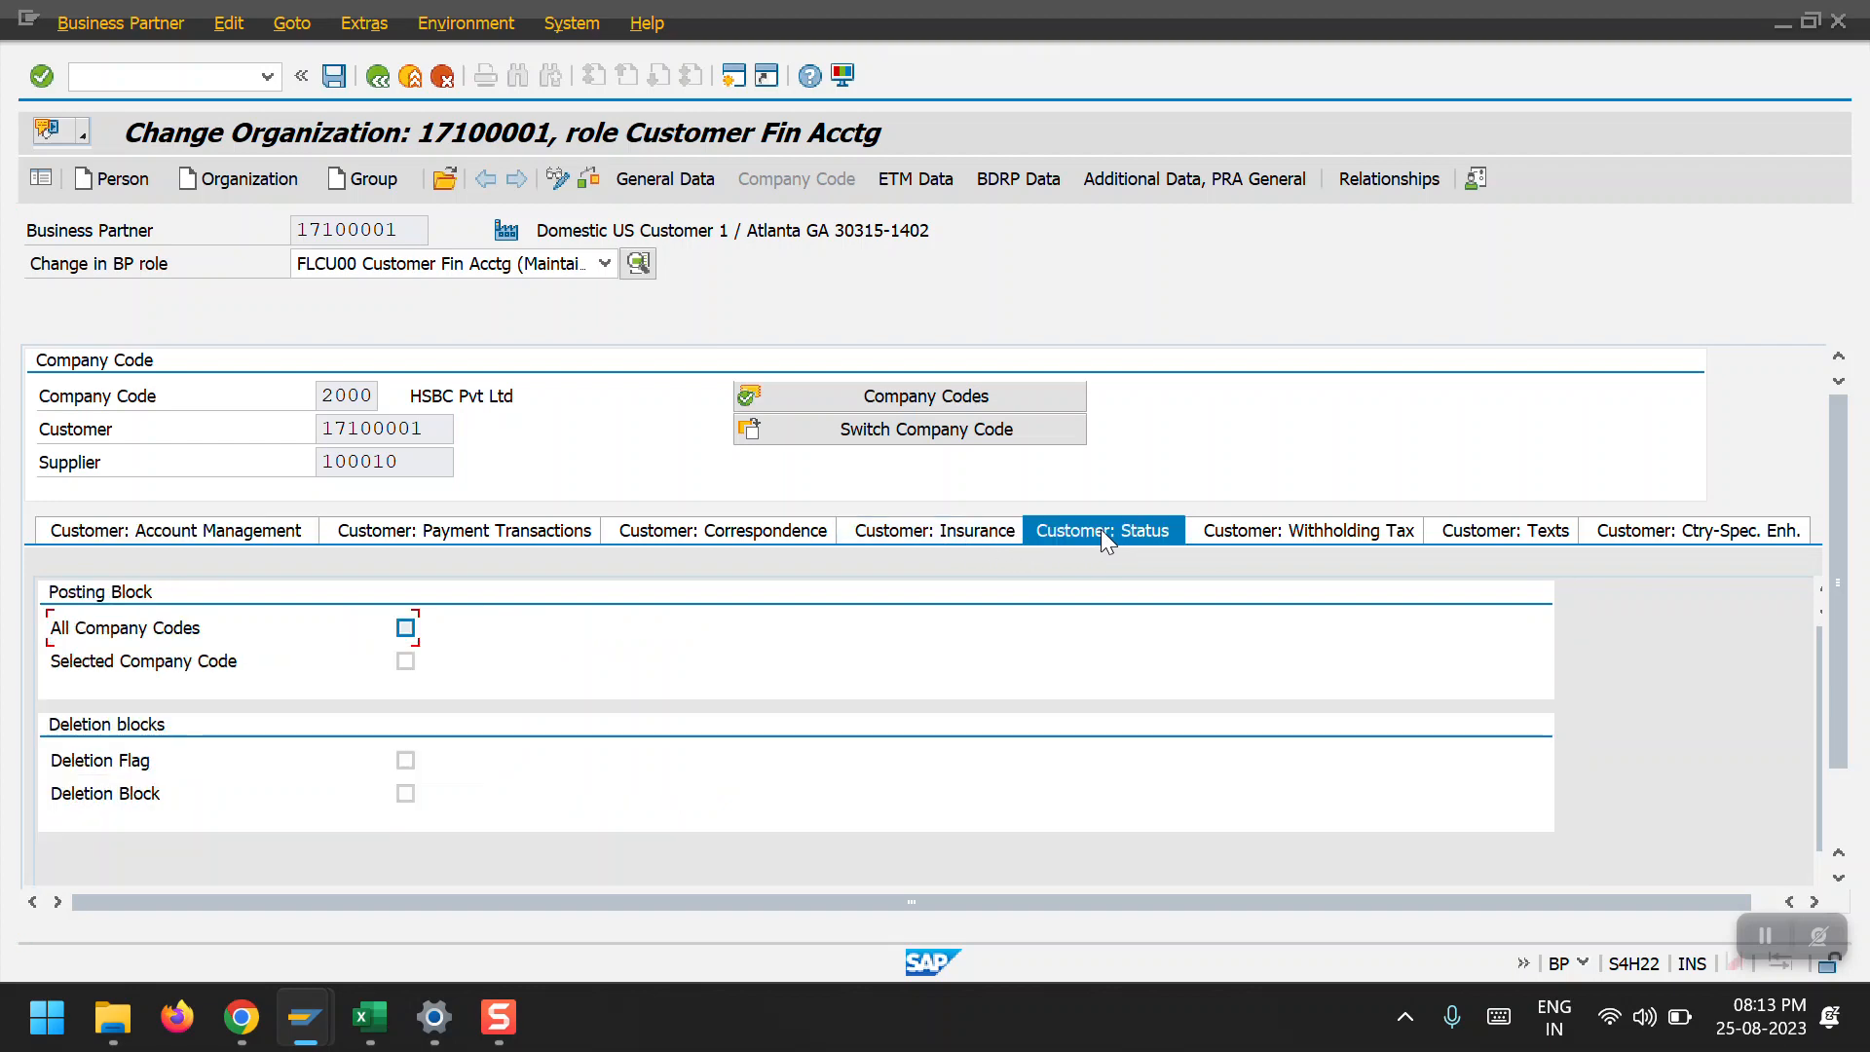
Set the posting block for all company codes on Domestic US Customer 1 and answer the open-items warnings with Yes.
{"action": "left_click", "coordinate": [405, 628]}
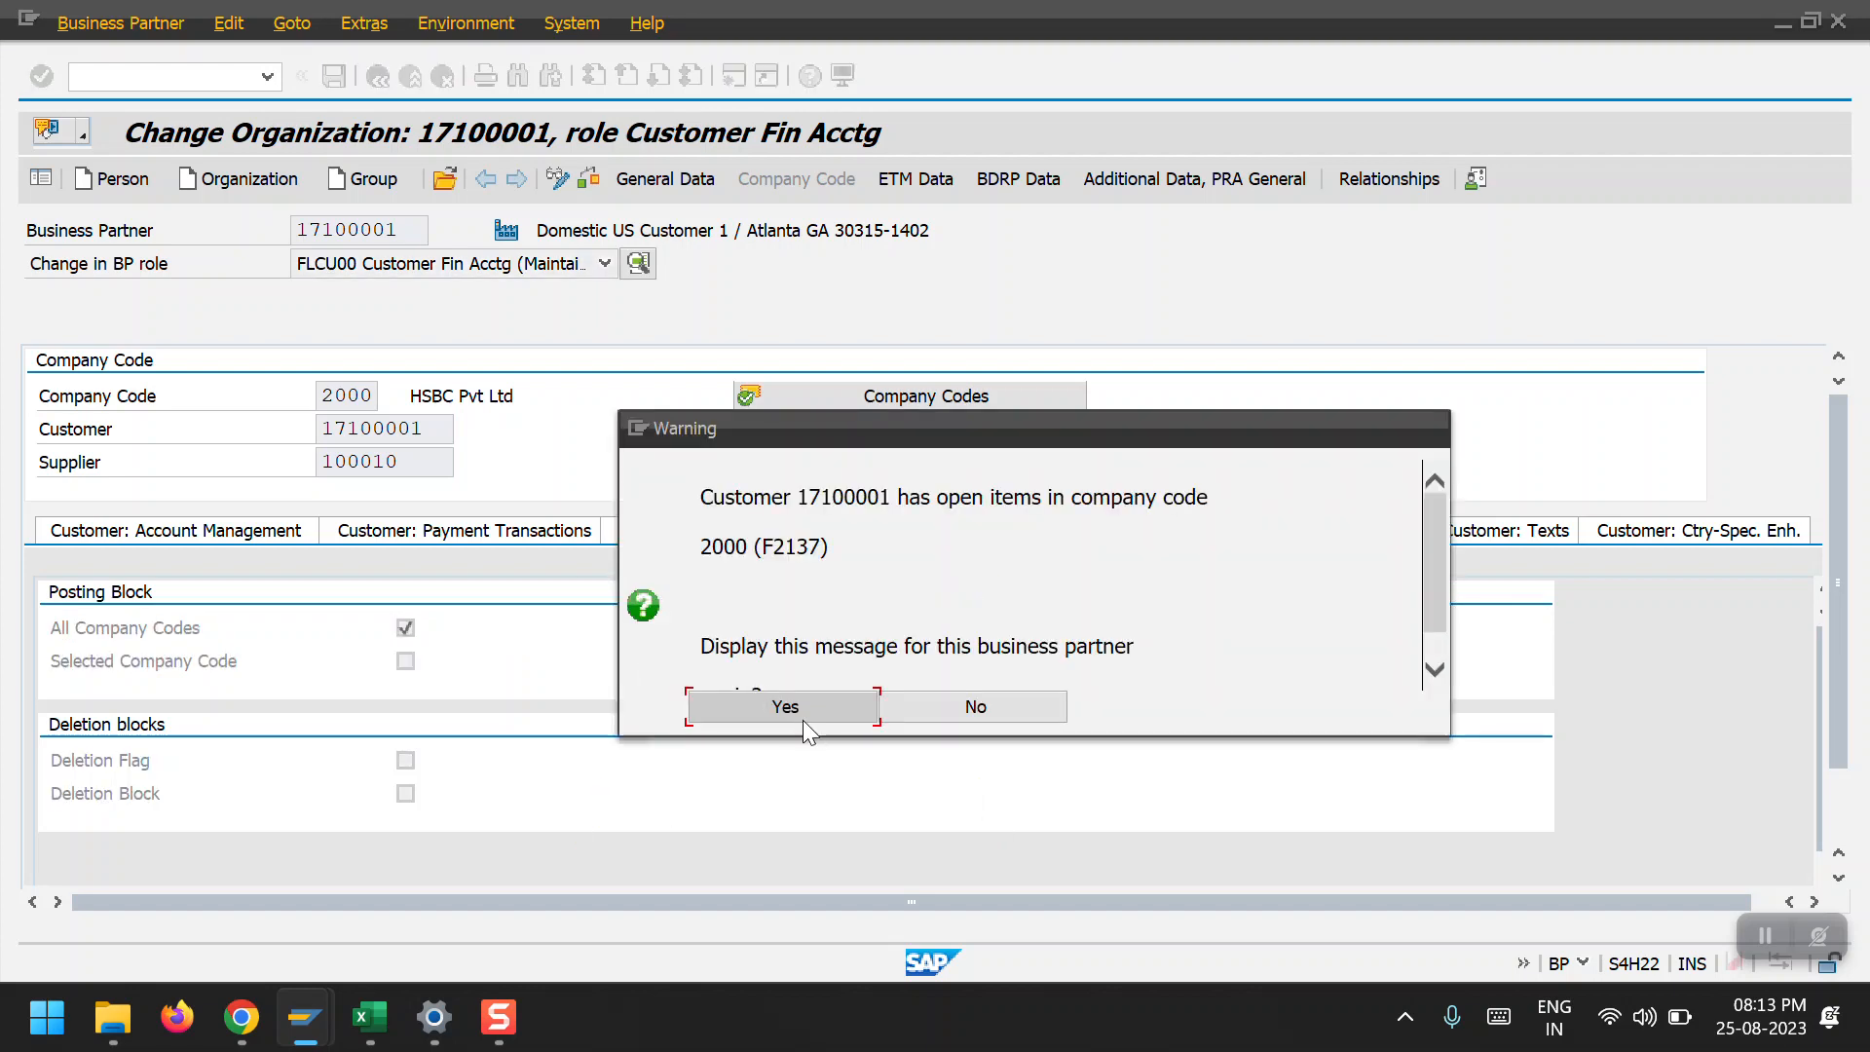
{"action": "left_click", "coordinate": [797, 708]}
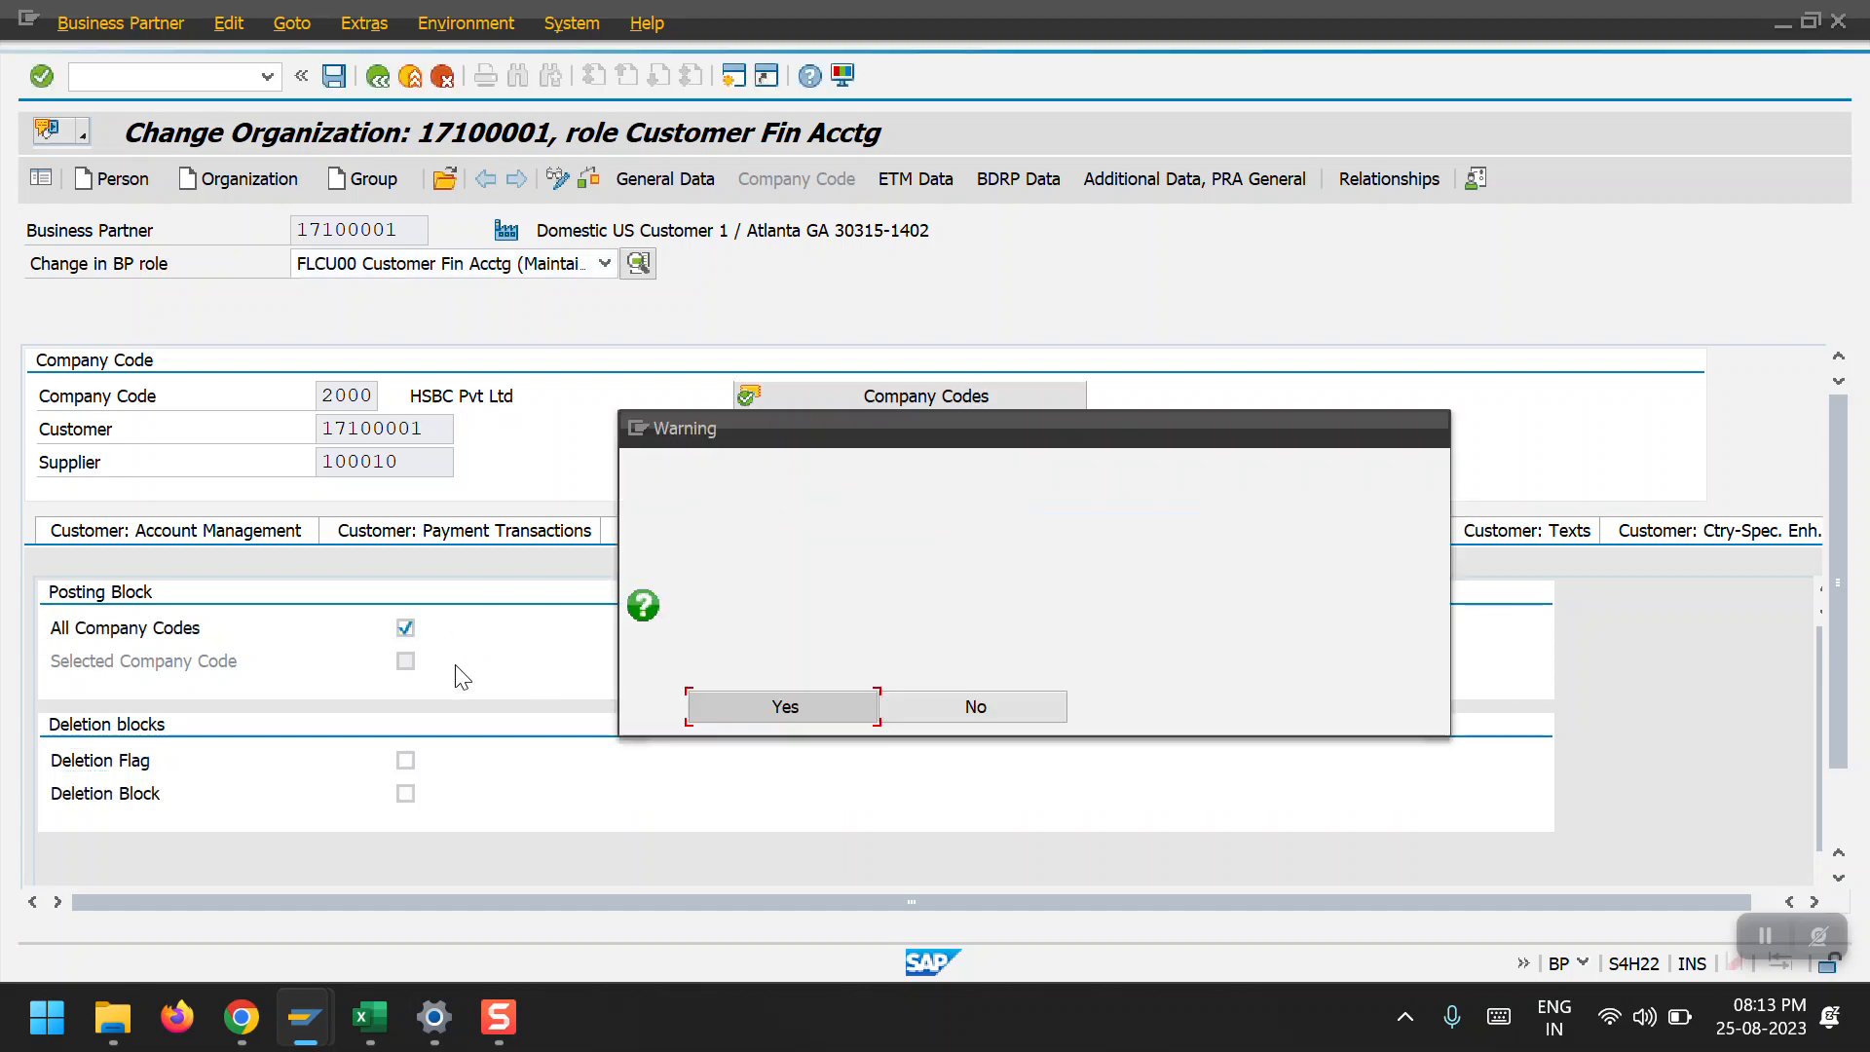
{"action": "left_click", "coordinate": [781, 709]}
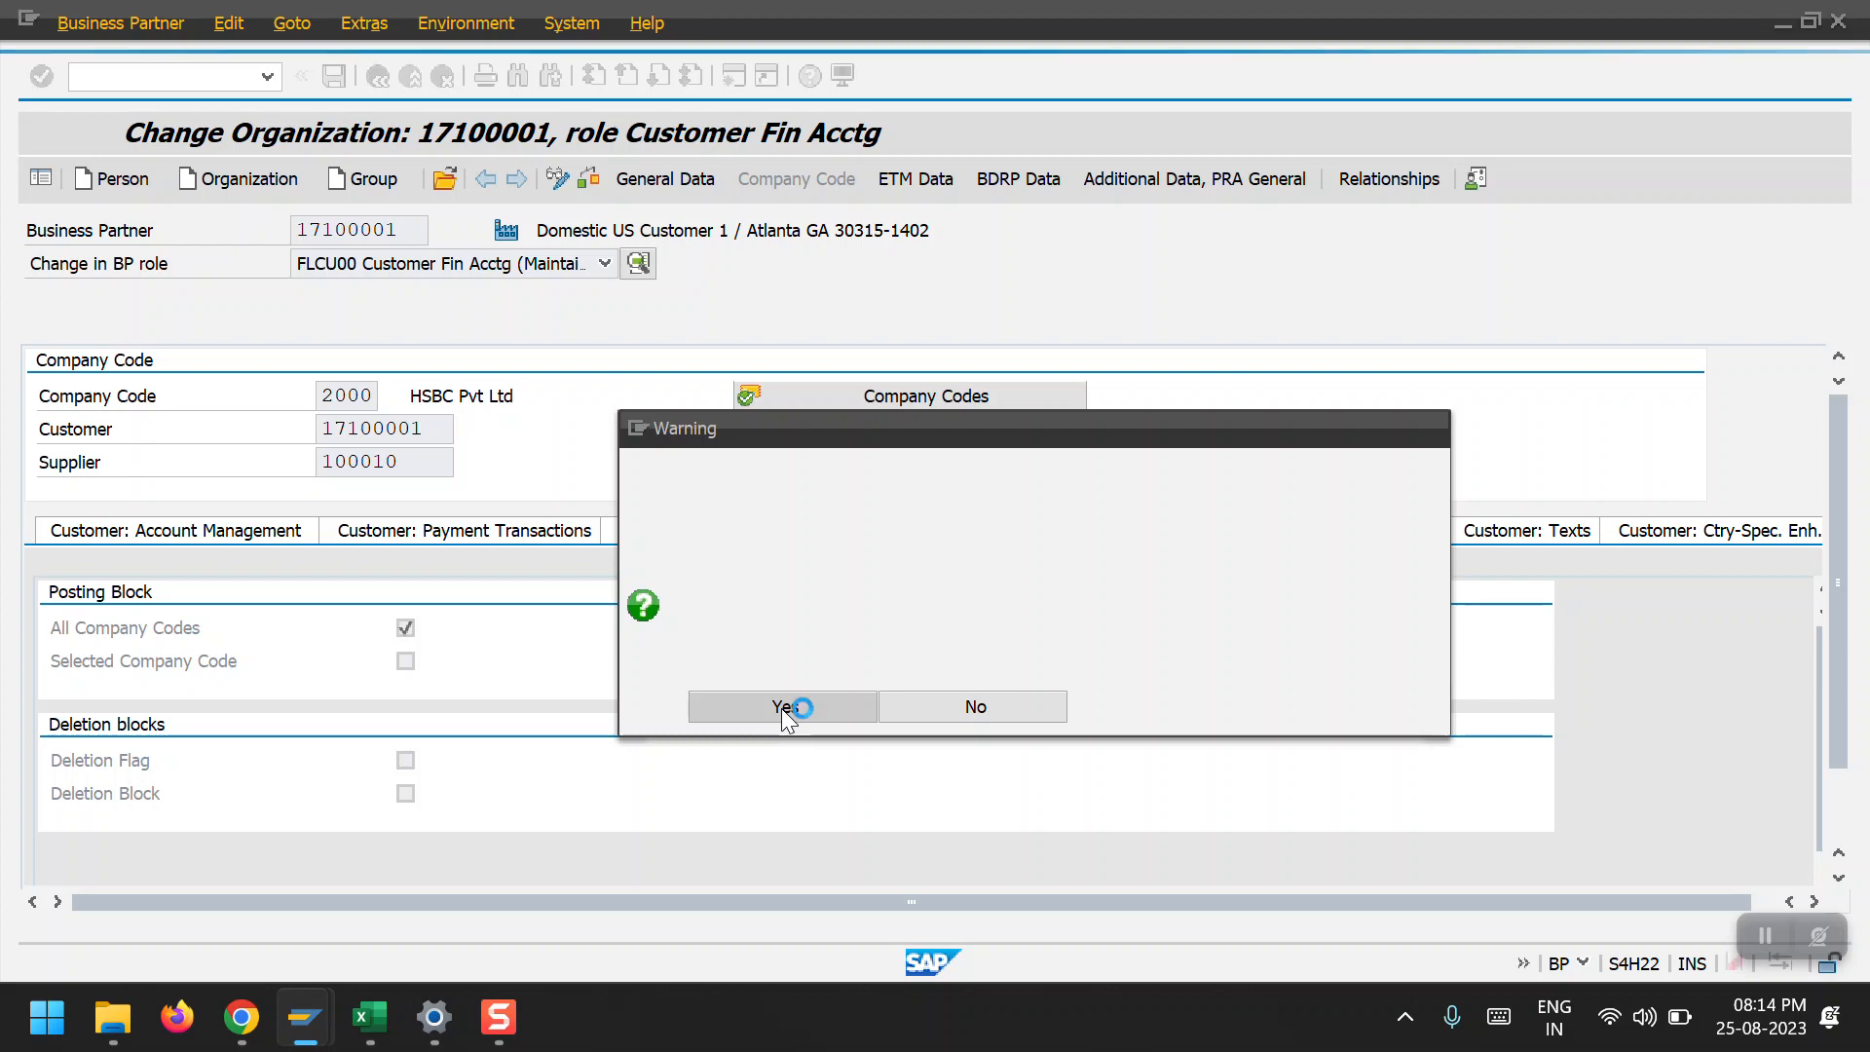
{"action": "left_click", "coordinate": [781, 709]}
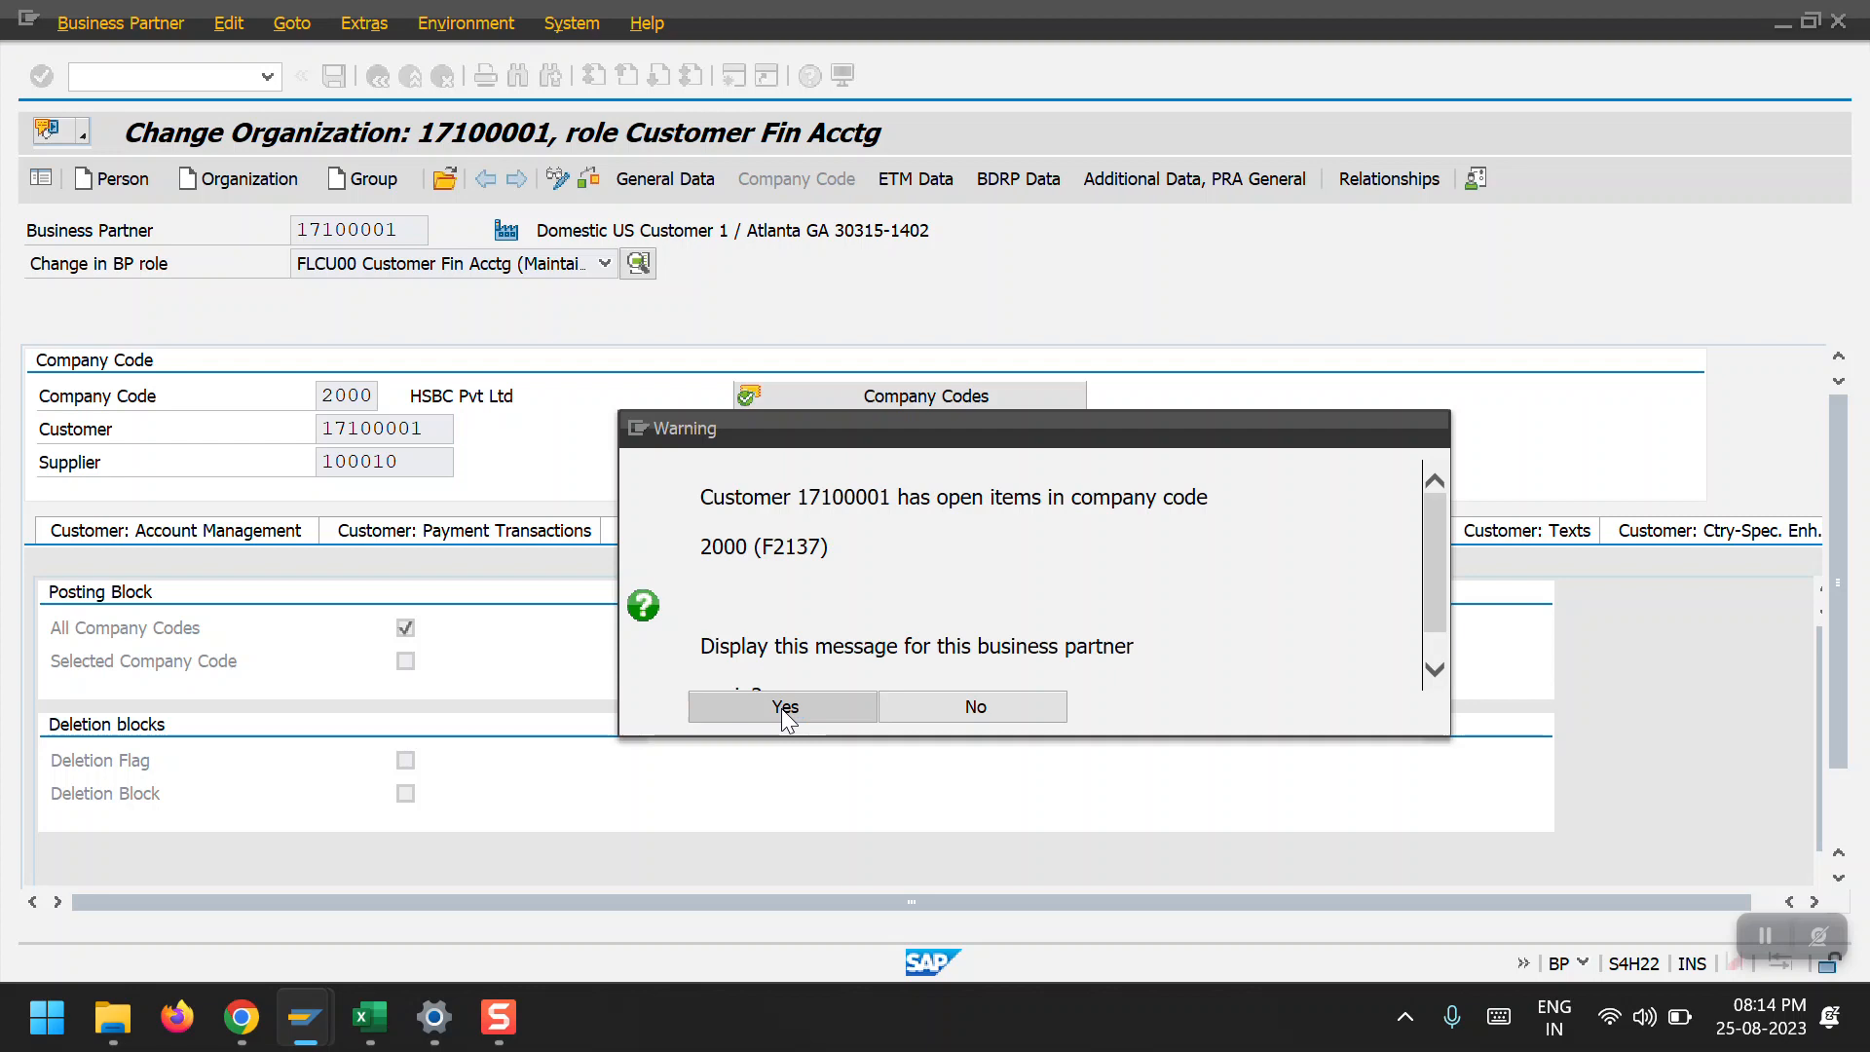
{"action": "left_click", "coordinate": [781, 709]}
{"action": "left_click", "coordinate": [781, 709]}
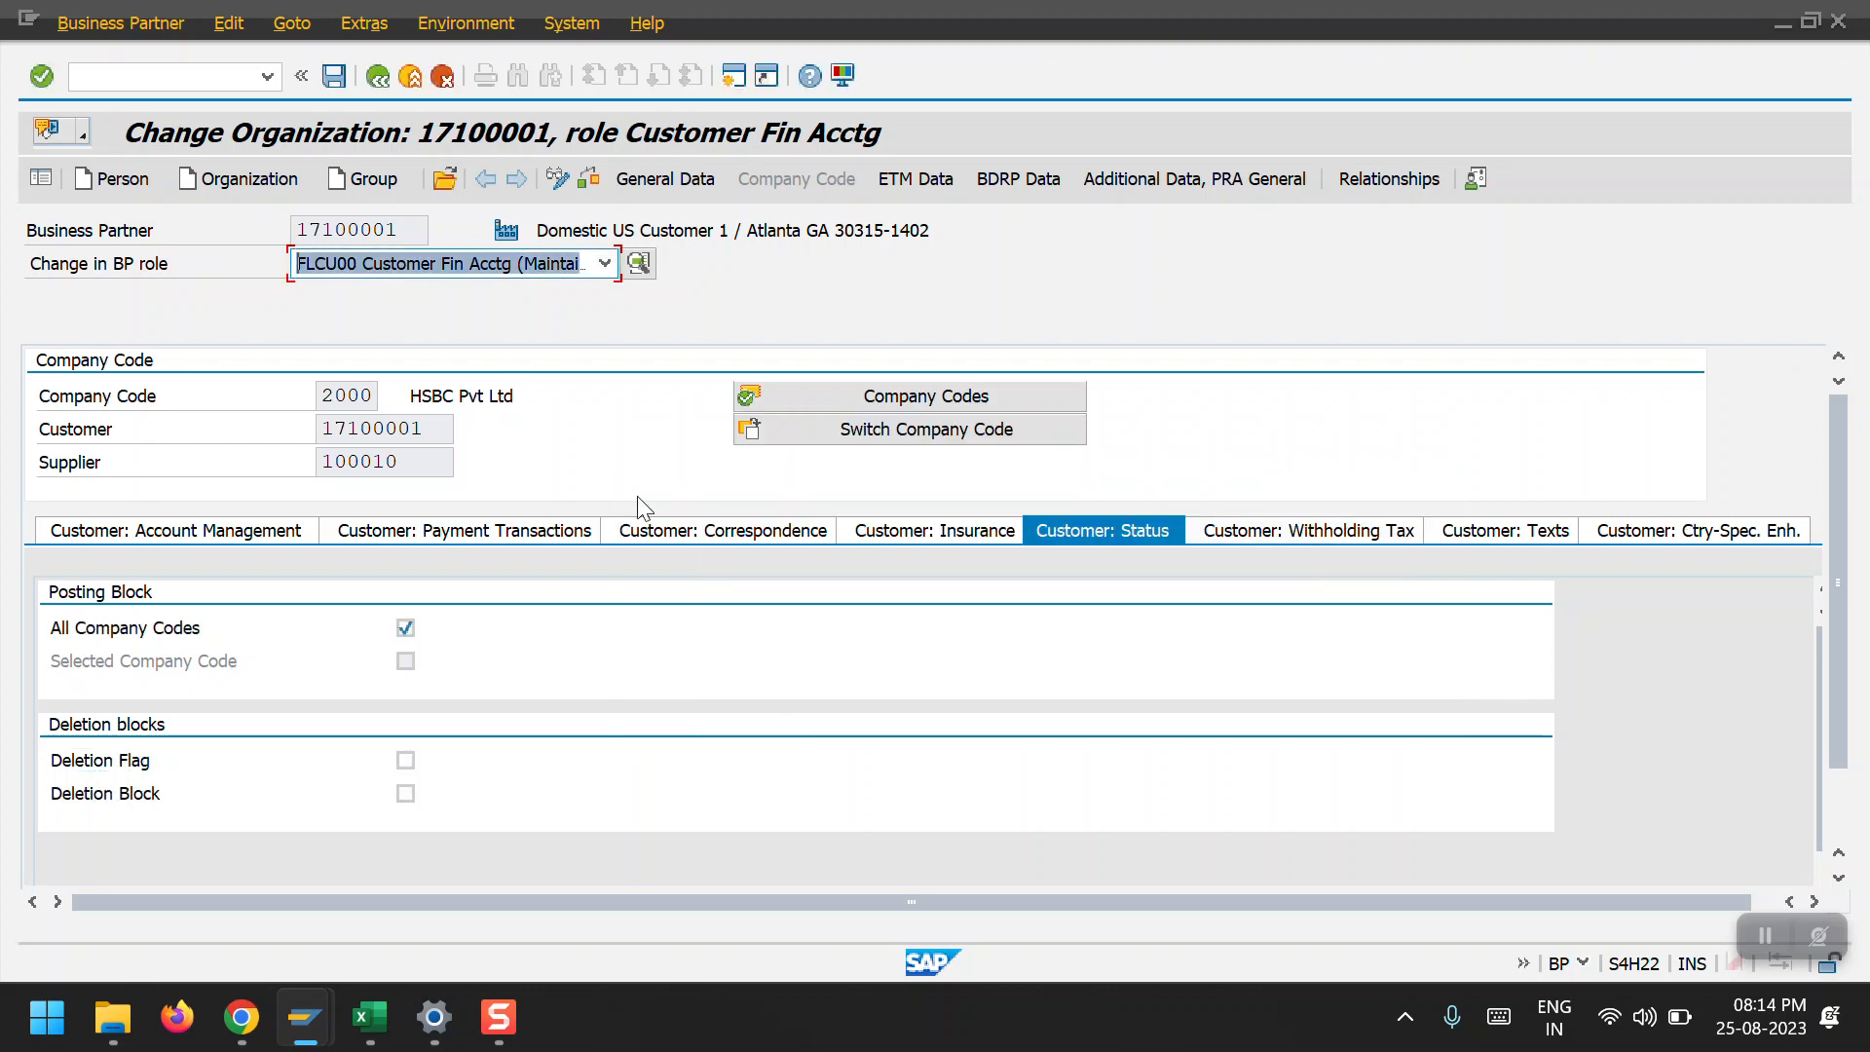
Leave Domestic US Customer 1's record, answering the open-items warning with Yes, and restart the BP transaction.
{"action": "left_click", "coordinate": [385, 77]}
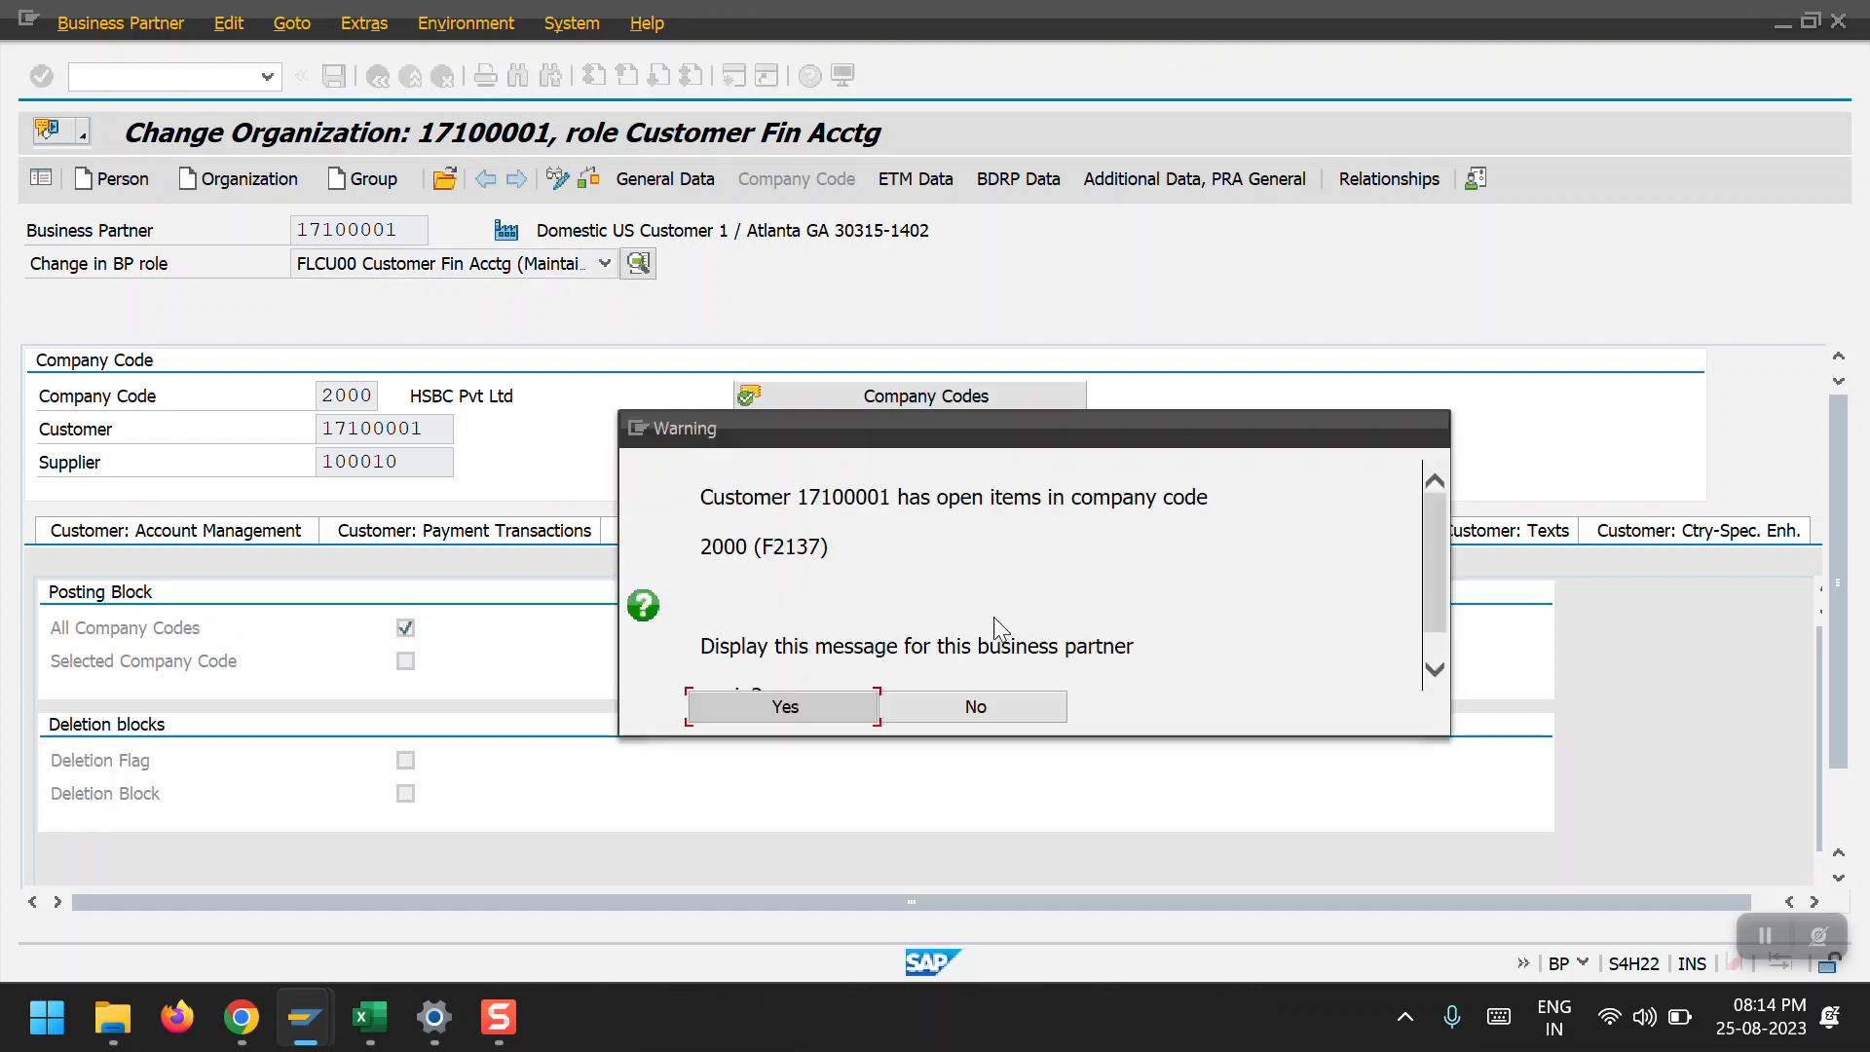
{"action": "scroll", "coordinate": [1442, 555], "scroll_direction": "down", "scroll_amount": 1}
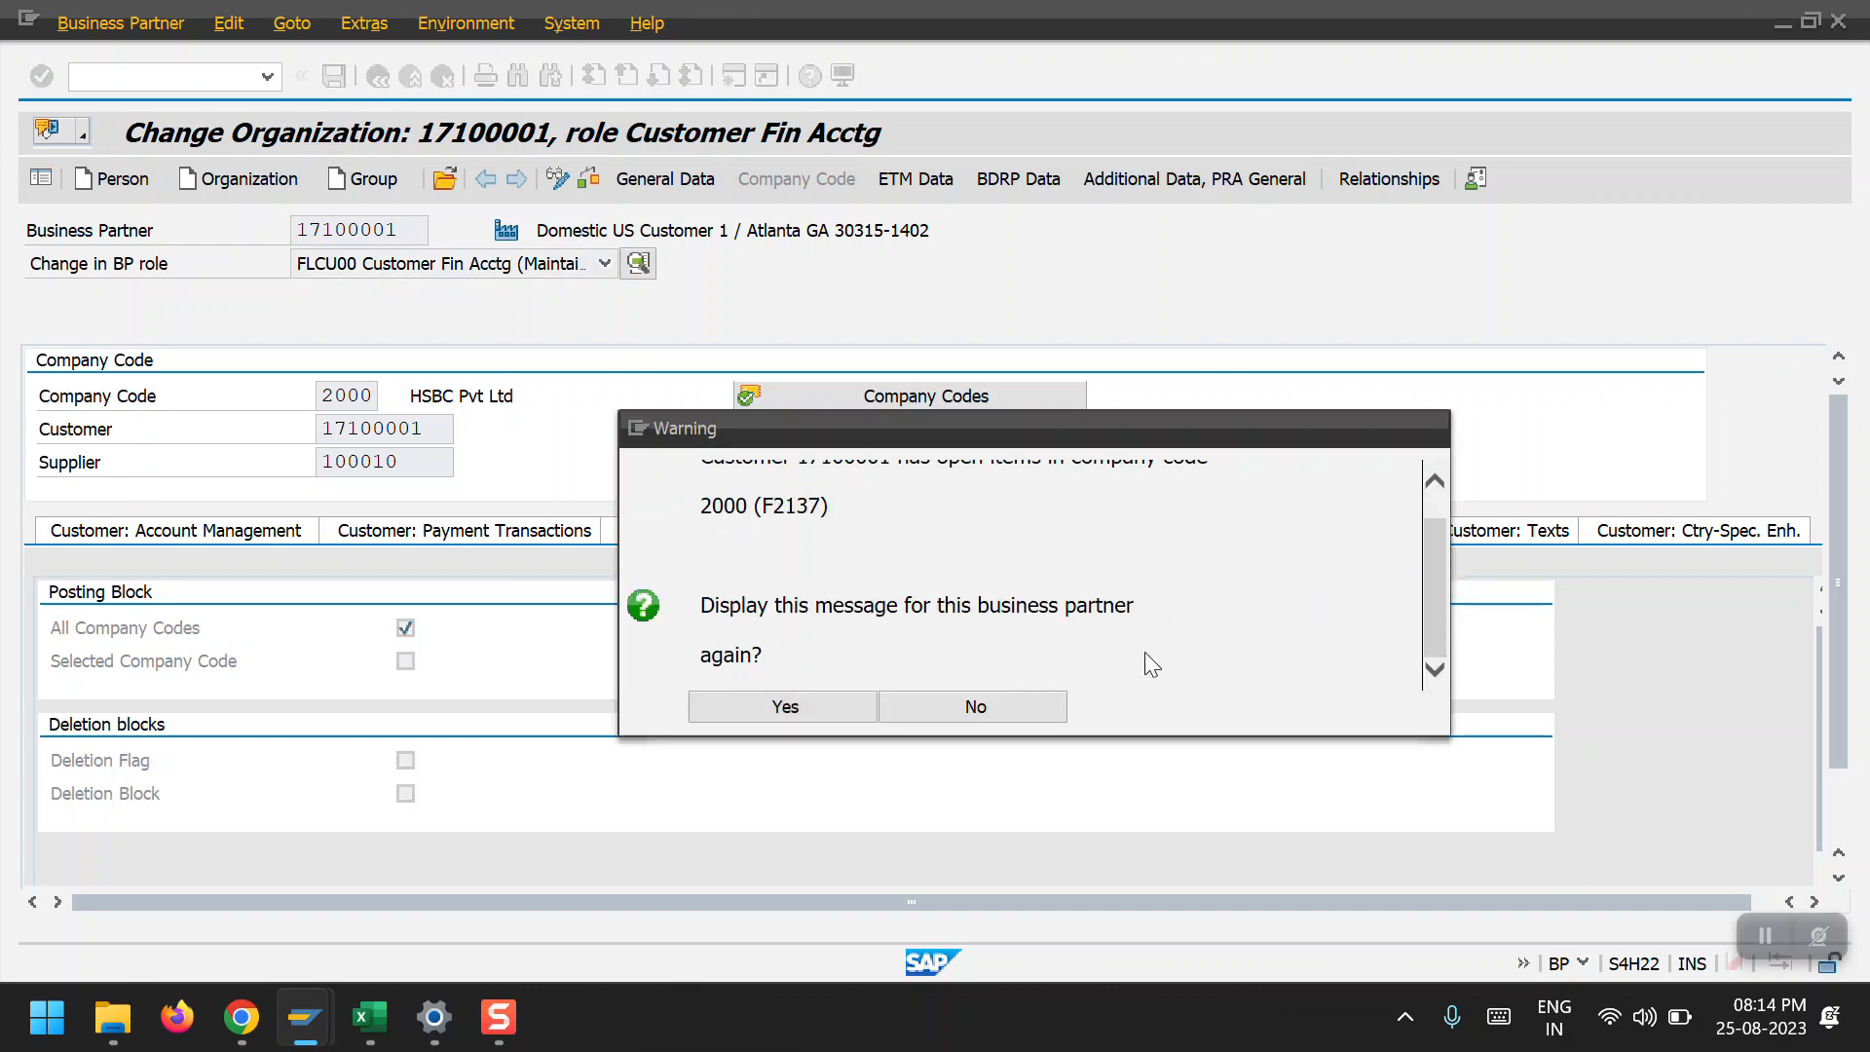
{"action": "left_click", "coordinate": [787, 705]}
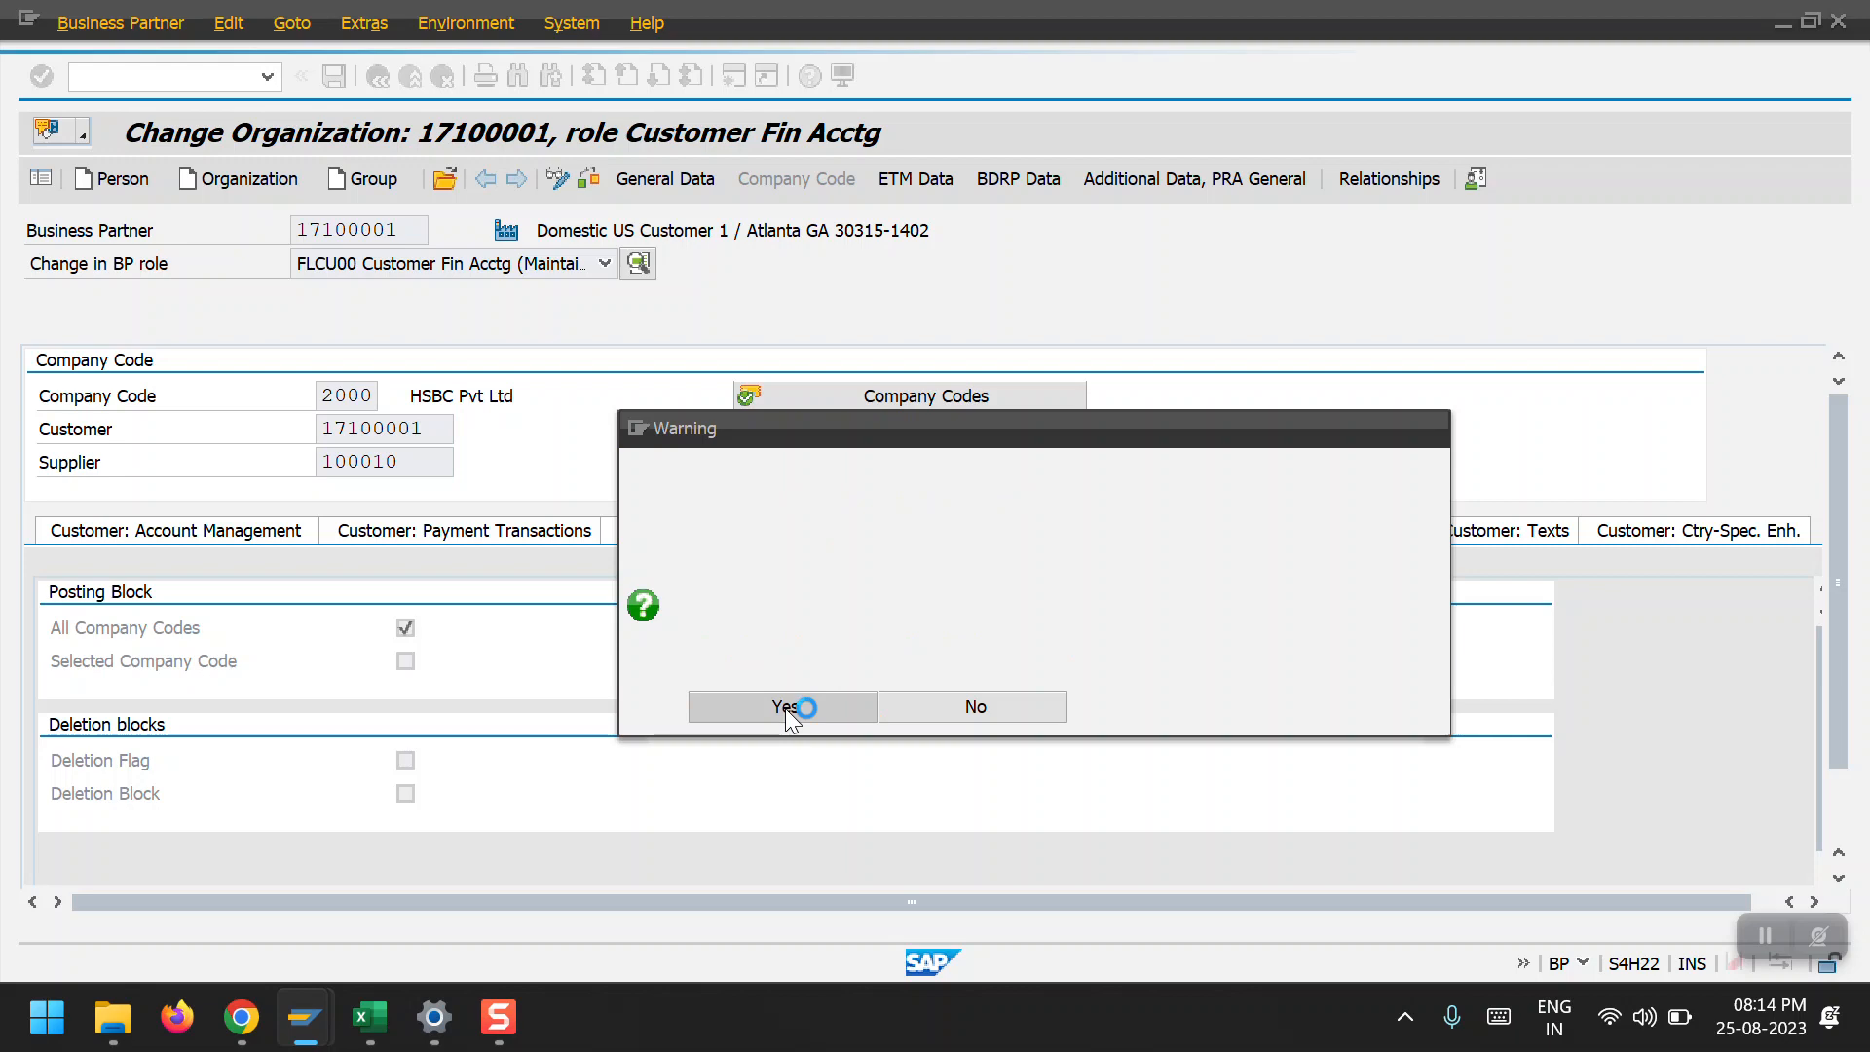
{"action": "left_click", "coordinate": [748, 770]}
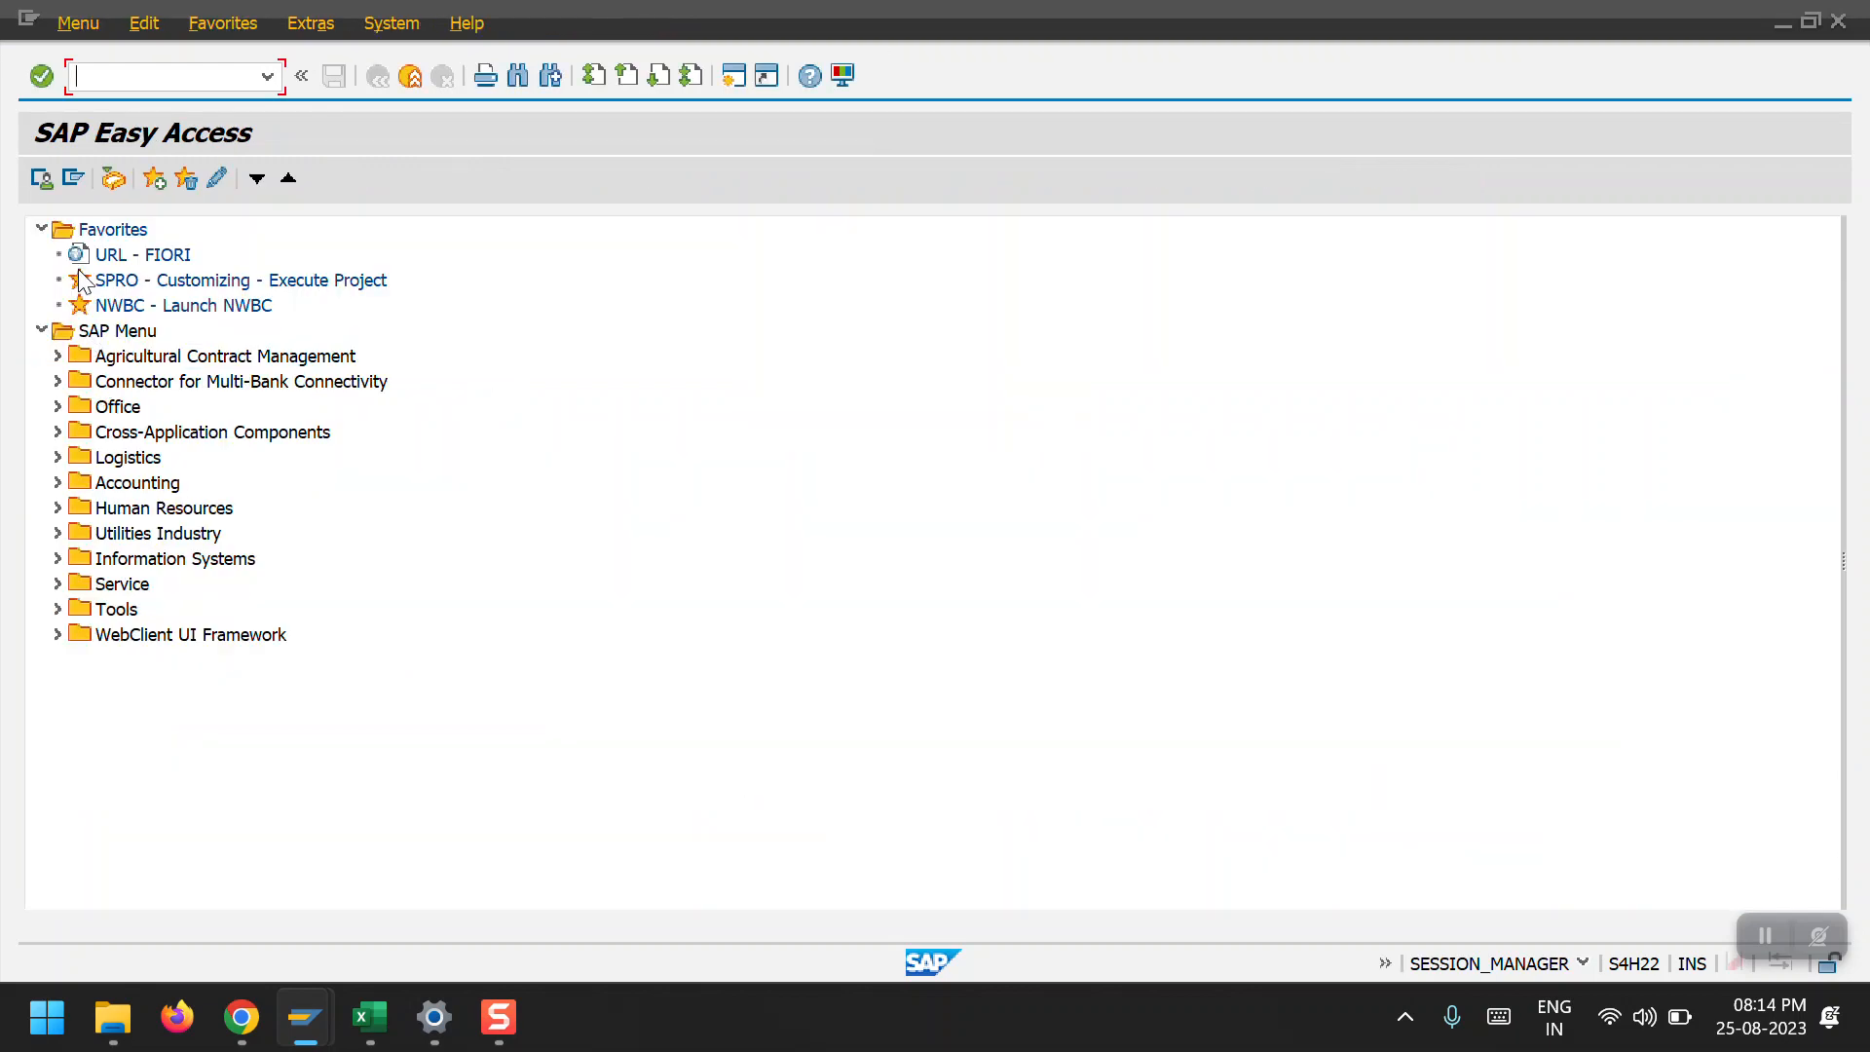
{"action": "type", "text": "bp"}
{"action": "key", "text": "Return"}
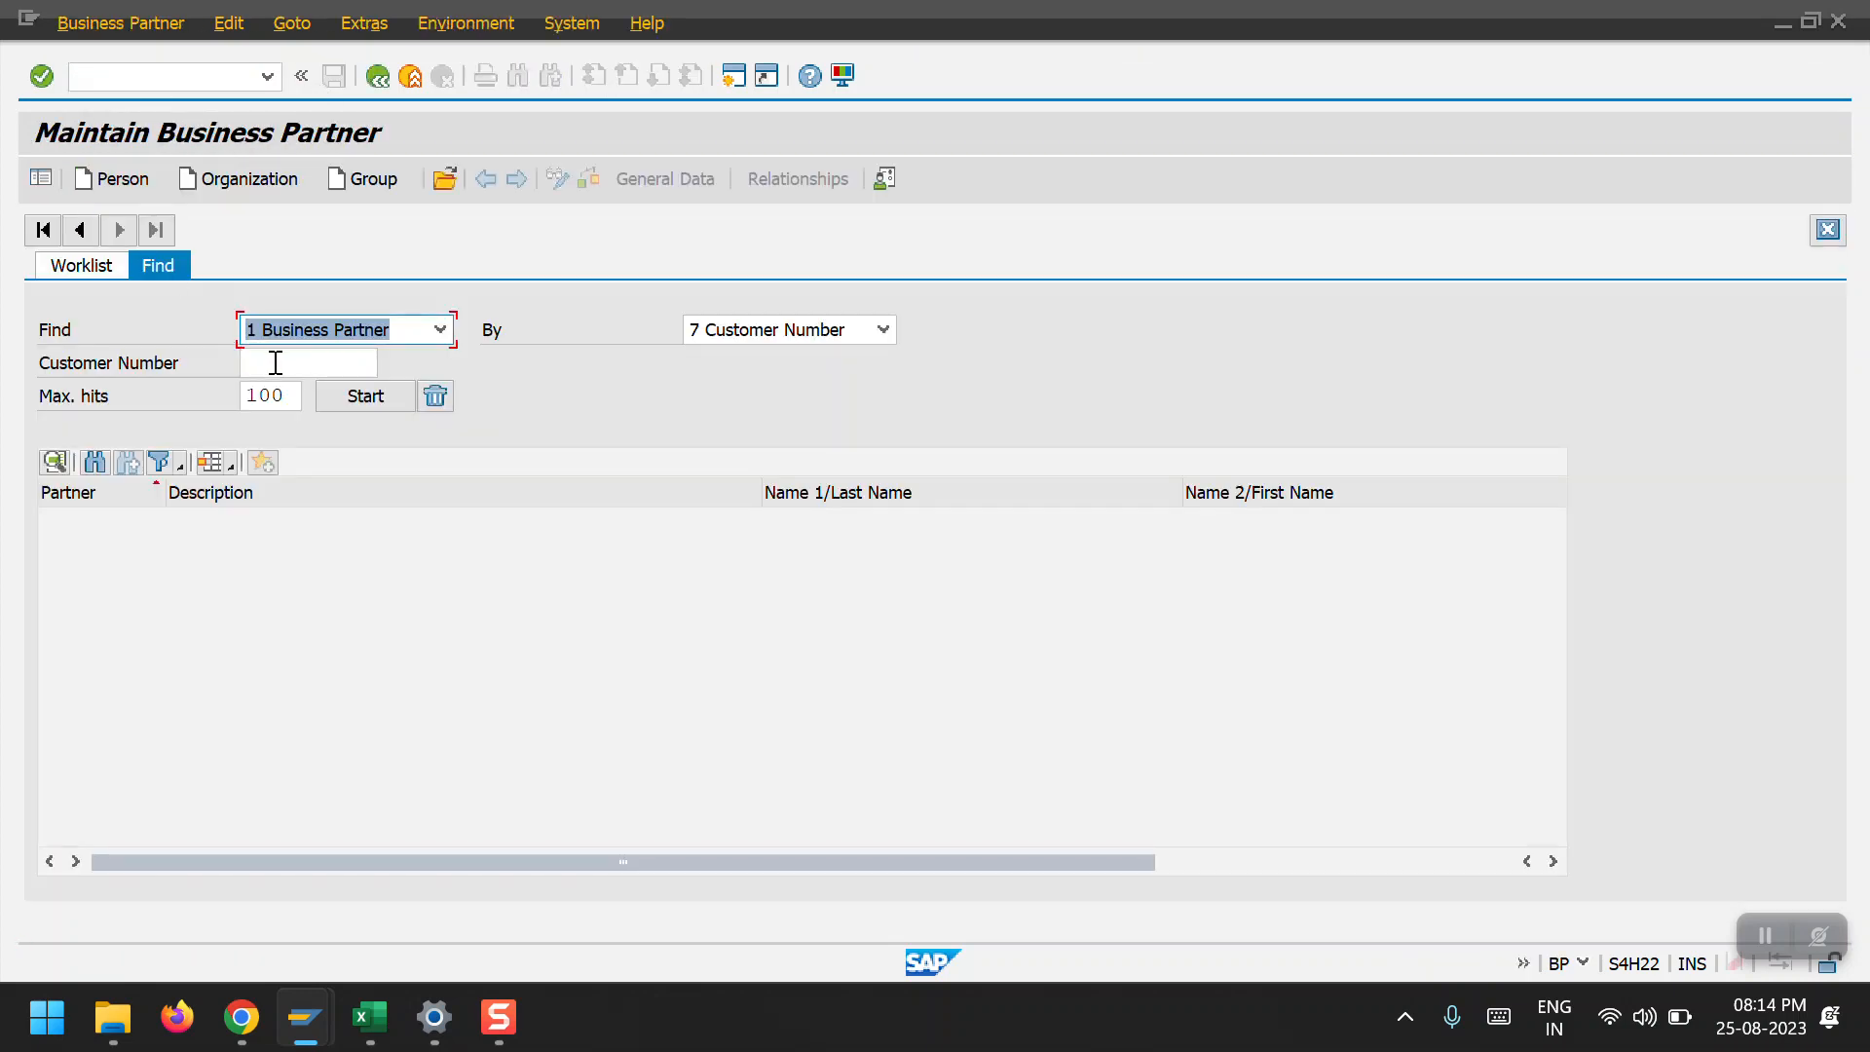
Find LULU Hyper Market by its customer number and open its business partner record.
{"action": "left_click", "coordinate": [276, 363]}
{"action": "left_click", "coordinate": [326, 389]}
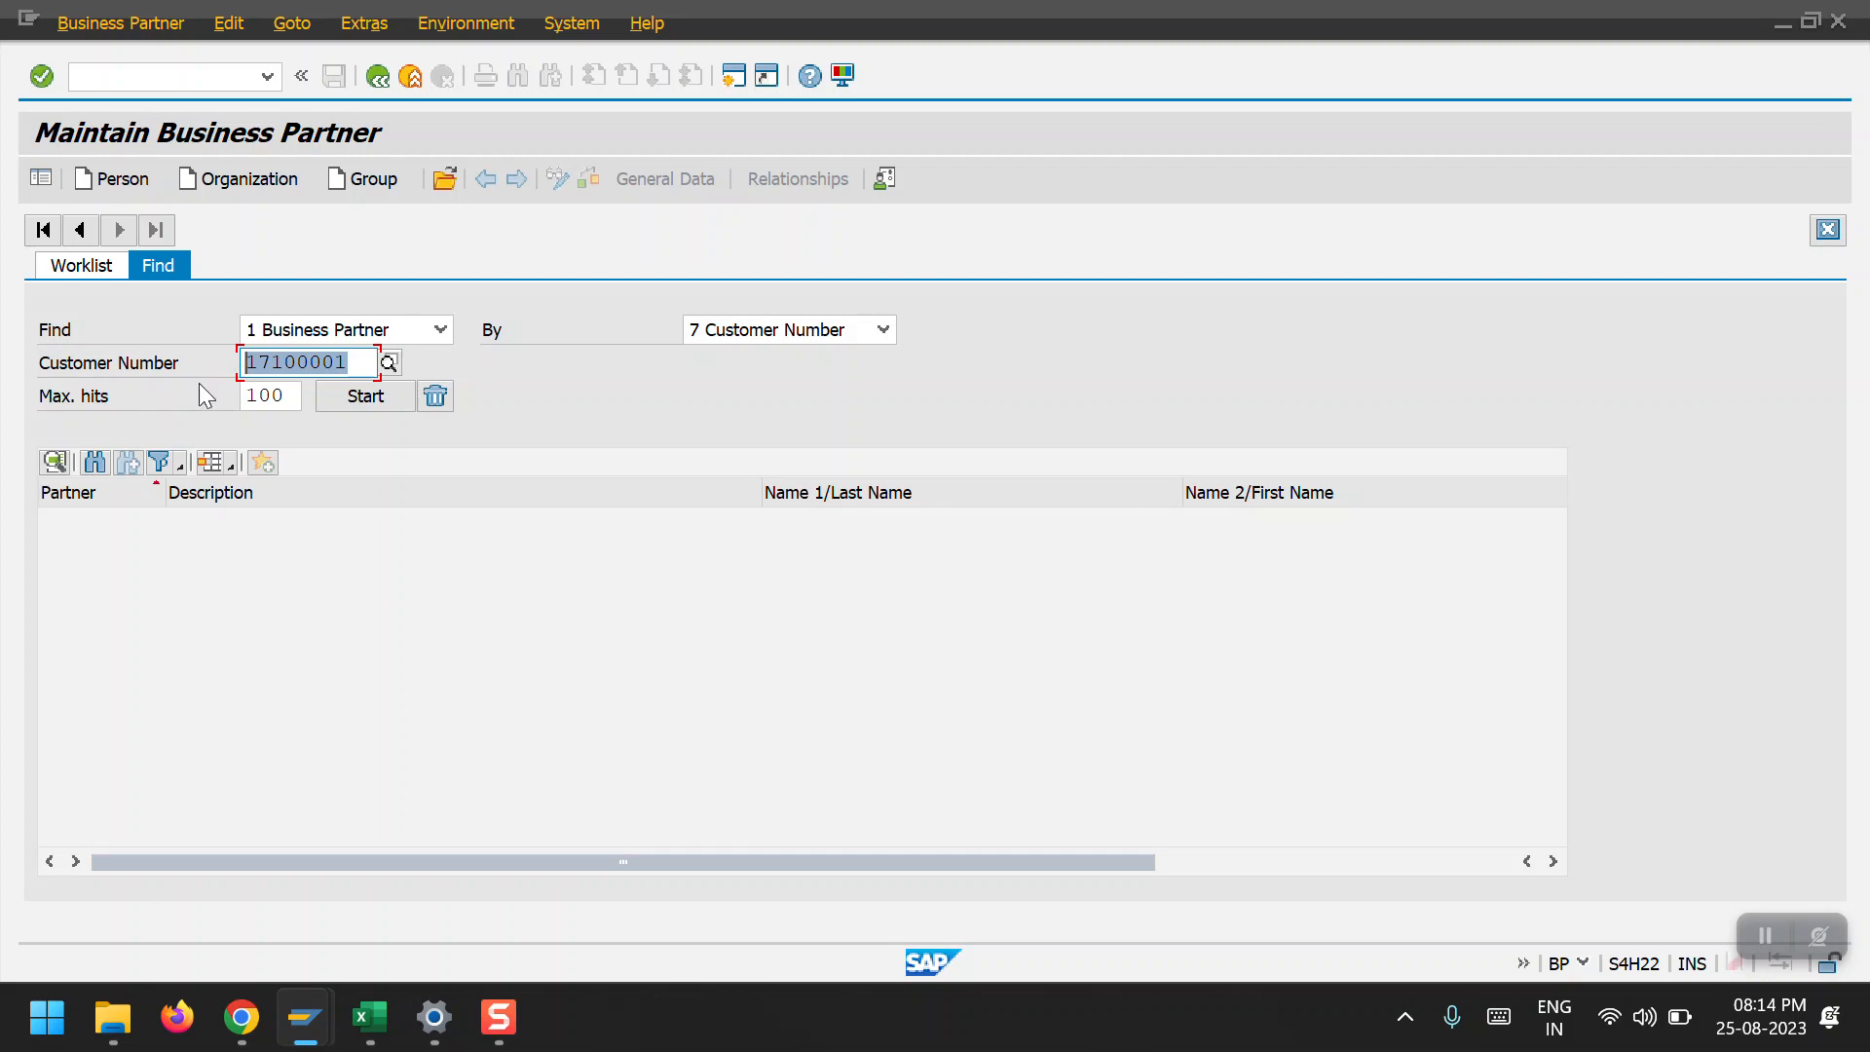
{"action": "key", "text": "BackSpace"}
{"action": "key", "text": "Down"}
{"action": "key", "text": "Down"}
{"action": "key", "text": "Return"}
{"action": "key", "text": "Return"}
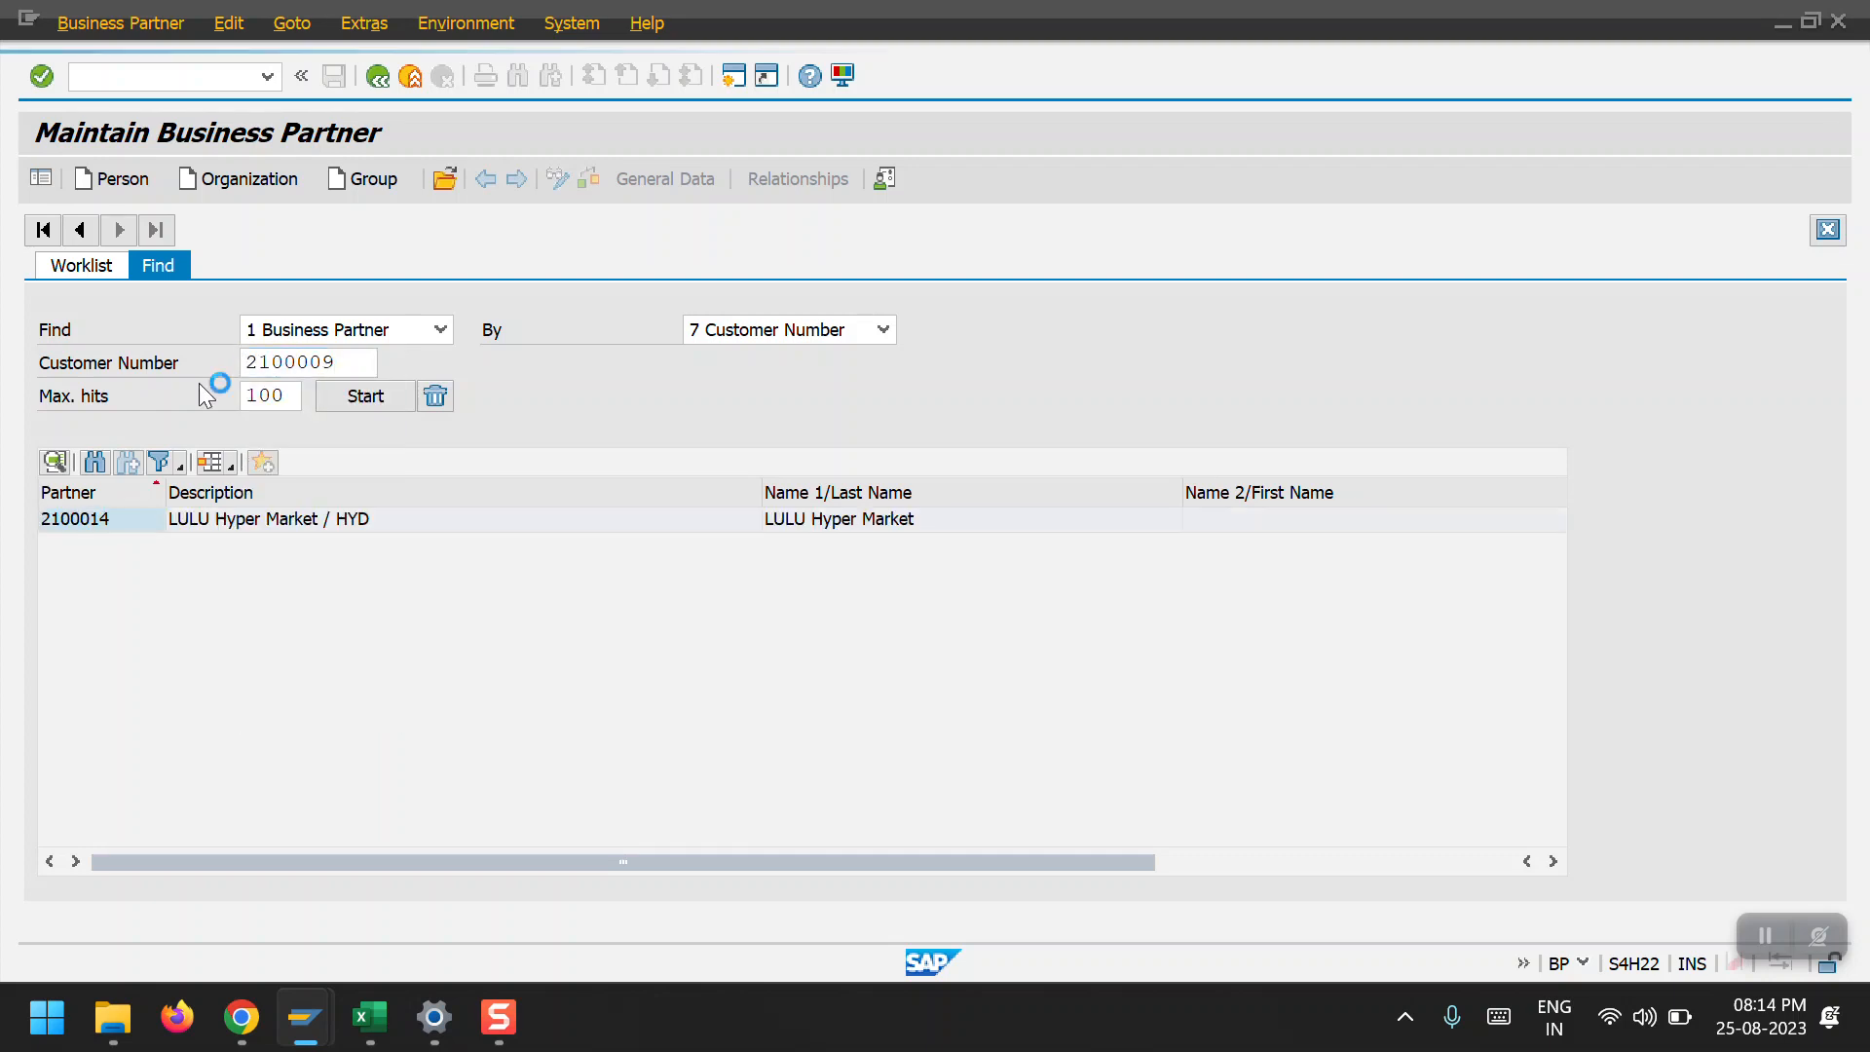
{"action": "double_click", "coordinate": [82, 526]}
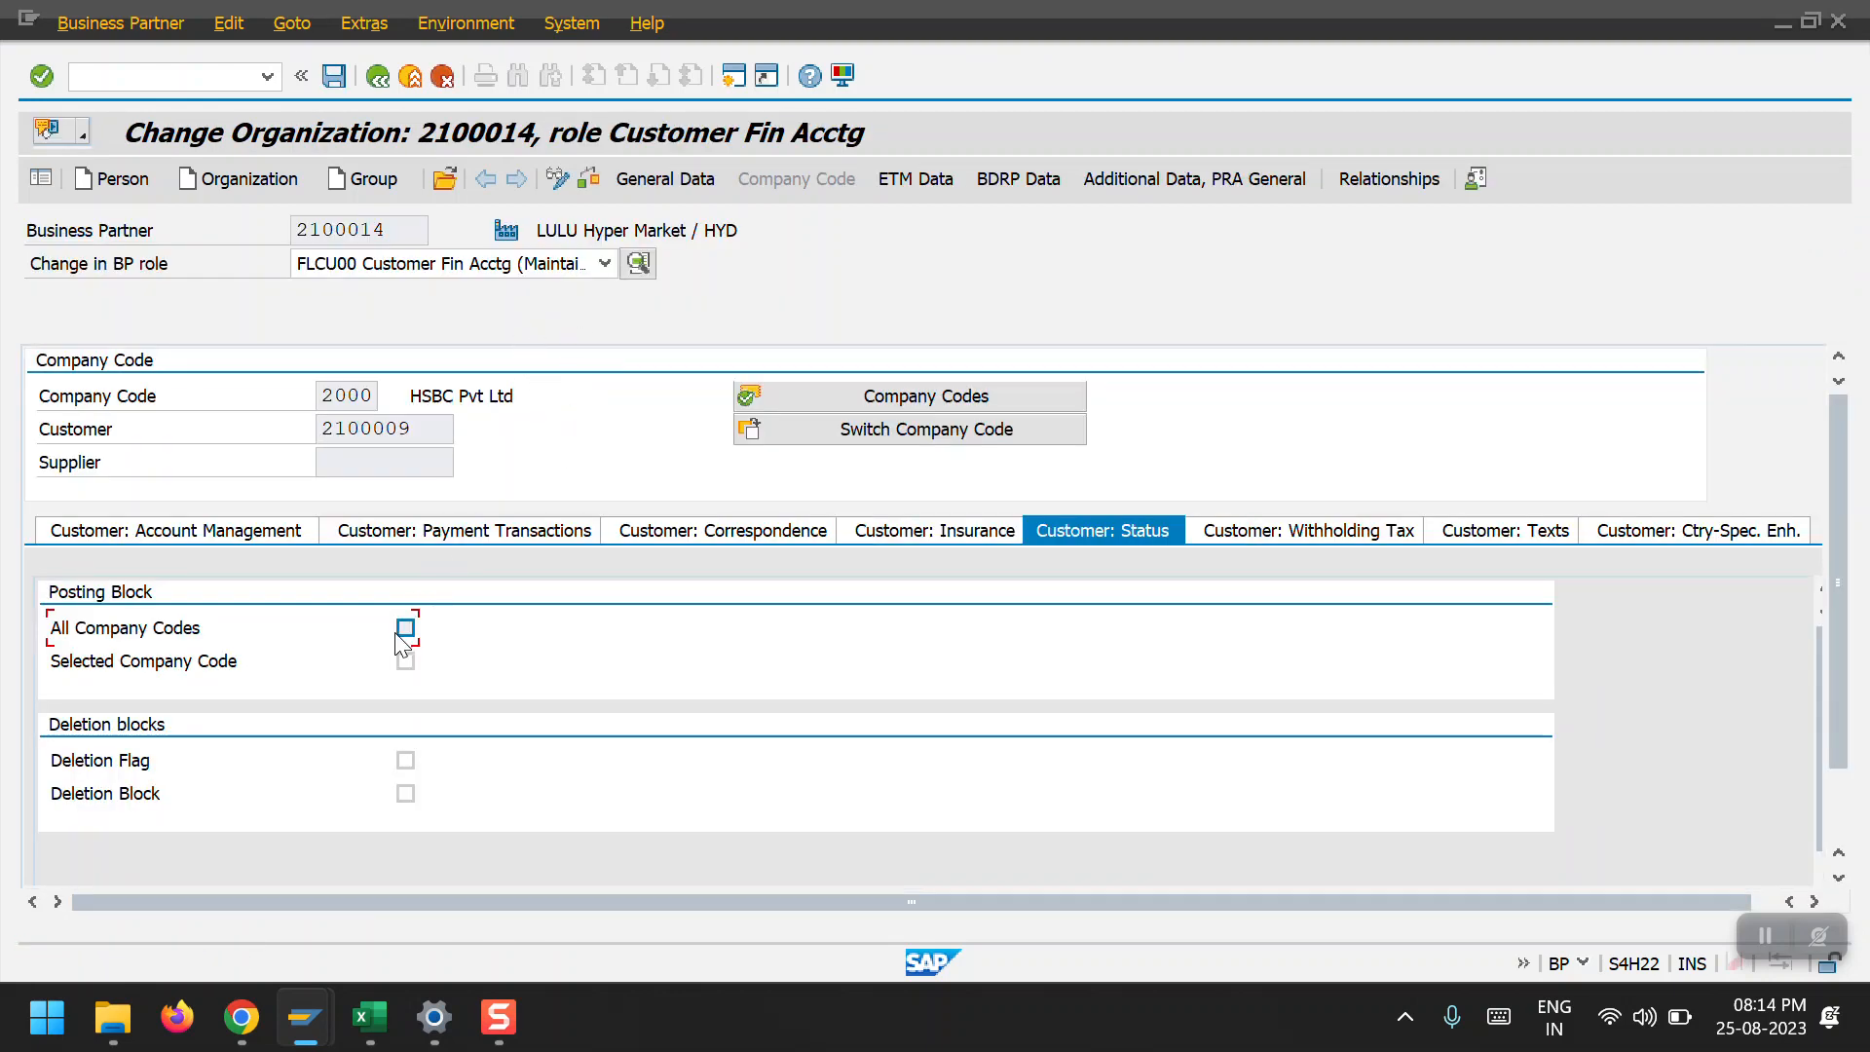
Set the posting block for all company codes on LULU Hyper Market and try to save, answering the open-items warnings with Yes.
{"action": "left_click", "coordinate": [333, 76]}
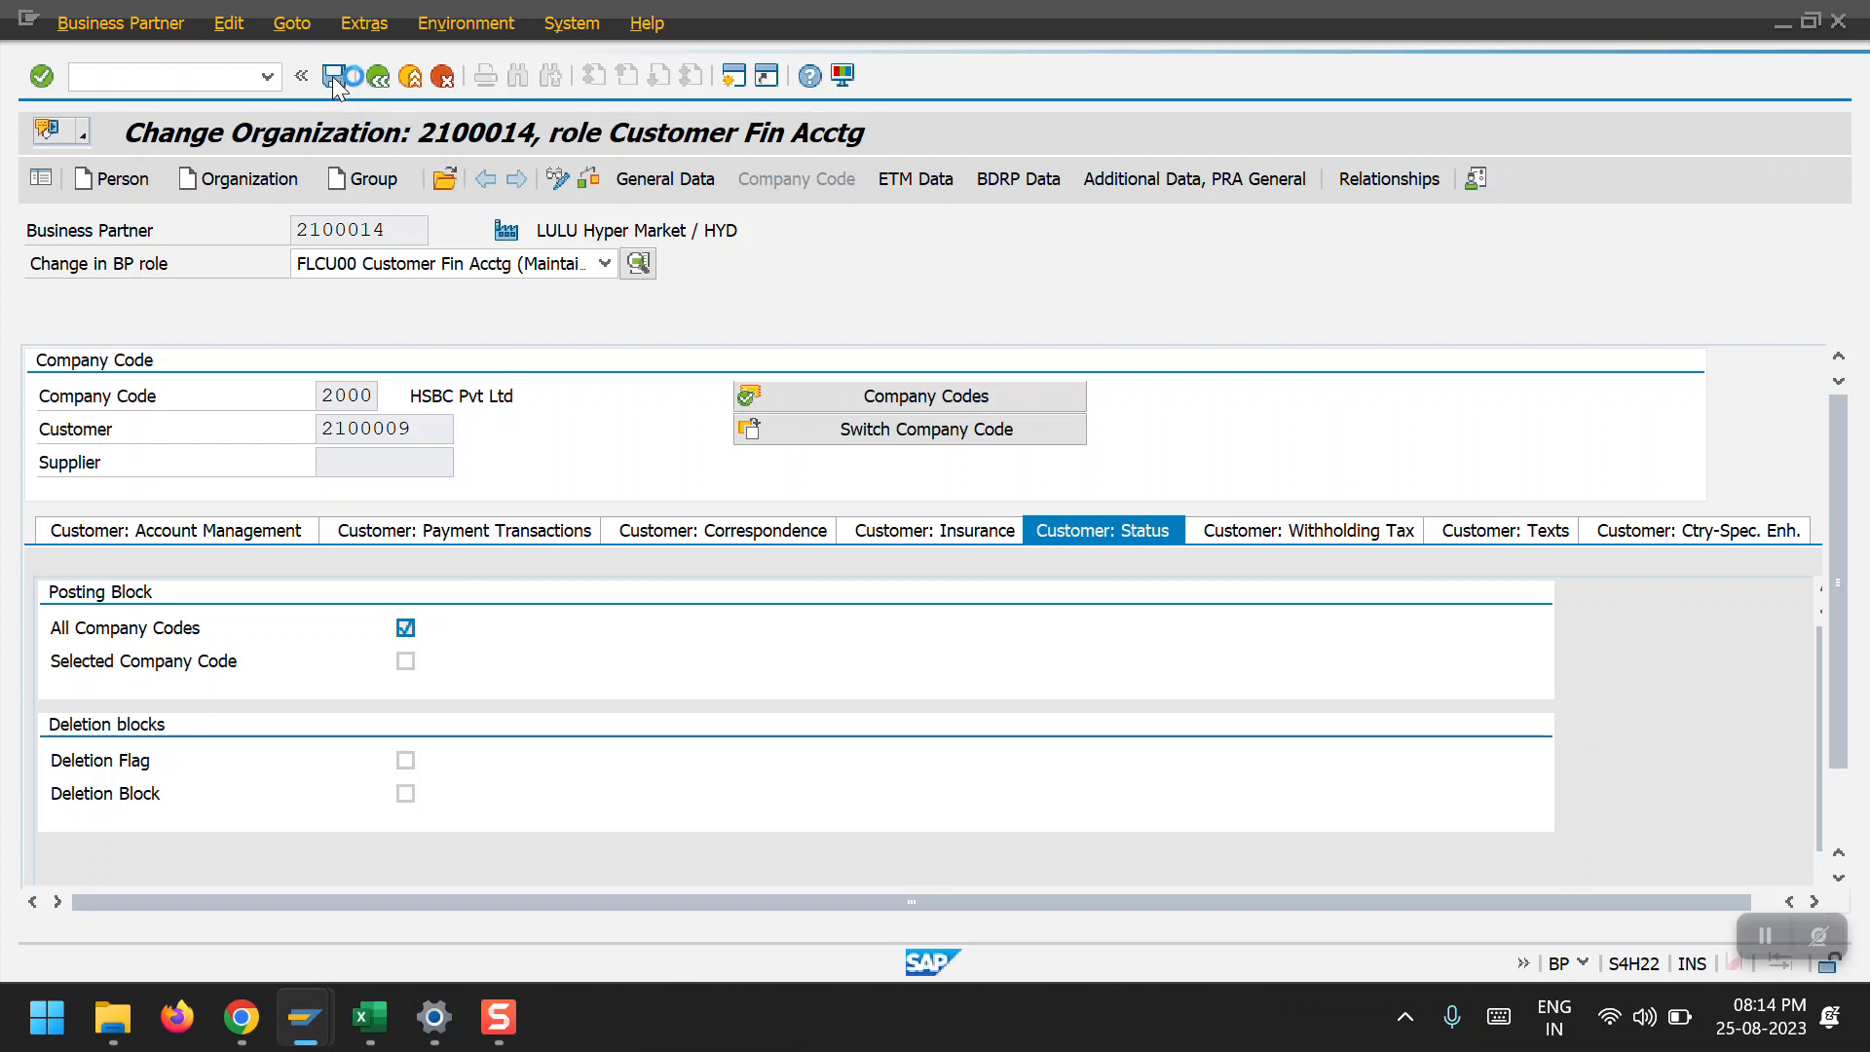
{"action": "left_click", "coordinate": [779, 704]}
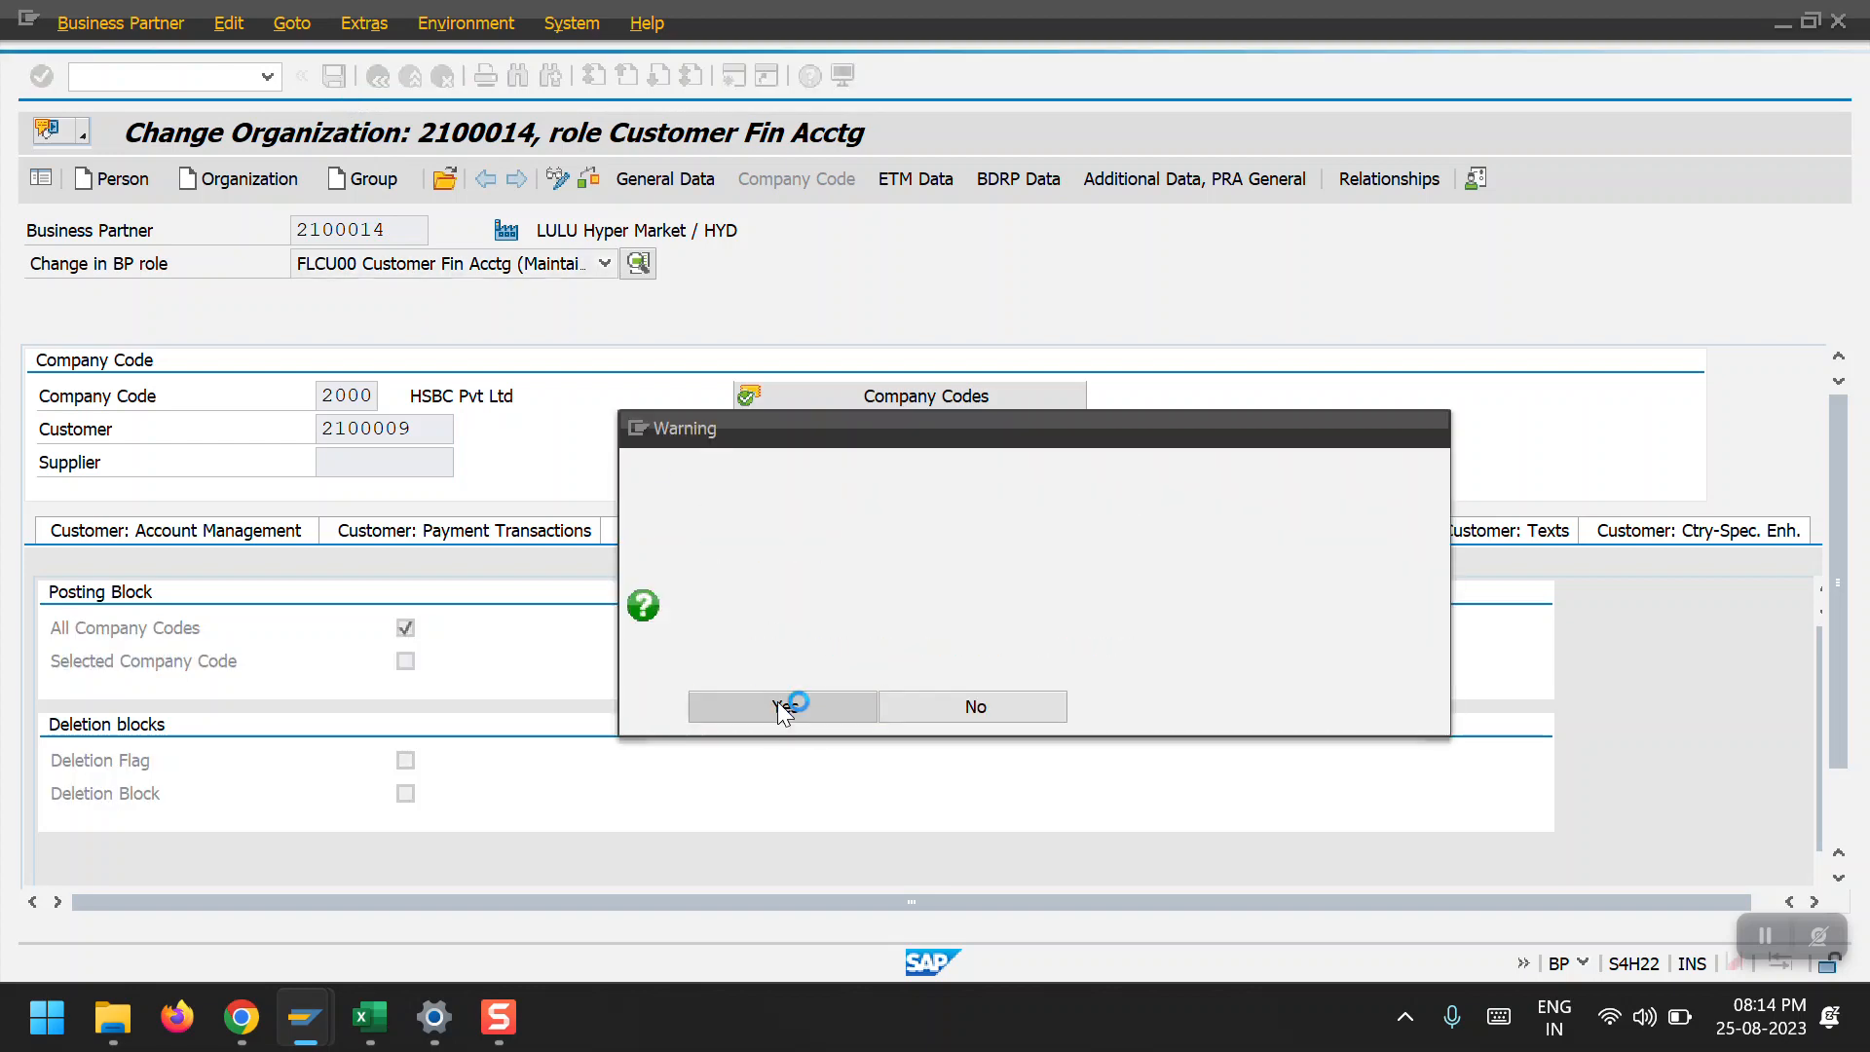
{"action": "left_click", "coordinate": [783, 707]}
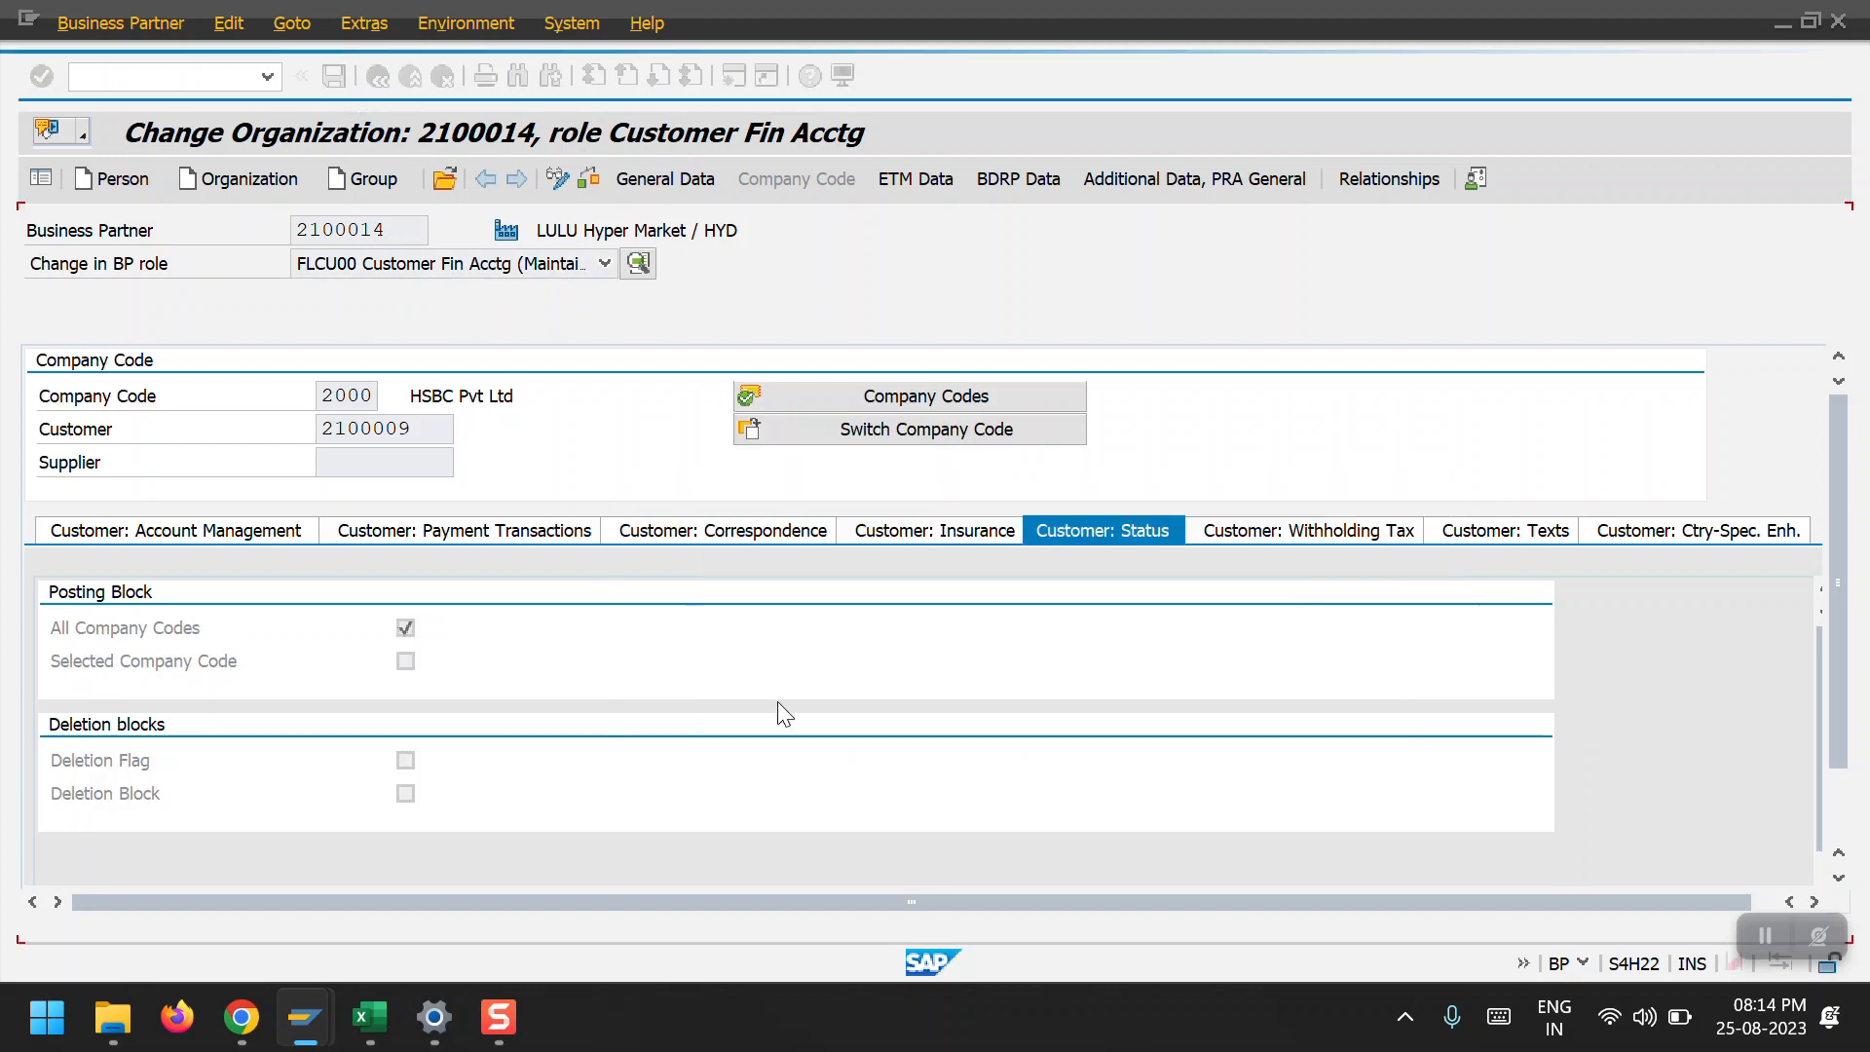
{"action": "left_click", "coordinate": [331, 82]}
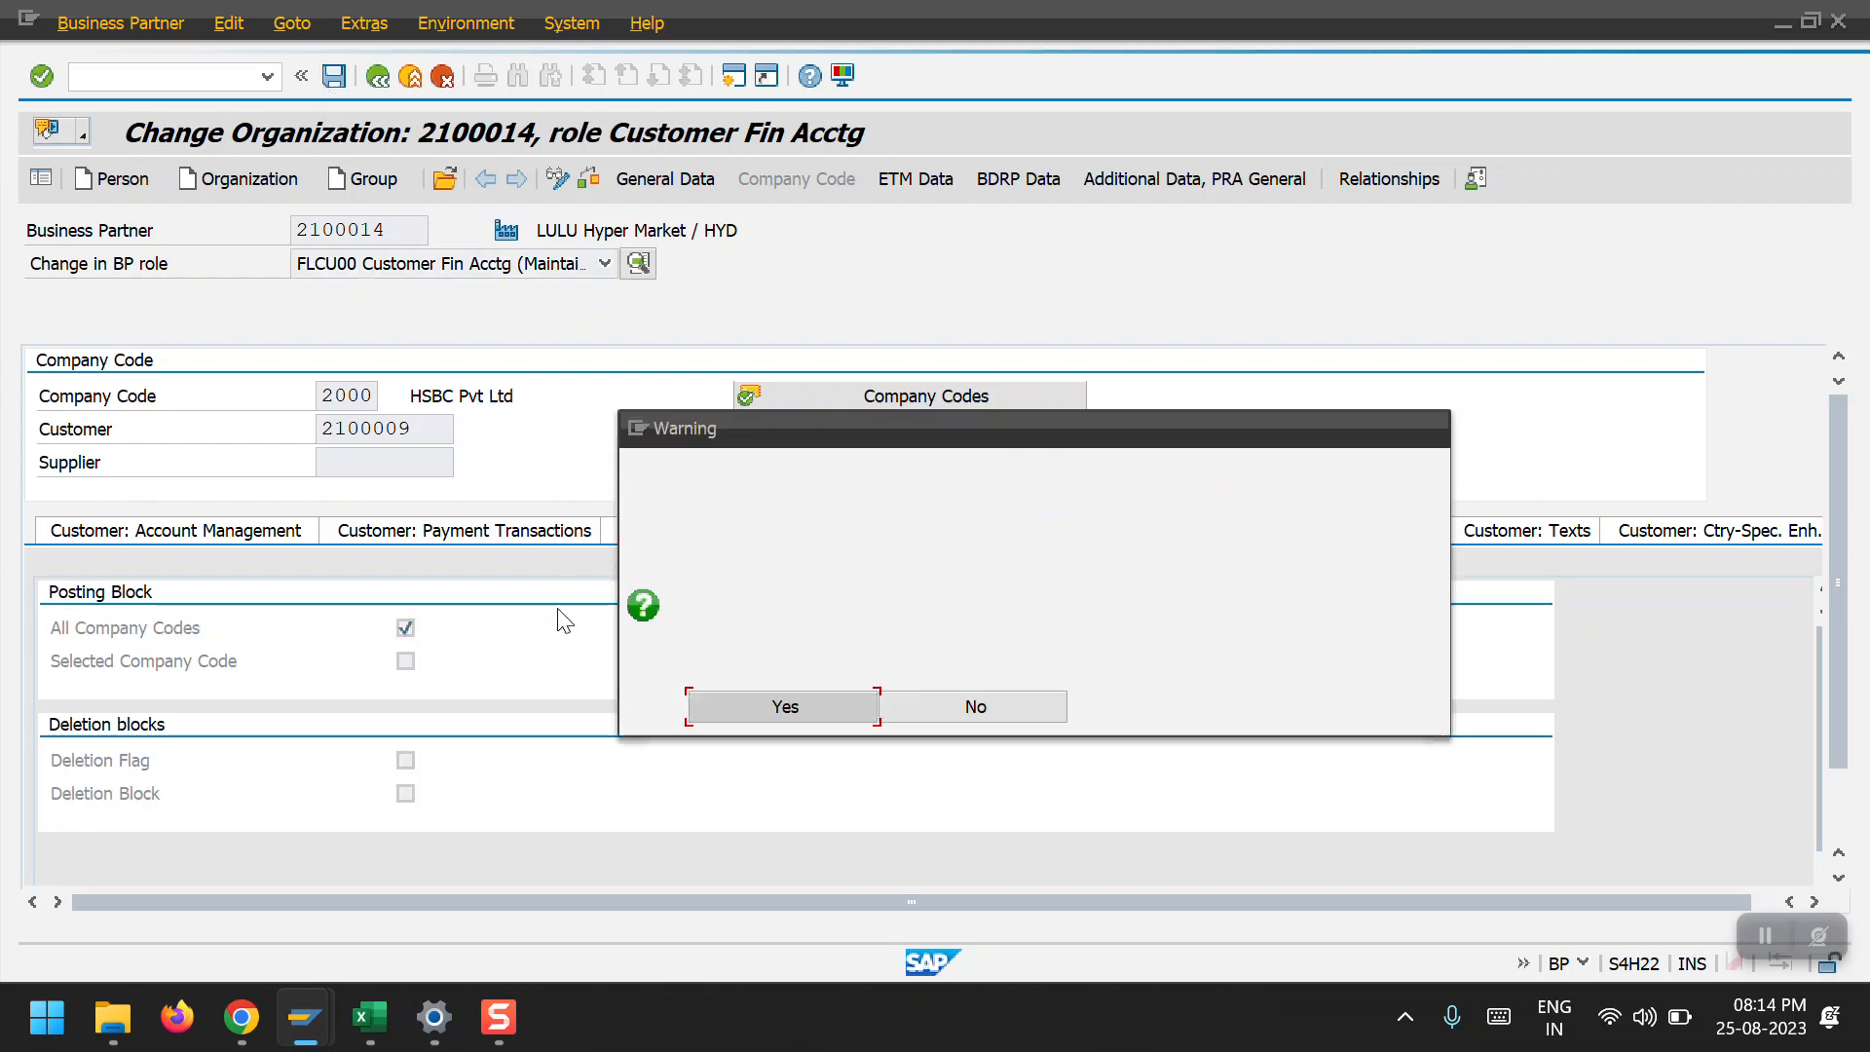
{"action": "key", "text": "Return"}
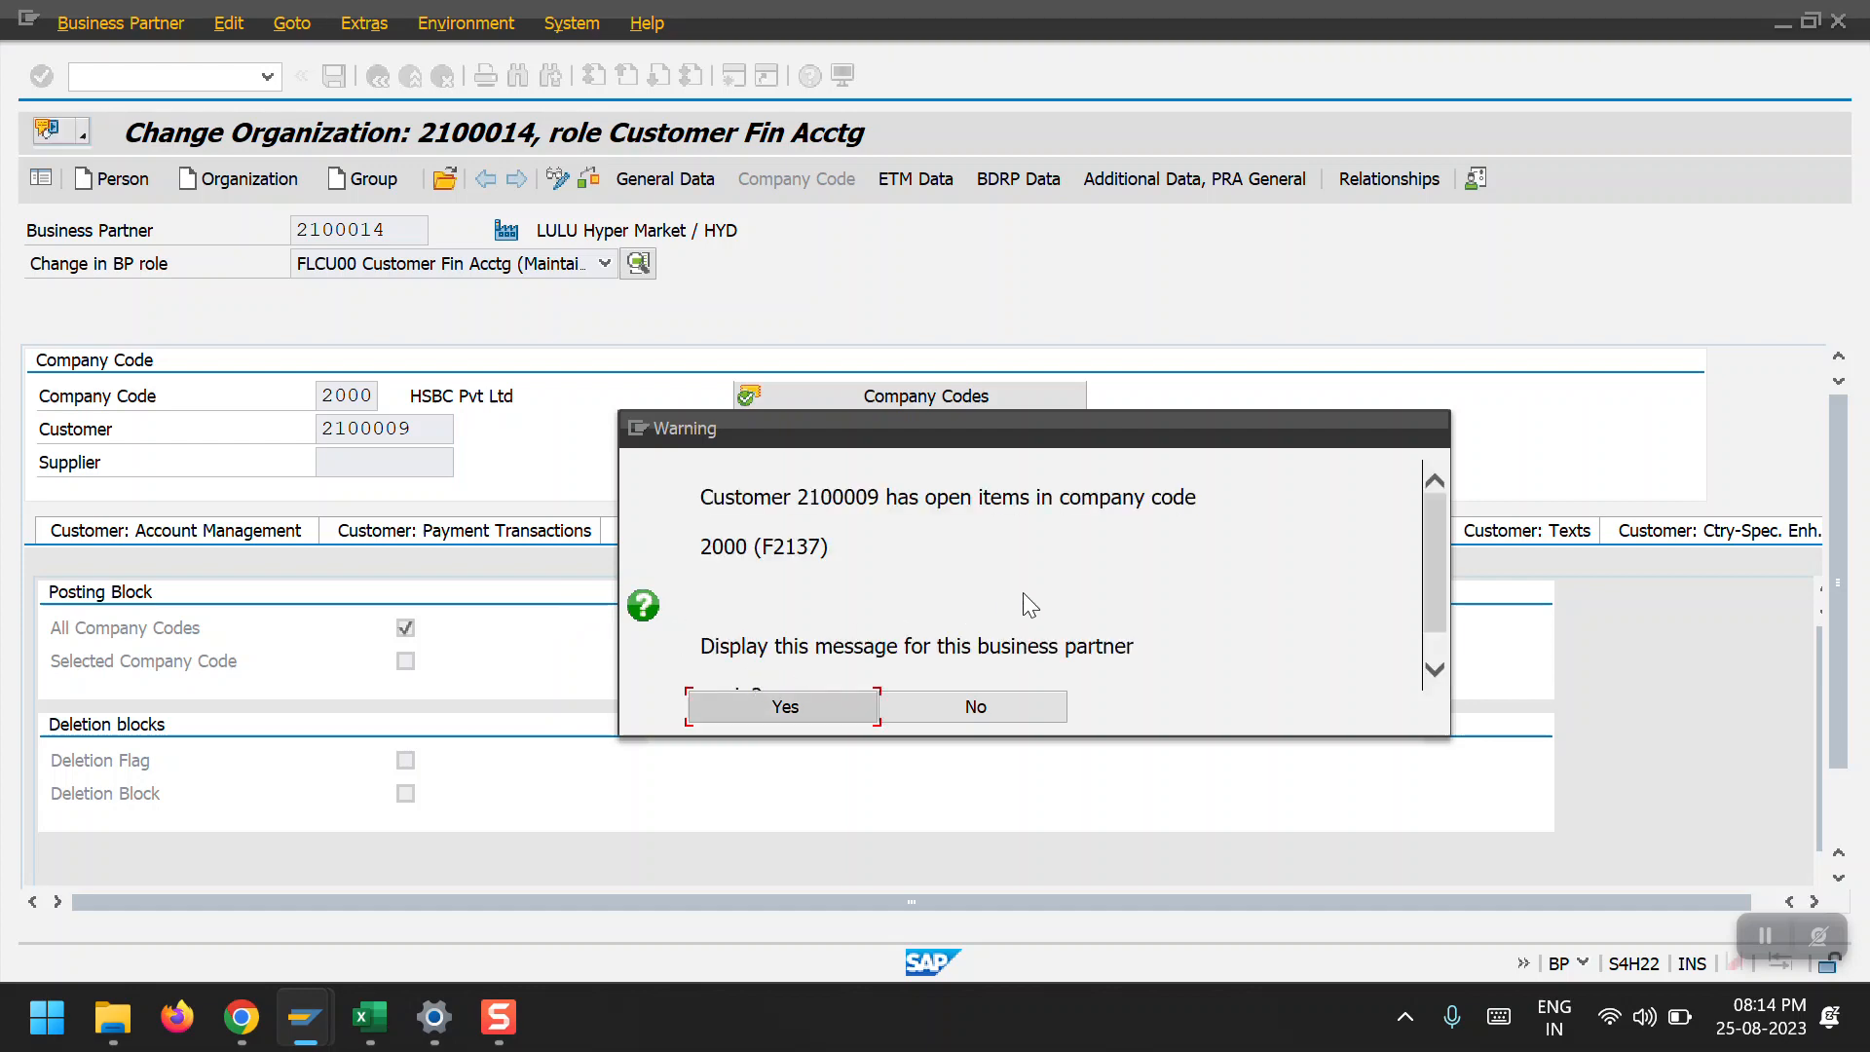
{"action": "scroll", "coordinate": [1025, 597], "scroll_direction": "down", "scroll_amount": 2}
{"action": "left_click", "coordinate": [816, 707]}
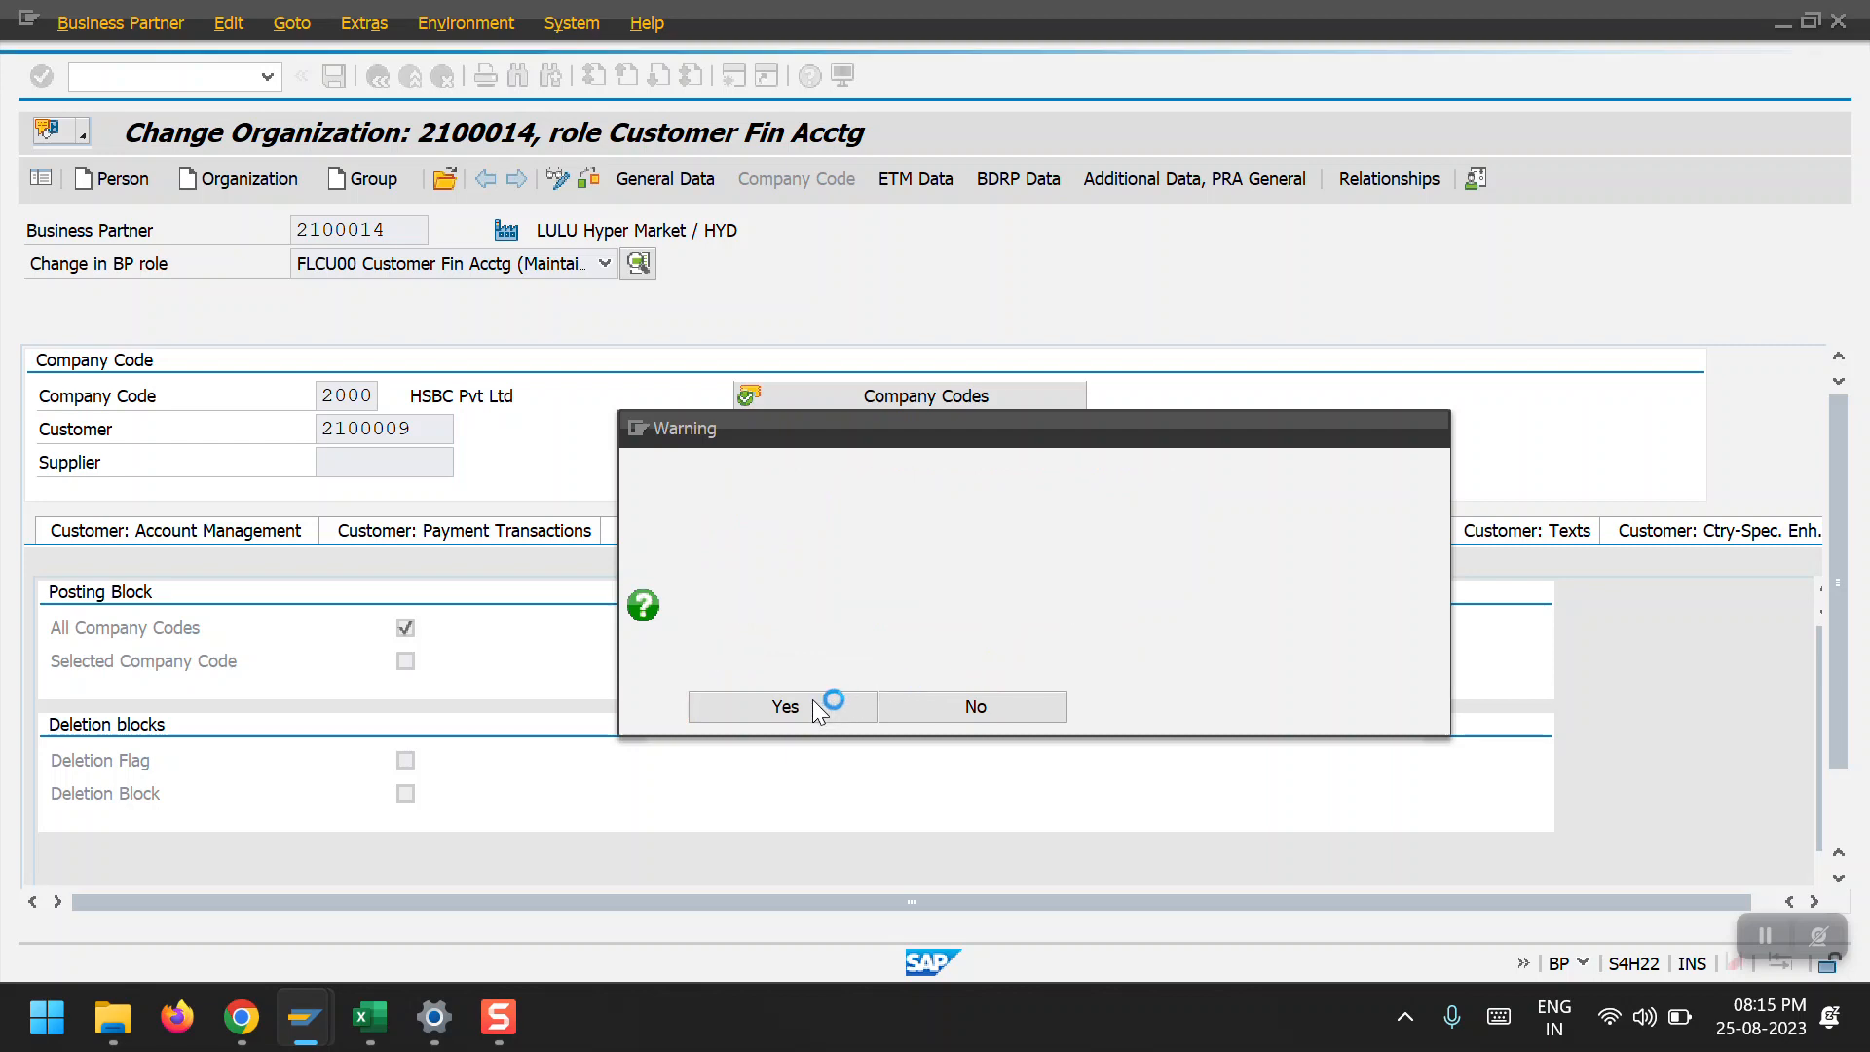
{"action": "left_click", "coordinate": [812, 704]}
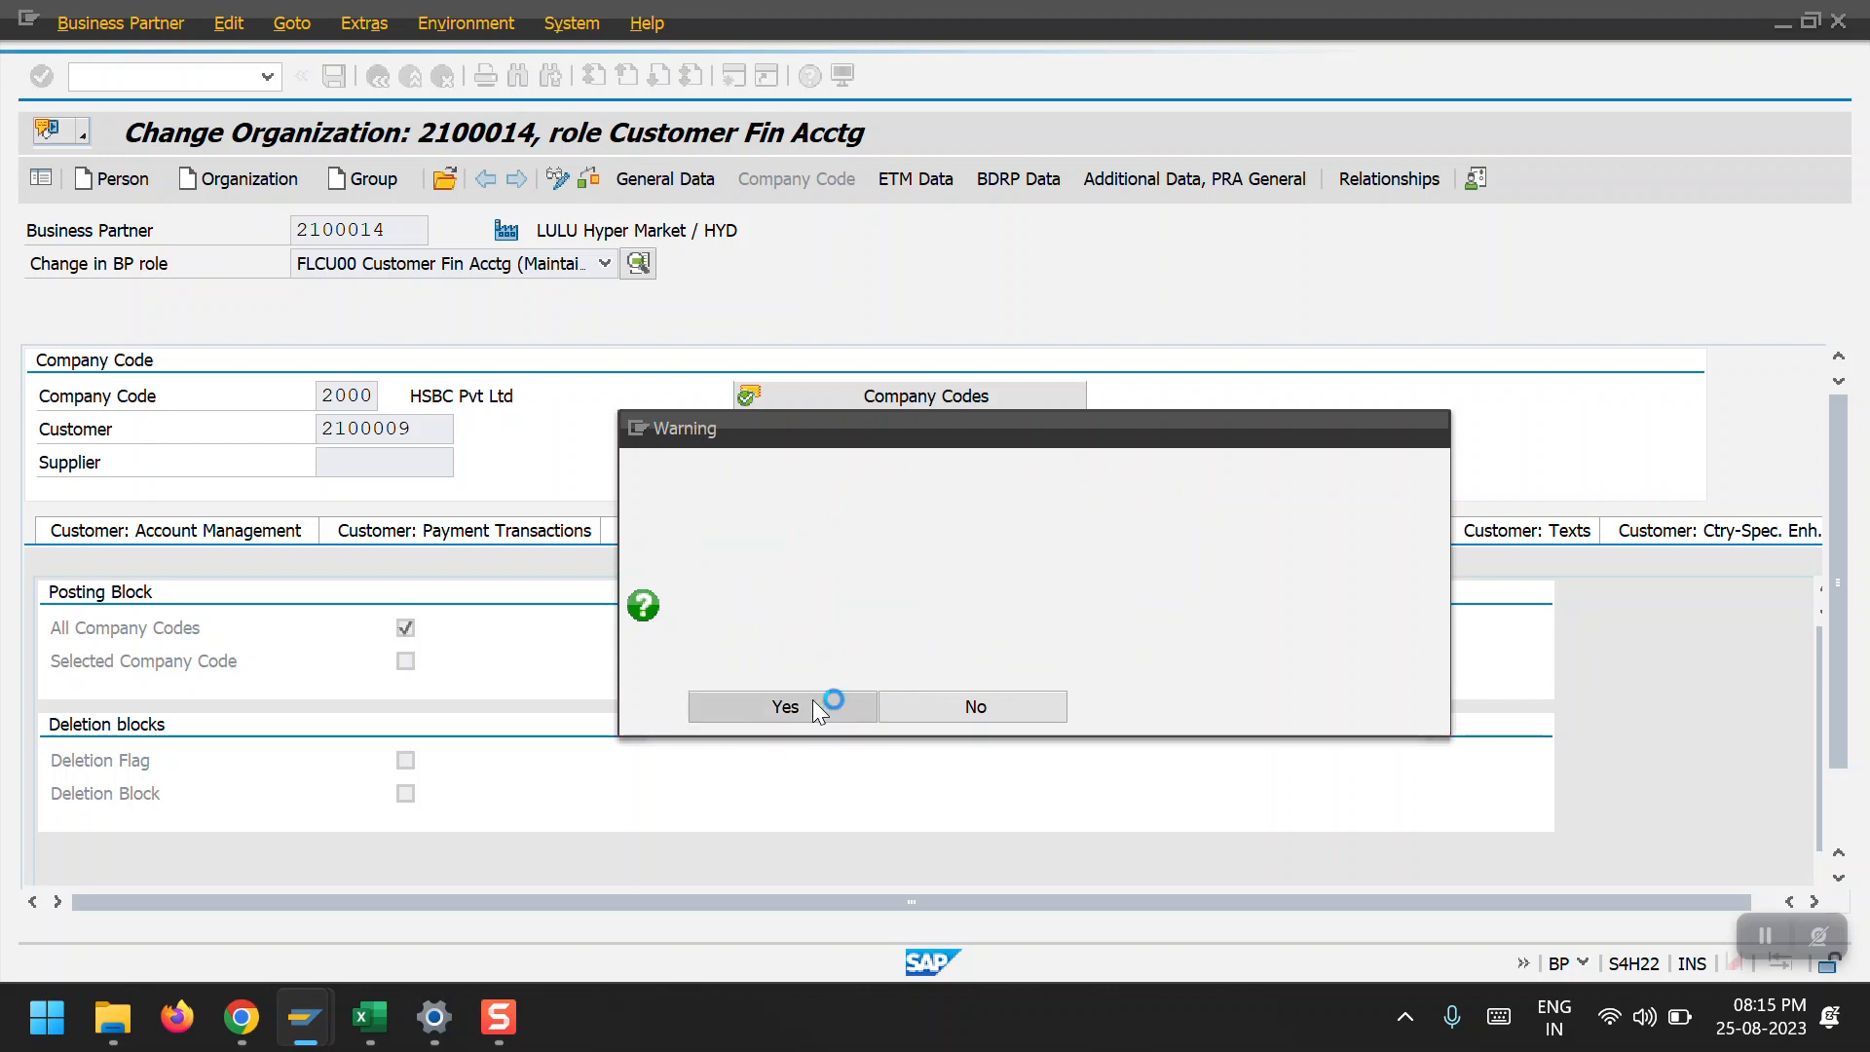
{"action": "left_click", "coordinate": [813, 703]}
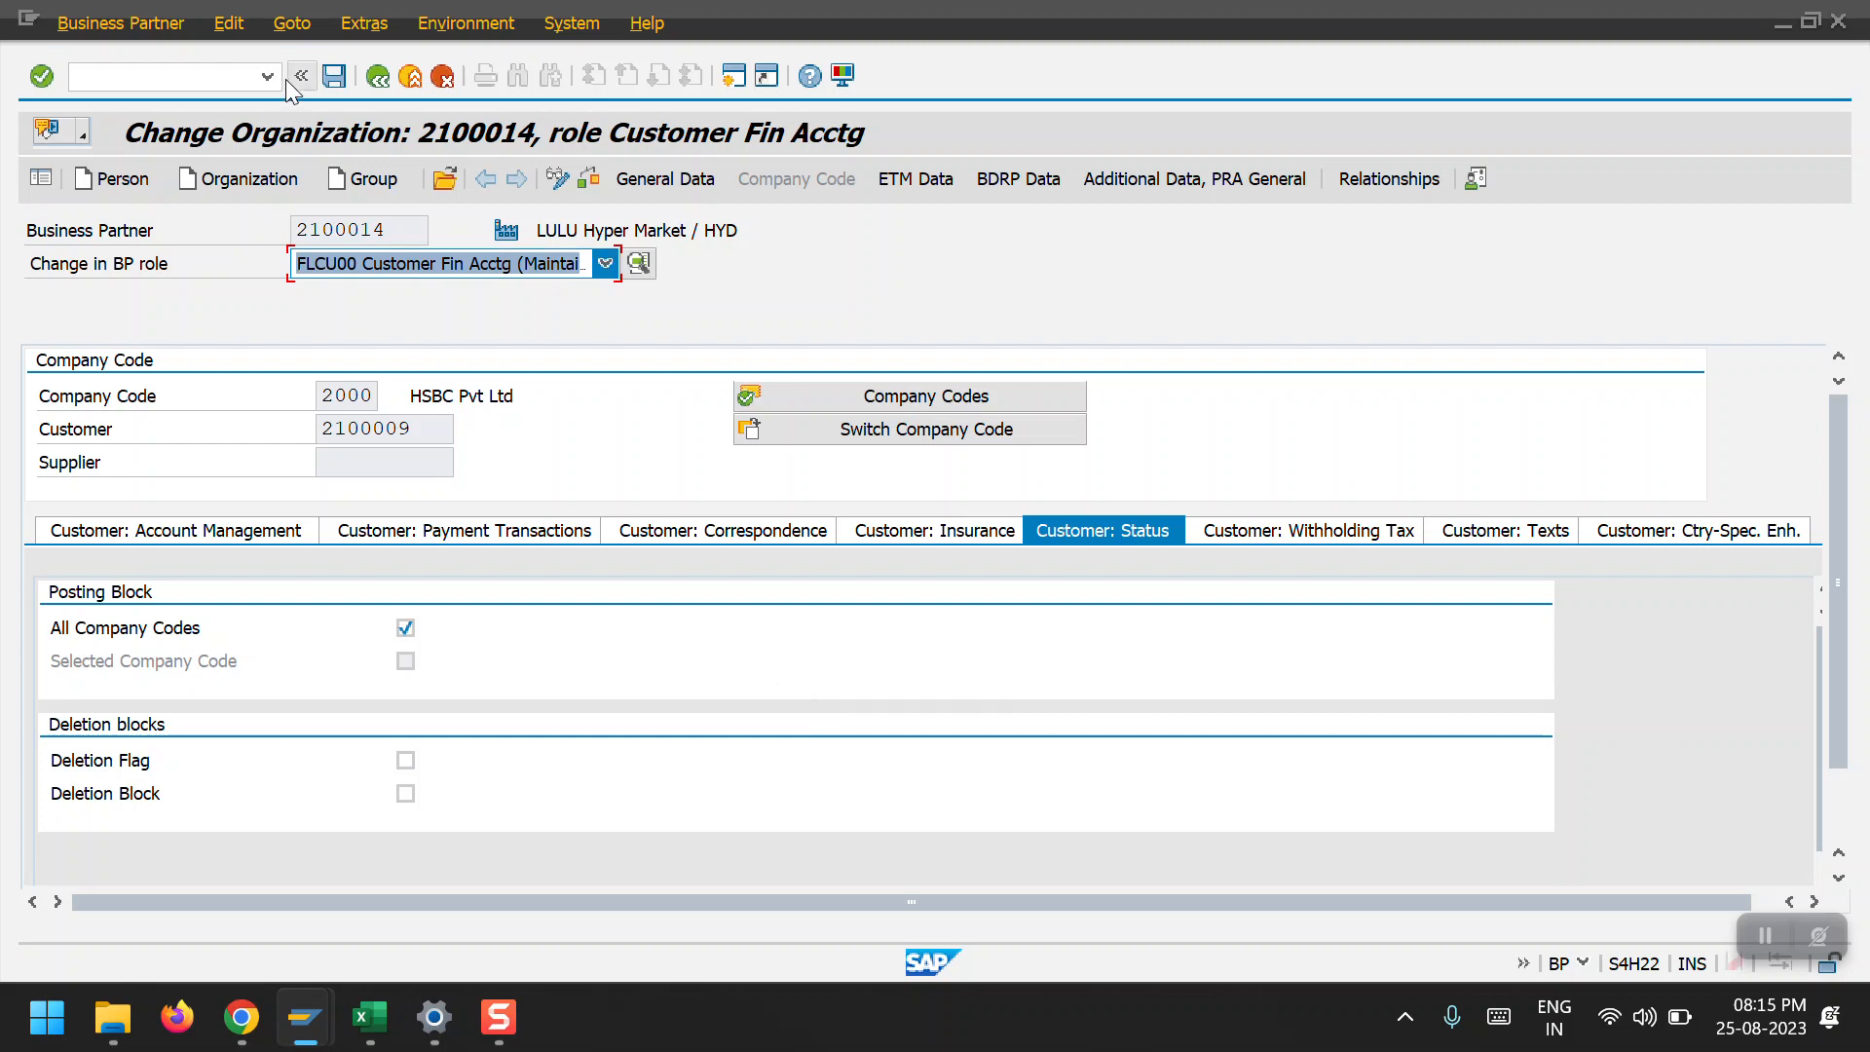
Try to set and save the central block in LULU Hyper Market's general data status, answering the open-items warnings with Yes.
{"action": "left_click", "coordinate": [686, 184]}
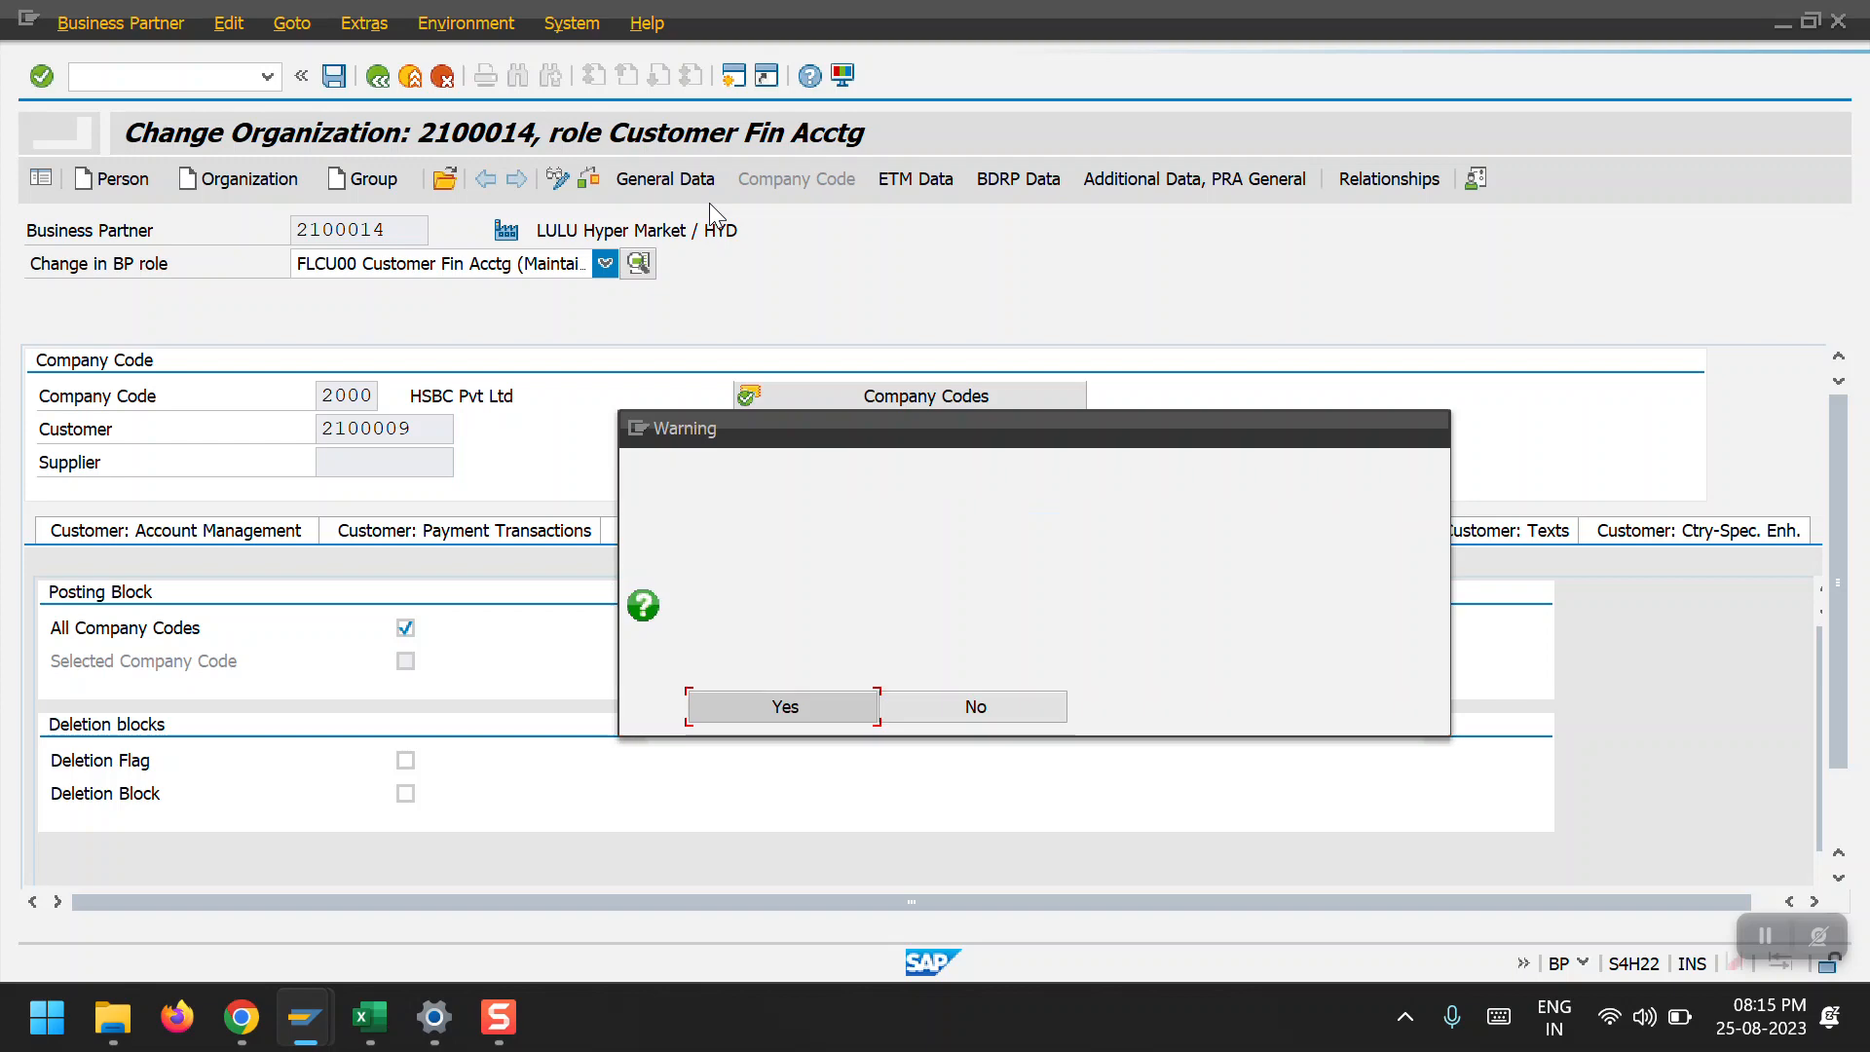
{"action": "left_click", "coordinate": [812, 704]}
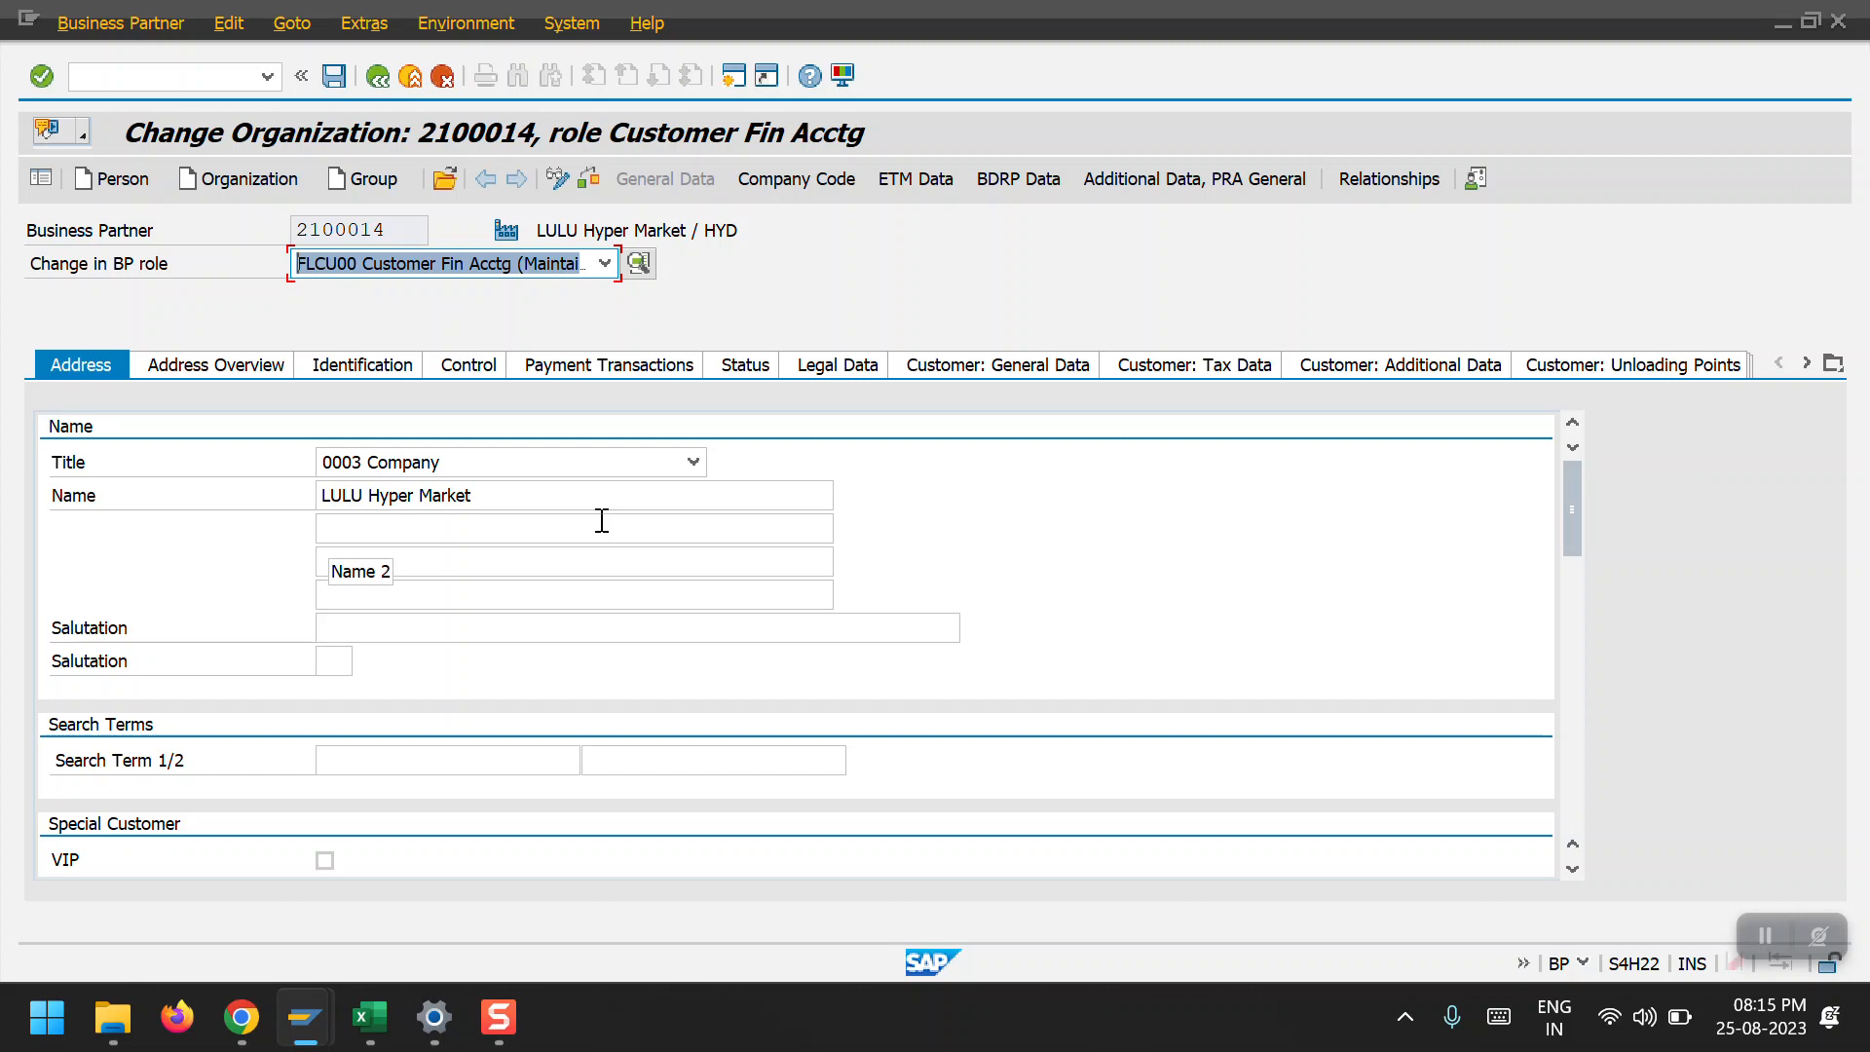
{"action": "left_click", "coordinate": [756, 365]}
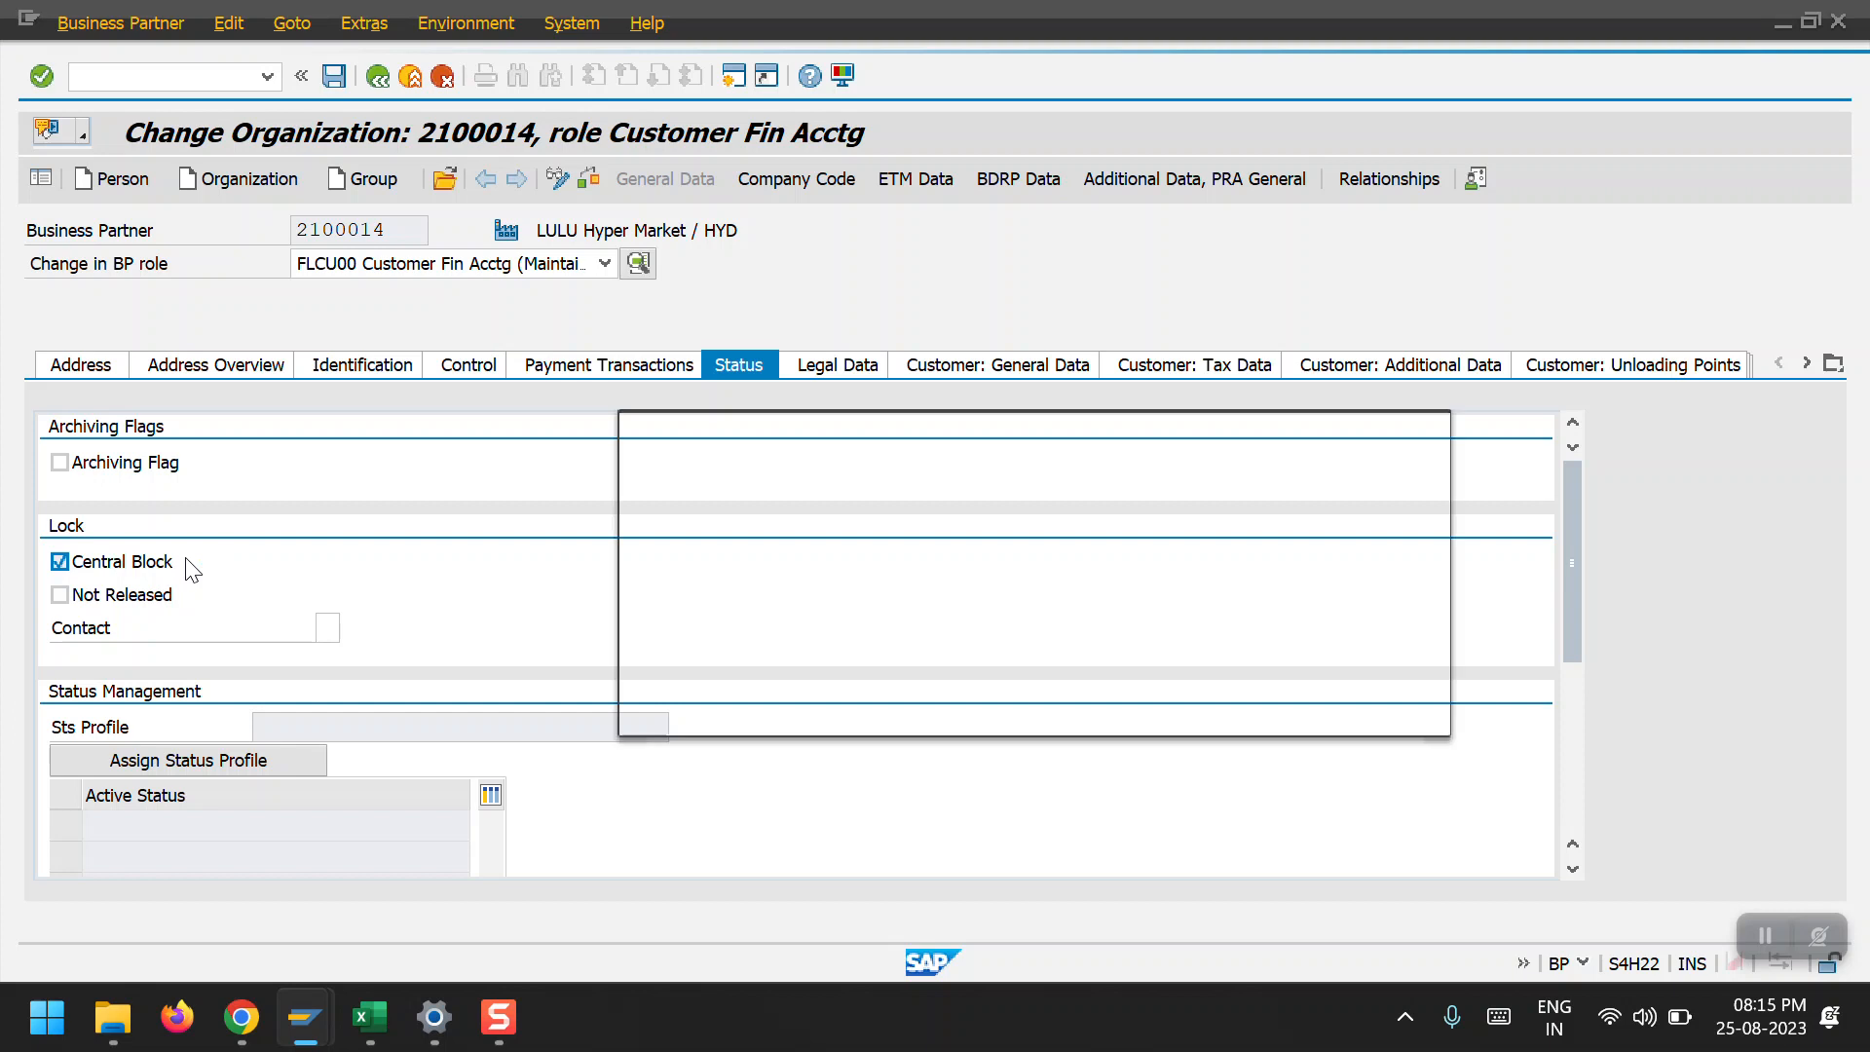
{"action": "left_click", "coordinate": [802, 704]}
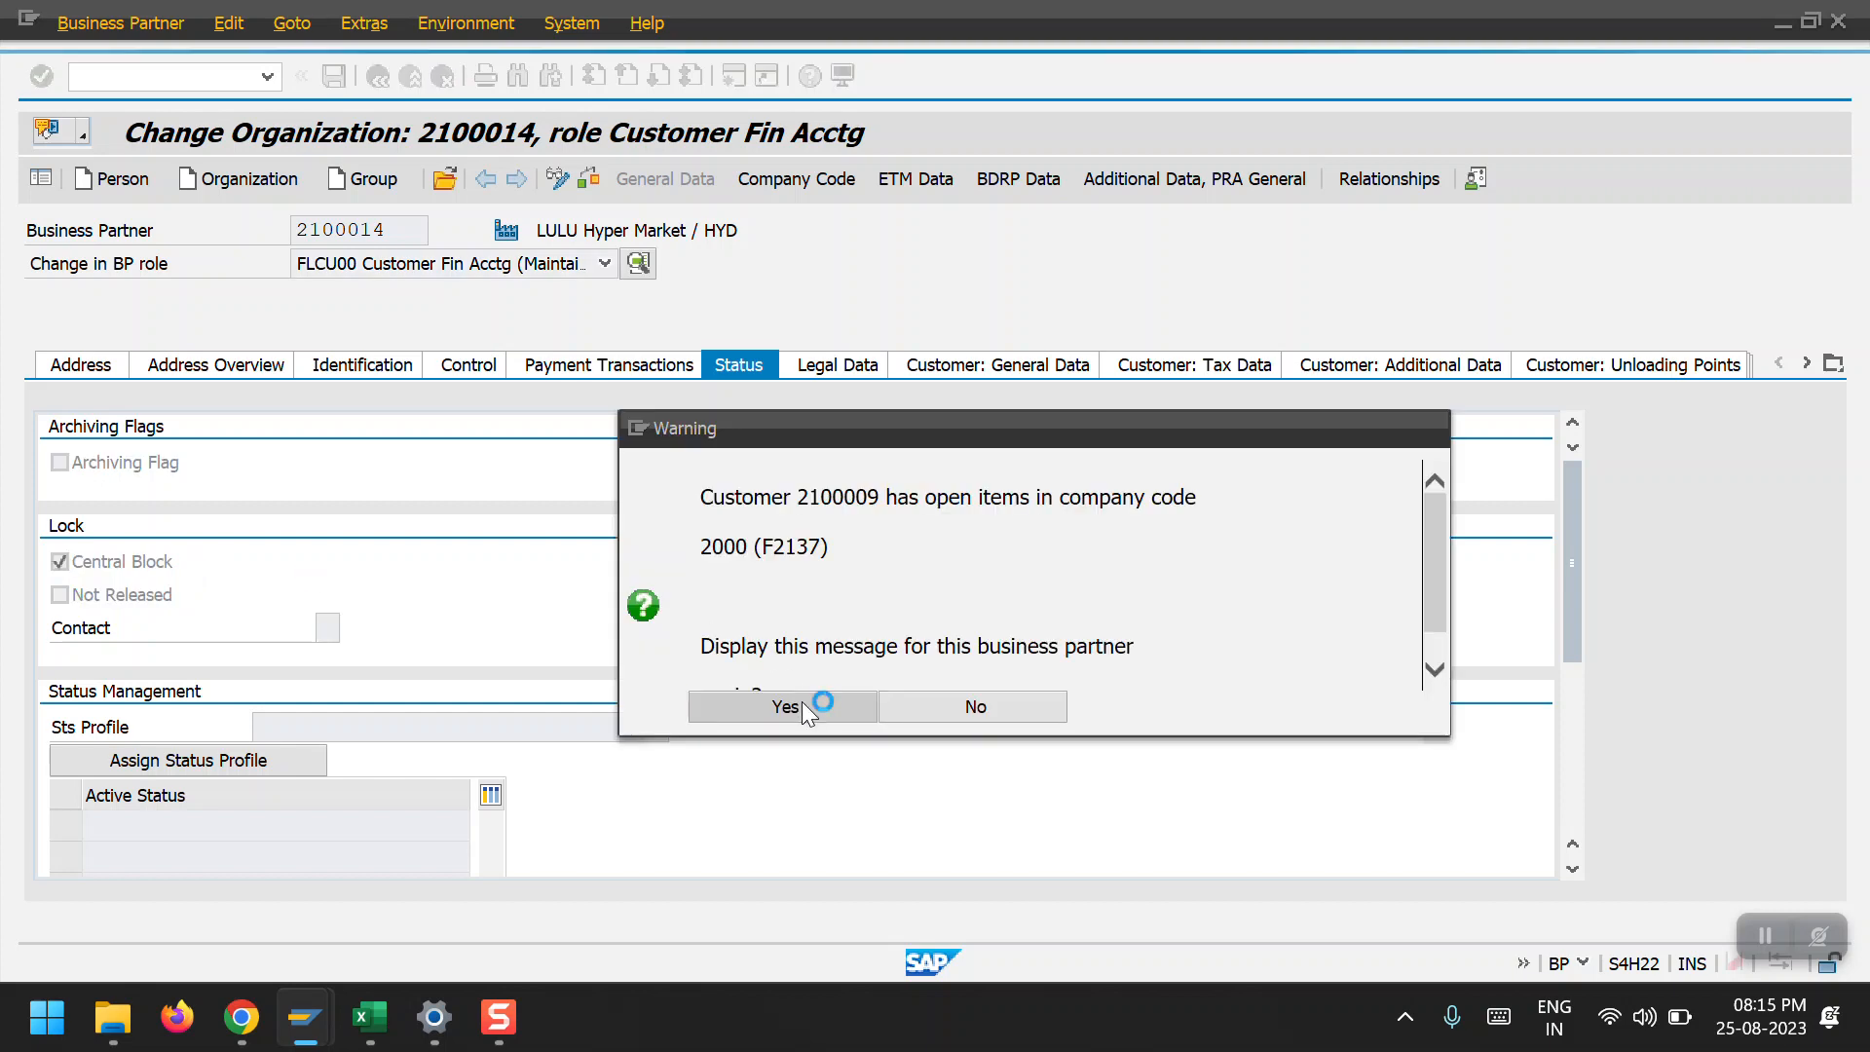
{"action": "left_click", "coordinate": [803, 704]}
{"action": "left_click", "coordinate": [803, 704]}
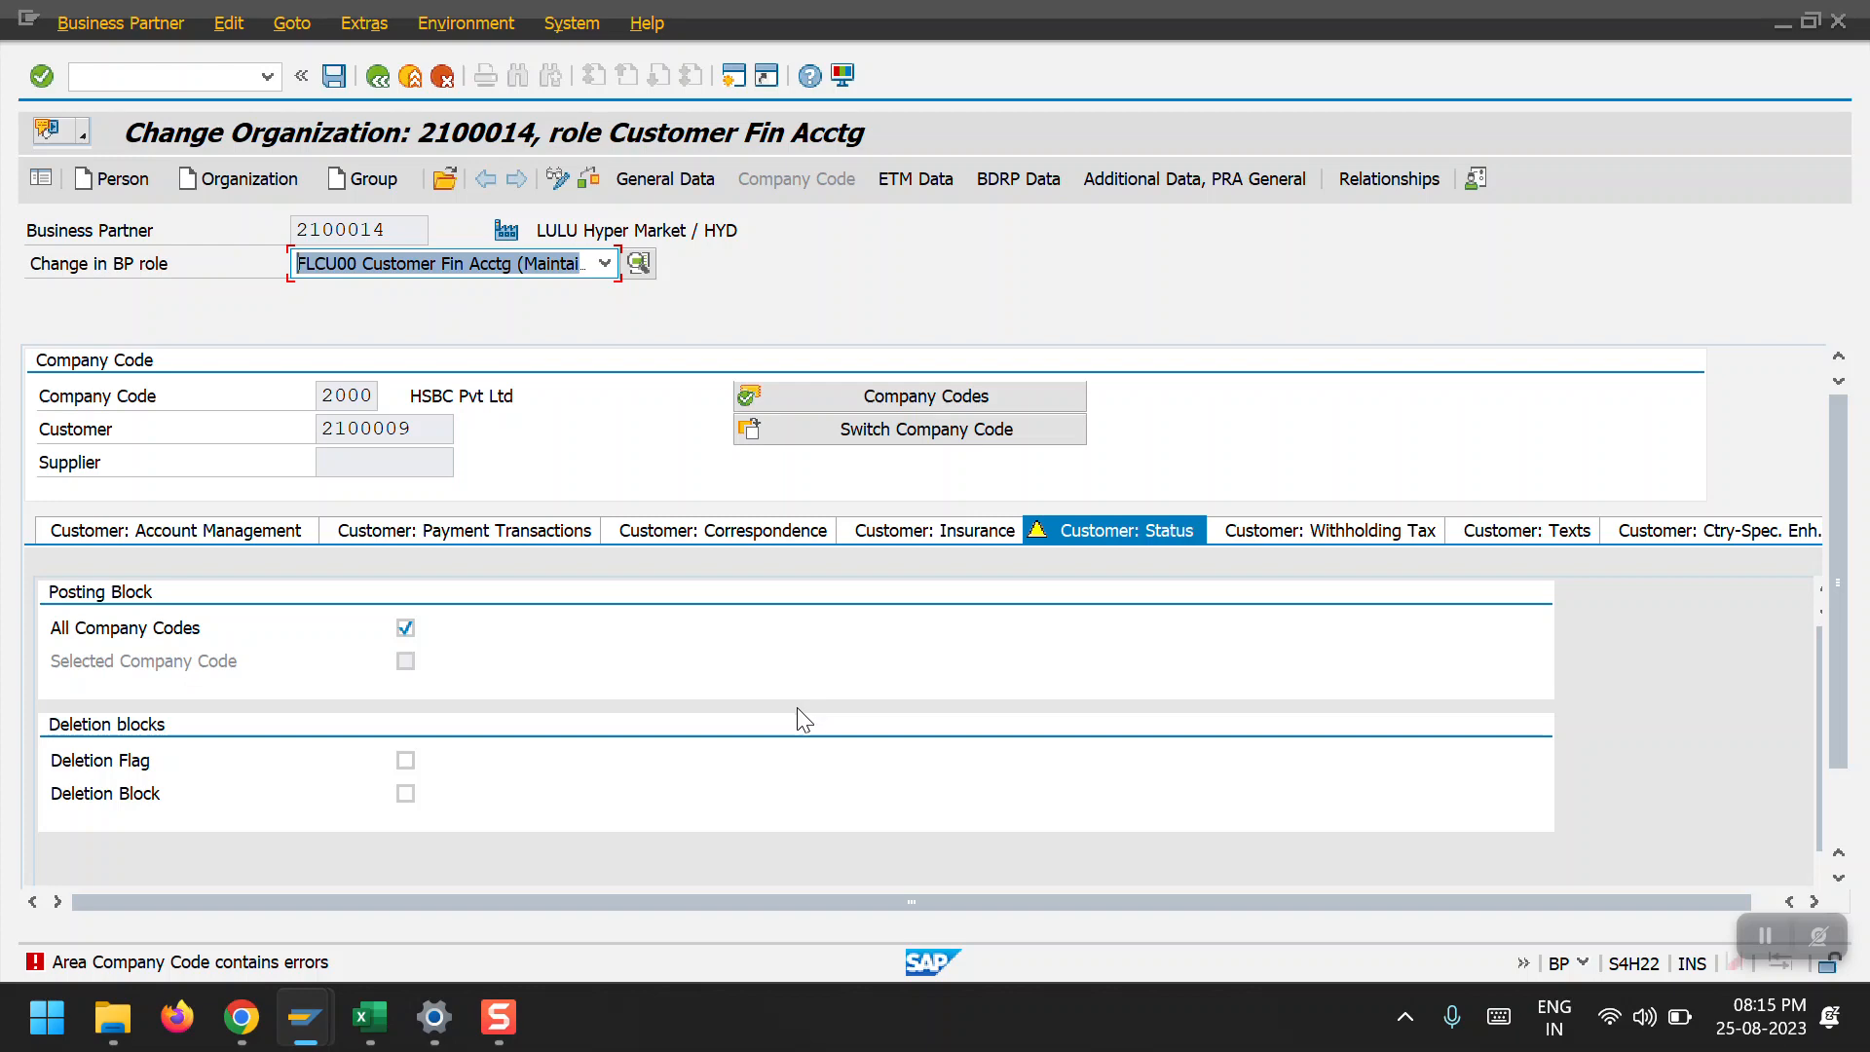
Return to LULU Hyper Market's general data status, answering the open-items warning with No.
{"action": "left_click", "coordinate": [676, 185]}
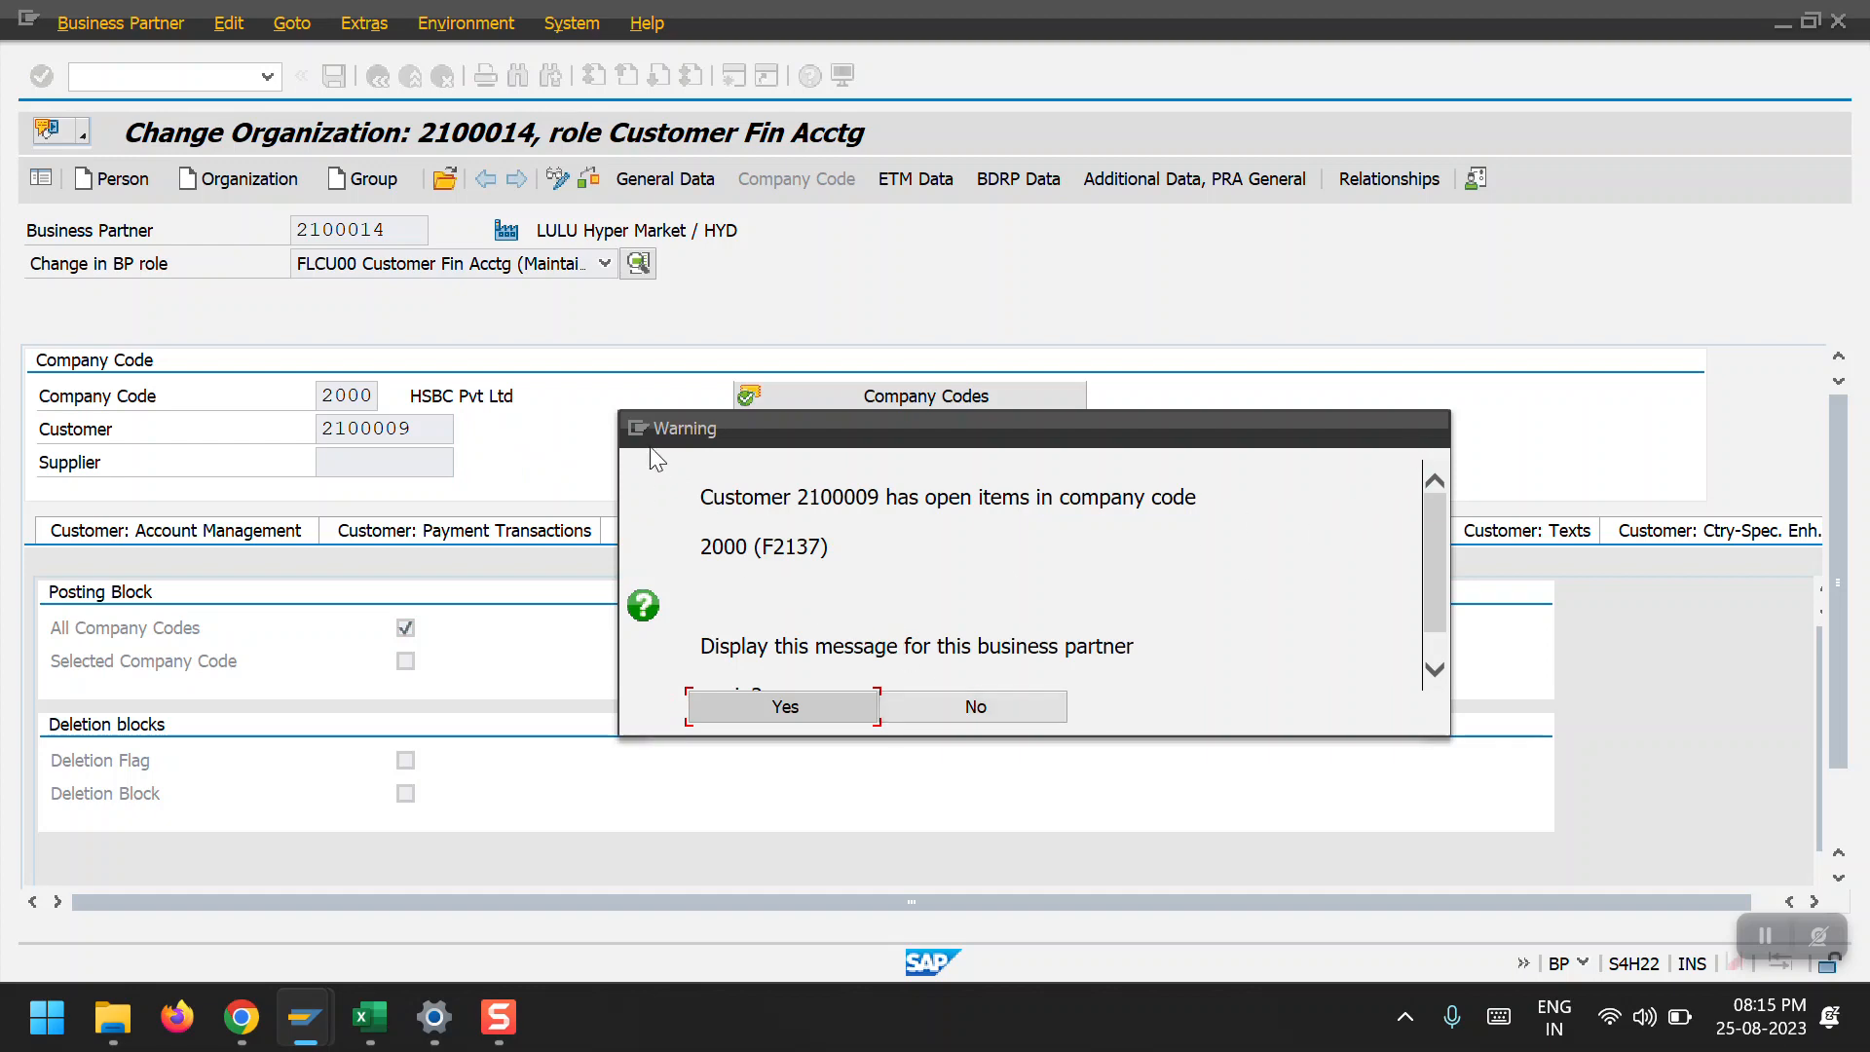
{"action": "left_click", "coordinate": [641, 420]}
{"action": "left_click", "coordinate": [698, 565]}
{"action": "left_click", "coordinate": [950, 710]}
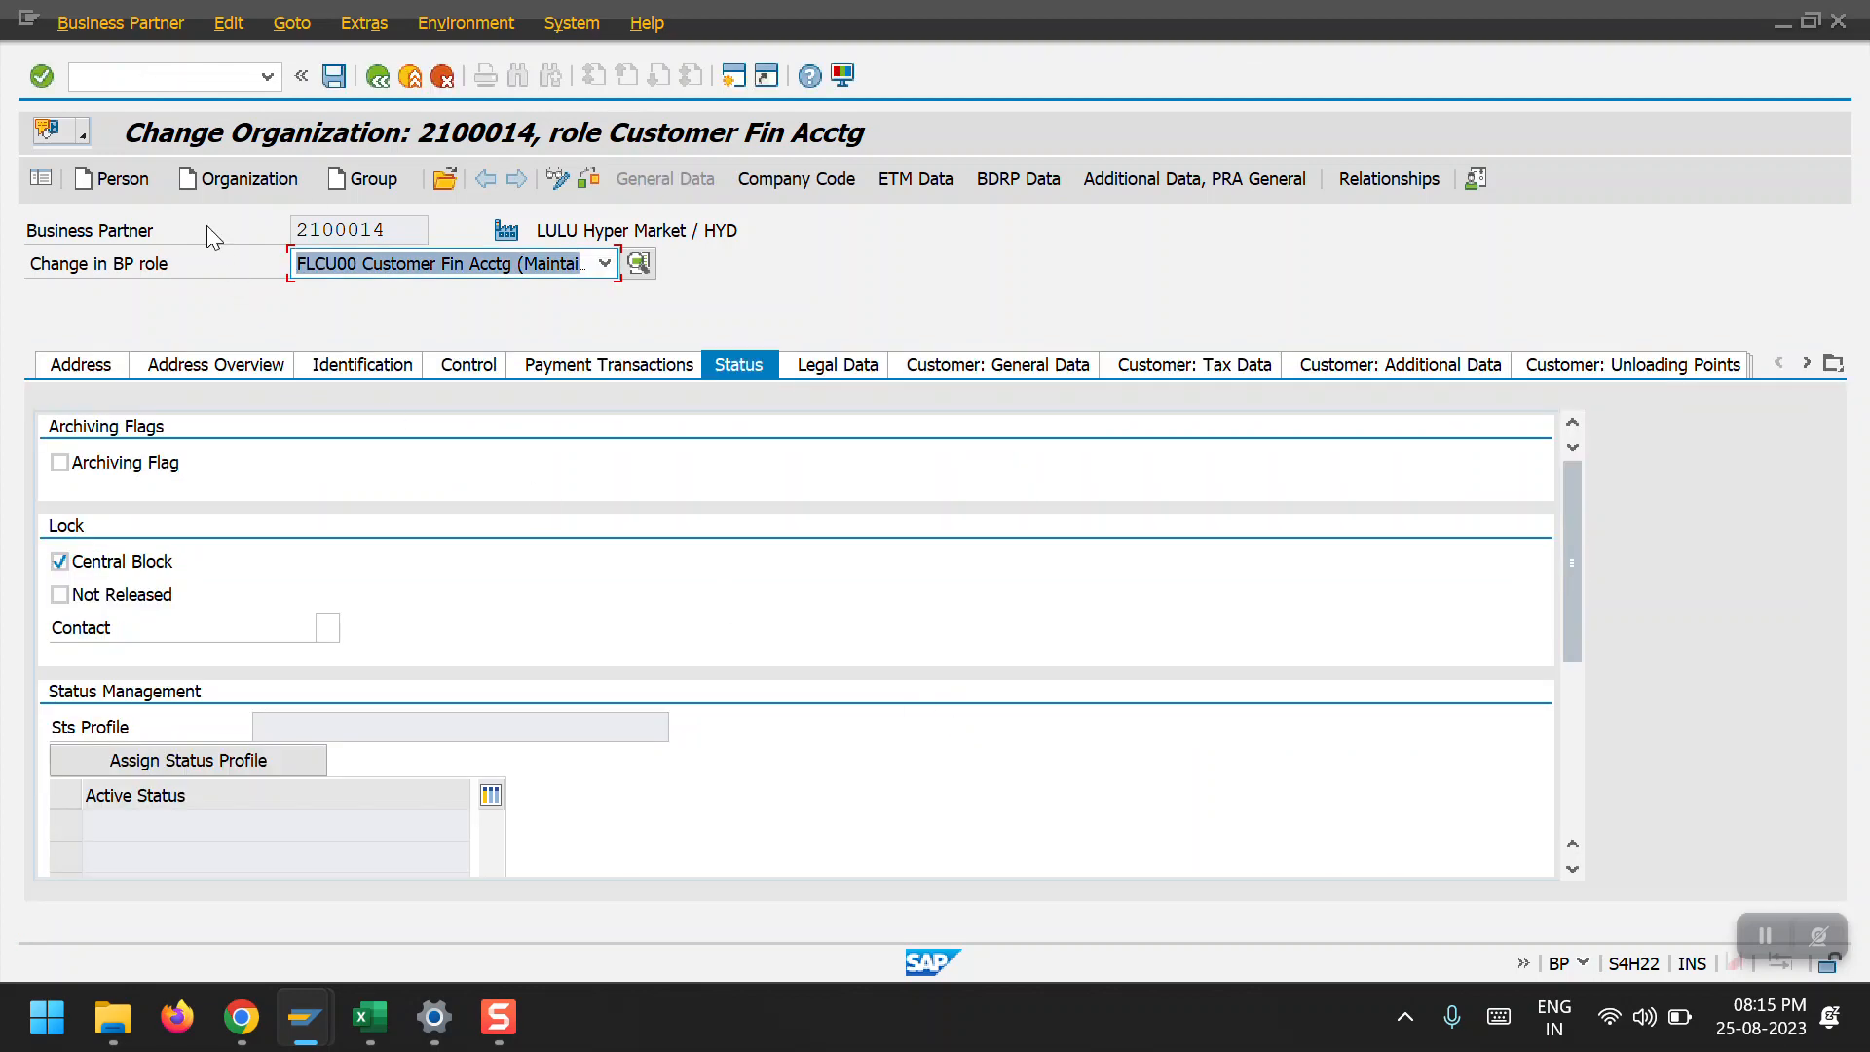
Restart the BP transaction, reopen LULU Hyper Market by its customer number, and save the record with the central block set.
{"action": "left_click", "coordinate": [180, 76]}
{"action": "type", "text": "/NBP"}
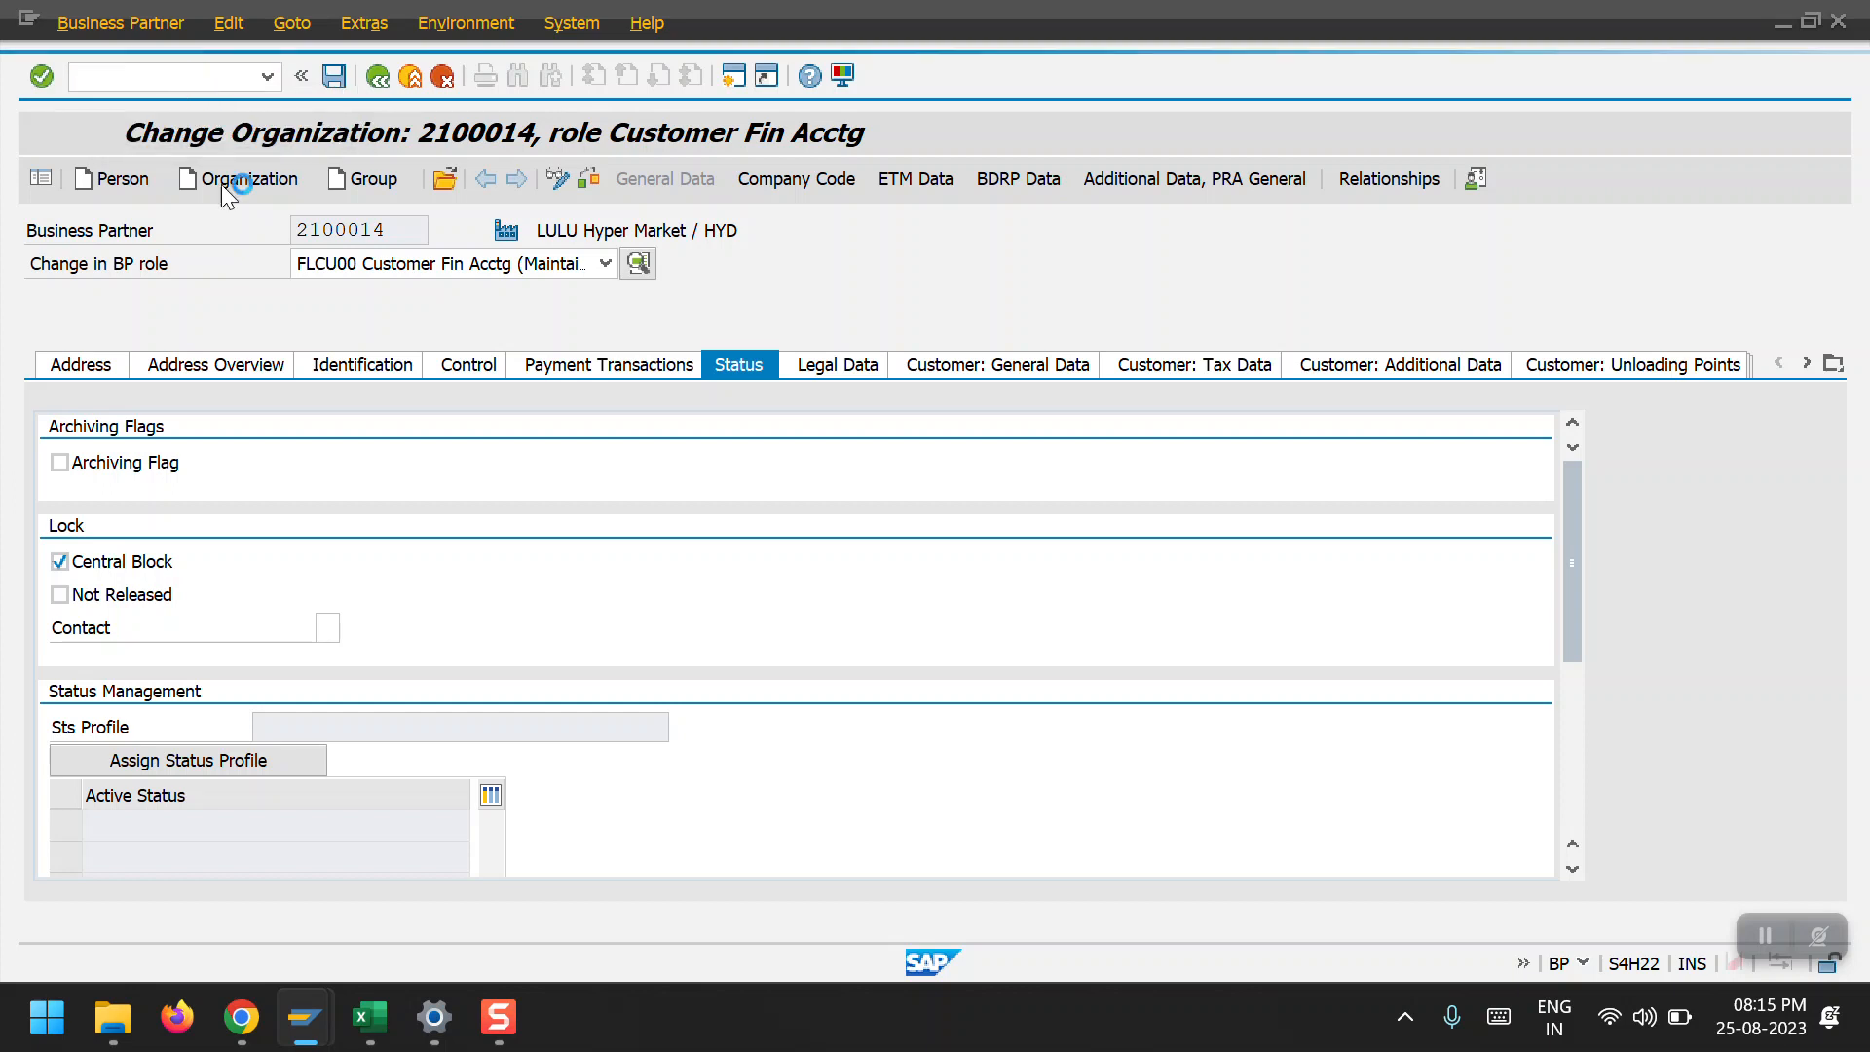
{"action": "type", "text": "2100009"}
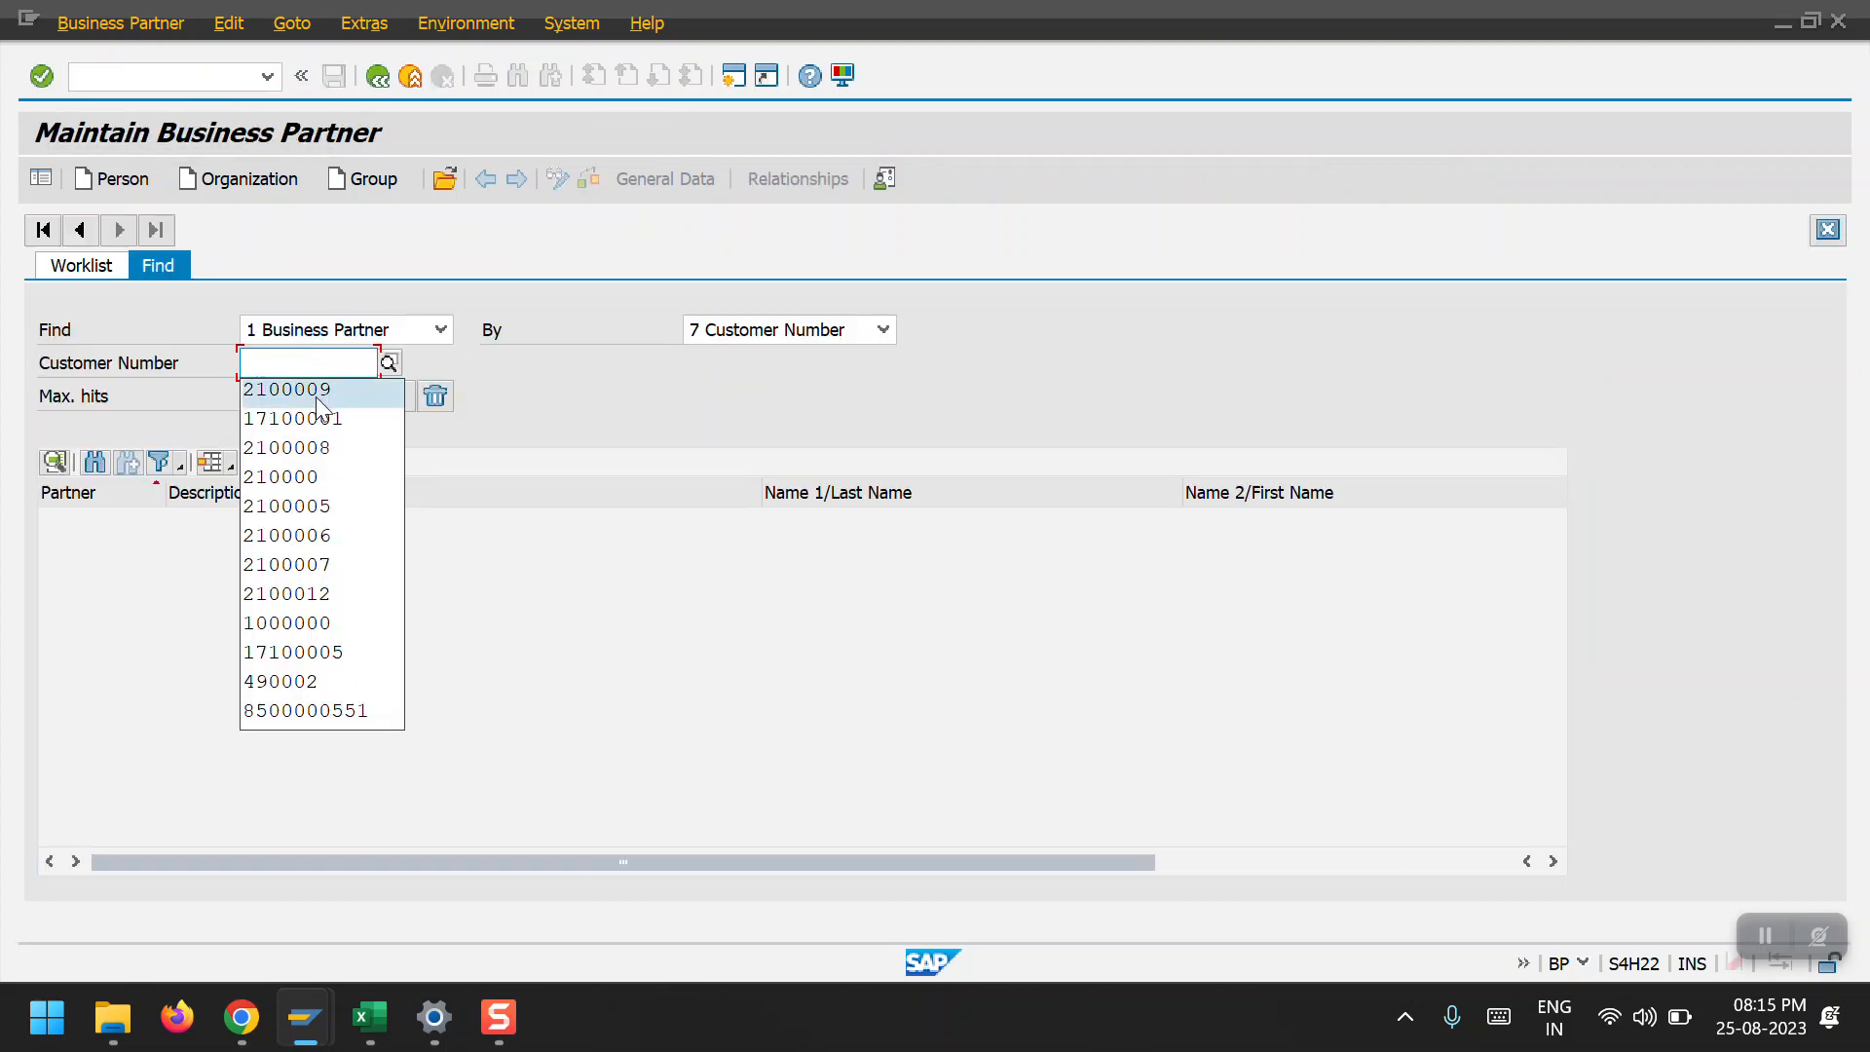
{"action": "key", "text": "Return"}
{"action": "double_click", "coordinate": [109, 524]}
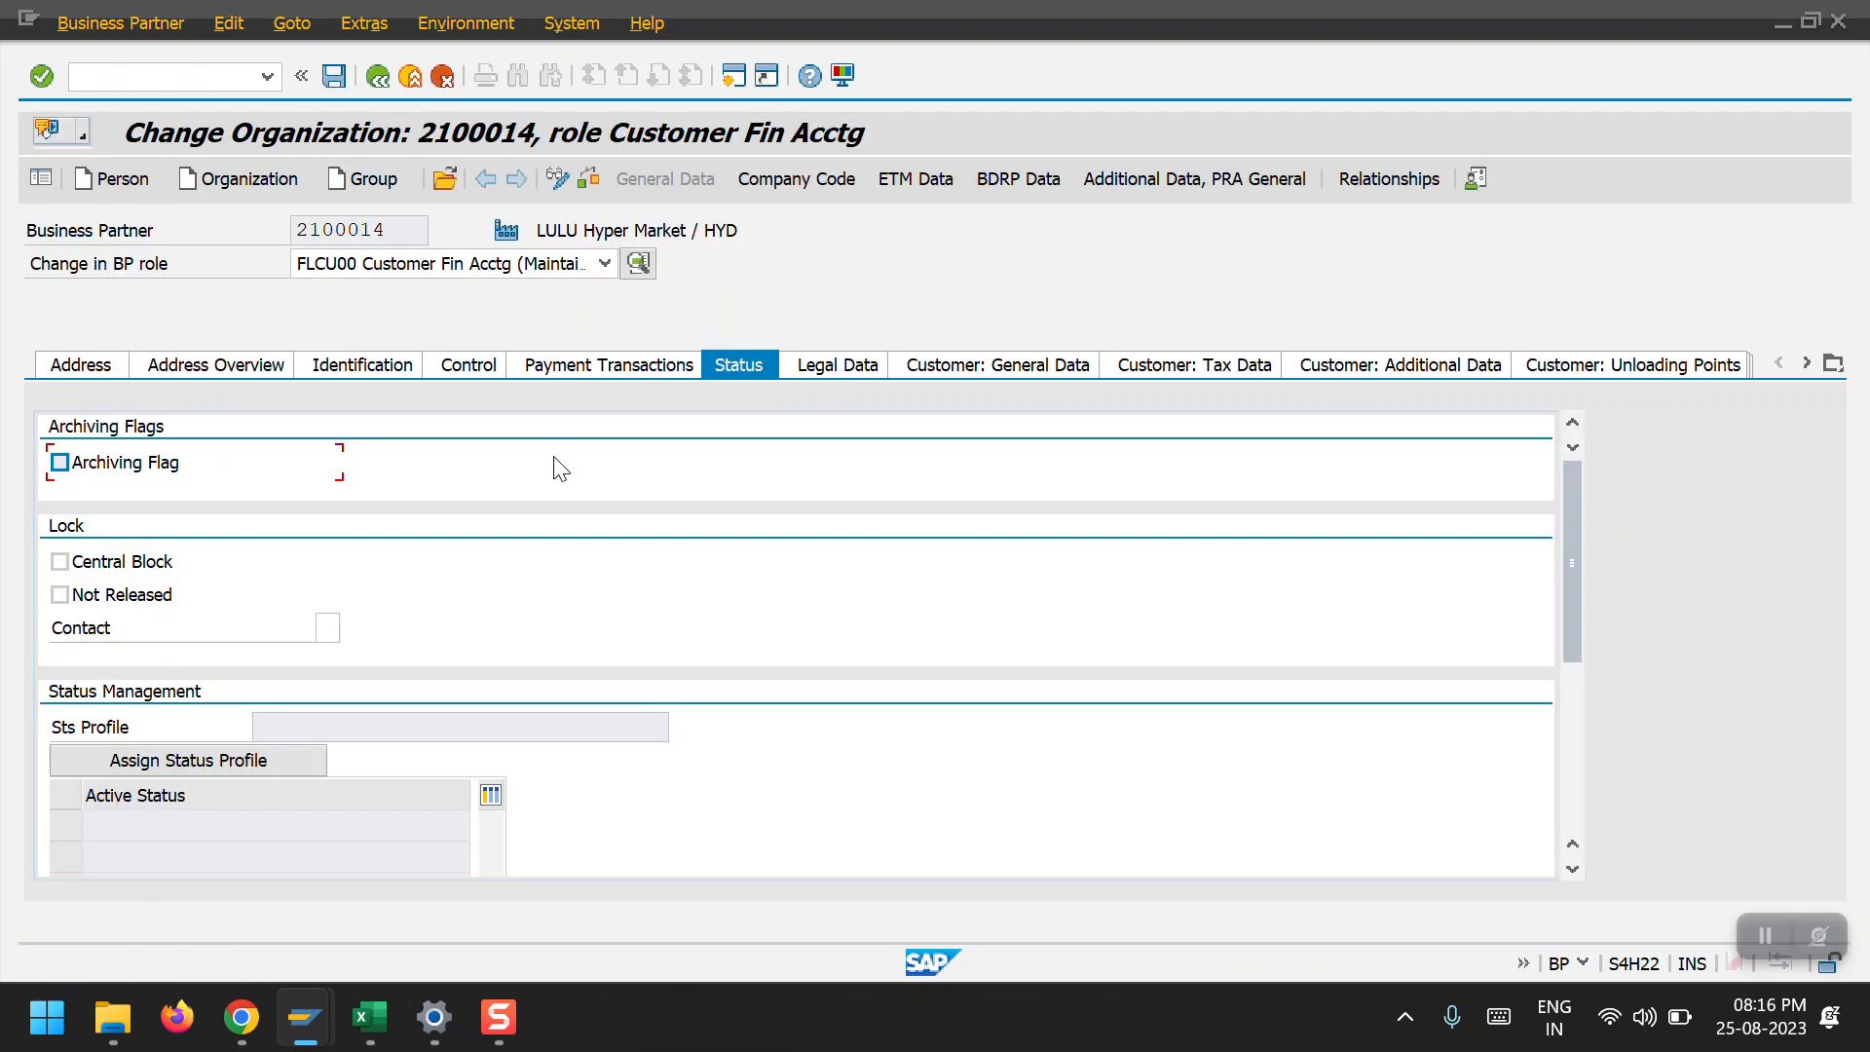
{"action": "left_click", "coordinate": [334, 76]}
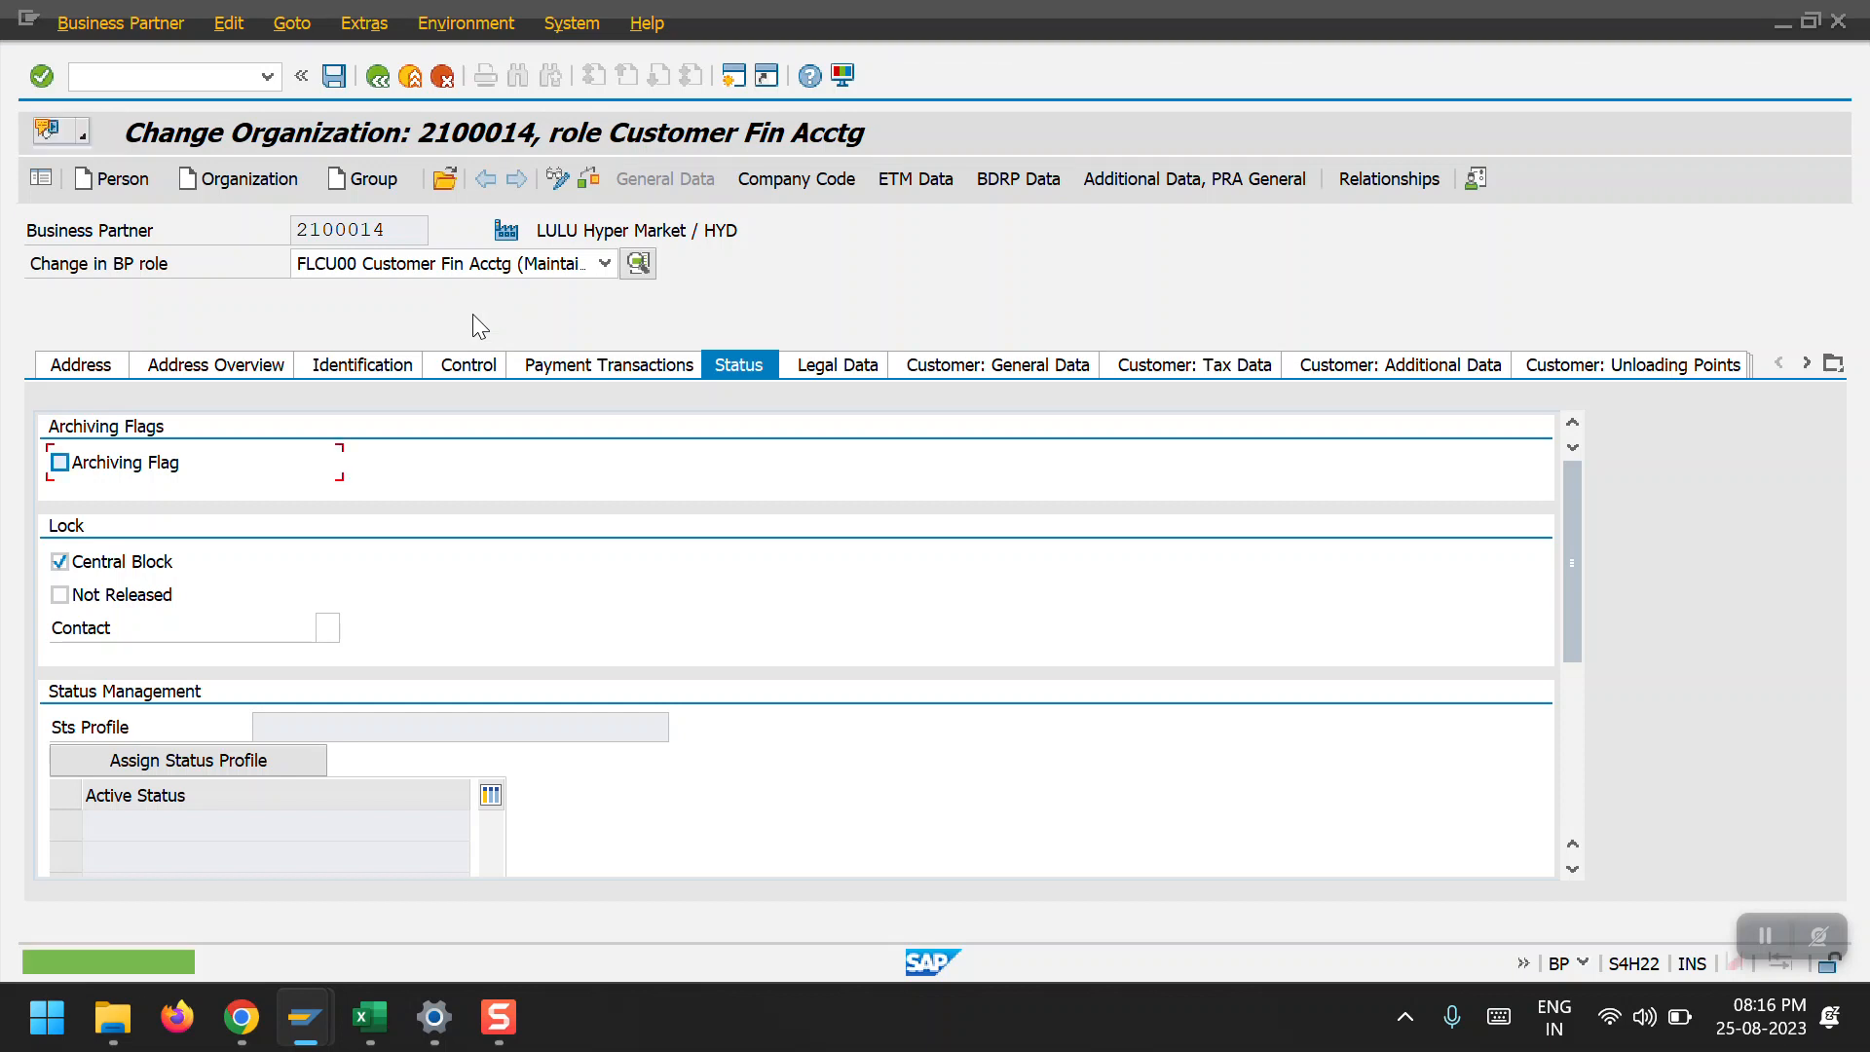
Start FB70 and fill the invoice header for LULU Hyper Market with invoice date 25.08.2023, reference AUG - INV4 and amount 1000 INR.
{"action": "left_click", "coordinate": [171, 76]}
{"action": "type", "text": "/nbp"}
{"action": "key", "text": "Return"}
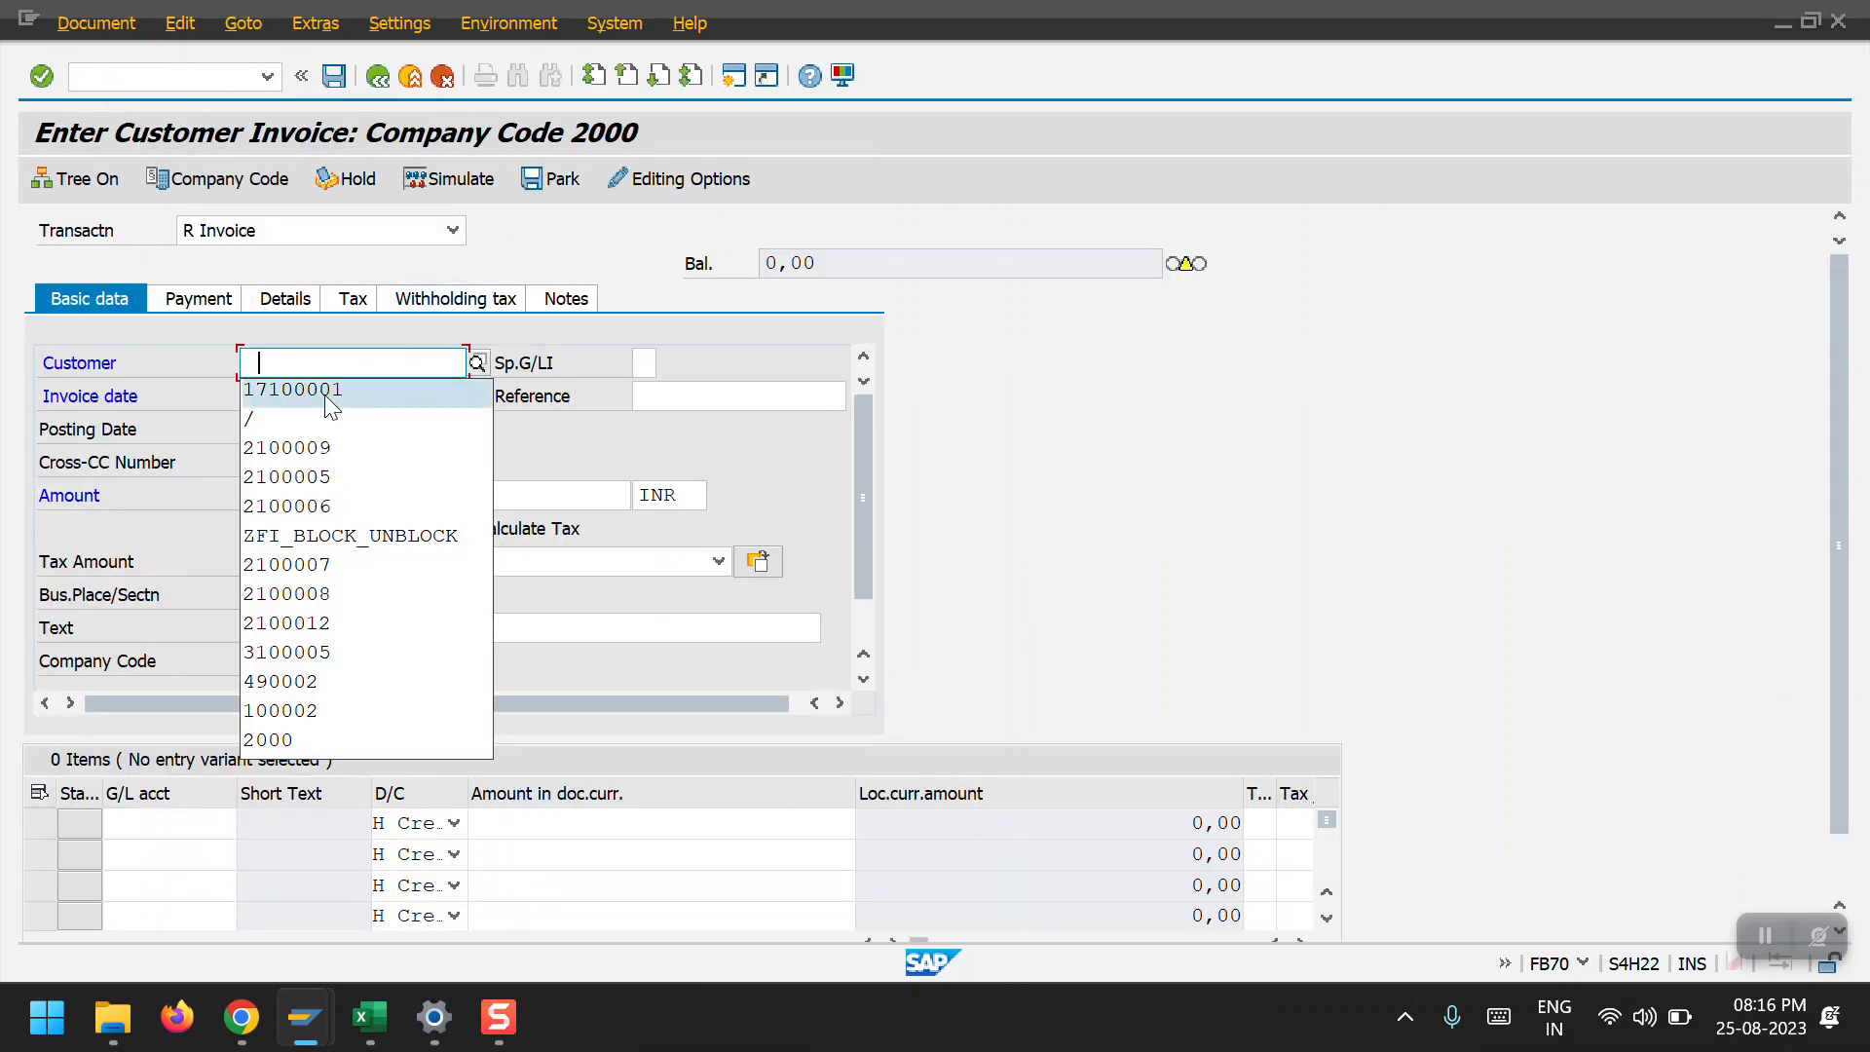
{"action": "left_click", "coordinate": [314, 447]}
{"action": "left_click", "coordinate": [292, 395]}
{"action": "left_click", "coordinate": [296, 419]}
{"action": "left_click", "coordinate": [693, 421]}
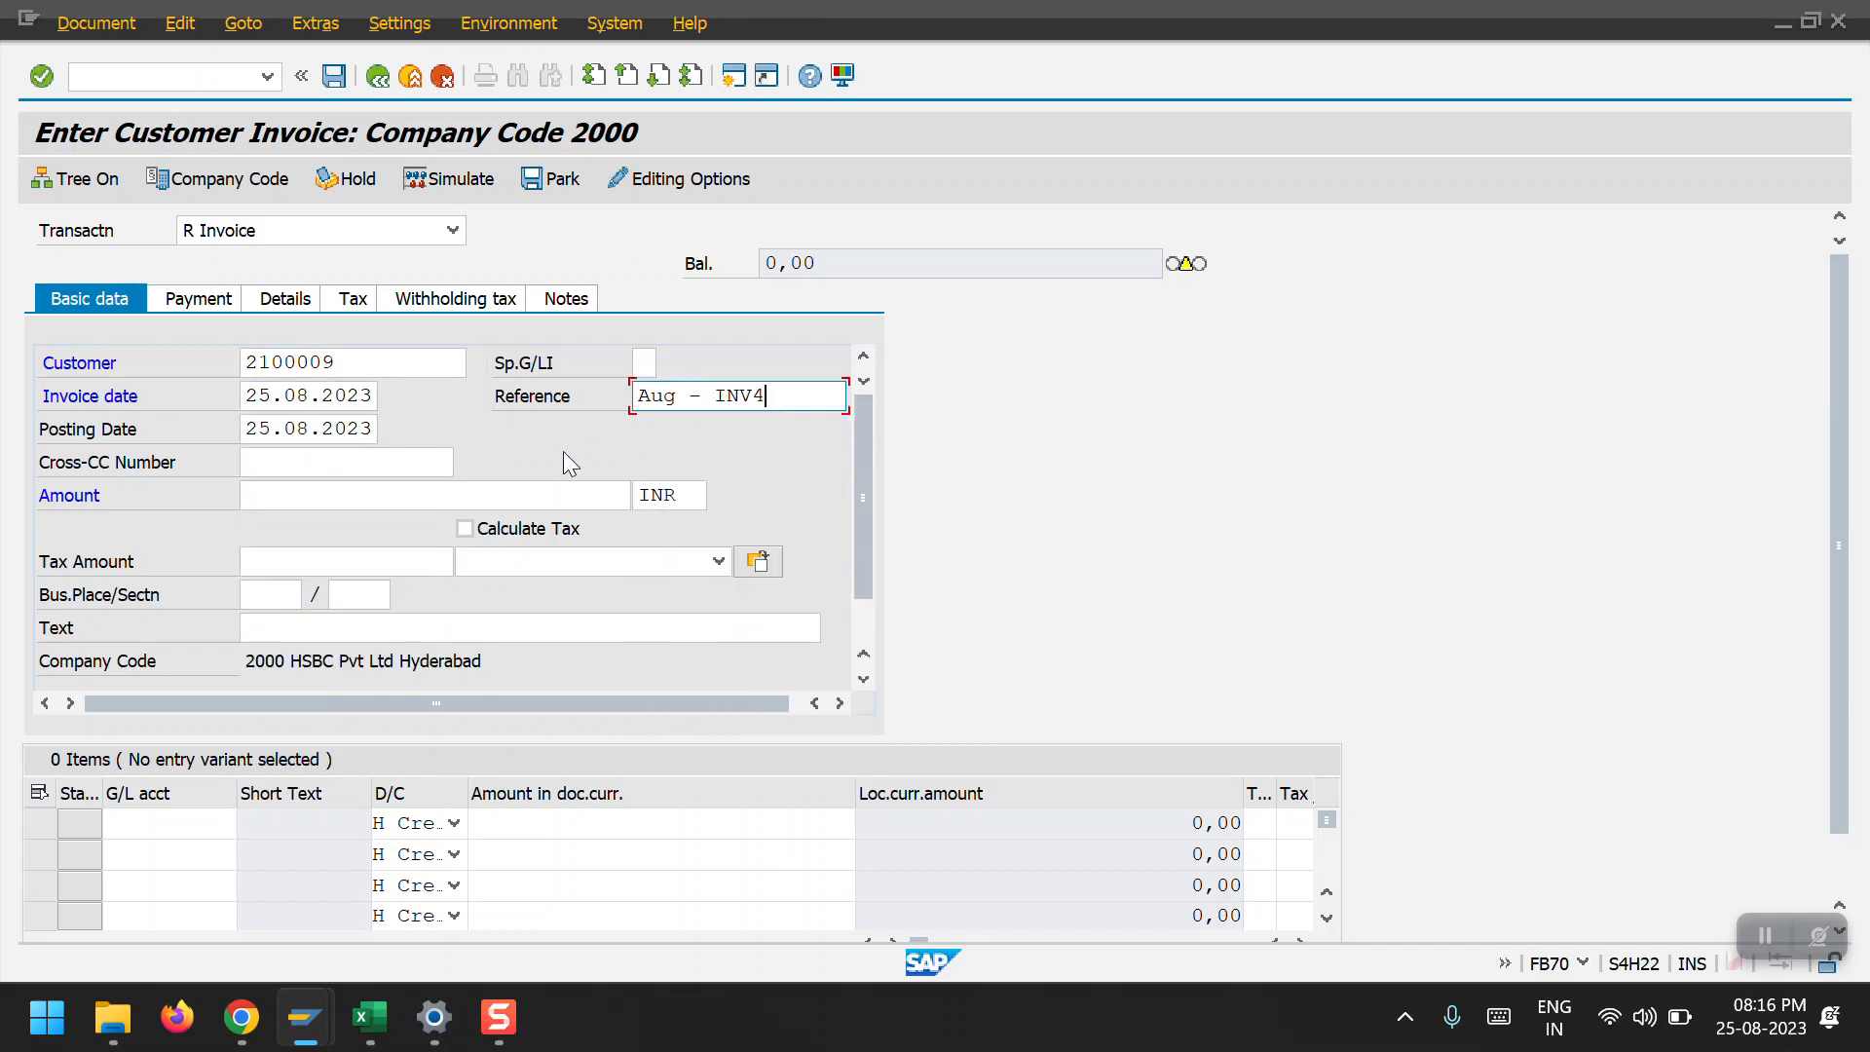
{"action": "left_click", "coordinate": [312, 500]}
{"action": "left_click", "coordinate": [302, 531]}
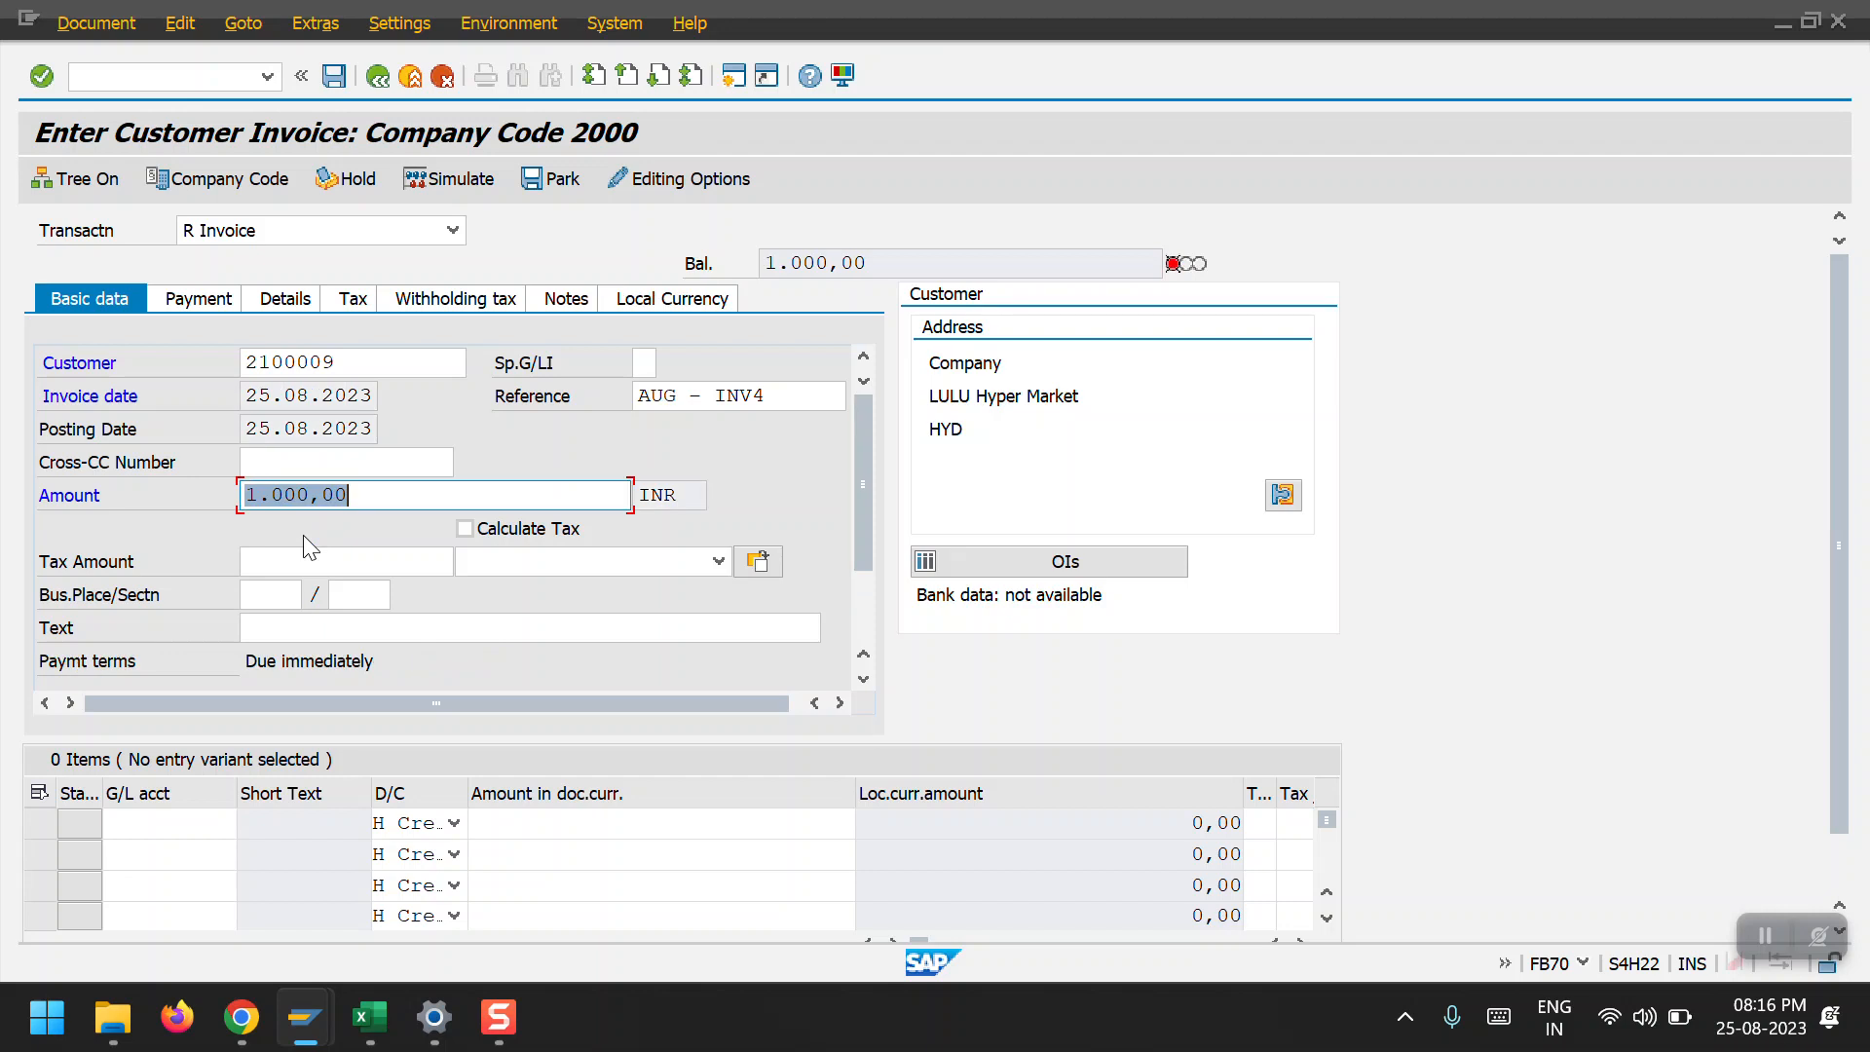
Add a credit line item to G/L account 4000000 with an amount of 1000.
{"action": "left_click", "coordinate": [146, 828]}
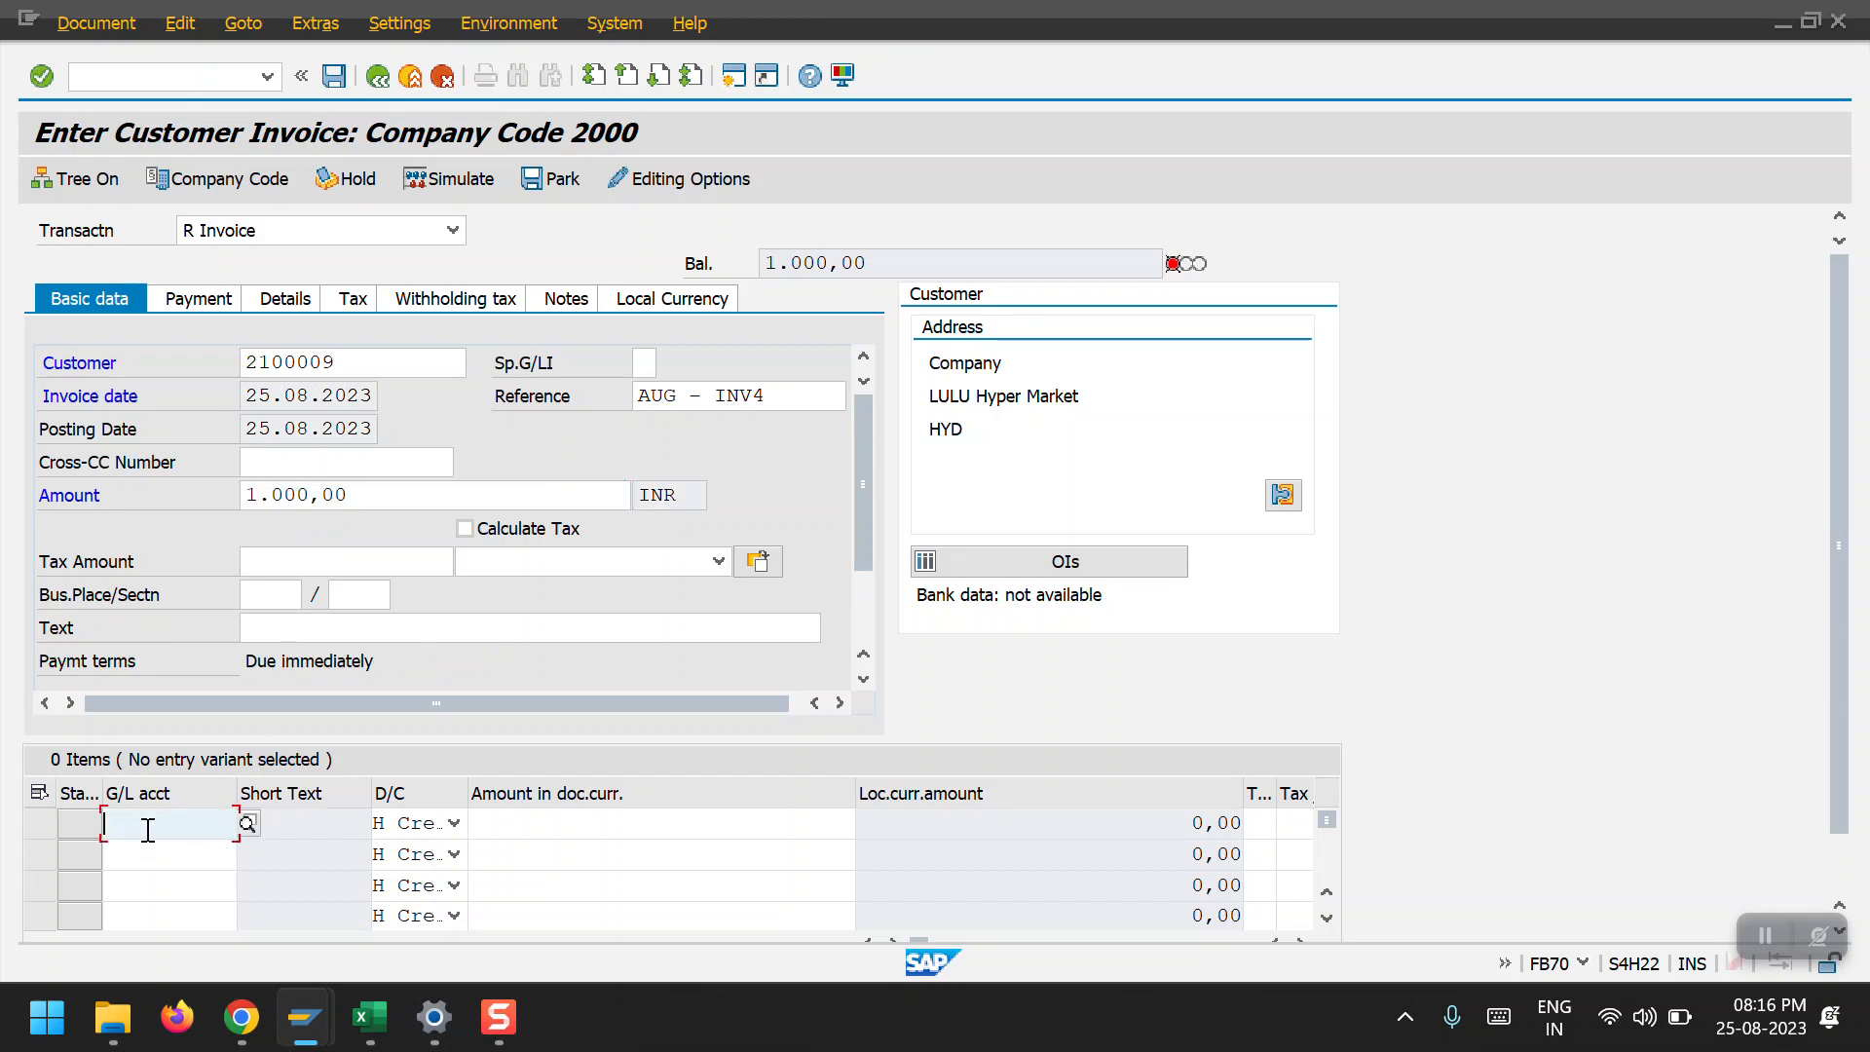
{"action": "left_click", "coordinate": [183, 560]}
{"action": "left_click", "coordinate": [650, 828]}
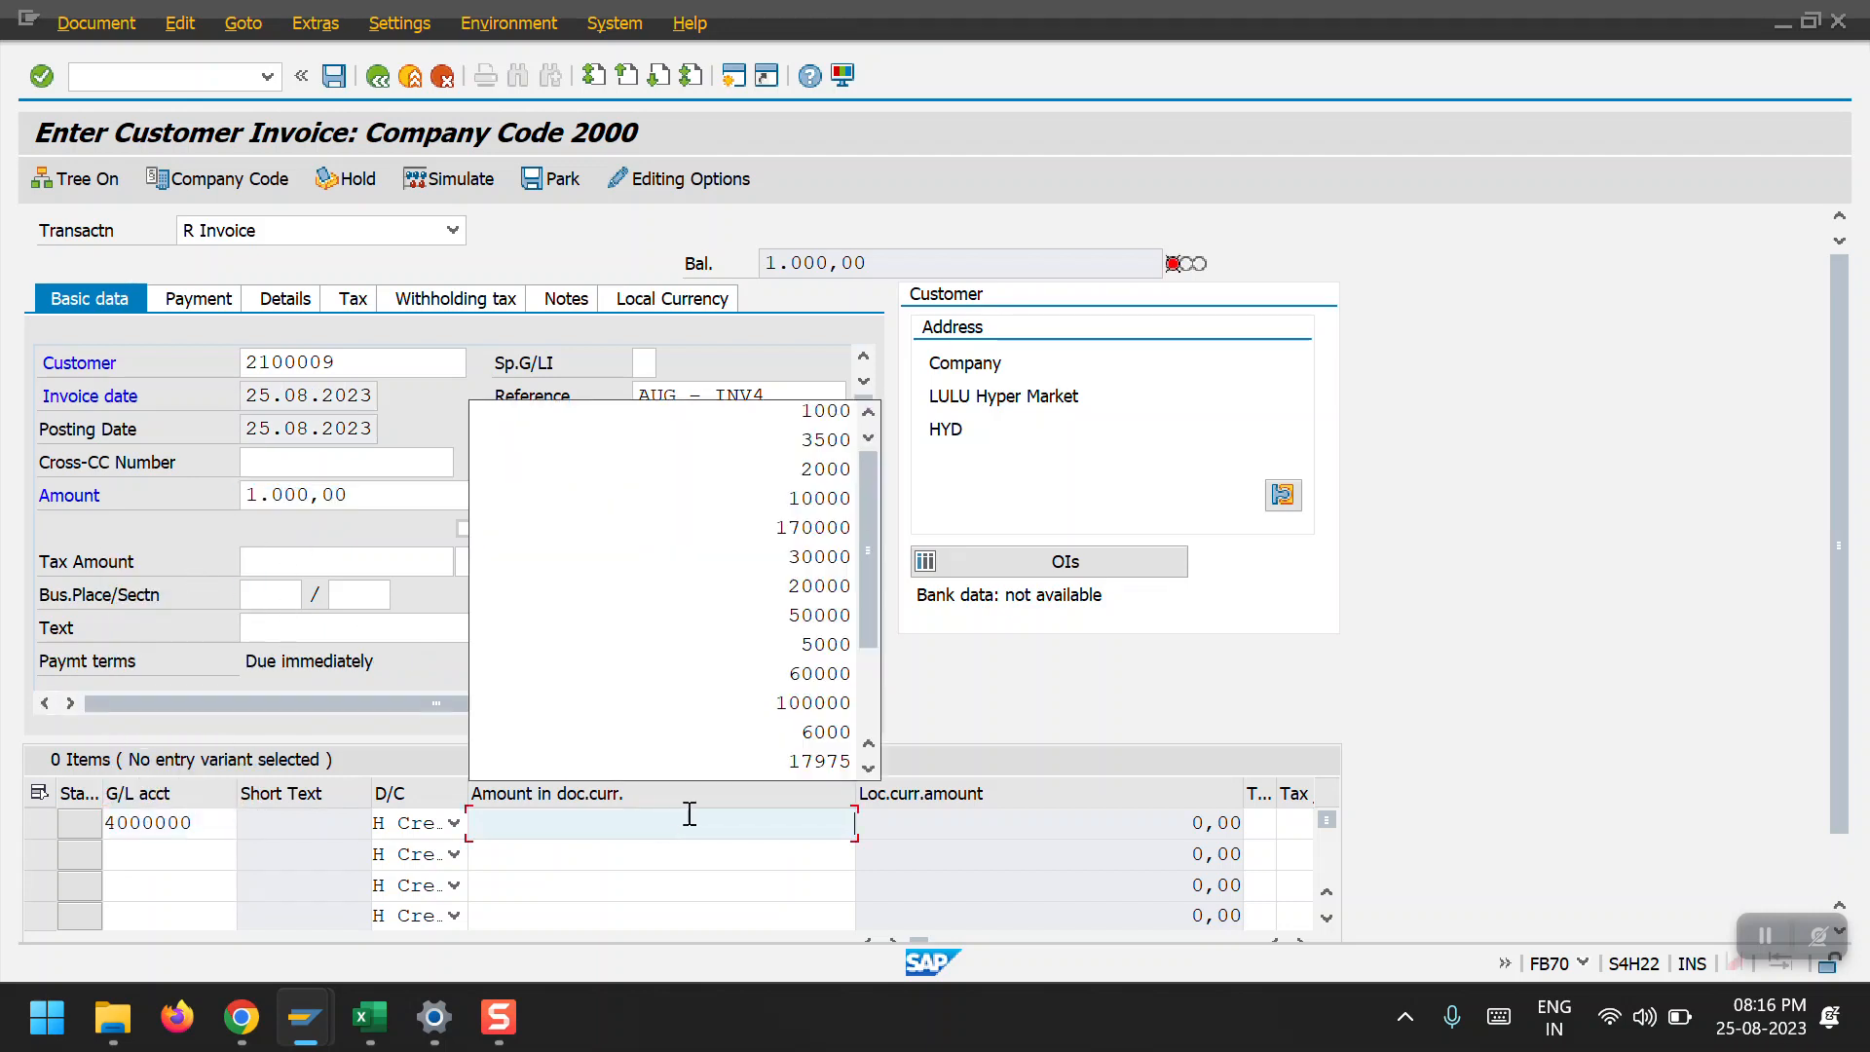
{"action": "left_click", "coordinate": [839, 413]}
Assign profit center 5000 to the line item and post the customer invoice.
{"action": "key", "text": "Tab"}
{"action": "key", "text": "Tab"}
{"action": "key", "text": "Tab"}
{"action": "key", "text": "Tab"}
{"action": "key", "text": "Tab"}
{"action": "key", "text": "Tab"}
{"action": "key", "text": "Tab"}
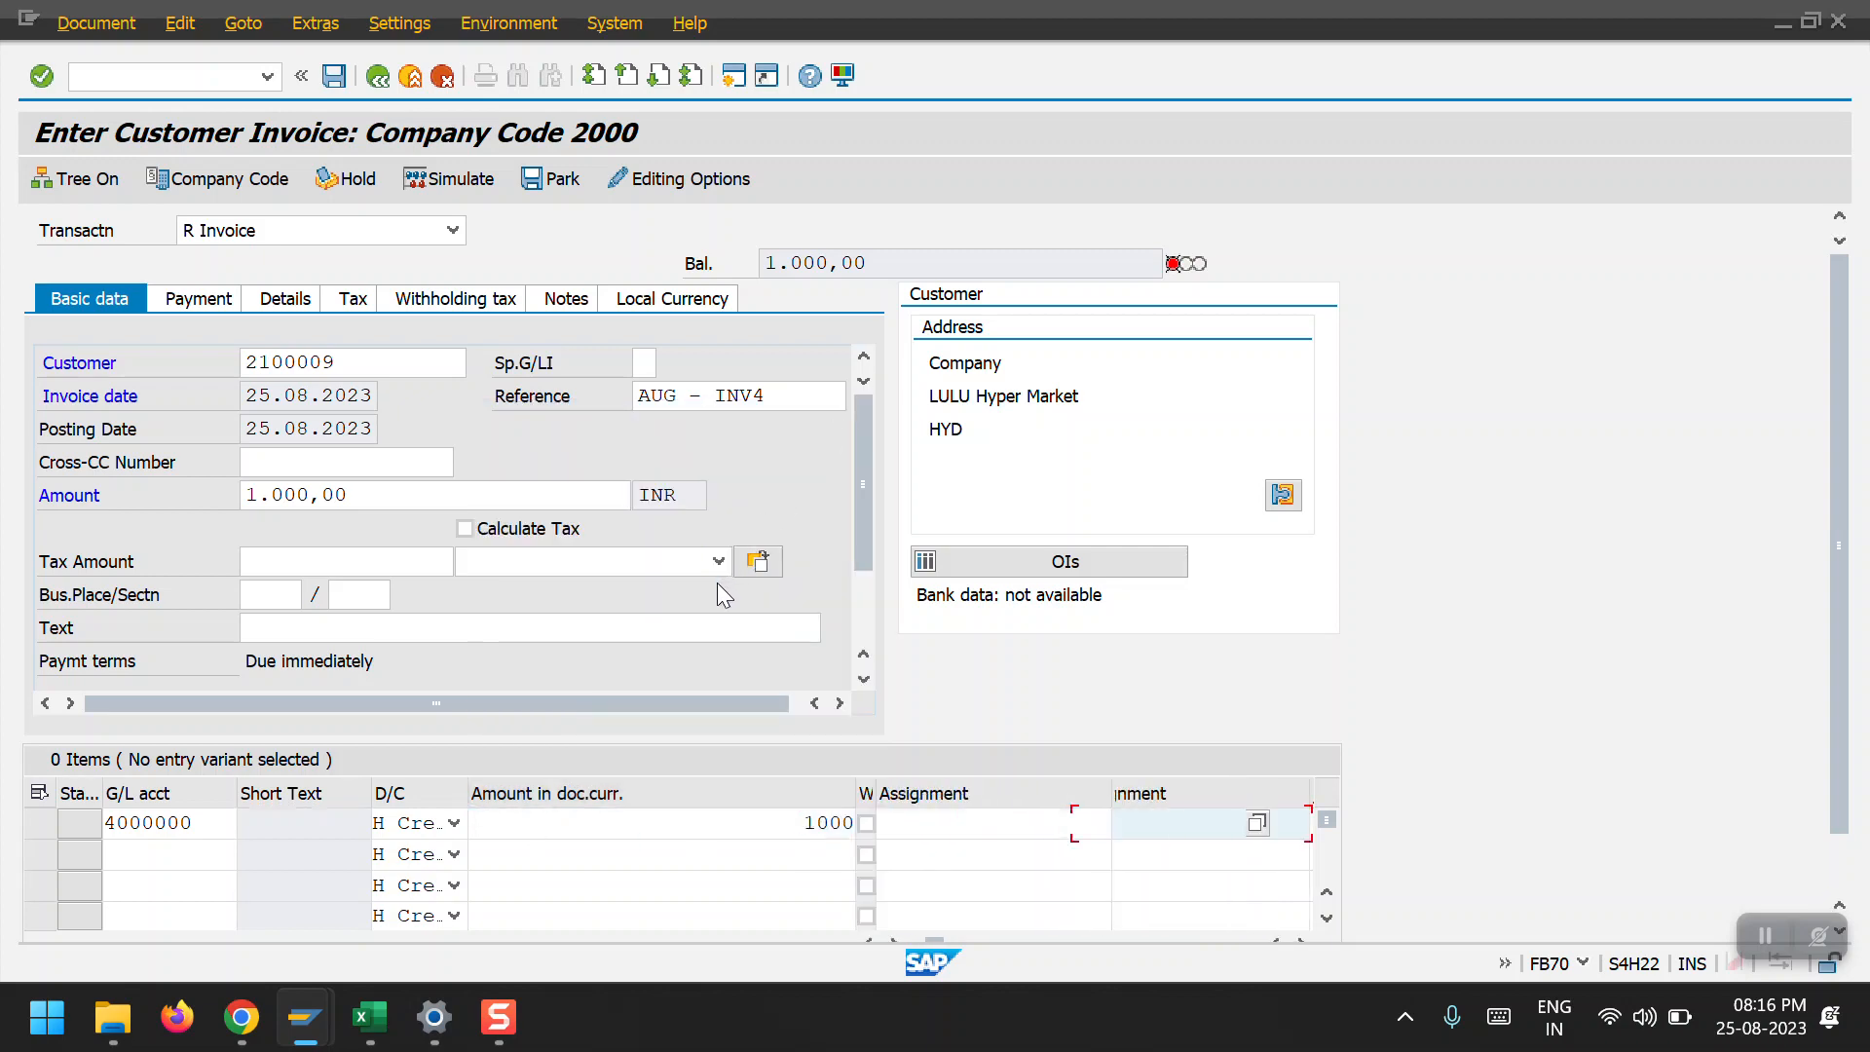
{"action": "key", "text": "Tab"}
{"action": "key", "text": "Tab"}
{"action": "key", "text": "Tab"}
{"action": "key", "text": "Tab"}
{"action": "key", "text": "Tab"}
{"action": "key", "text": "Tab"}
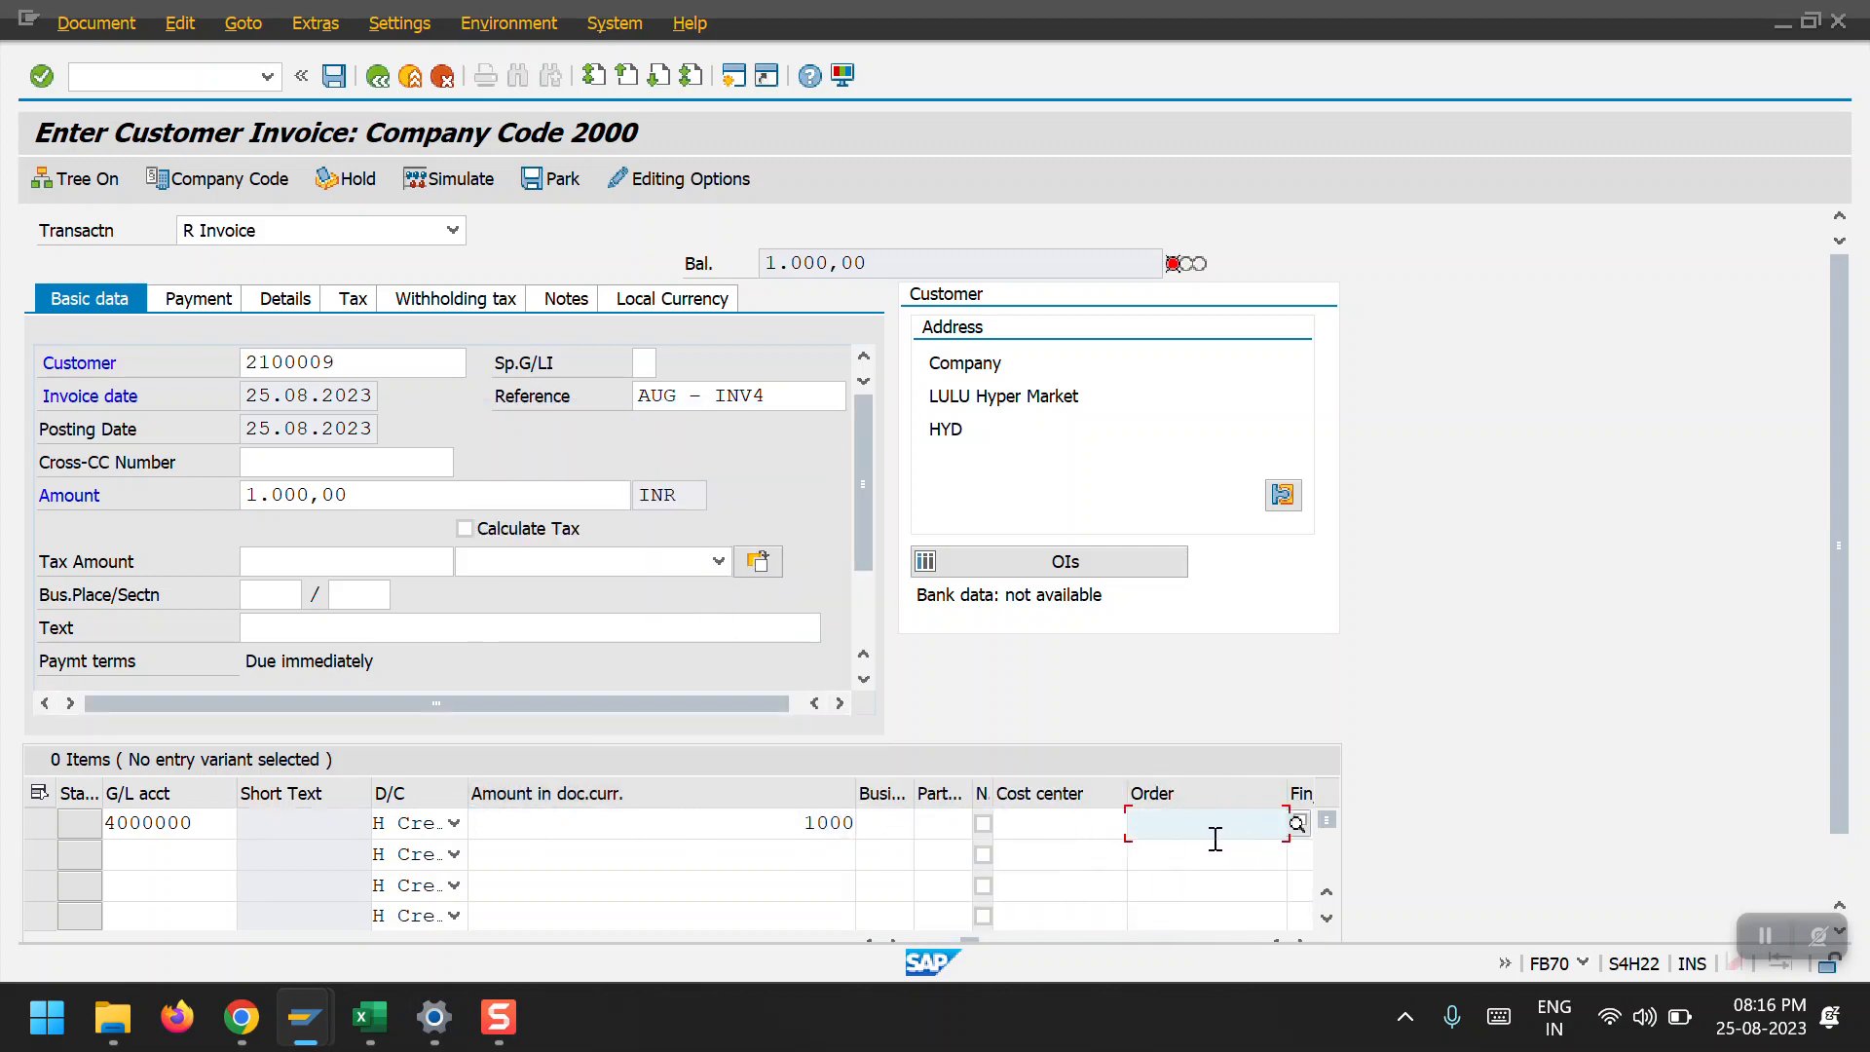
{"action": "key", "text": "Tab"}
{"action": "key", "text": "Tab"}
{"action": "key", "text": "Tab"}
{"action": "key", "text": "Tab"}
{"action": "key", "text": "Tab"}
{"action": "key", "text": "Tab"}
{"action": "key", "text": "Tab"}
{"action": "key", "text": "Tab"}
{"action": "key", "text": "space"}
{"action": "left_click", "coordinate": [1209, 854]}
{"action": "key", "text": "Return"}
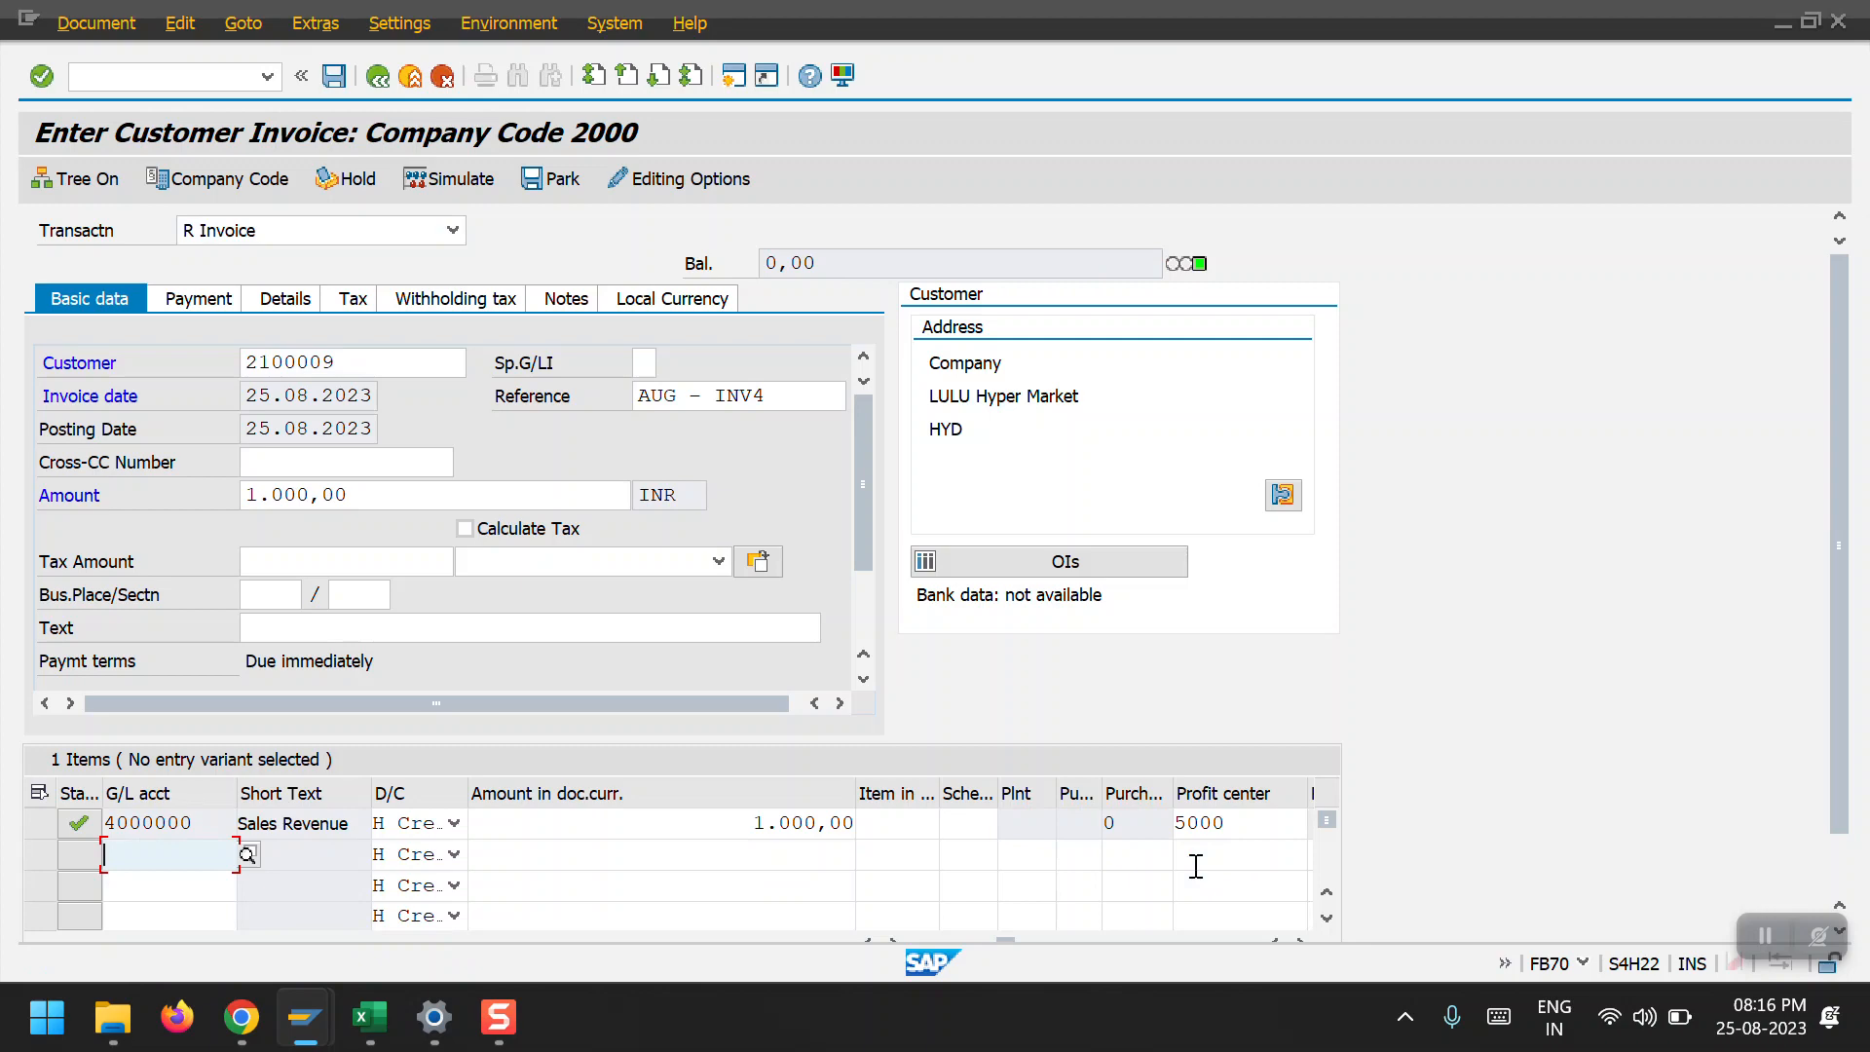
{"action": "key", "text": "ctrl+s"}
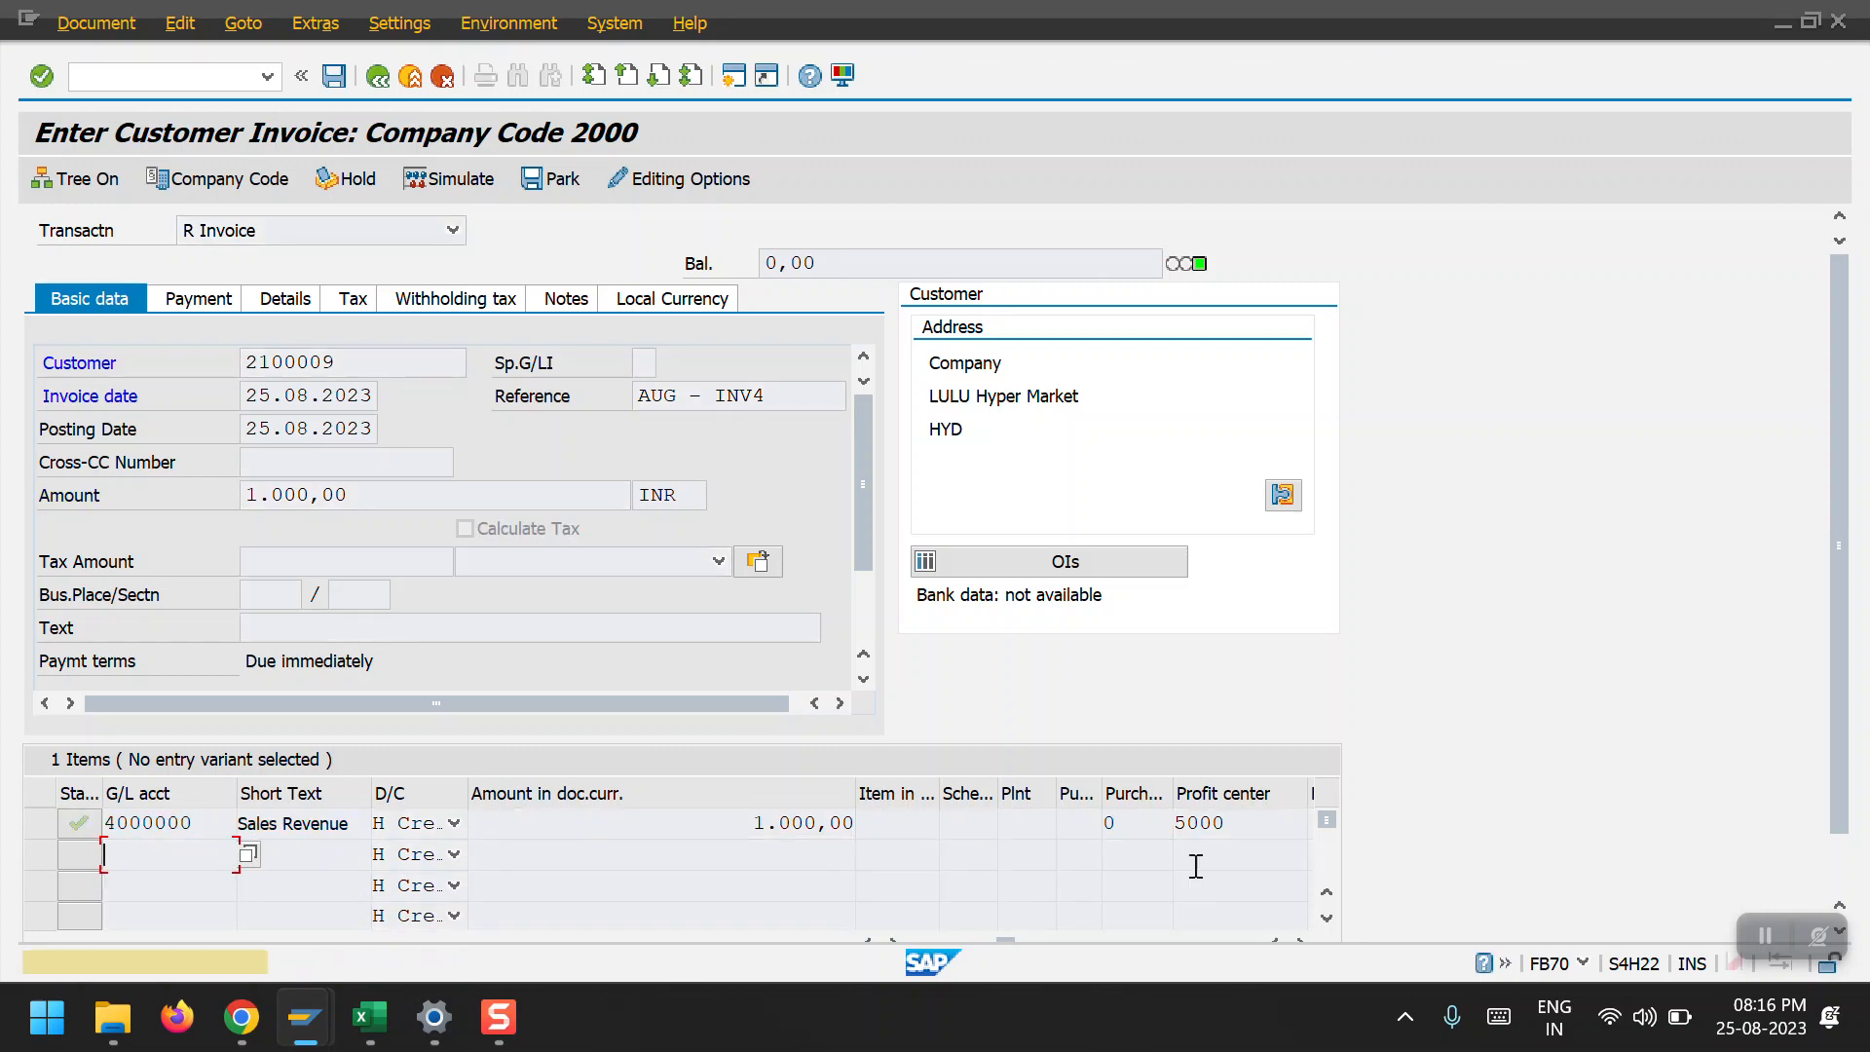
{"action": "key", "text": "Return"}
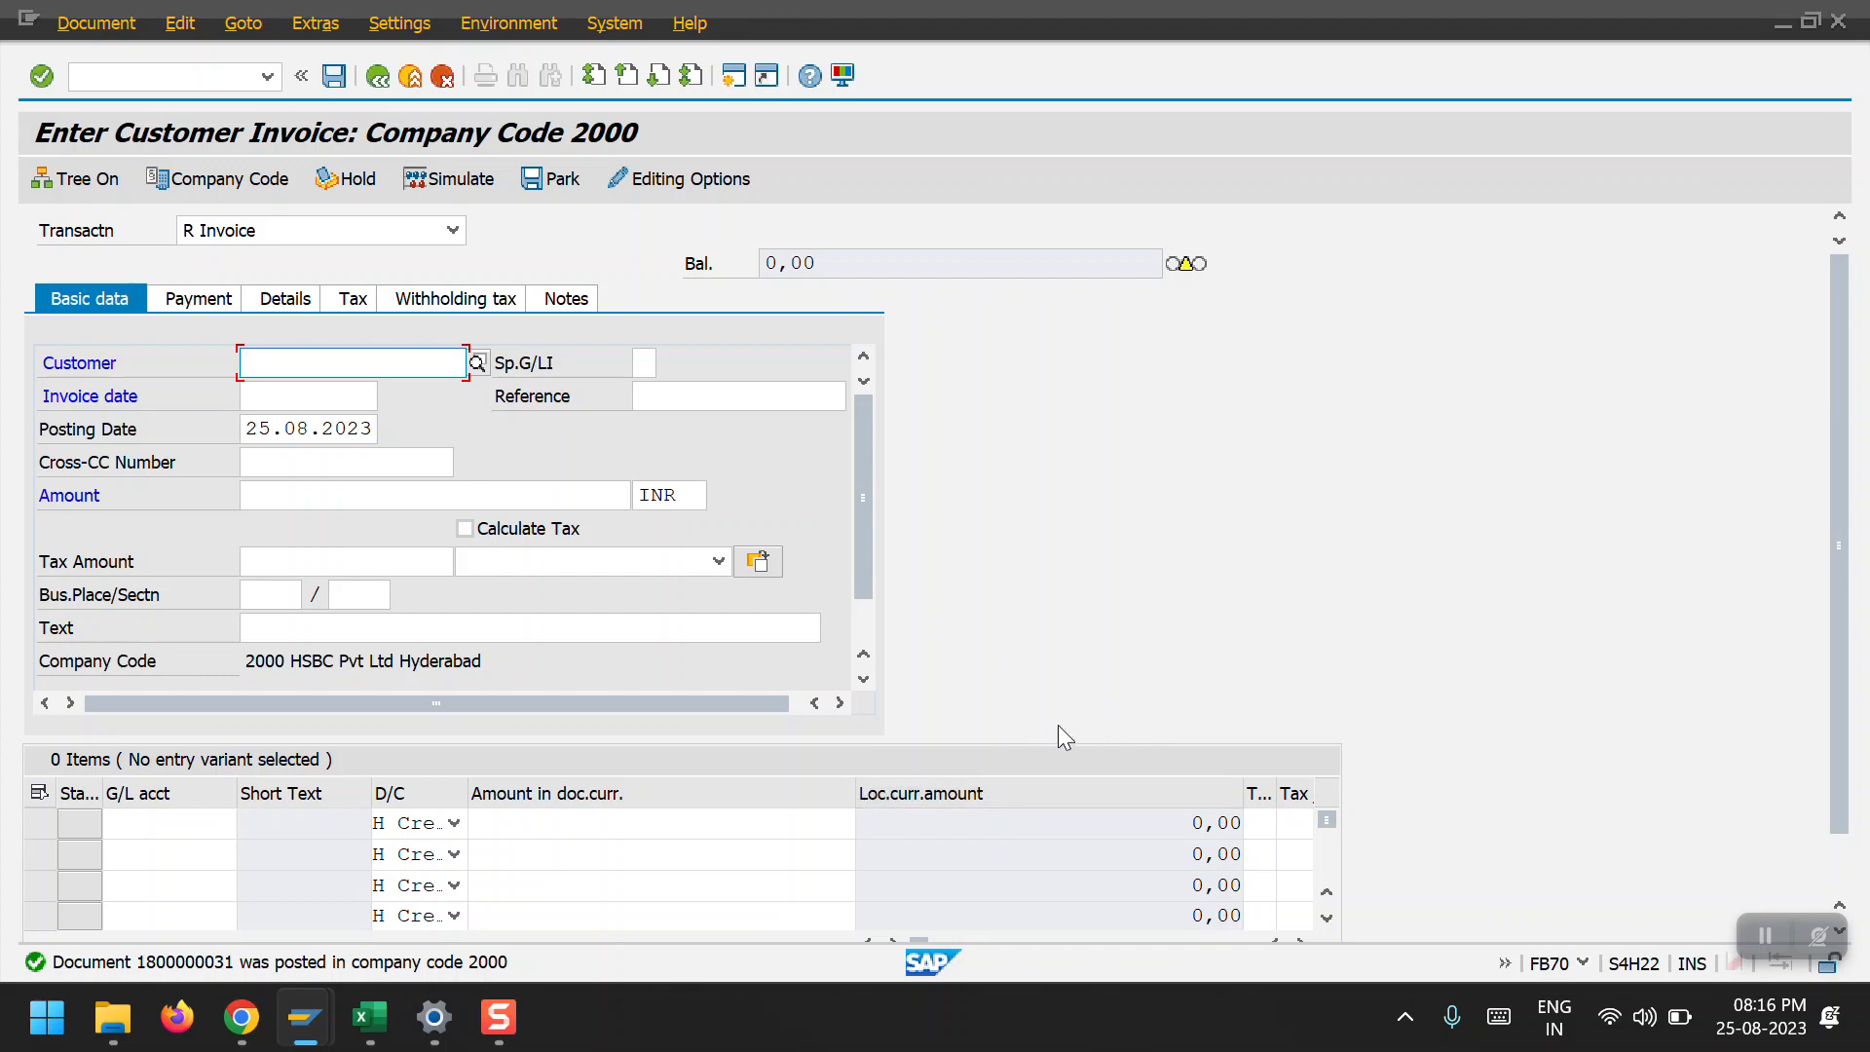
Switch to the Book1 workbook in Excel to view the list of credit management topics.
{"action": "mouse_move", "coordinate": [370, 1017]}
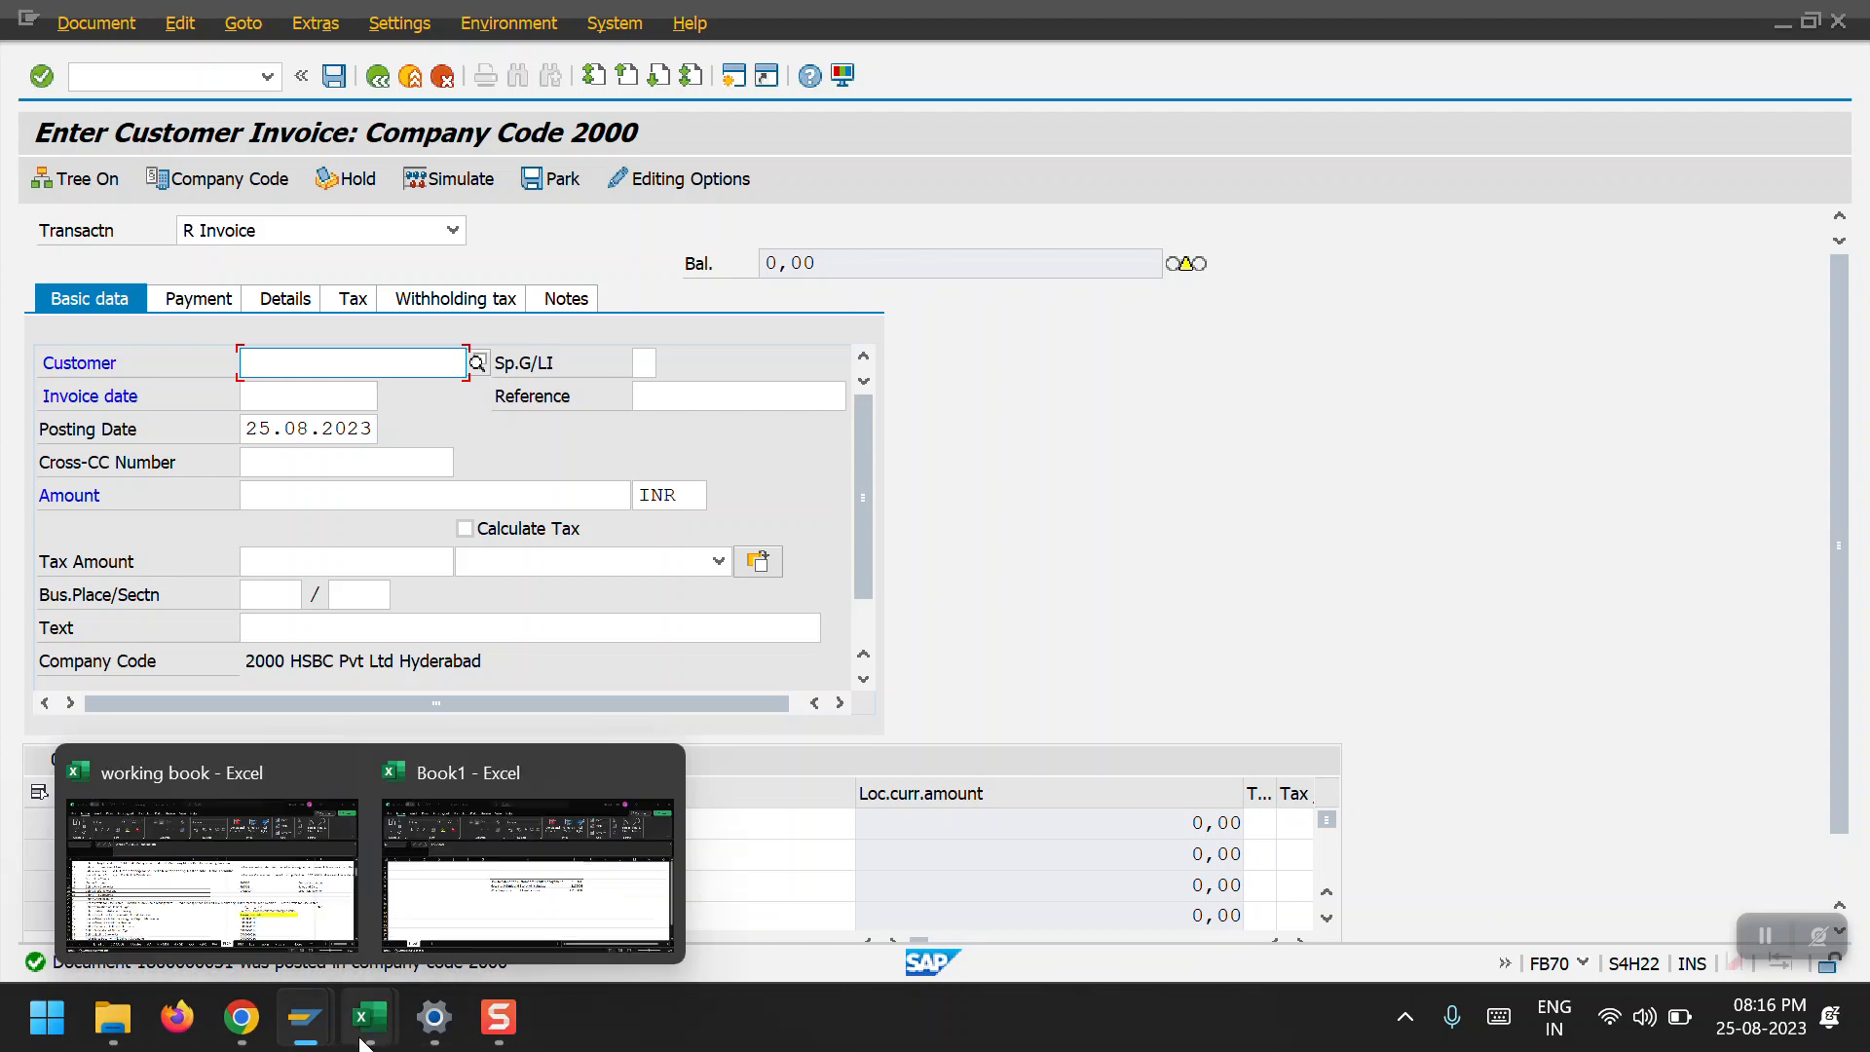
{"action": "left_click", "coordinate": [526, 867]}
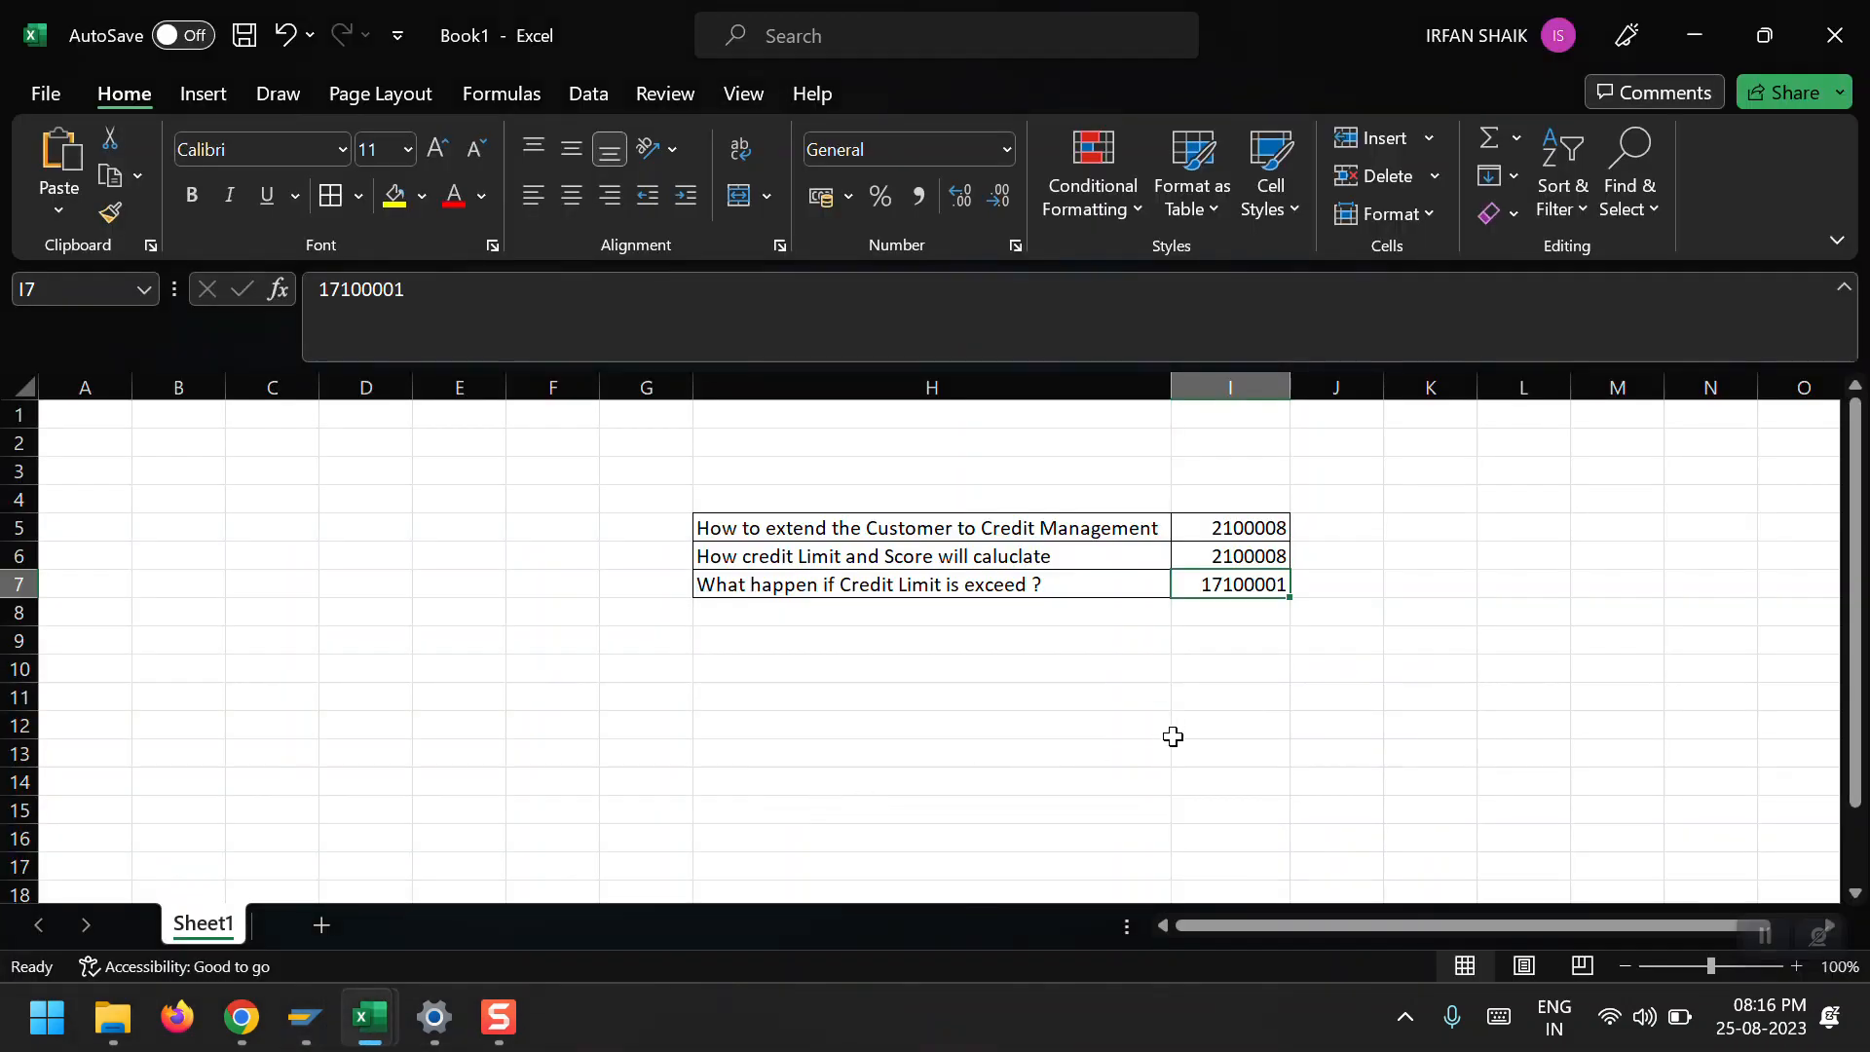